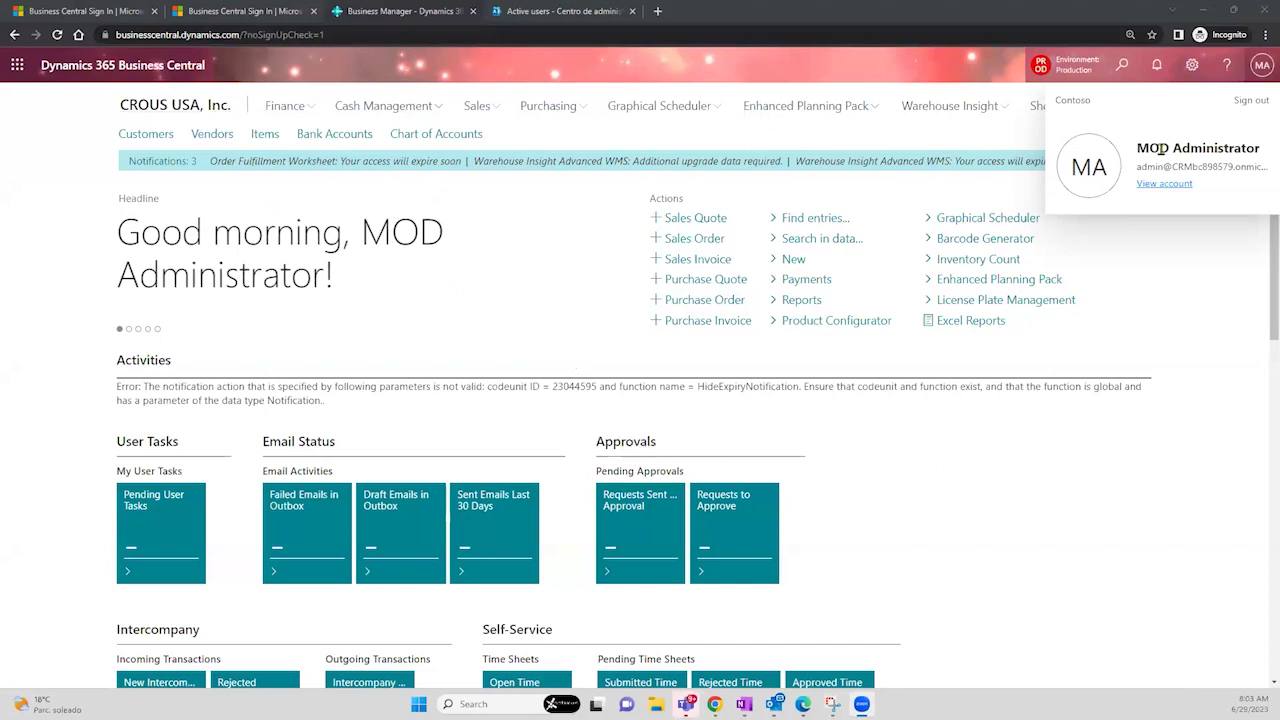
- Move the InPrivate Business Central window from the other monitor over the admin's Role Center
drag(1139, 148, 1262, 151)
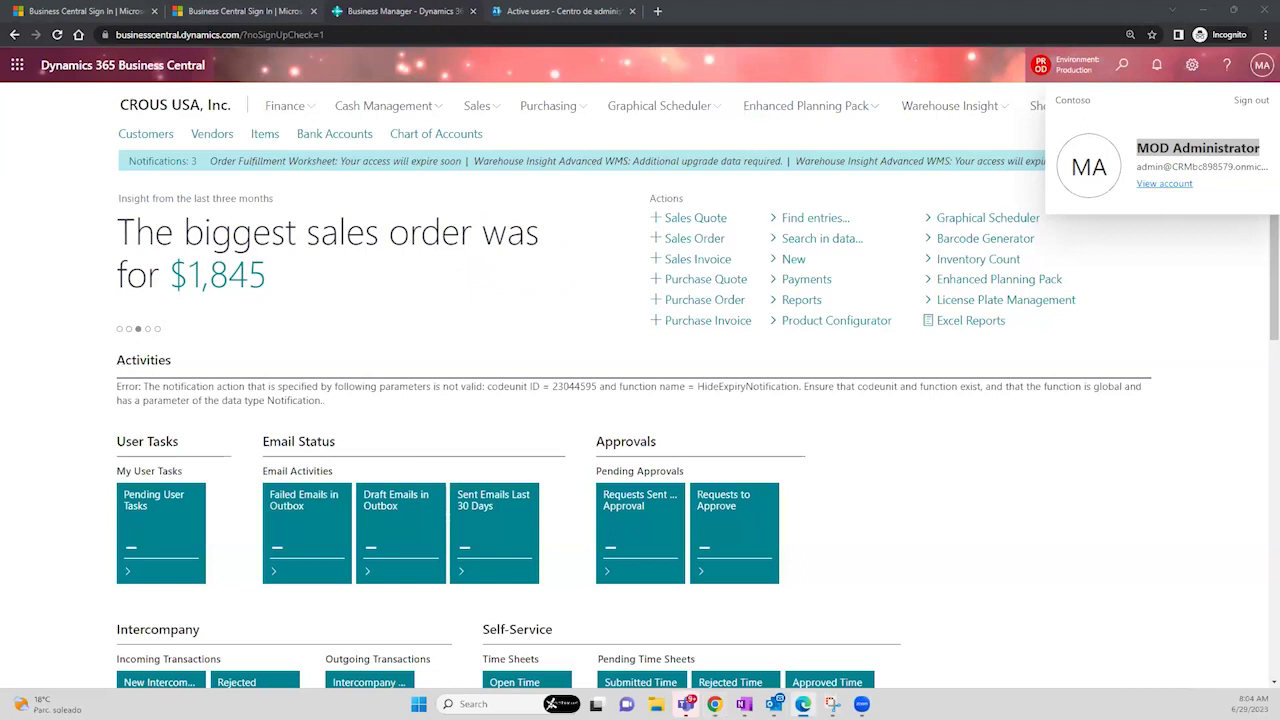
drag(0, 108, 592, 109)
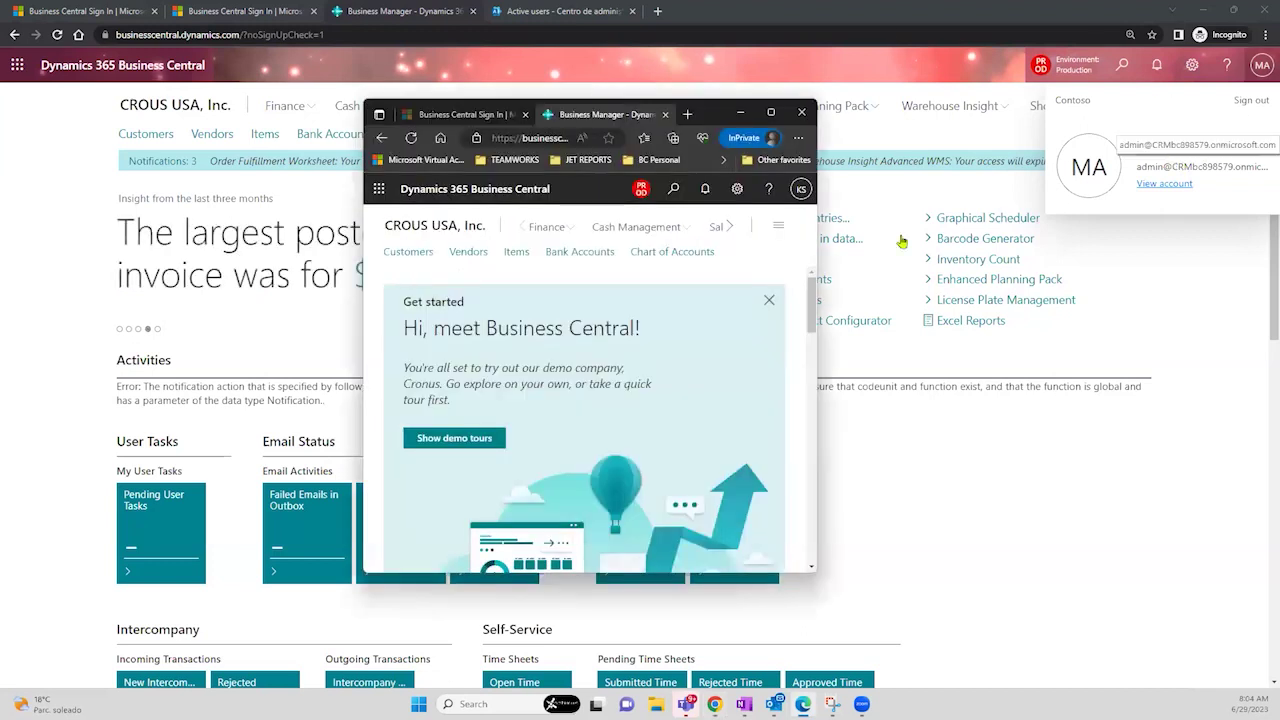
- Maximize the InPrivate window, find Purchase Orders via 'purchase order' search, and start a new order
click(801, 189)
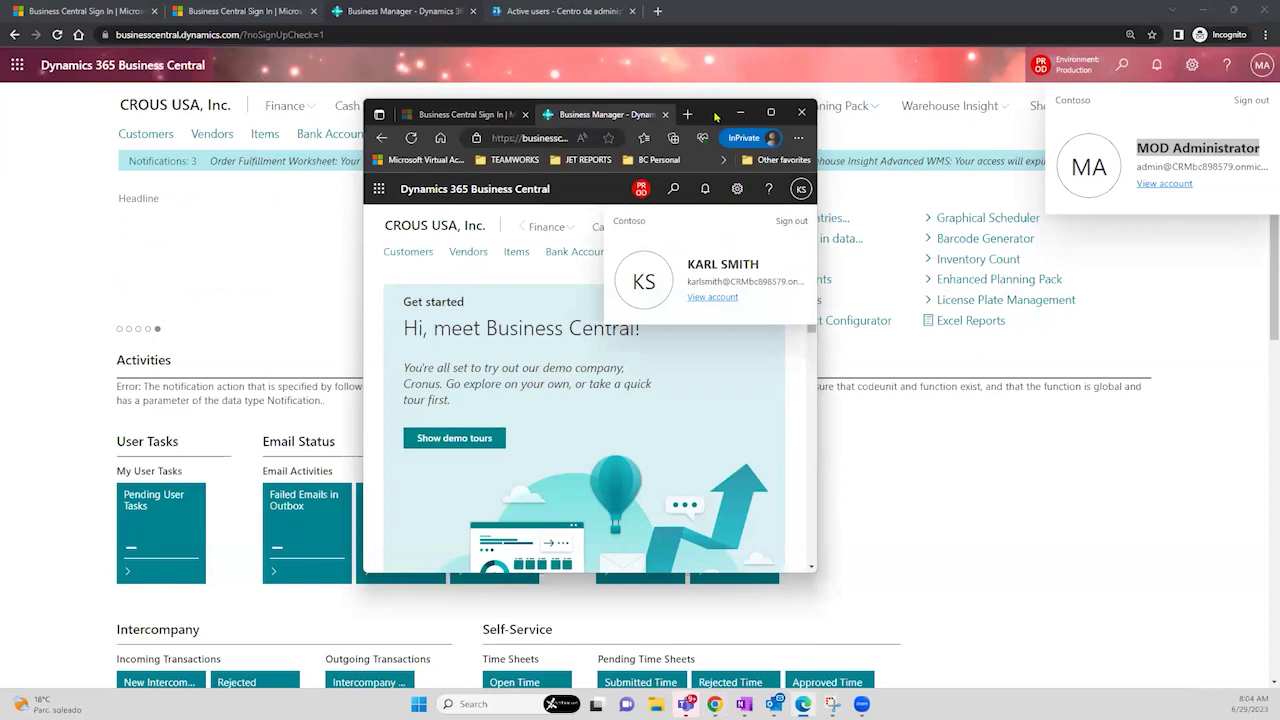
double_click(716, 117)
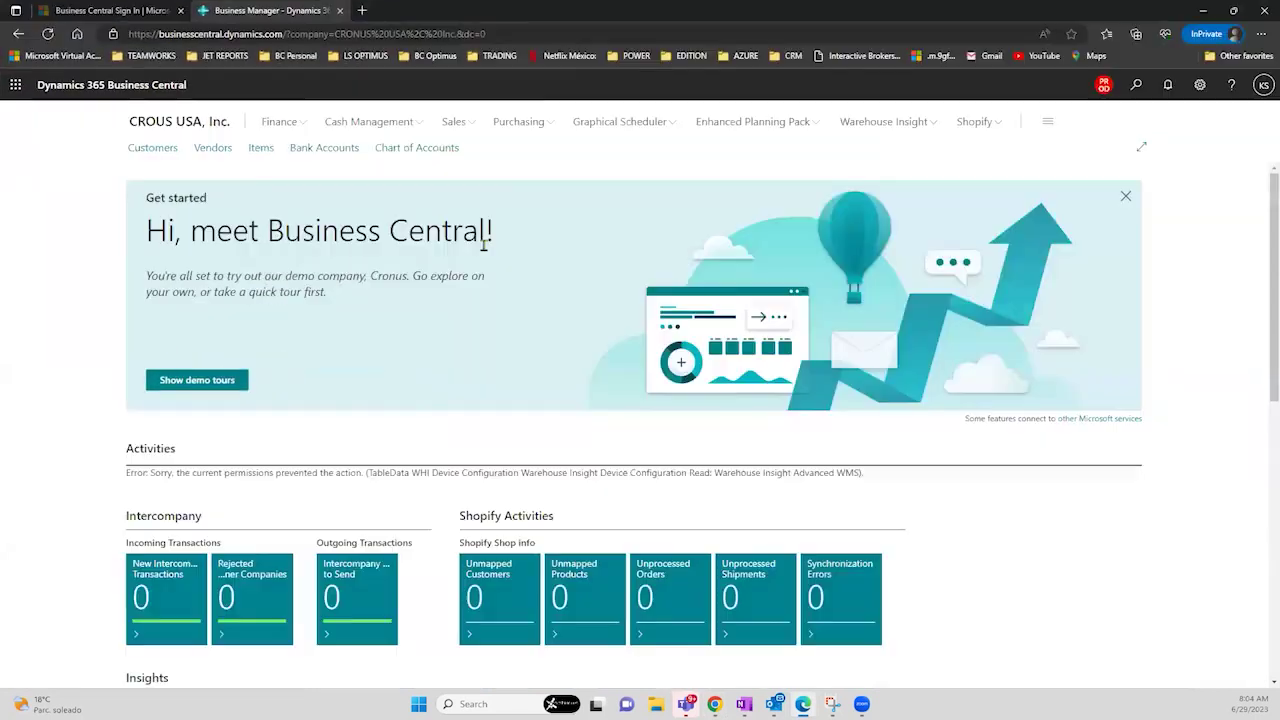
click(1135, 95)
text(purcha)
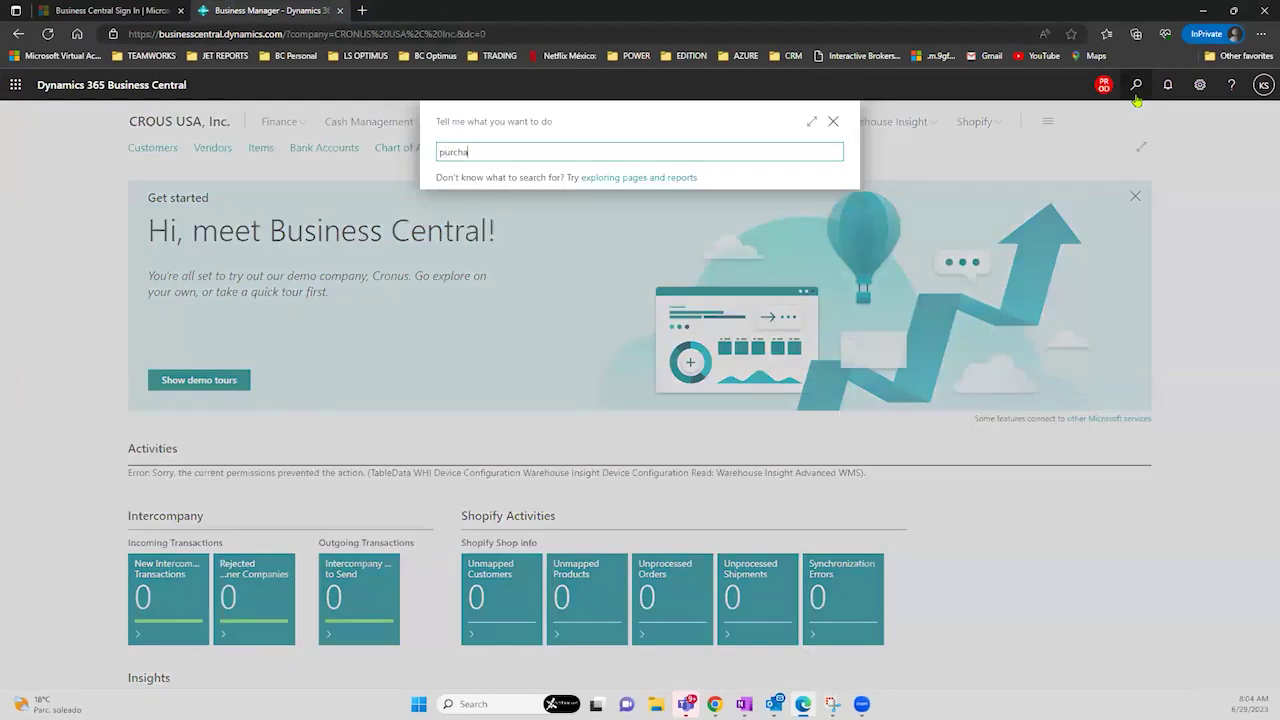
text(se order)
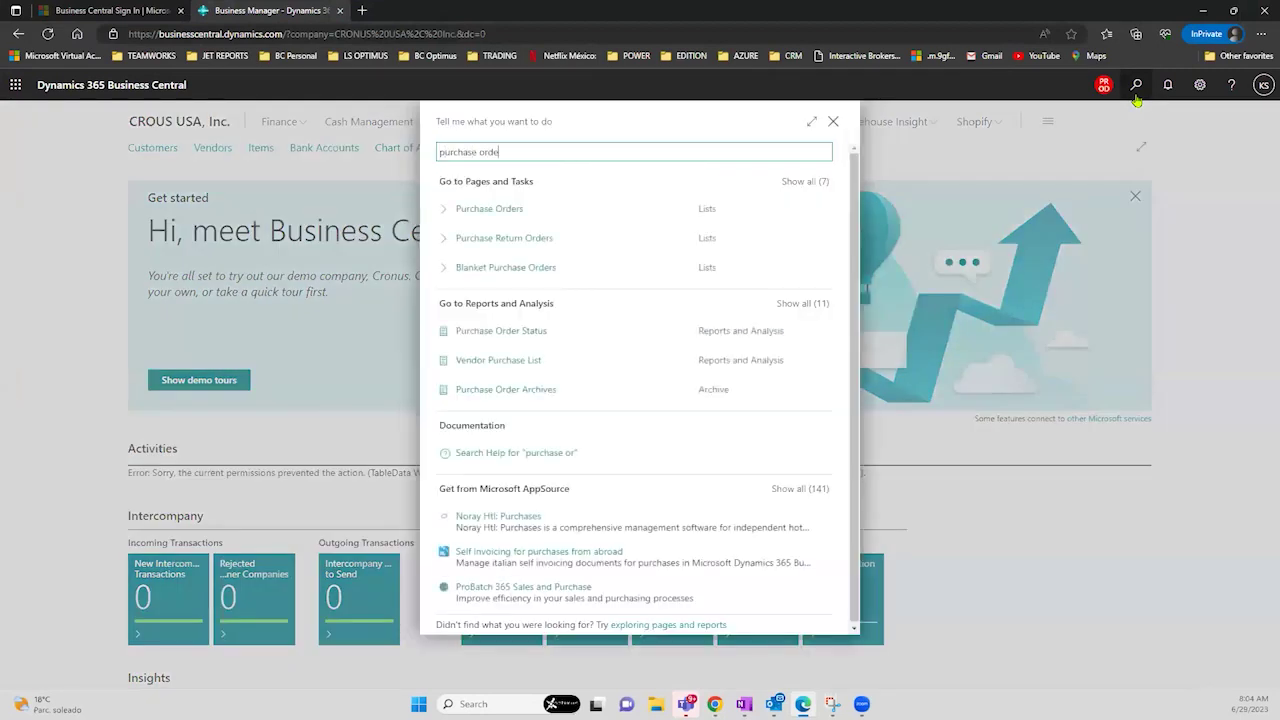
click(633, 210)
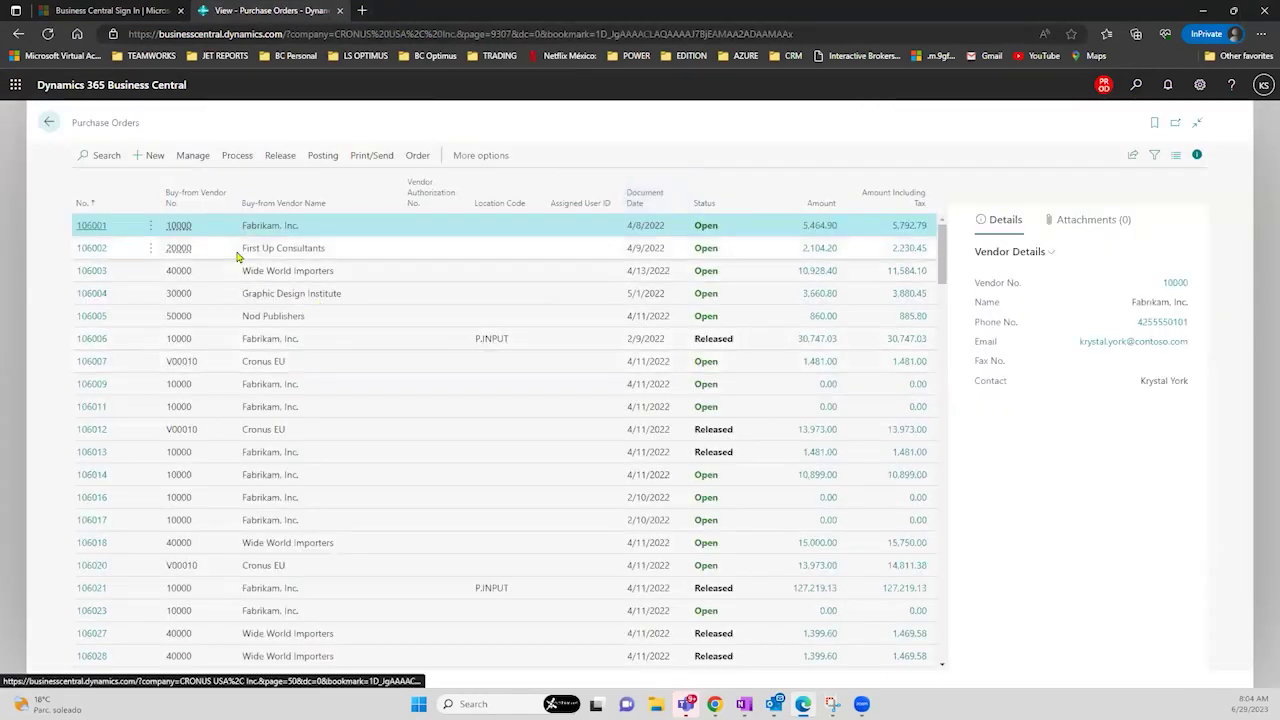
click(155, 160)
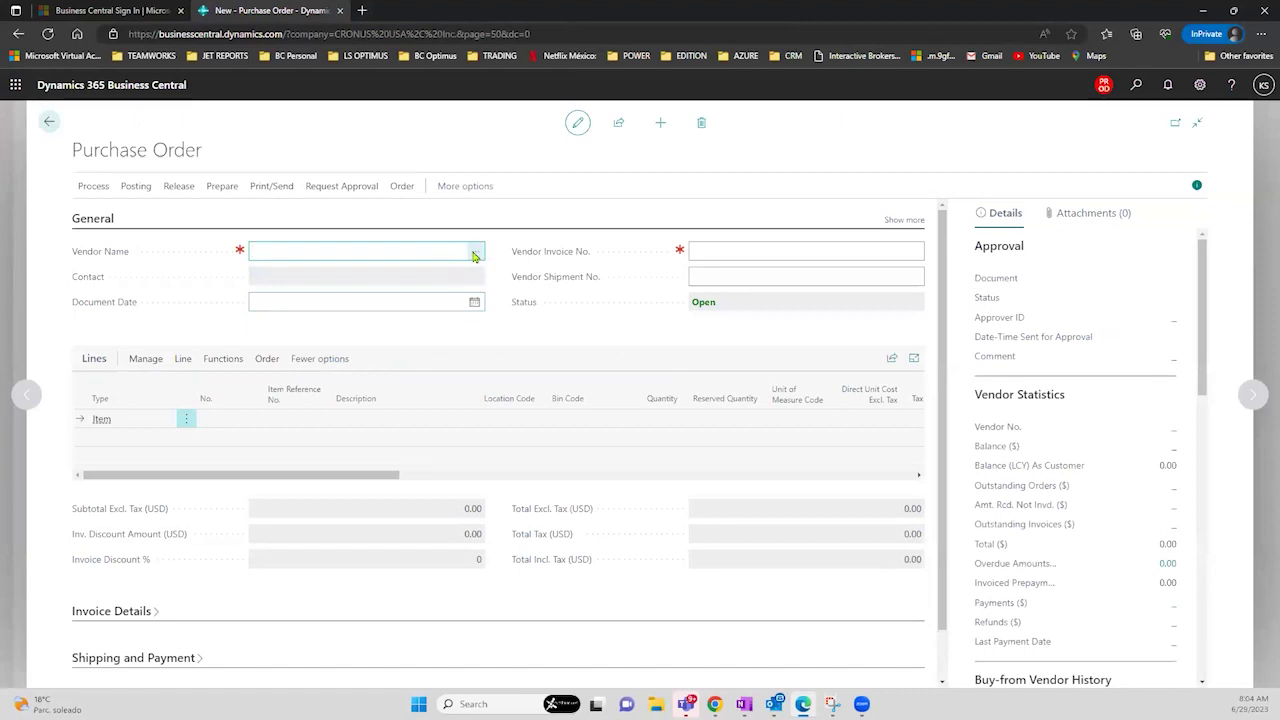
- Choose Fabrikam, Inc. (10000) as the vendor for purchase order 106217
click(476, 255)
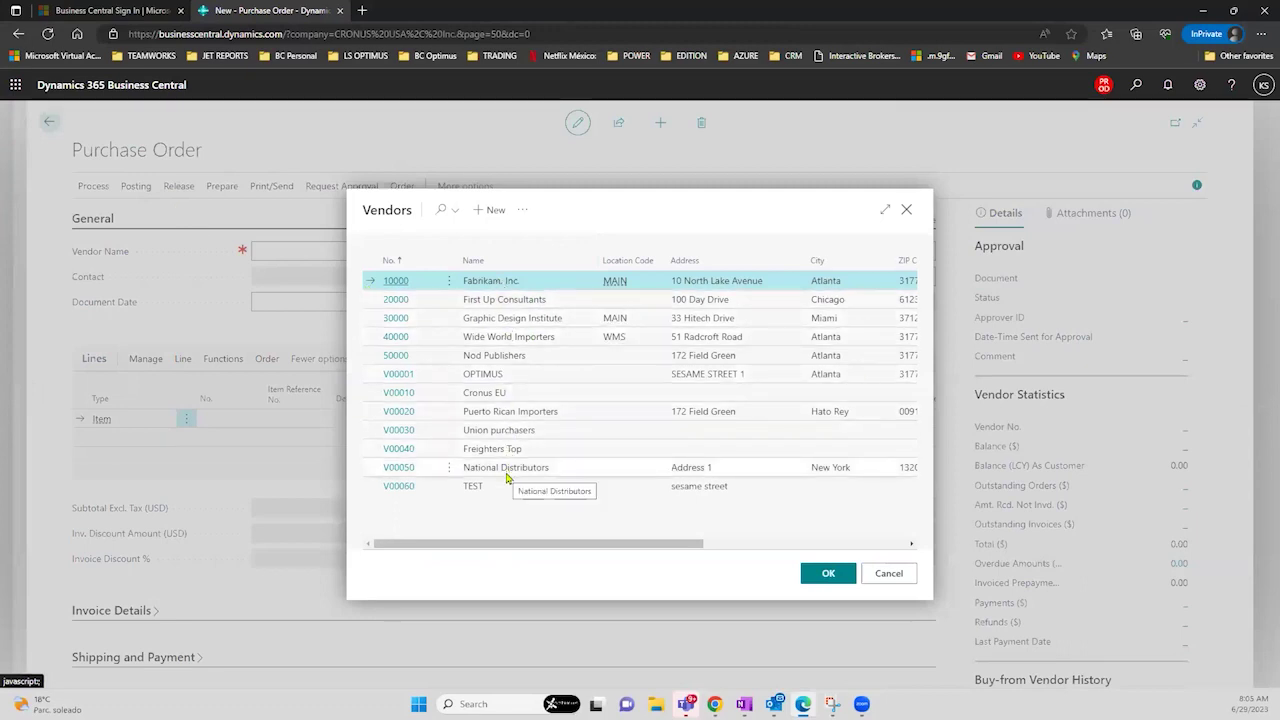
click(525, 318)
click(522, 337)
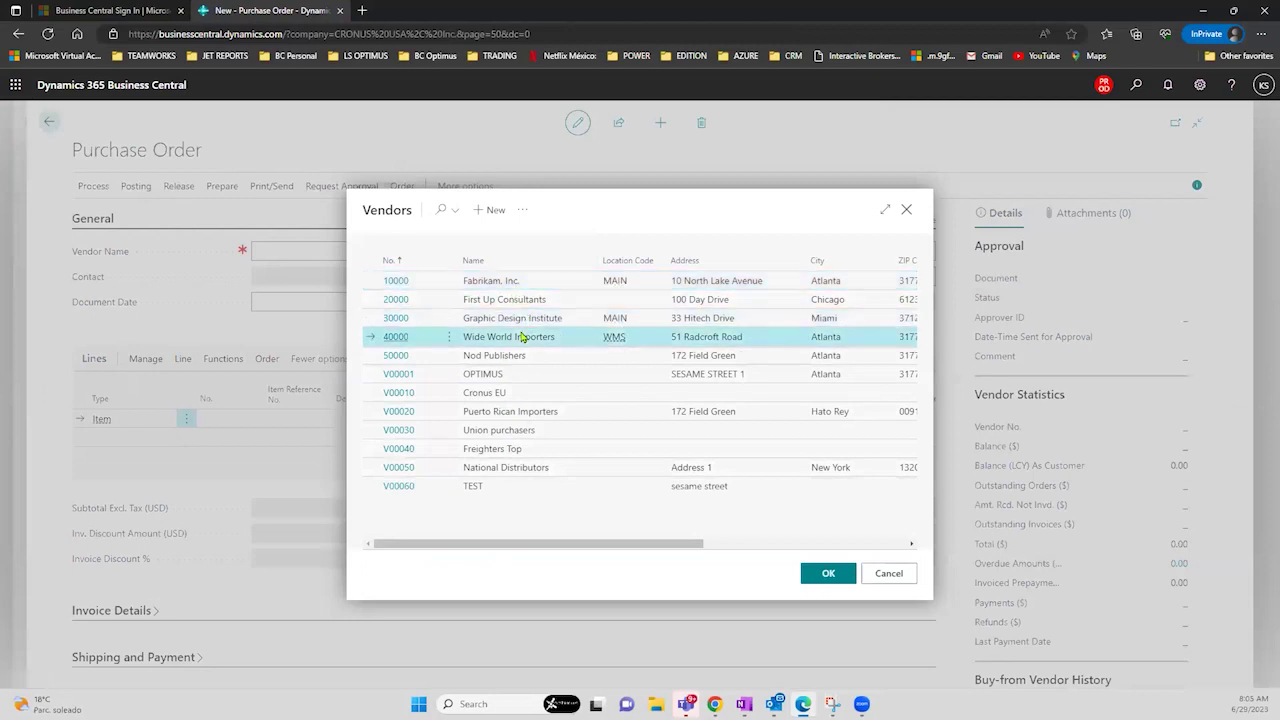
click(531, 284)
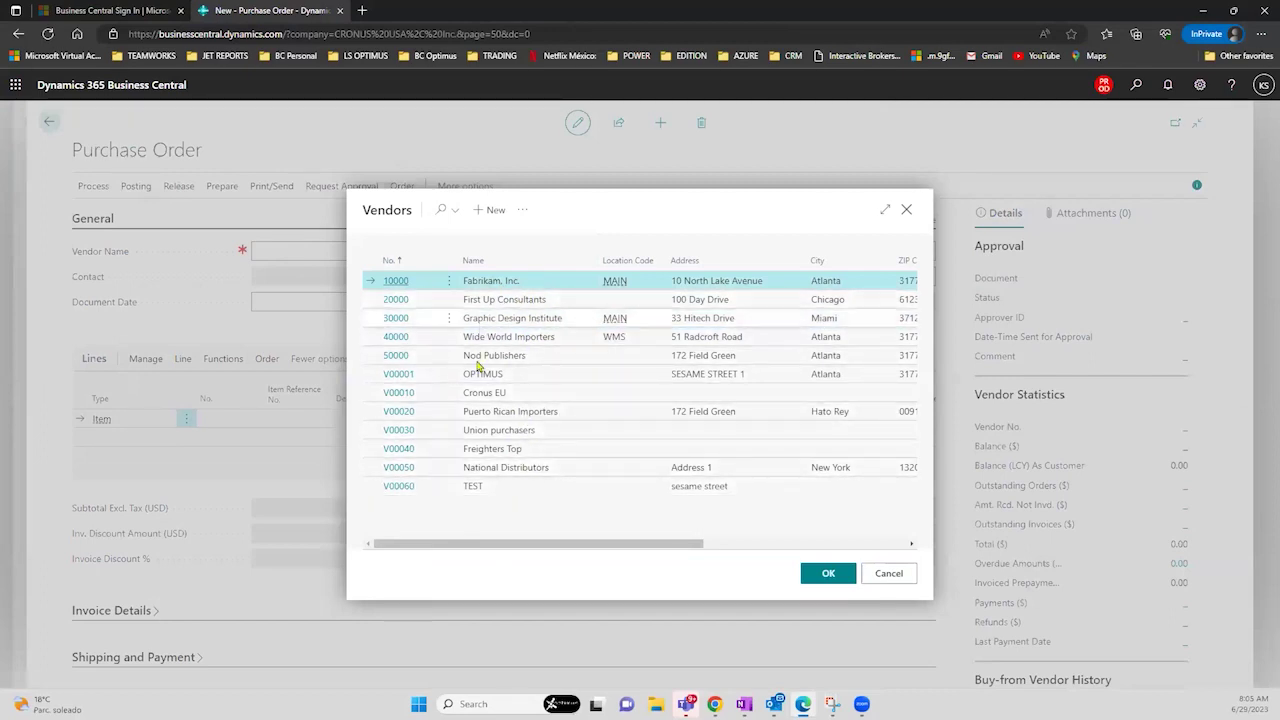
click(810, 575)
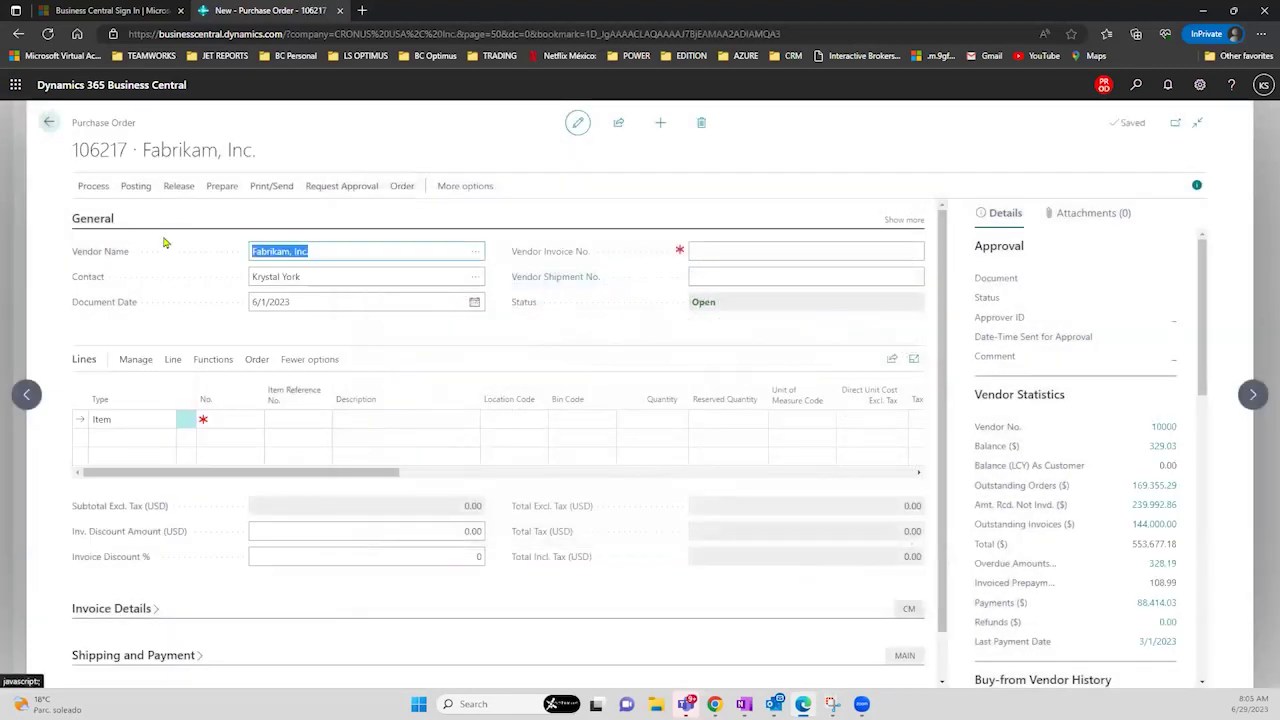
- Expand the General section and review vendor name, address, country/region and contact
click(323, 255)
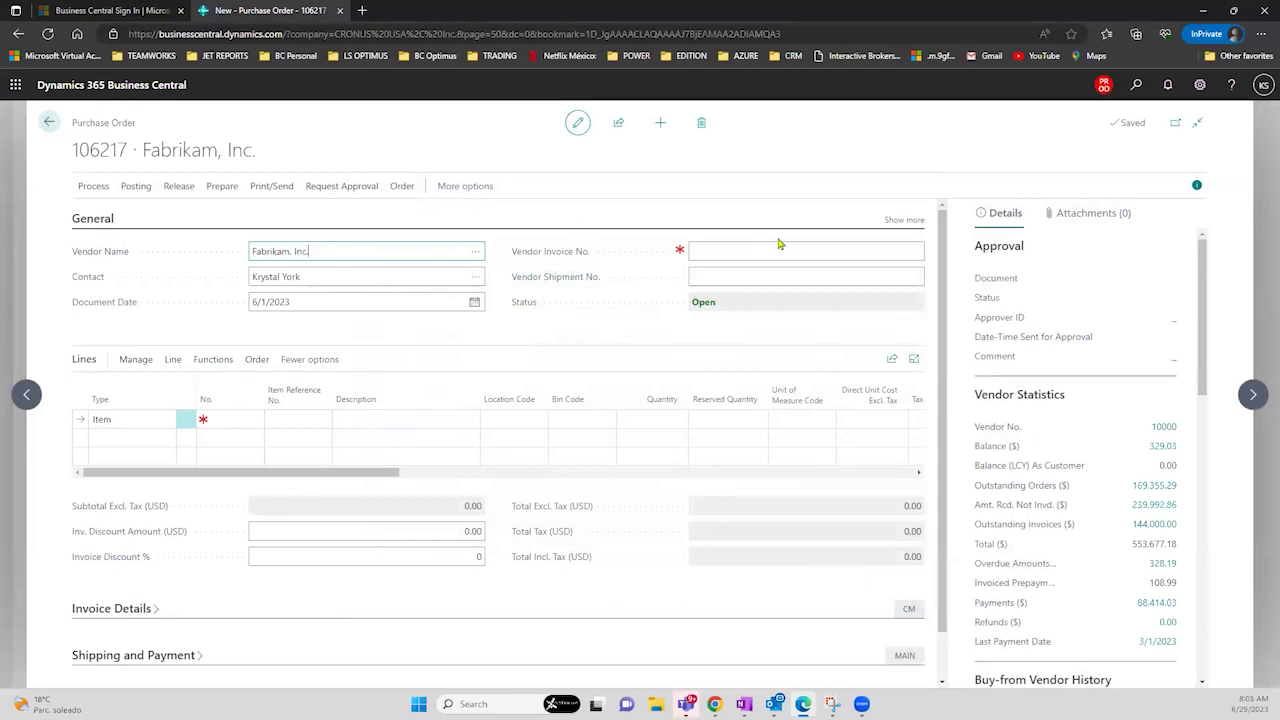
click(891, 221)
click(315, 277)
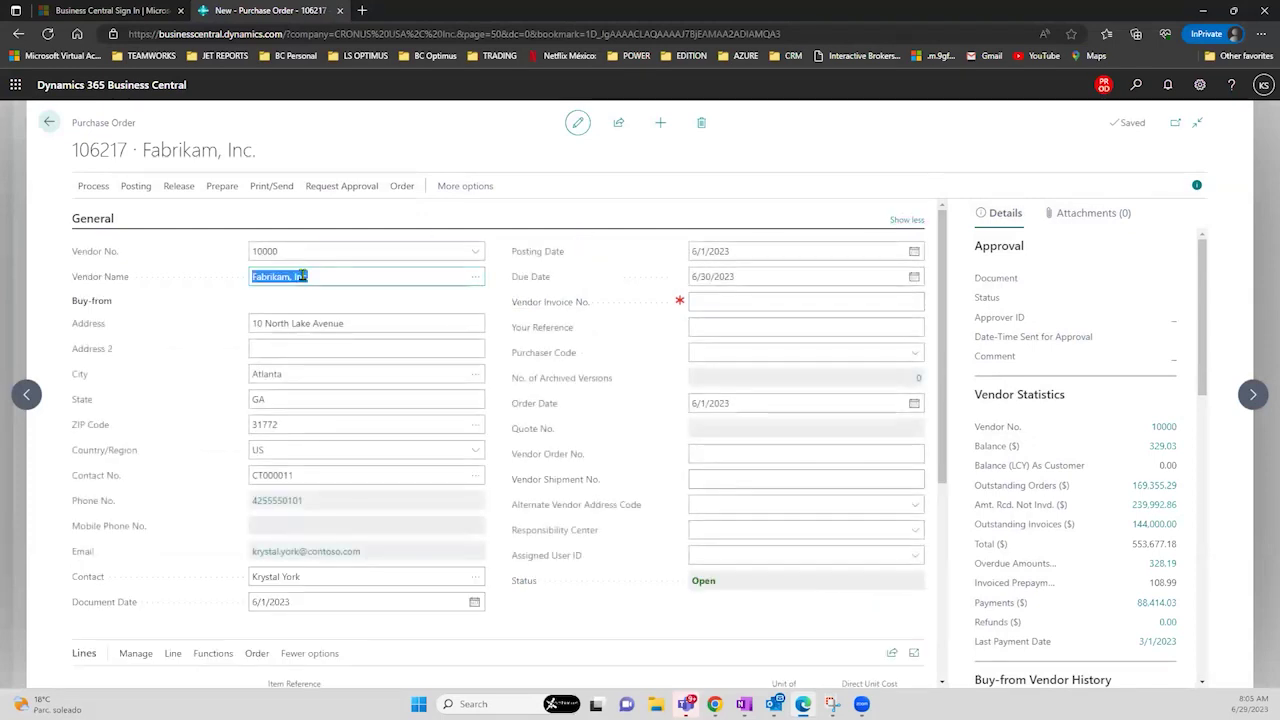
click(331, 327)
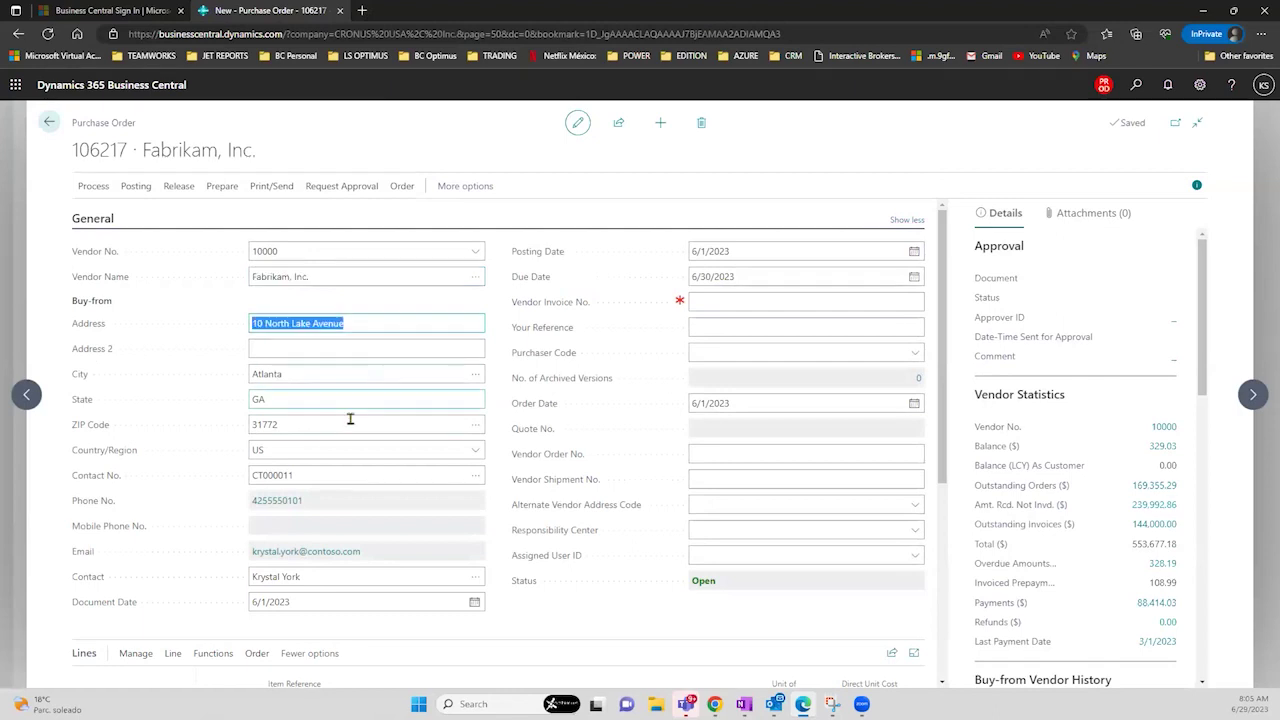
click(306, 450)
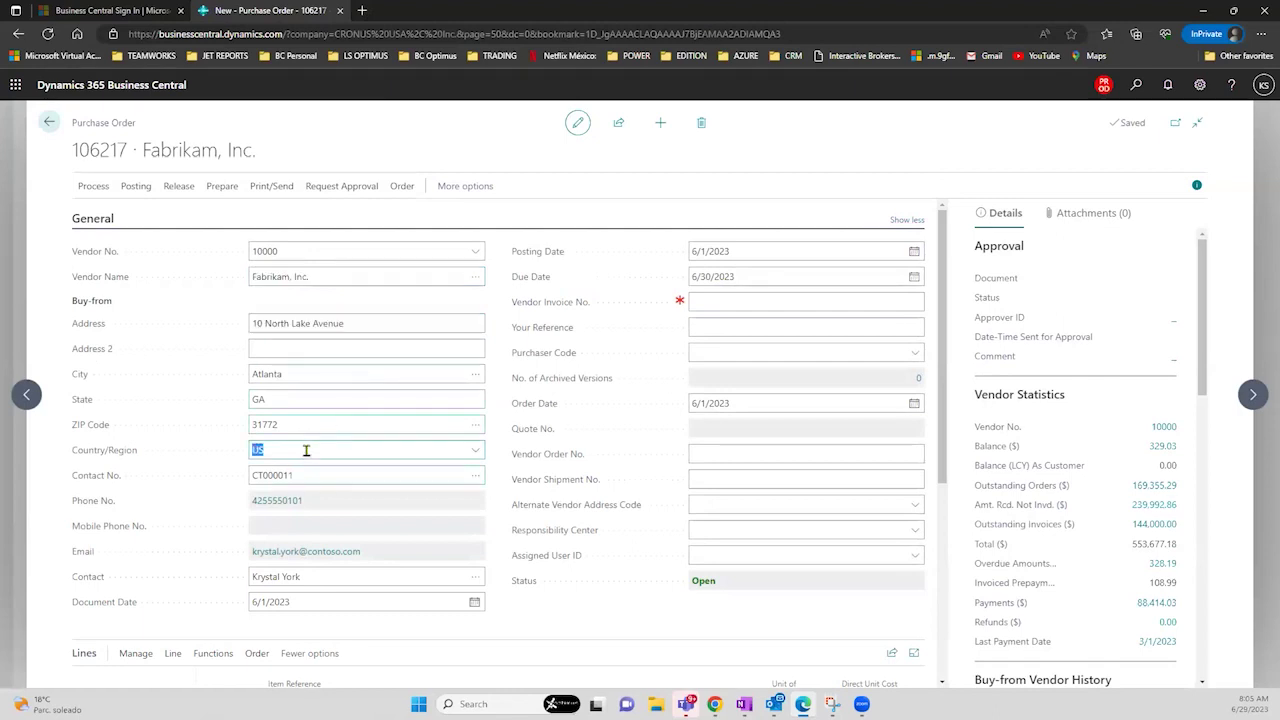
click(312, 576)
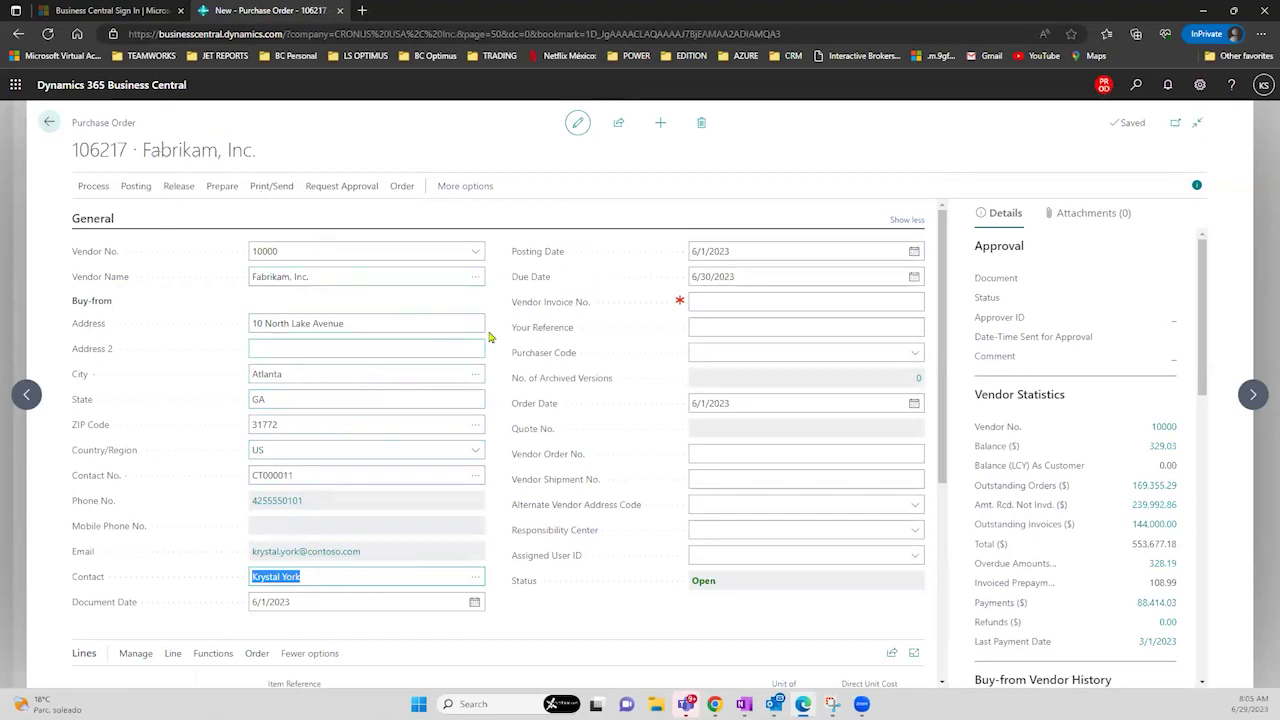
click(941, 291)
drag(941, 291, 961, 458)
- Add a line for 10 PARIS Guest Chair, black (1900-S) at location MAIN, totalling 1,593.18
click(234, 413)
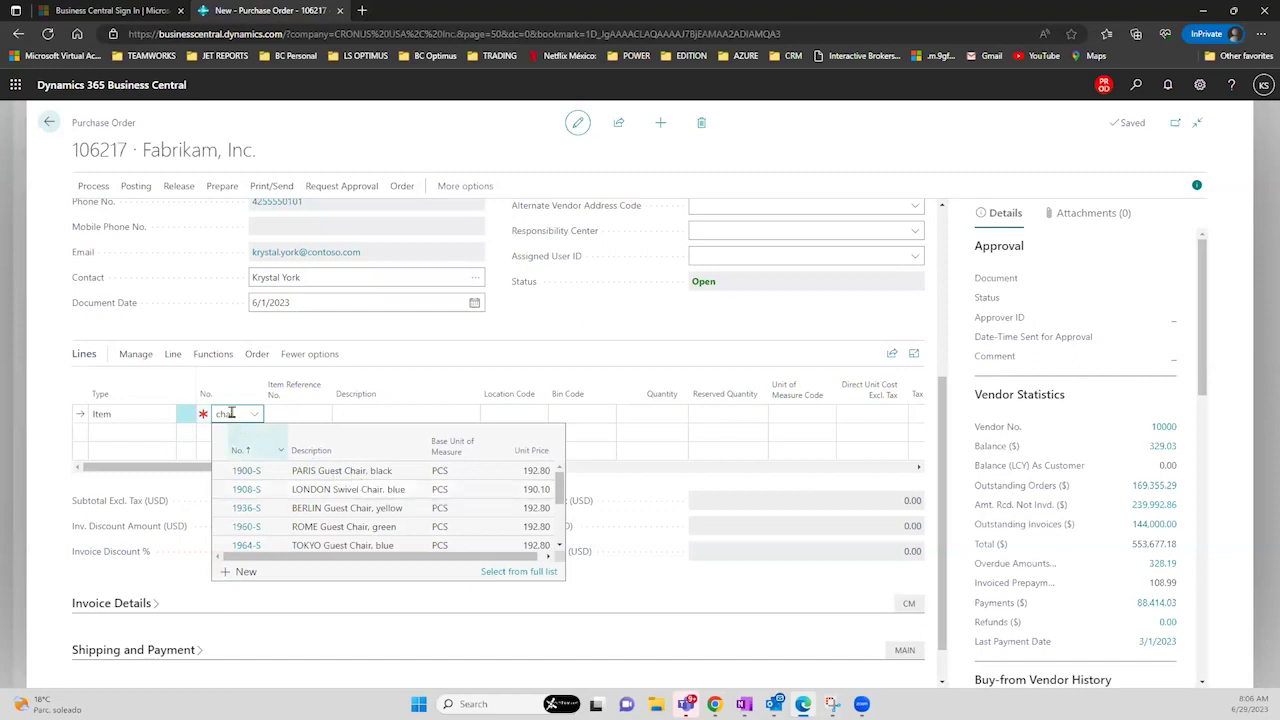
text(i)
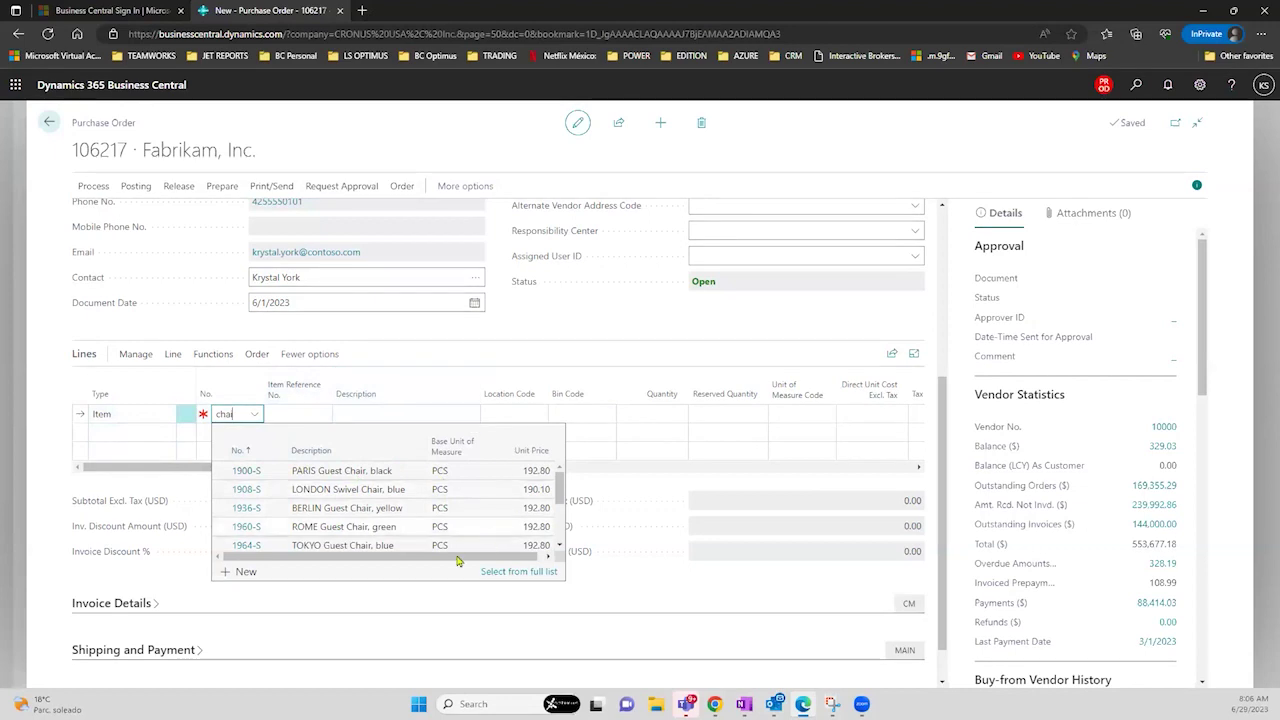
click(321, 478)
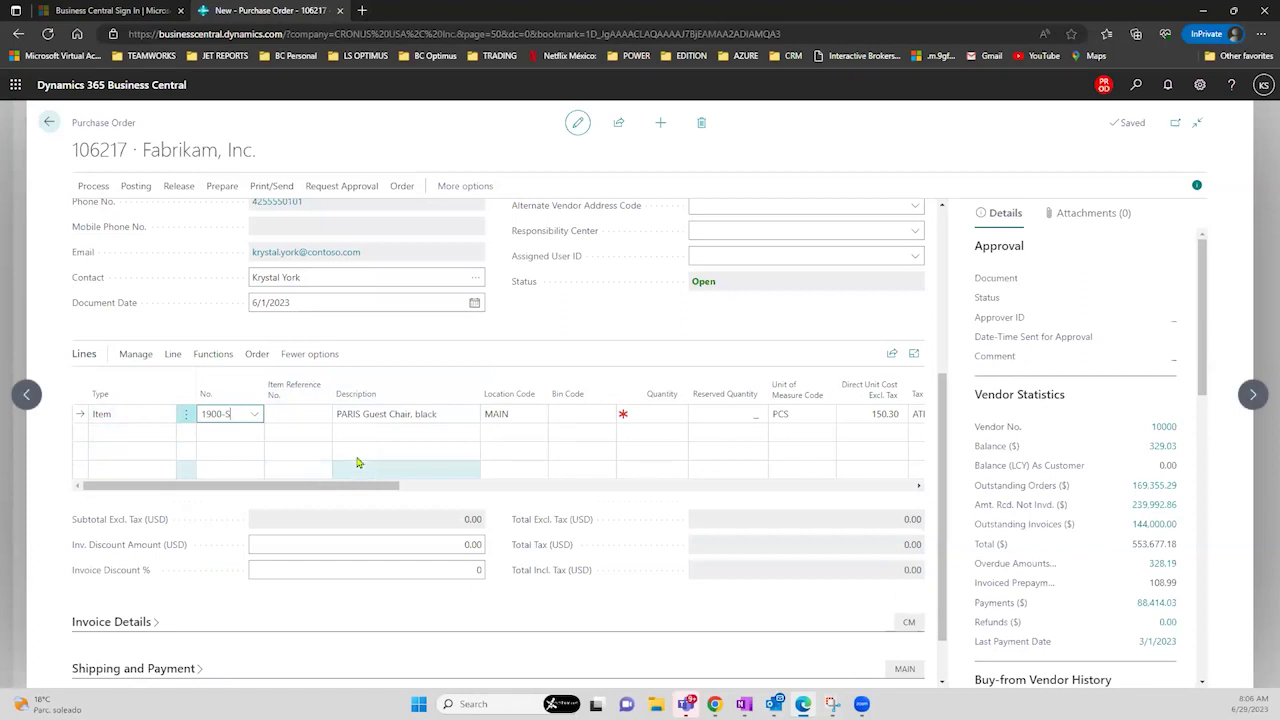
click(526, 416)
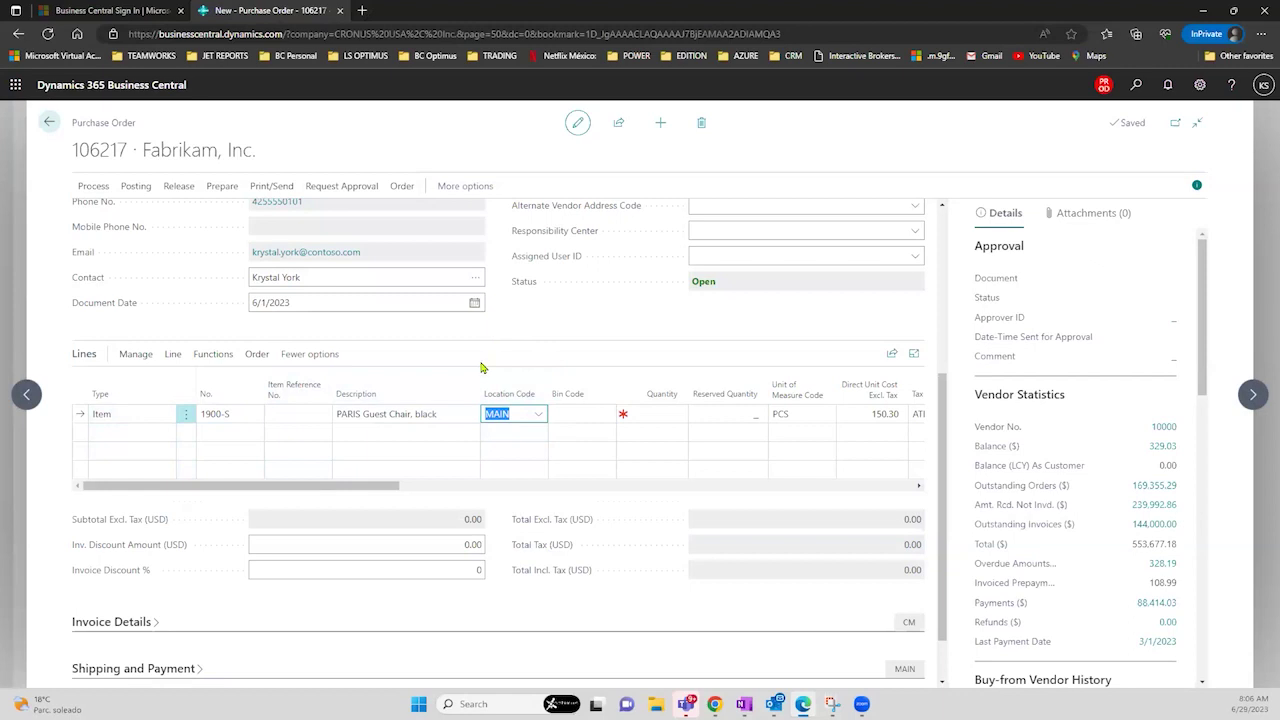
click(538, 414)
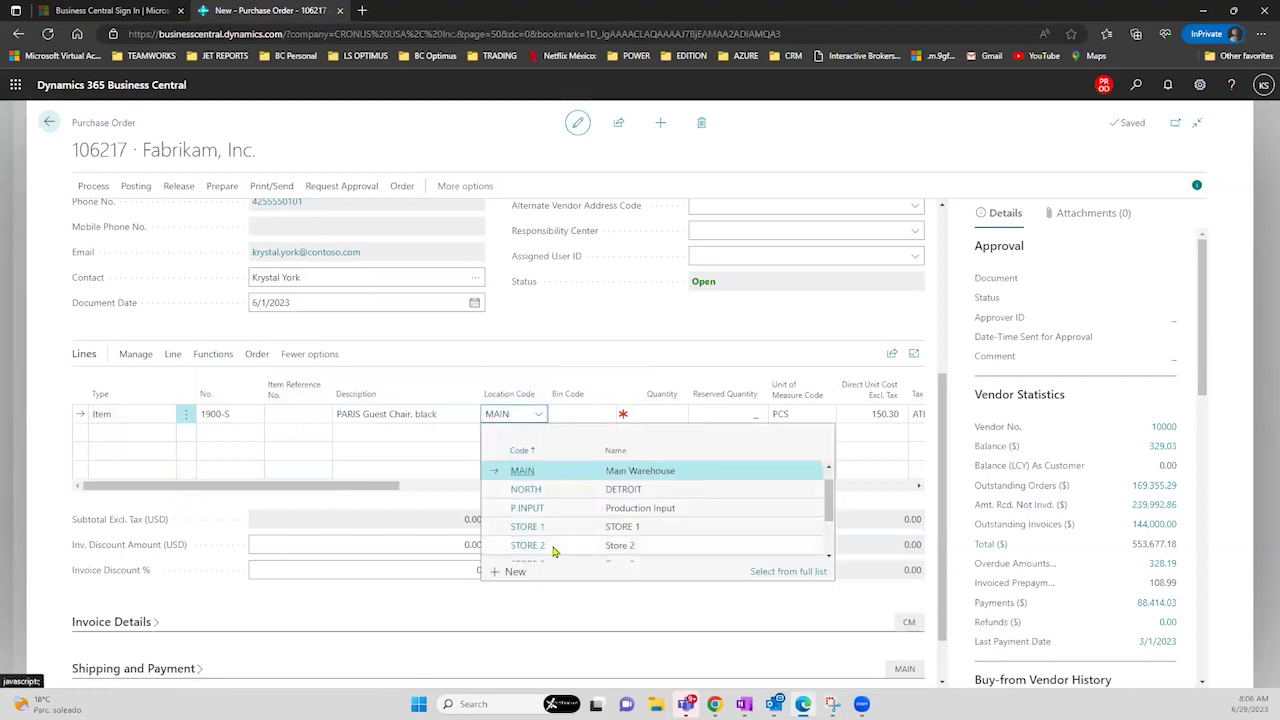
click(639, 413)
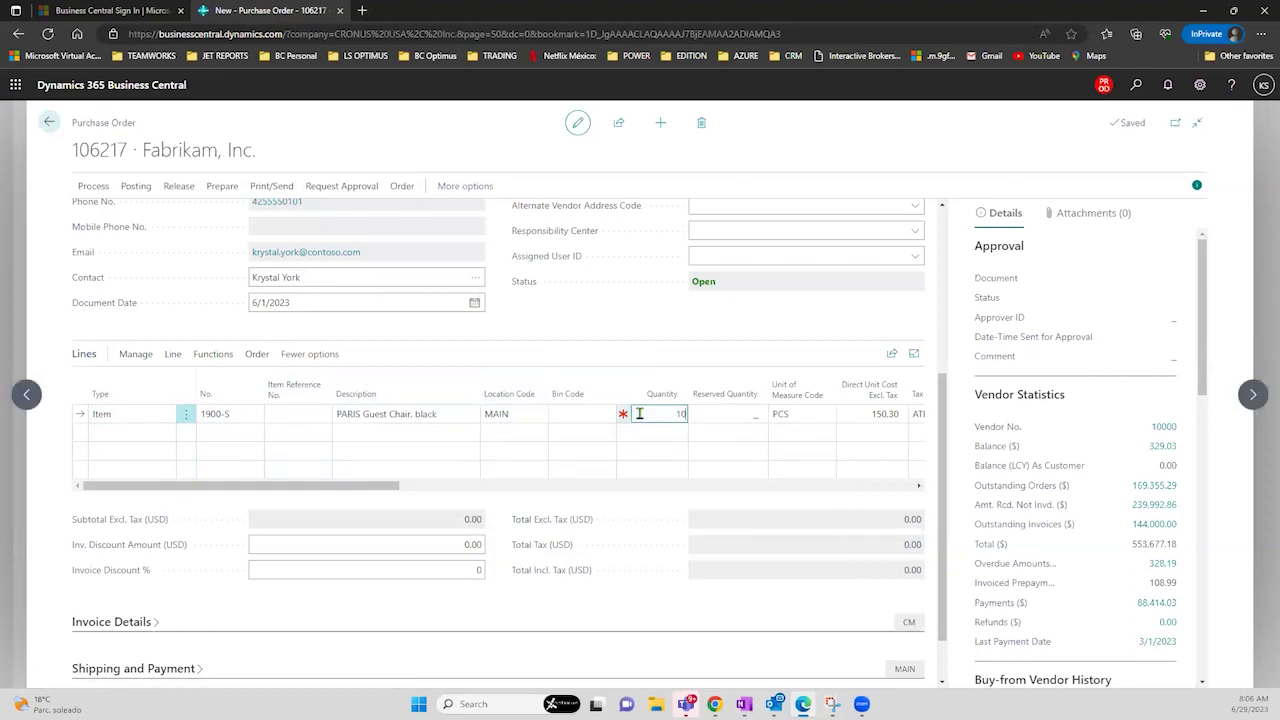
text(10)
key(Tab)
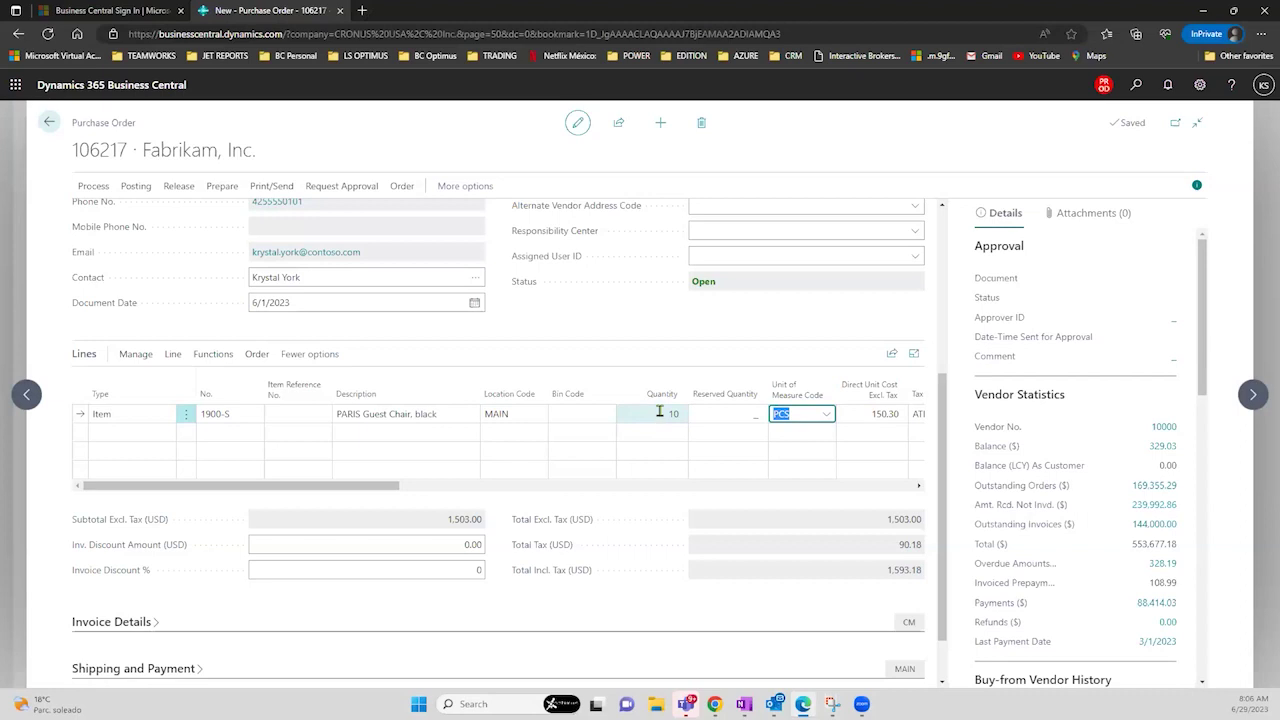
click(659, 412)
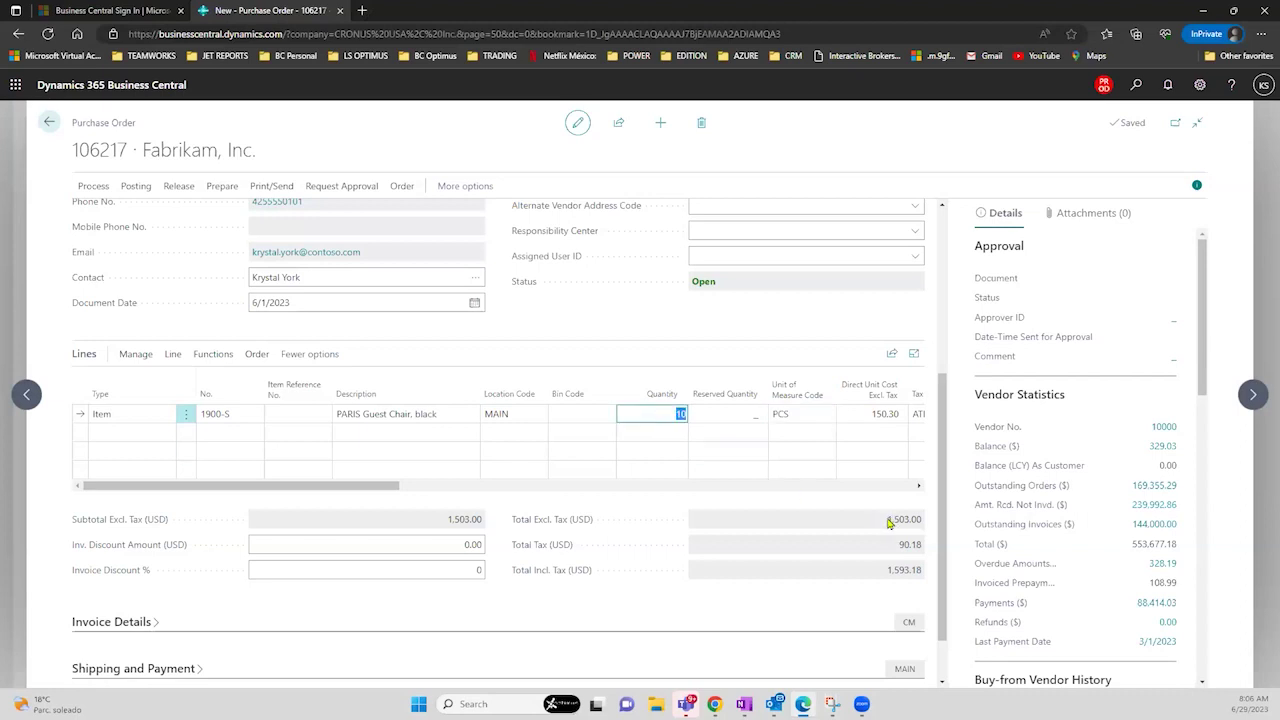
drag(888, 522, 924, 525)
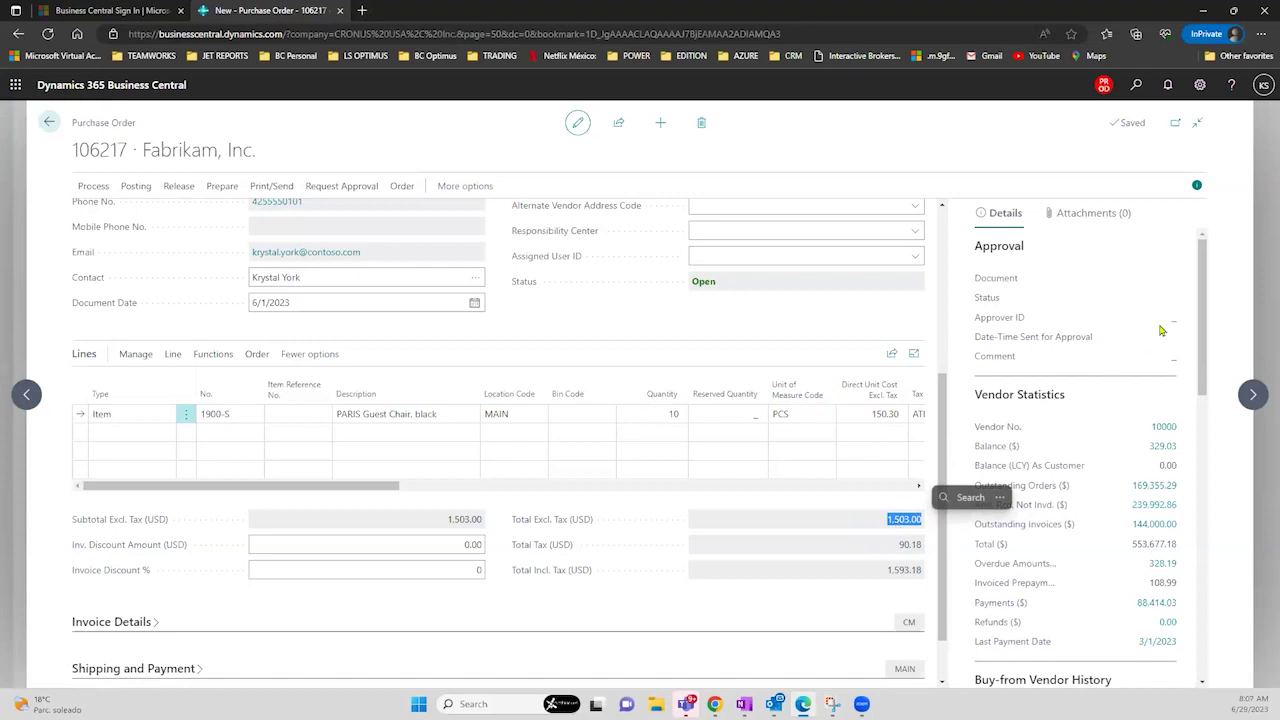
- Attach the PDF 'document (7)' from the Downloads folder to the order
click(1108, 216)
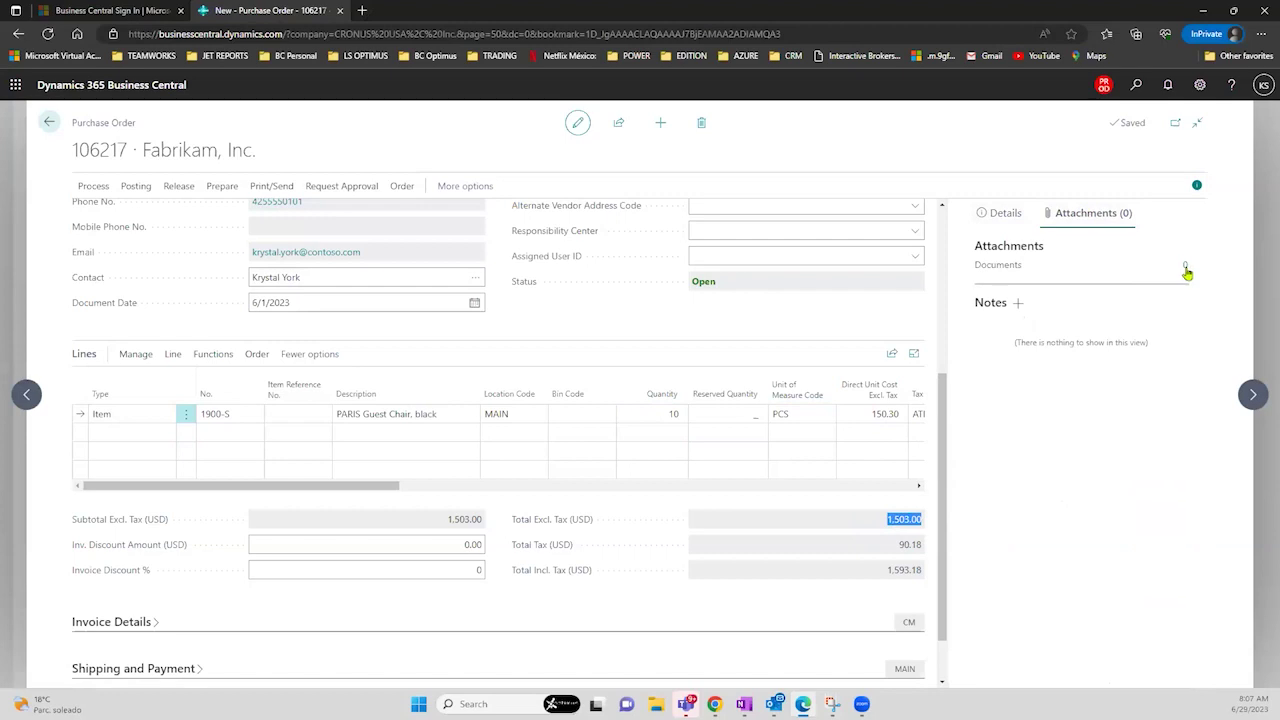
click(1185, 271)
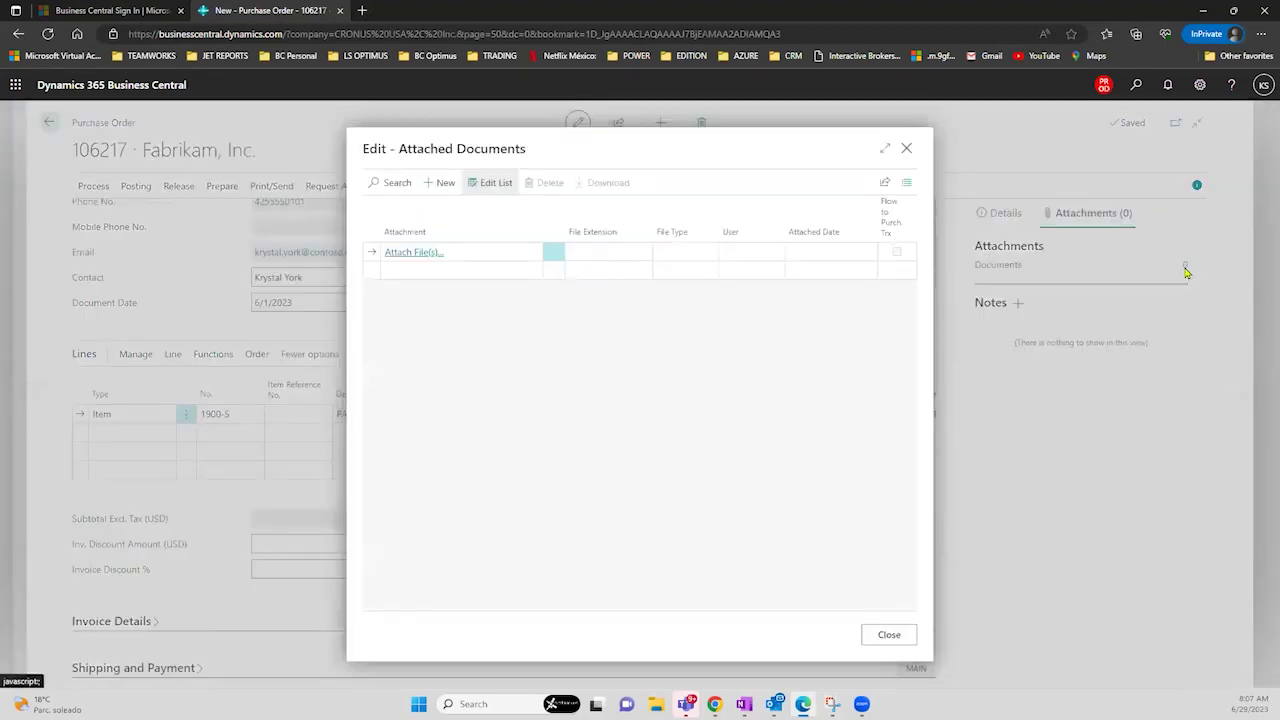
click(419, 252)
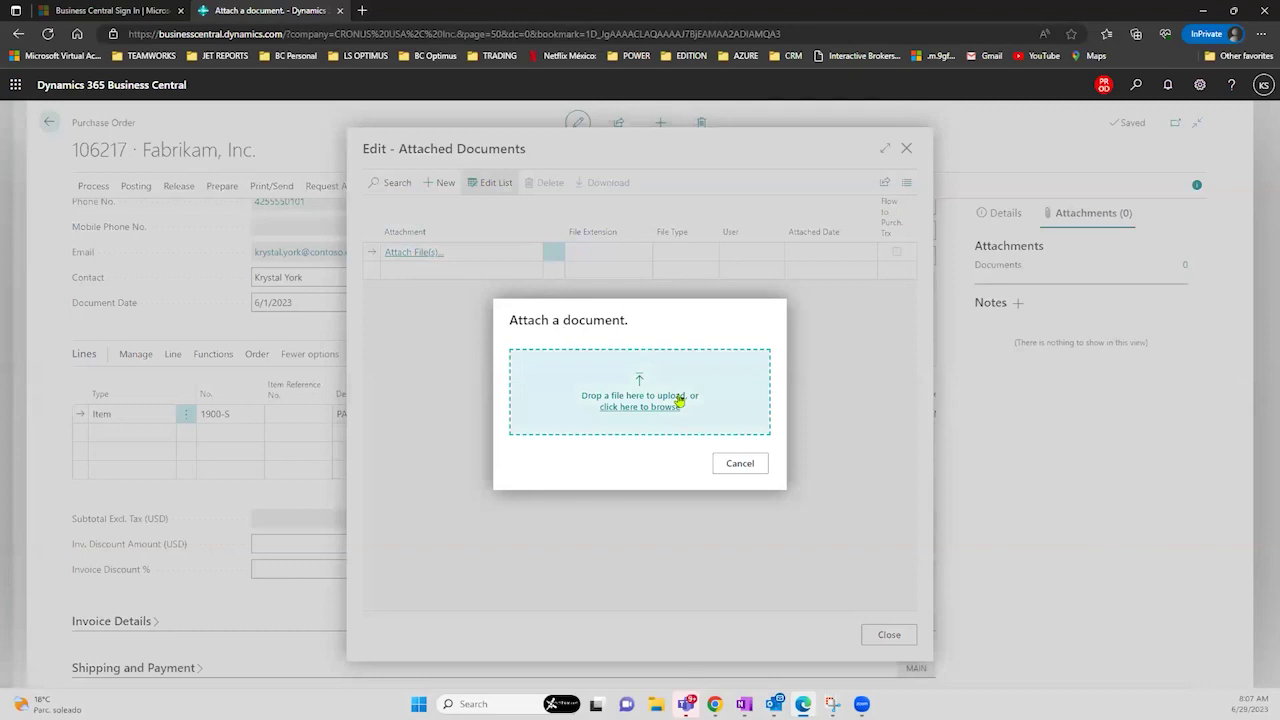
click(679, 402)
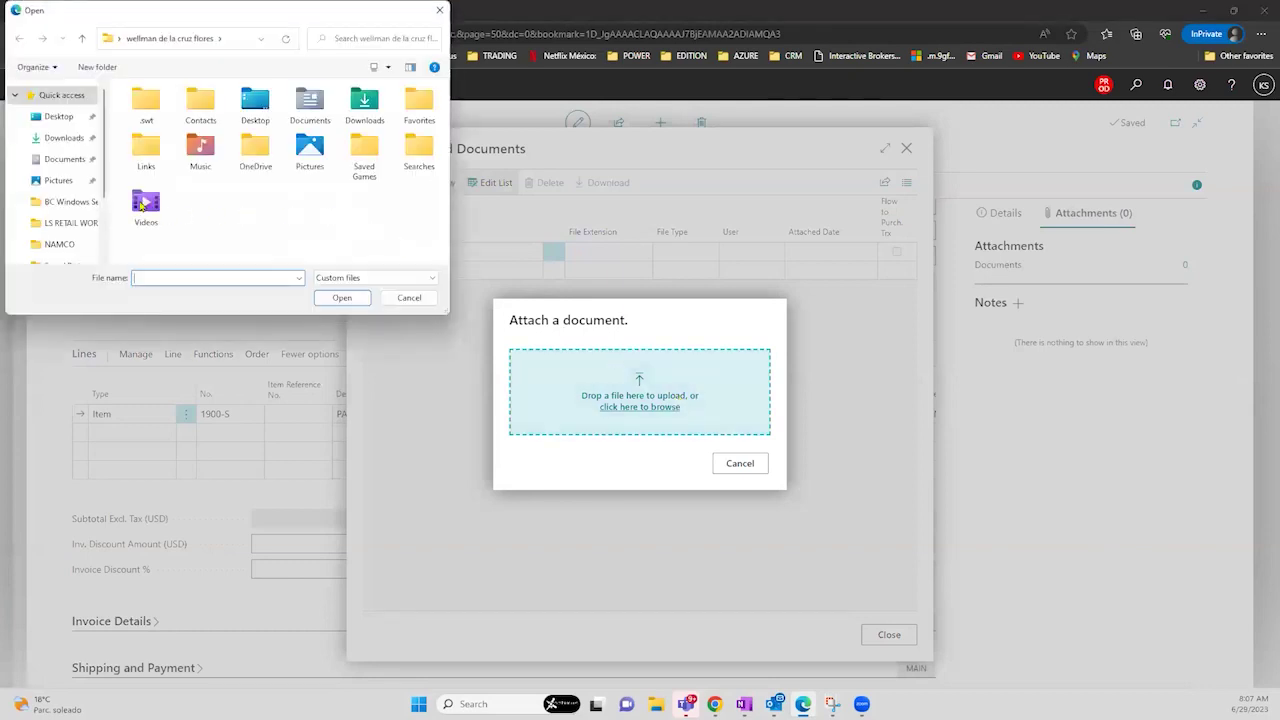
click(62, 162)
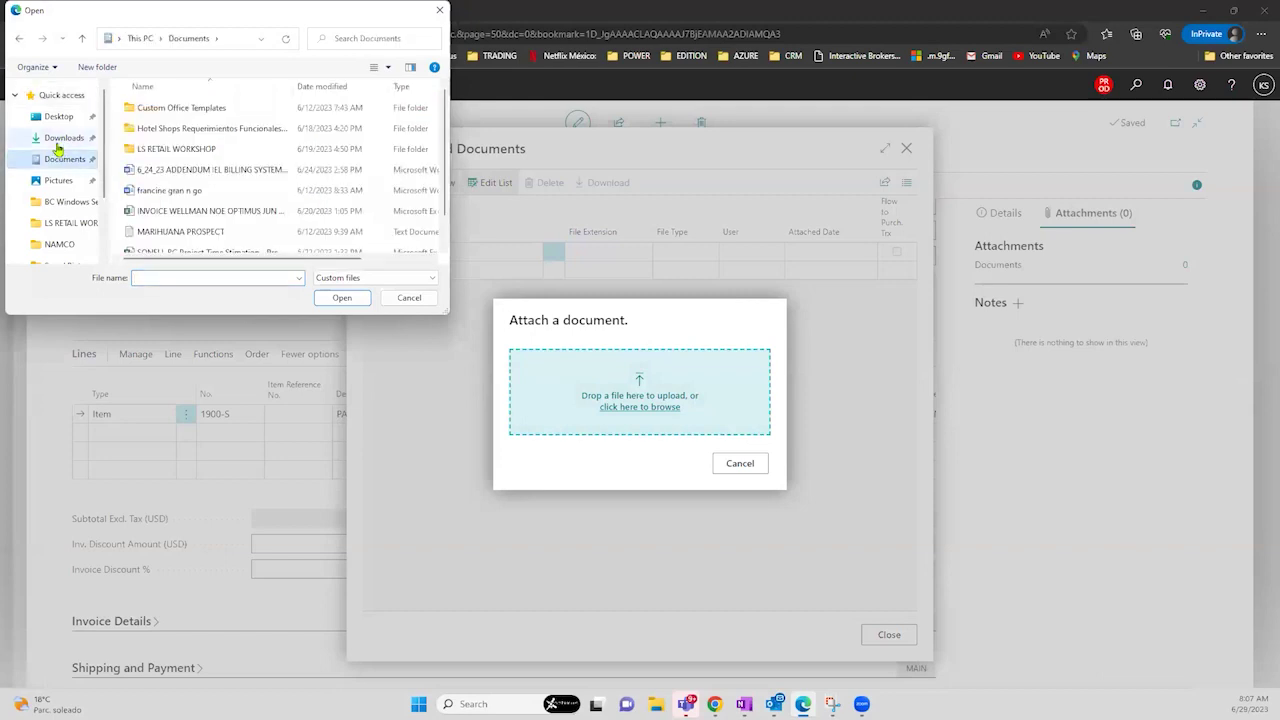
click(58, 142)
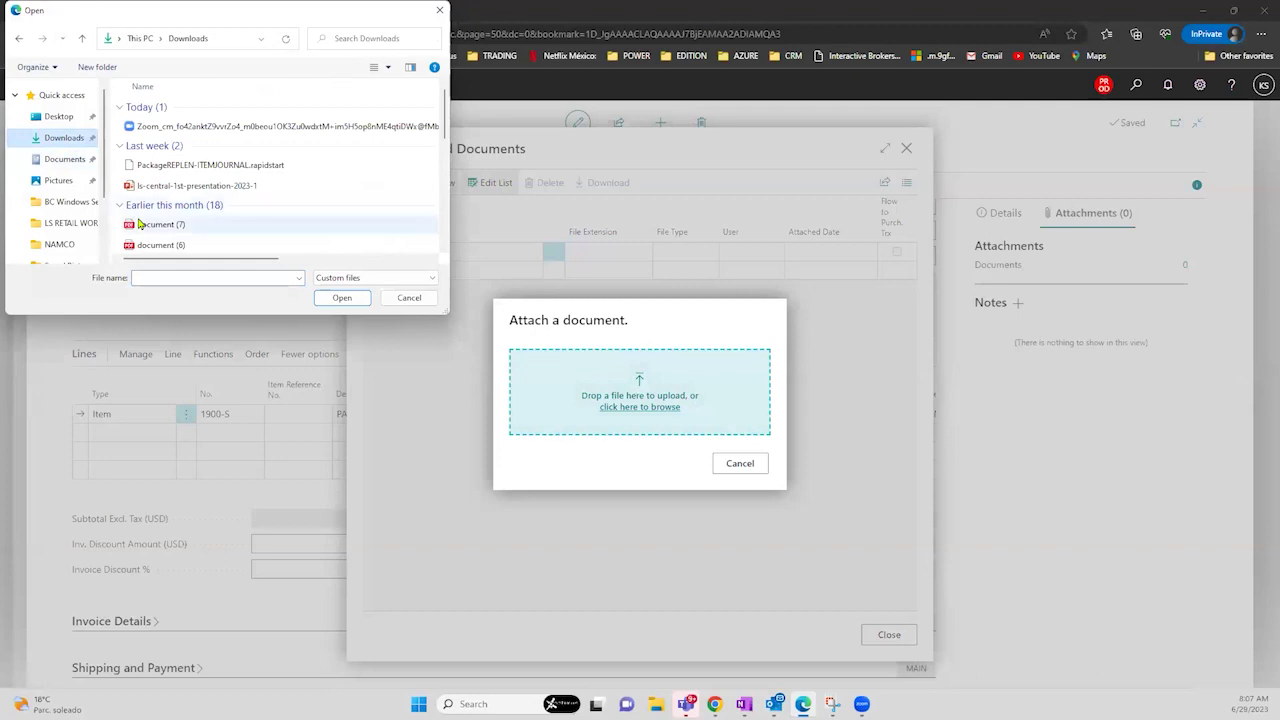
click(160, 224)
click(339, 297)
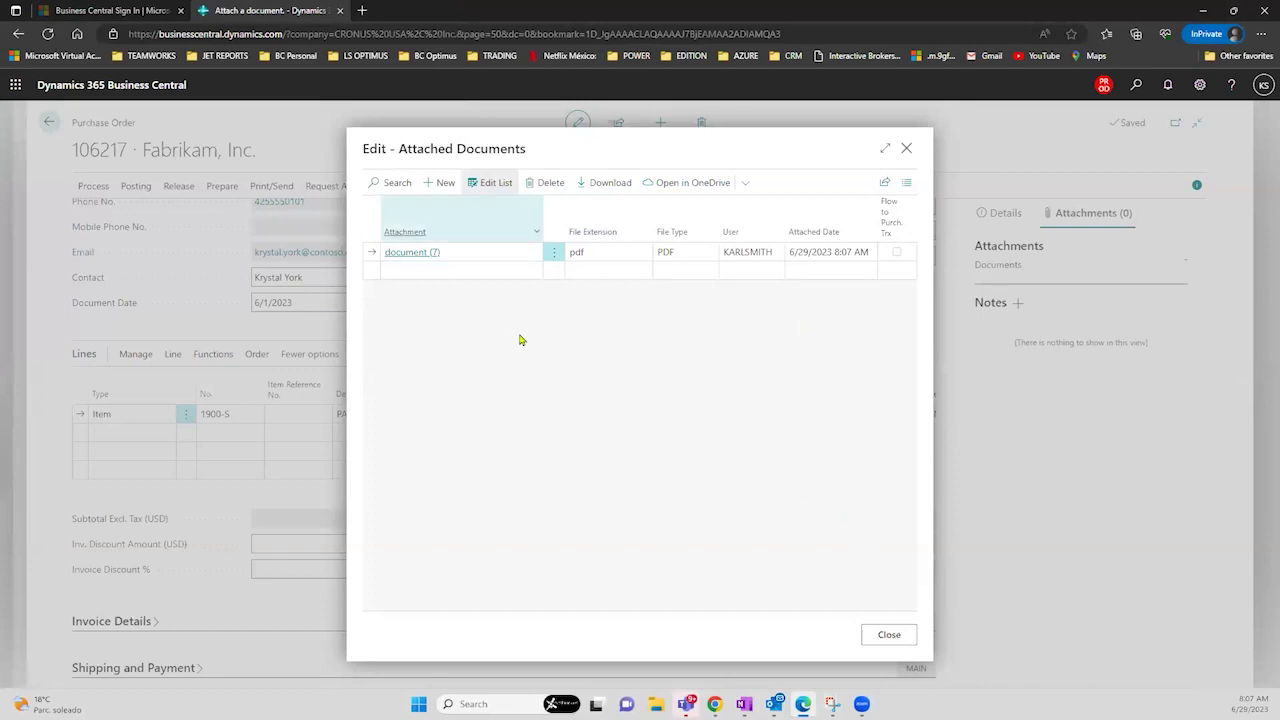
- Close the attachments list and view the order's Details FactBox, scrolling back to General
click(903, 639)
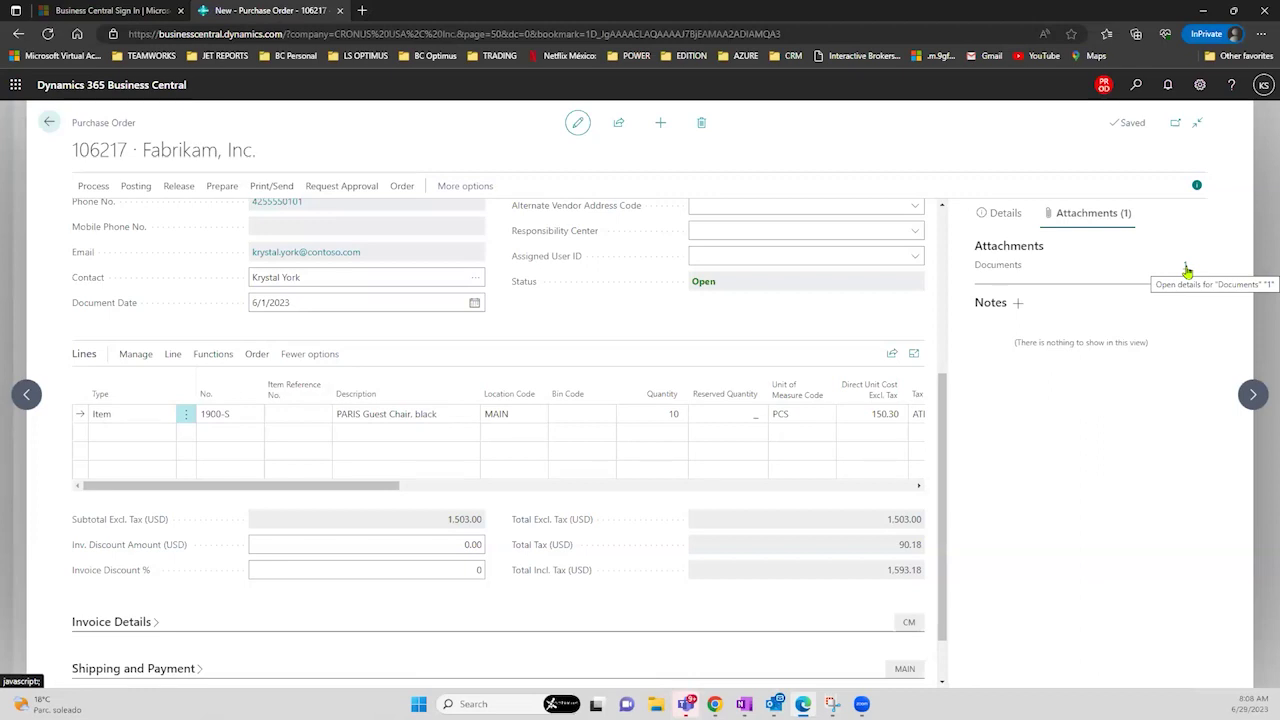
click(1008, 214)
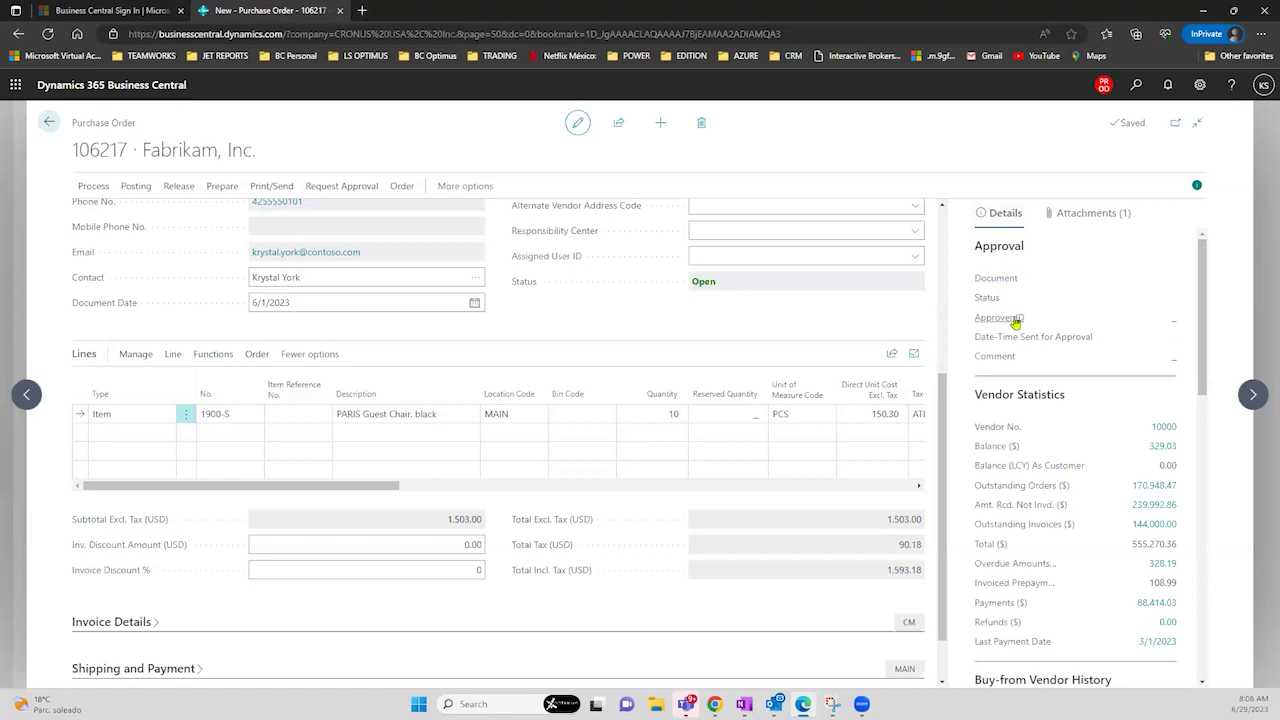
mouse_move(1015, 322)
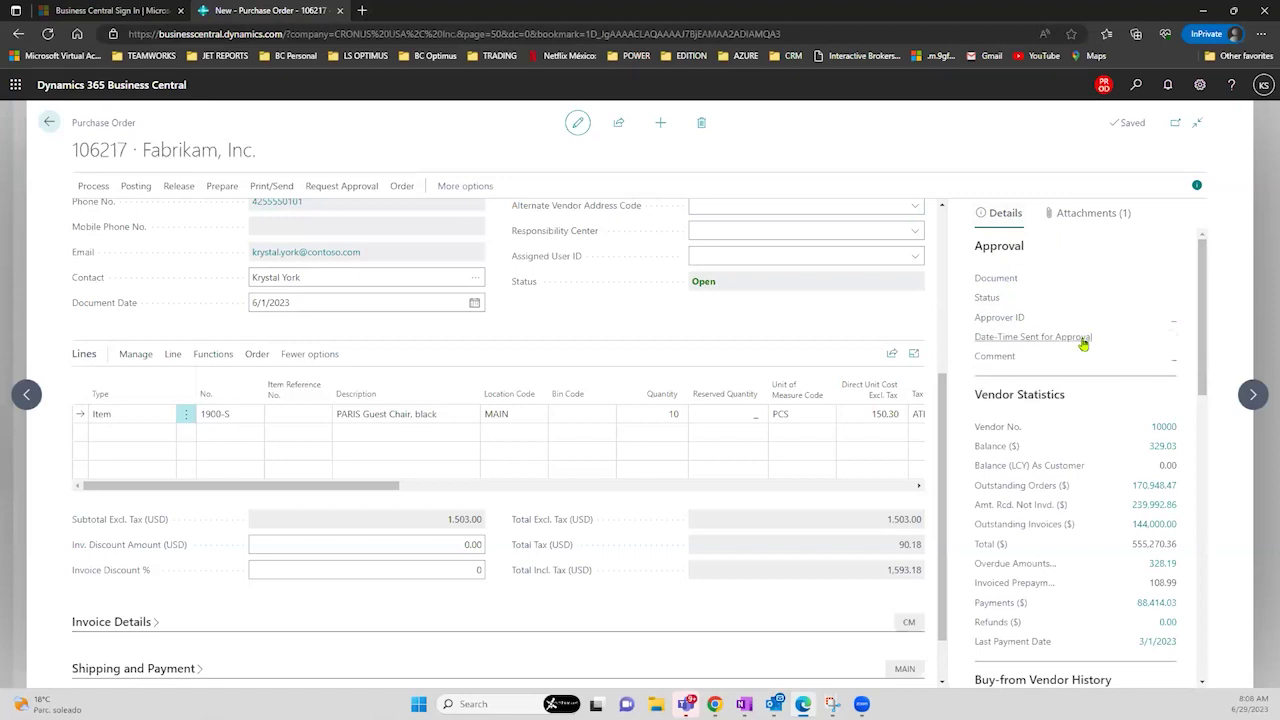
mouse_move(1083, 344)
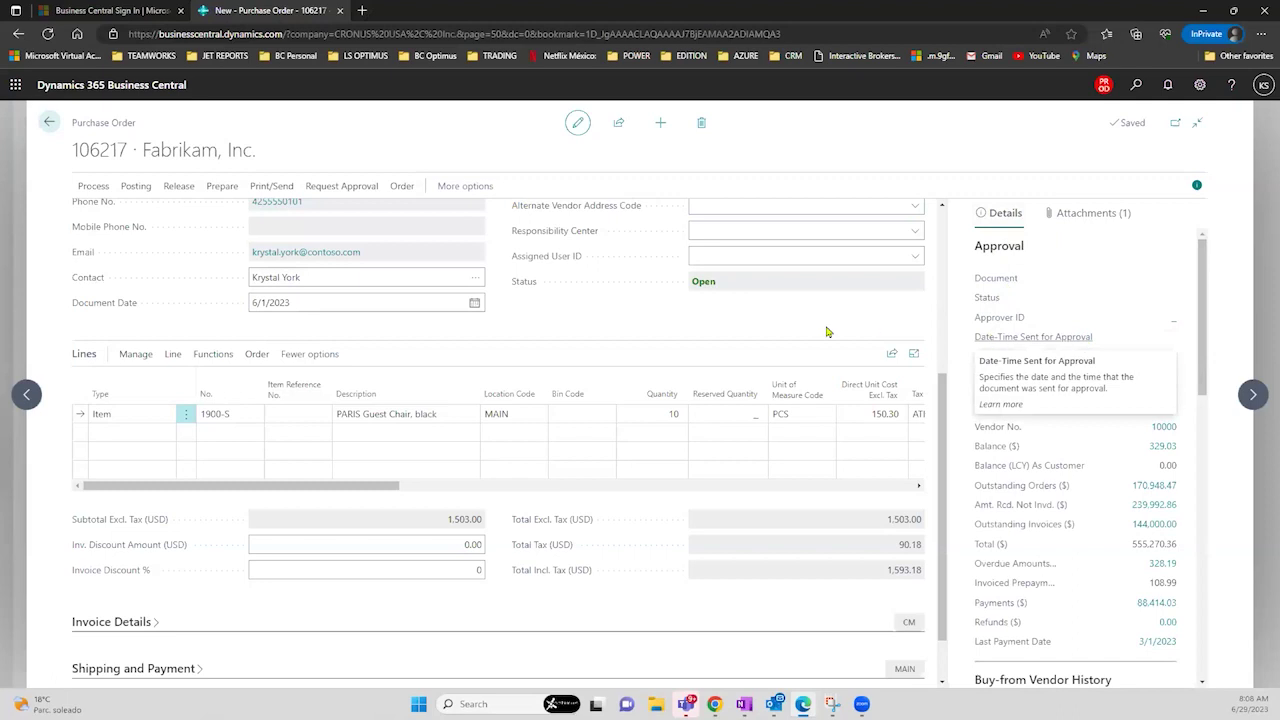
scroll(944, 402, up, 3)
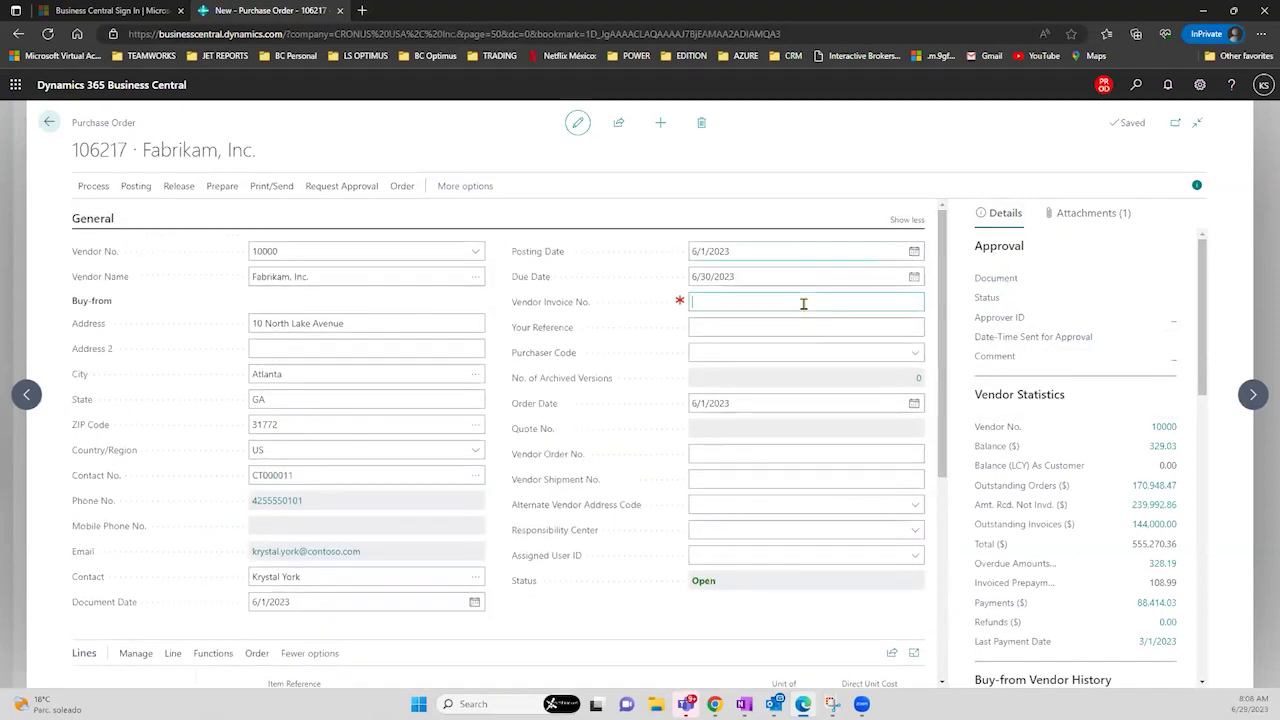
text(INv0980986767)
key(Tab)
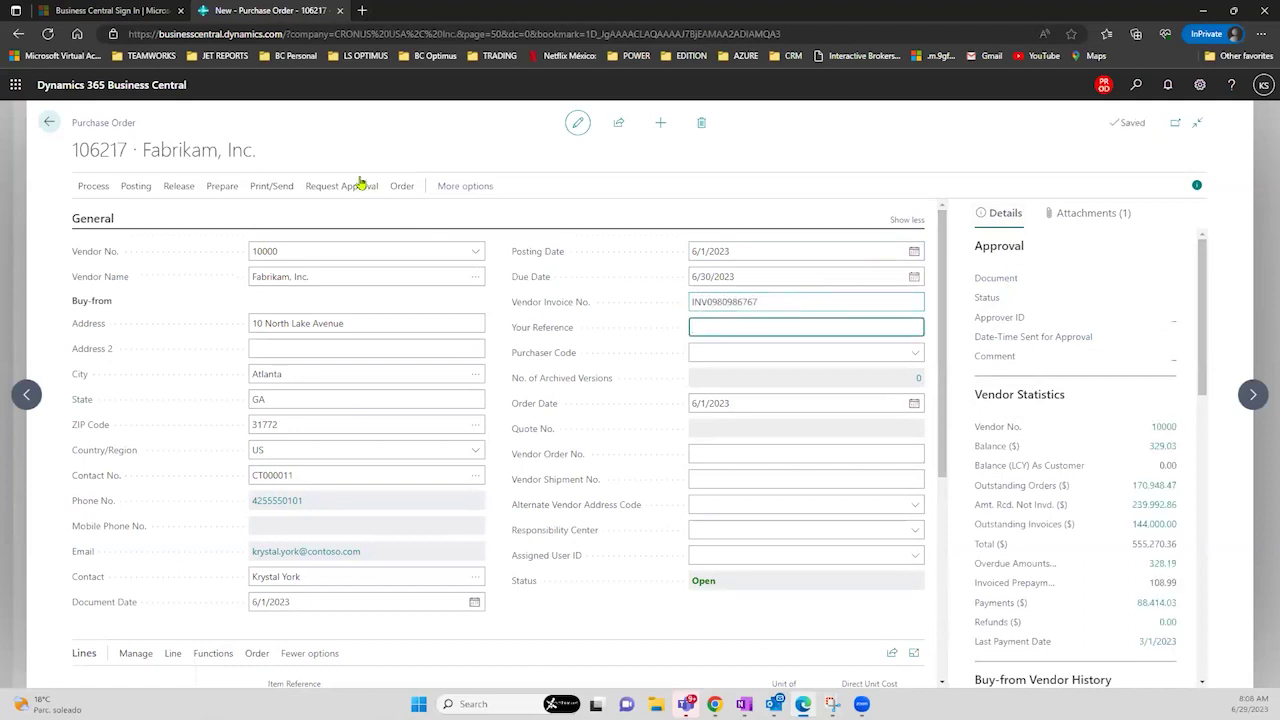
click(355, 186)
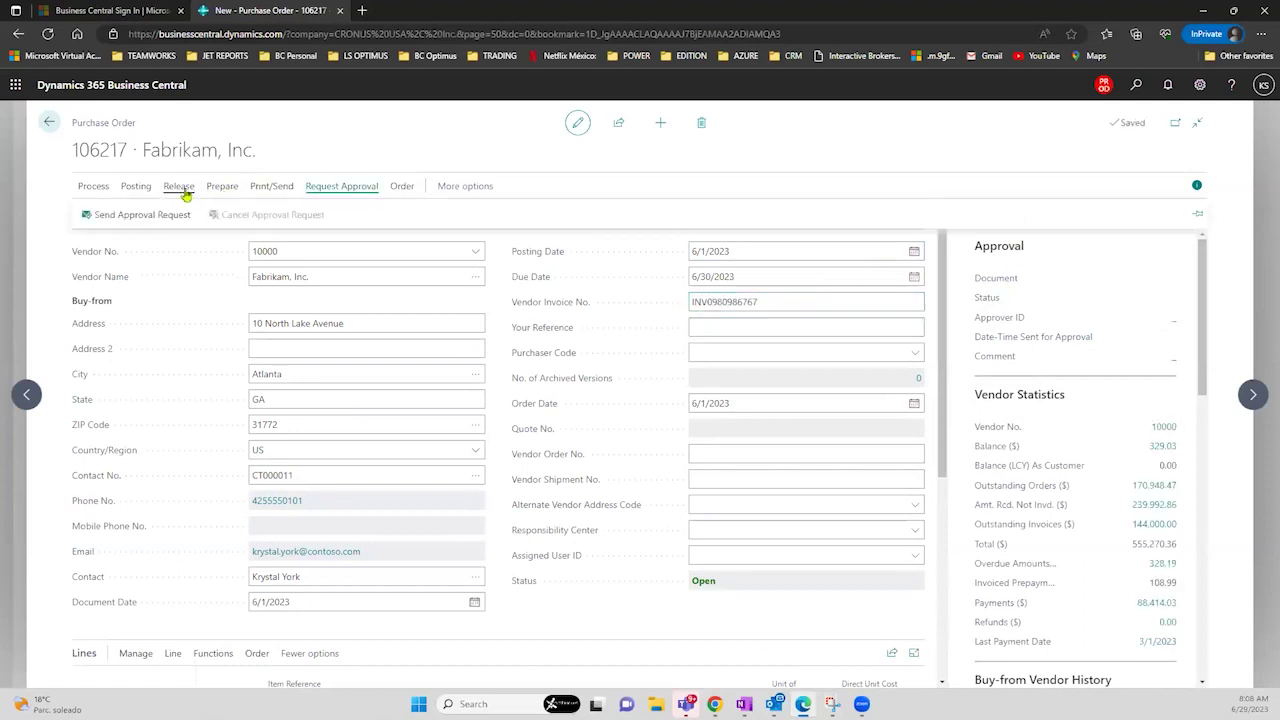
click(259, 186)
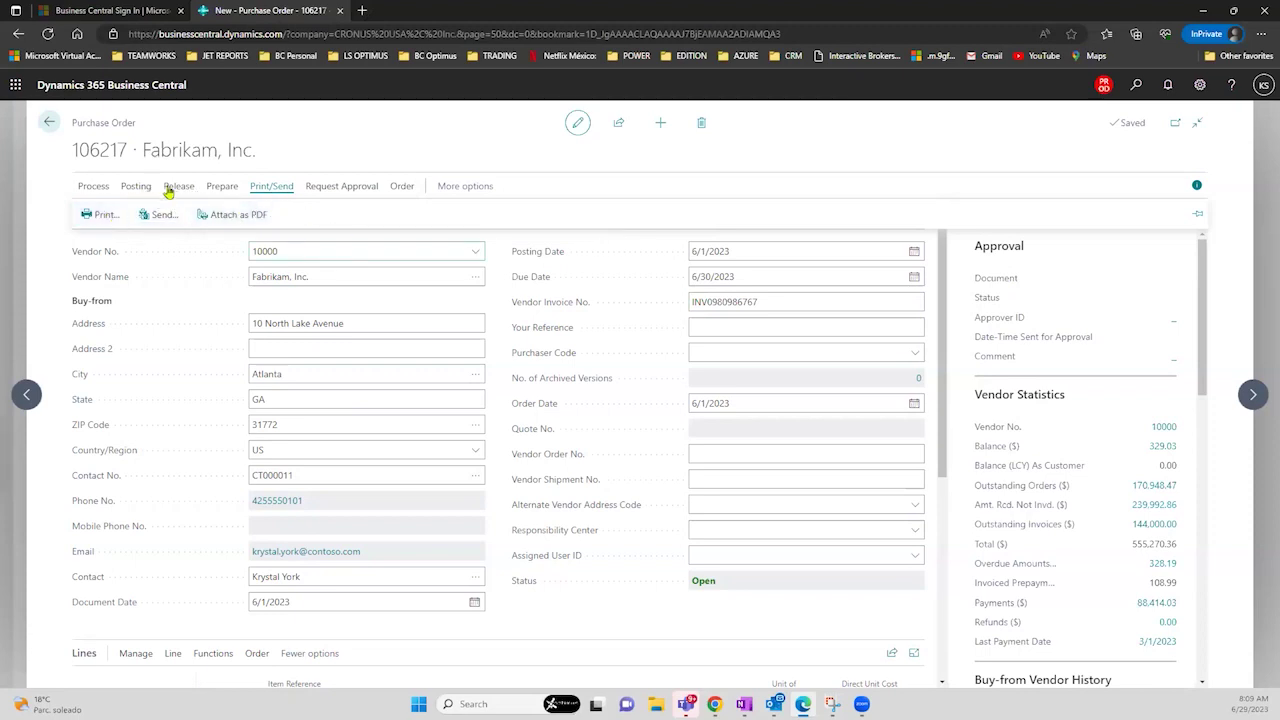
- Run Preview Posting on the order from the Posting actions
click(136, 190)
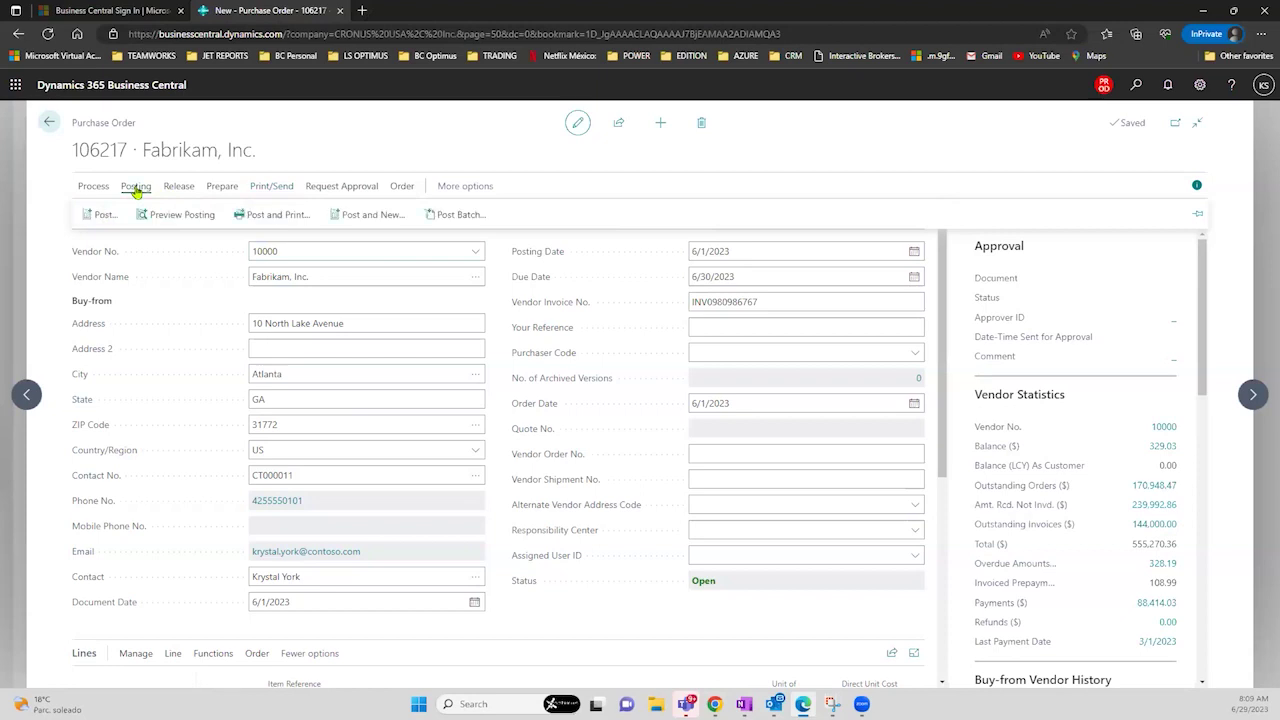
click(321, 222)
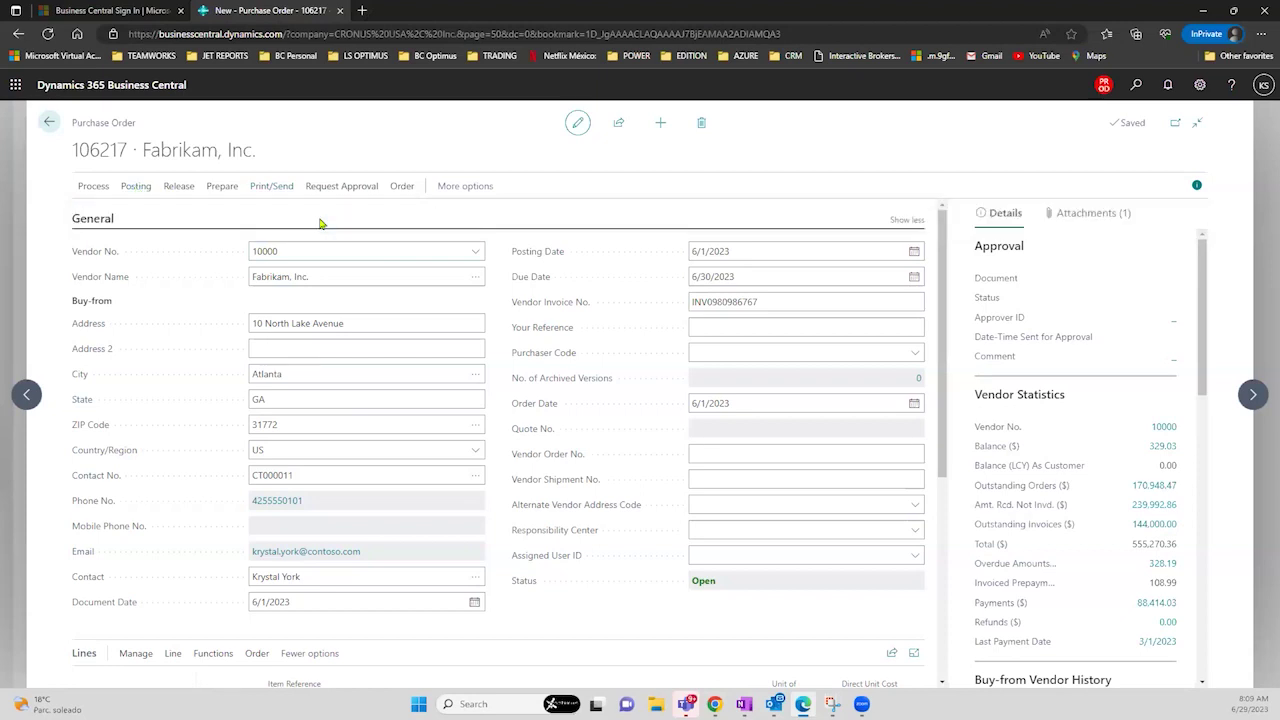
click(136, 190)
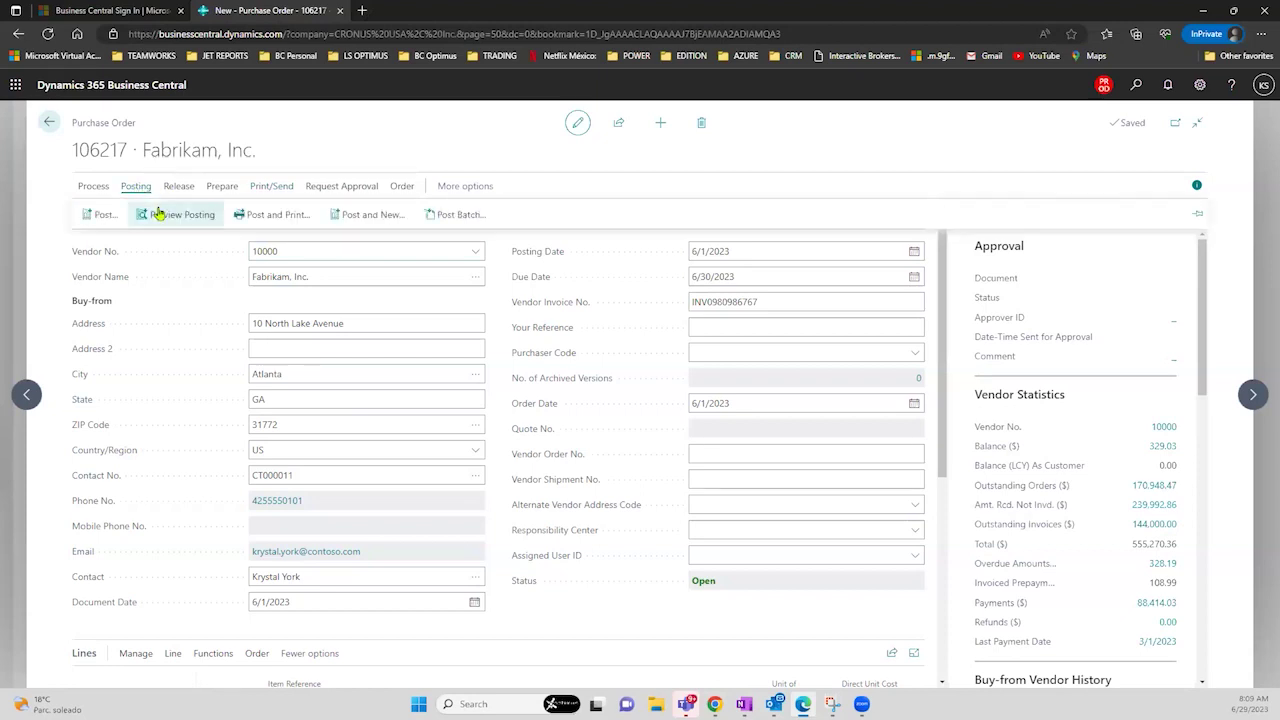
click(158, 213)
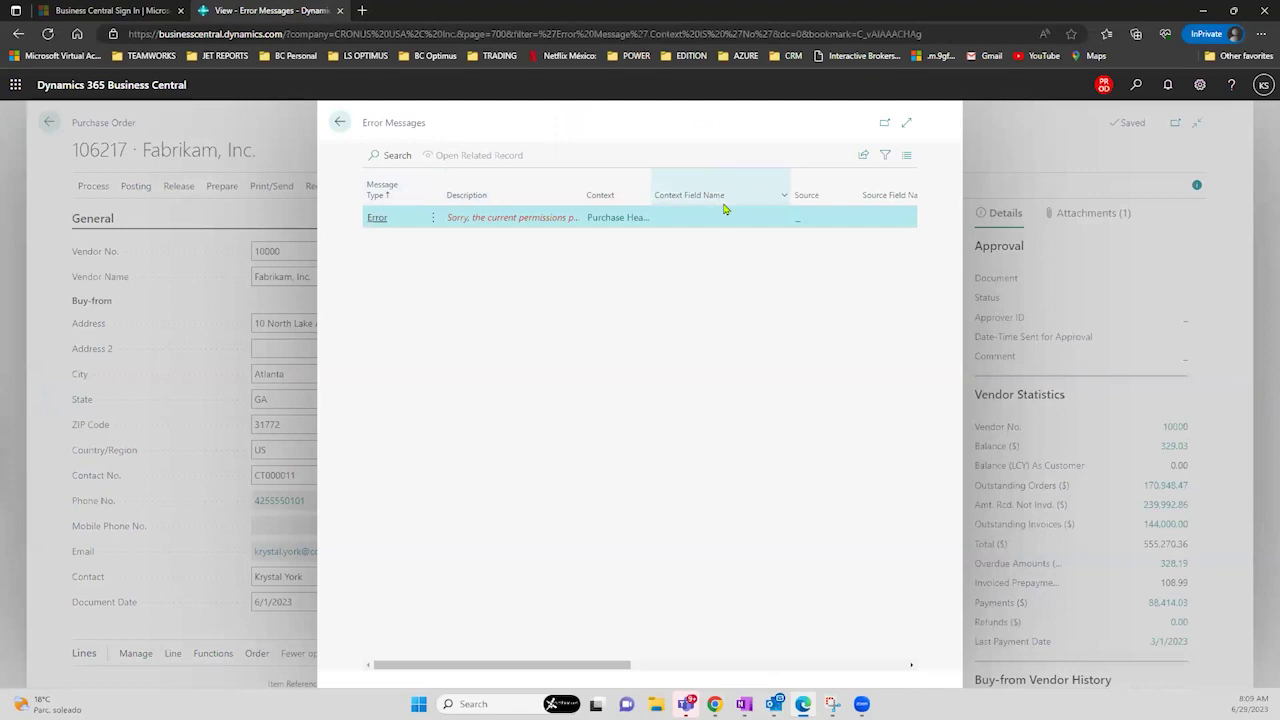
- Widen the error Description column to read it, then go back to purchase order 106217
drag(584, 197, 724, 205)
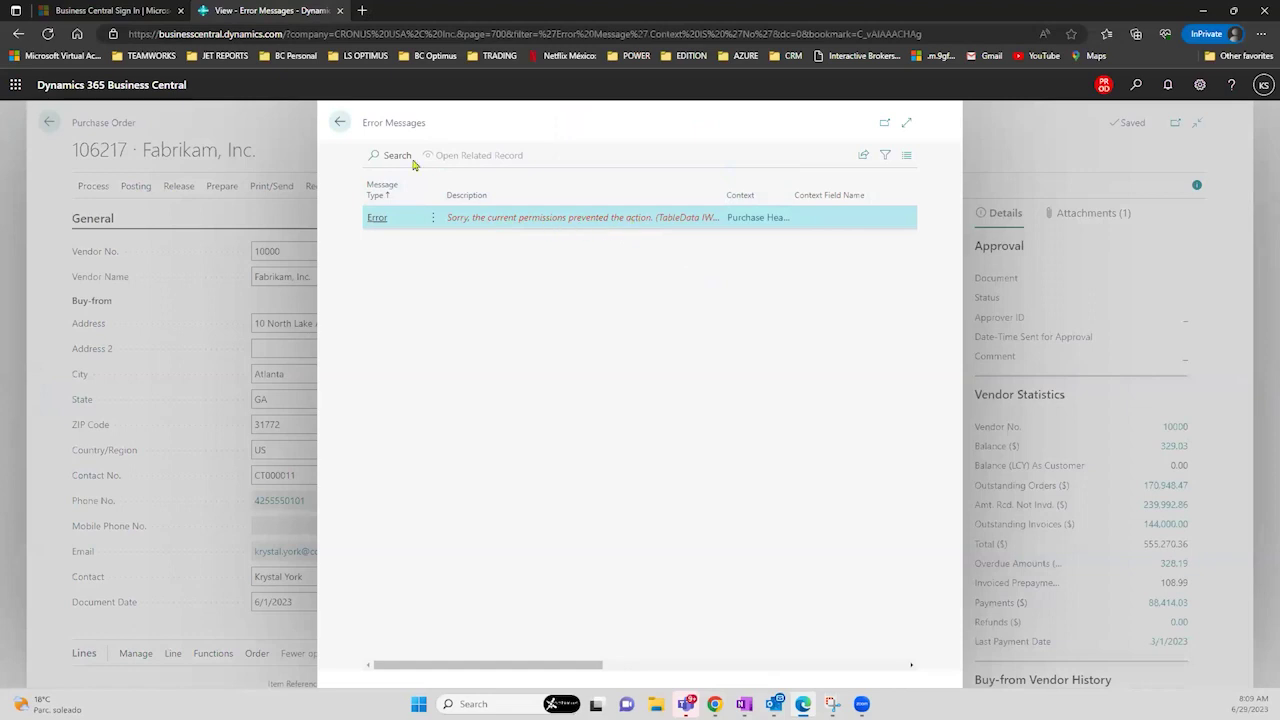
click(341, 123)
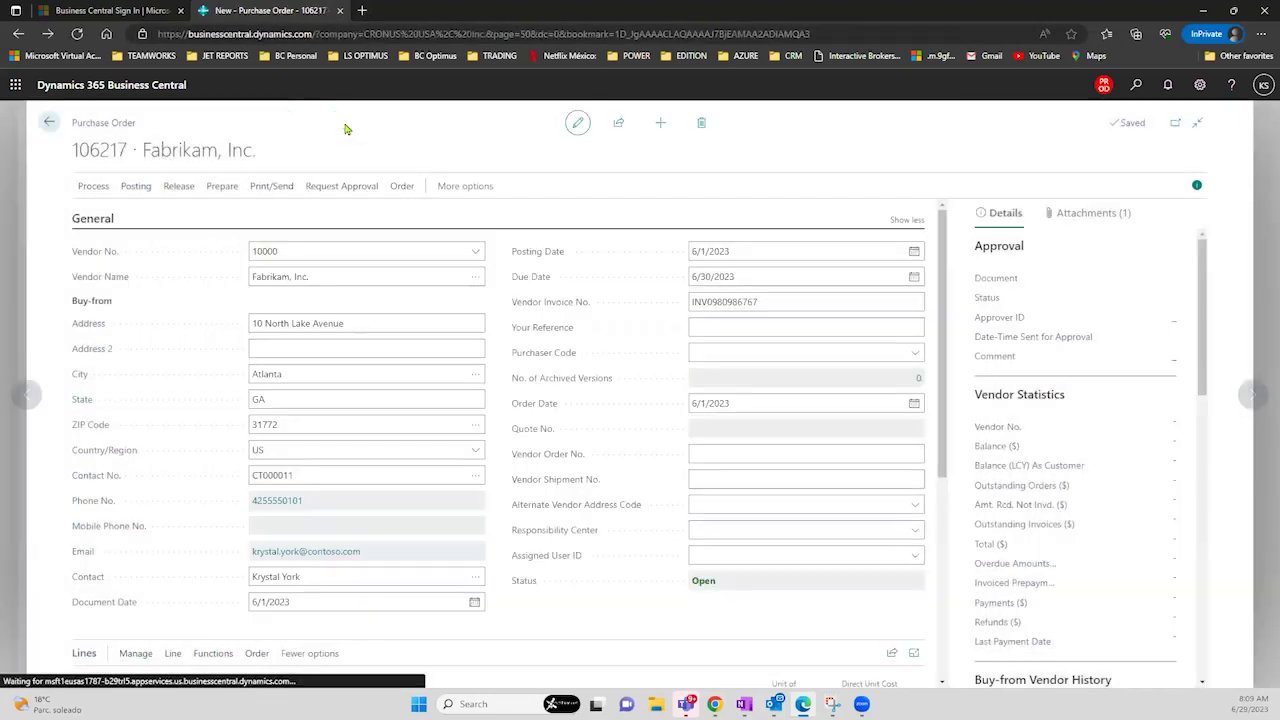
click(341, 192)
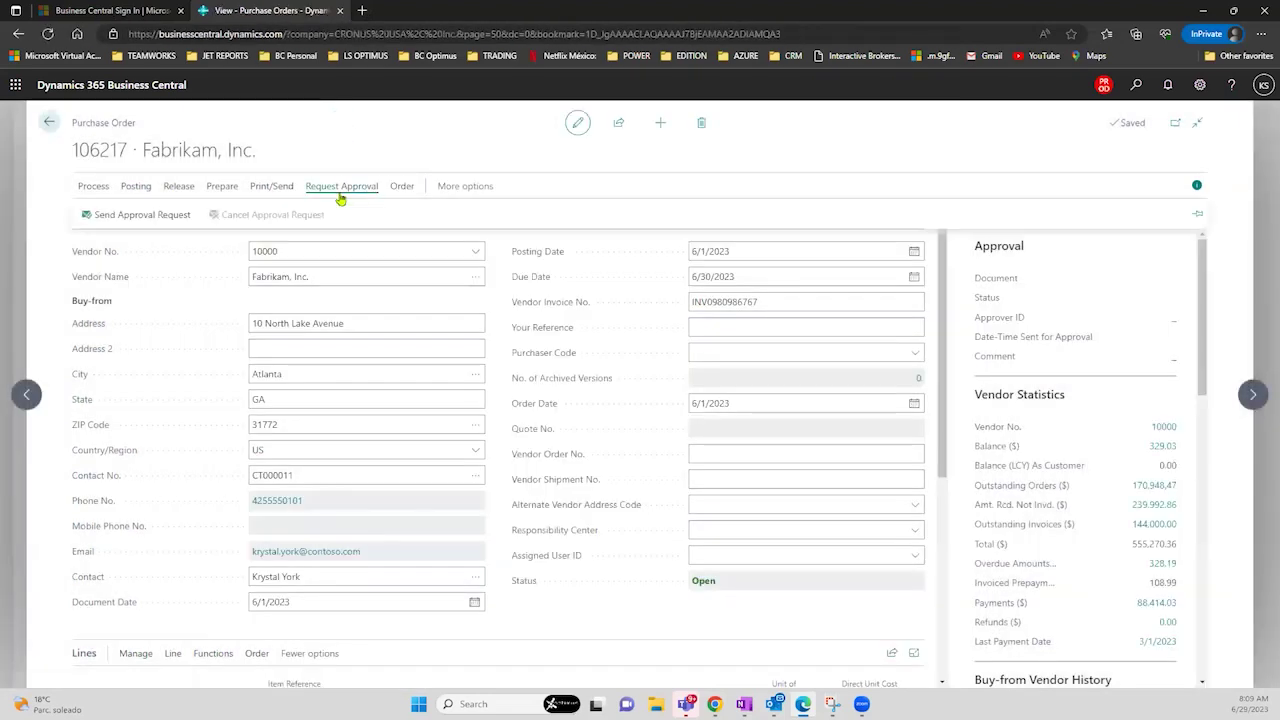
- Send purchase order 106217 for approval and dismiss the 'approval request has been sent' message
click(169, 222)
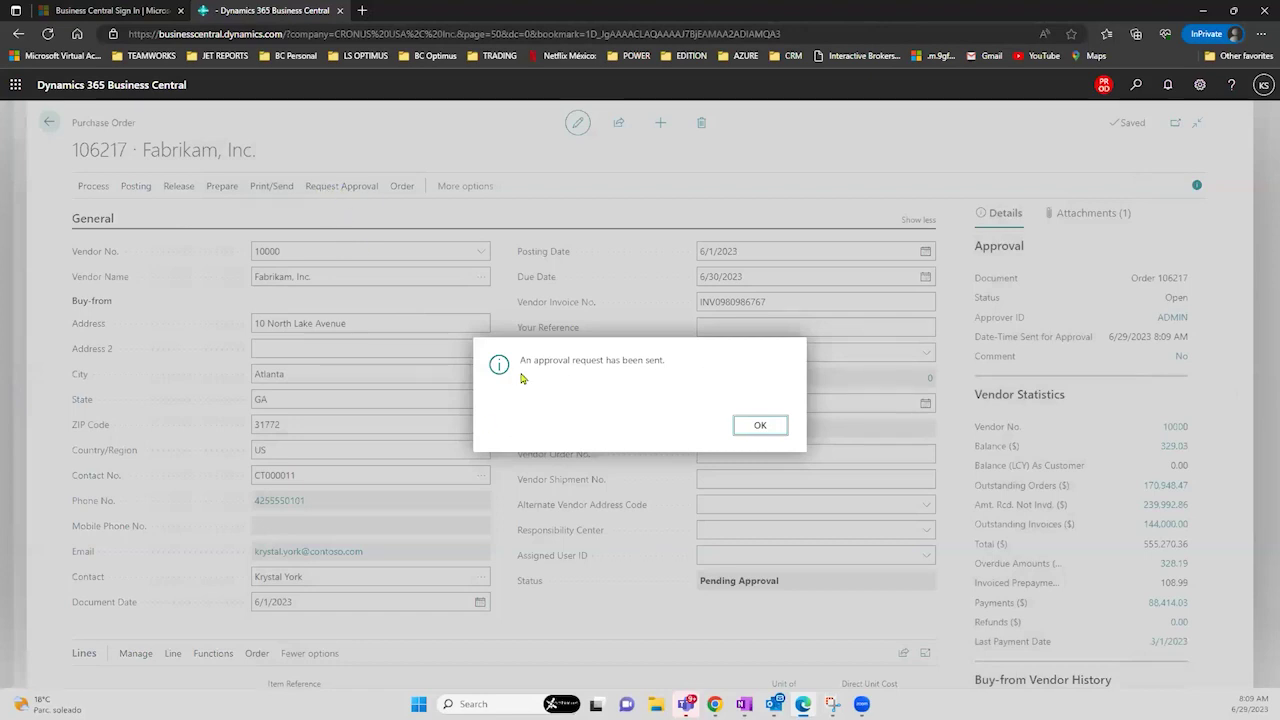
drag(521, 362, 545, 364)
drag(639, 372, 673, 378)
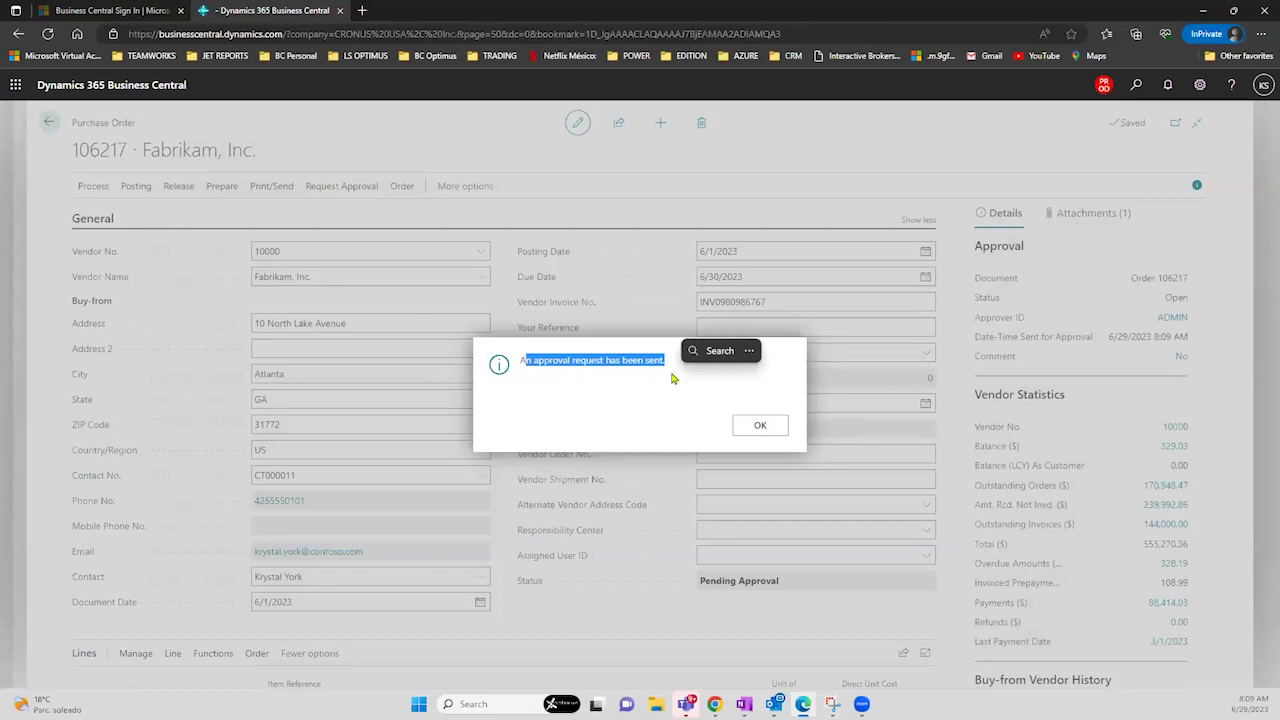
click(745, 426)
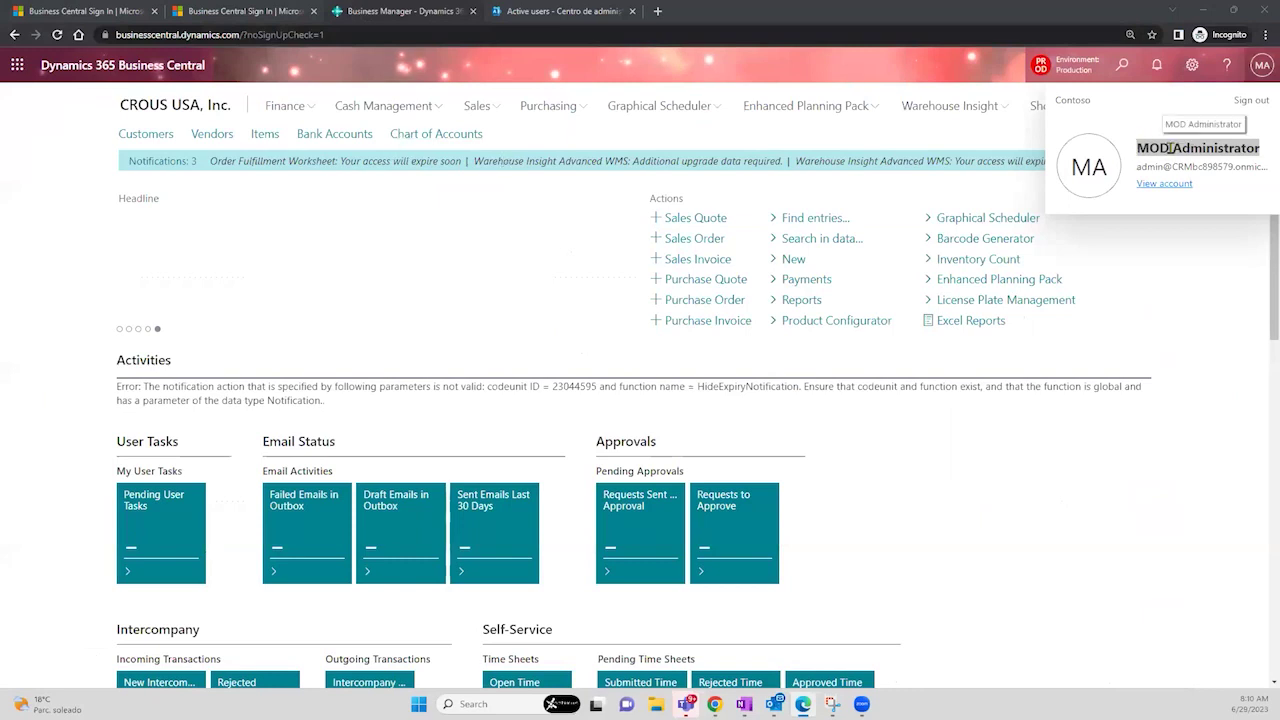
- Close the account panel and open the Approval Entries list from a Tell Me search for 'appr'
click(1259, 272)
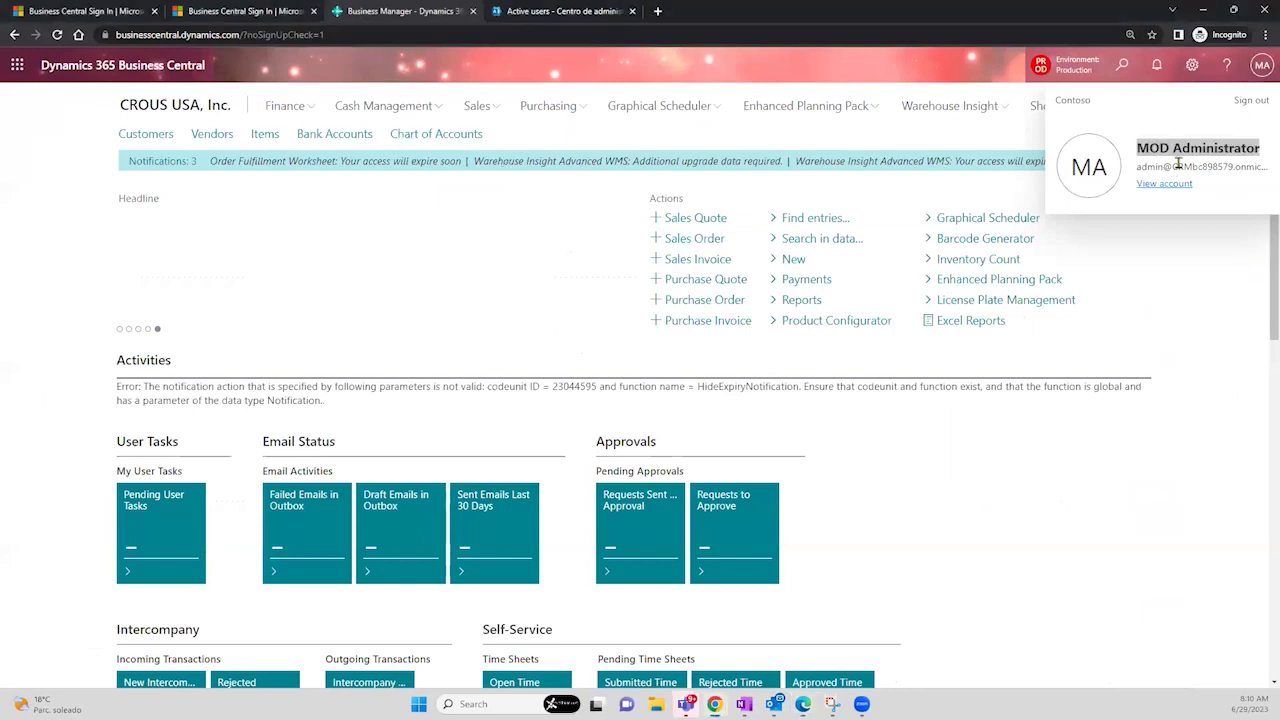
click(1119, 68)
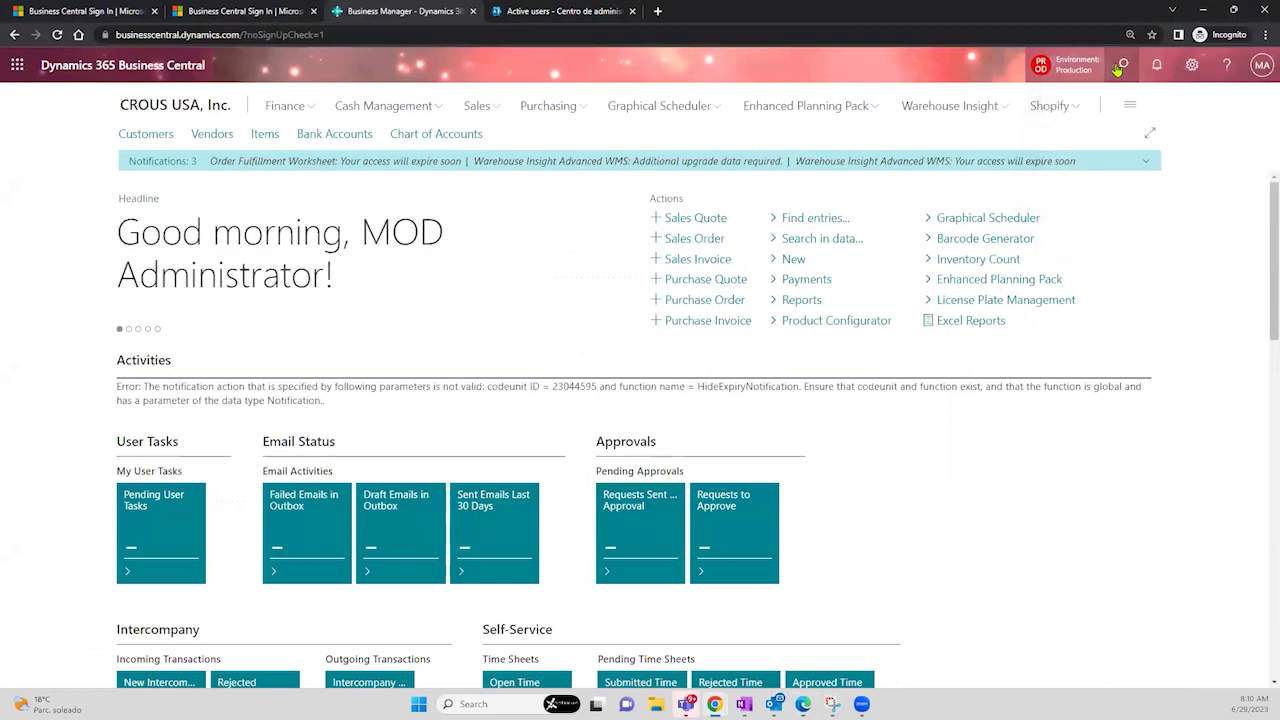
text(appr)
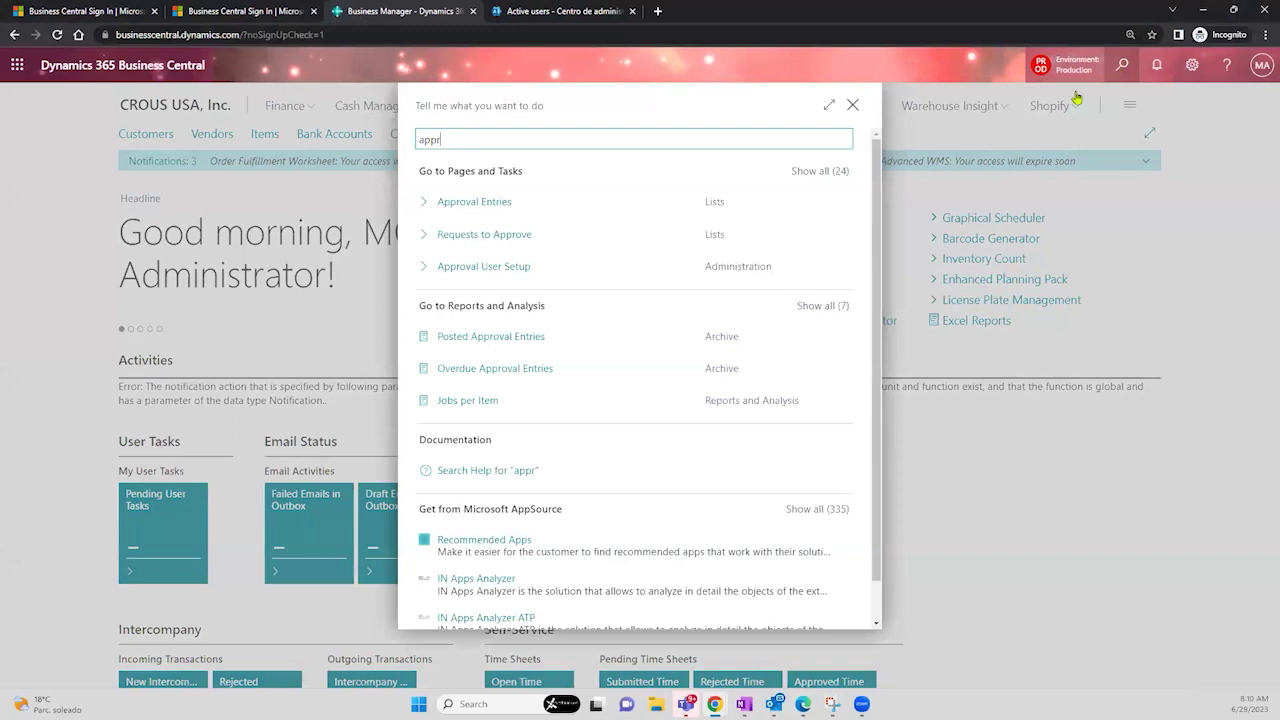
click(540, 210)
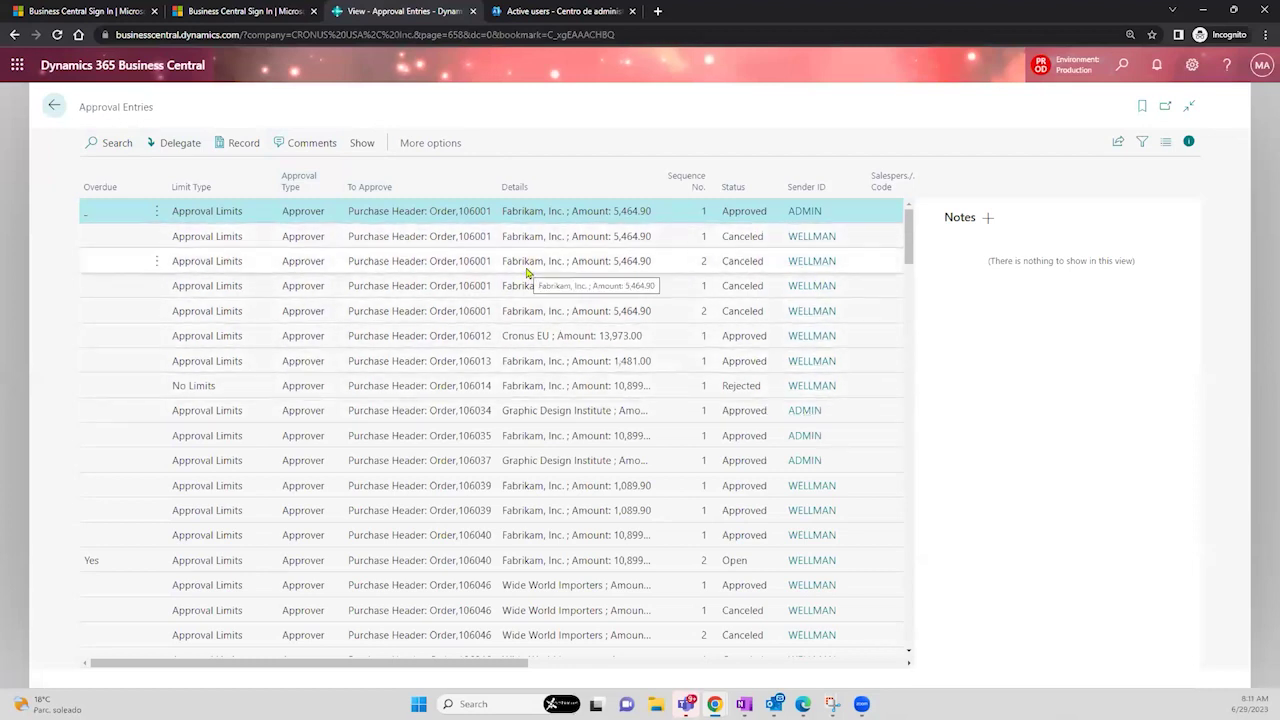
drag(440, 662, 620, 662)
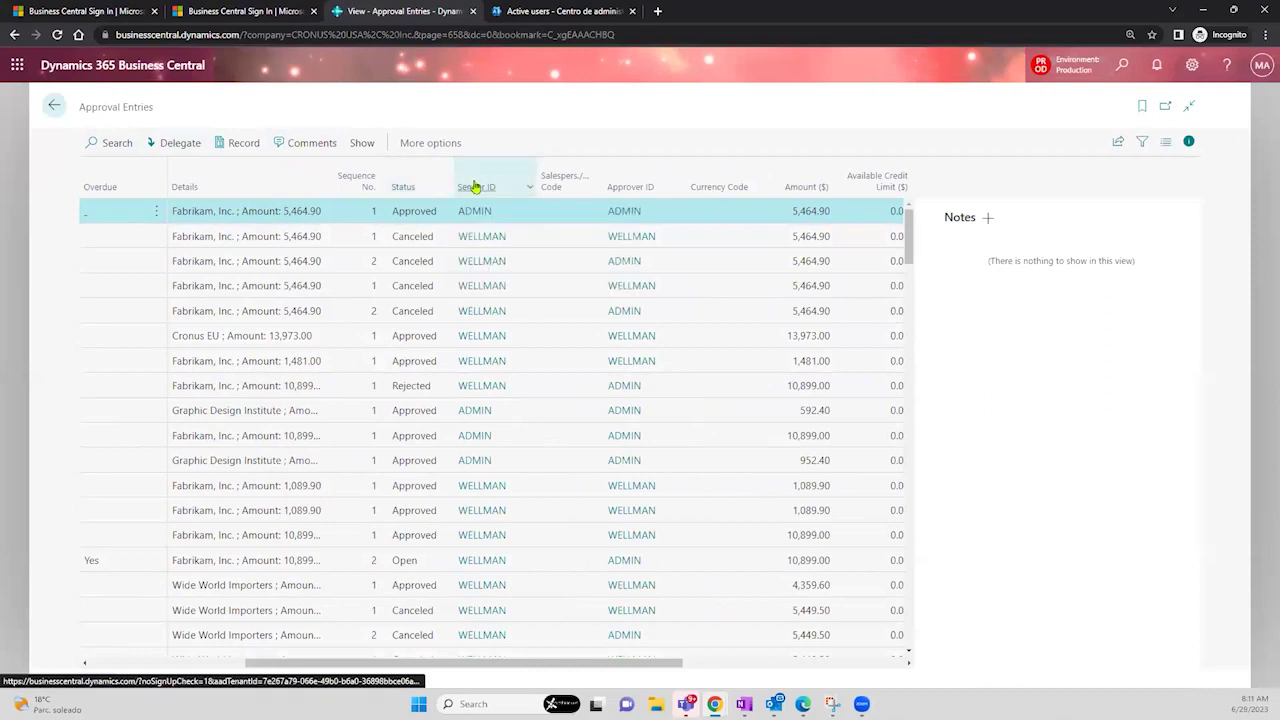
mouse_move(474, 186)
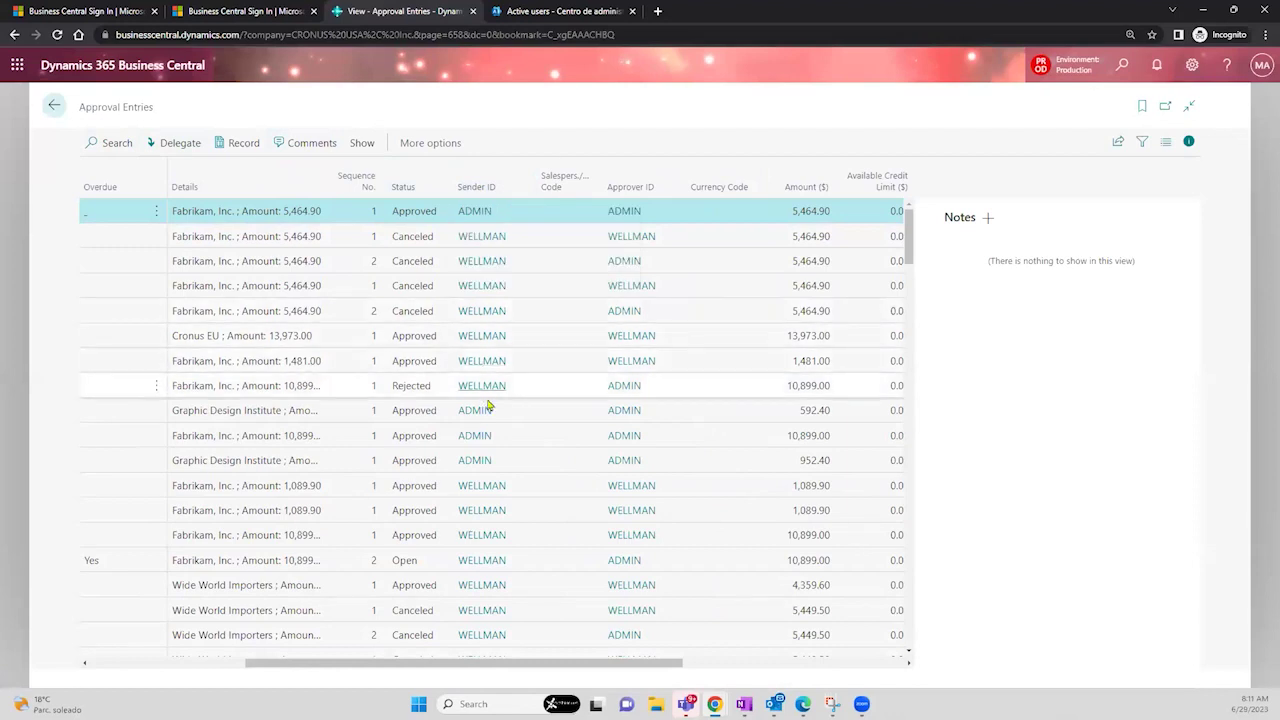
drag(908, 243, 903, 207)
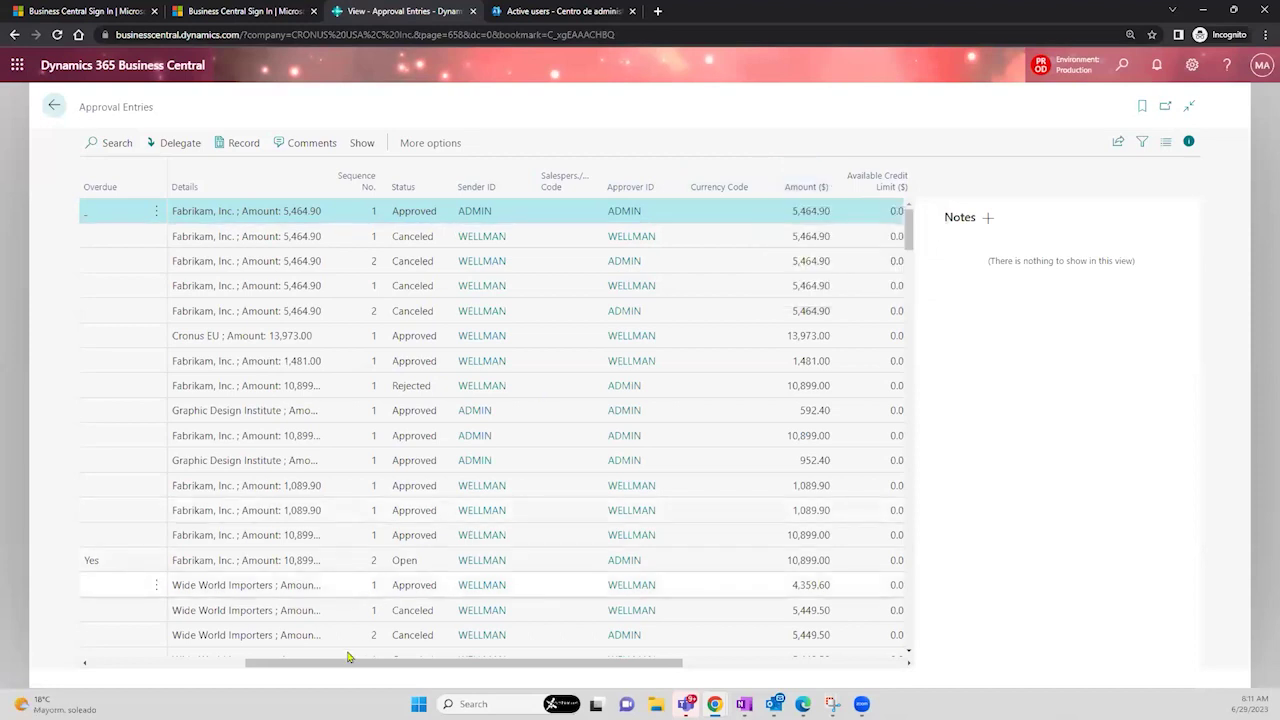
drag(333, 667, 107, 632)
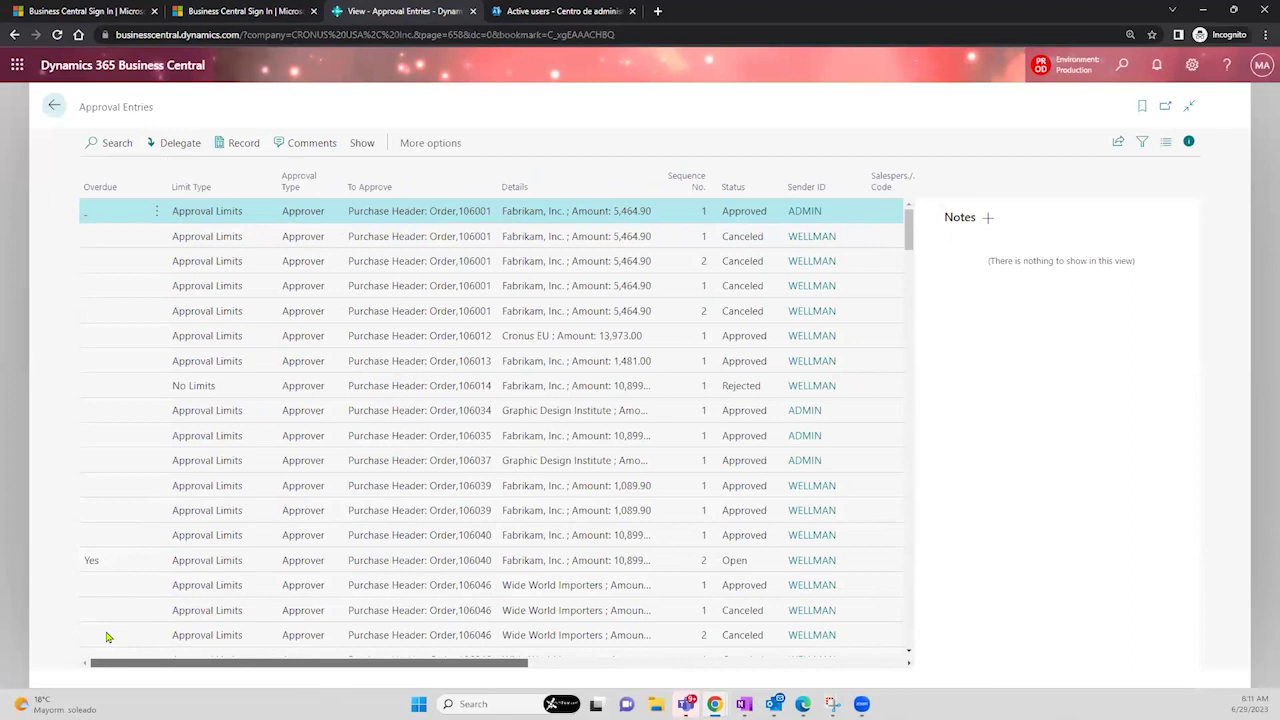
- Clear the list search and show only Overdue Entries, leaving the open purchase order 106040 entry
click(111, 146)
text(1)
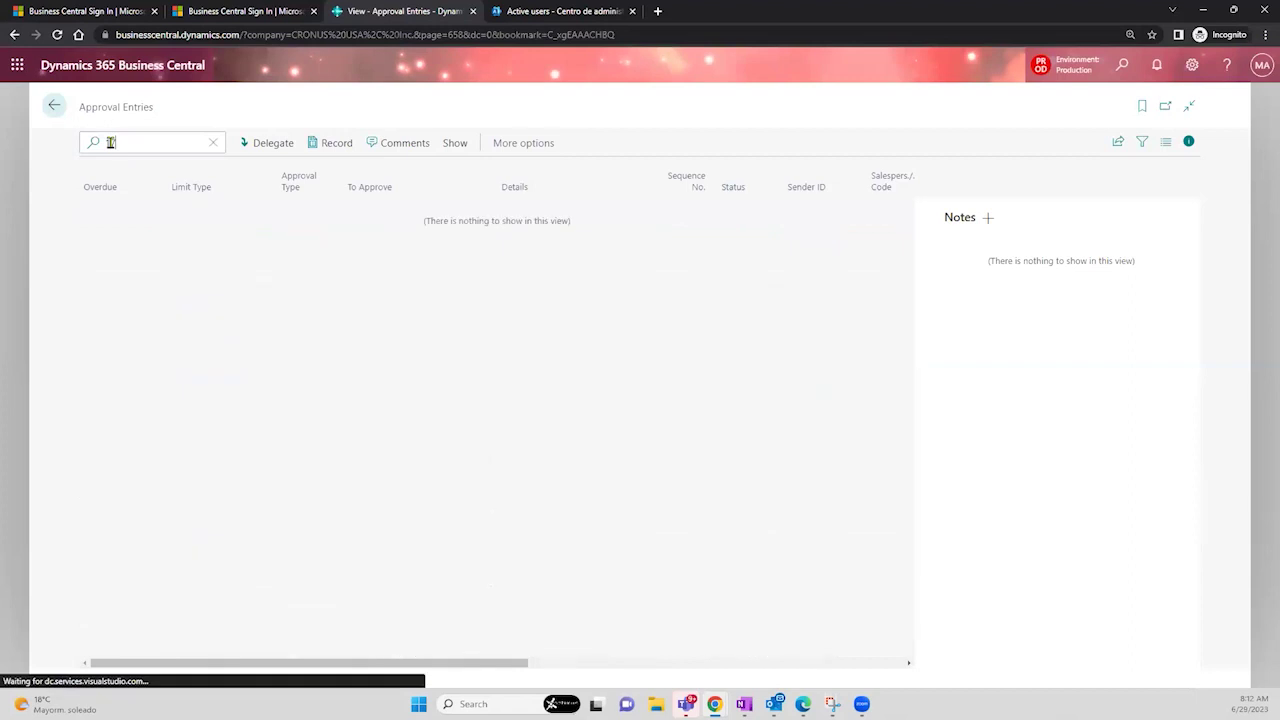
key(BackSpace)
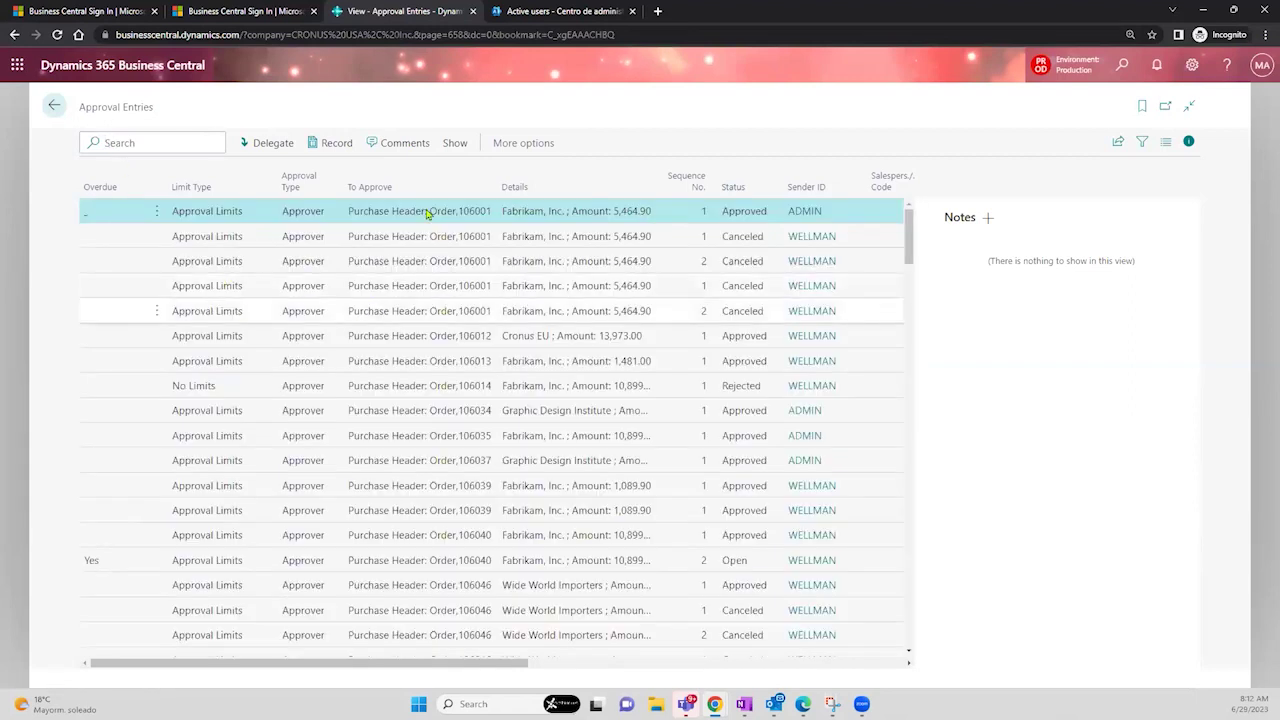
click(455, 144)
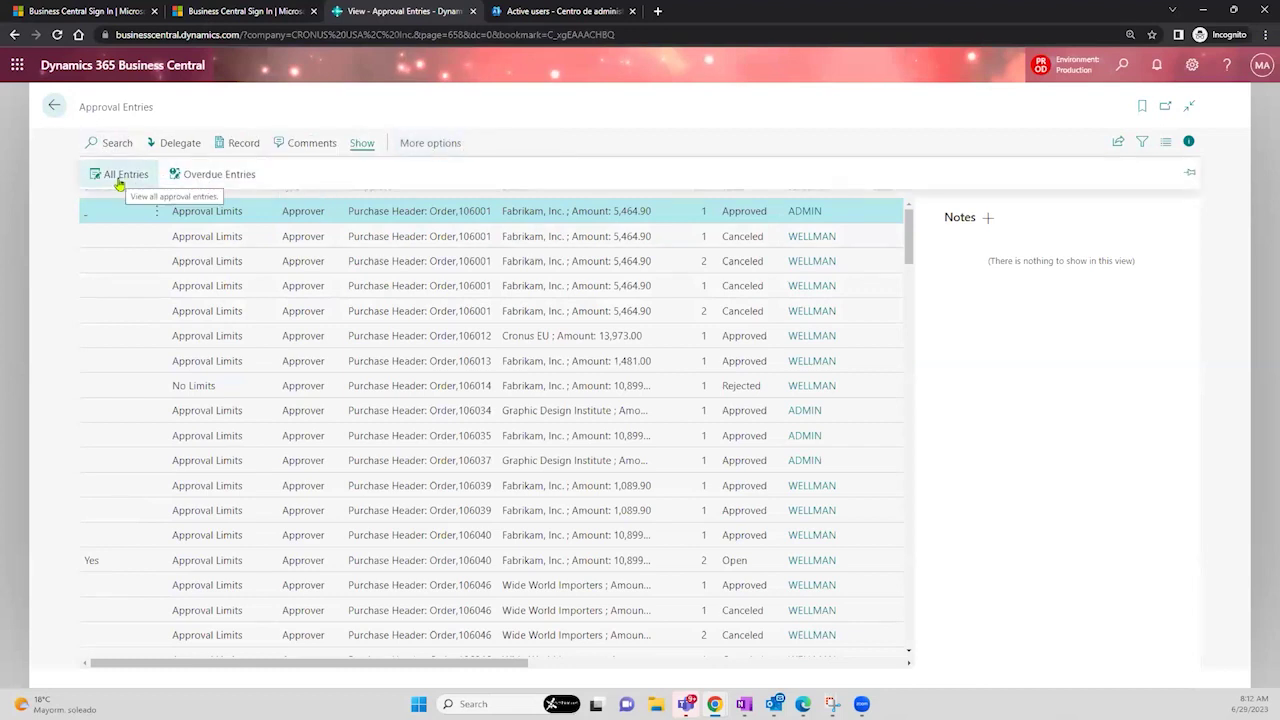
click(192, 176)
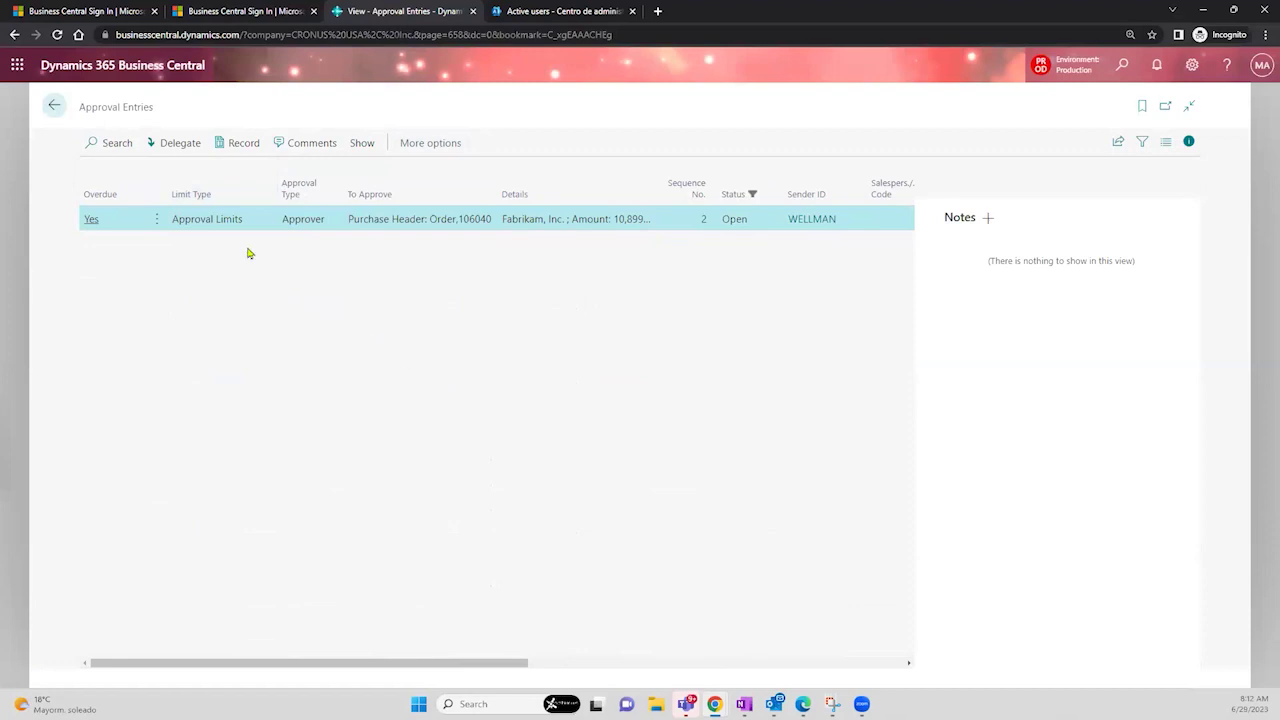
click(360, 150)
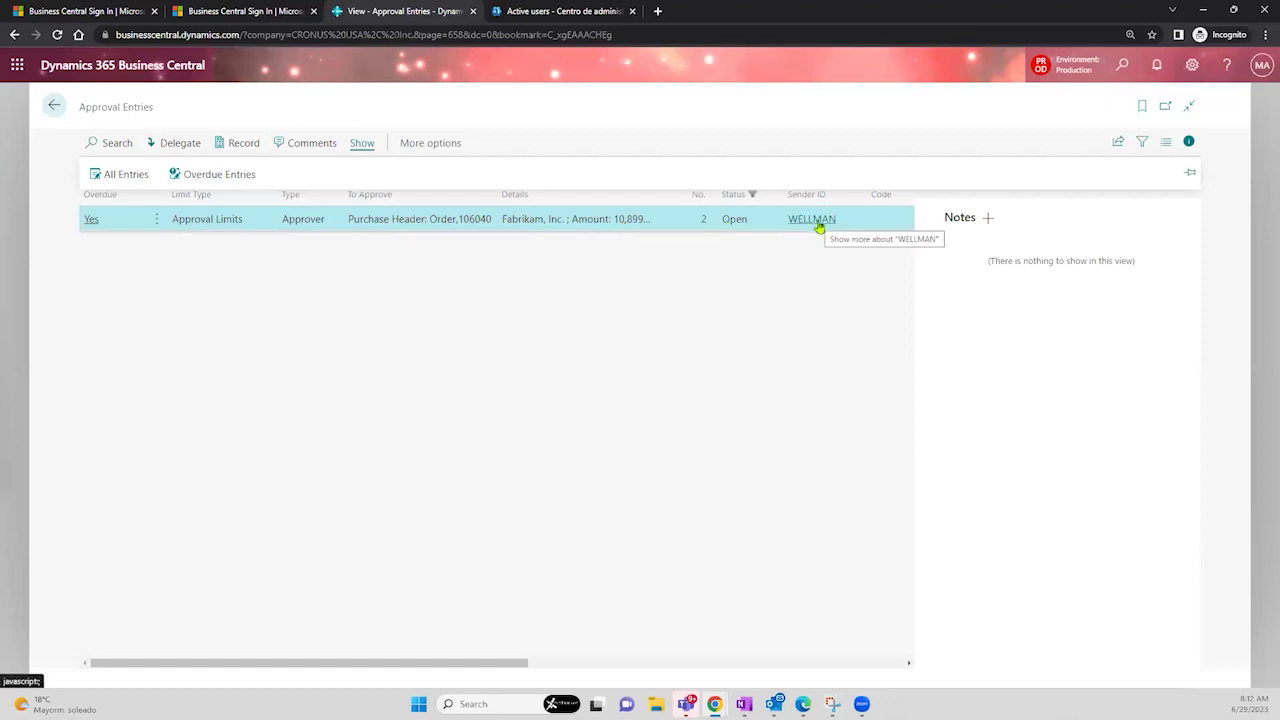
- Show all approval entries, sorted newest first by Date-Time Sent for Approval
click(116, 176)
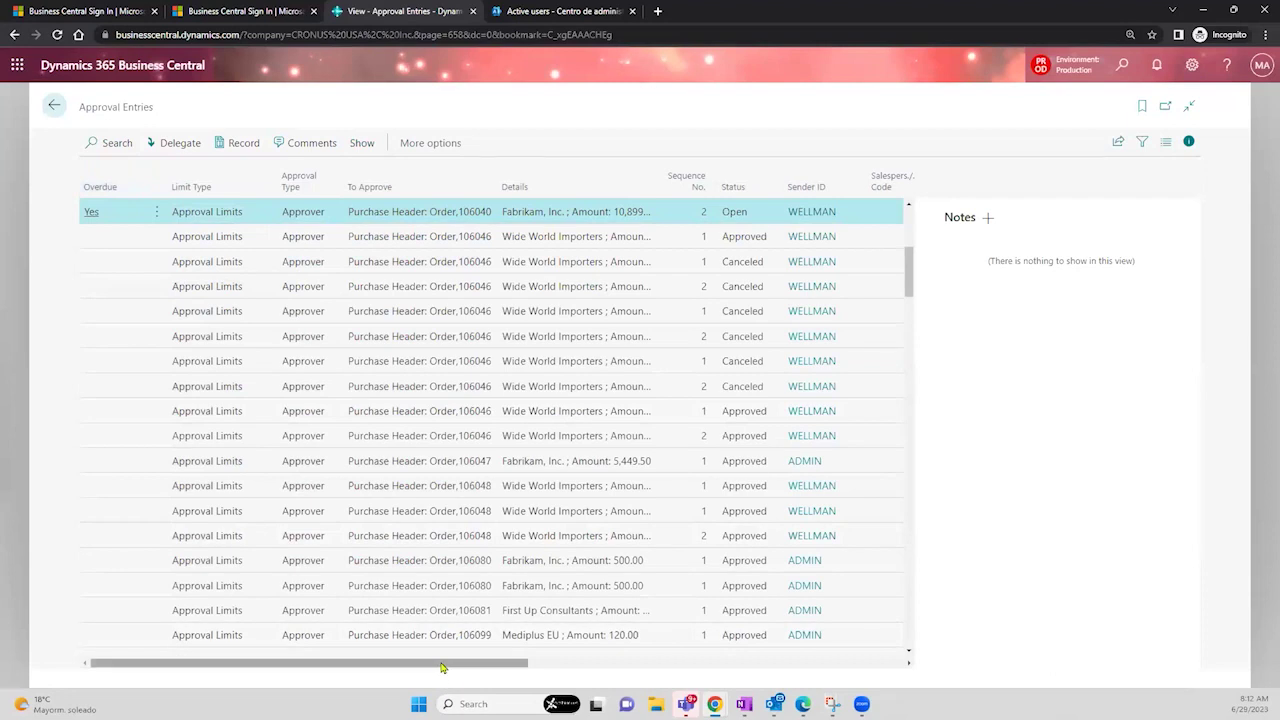
drag(443, 667, 718, 667)
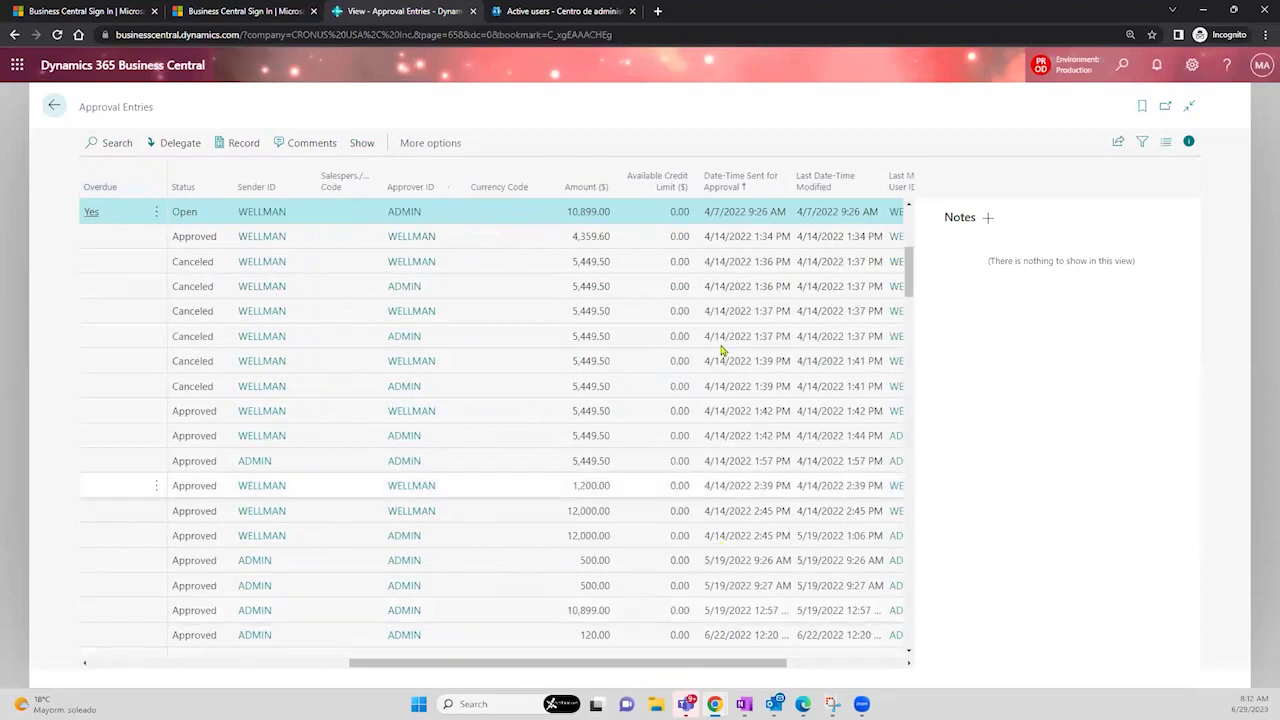
click(727, 188)
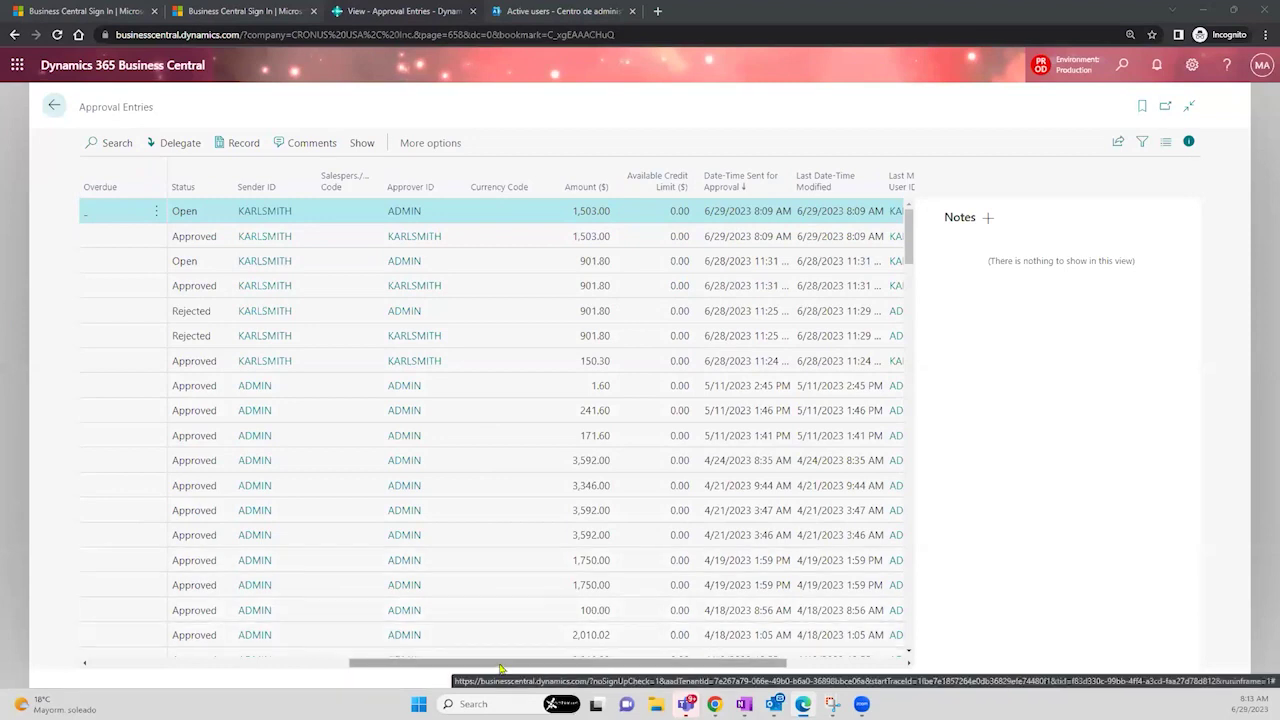
- Scroll the entries list back left and return to the home page
drag(500, 666, 368, 647)
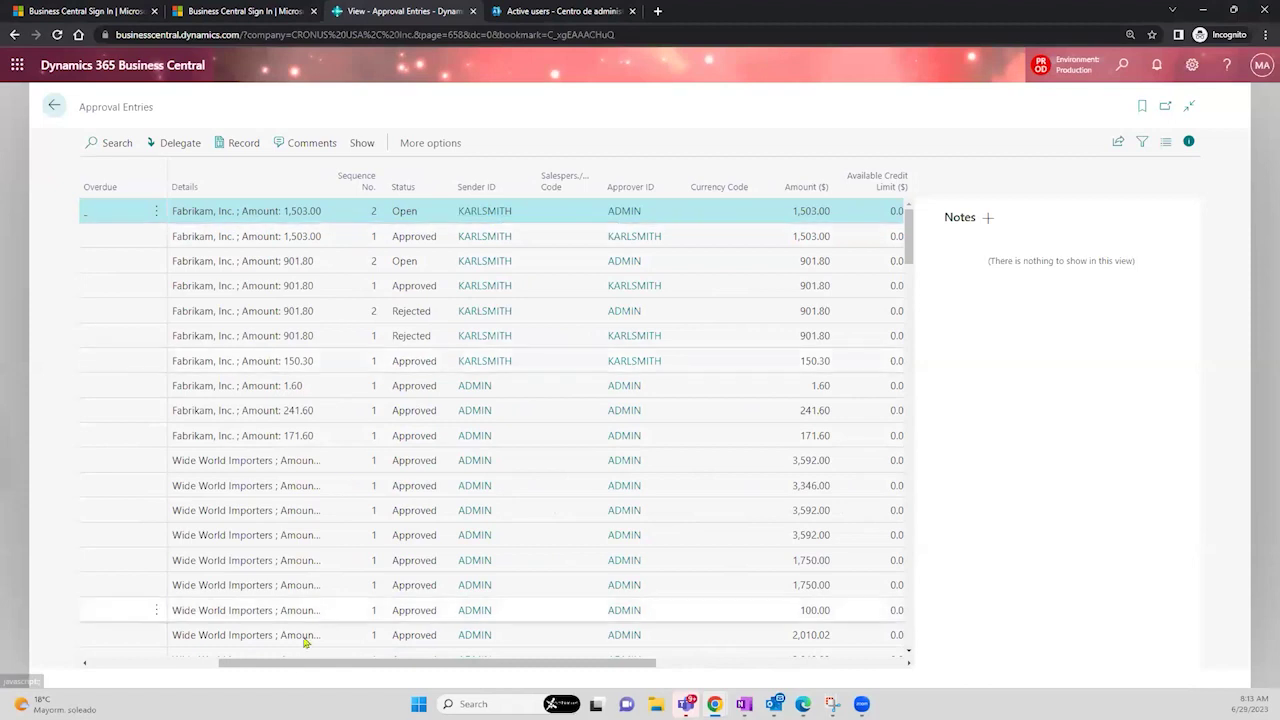
drag(293, 667, 123, 646)
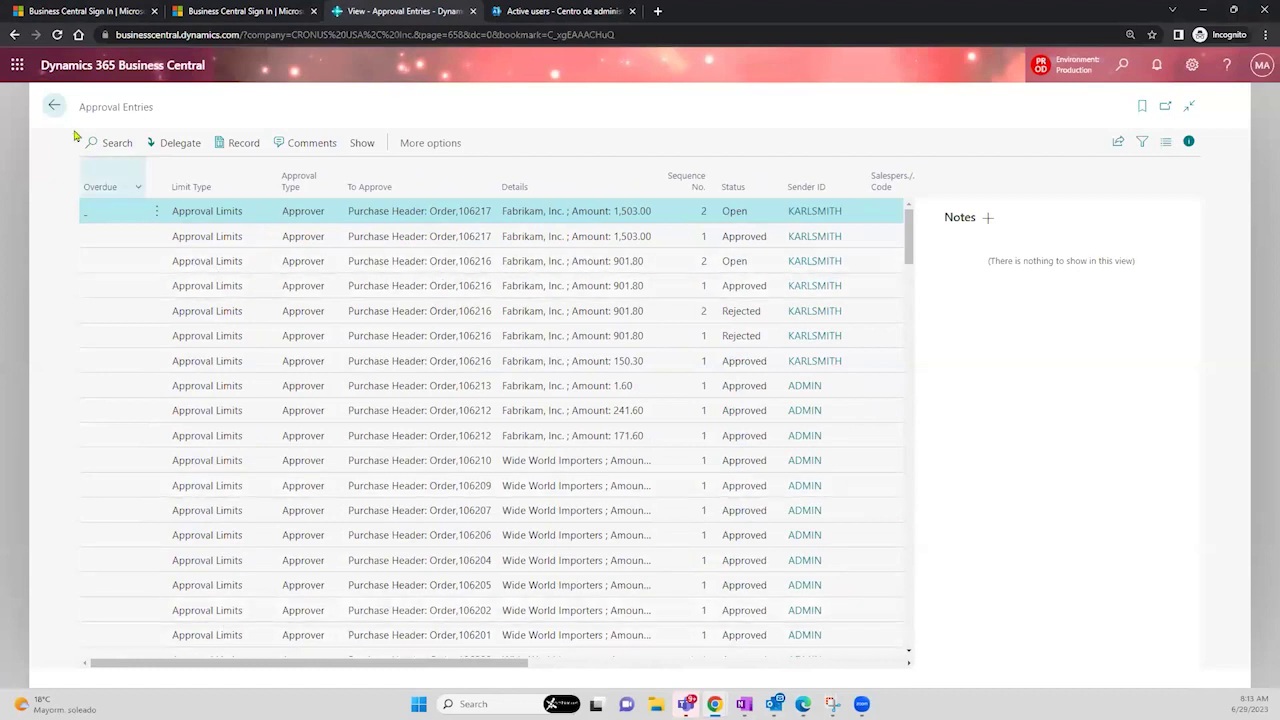
click(49, 107)
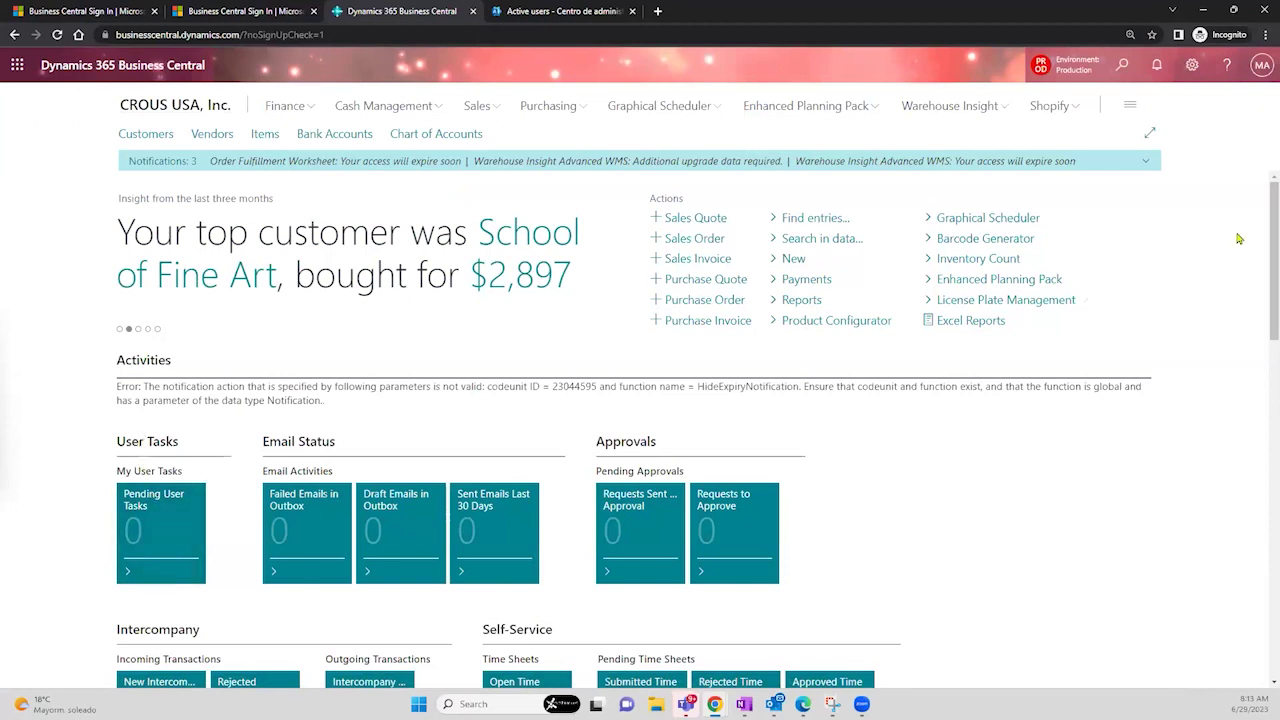
- Scroll the Role Center and search Tell Me for 'approval ent' to list the approval entry pages
scroll(1262, 302, down, 2)
scroll(1262, 302, down, 1)
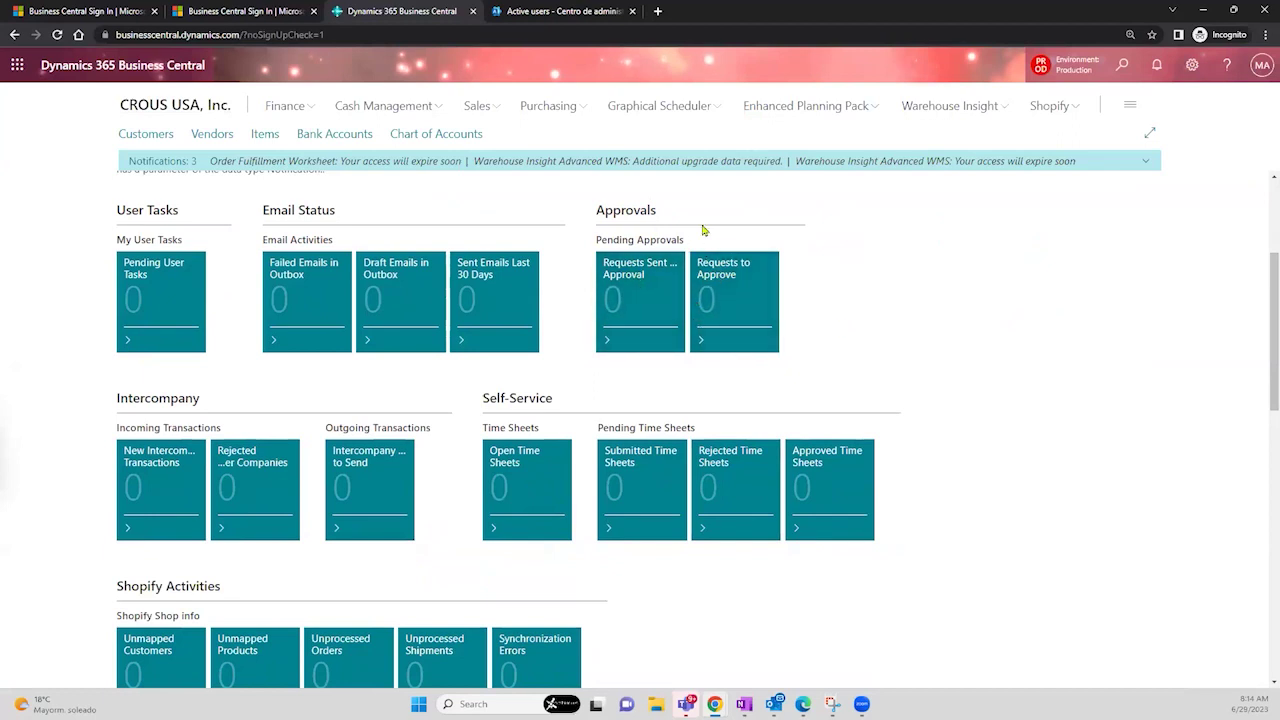
mouse_move(673, 311)
click(1124, 67)
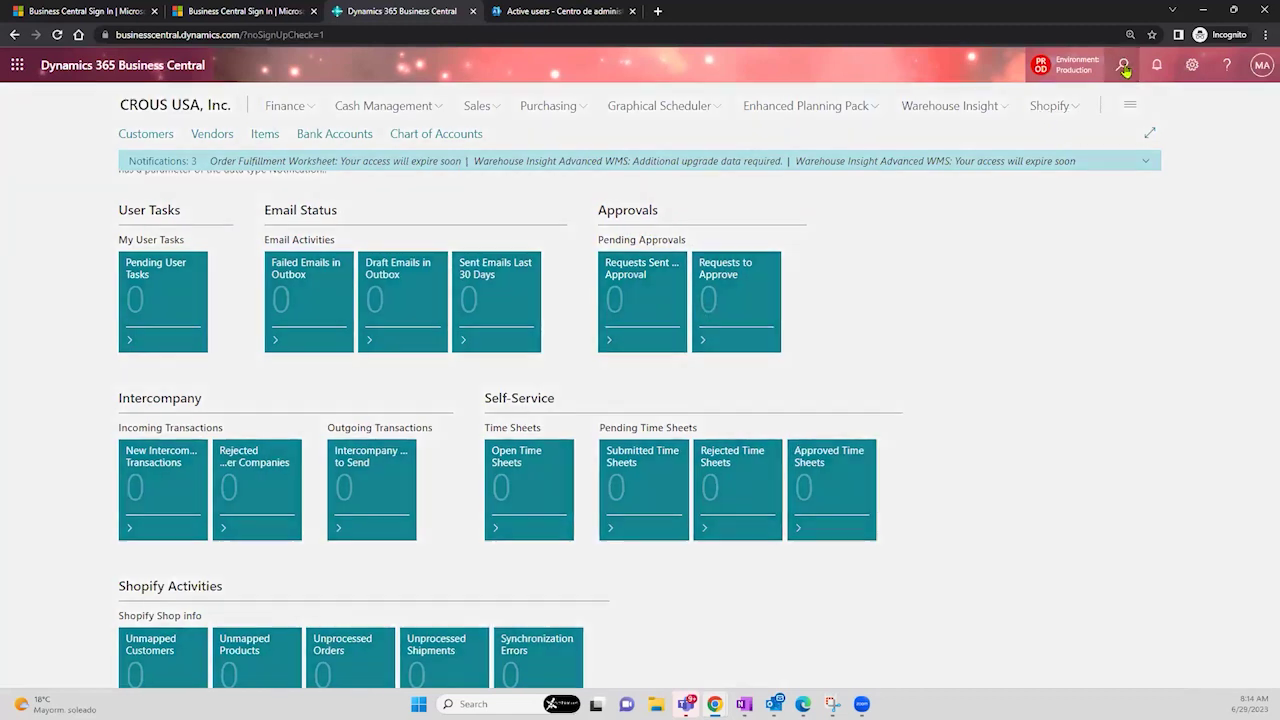
text(approval entri)
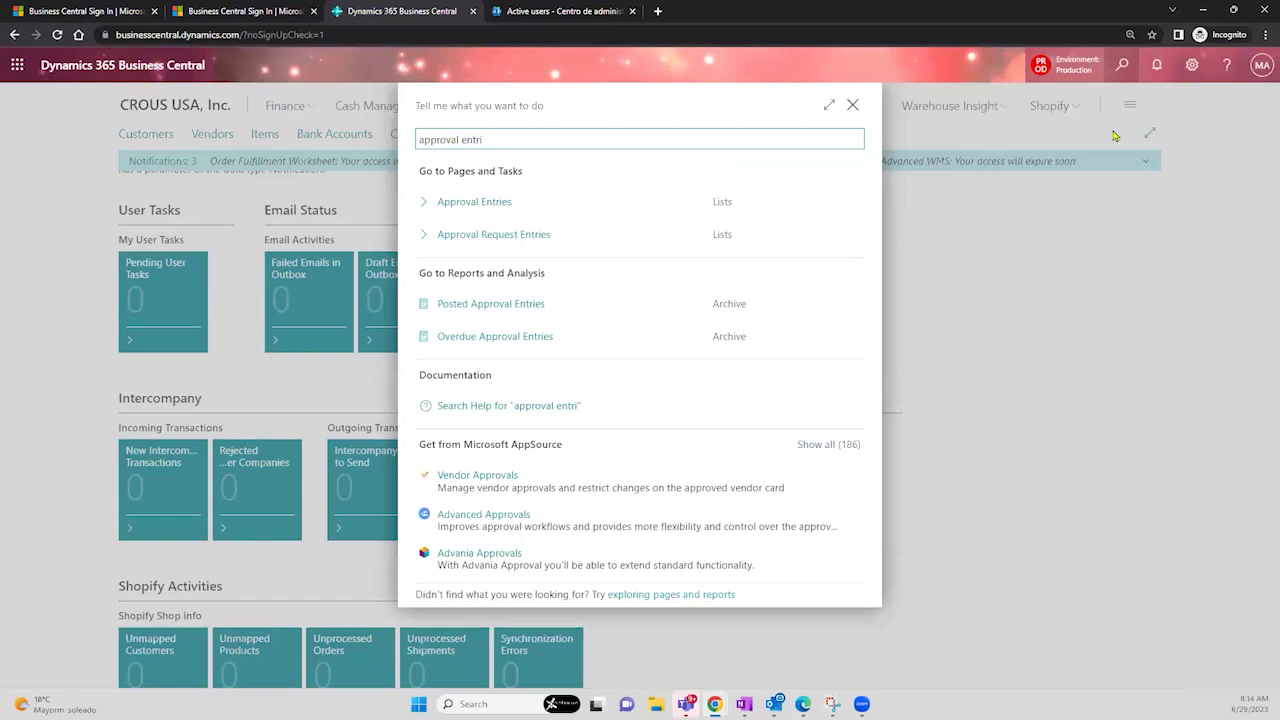
click(337, 36)
- Reload Business Central at the businesscentral.dynamics.com/tablet address and sign in again
click(337, 36)
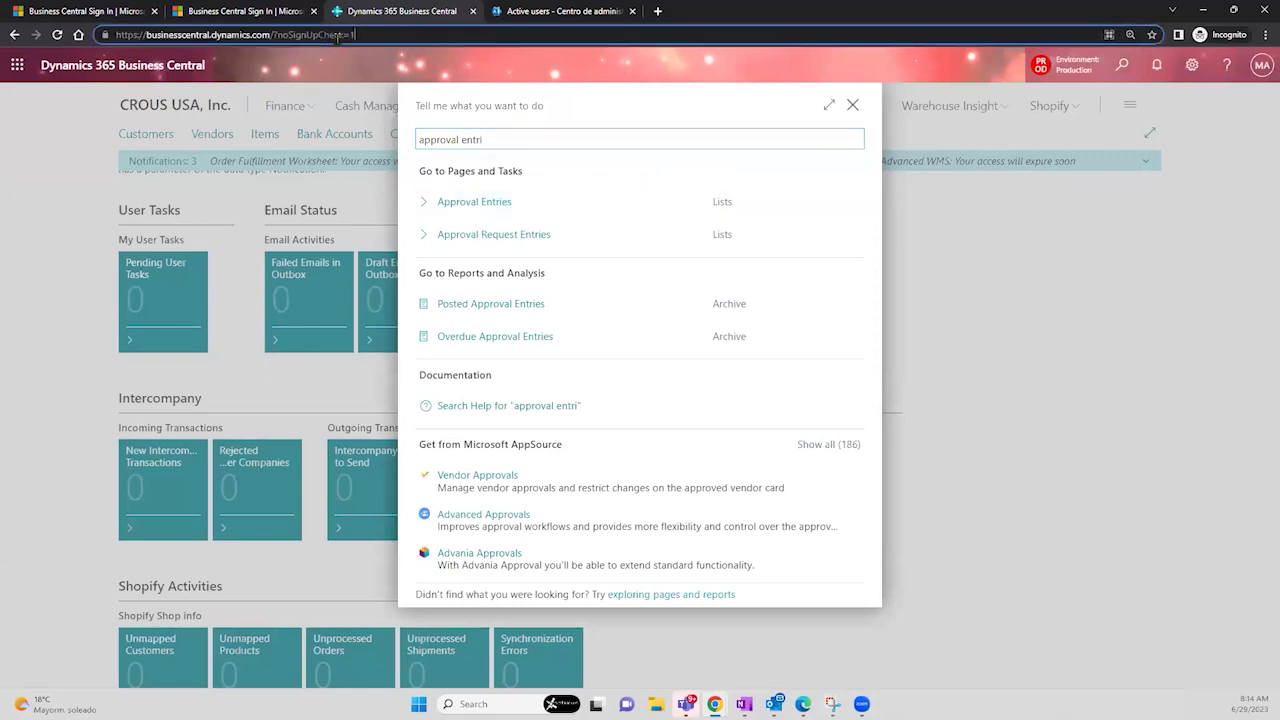
key(BackSpace)
key(BackSpace)
key(BackSpace)
key(BackSpace)
key(BackSpace)
key(BackSpace)
key(BackSpace)
key(BackSpace)
key(BackSpace)
key(BackSpace)
key(BackSpace)
key(BackSpace)
key(BackSpace)
key(BackSpace)
key(BackSpace)
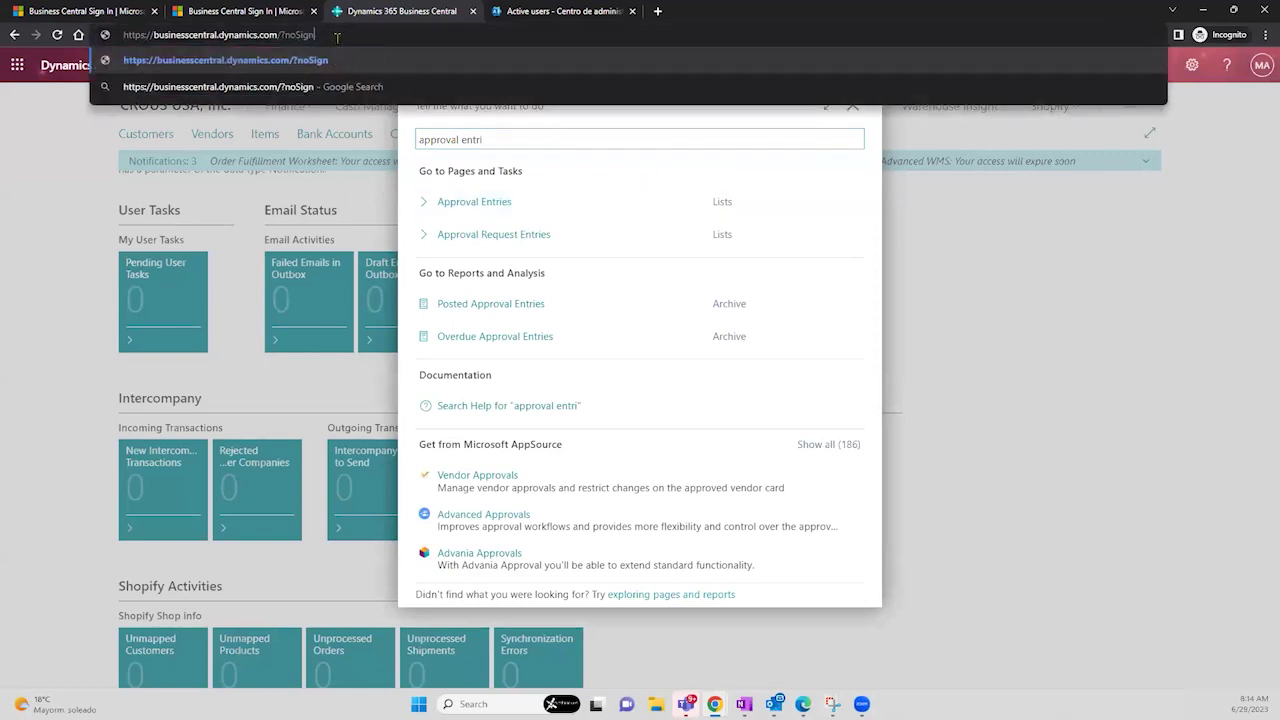
key(BackSpace)
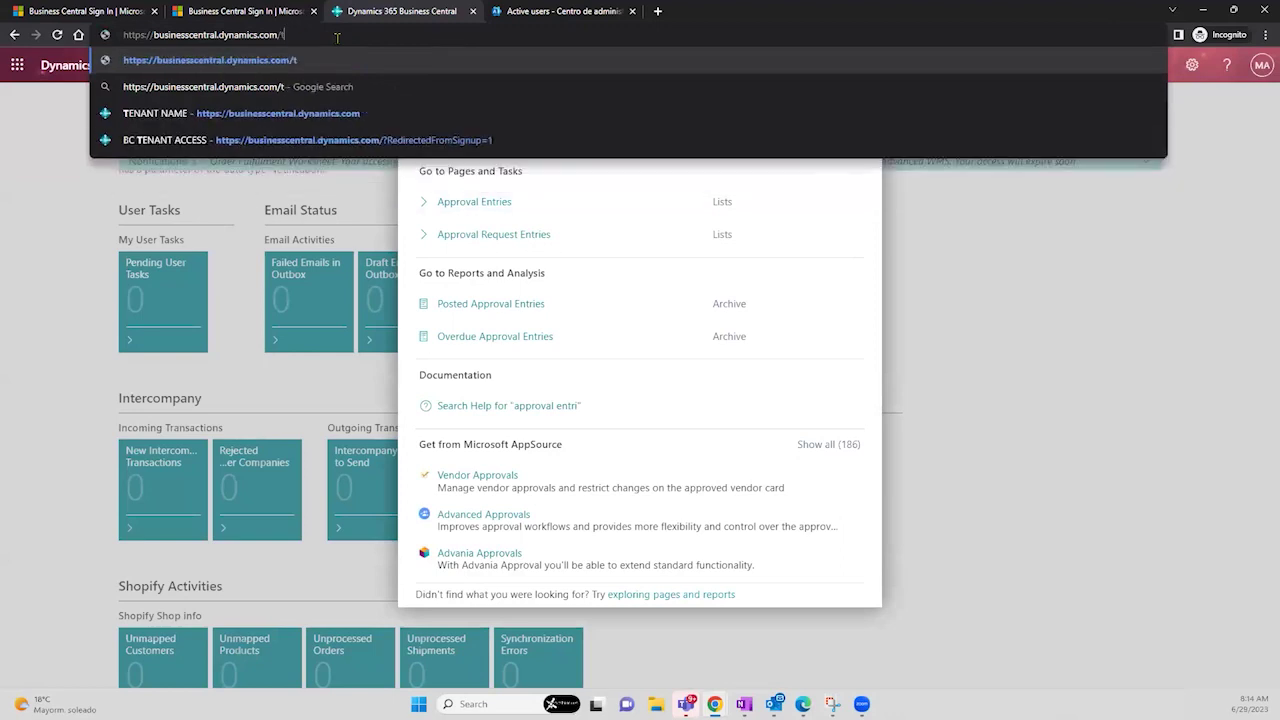
text(tablet)
key(Return)
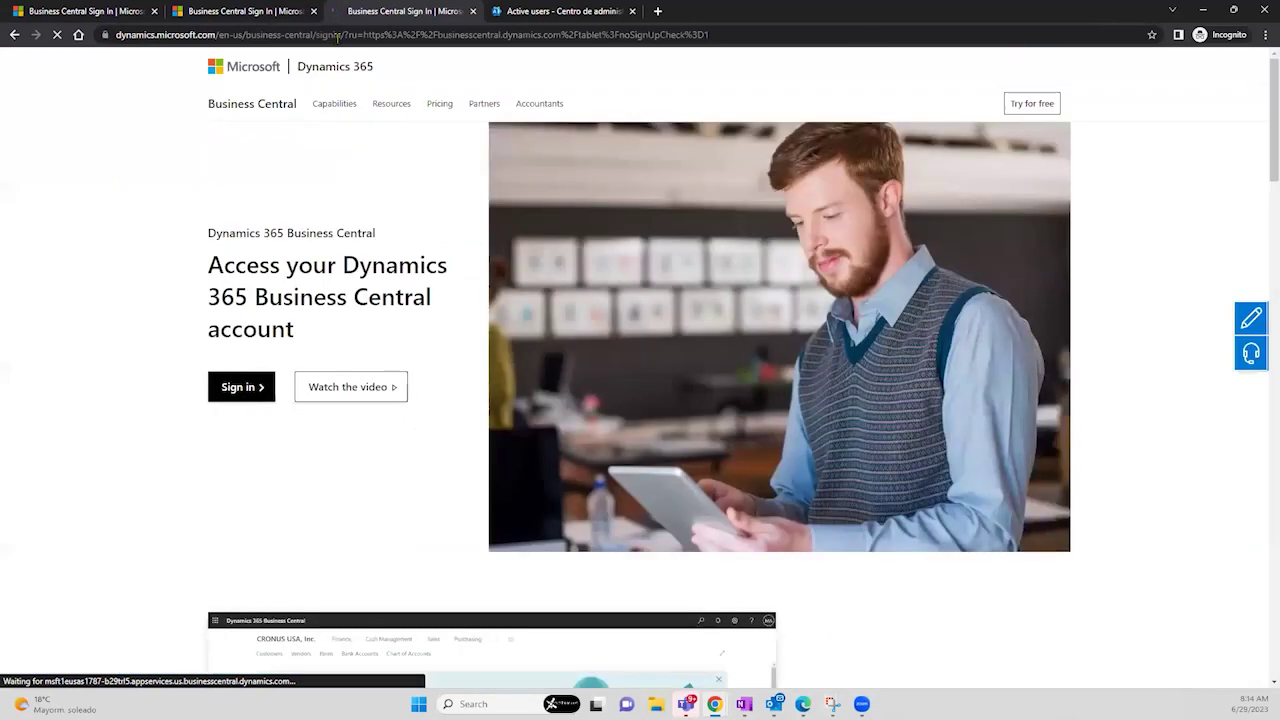
click(233, 385)
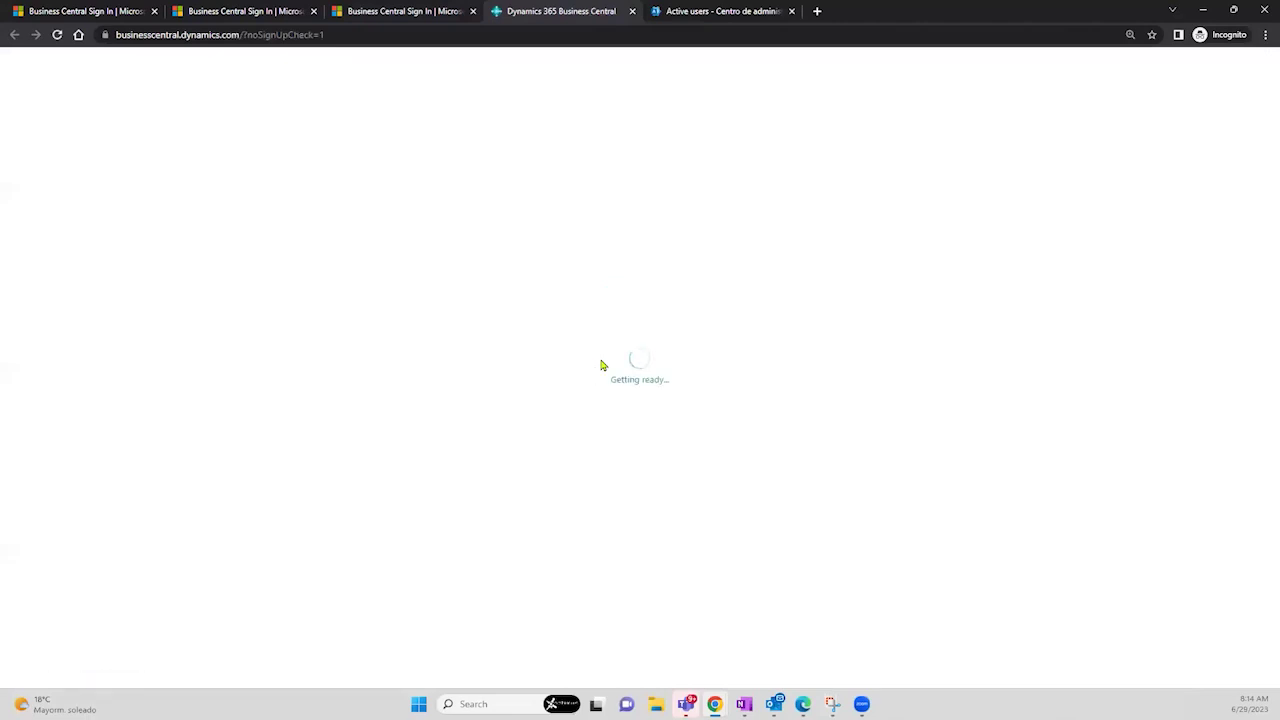
click(346, 33)
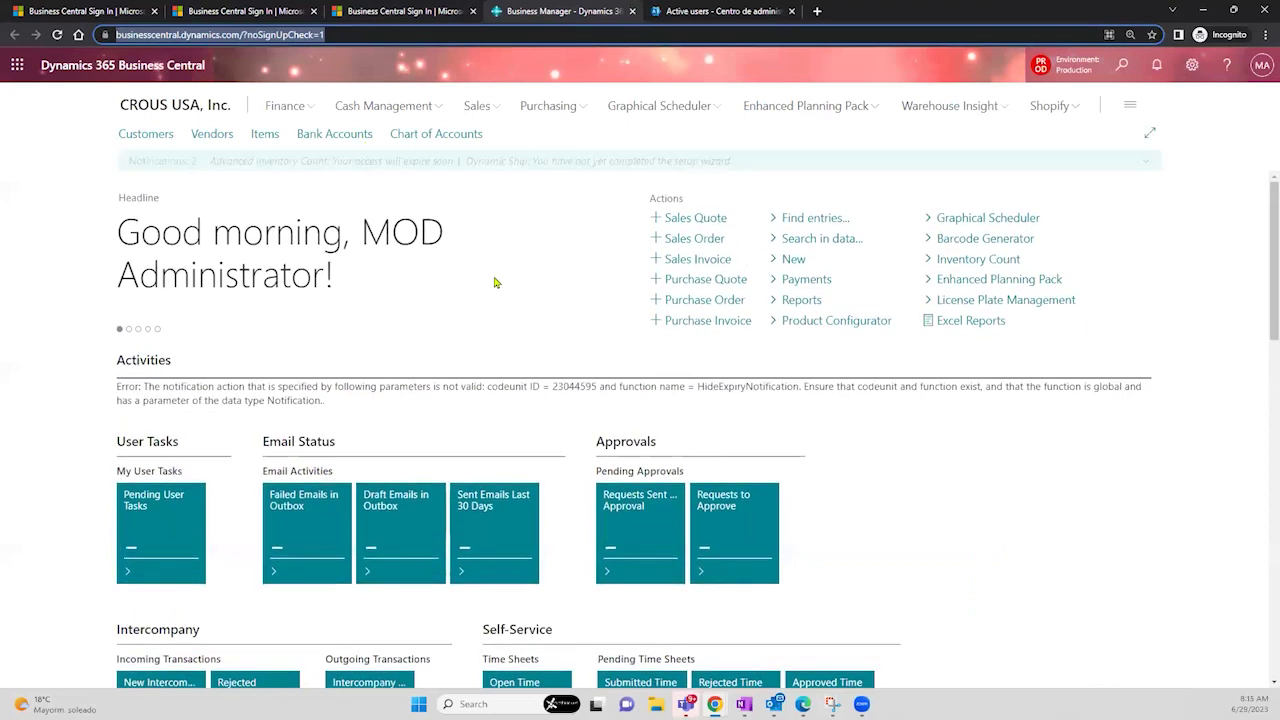
- Open Approval Entries sorted newest first and open purchase order 106217 from its entry
click(1121, 70)
text(appoval ent)
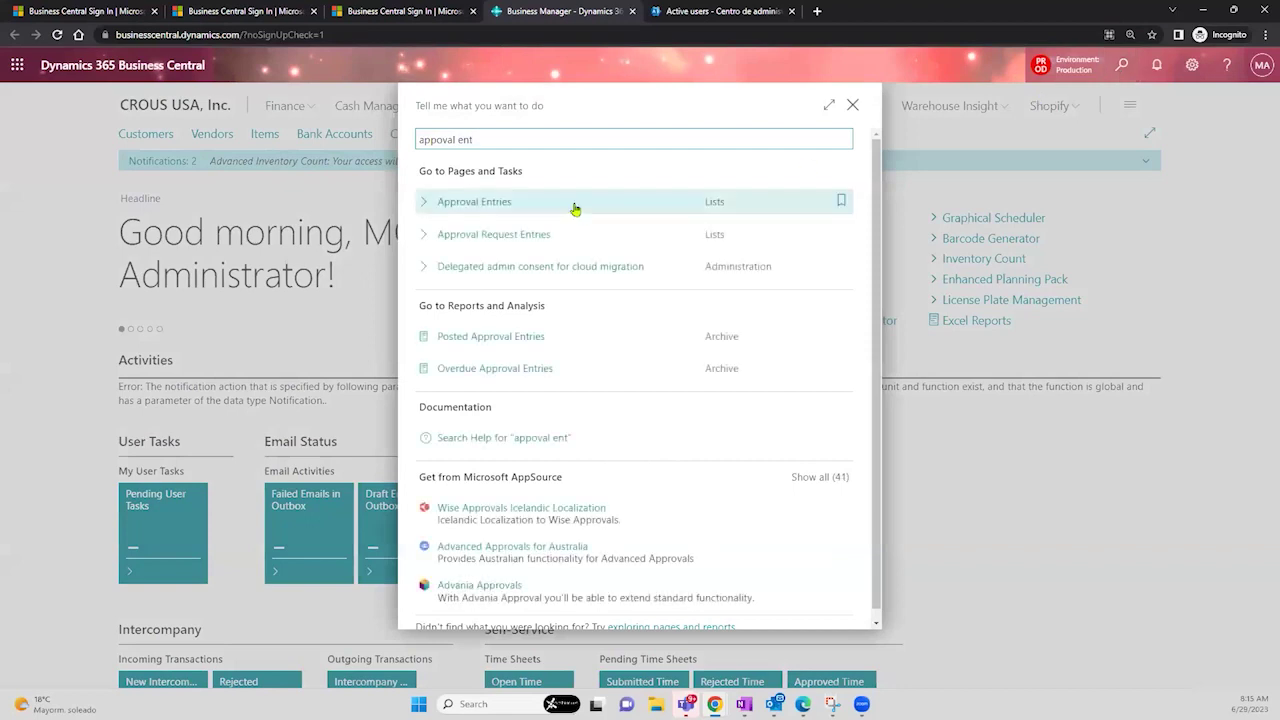
click(575, 205)
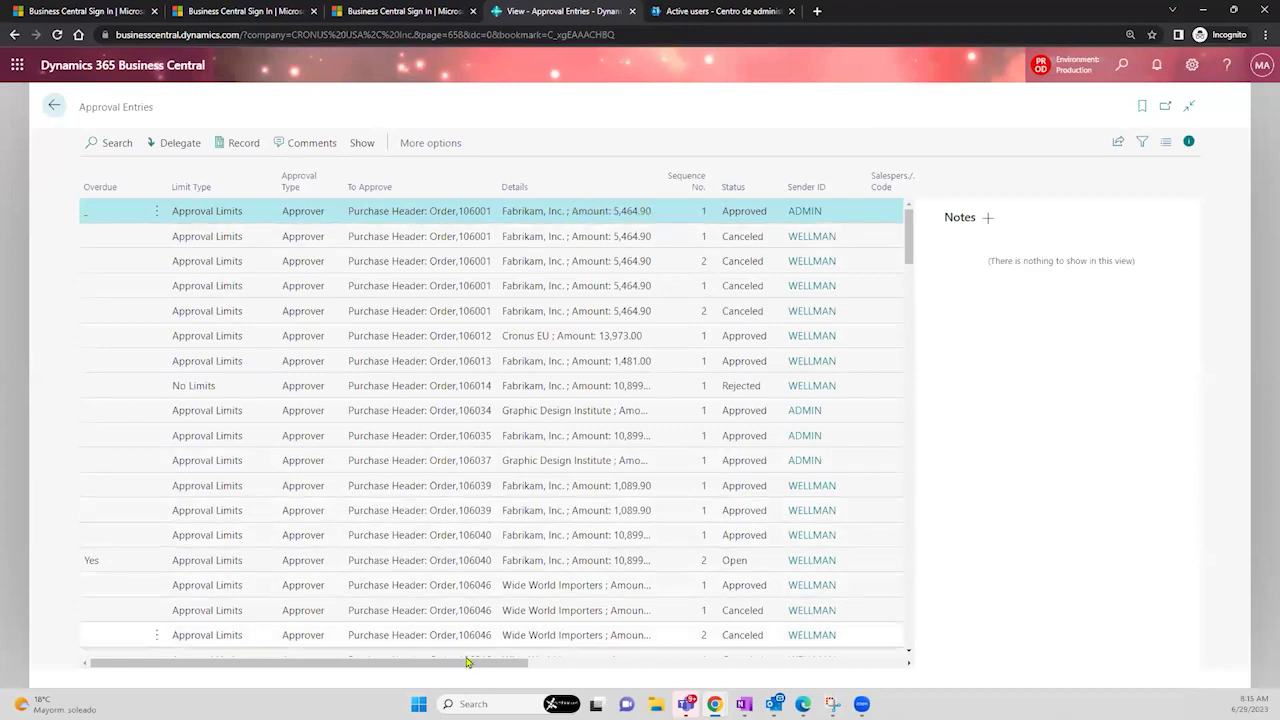
drag(471, 664, 700, 640)
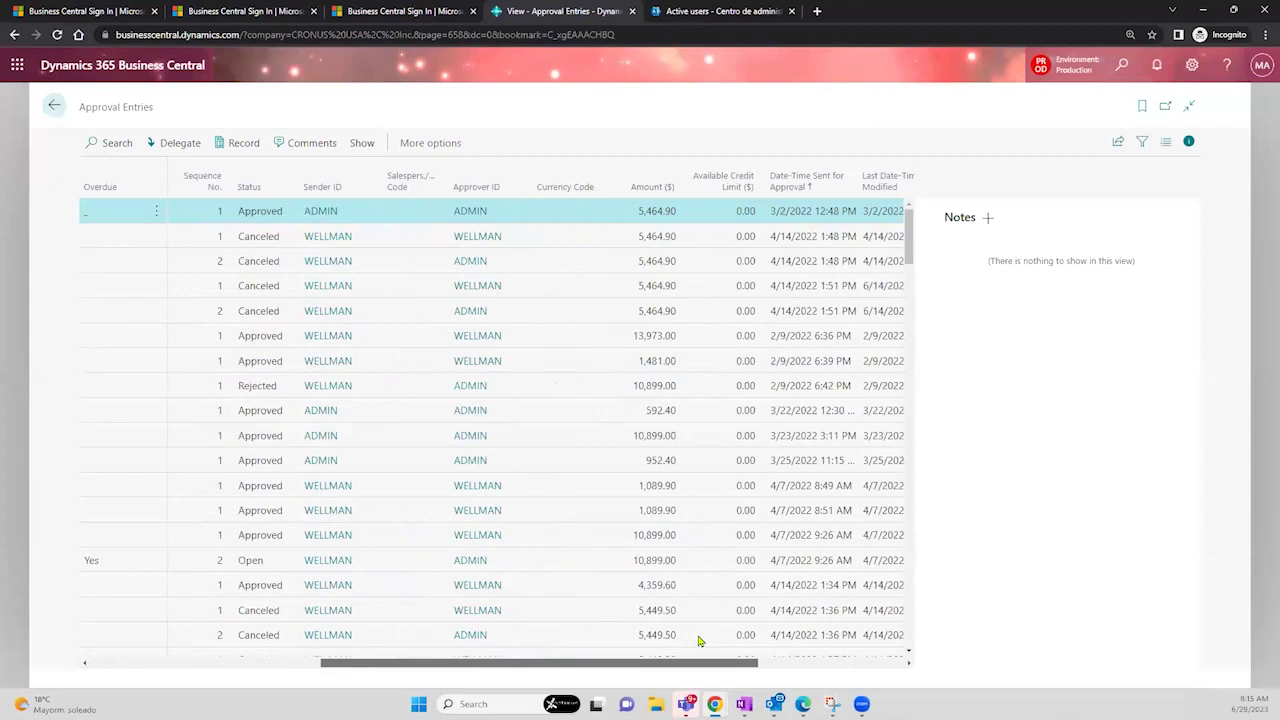
click(797, 186)
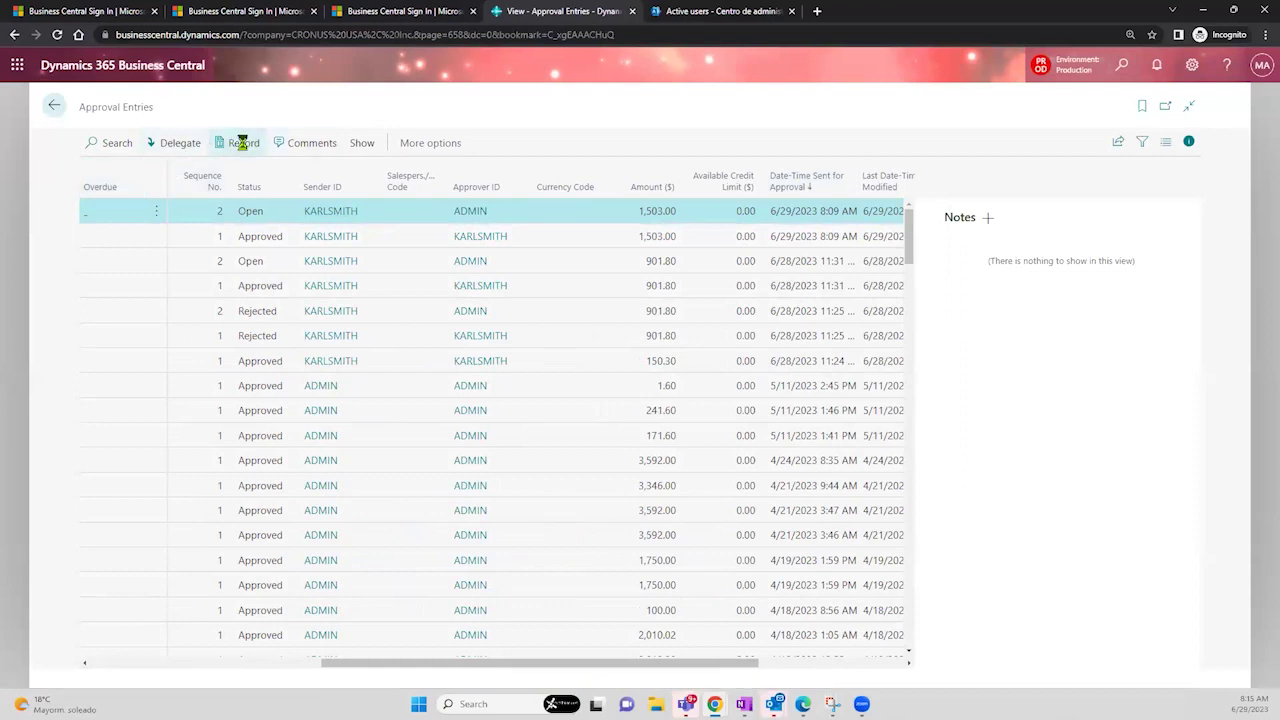
click(242, 143)
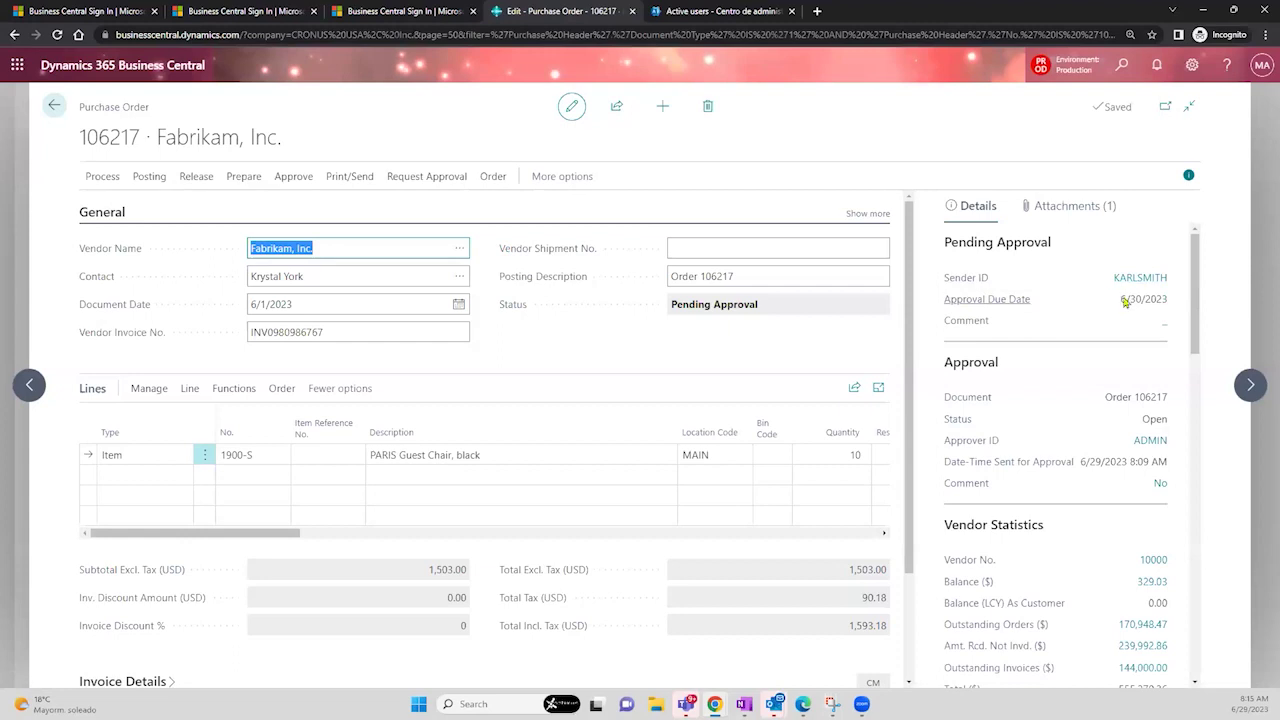
drag(1122, 306, 1166, 305)
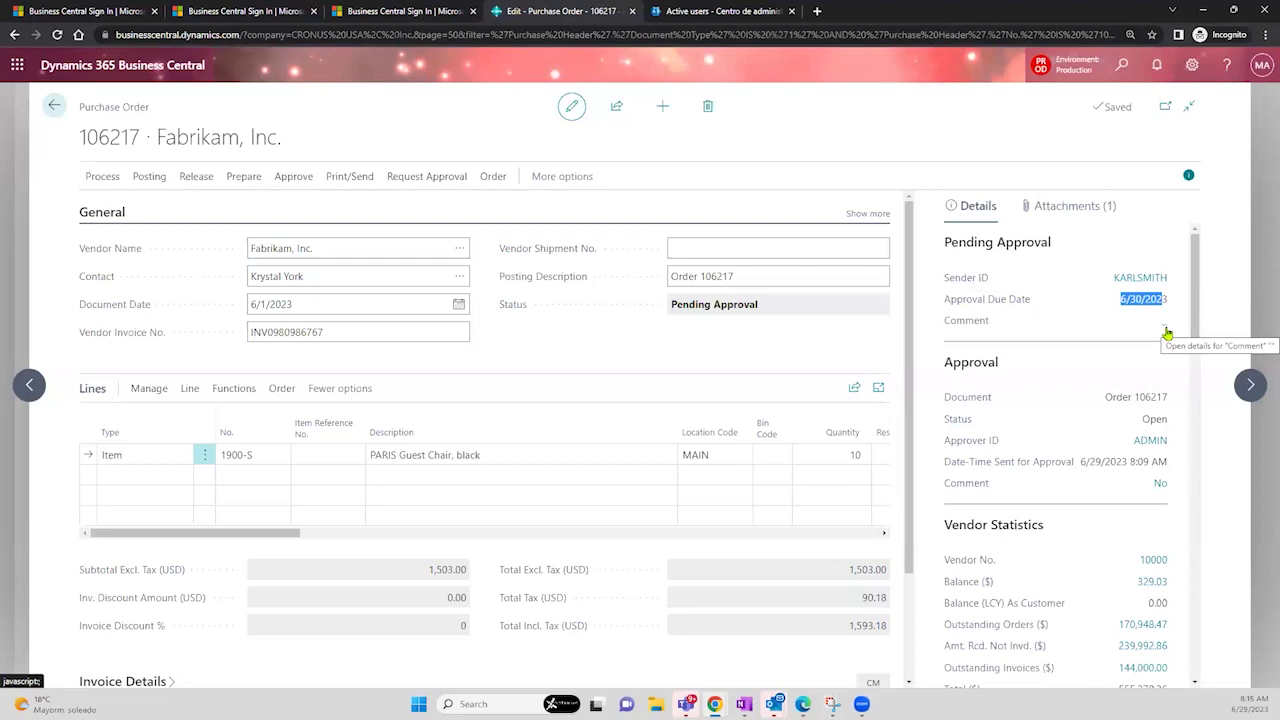
click(1080, 218)
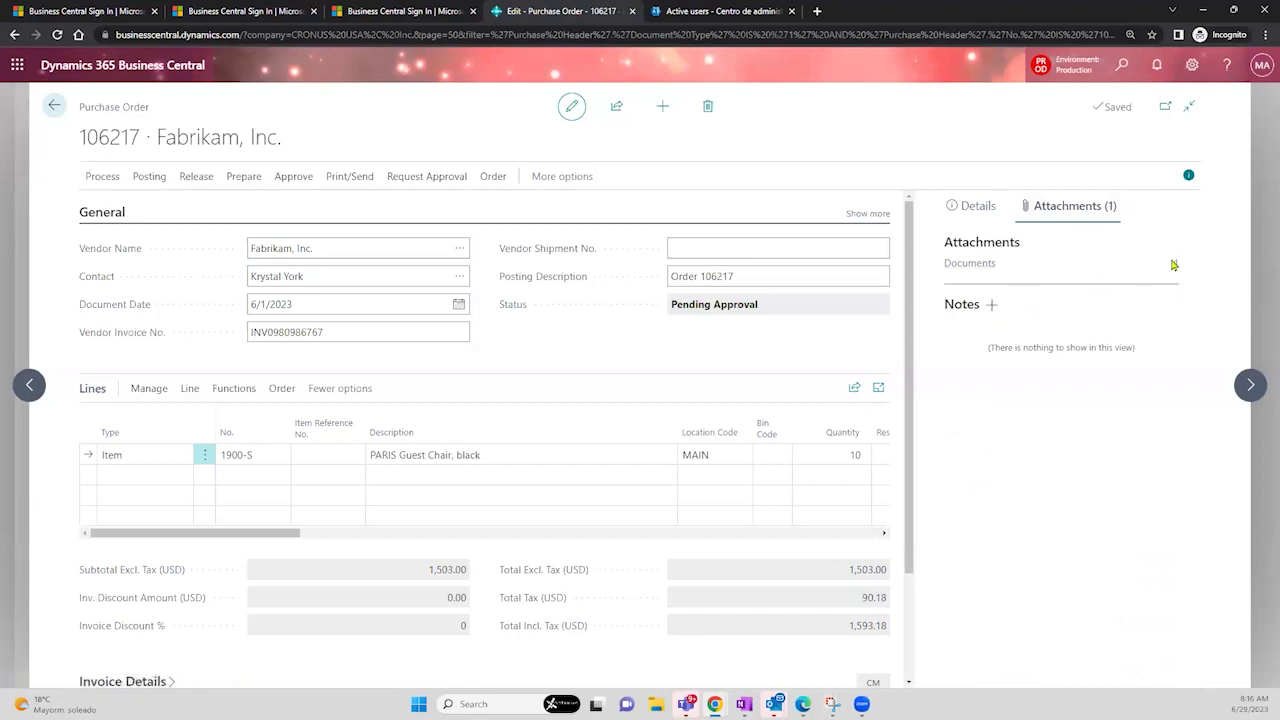
click(1177, 272)
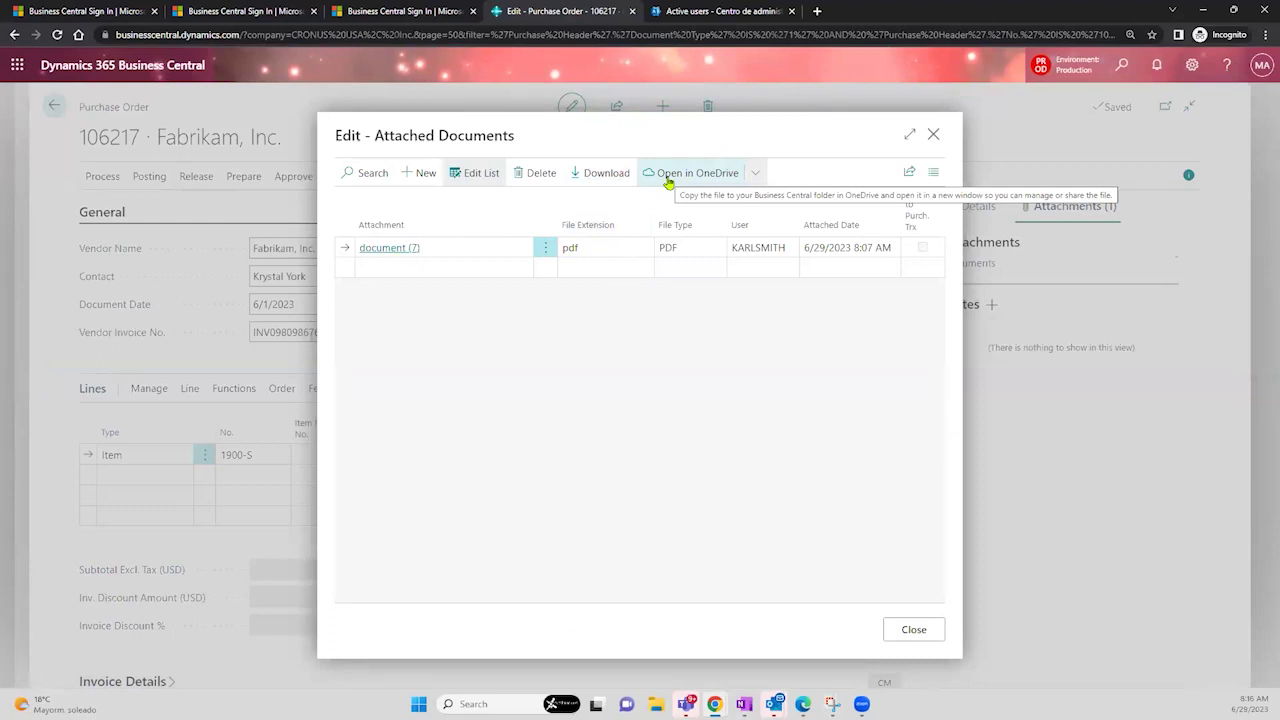
click(930, 142)
click(968, 208)
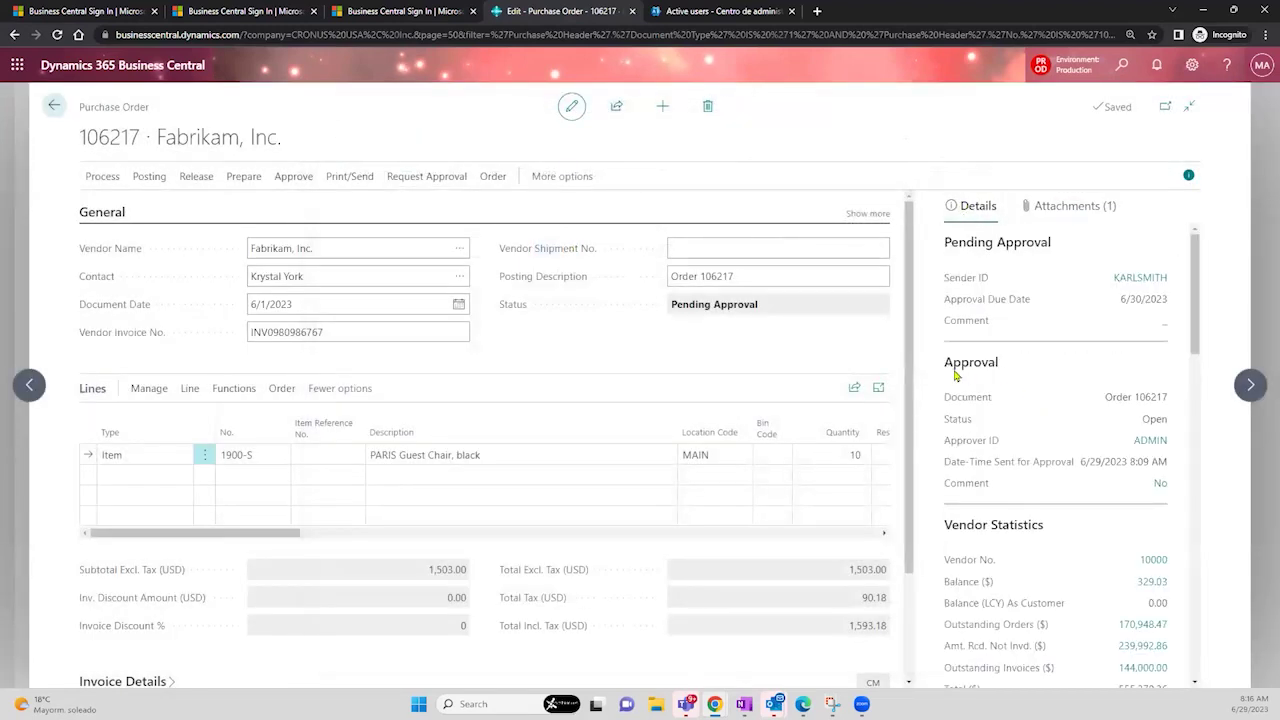
drag(1109, 401, 1176, 403)
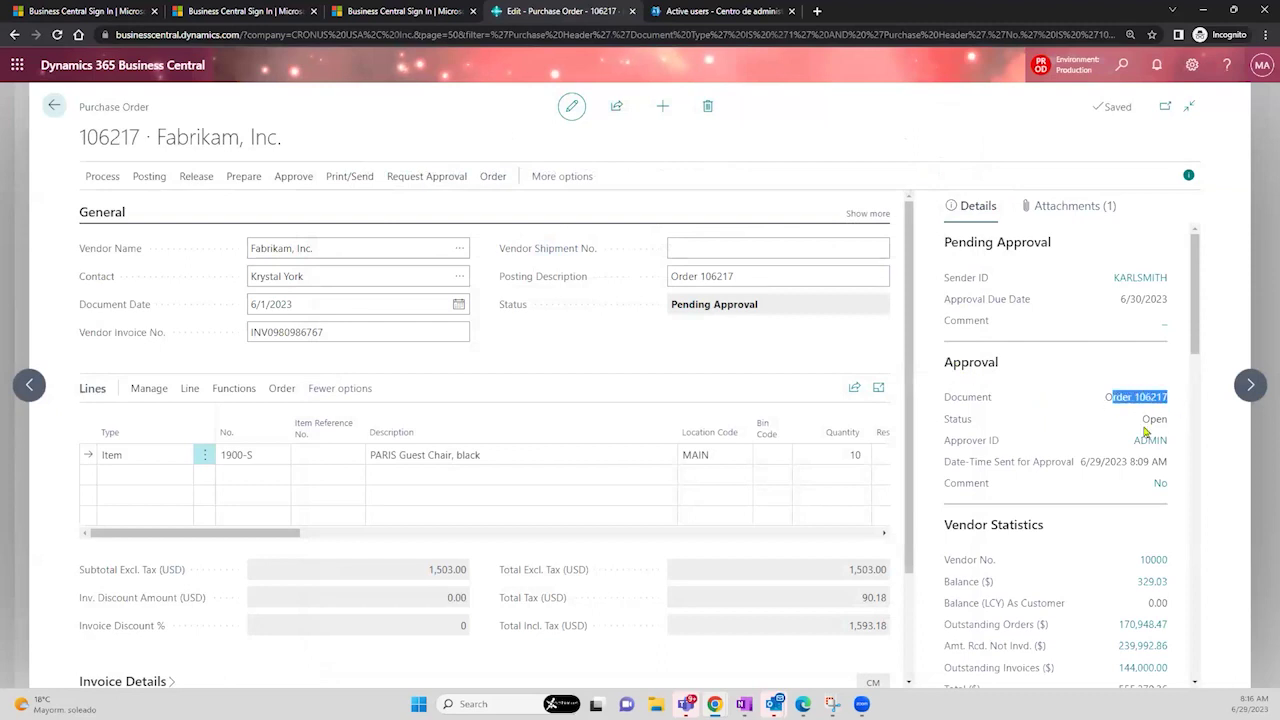
drag(1141, 421, 1172, 421)
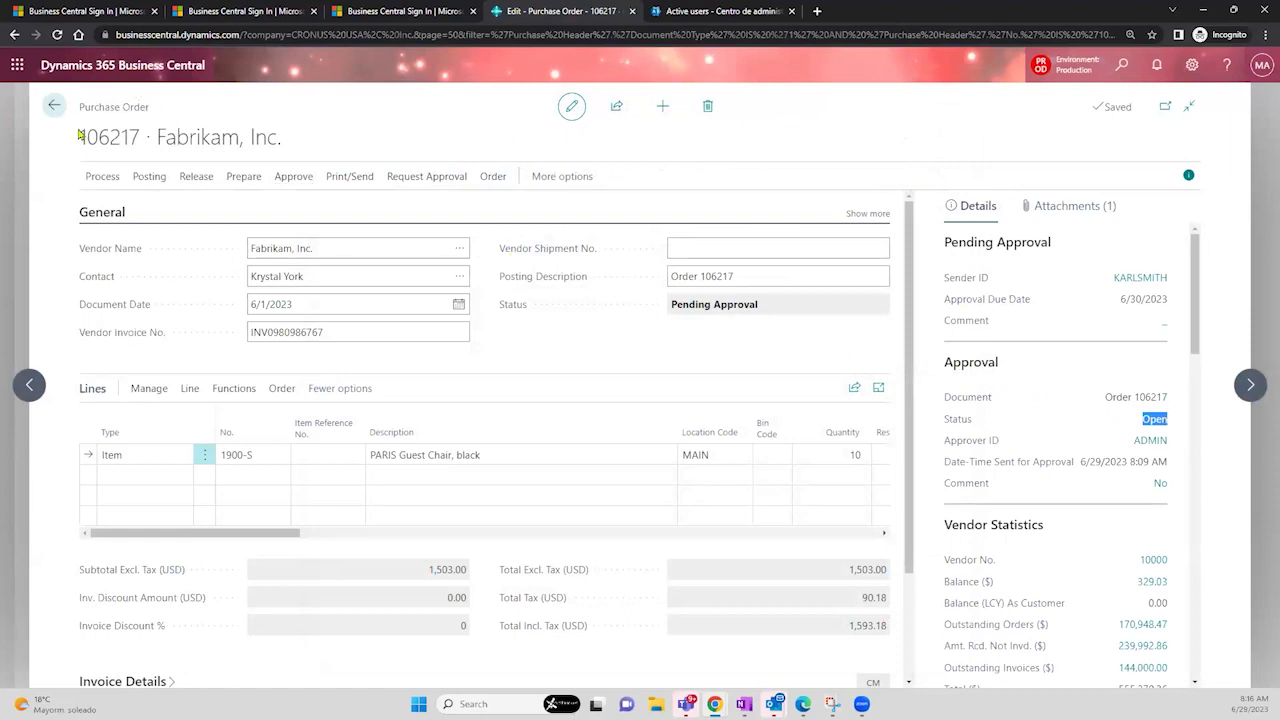
drag(671, 311, 766, 307)
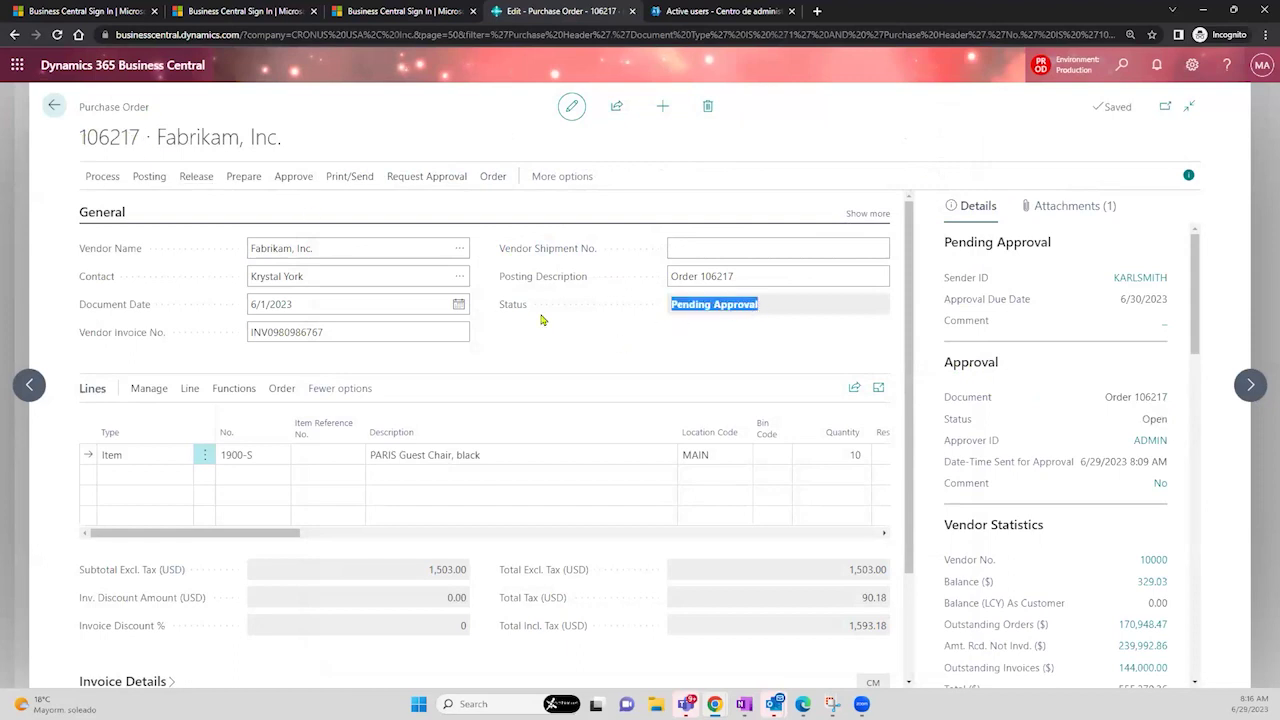
mouse_move(515, 313)
drag(1143, 421, 1164, 424)
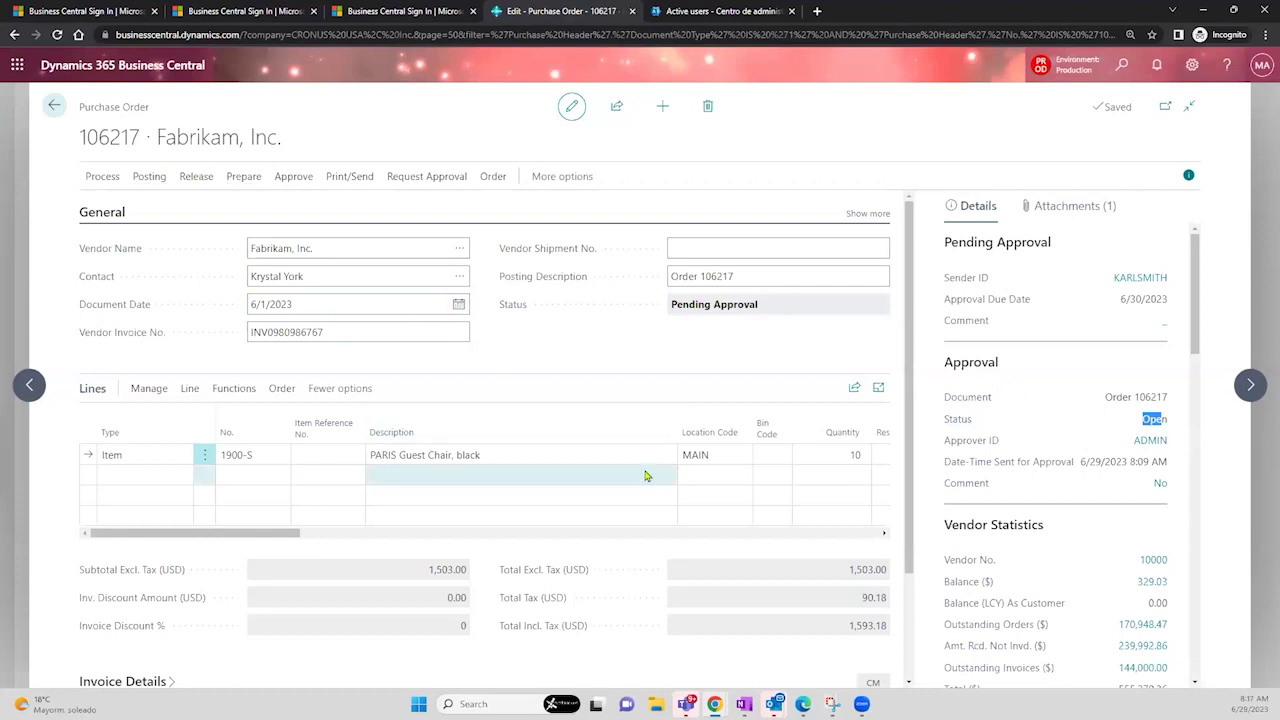
click(546, 454)
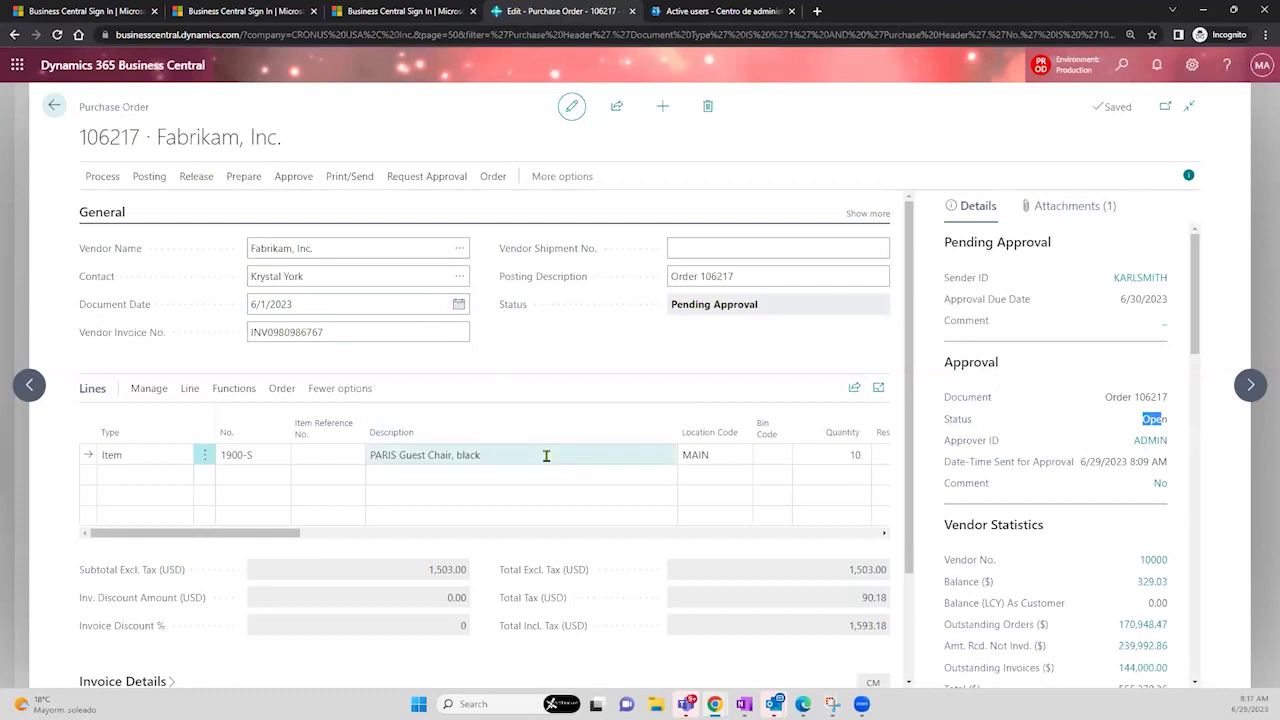
click(272, 456)
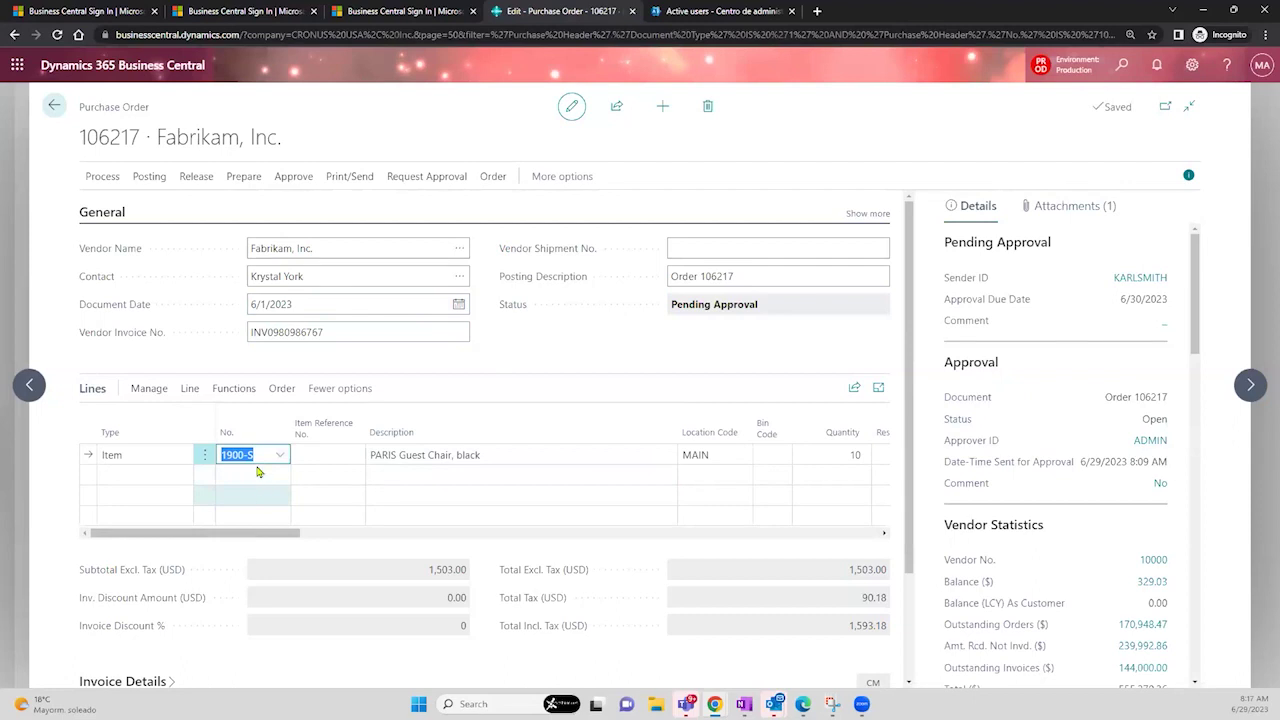
drag(284, 538, 382, 538)
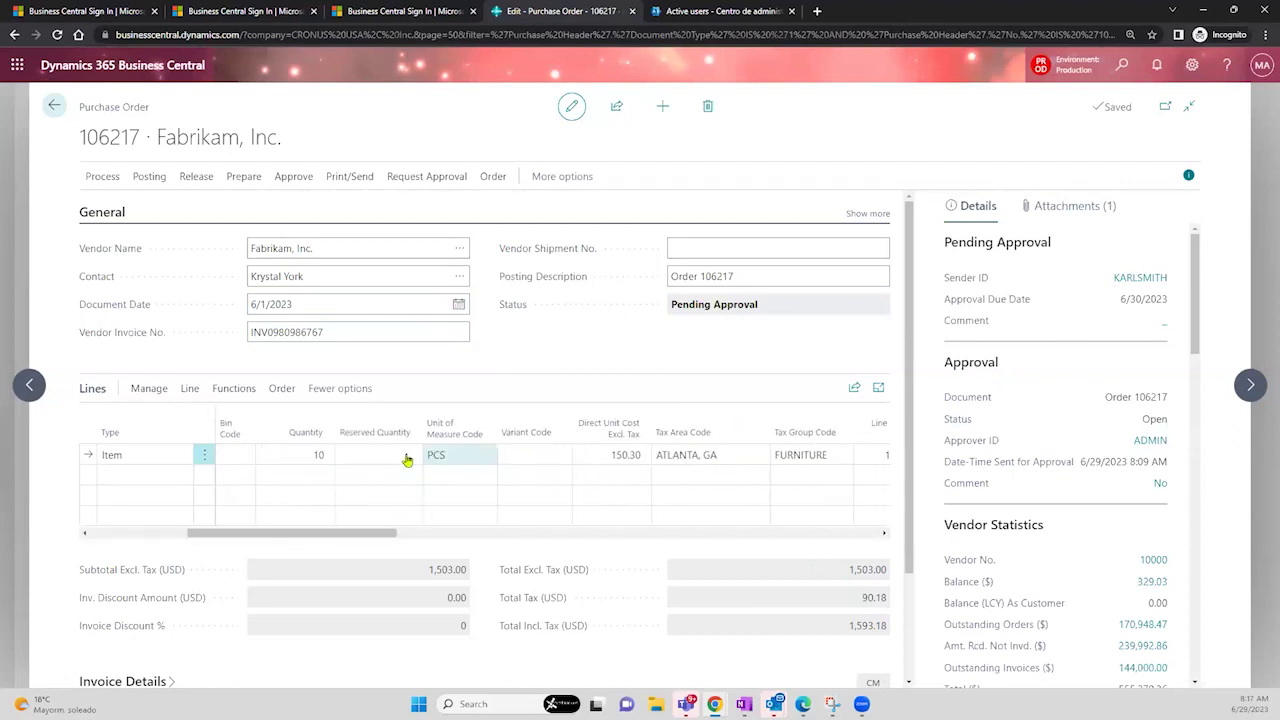
click(312, 456)
click(606, 459)
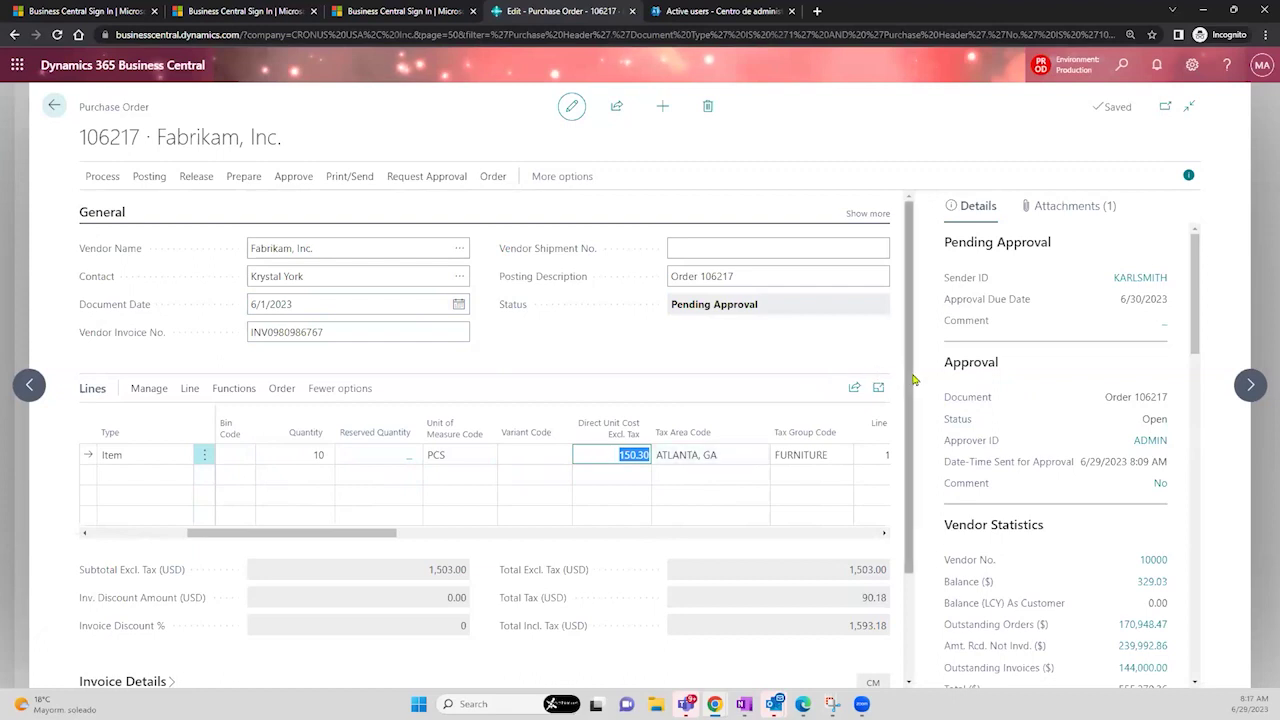
drag(910, 380, 924, 304)
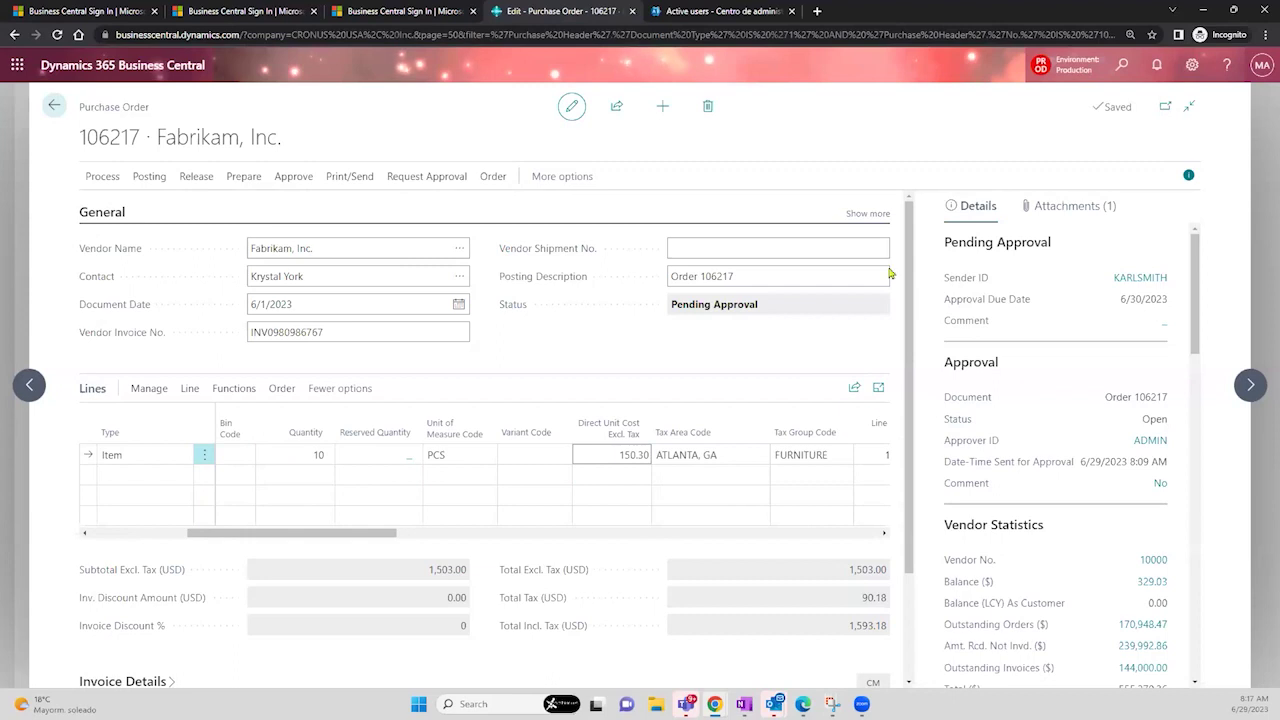
- Expand the General section and set Assigned User ID to the approval sender's user
click(866, 214)
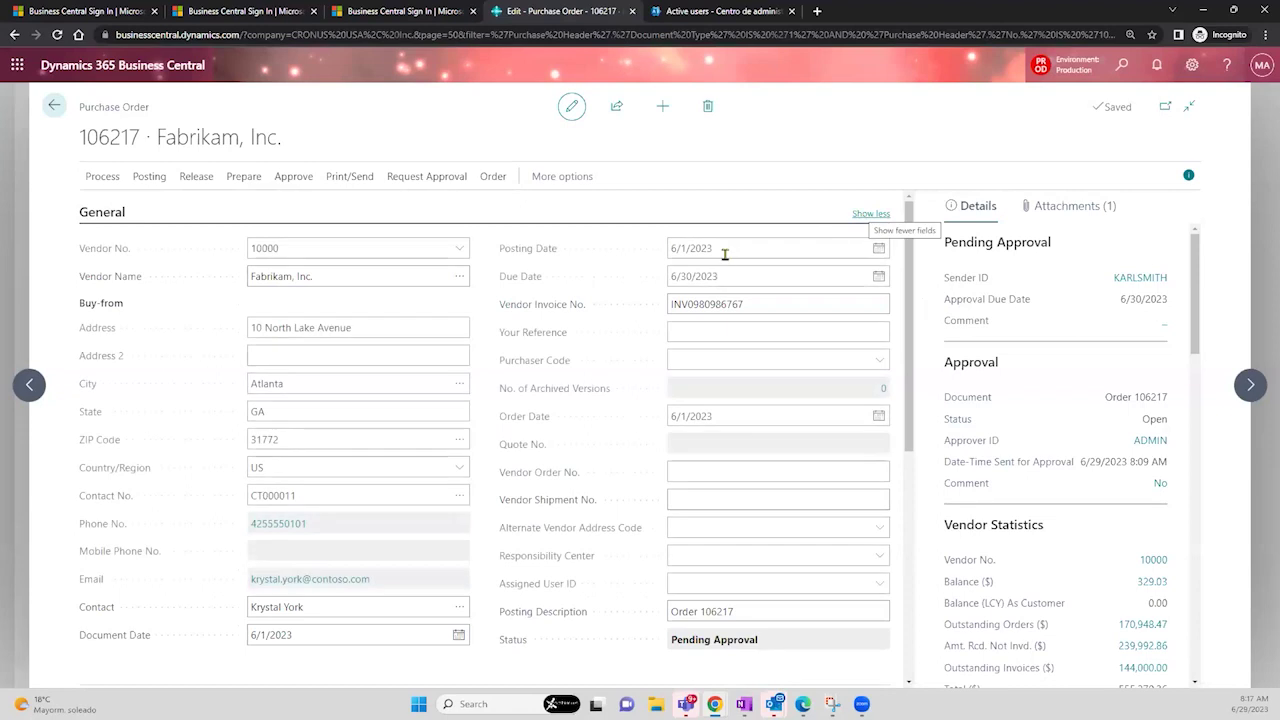
click(716, 338)
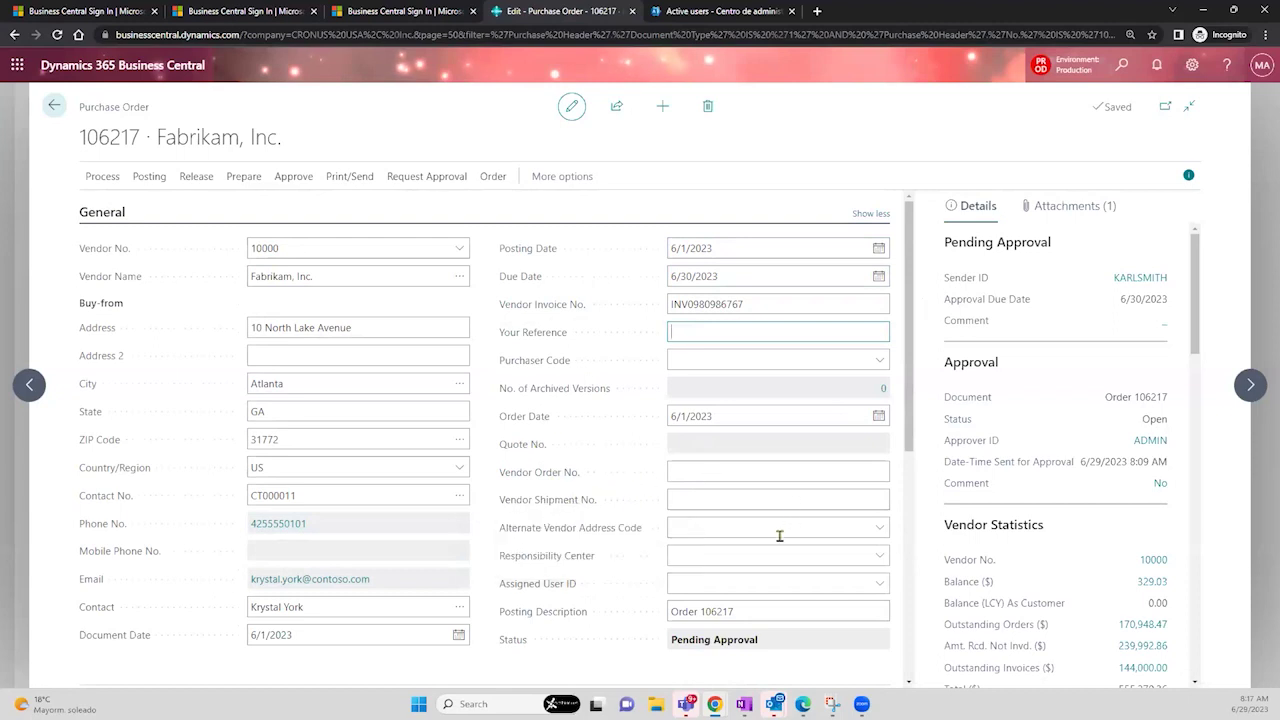
click(716, 578)
click(878, 583)
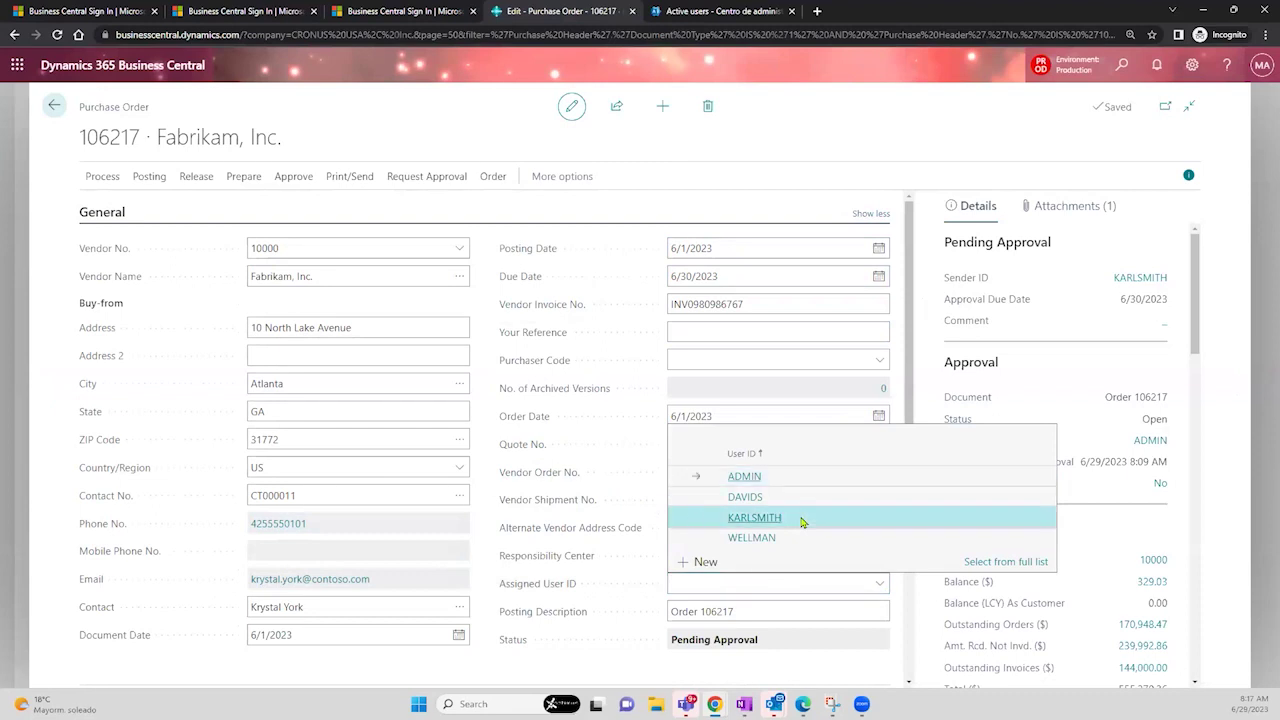
click(801, 521)
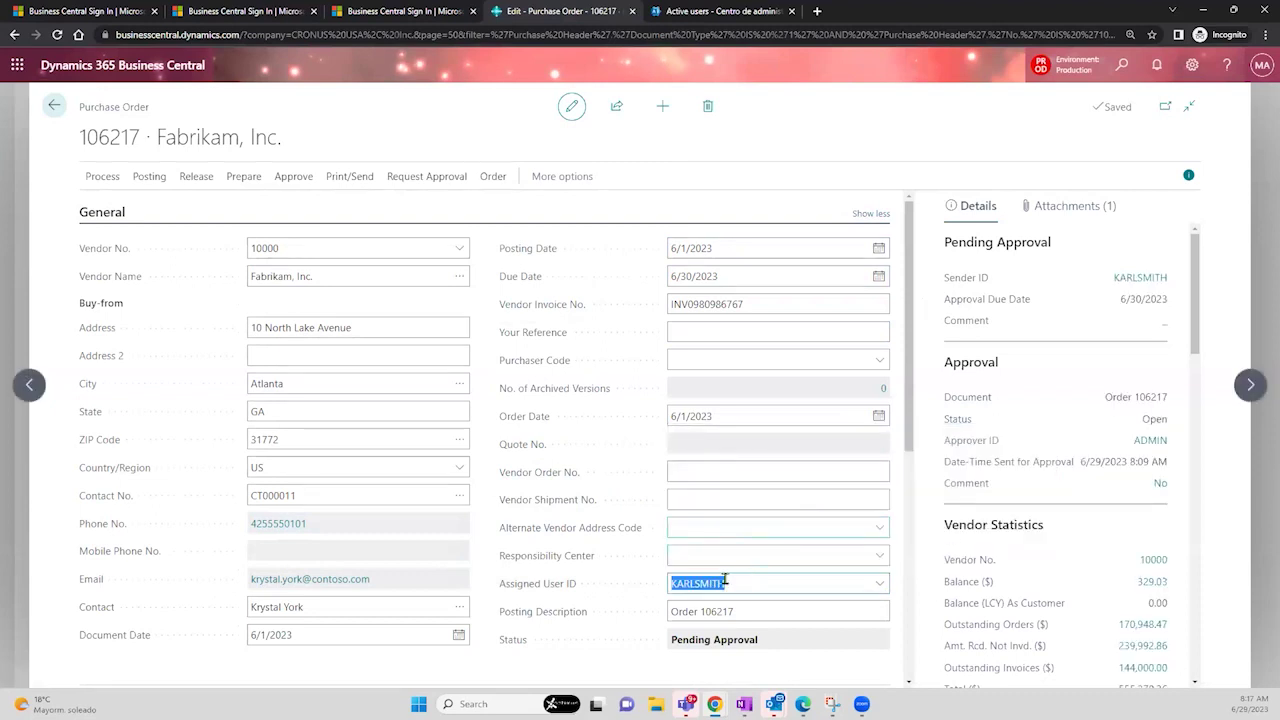
click(720, 503)
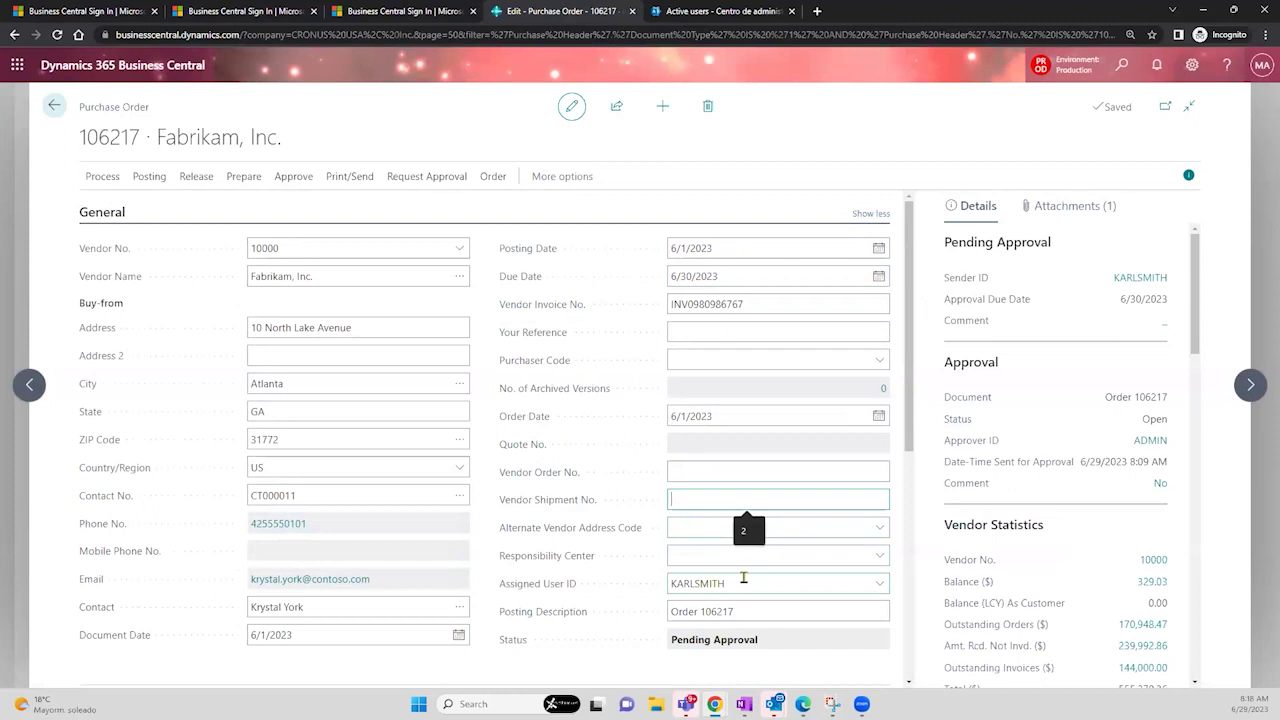
click(748, 578)
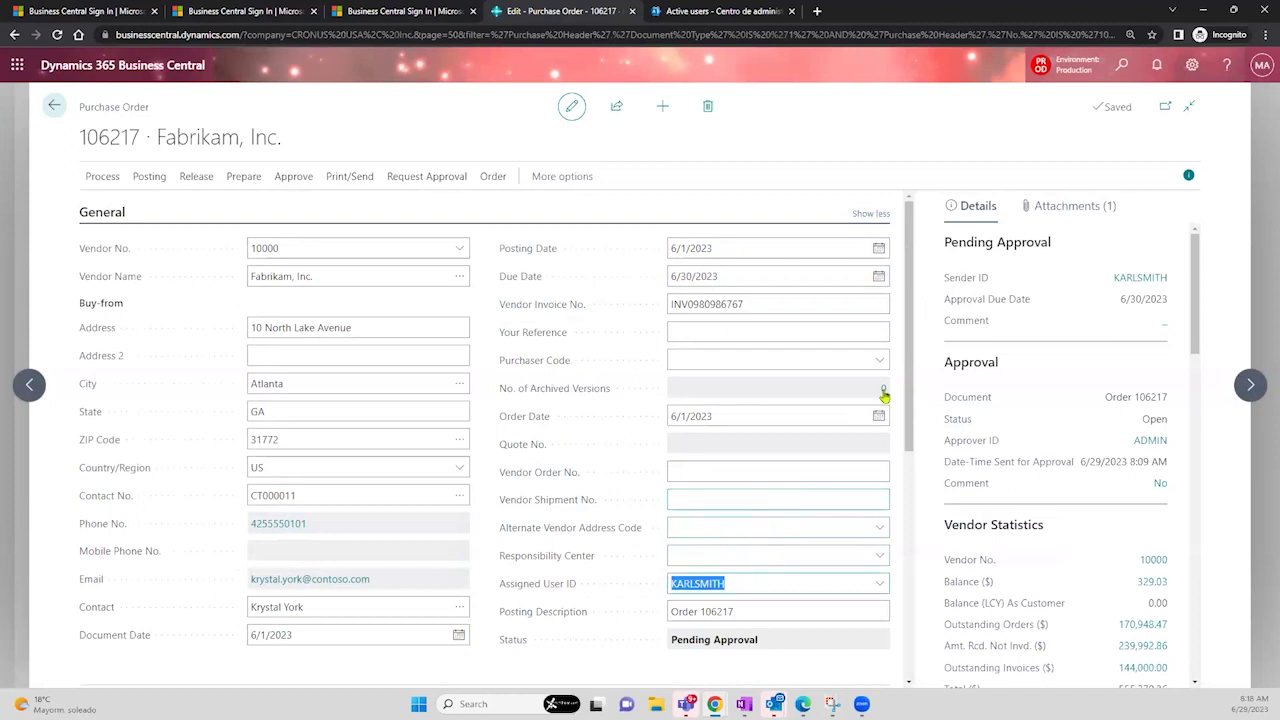
- Enter 'For Managers.' in Your Reference and recheck the line's direct unit cost
drag(911, 335, 911, 336)
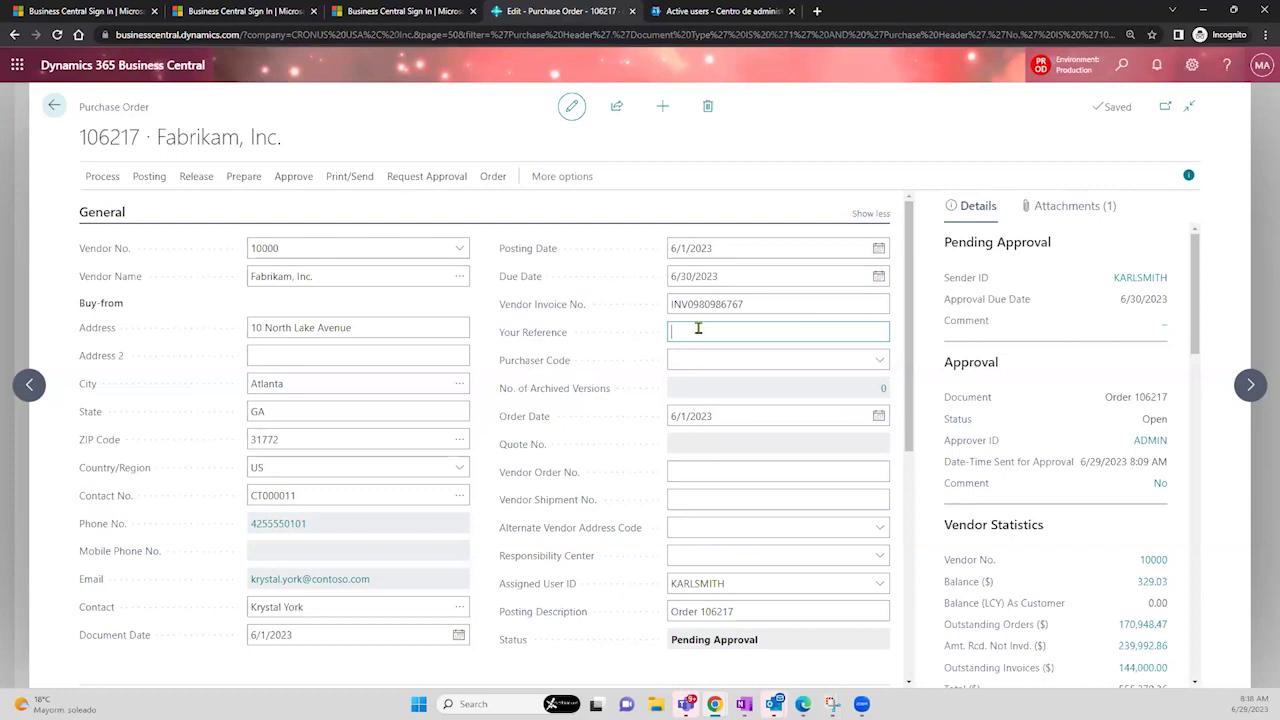
text(For Managers.)
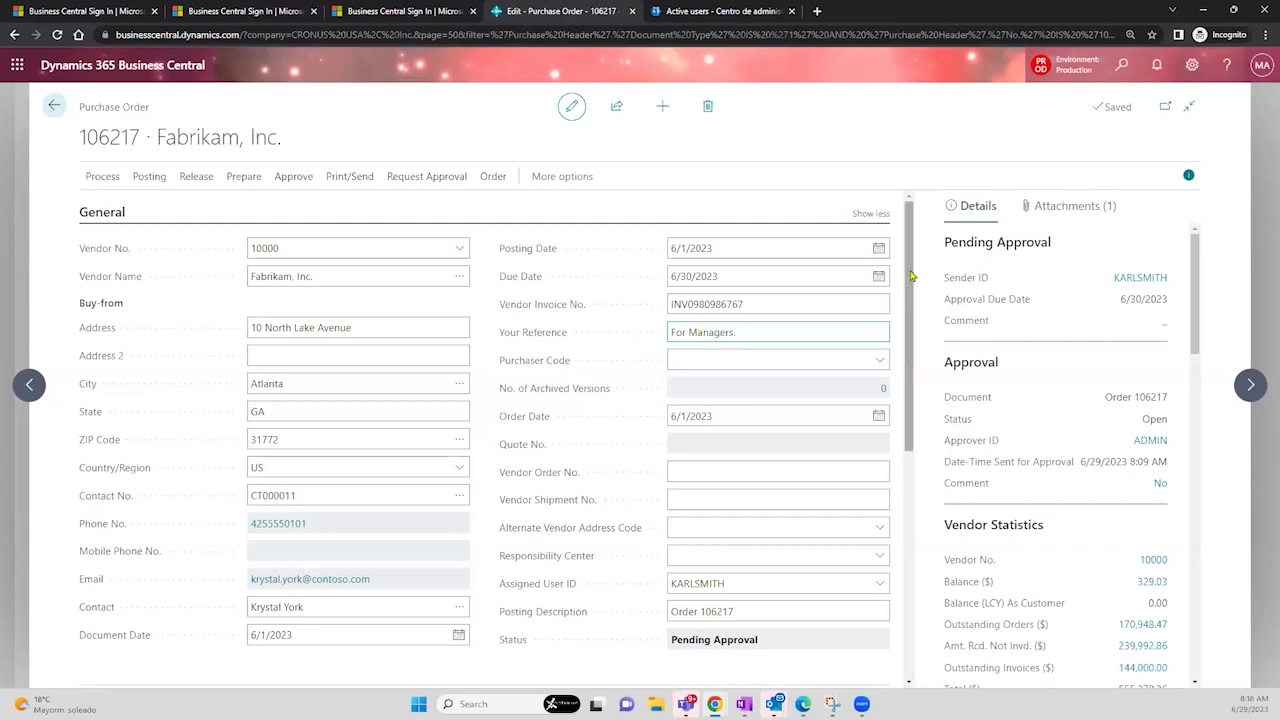
drag(912, 280, 924, 430)
click(608, 452)
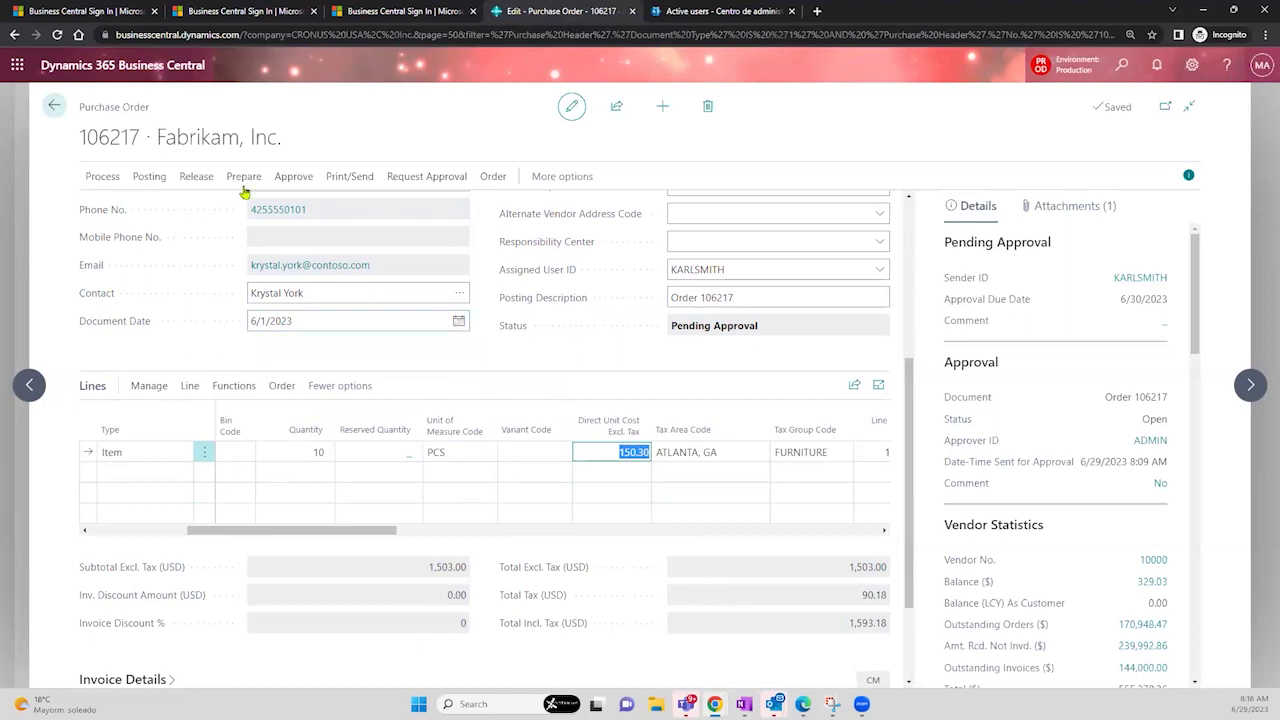
click(293, 178)
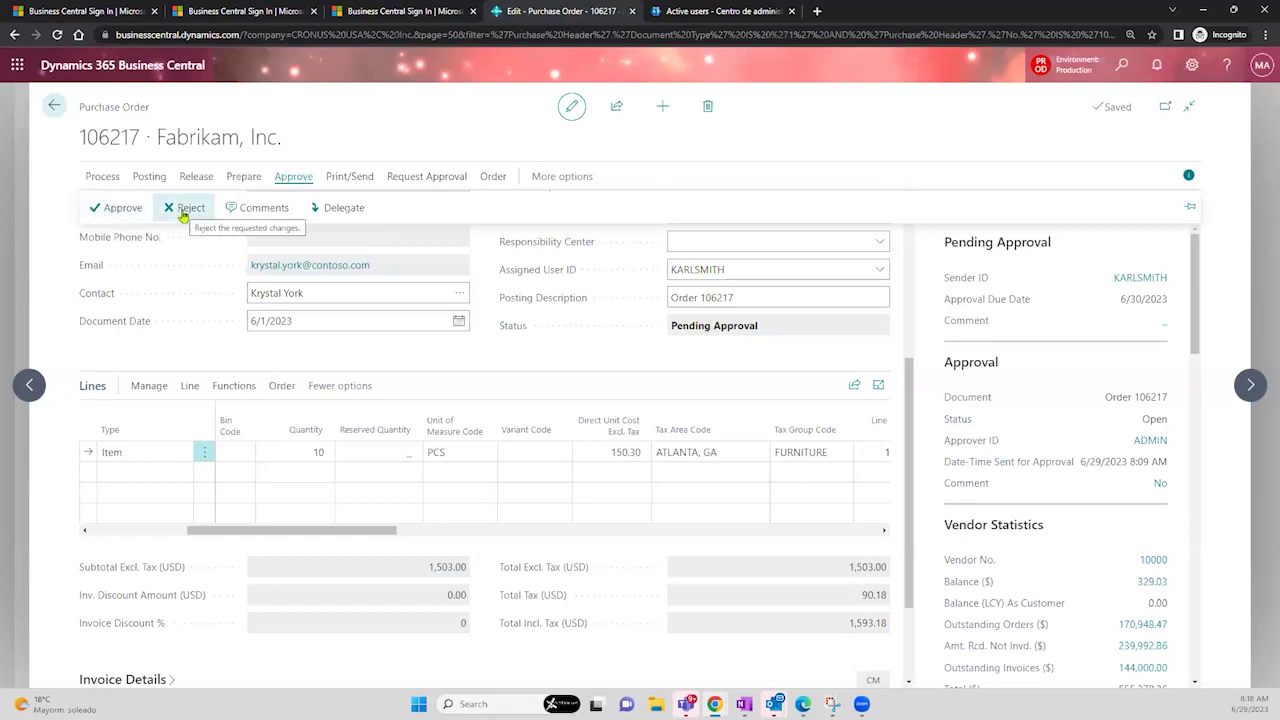
click(240, 214)
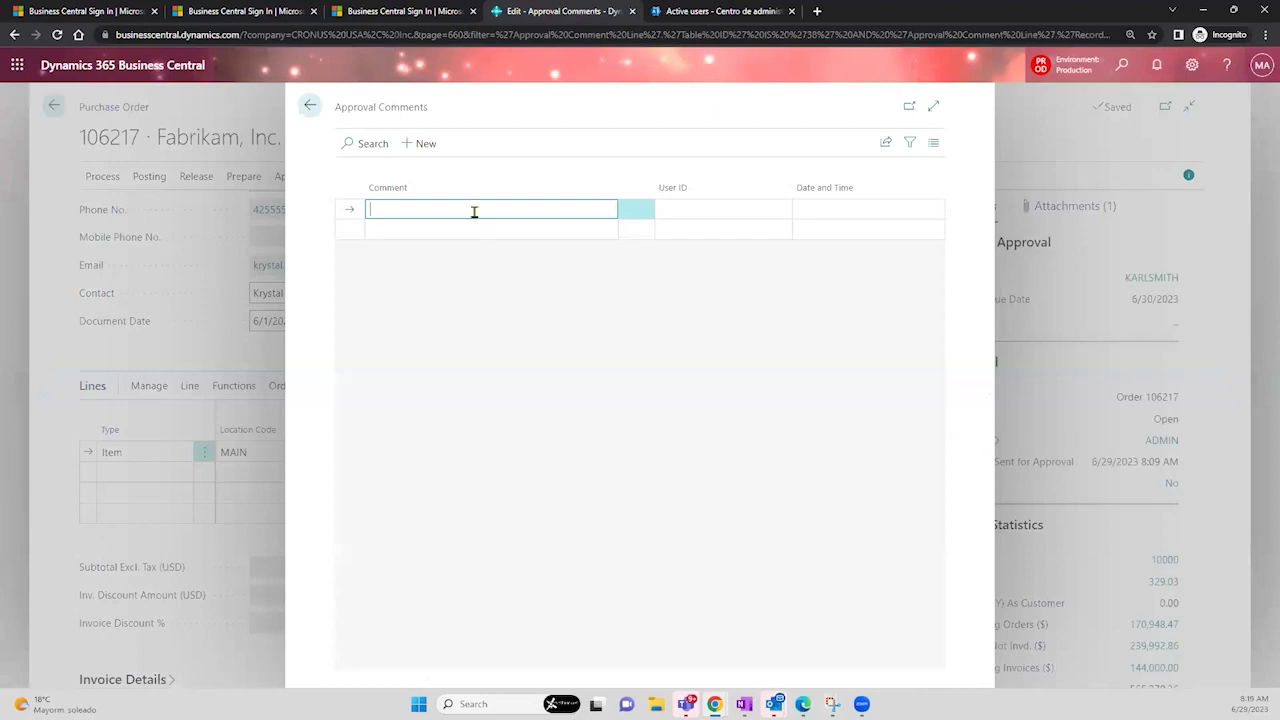
- Add approval comments 'correct the cost', 'Add responsible' and 'whay are you purchasing this?', then return to the order
text(ease  correct the cost)
click(469, 228)
text(Add responsible)
click(447, 254)
text(whay are you purchasing thi)
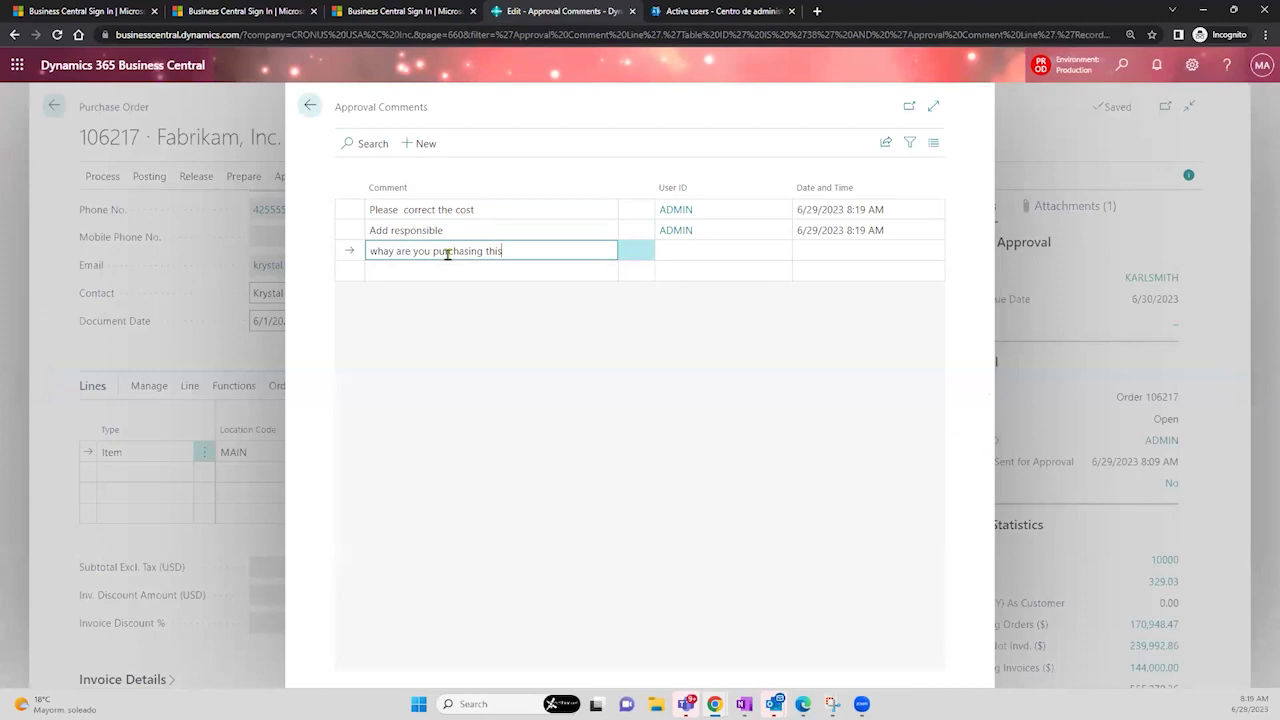
click(585, 350)
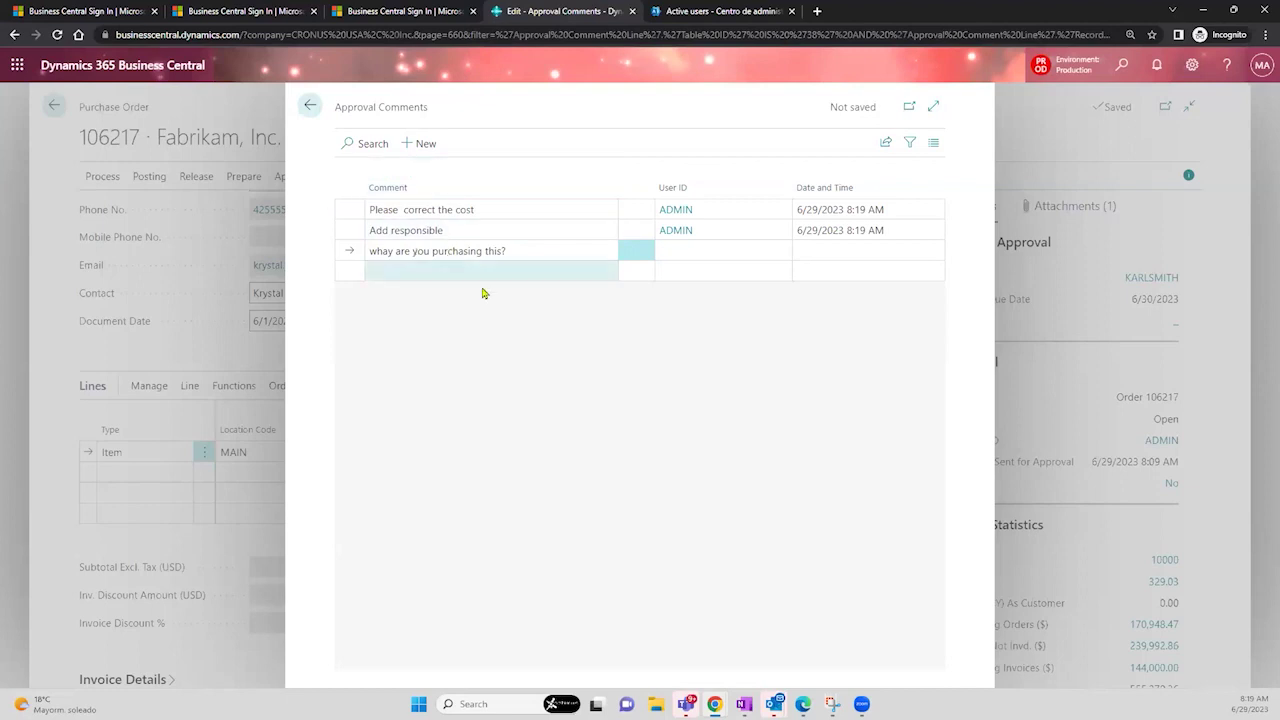
click(311, 106)
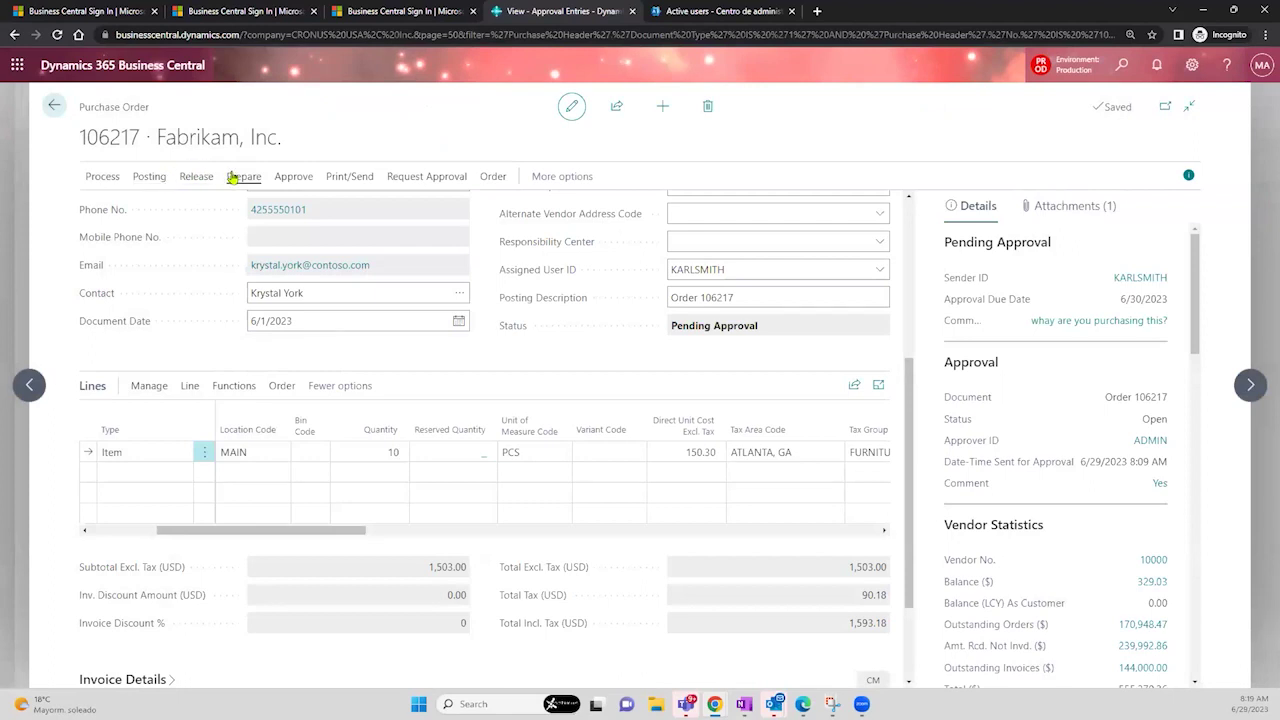
- Reject purchase order 106217's approval and confirm status Open with approval Rejected
click(233, 176)
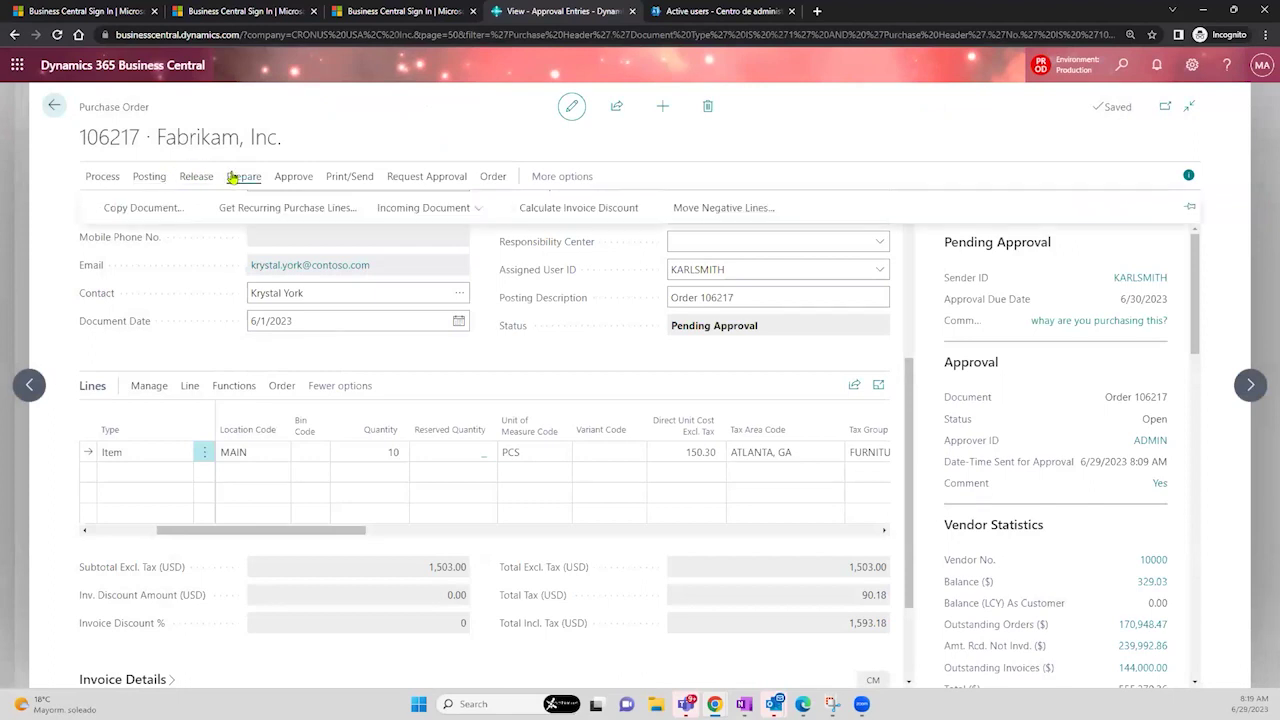
click(294, 177)
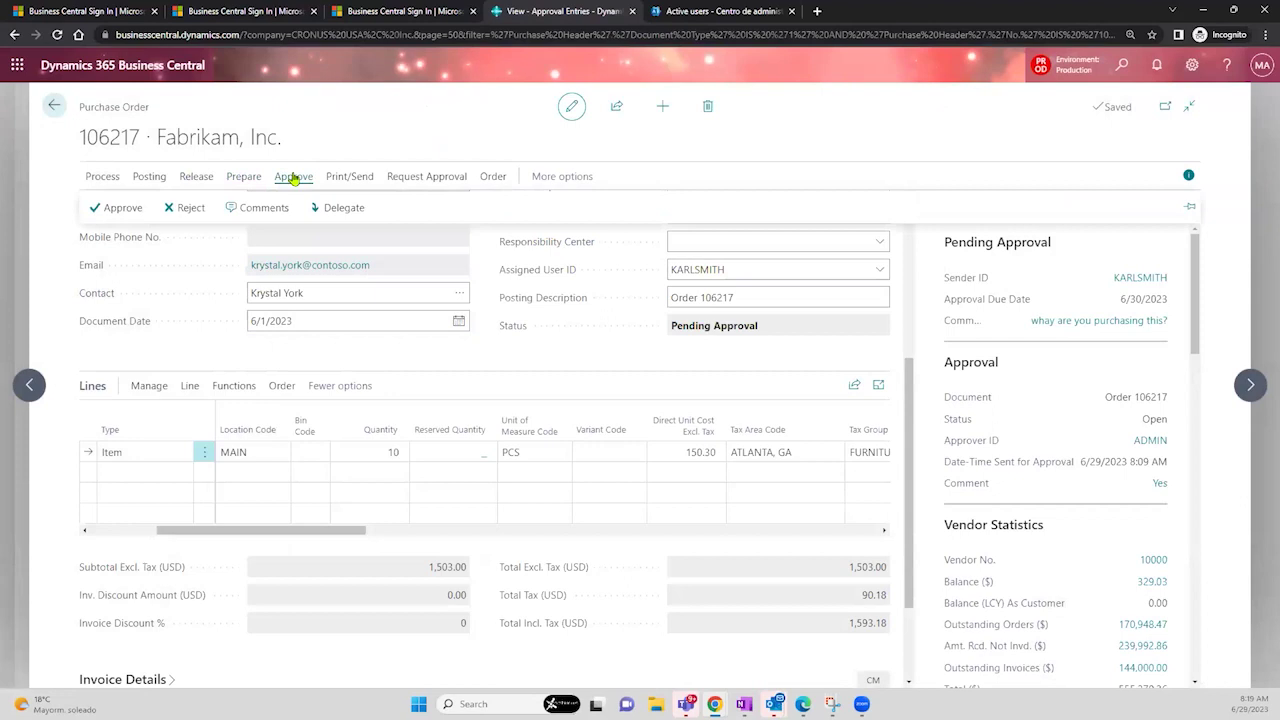
click(190, 208)
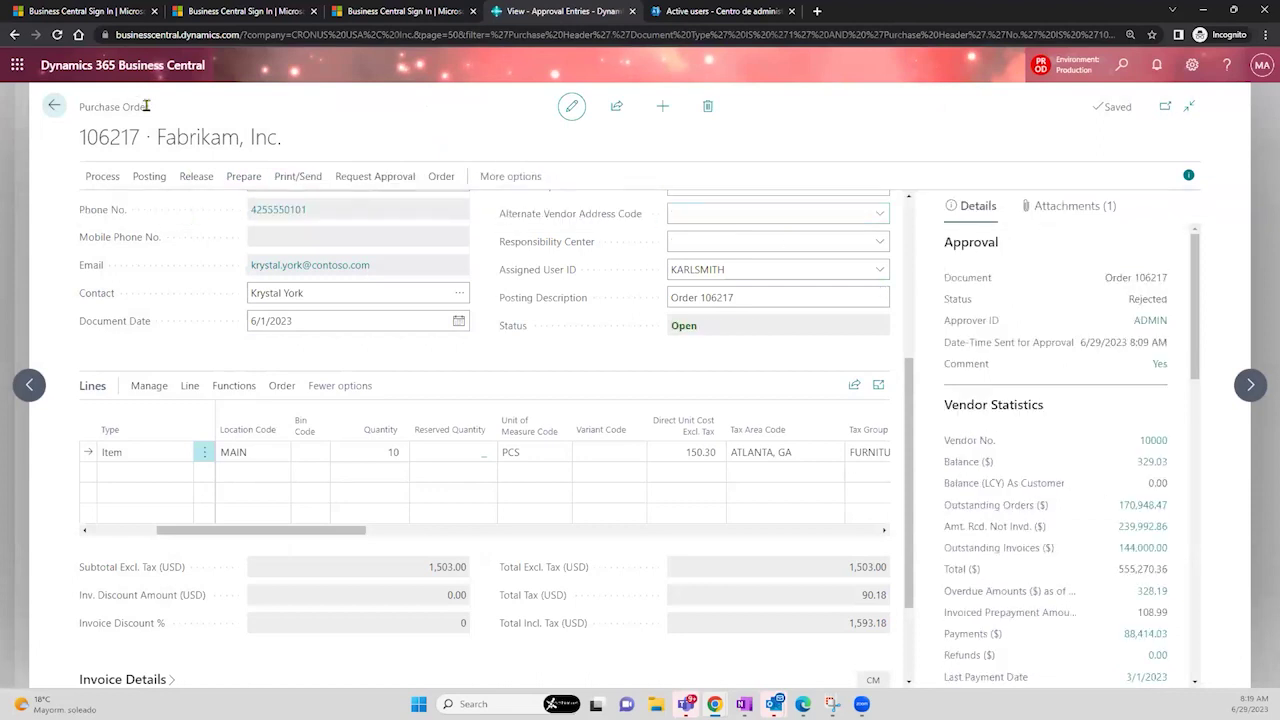
drag(147, 105, 48, 118)
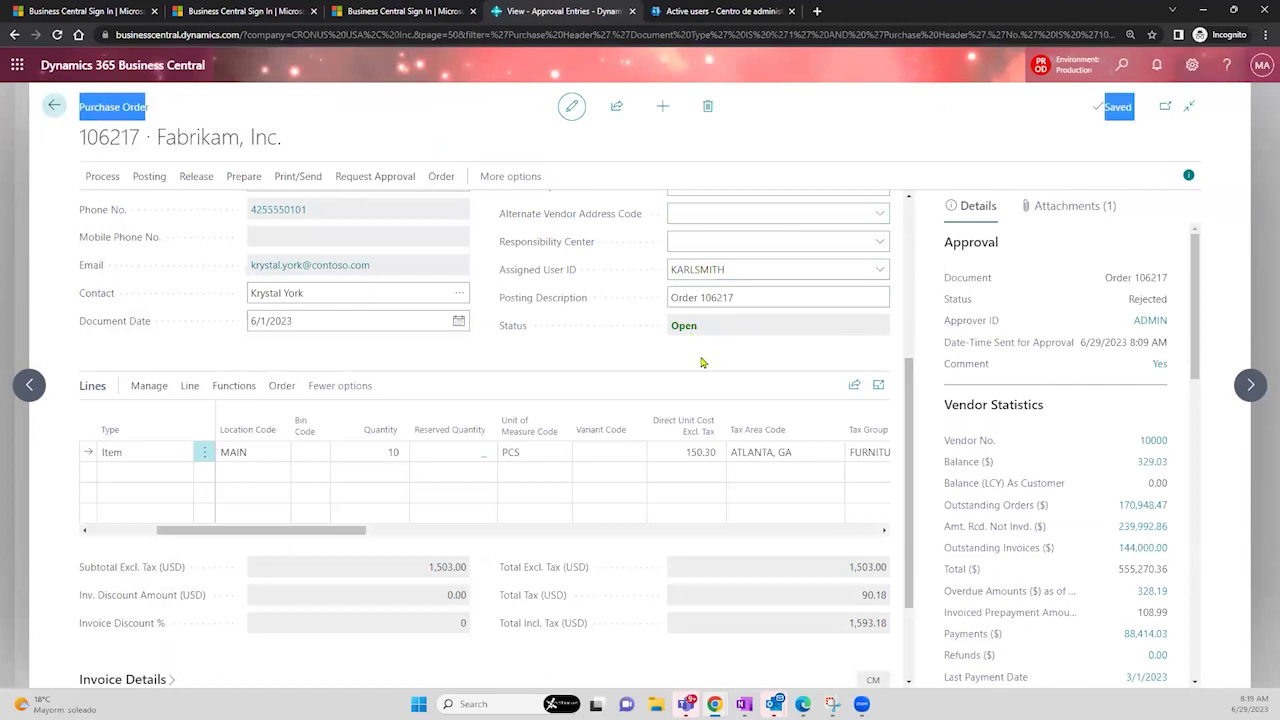
drag(1127, 299, 1172, 305)
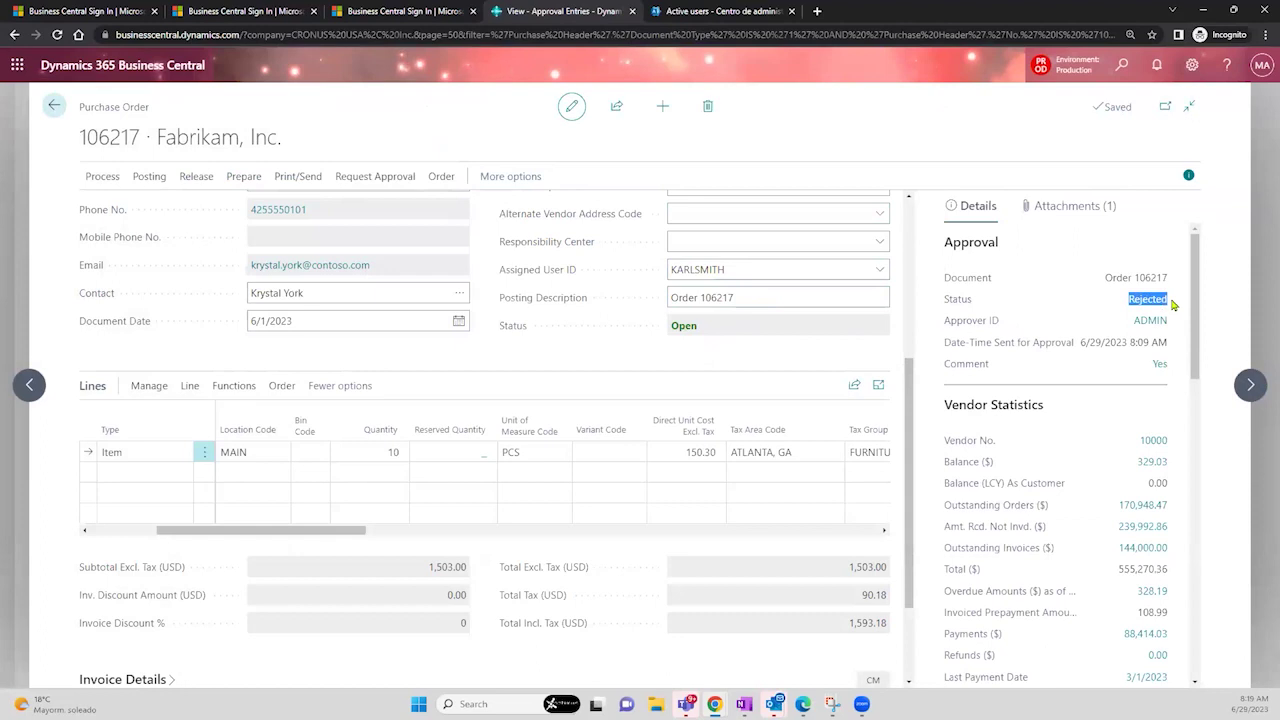
key(alt+Tab)
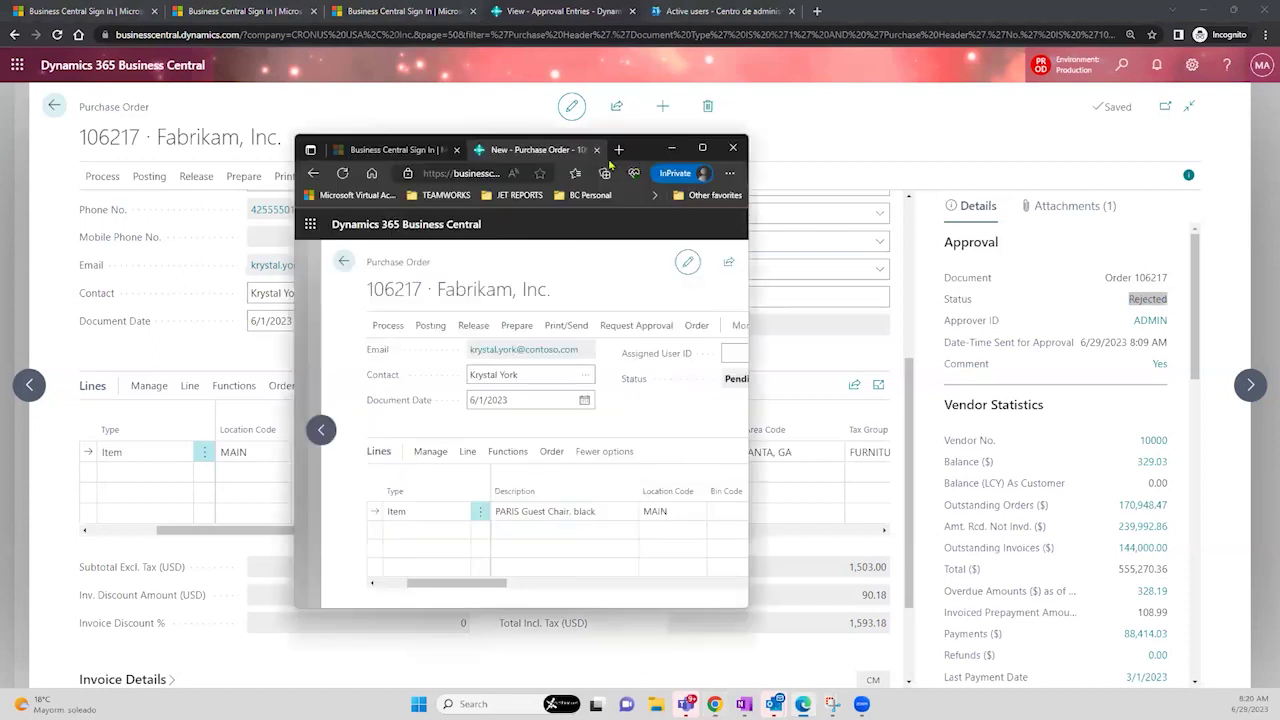
- Maximize the submitter's window and review order 106217's Pending Approval and Open approval statuses
double_click(640, 148)
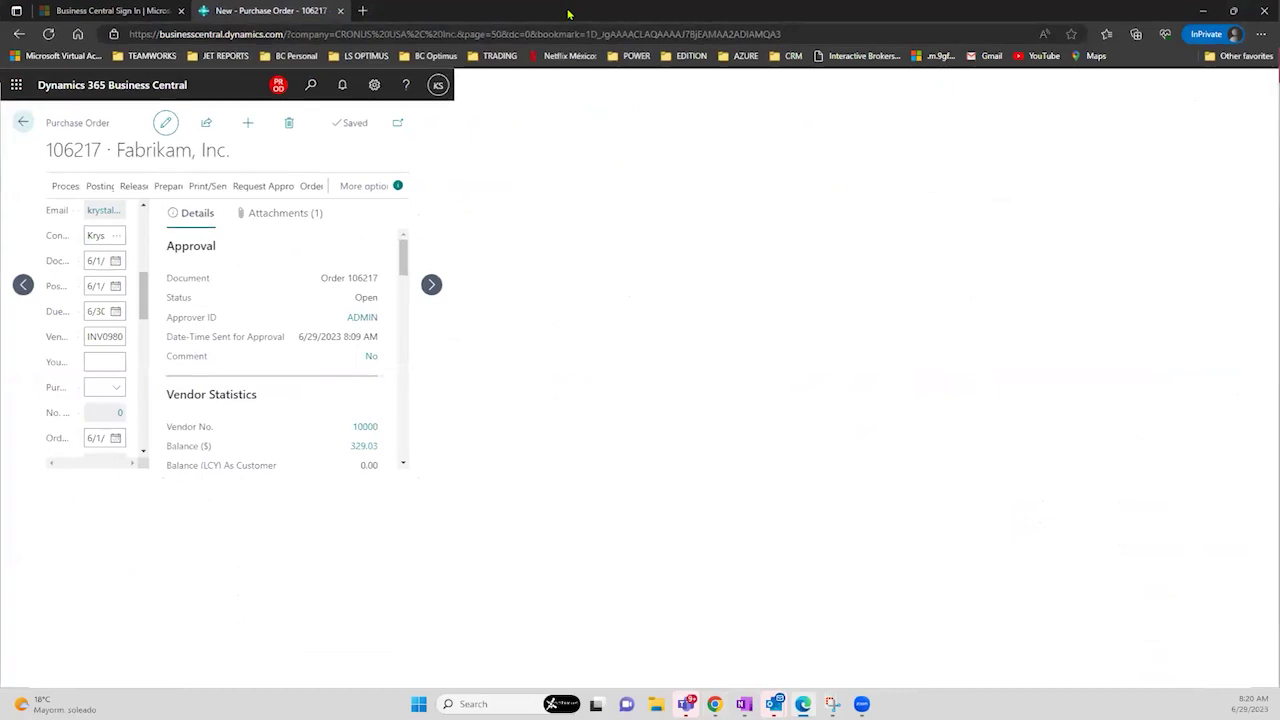
double_click(555, 7)
double_click(648, 152)
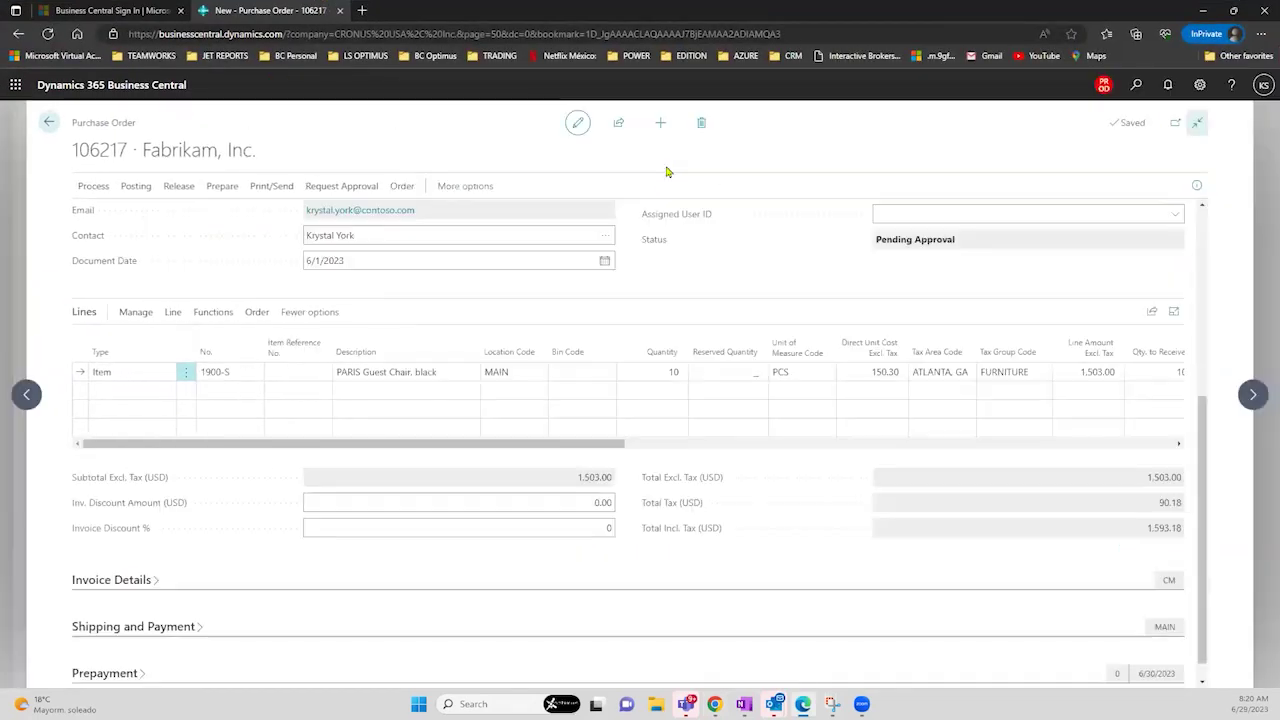
click(1264, 84)
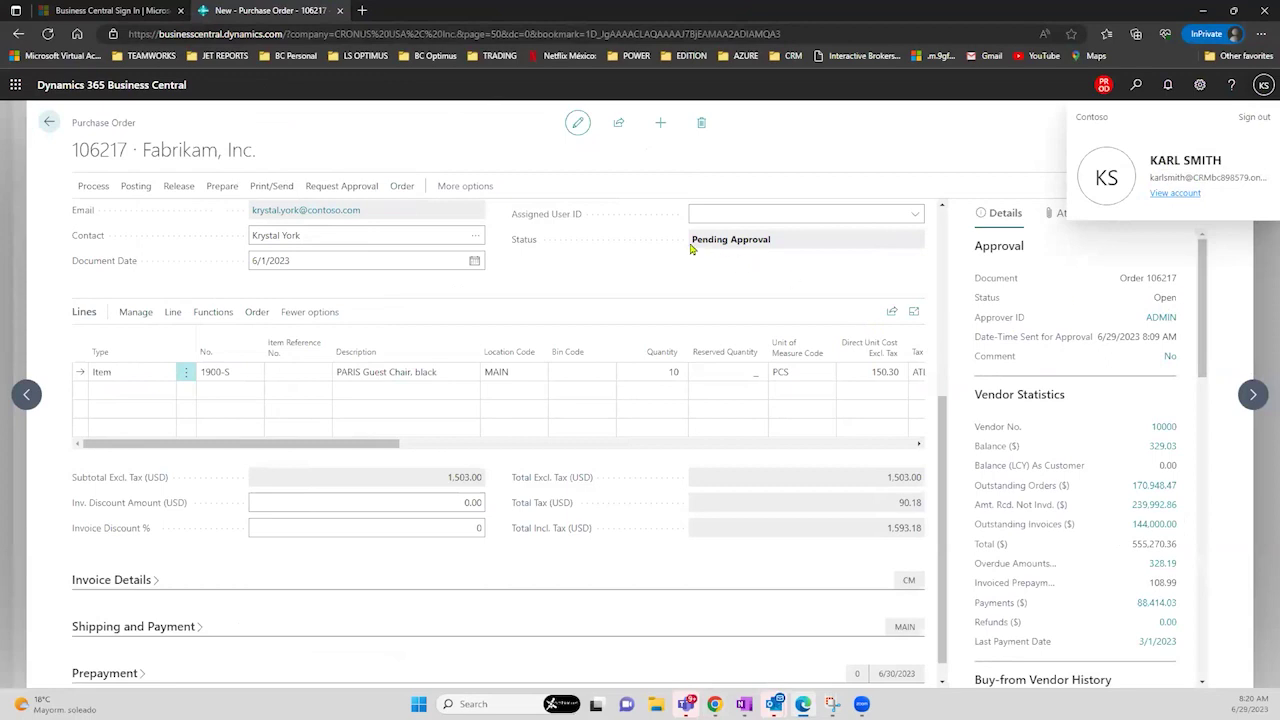
drag(694, 248, 781, 249)
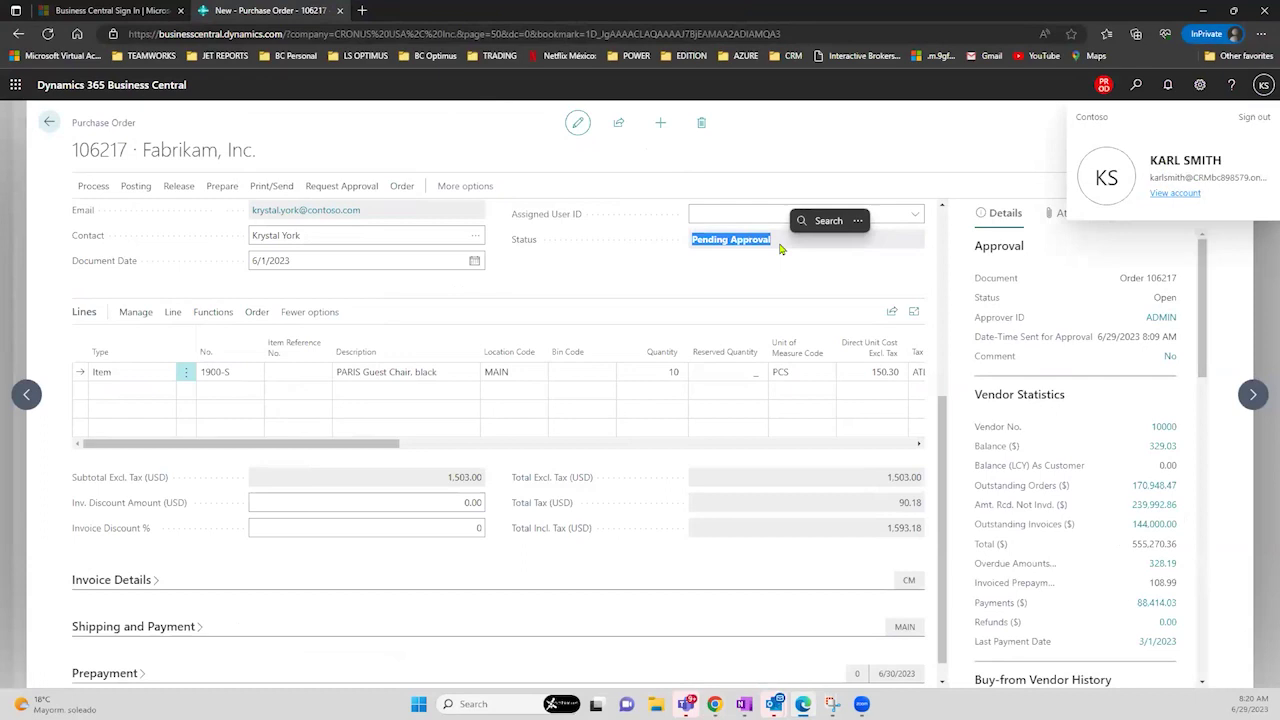
click(785, 267)
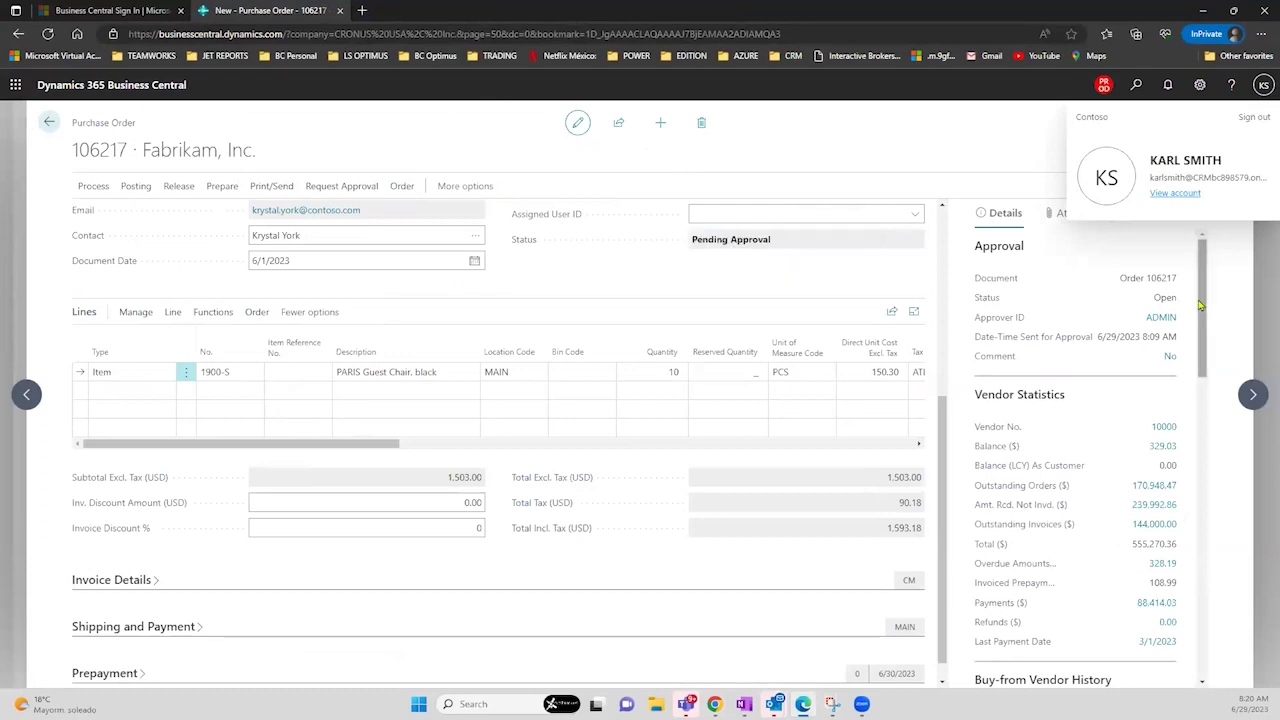
drag(1155, 298, 1187, 300)
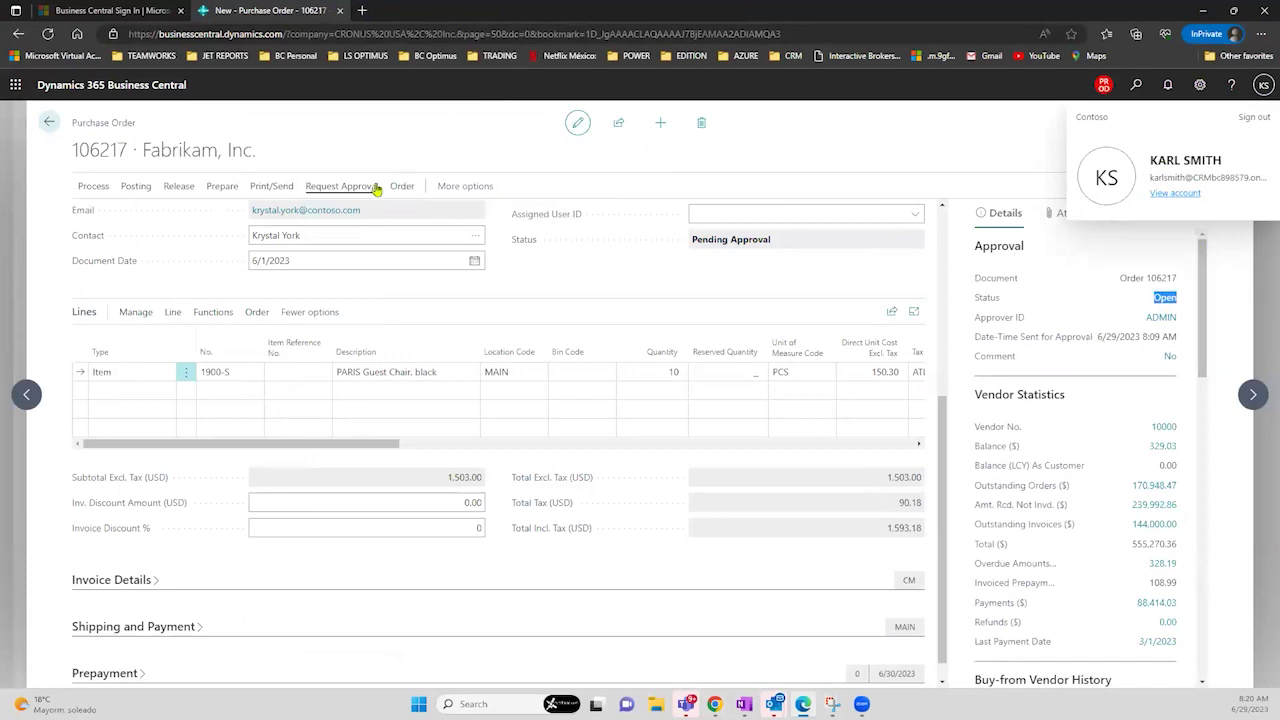
click(1059, 216)
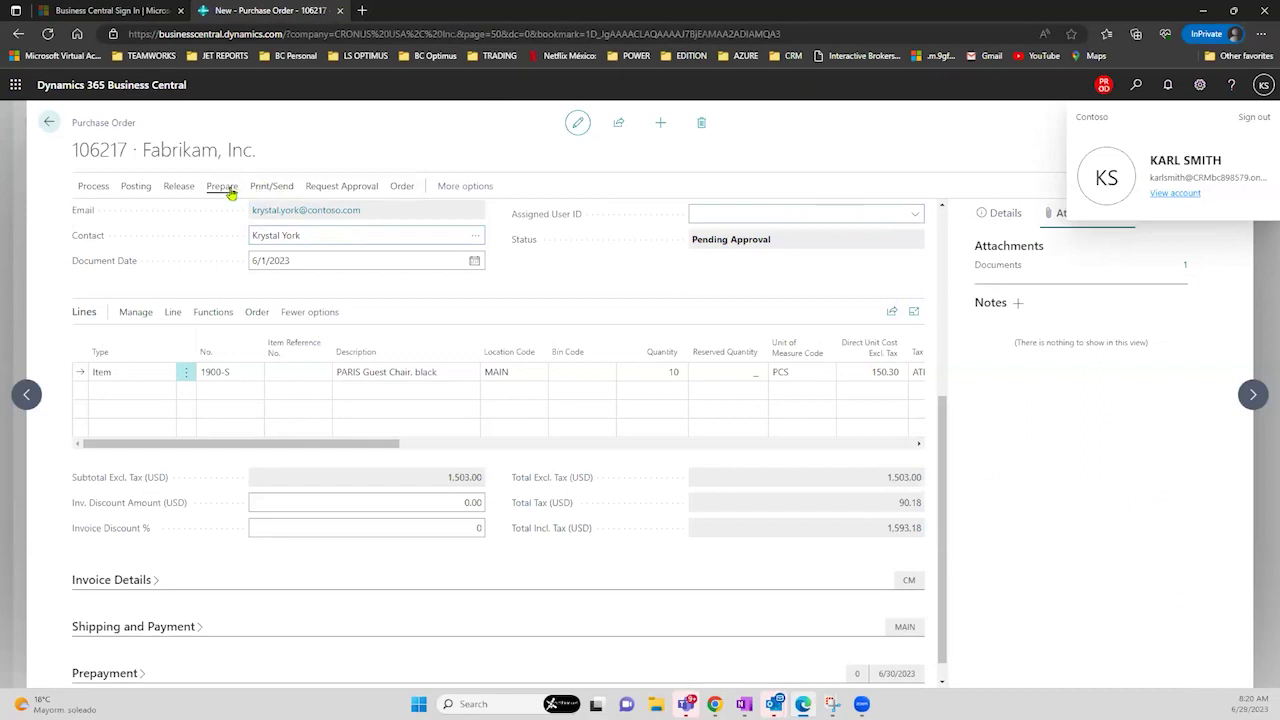
- Cancel the approval request for purchase order 106217
click(227, 190)
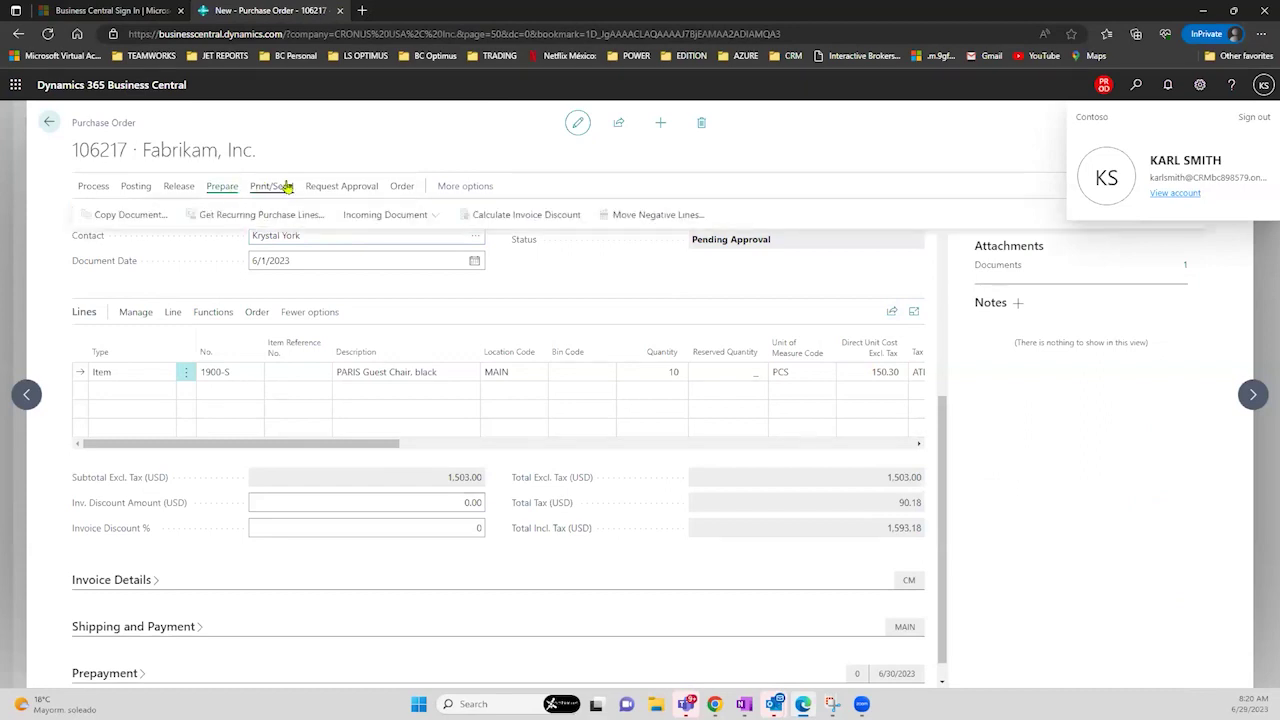
click(349, 190)
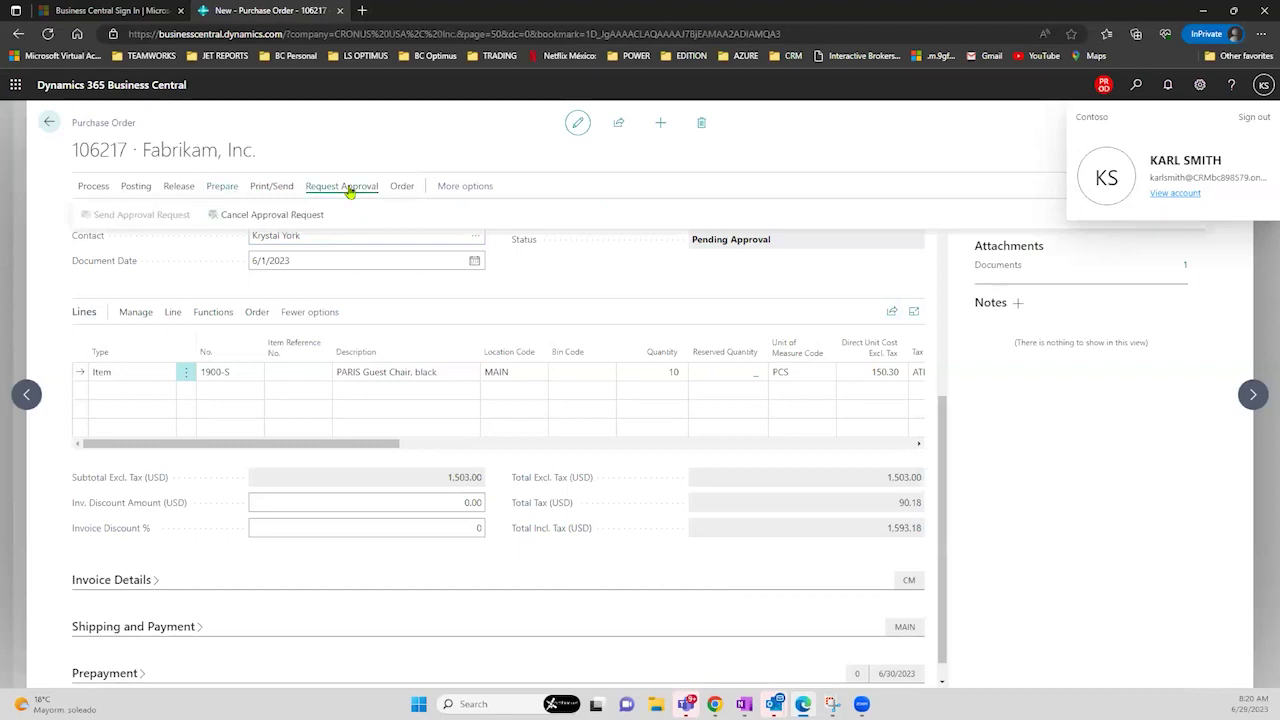
click(300, 219)
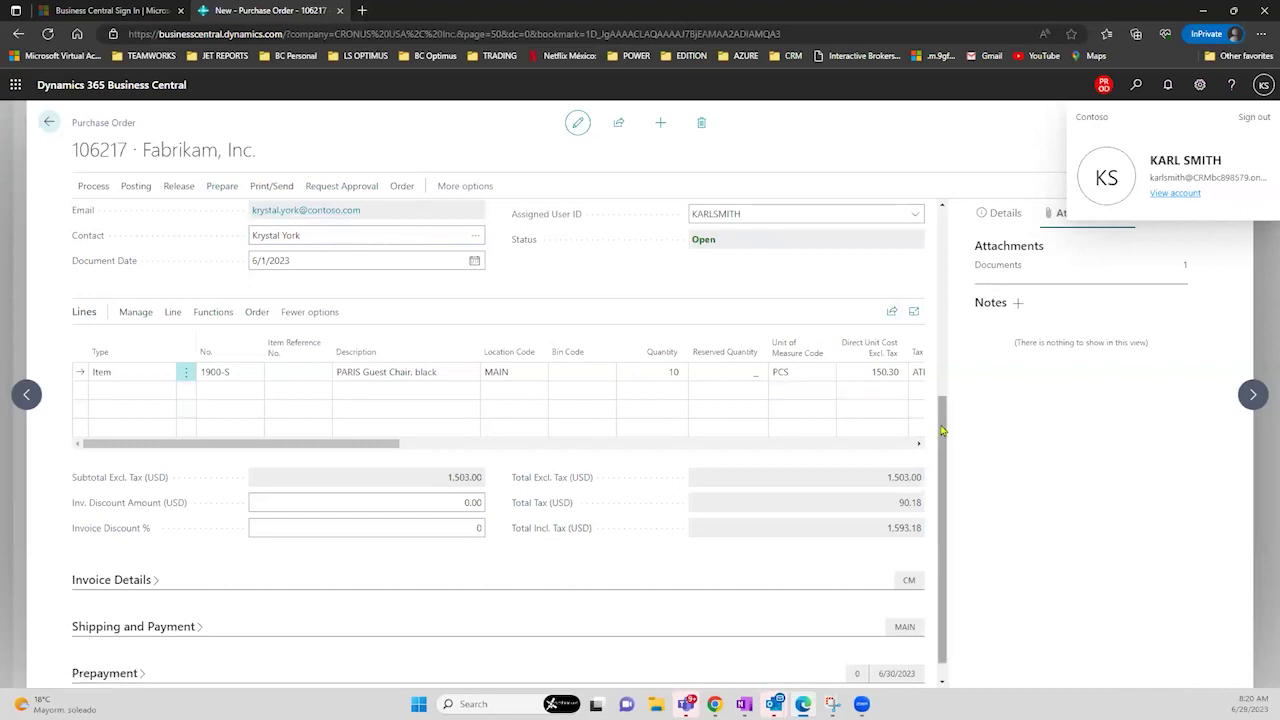
- Set the line's Direct Unit Cost to 160
click(866, 372)
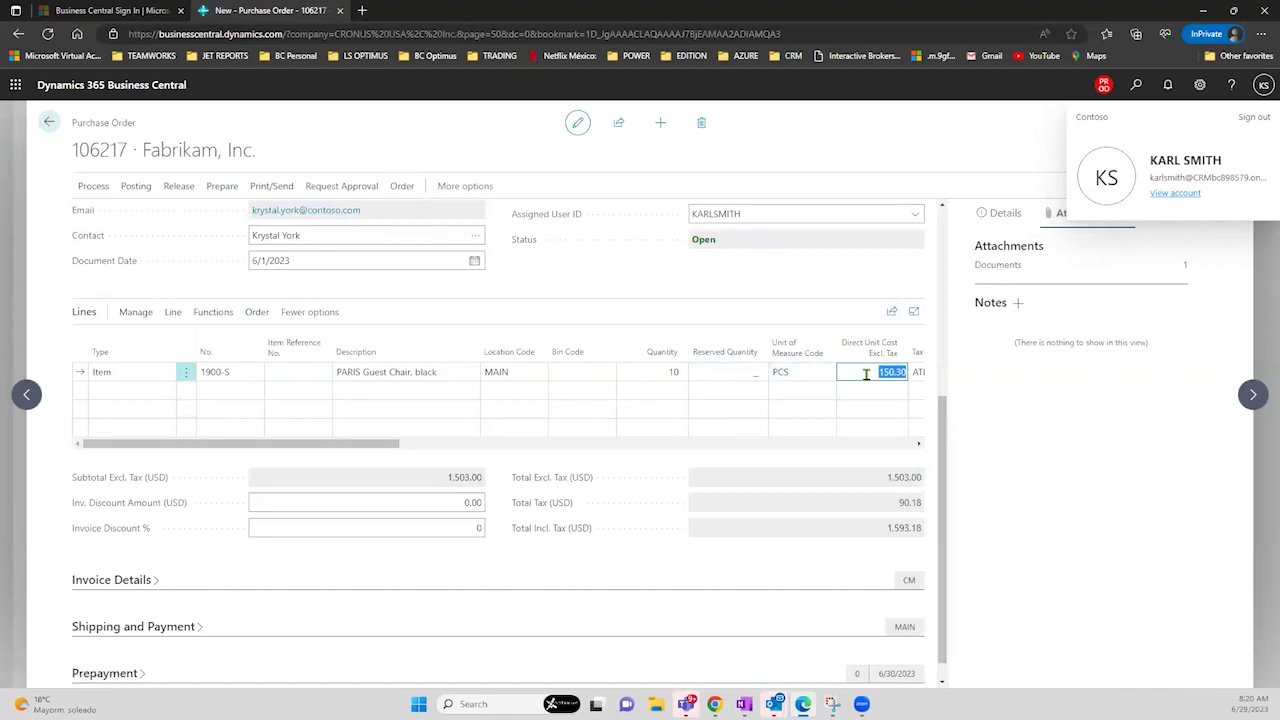
text(160)
key(Tab)
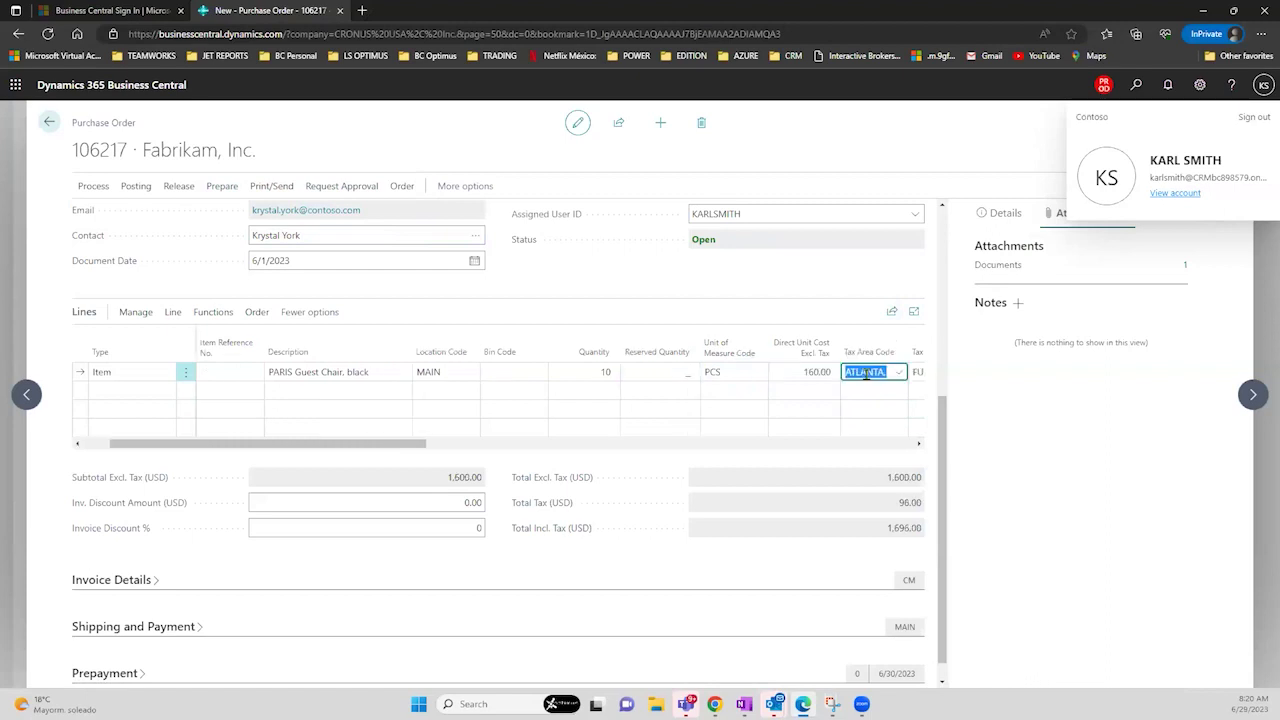
- Append '/ For Main office' to the Your Reference value
drag(941, 455, 940, 273)
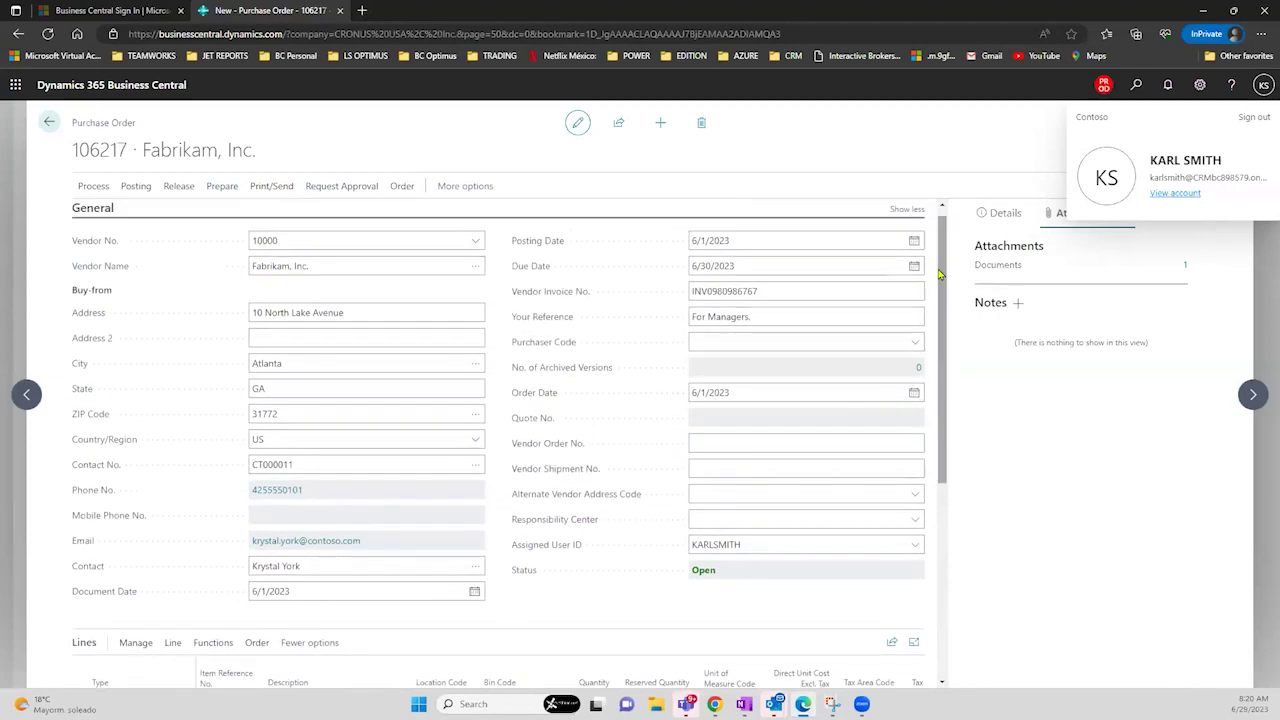
click(749, 316)
triple_click(749, 316)
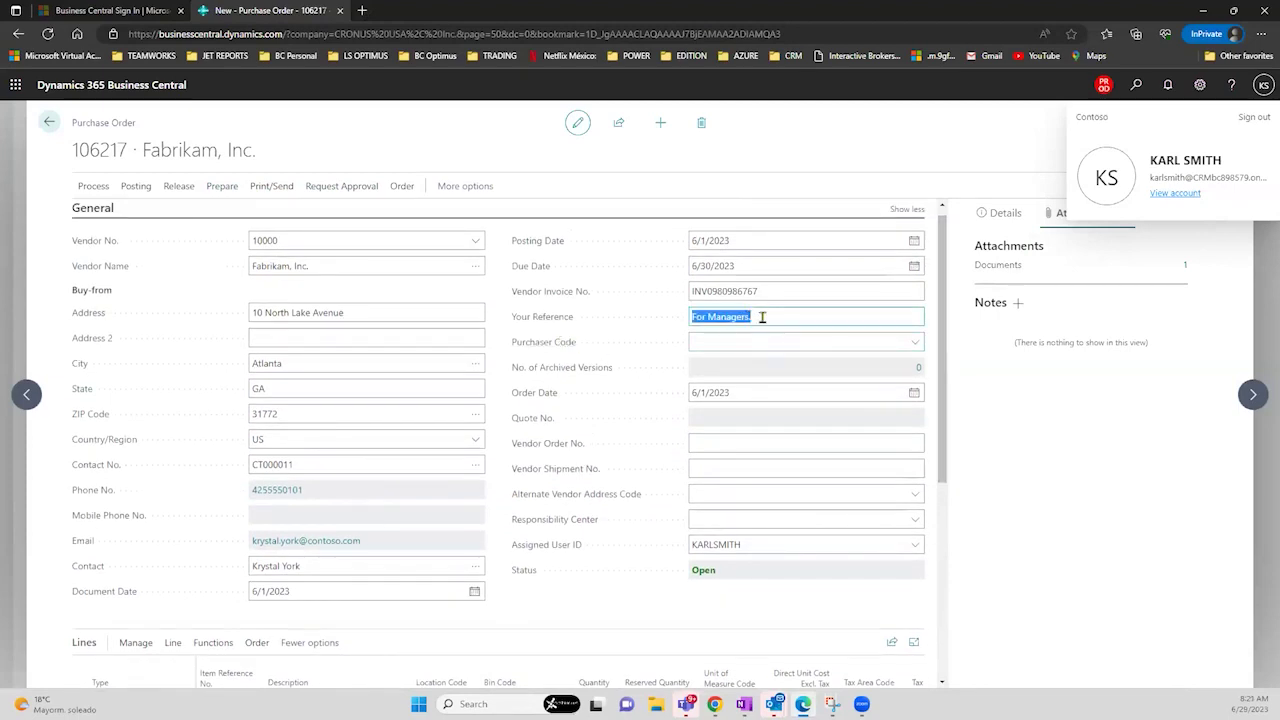
click(760, 318)
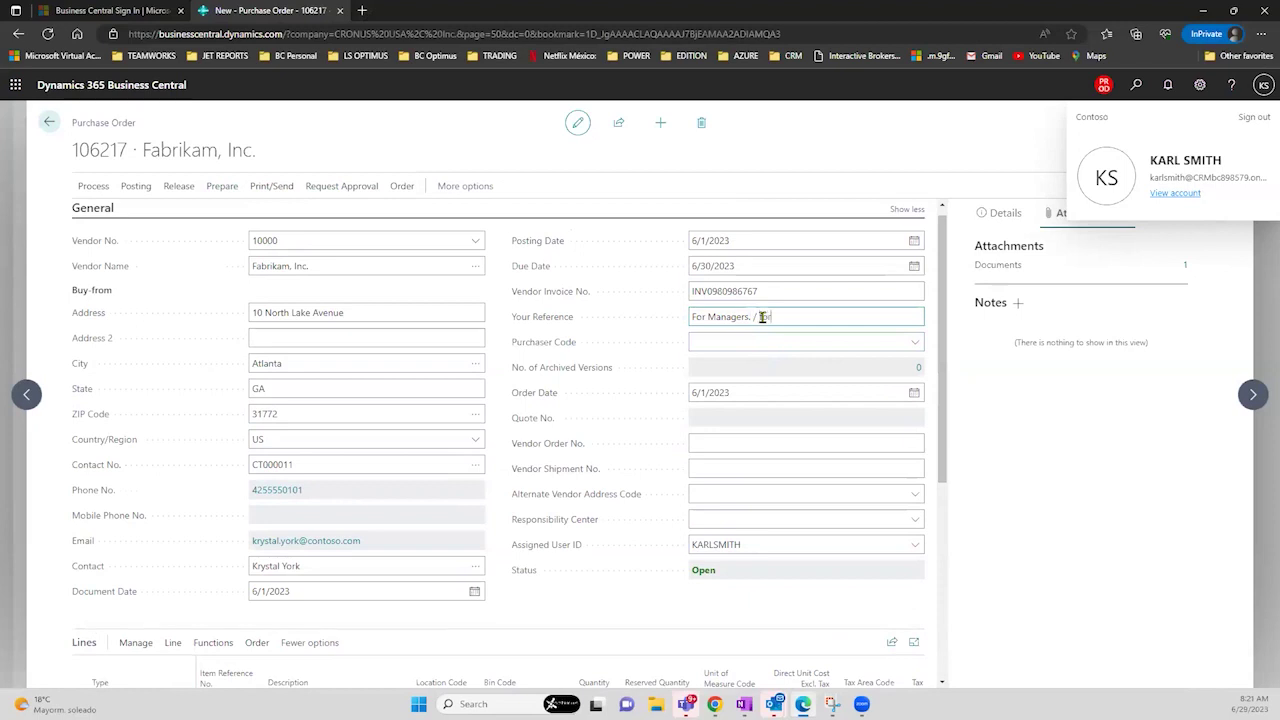
text(/ For Main office)
- Assign purchaser code BC to the order
click(769, 340)
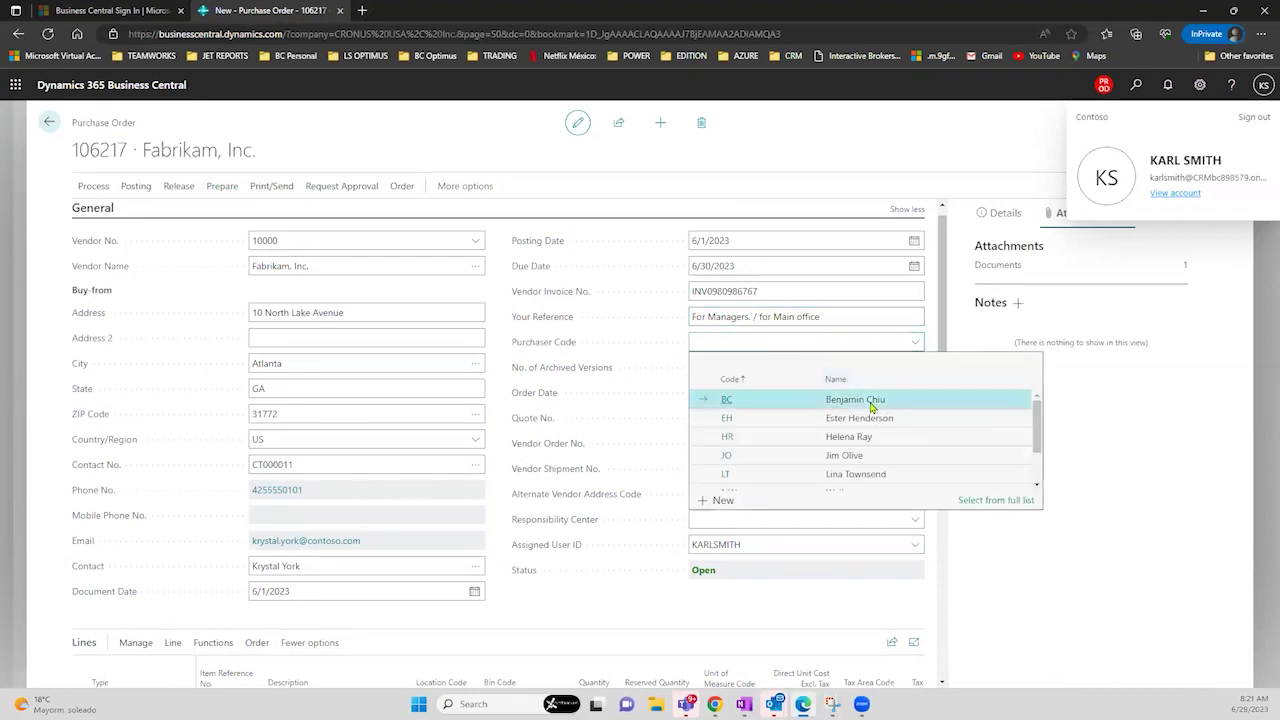
click(870, 406)
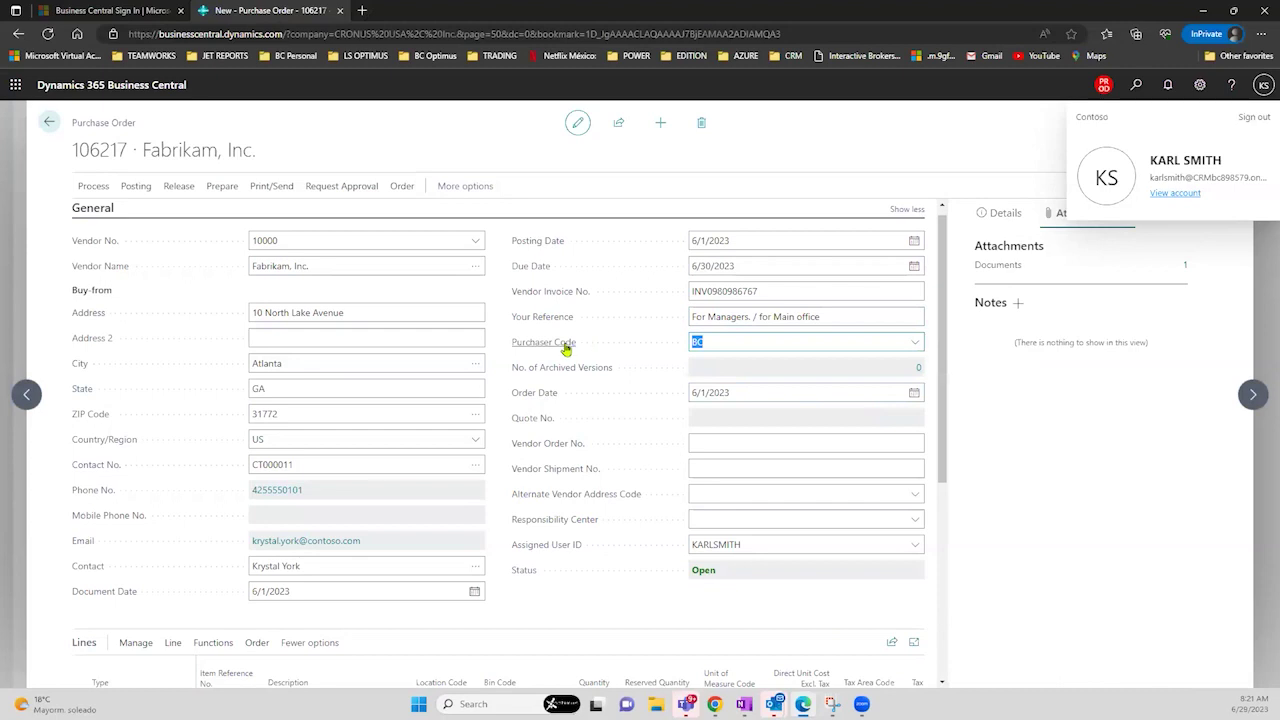
mouse_move(566, 348)
click(914, 344)
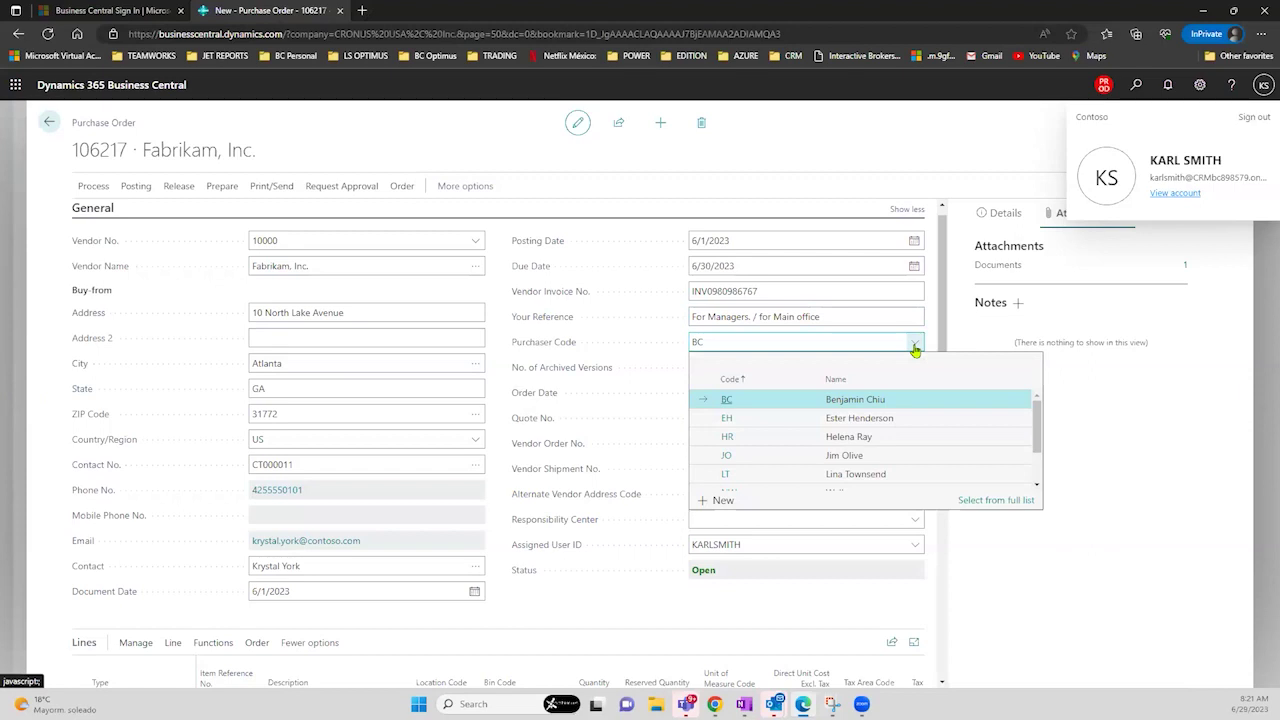
click(770, 265)
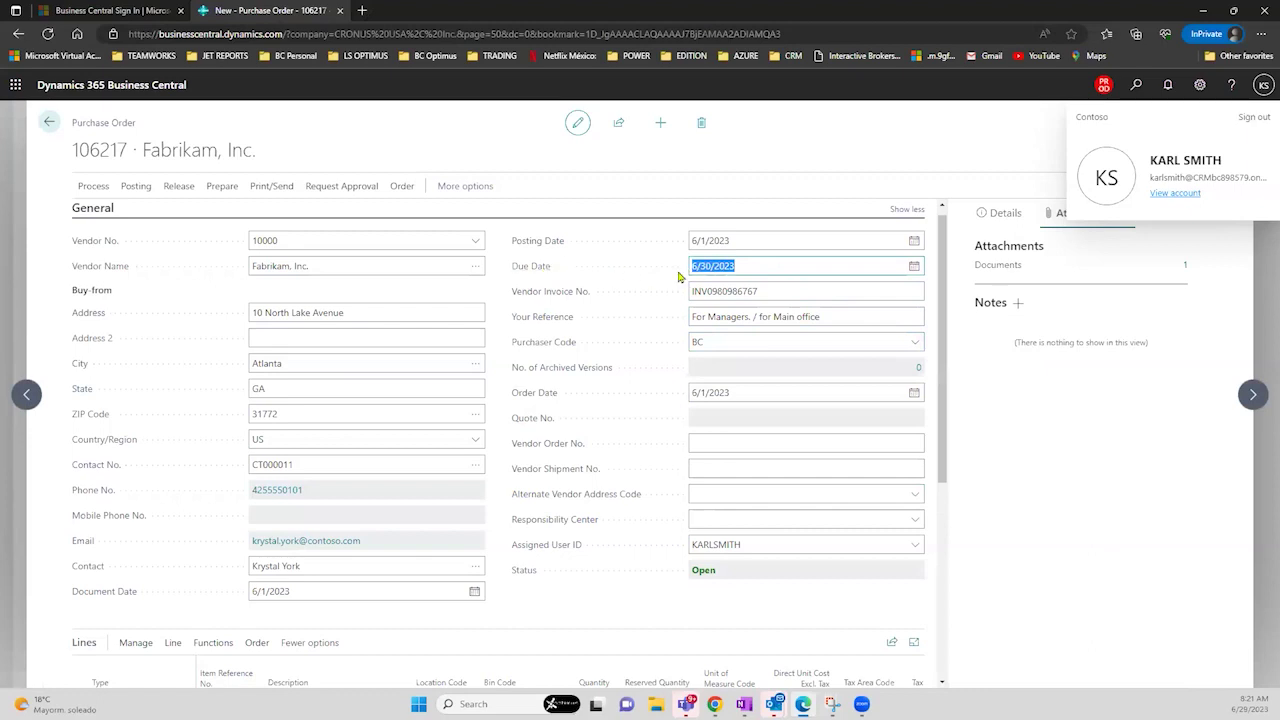
- Enter the vendor order number in Vendor Order No
drag(943, 263, 944, 329)
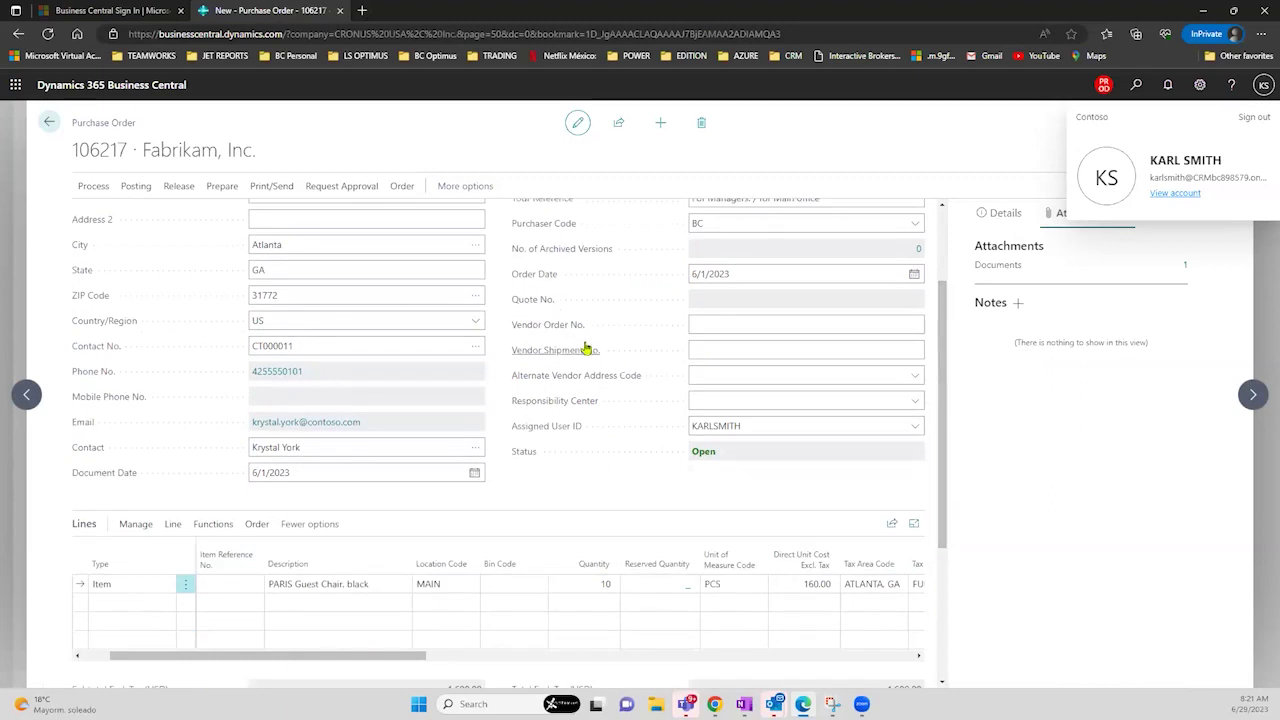
click(730, 321)
text(PO879818778)
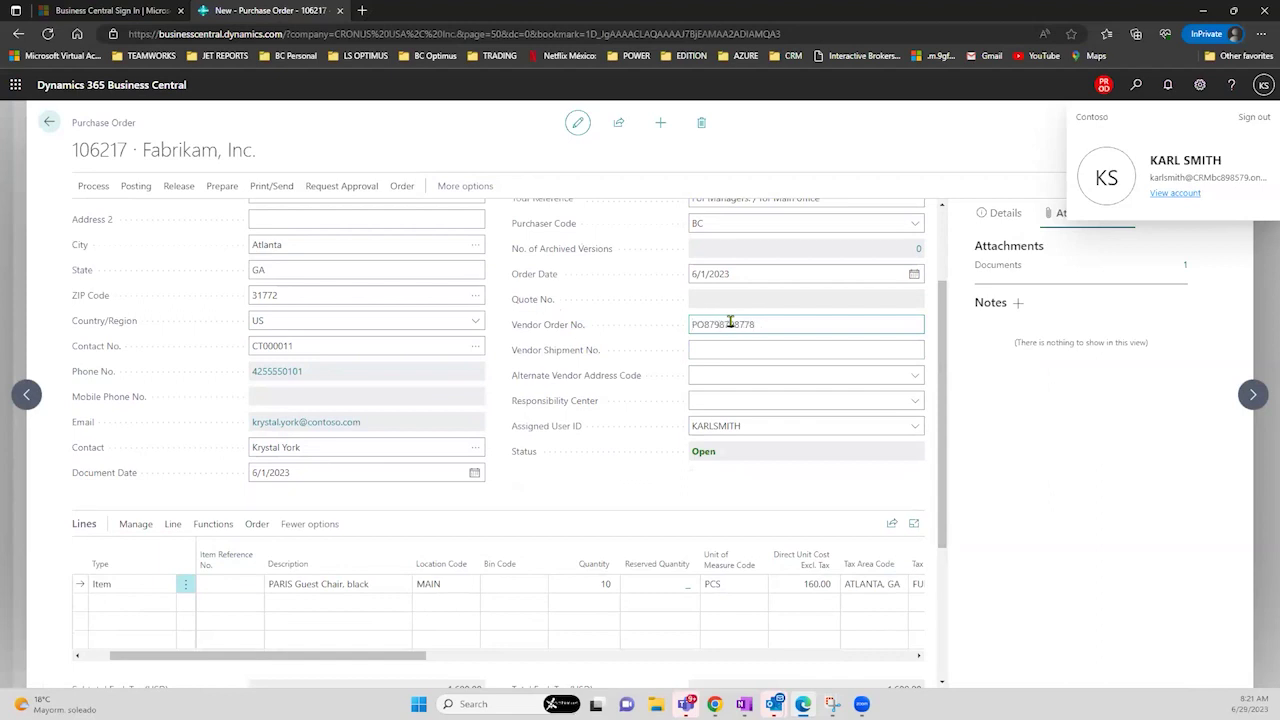
key(Tab)
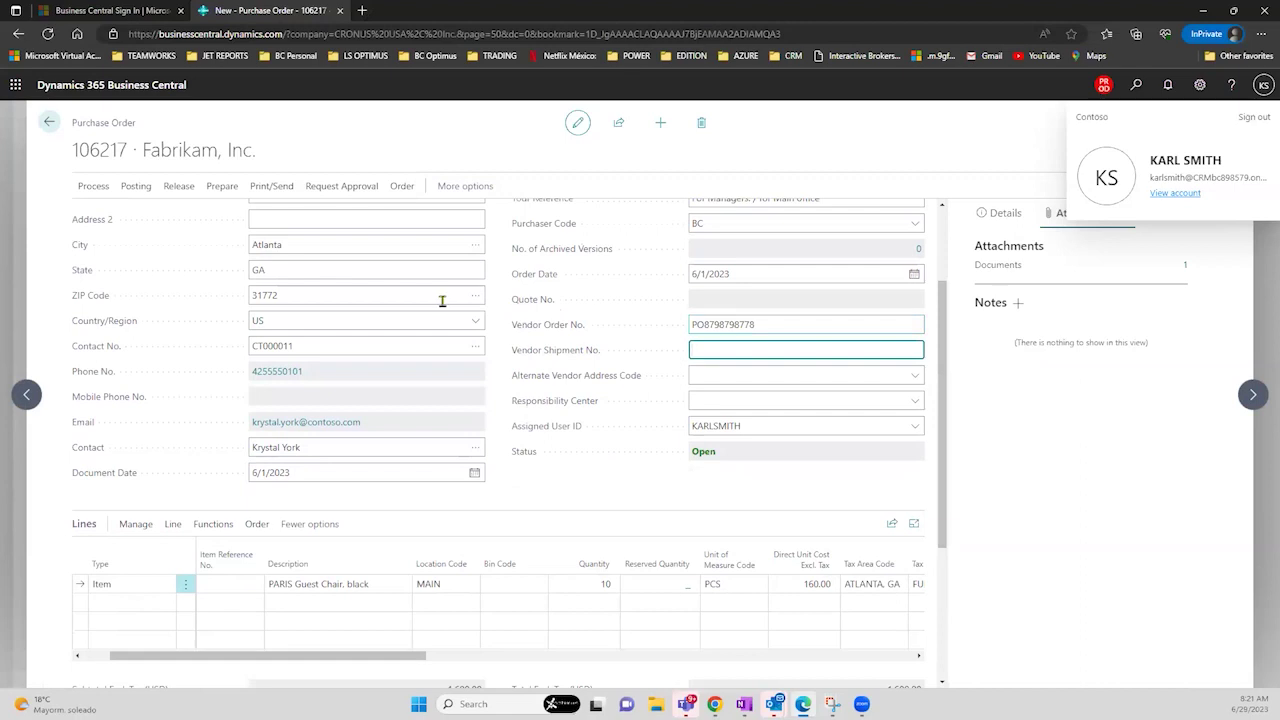
- Send revised order 106217 for approval and acknowledge the confirmation message
click(312, 190)
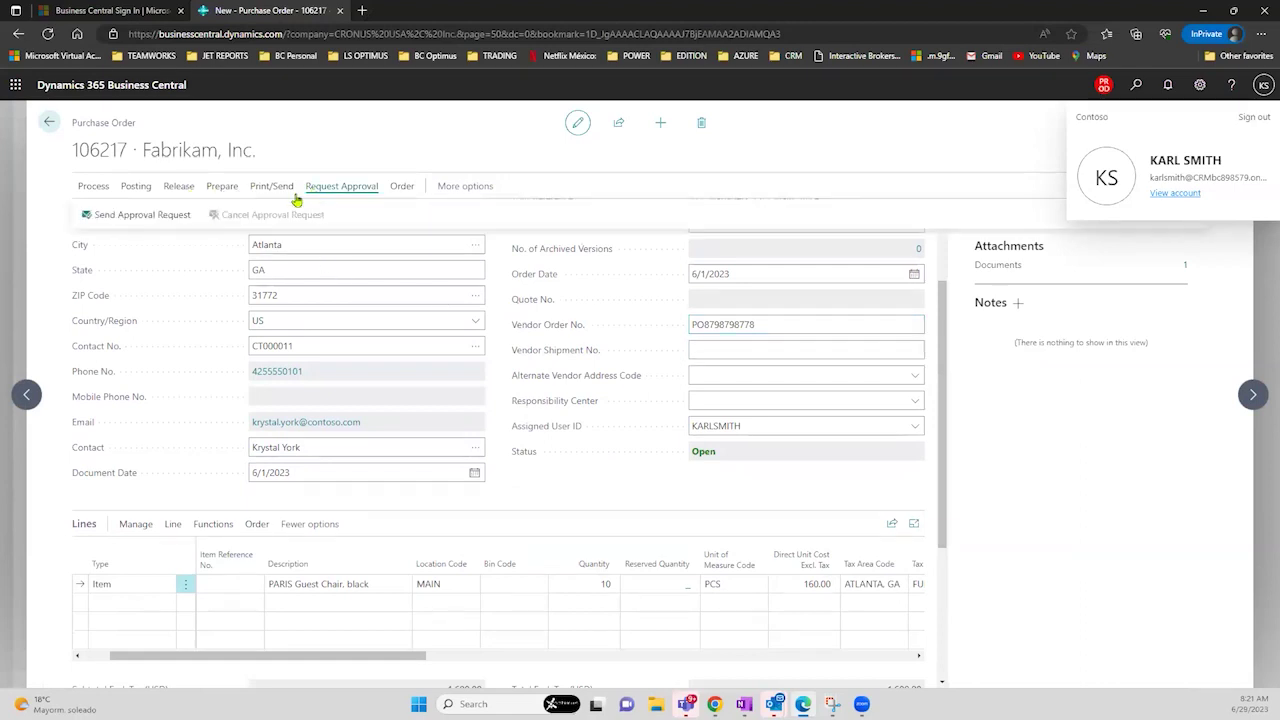
click(176, 217)
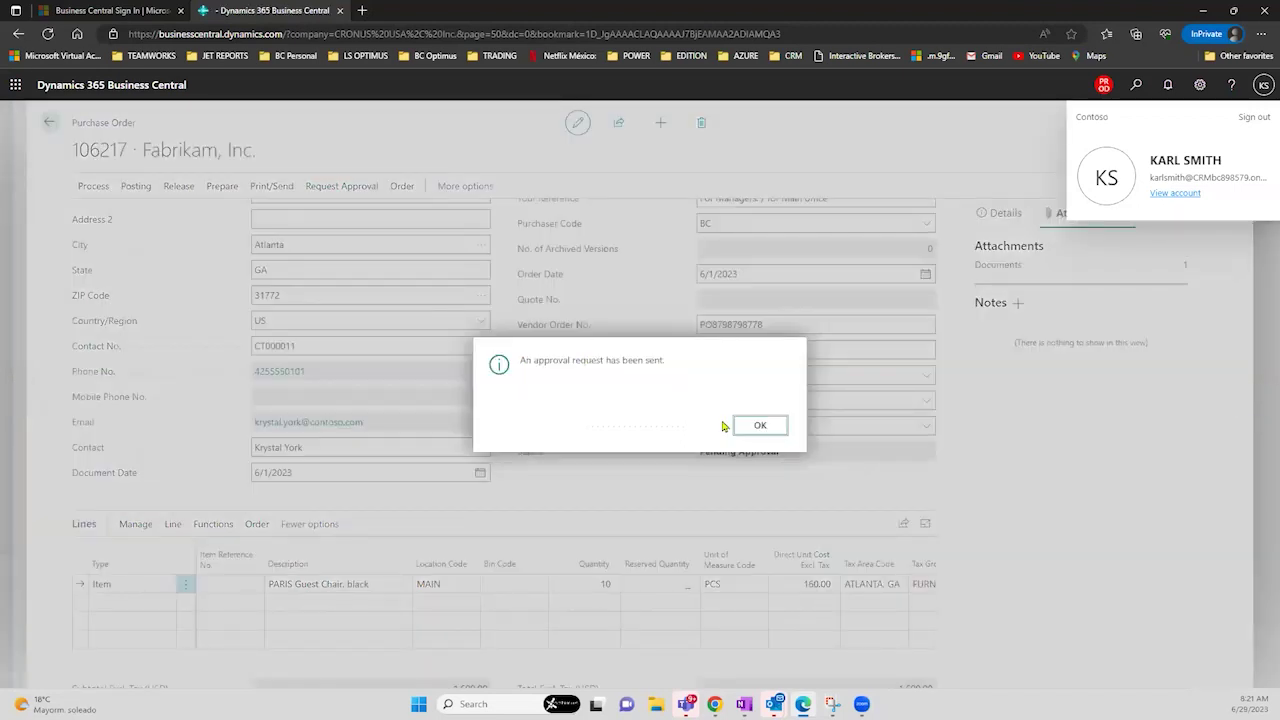
click(745, 427)
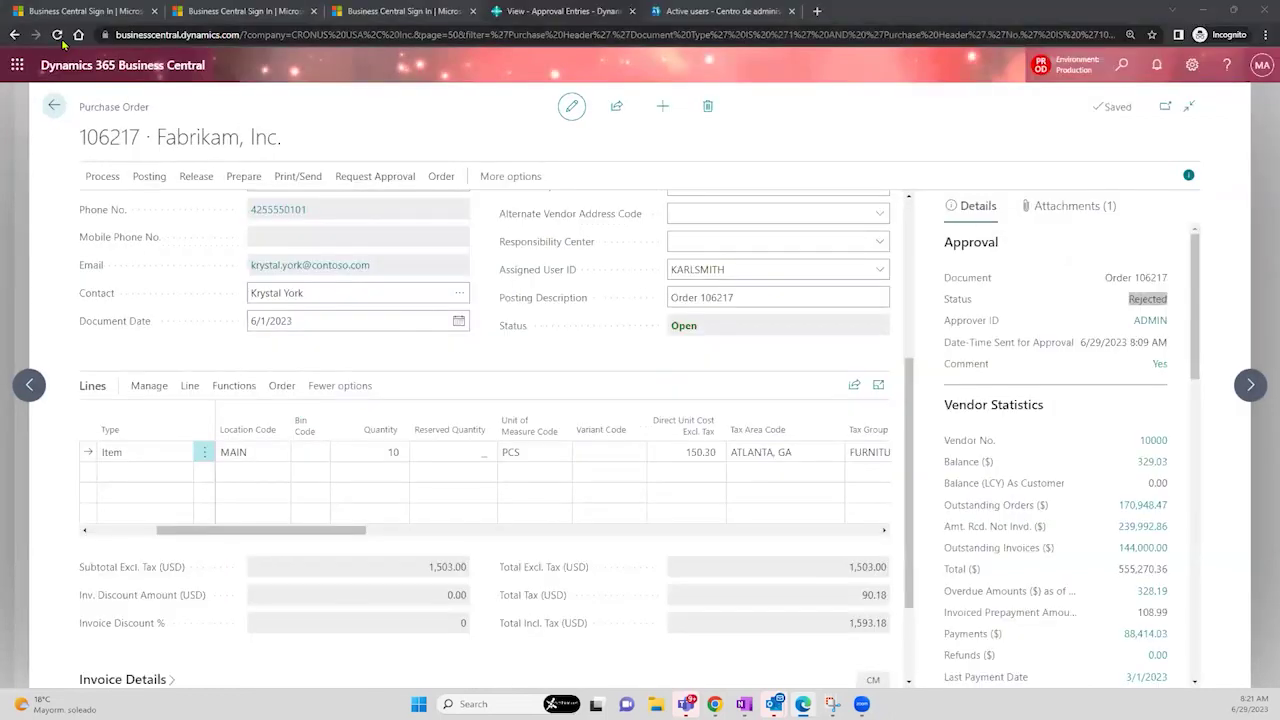
- Switch to the approver's browser window and reload the page
click(57, 38)
click(56, 38)
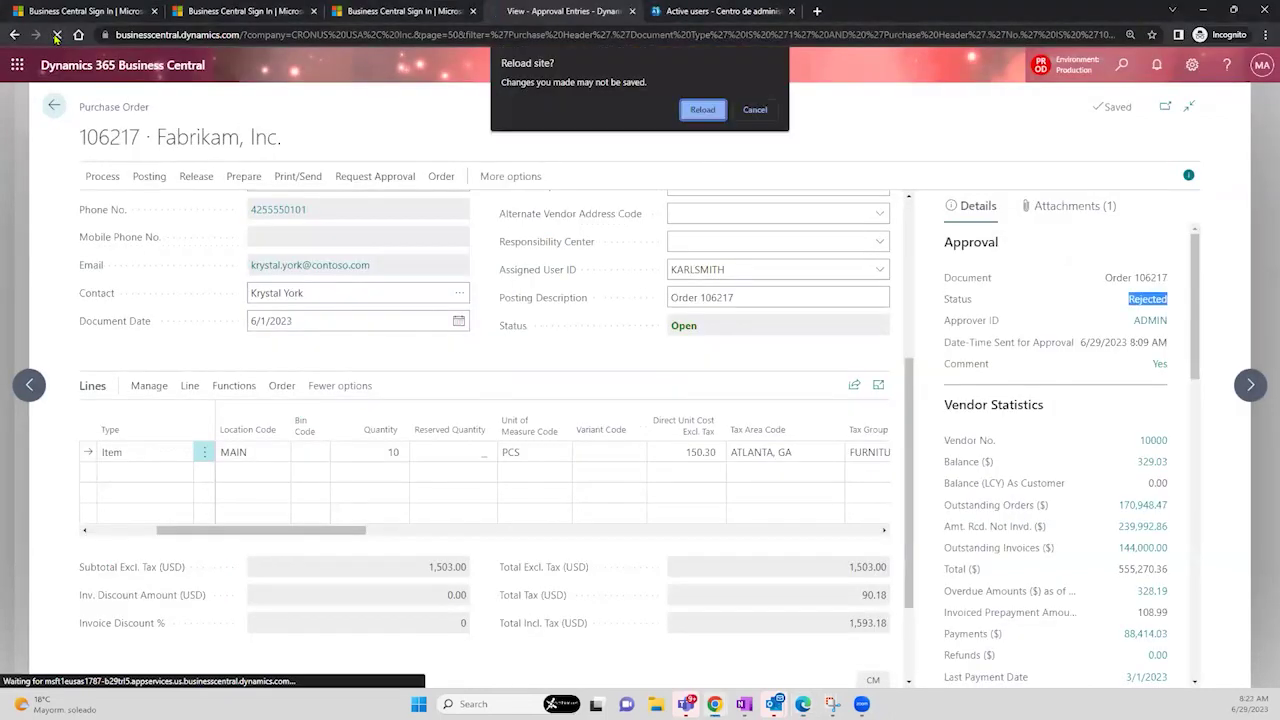
click(714, 114)
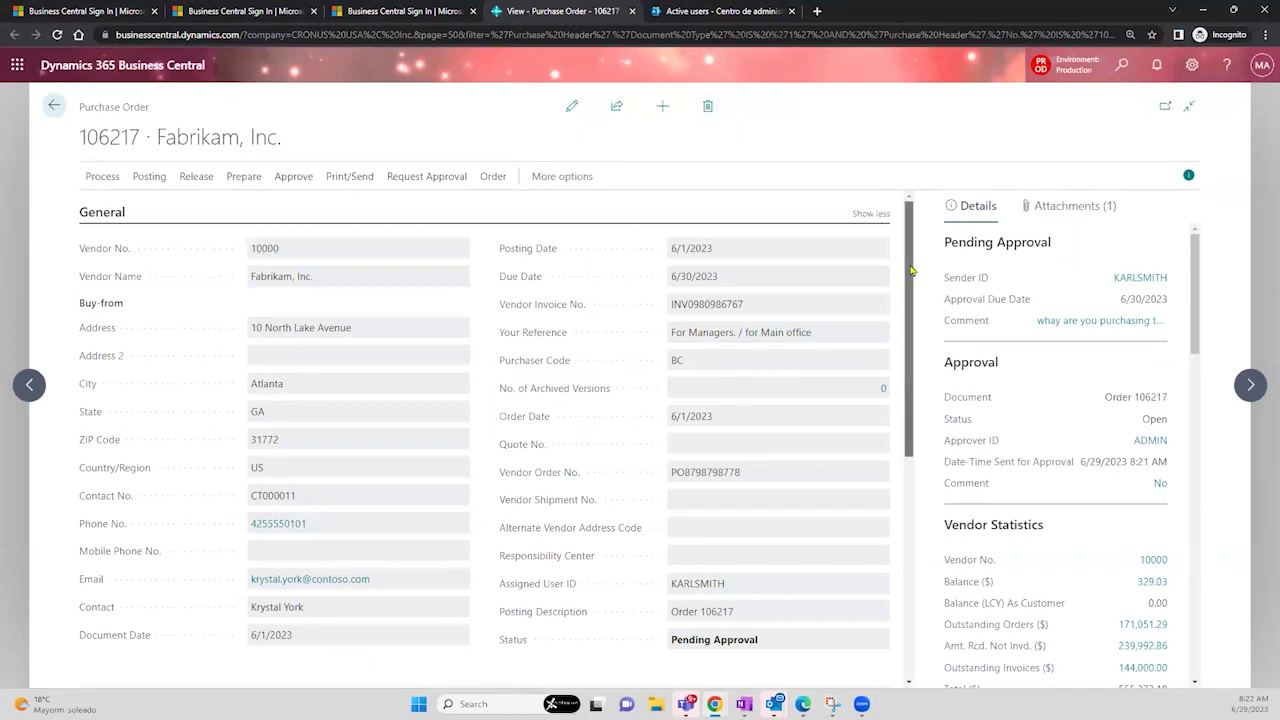
- Review the revised totals of 1,600.00 and 1,696.00, then bring up the approval actions
scroll(911, 270, down, 2)
scroll(918, 370, down, 3)
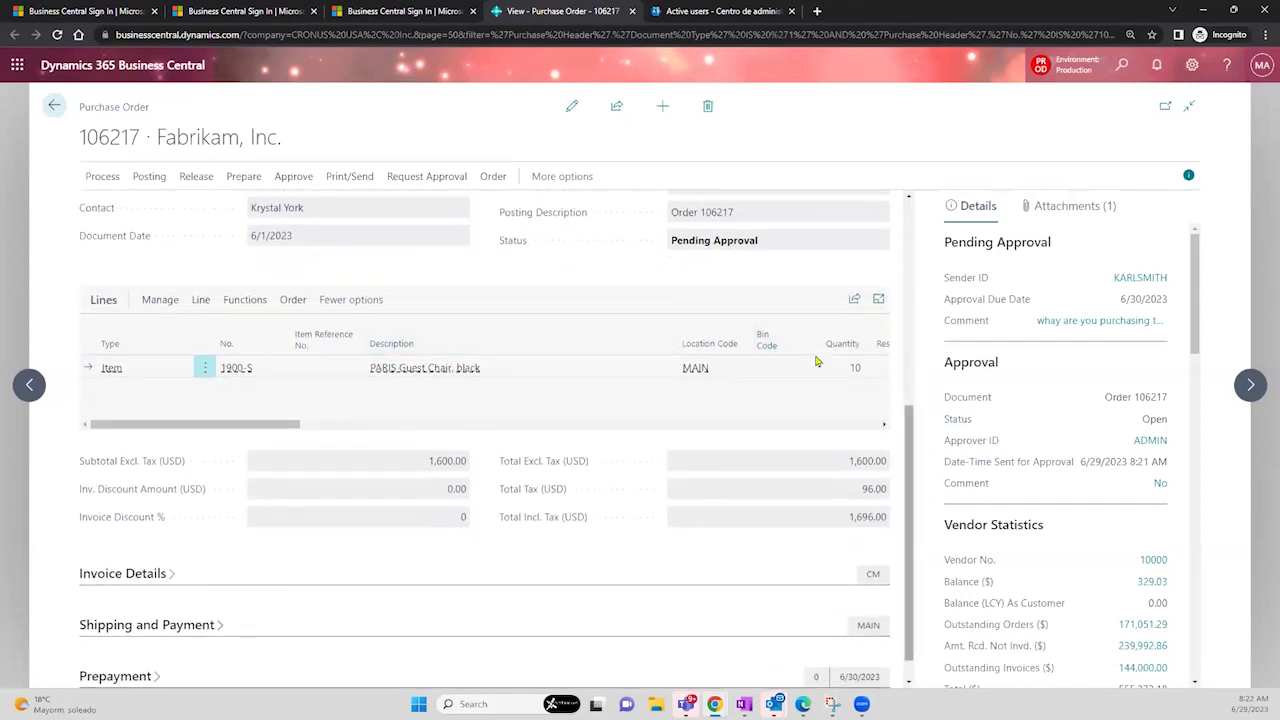
drag(672, 246, 762, 253)
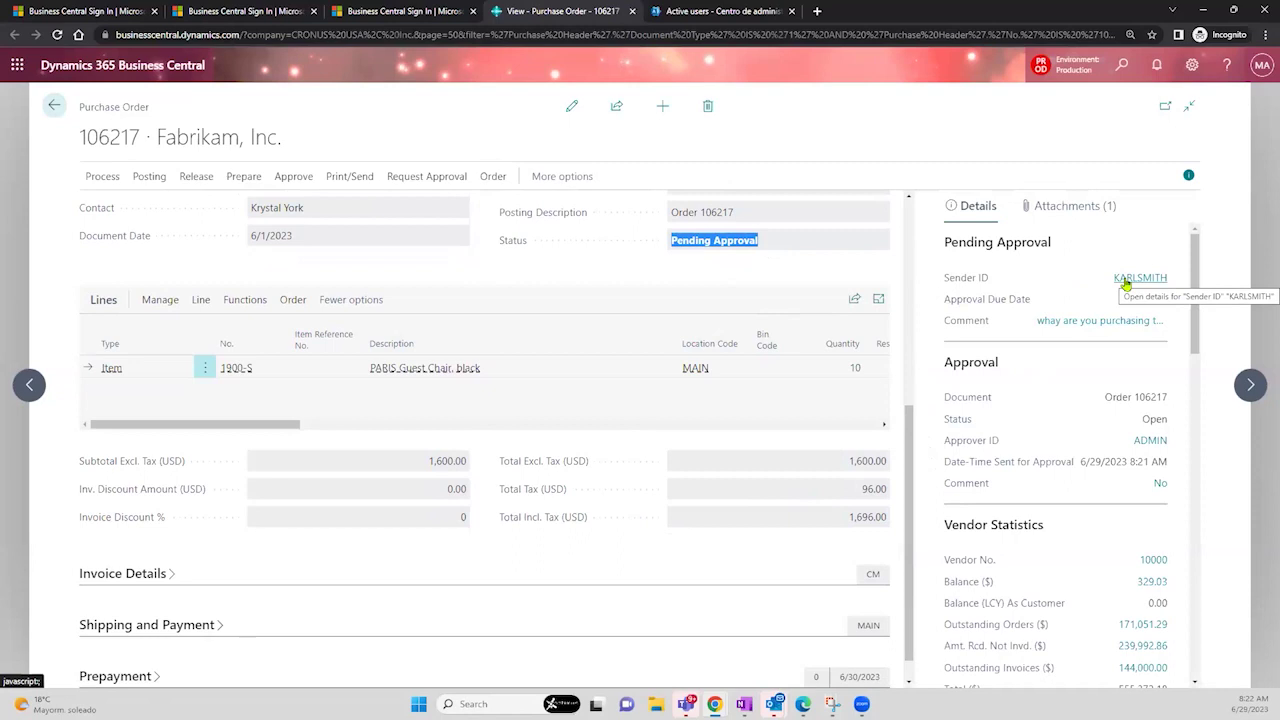
drag(911, 467, 884, 234)
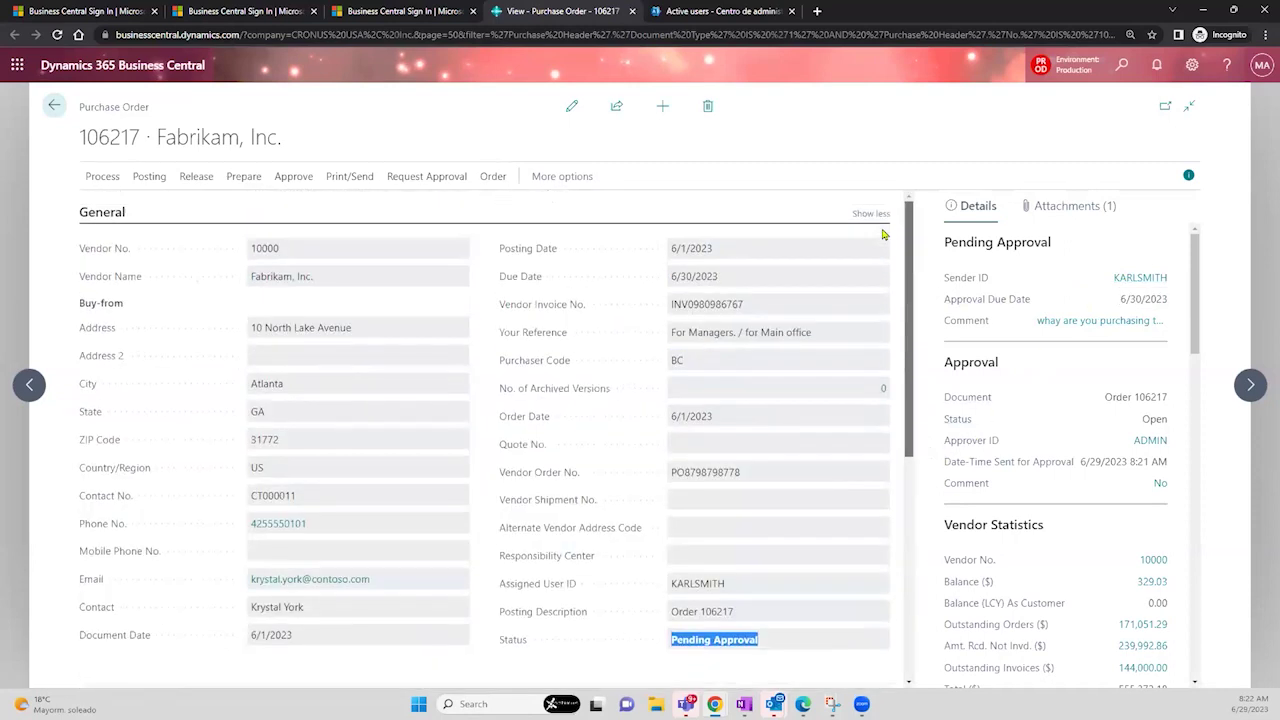
click(258, 180)
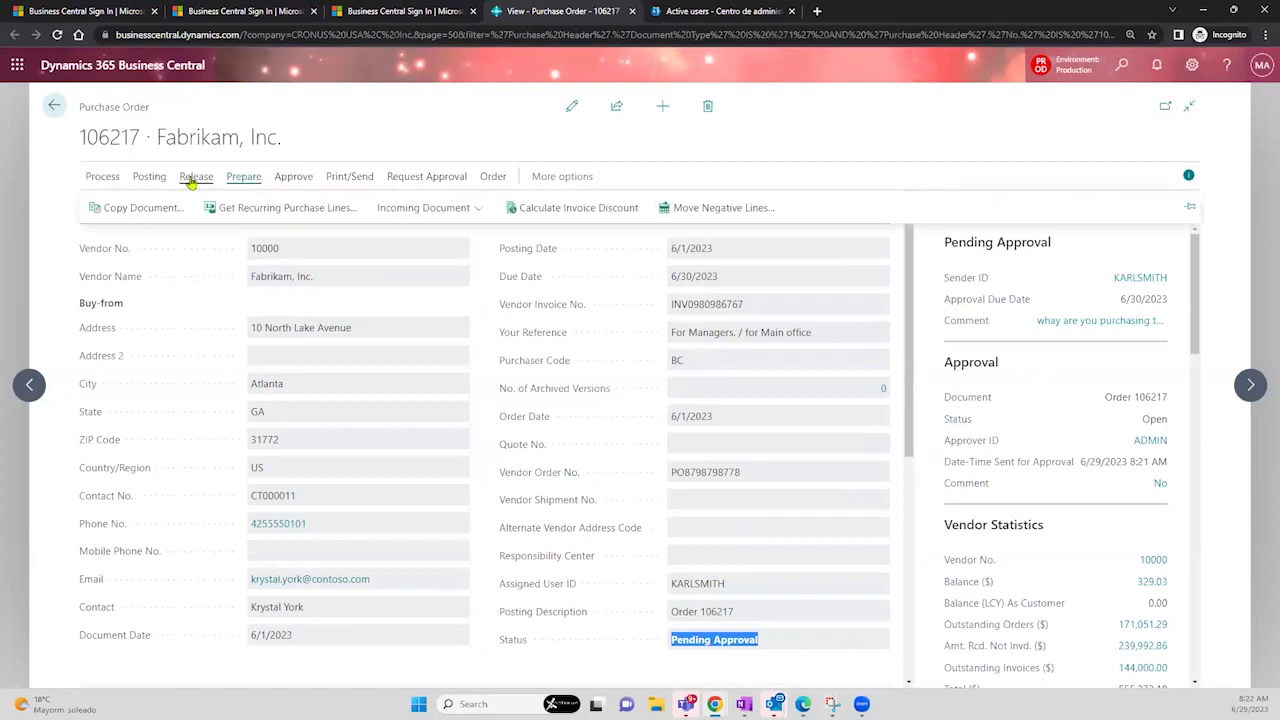
click(290, 178)
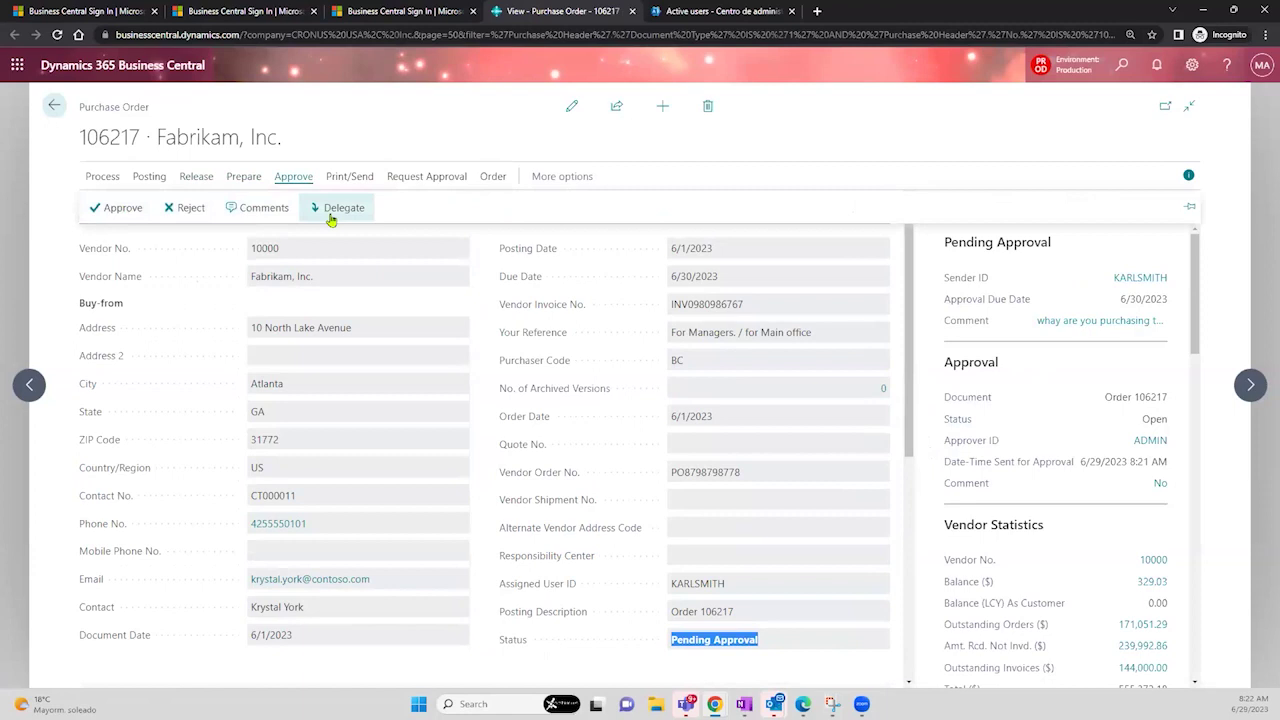
- Approve order 106217, point out its Approved status, and return to the home page
click(115, 208)
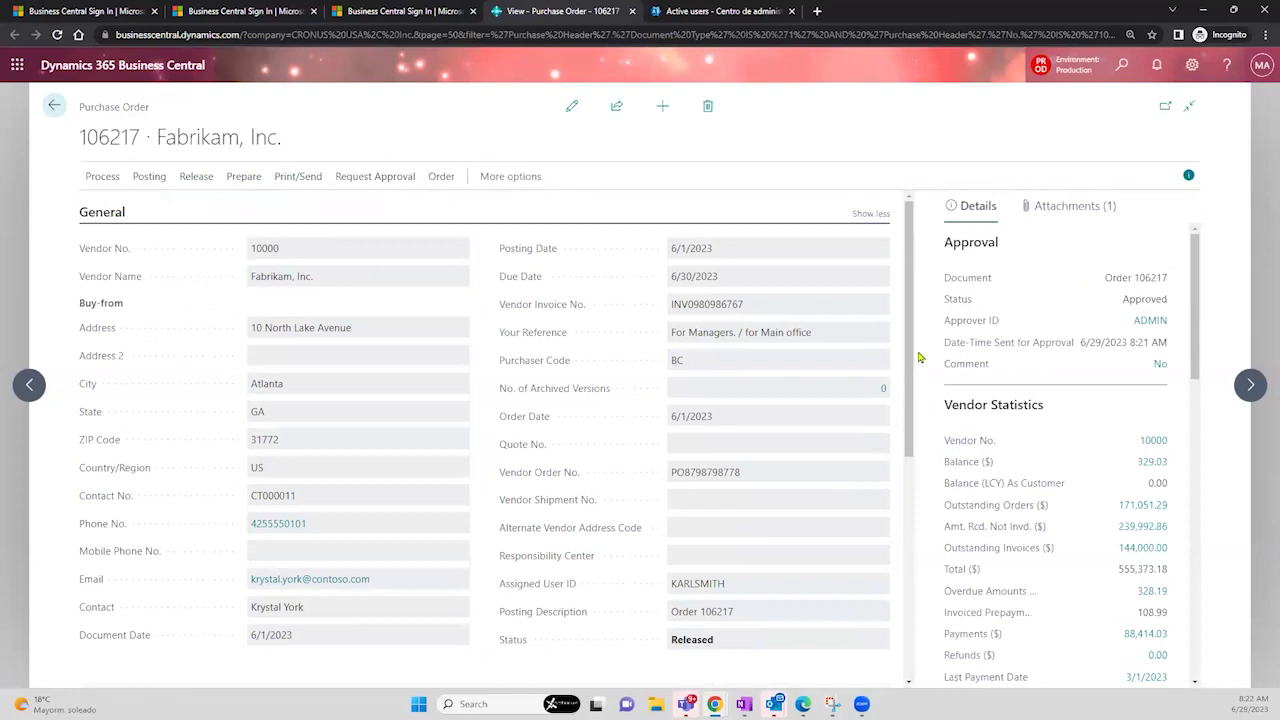
drag(1123, 300, 1169, 307)
click(62, 111)
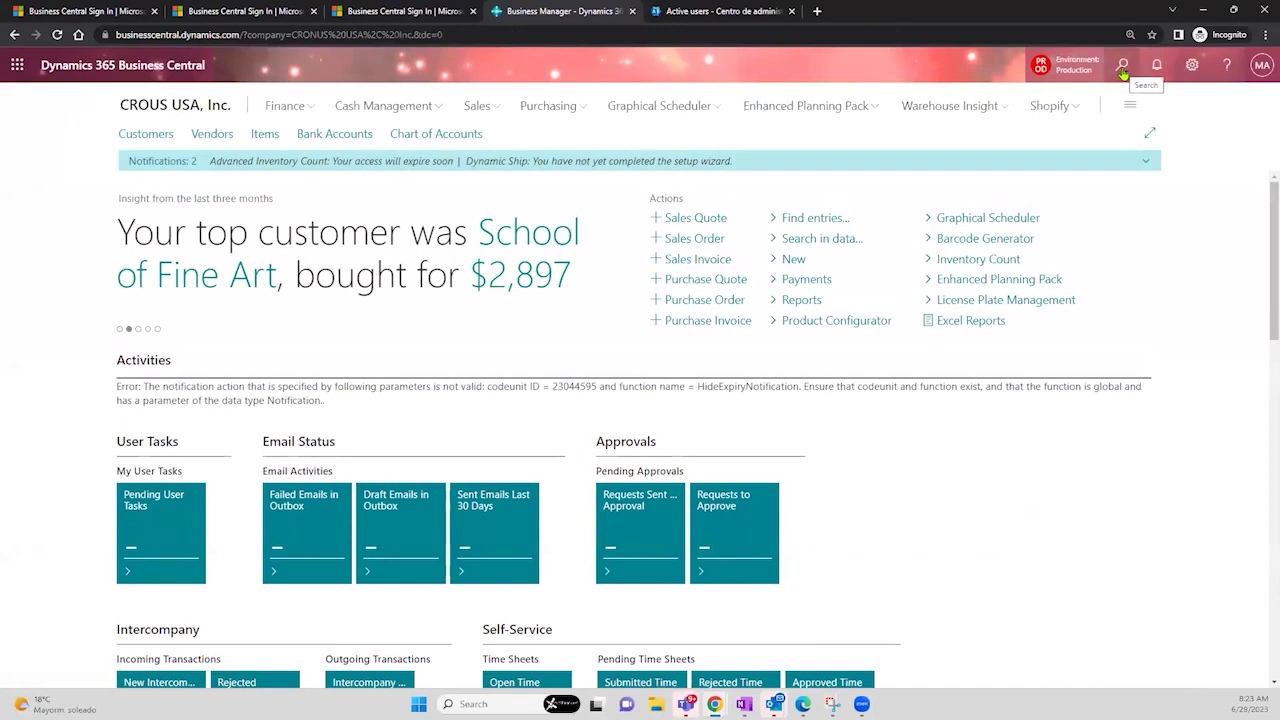
- Search for 'workflow template' and open the Workflow Templates page
click(1122, 66)
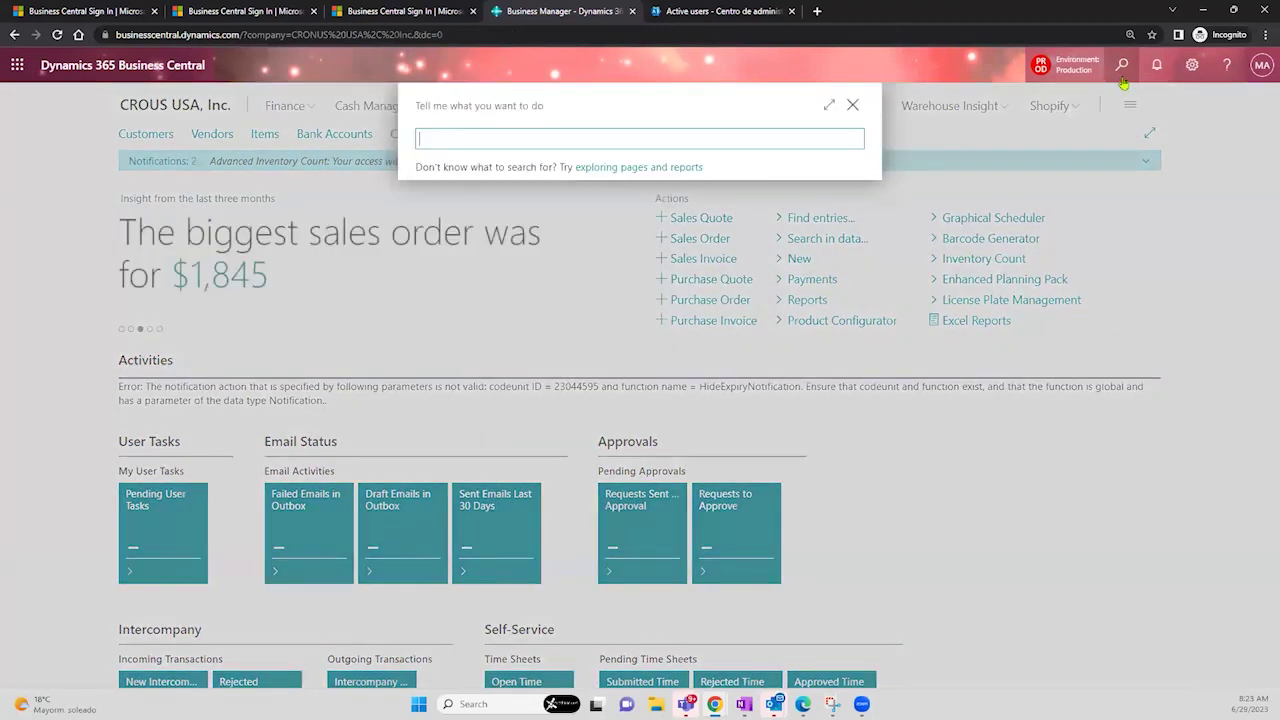
text(work)
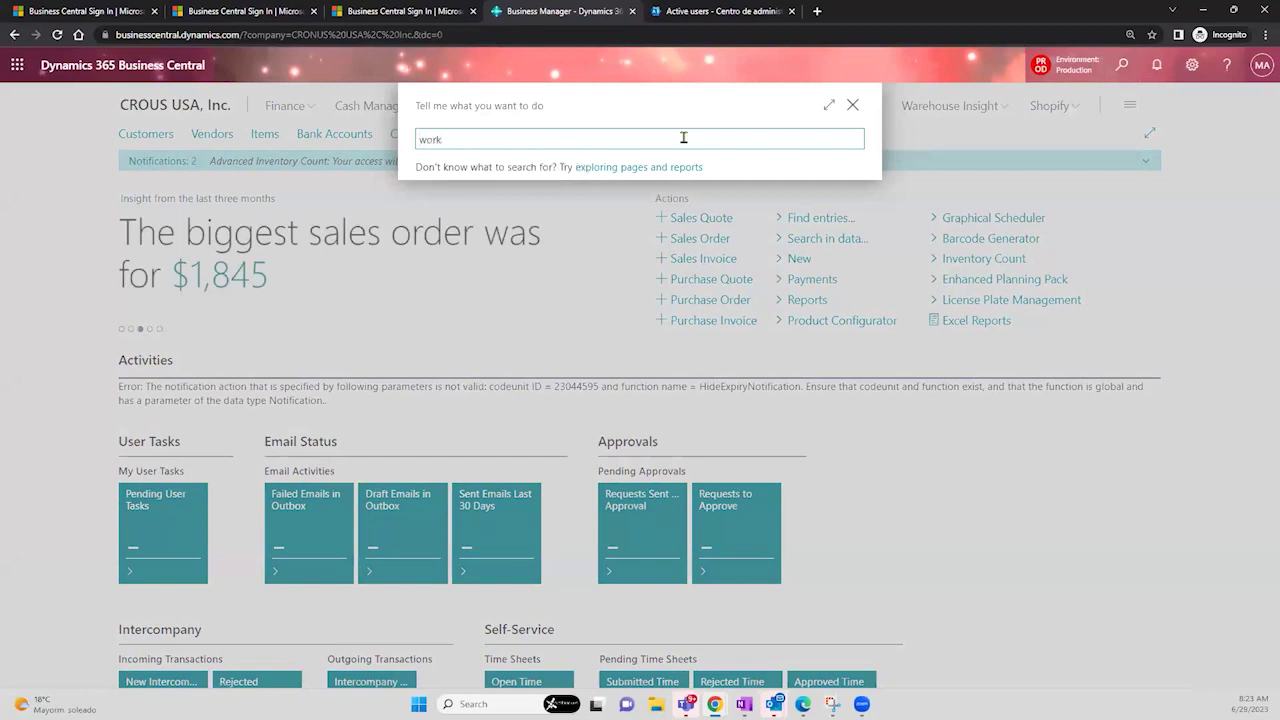
text(flow template)
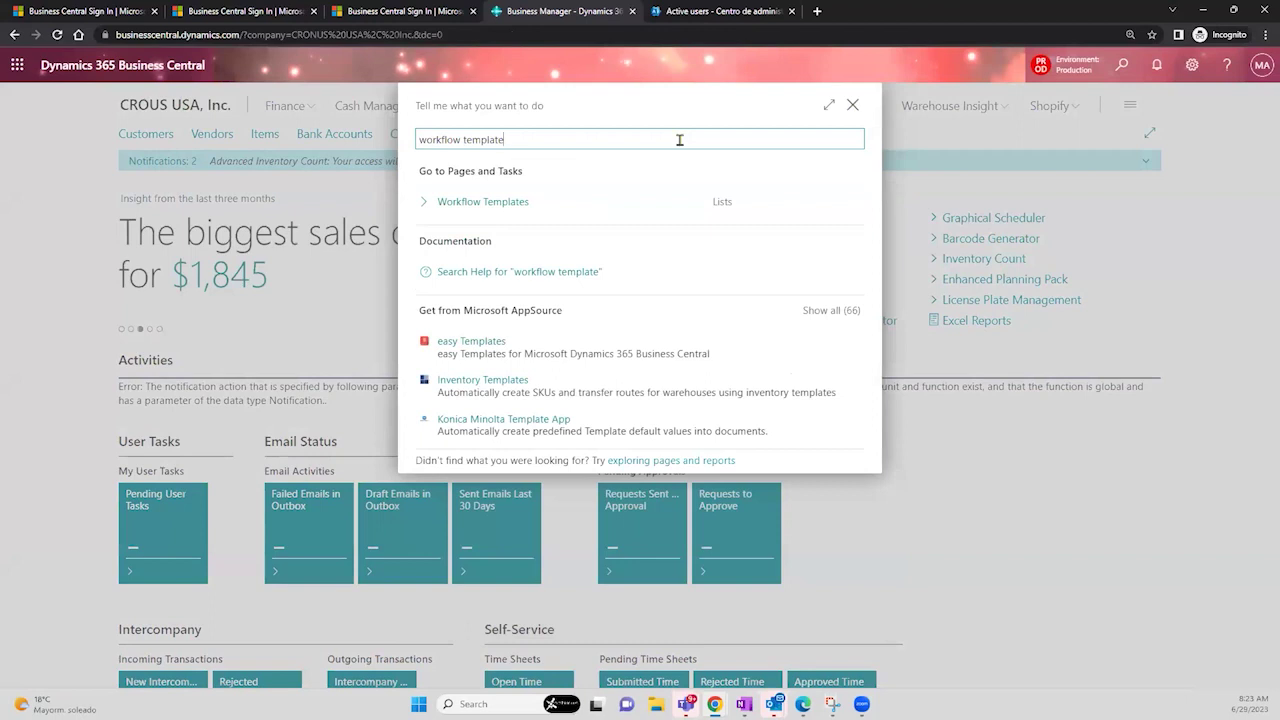
click(490, 204)
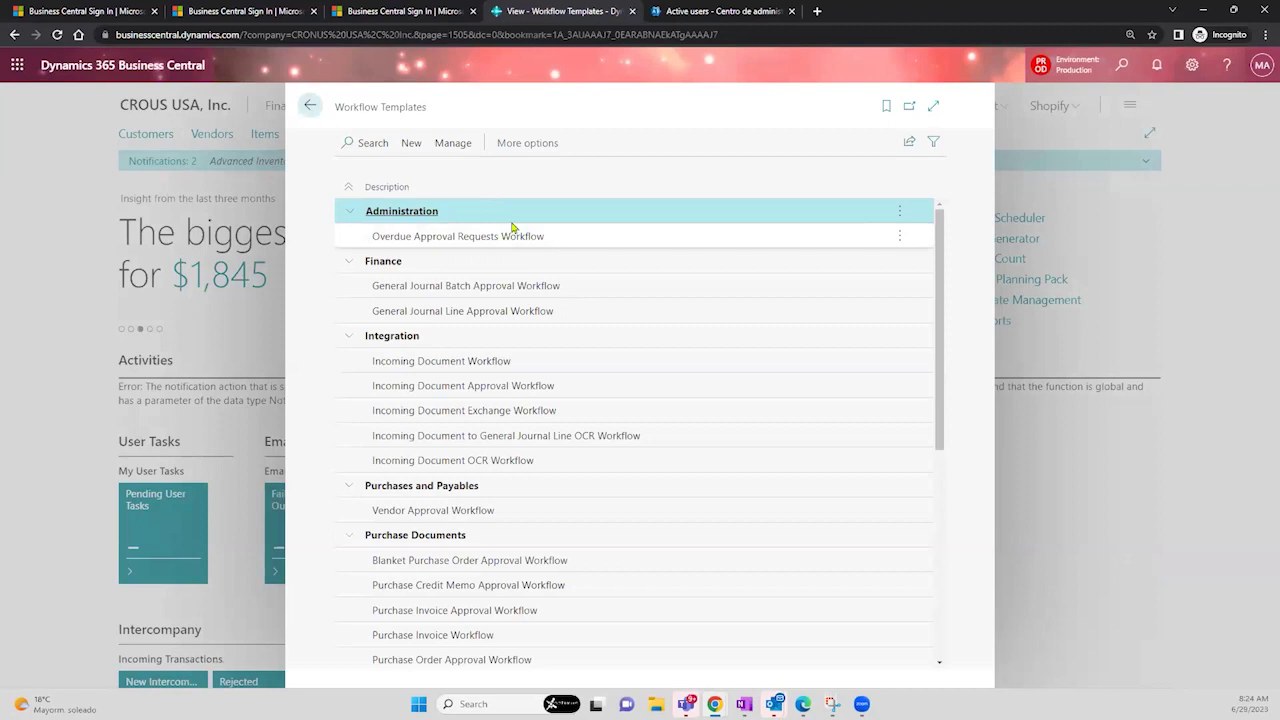
drag(431, 117, 336, 113)
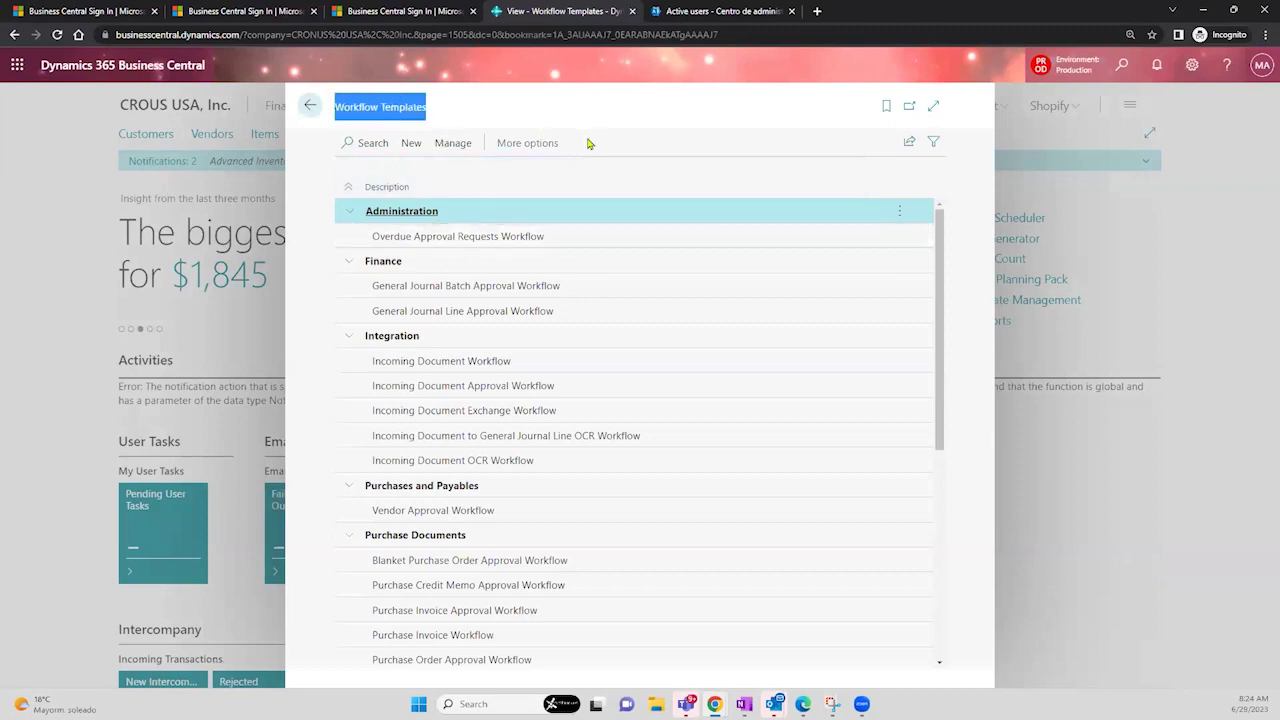
click(605, 241)
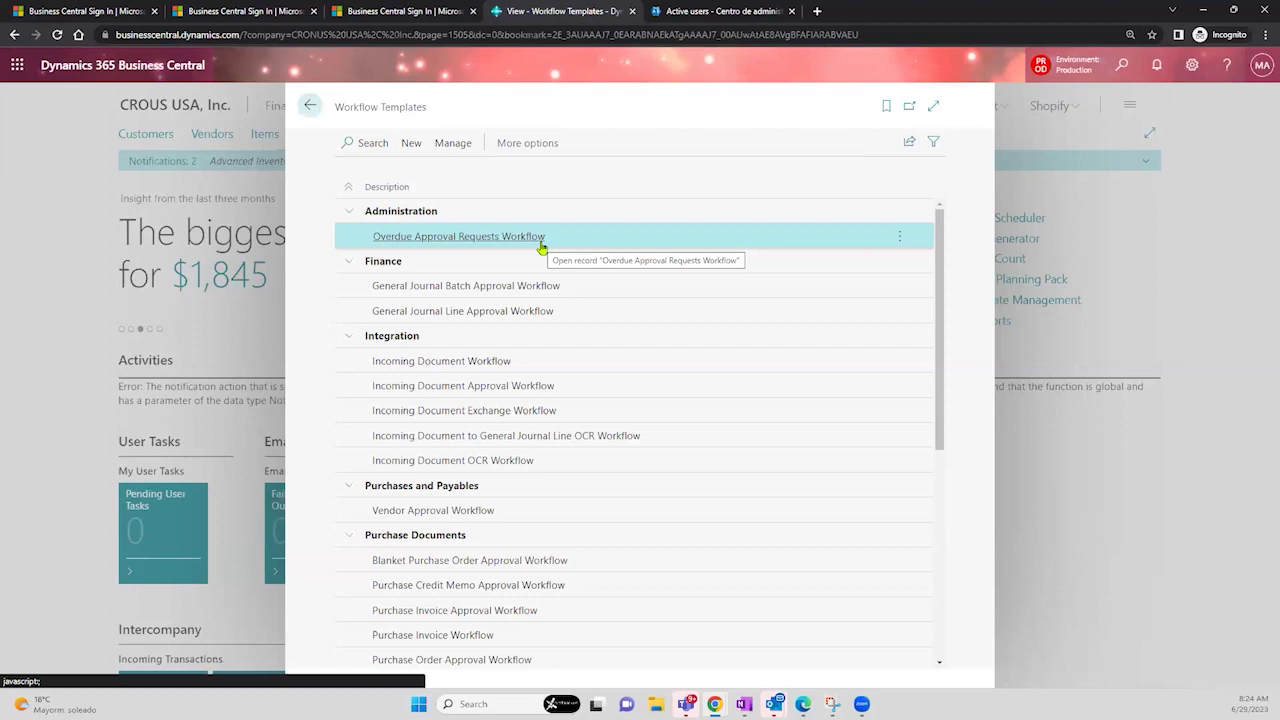
click(612, 288)
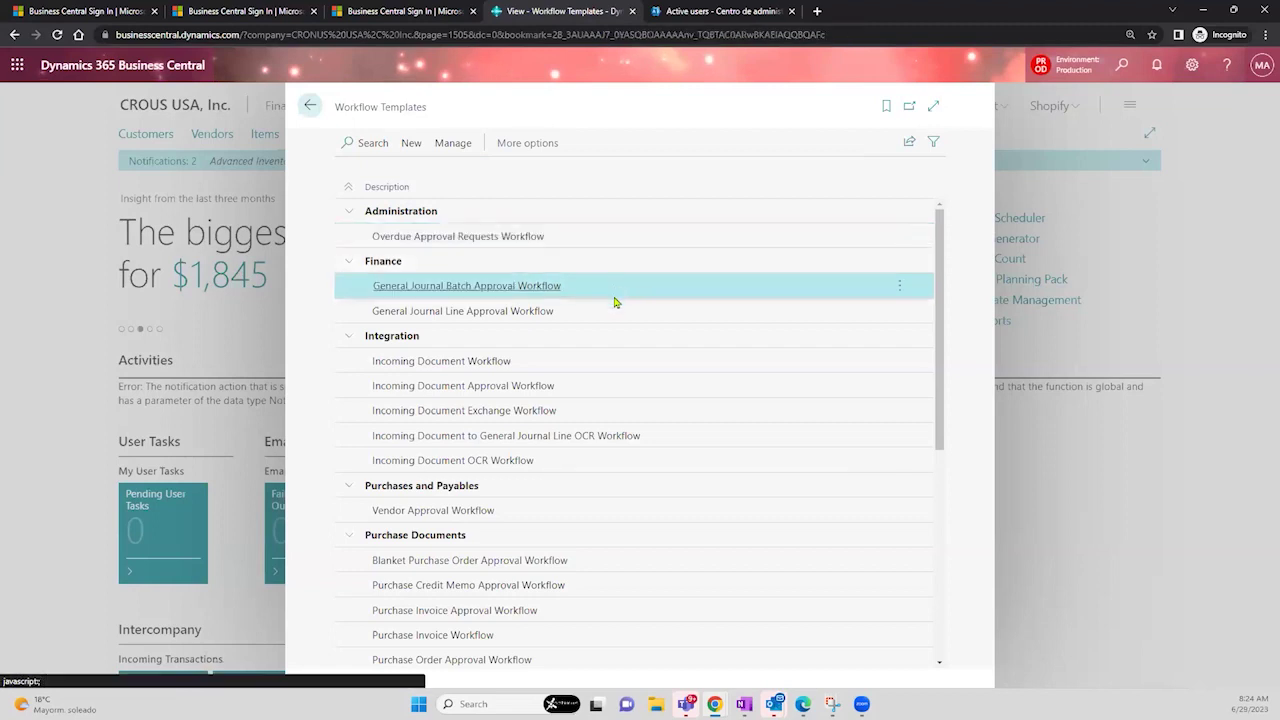
click(614, 309)
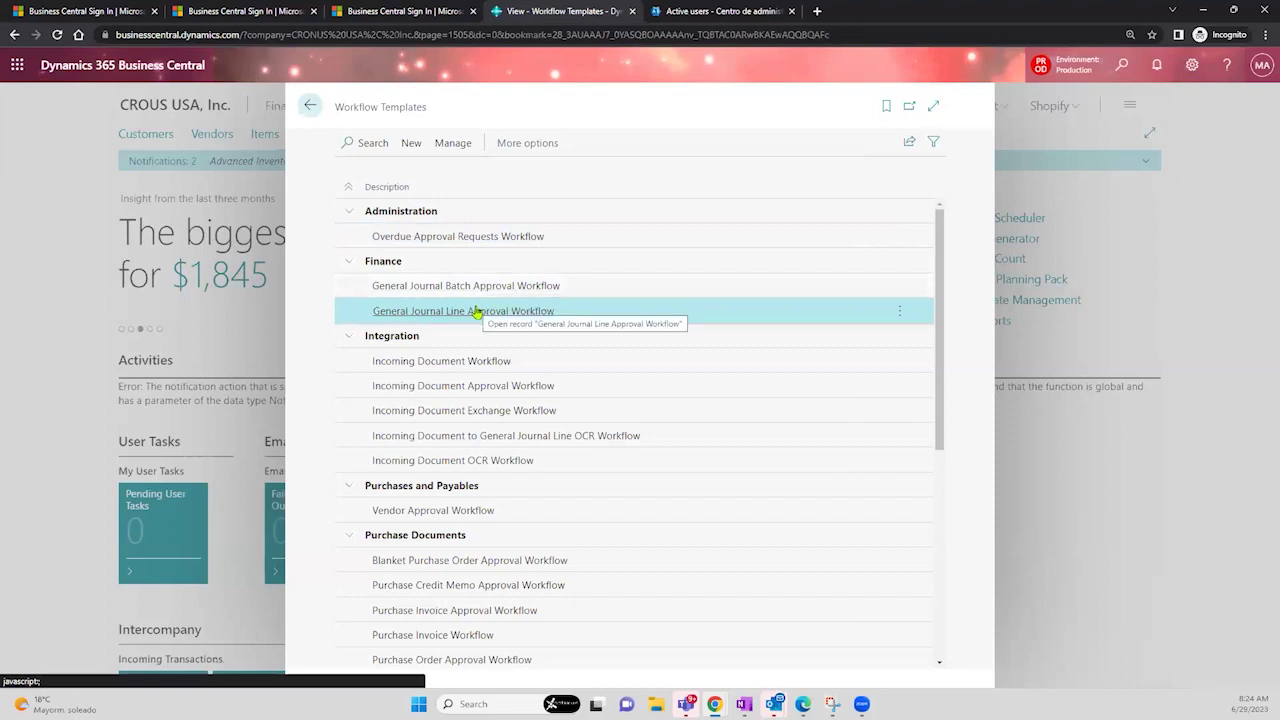
click(607, 296)
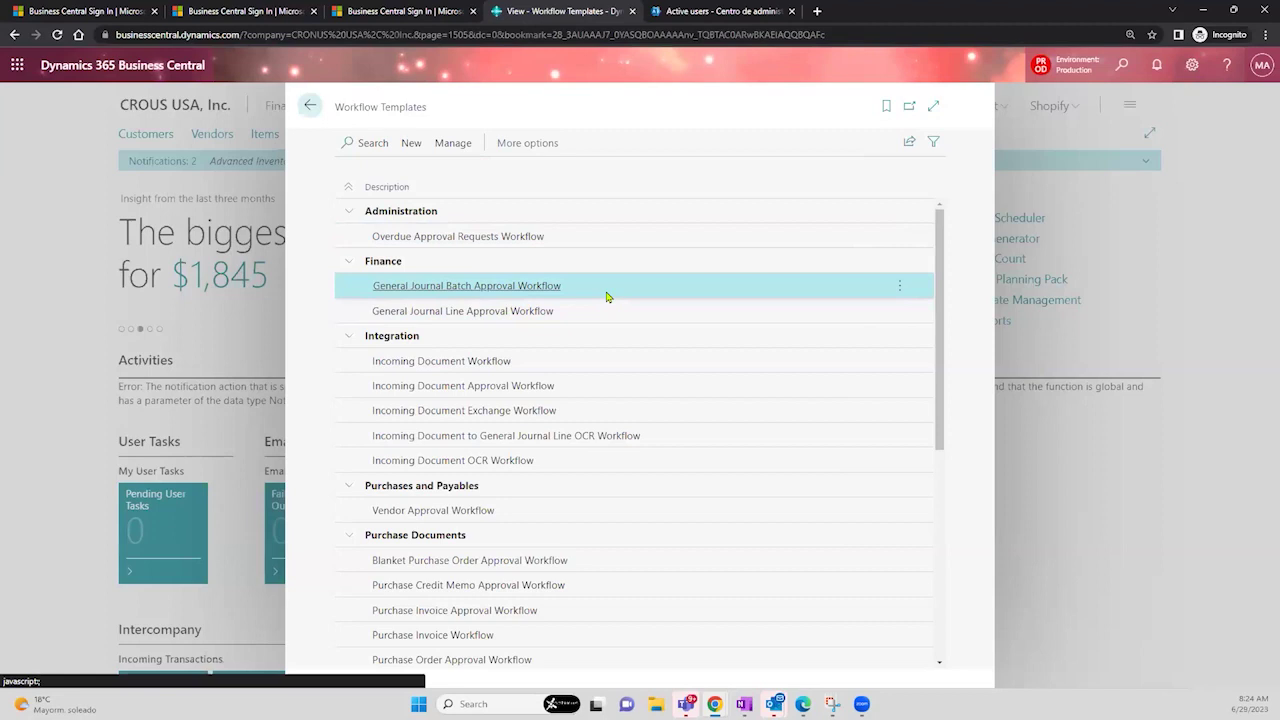
click(607, 313)
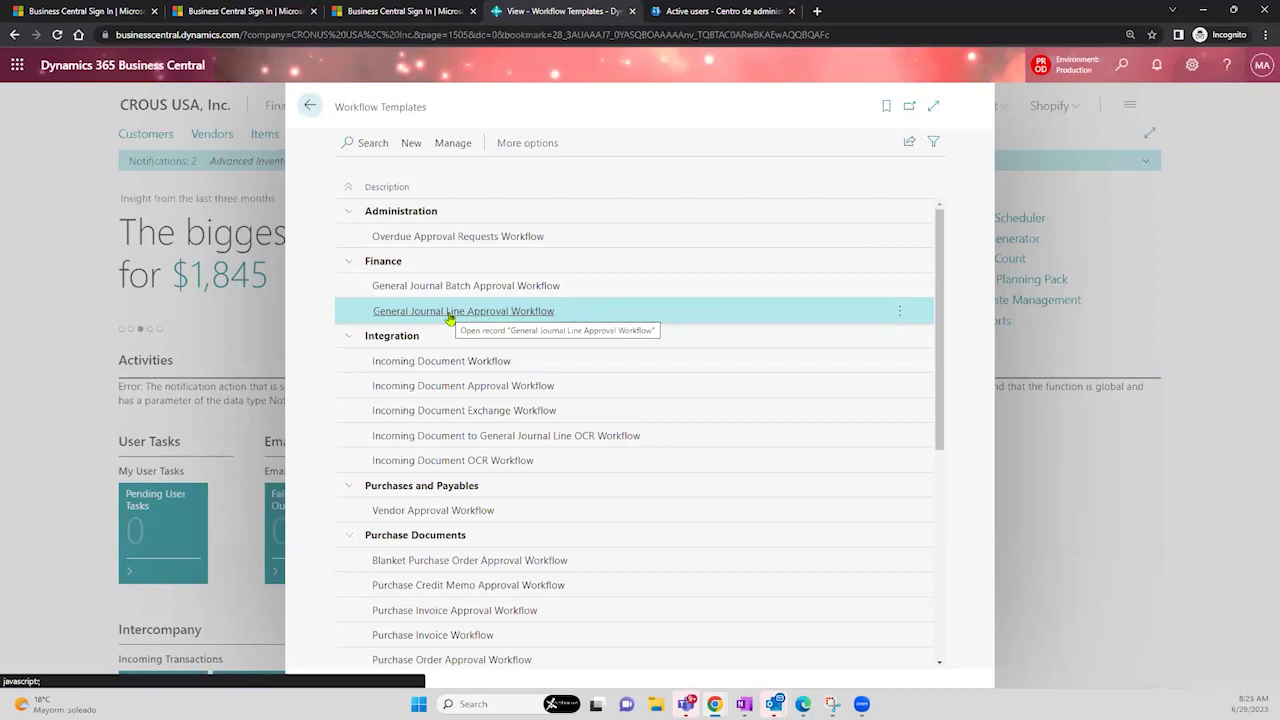
drag(941, 288, 951, 417)
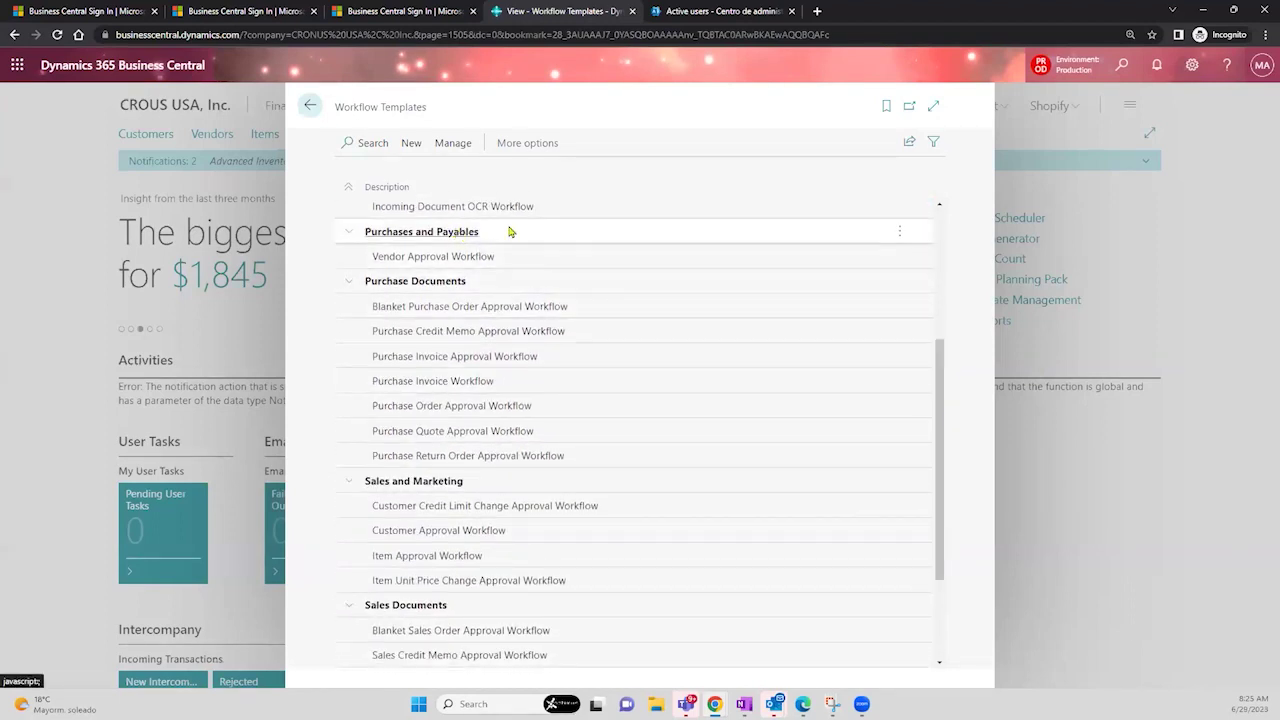
click(527, 260)
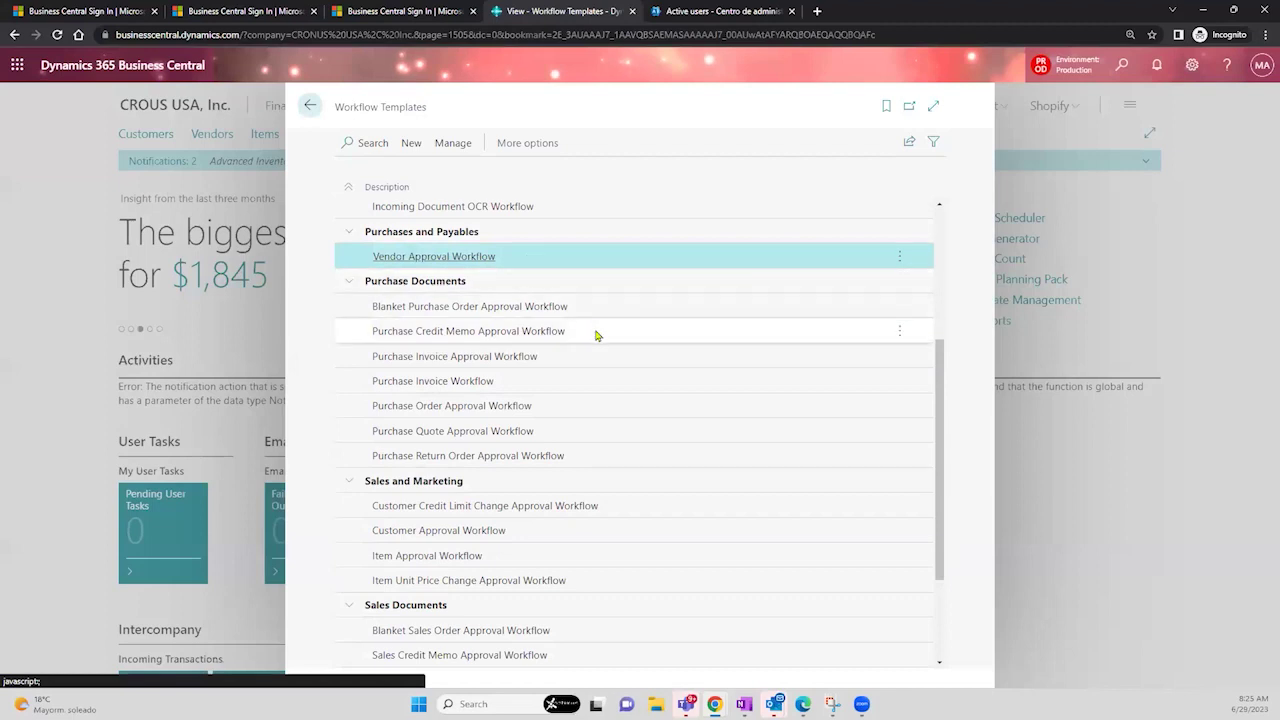
click(580, 412)
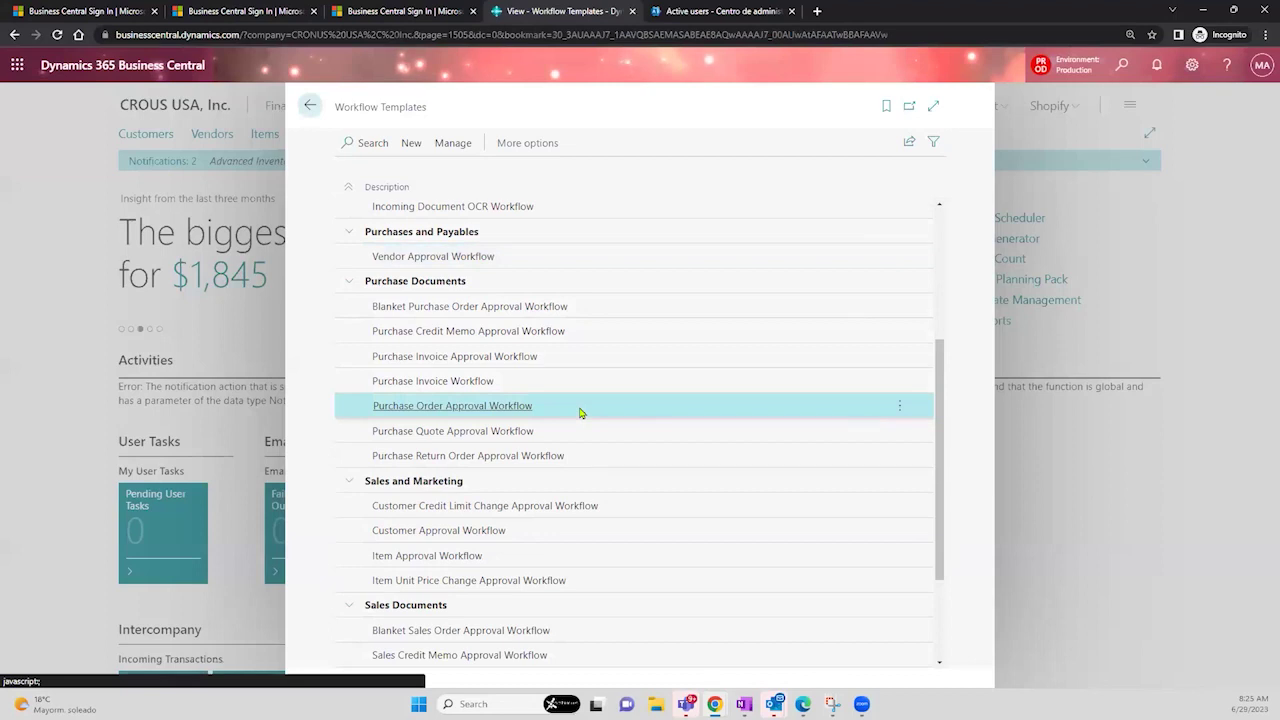
click(603, 334)
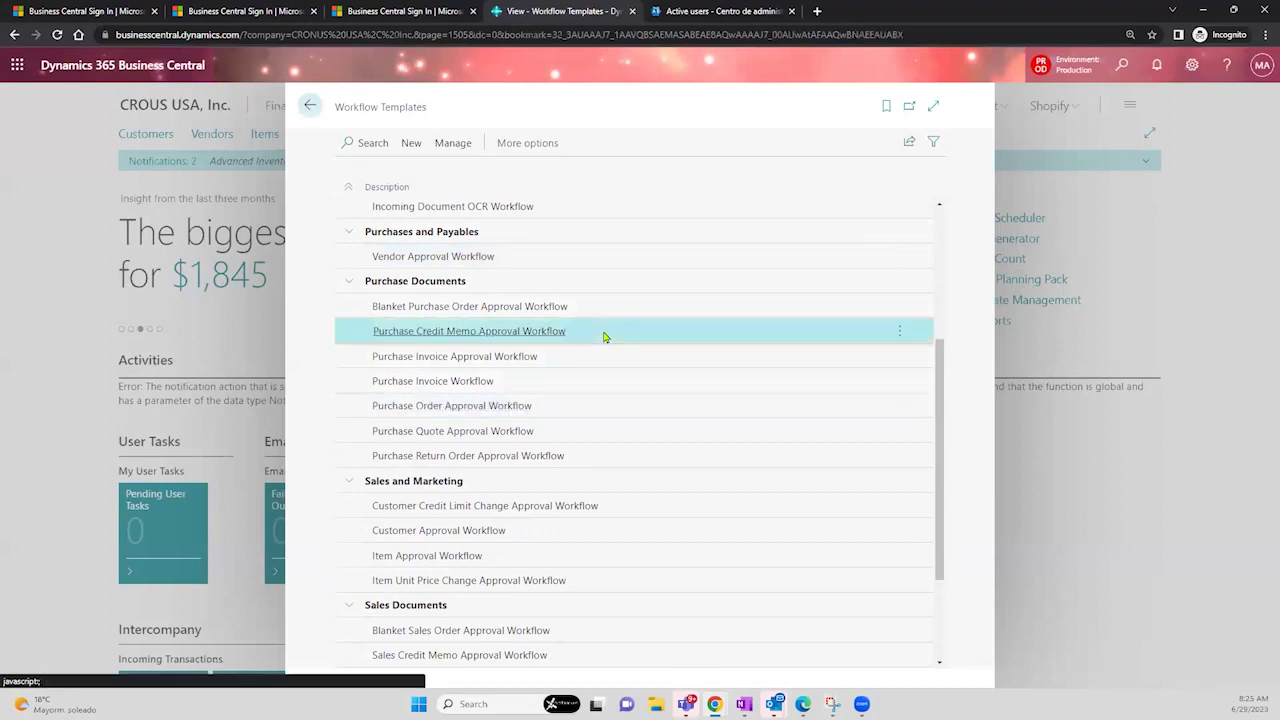
click(601, 366)
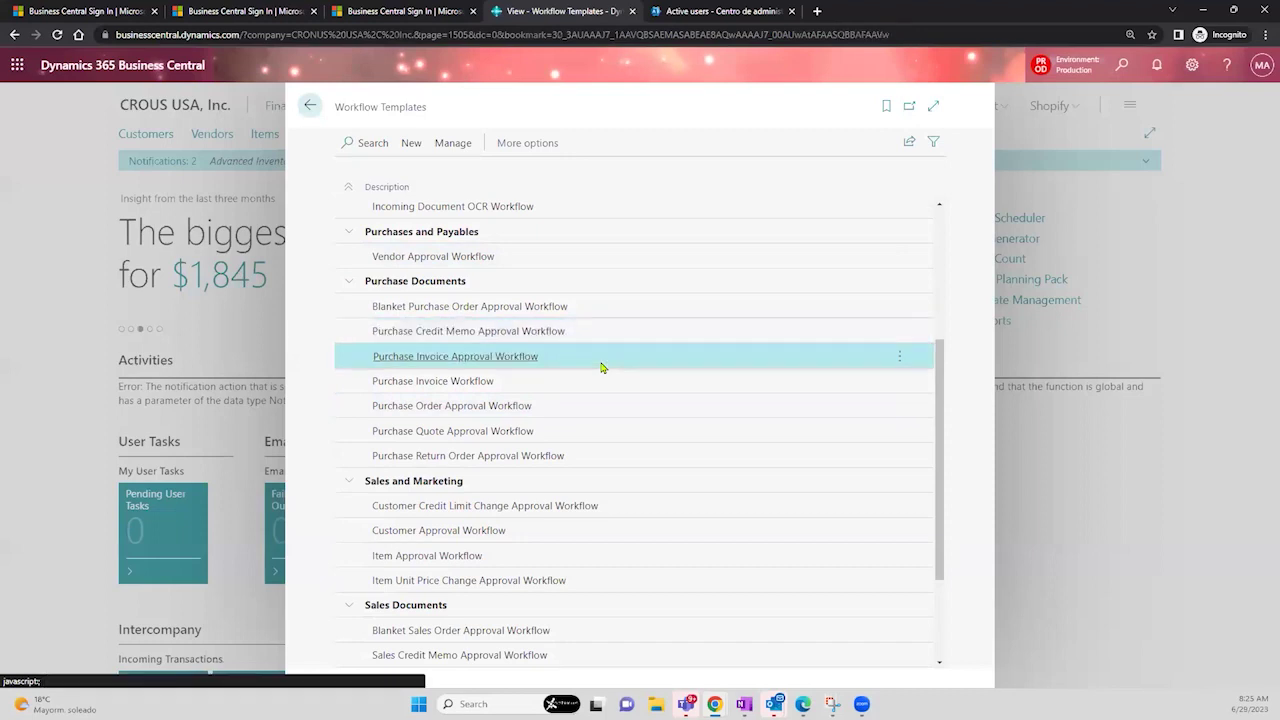
click(604, 461)
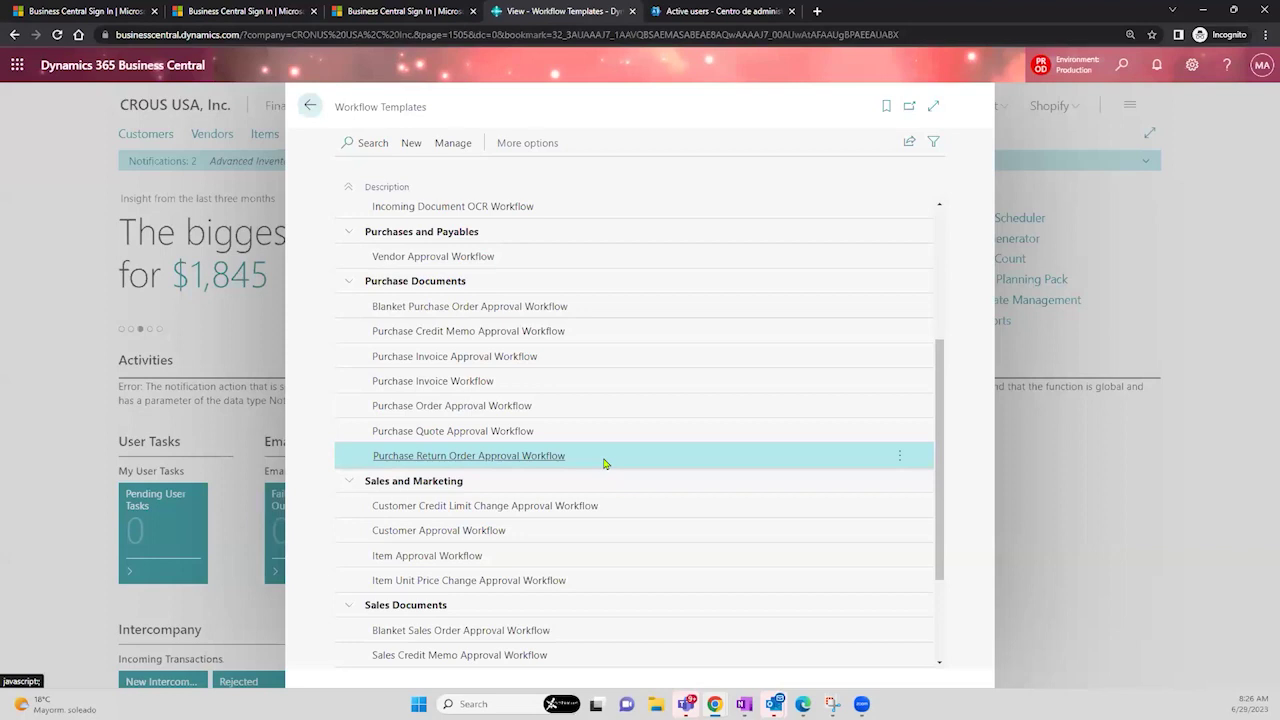
- Step through the Customer Credit Limit, Customer, Item and Item Unit Price approval templates
drag(941, 416, 951, 500)
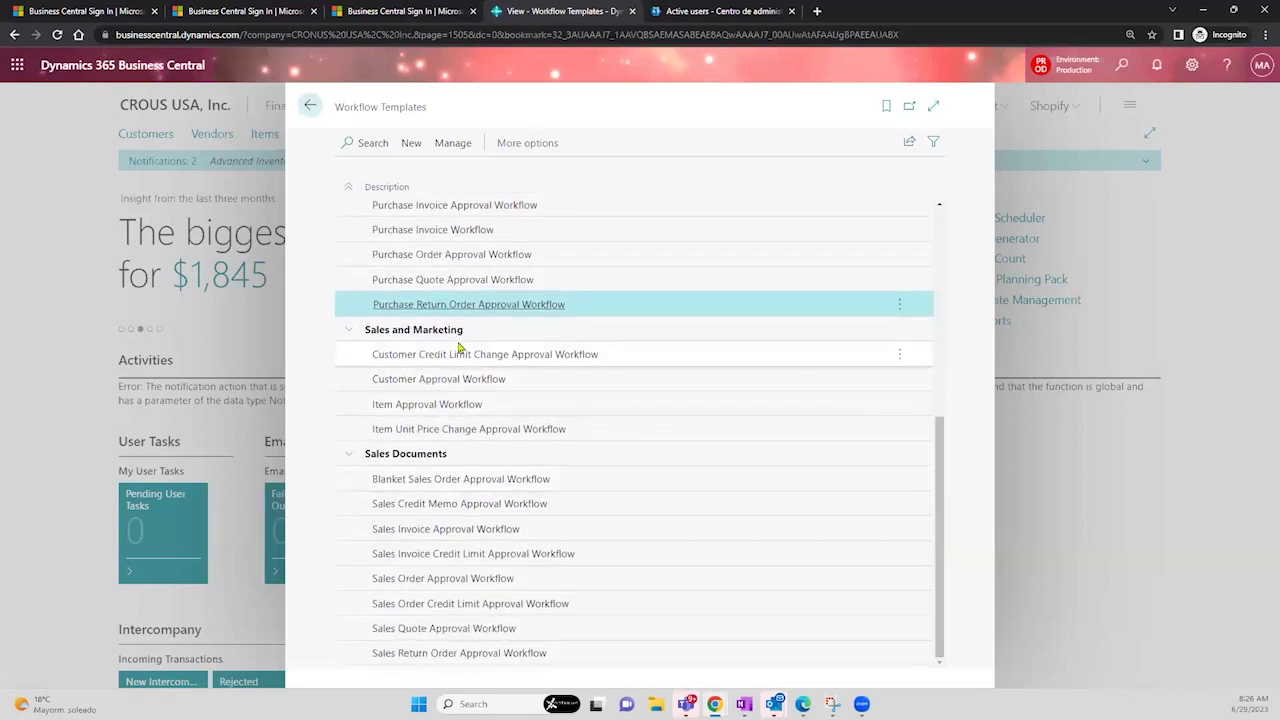
click(618, 364)
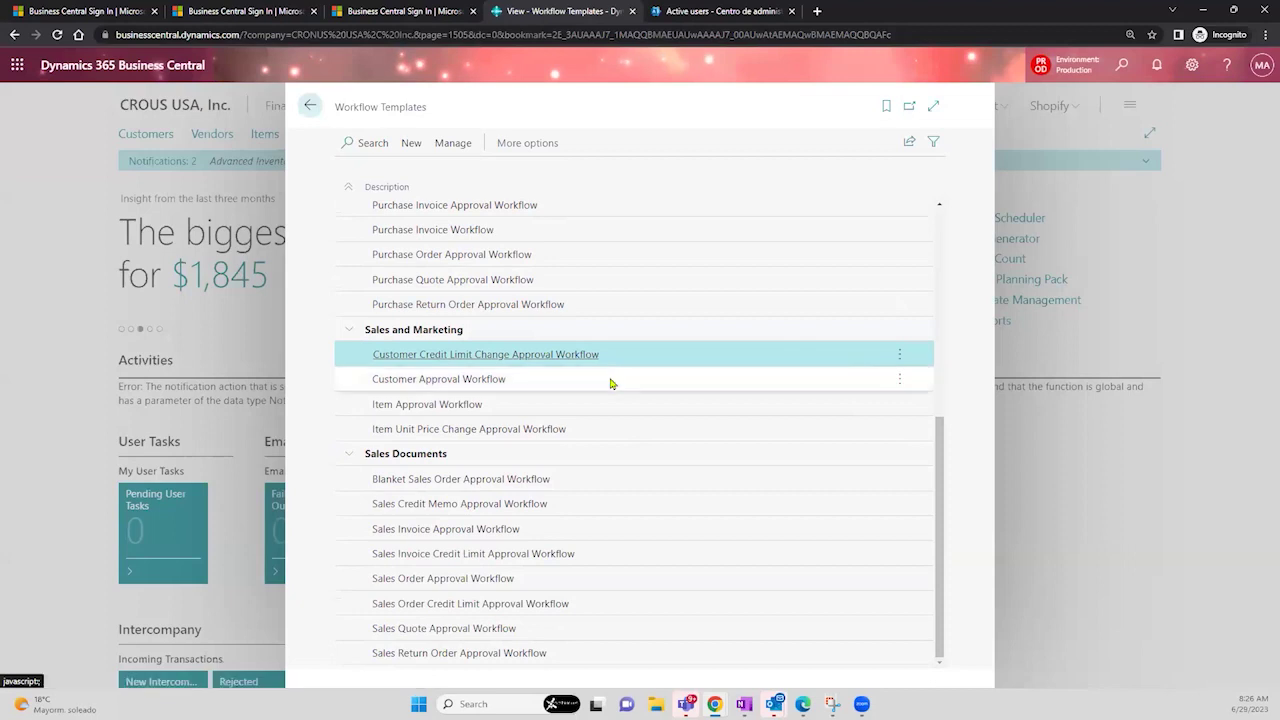
click(611, 383)
click(600, 411)
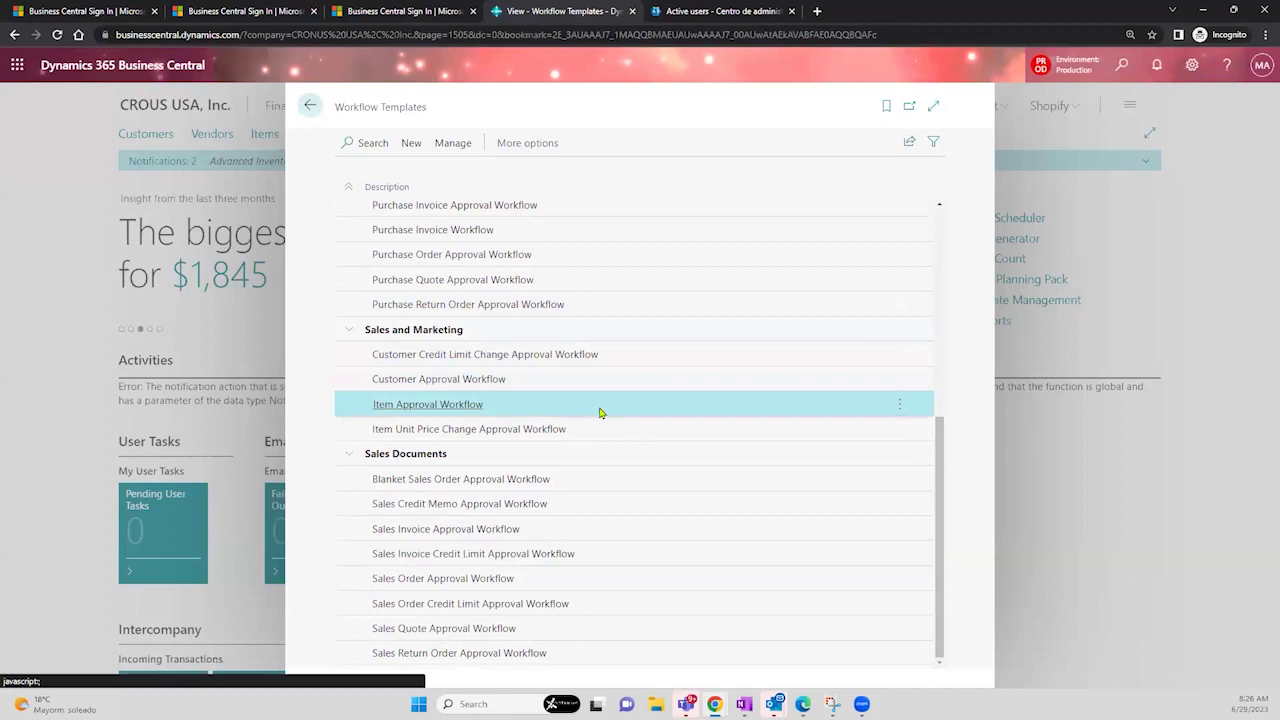
click(608, 437)
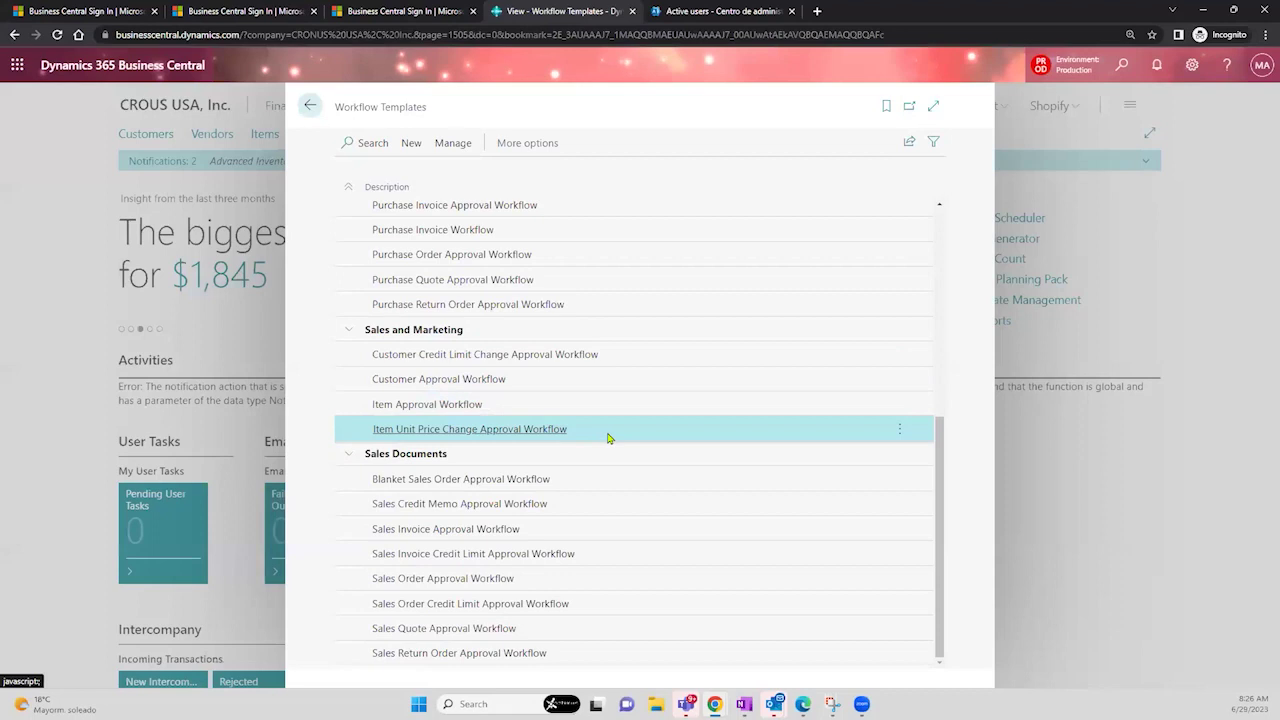
- Select Sales Quote Approval Workflow together with Sales Order Approval Workflow
click(592, 506)
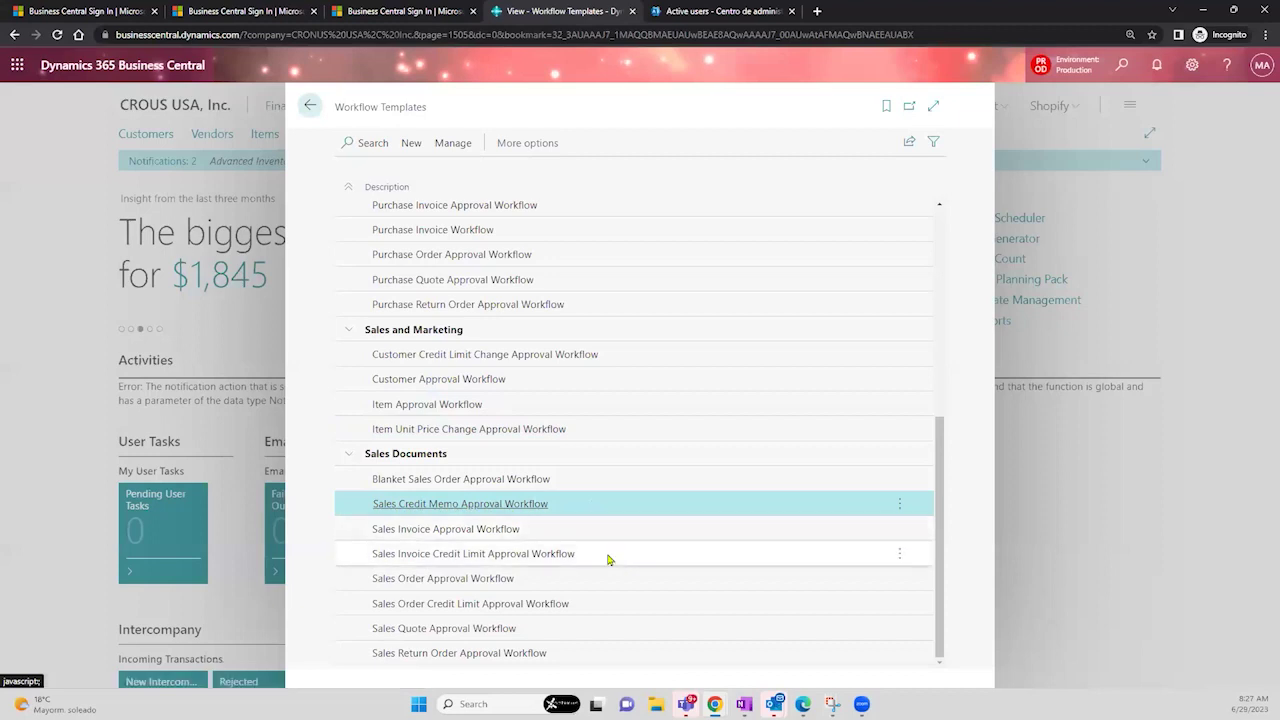
click(607, 559)
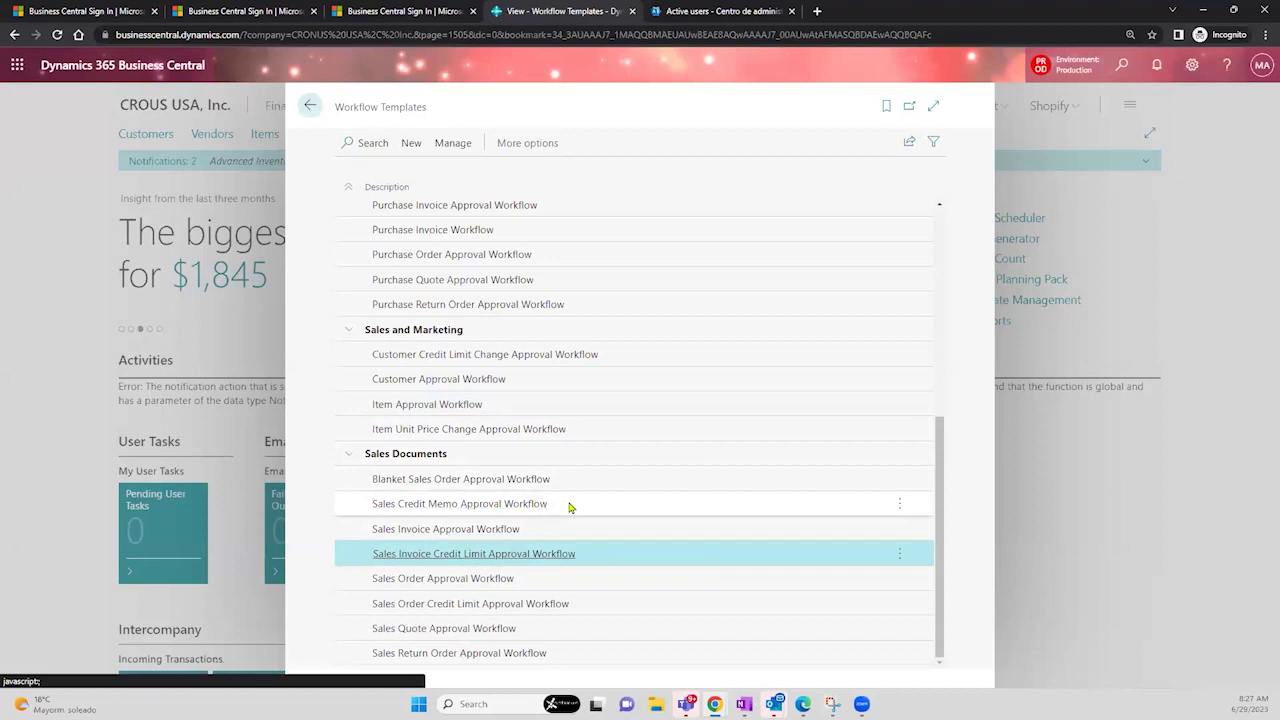
click(568, 507)
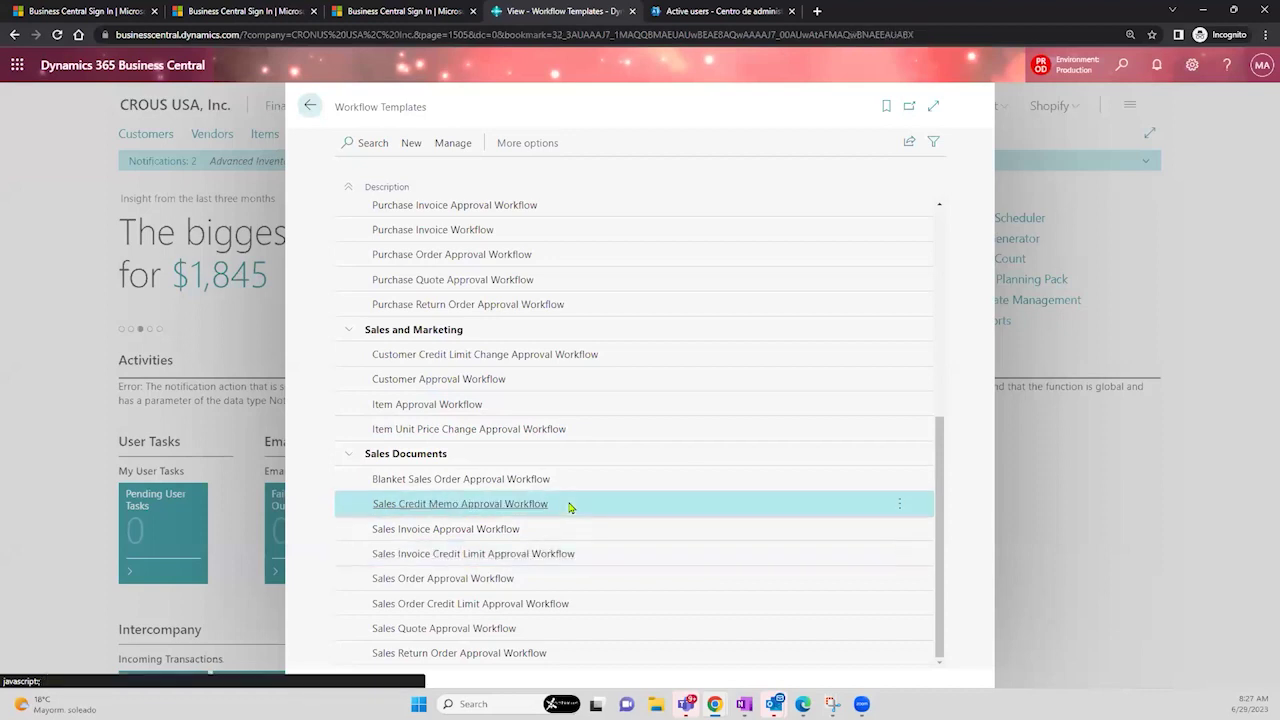
click(603, 588)
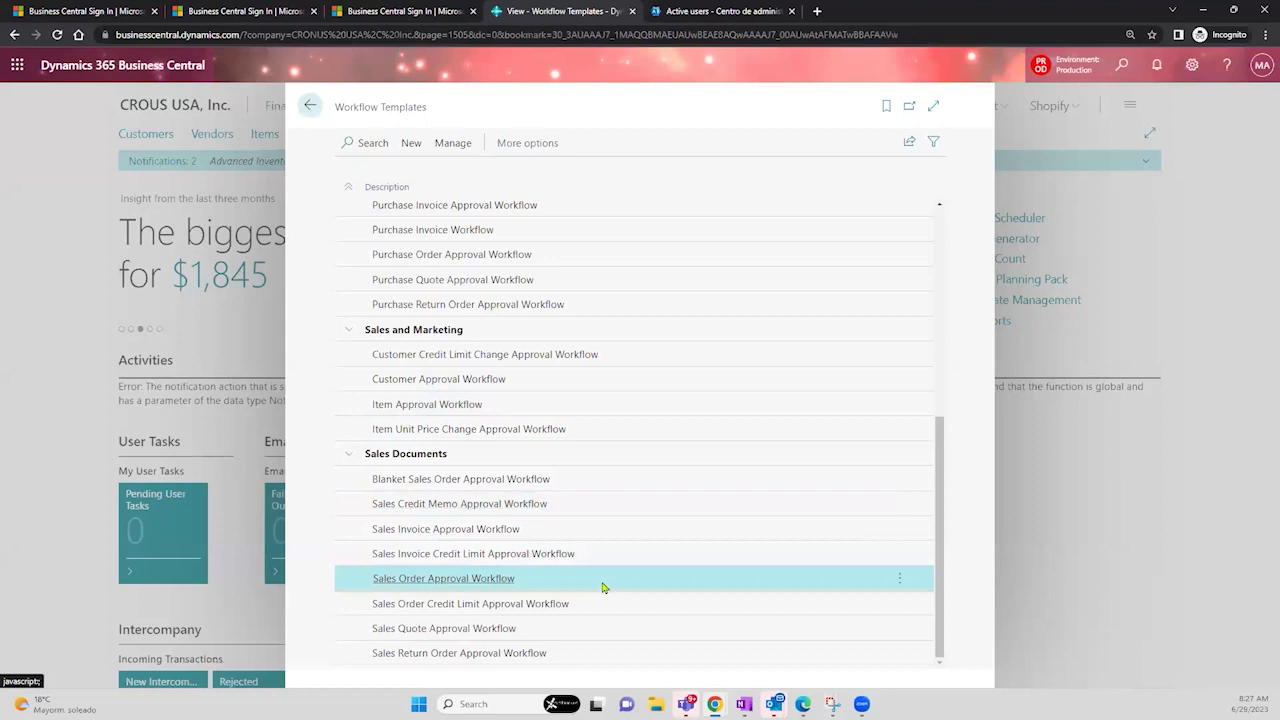
click(577, 633)
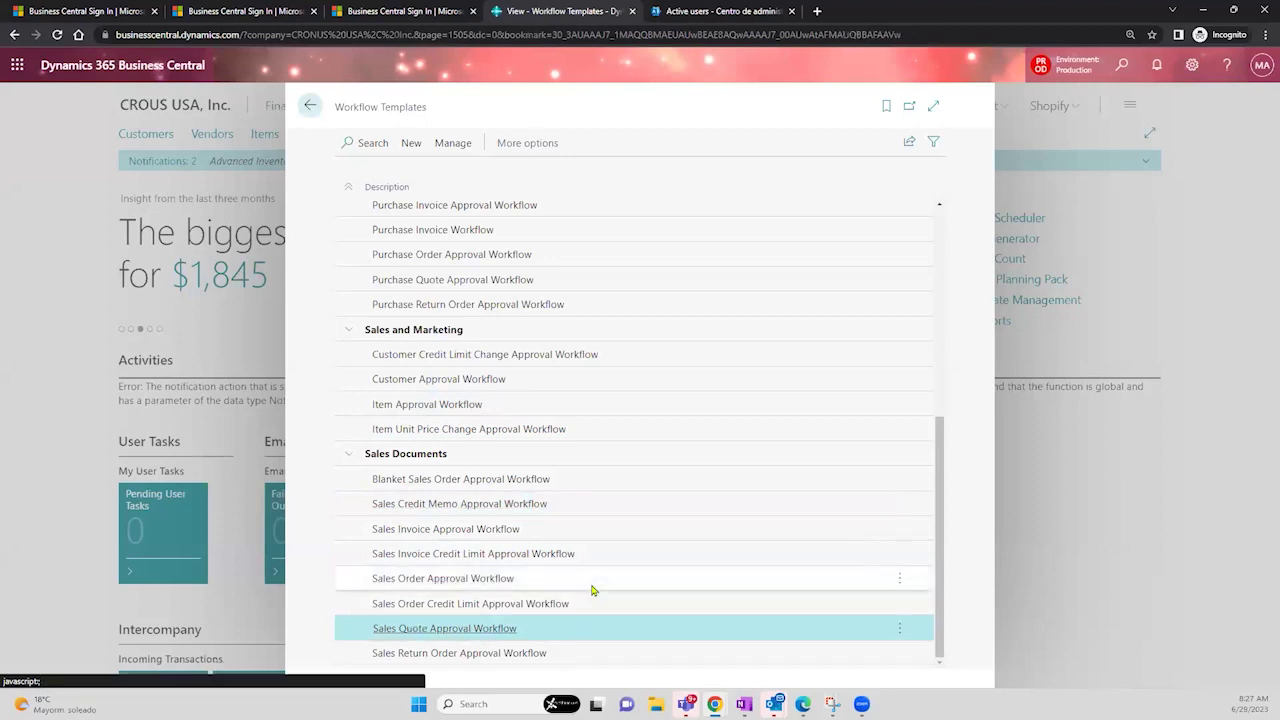
ctrl+click(591, 591)
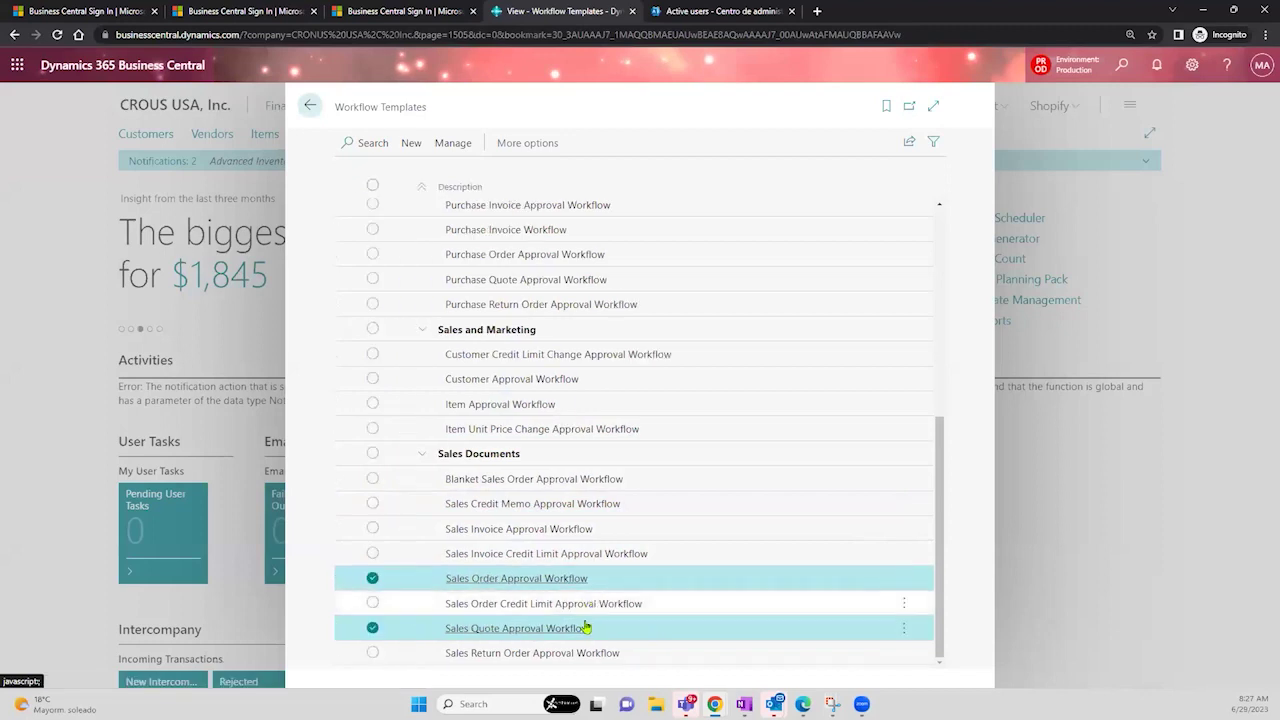
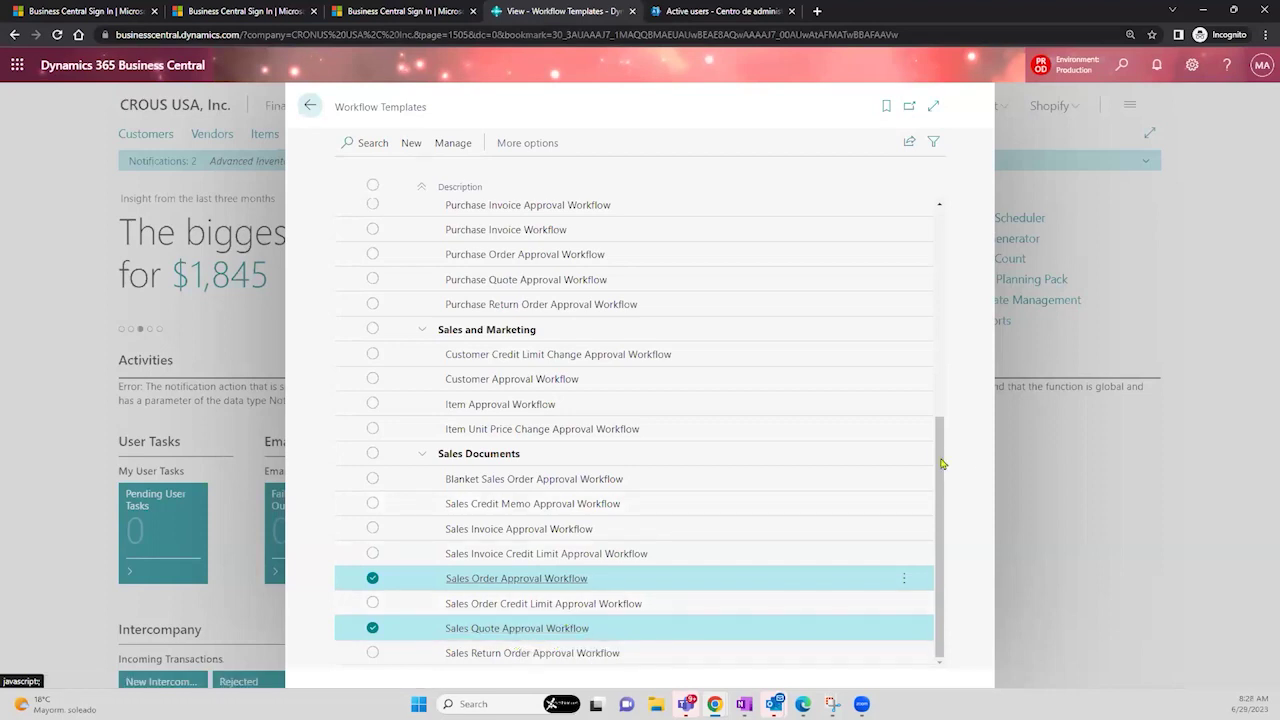
- Create workflow MS-POAPW-02 from the Purchase Order Approval Workflow template
scroll(938, 349, up, 1)
scroll(938, 349, up, 10)
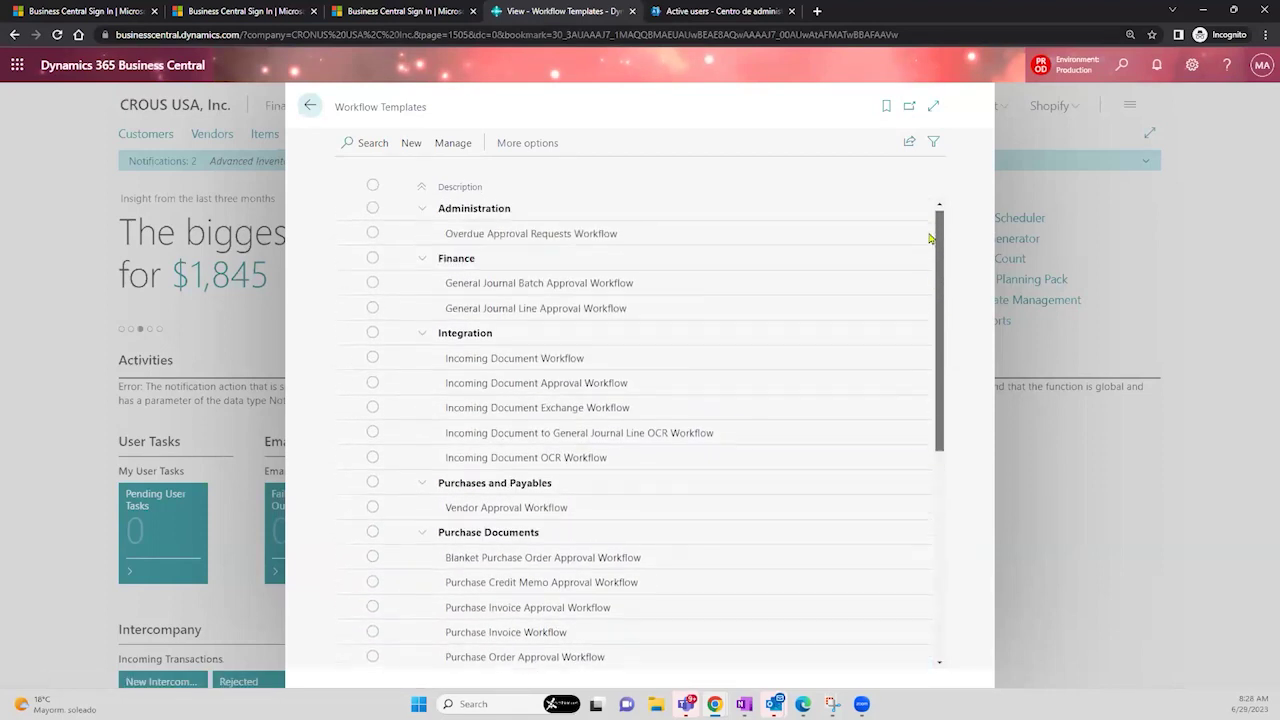
drag(428, 108, 336, 112)
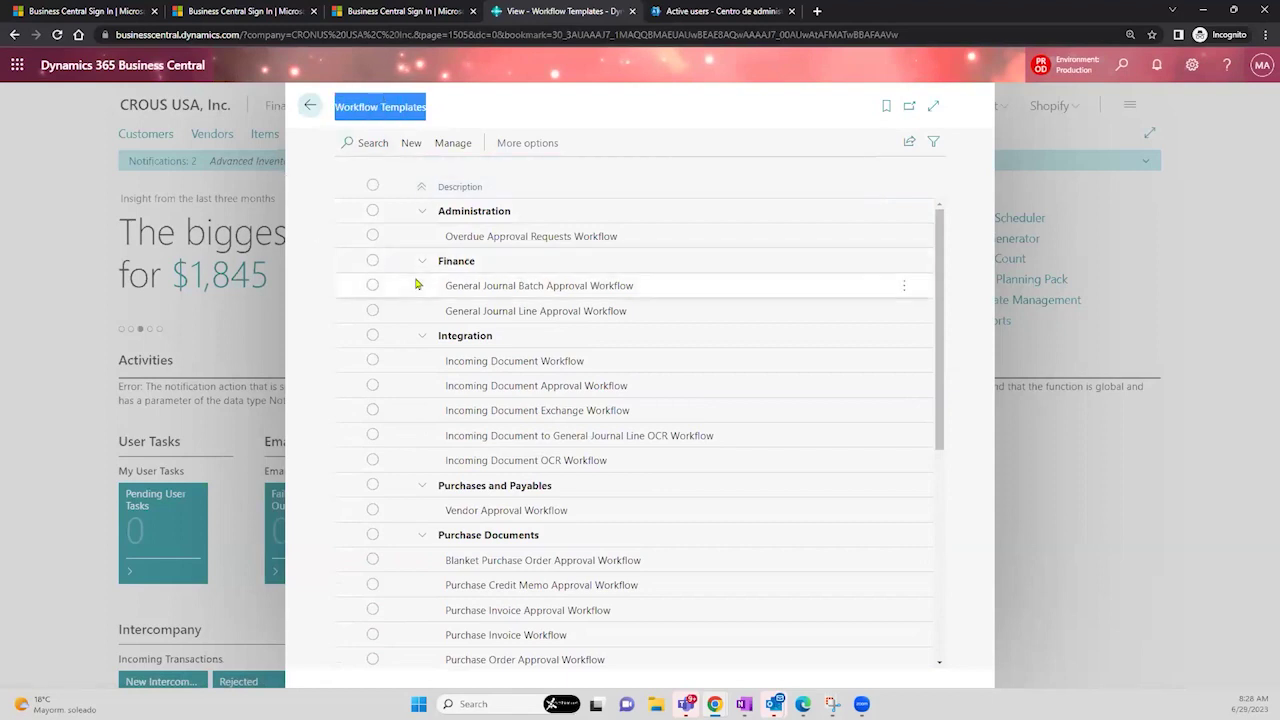
drag(941, 268, 925, 392)
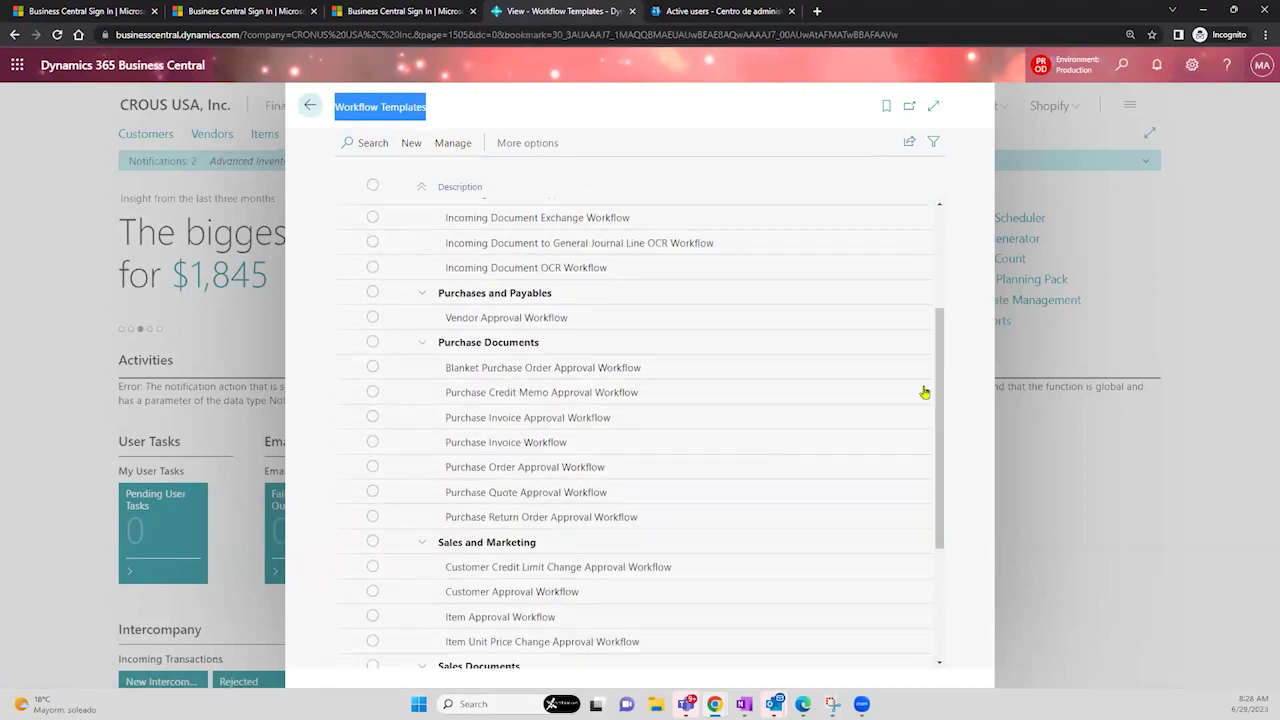
click(680, 474)
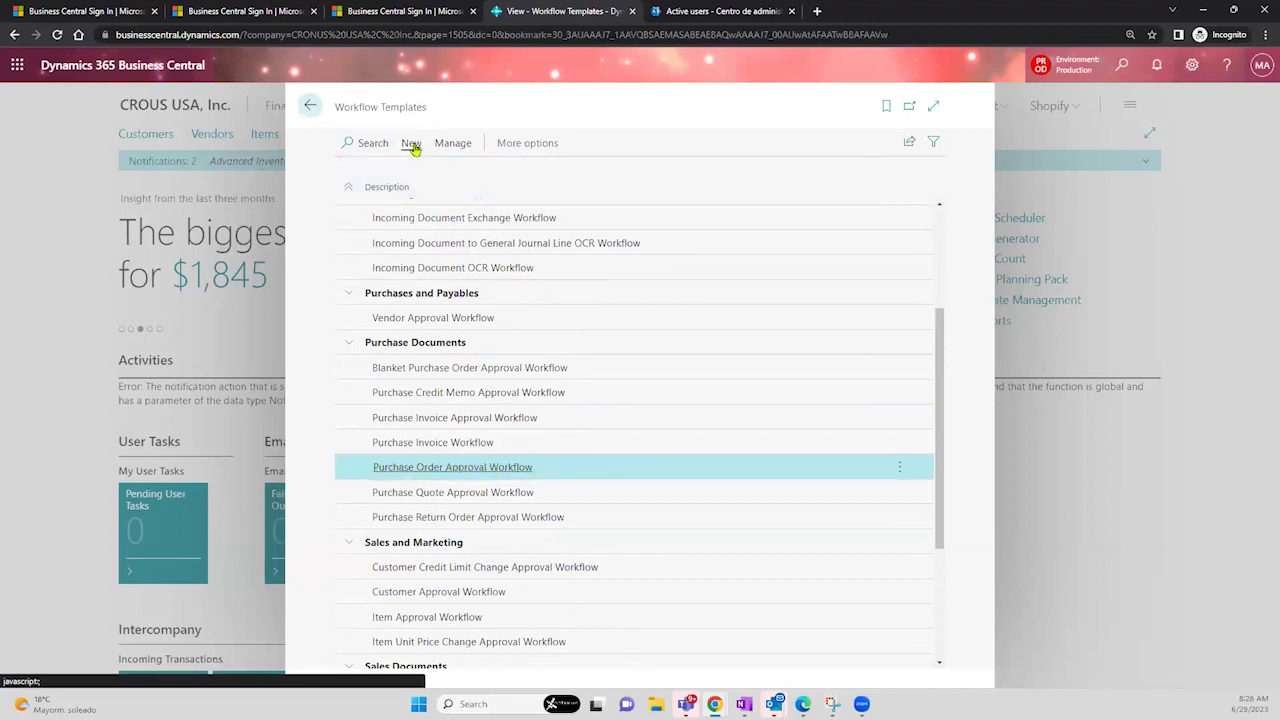
click(411, 146)
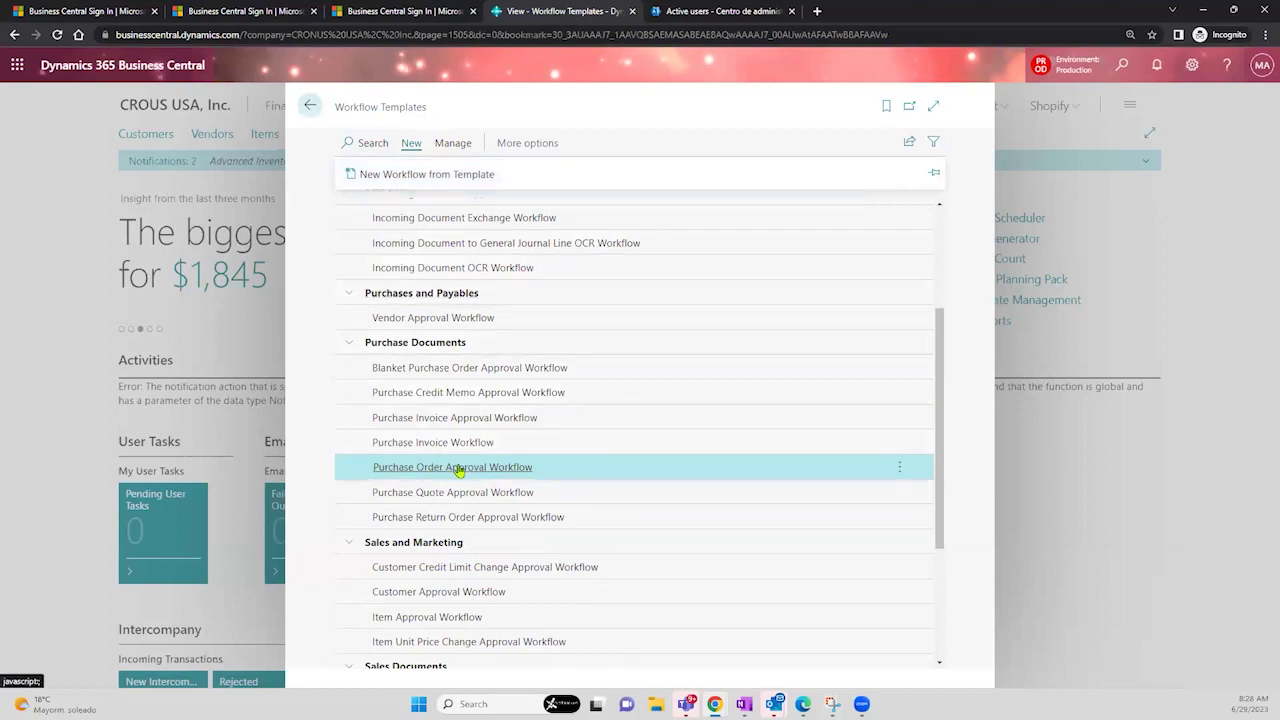
click(427, 184)
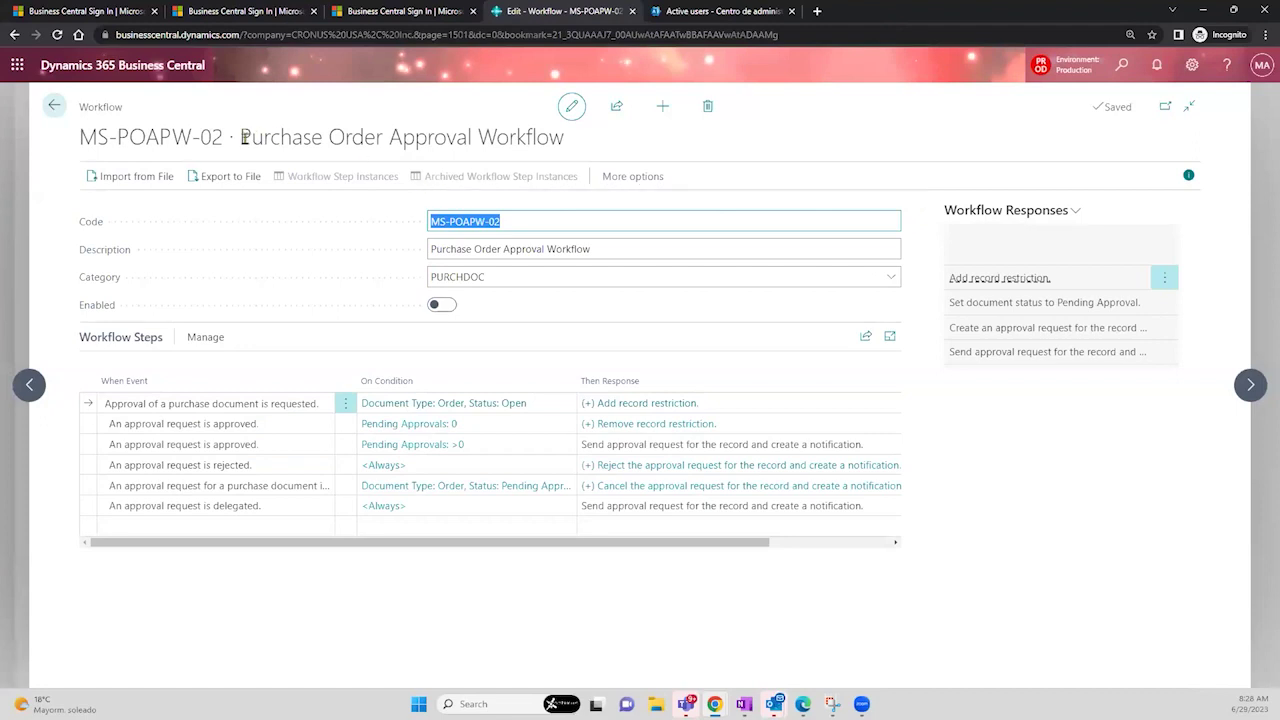
click(352, 125)
drag(241, 137, 568, 141)
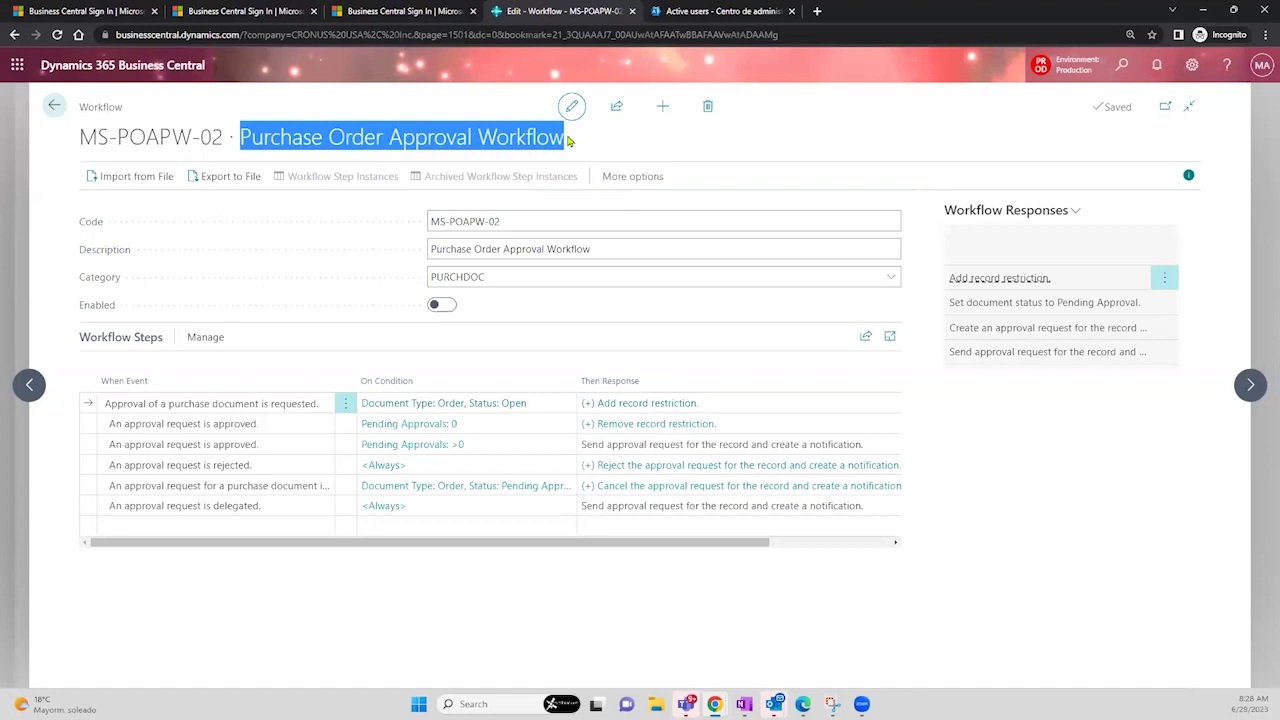
click(438, 306)
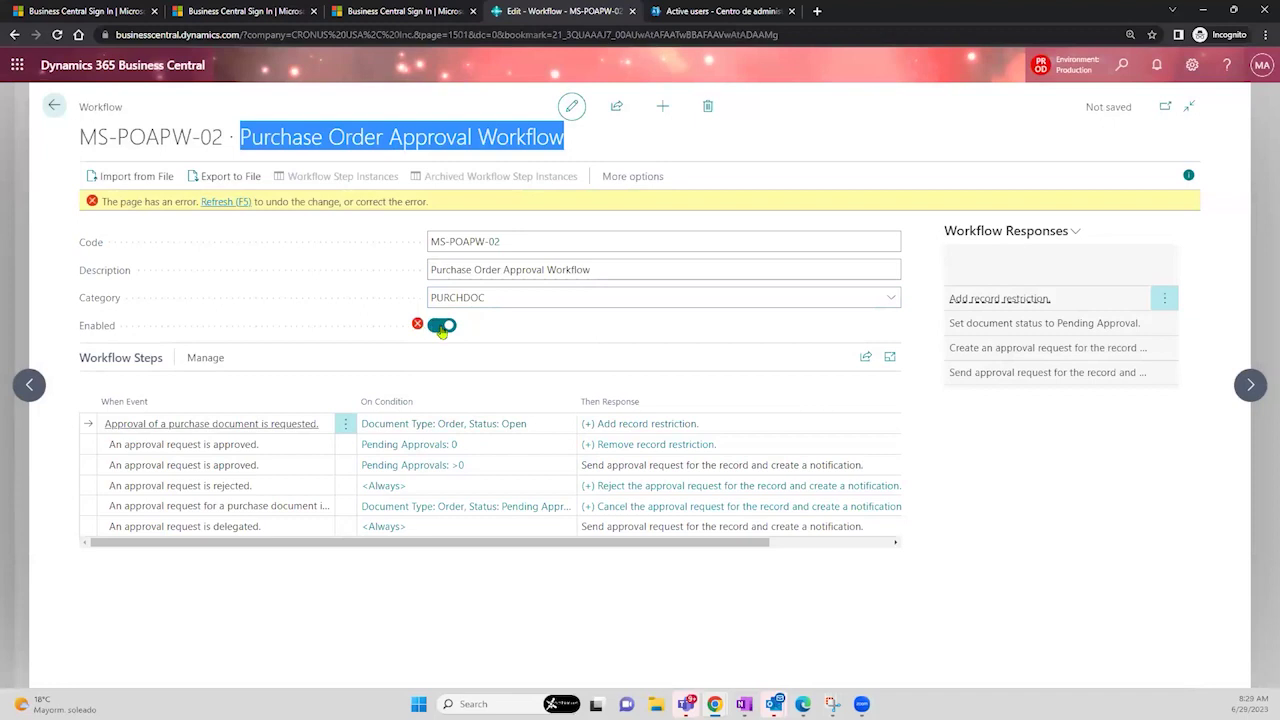
click(442, 328)
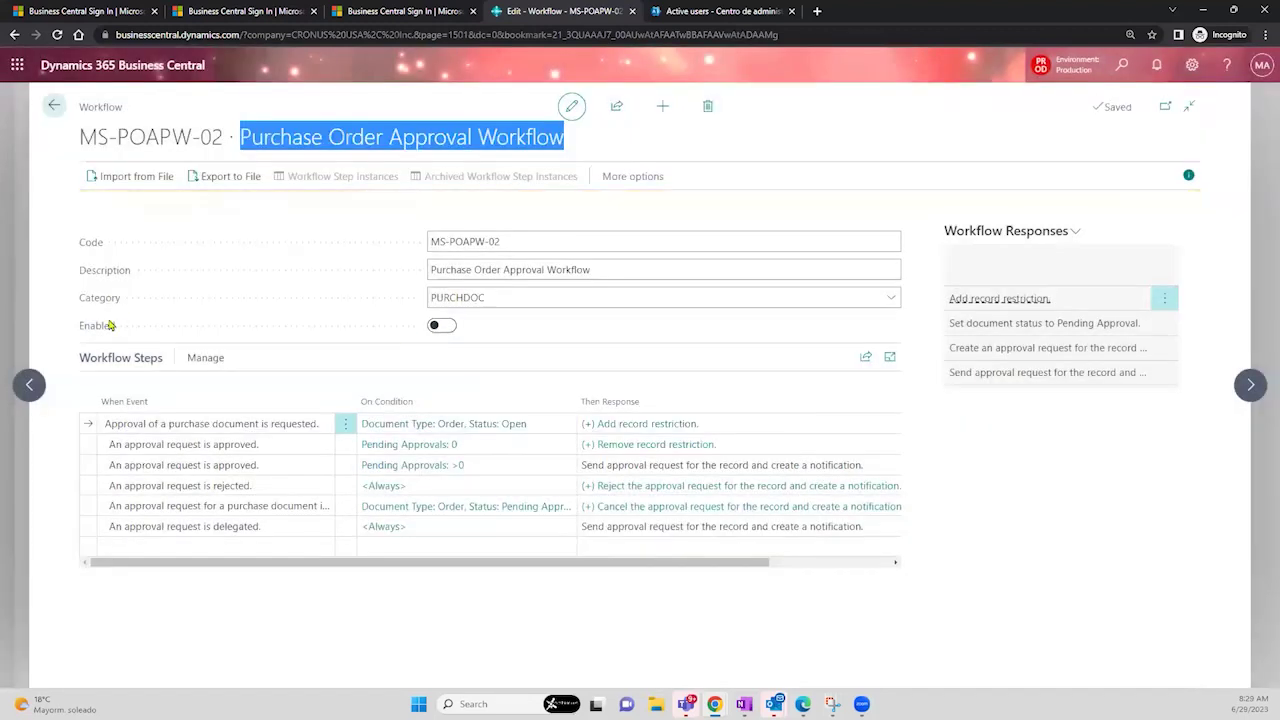
mouse_move(111, 320)
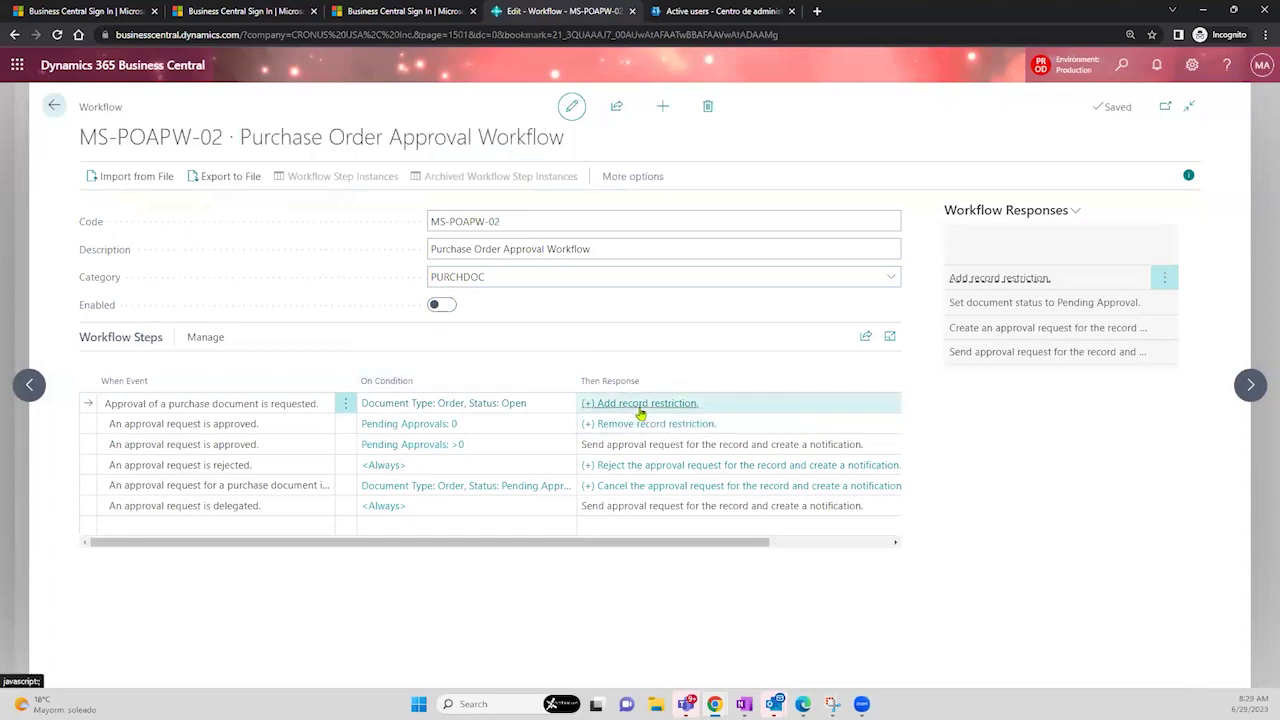
click(641, 404)
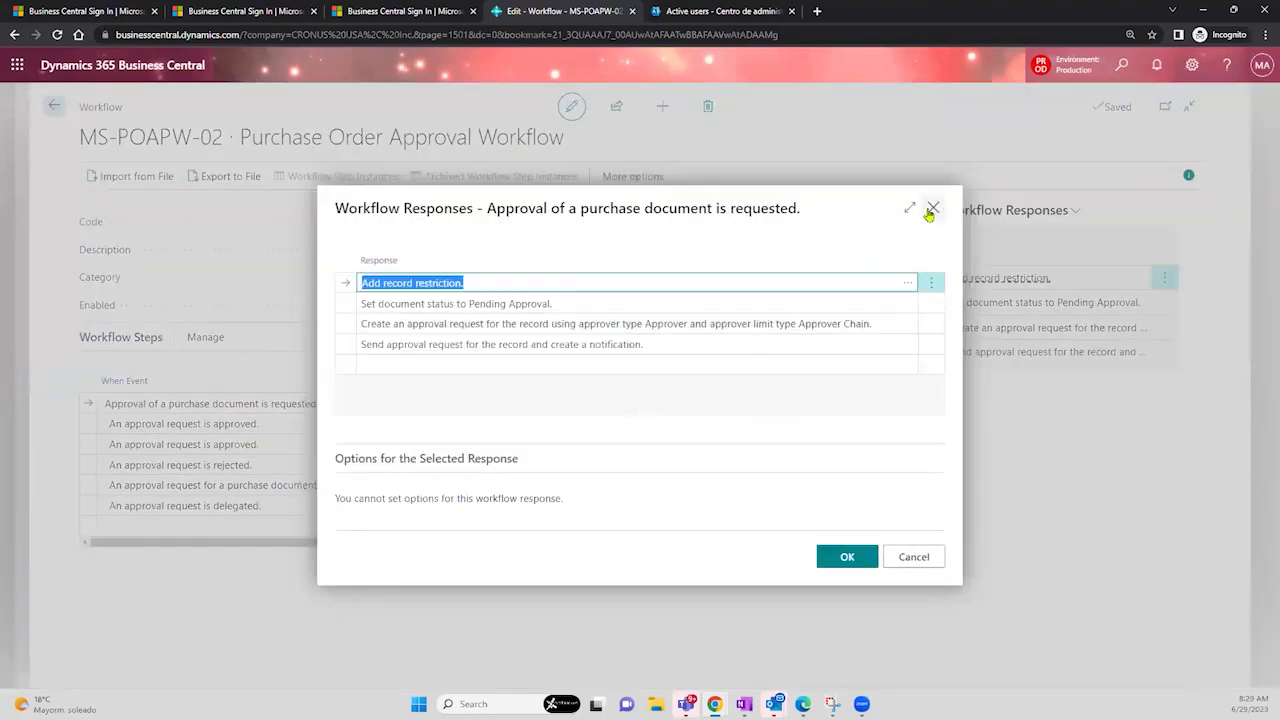
click(931, 209)
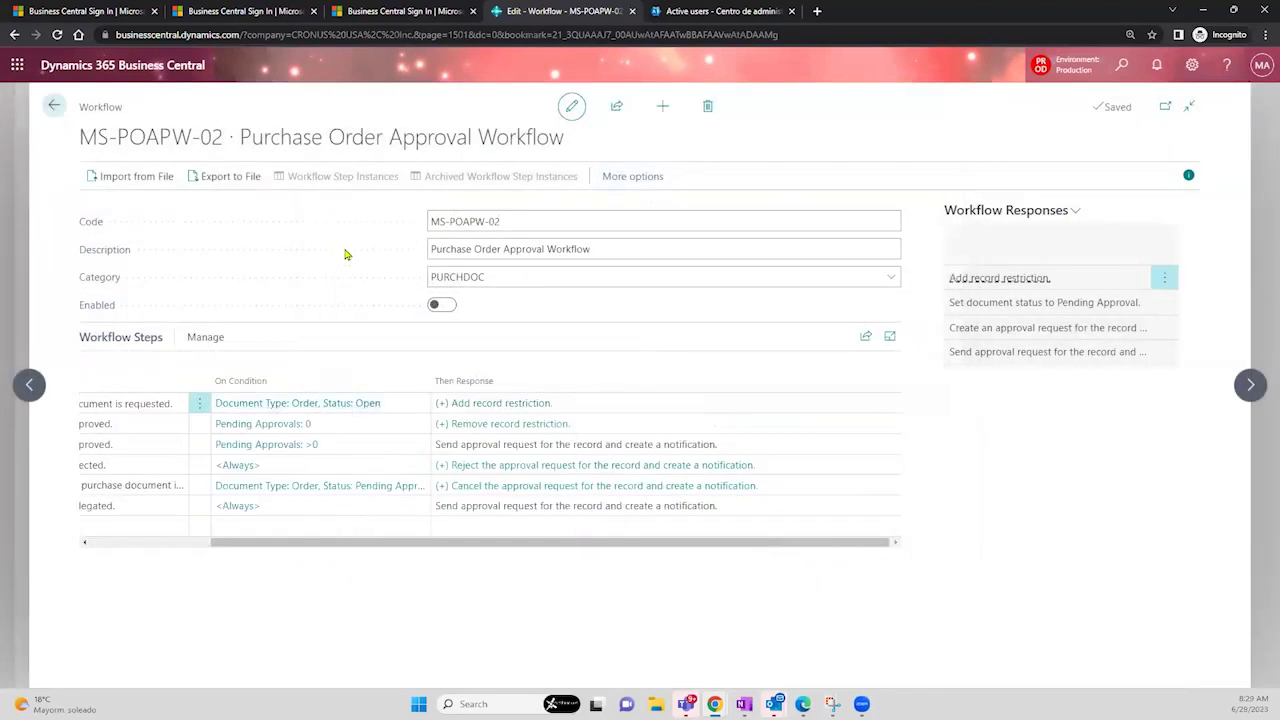
click(437, 251)
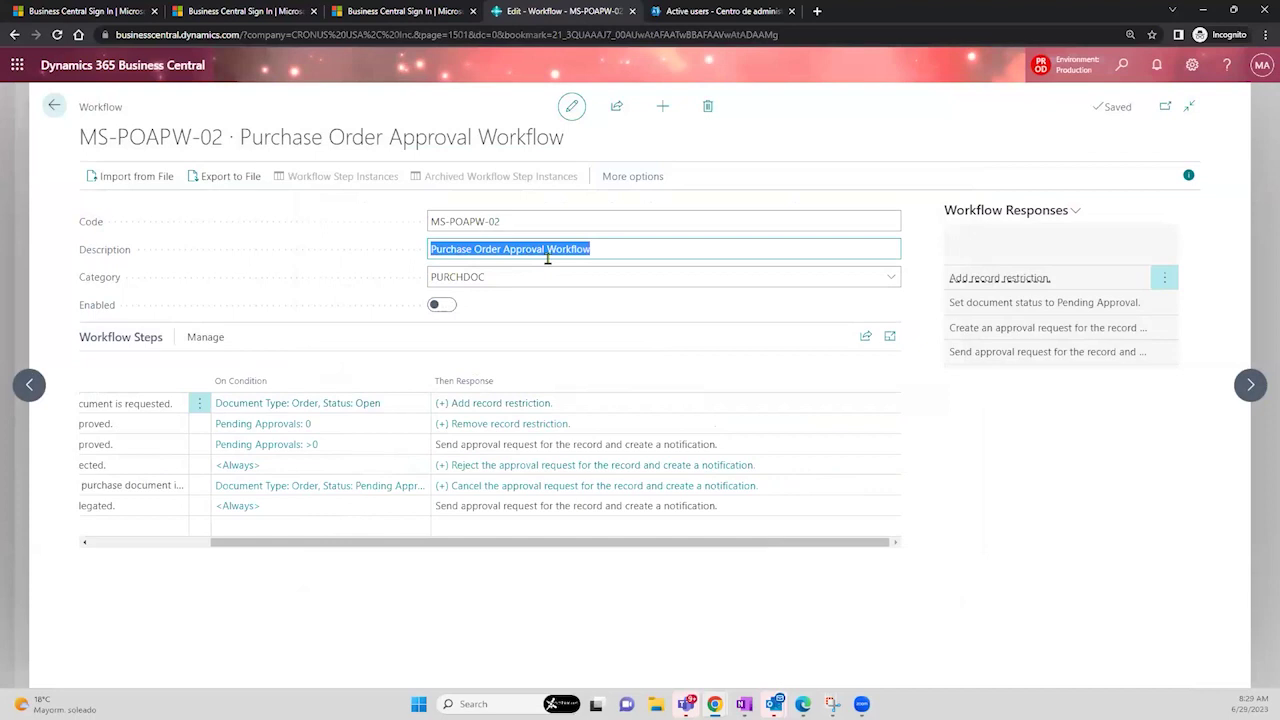
click(560, 137)
drag(564, 137, 79, 145)
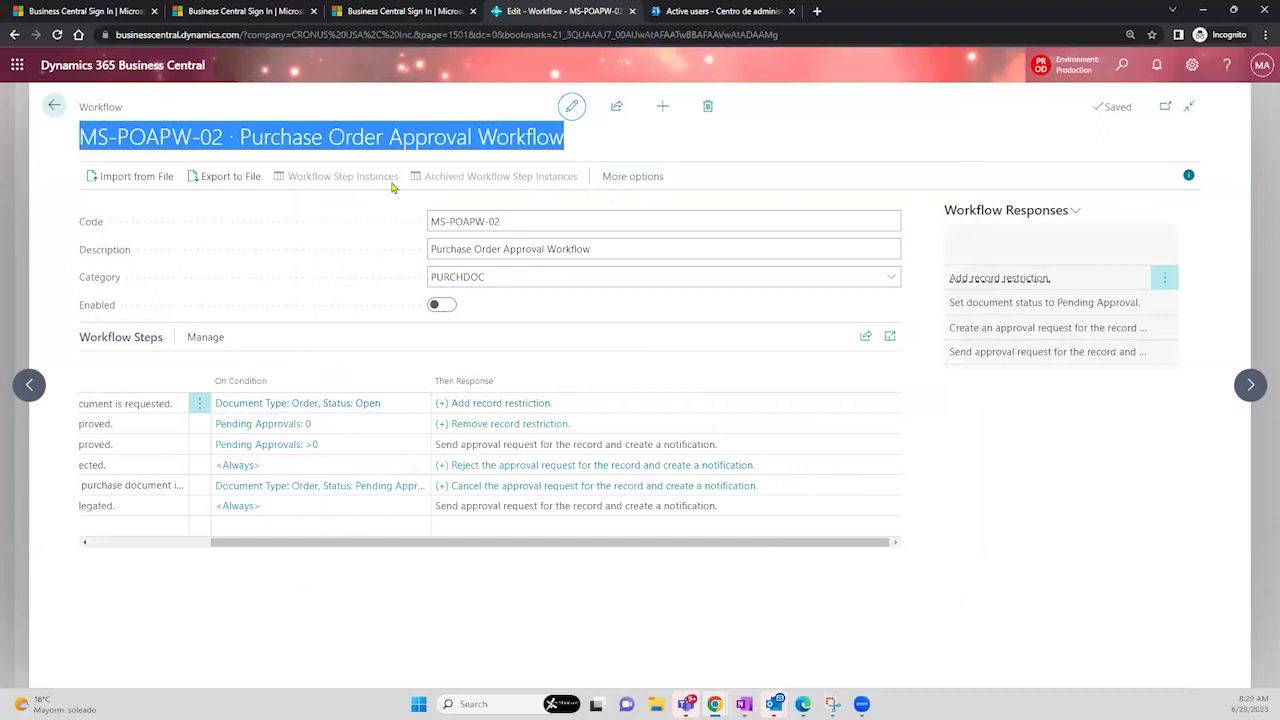
click(500, 221)
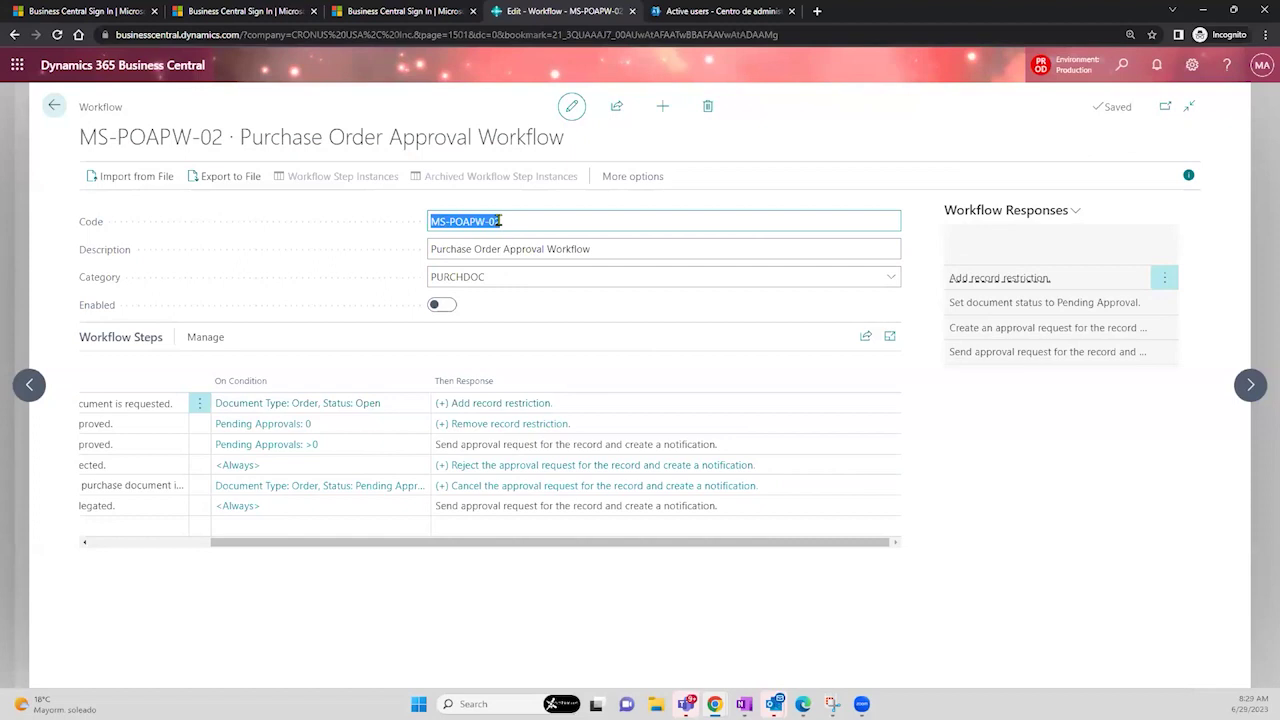
click(254, 545)
drag(254, 545, 128, 540)
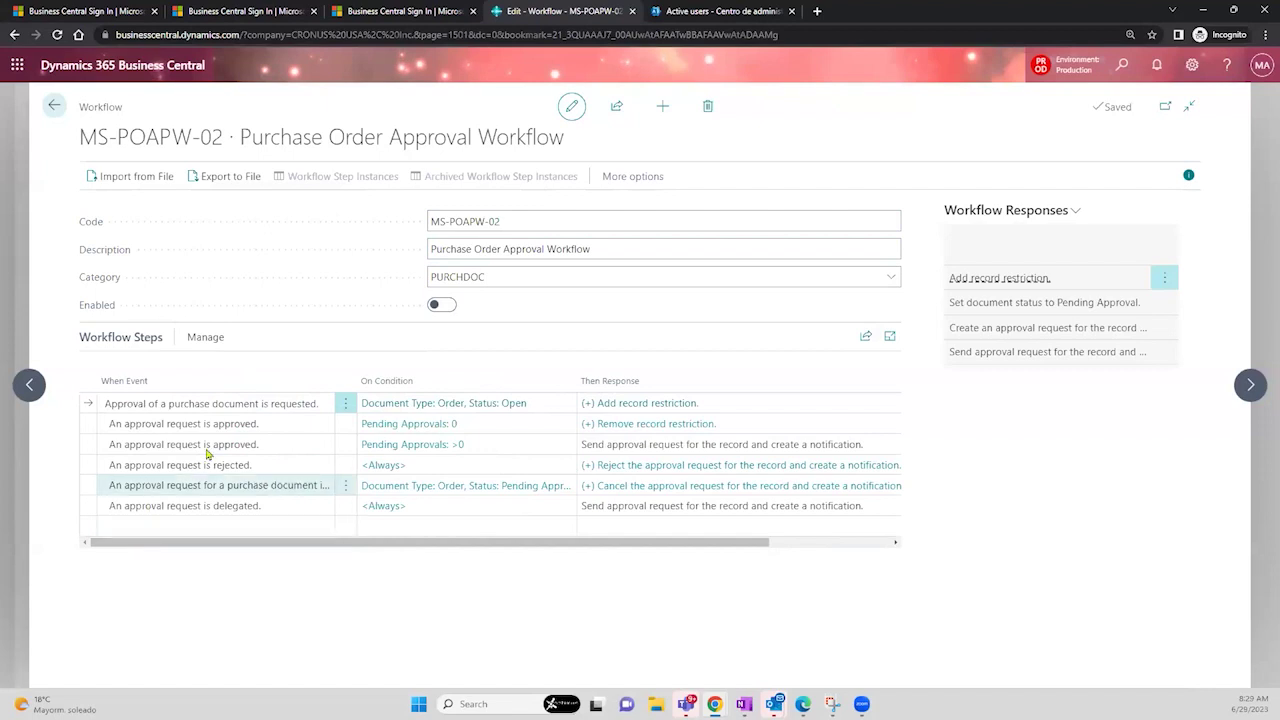
click(246, 425)
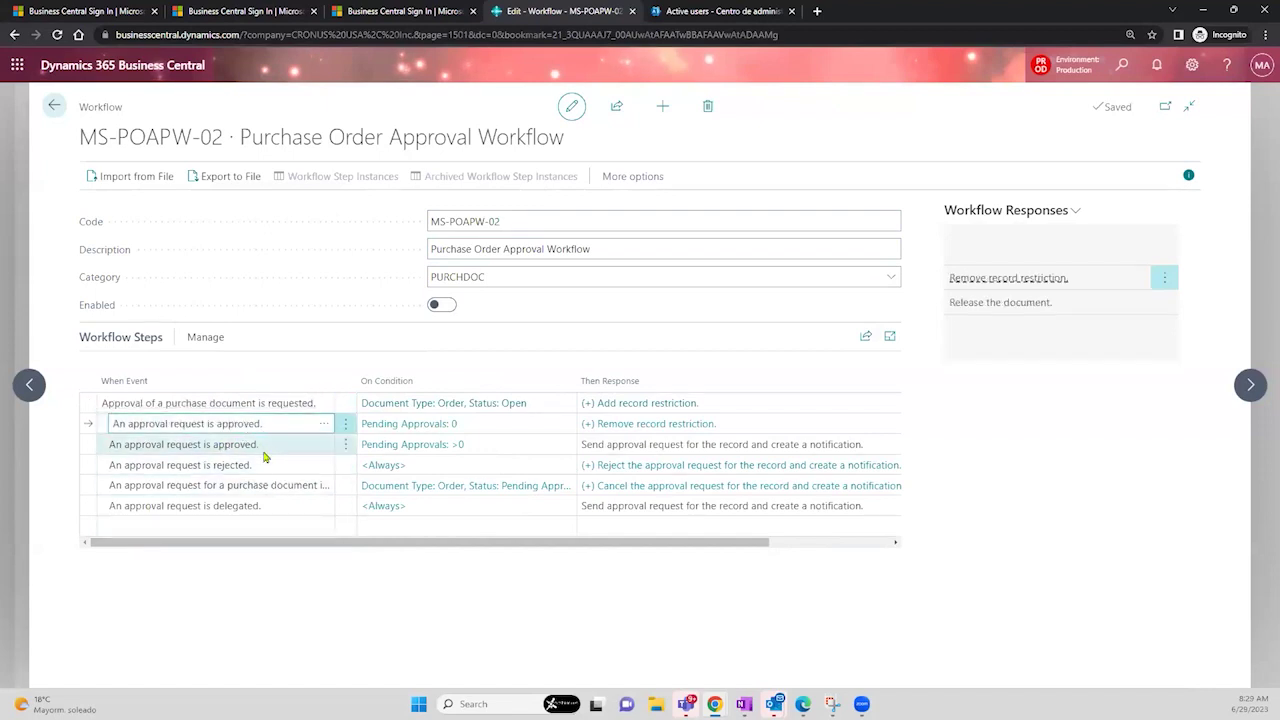
click(262, 464)
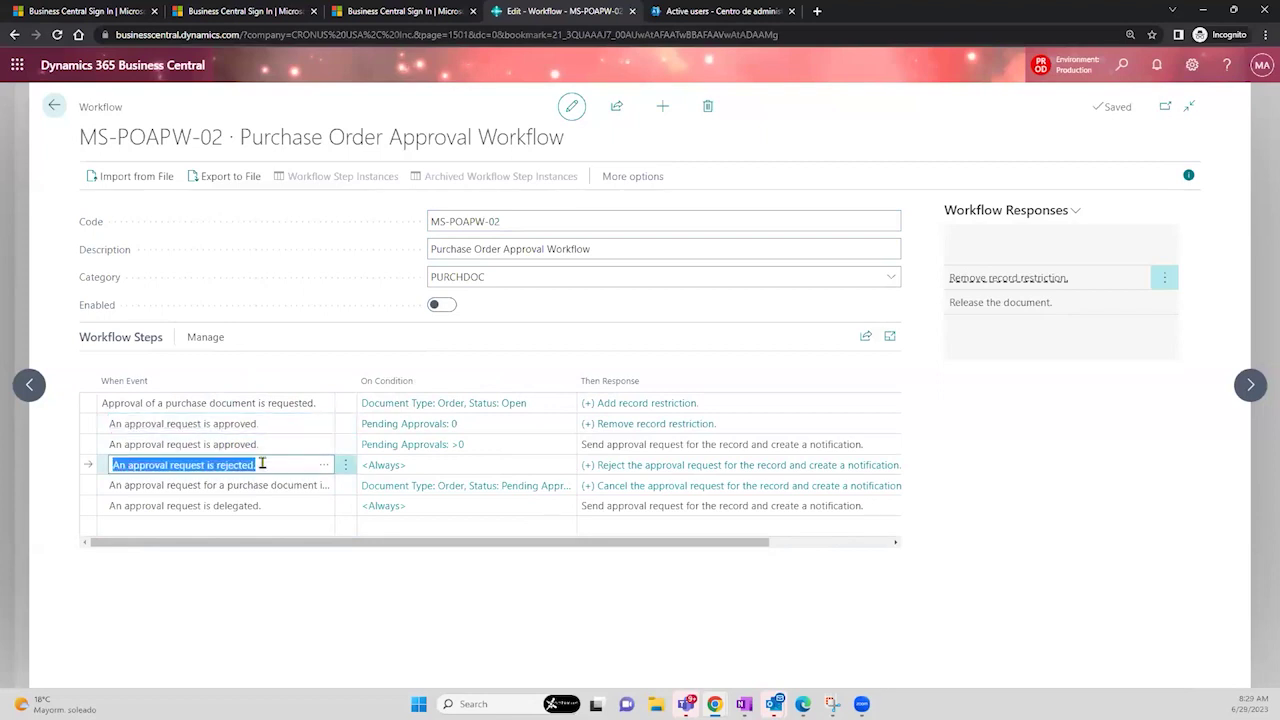
click(265, 514)
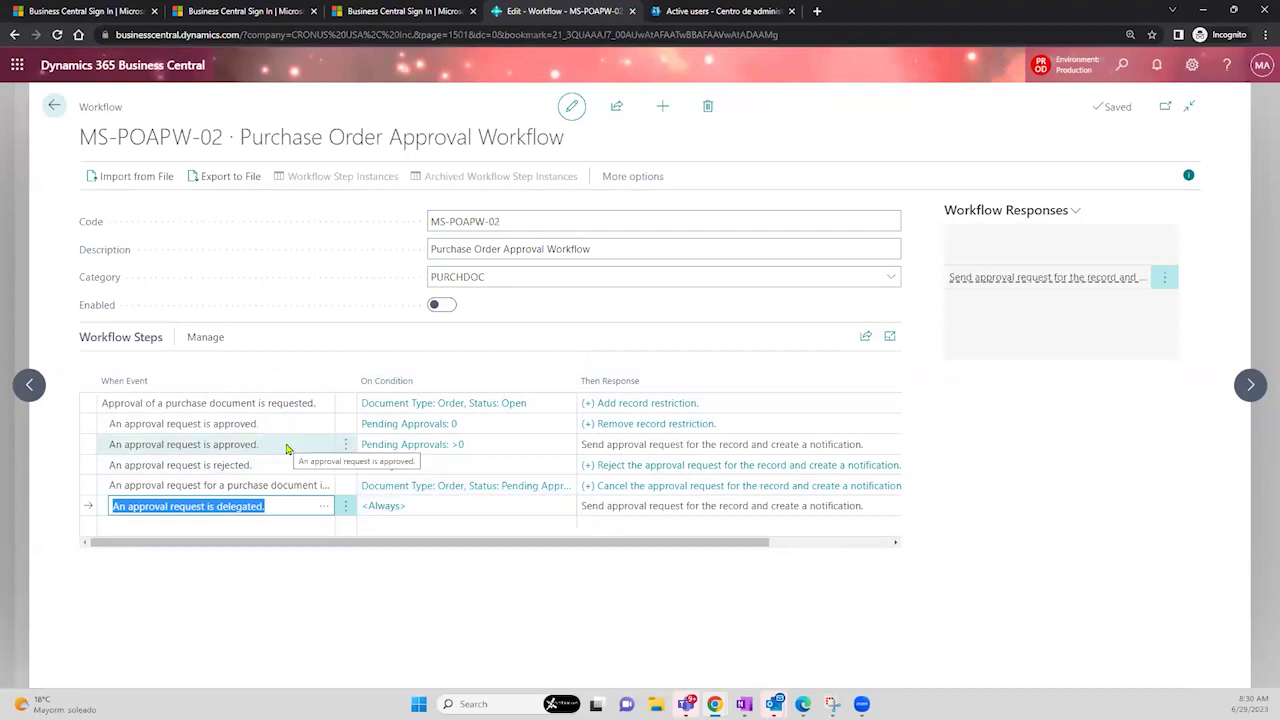
mouse_move(115, 385)
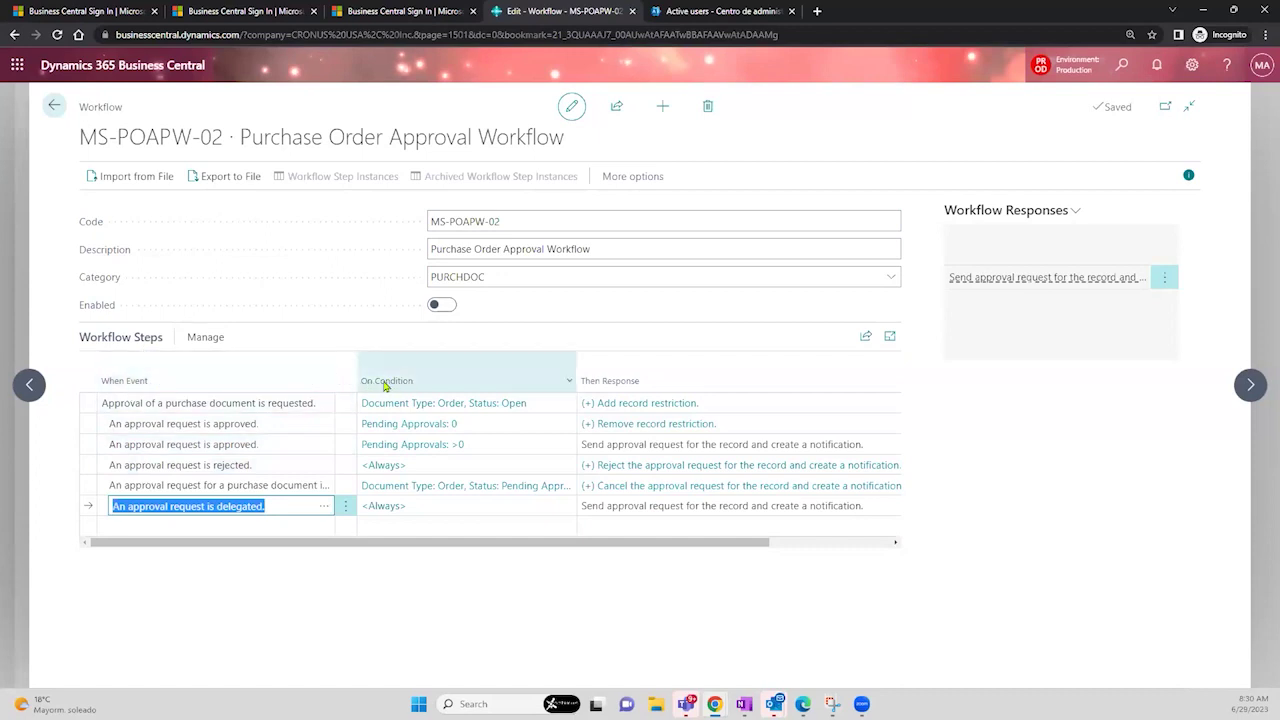
mouse_move(398, 386)
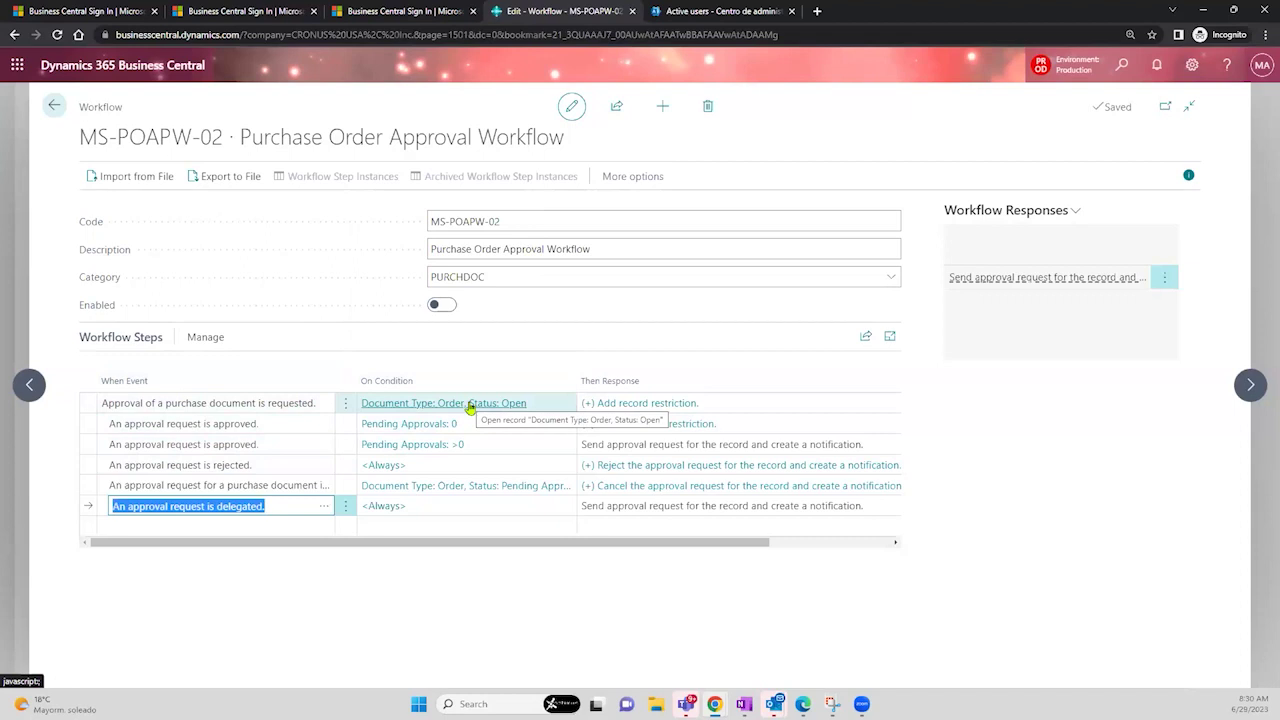
click(470, 403)
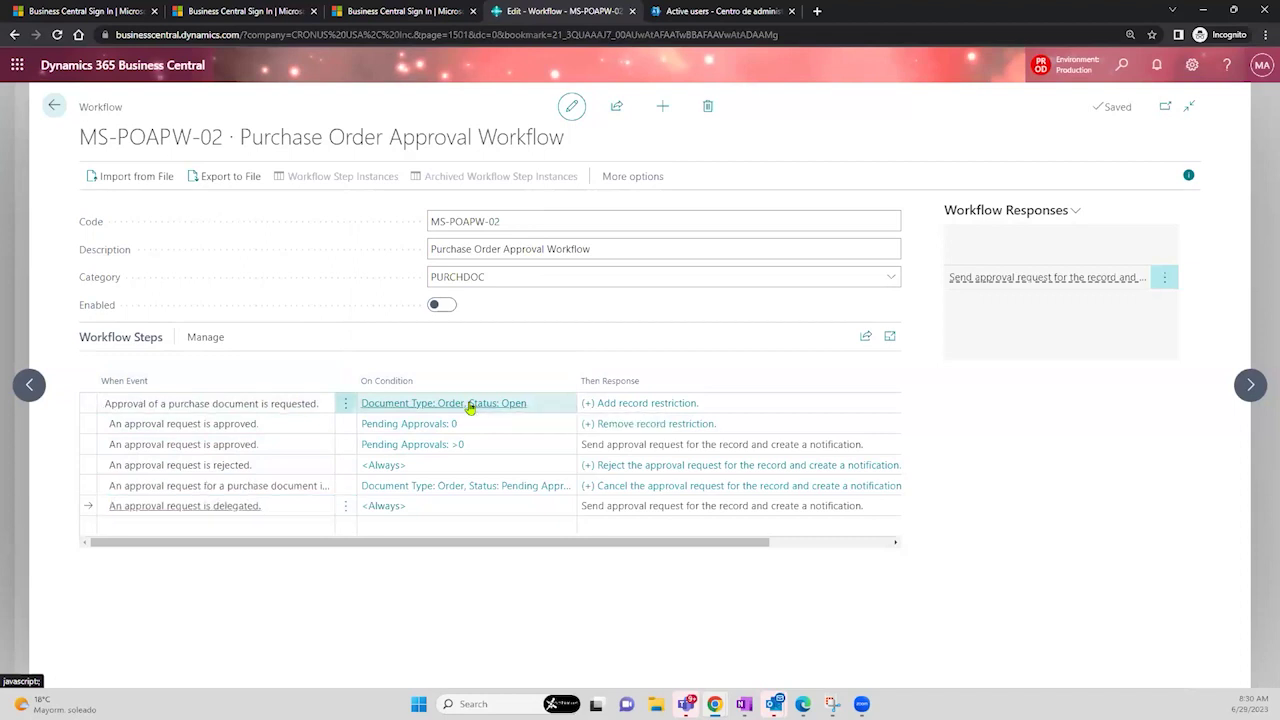
- Open the entry step's event conditions and review the Currency Code, No. and Amount filters
click(470, 403)
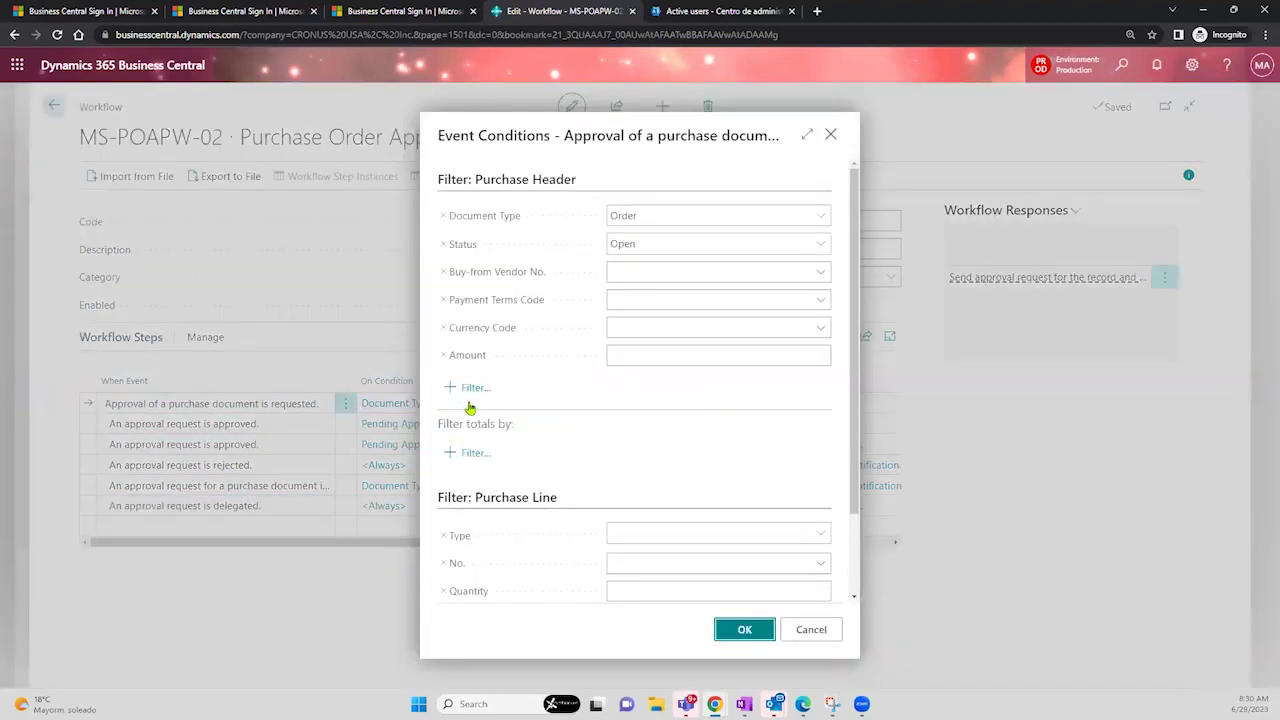
click(685, 322)
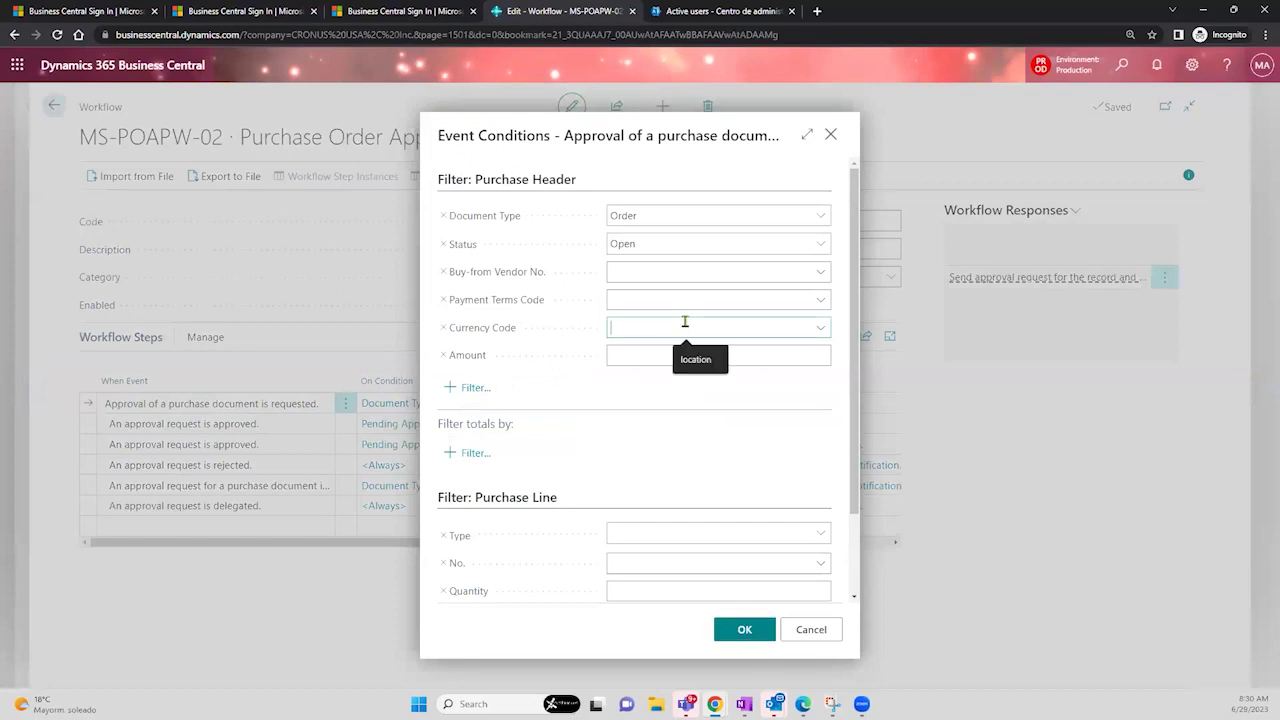
click(812, 325)
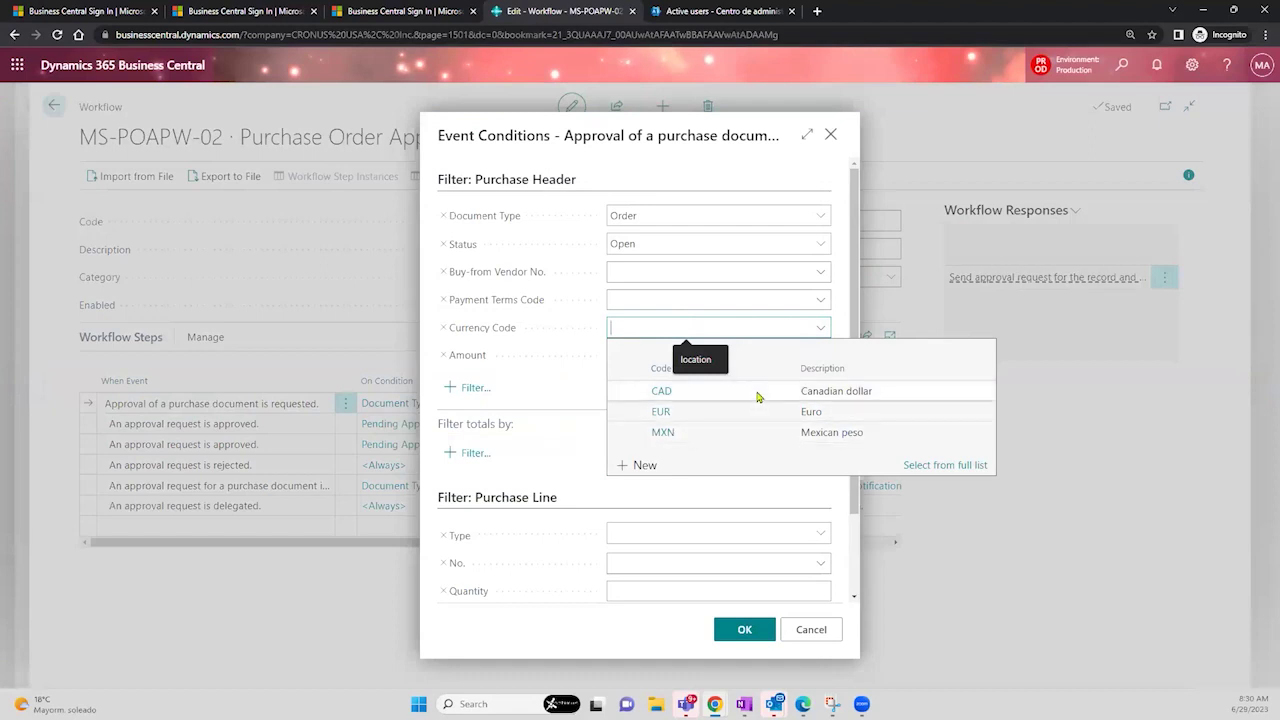
click(613, 496)
click(655, 555)
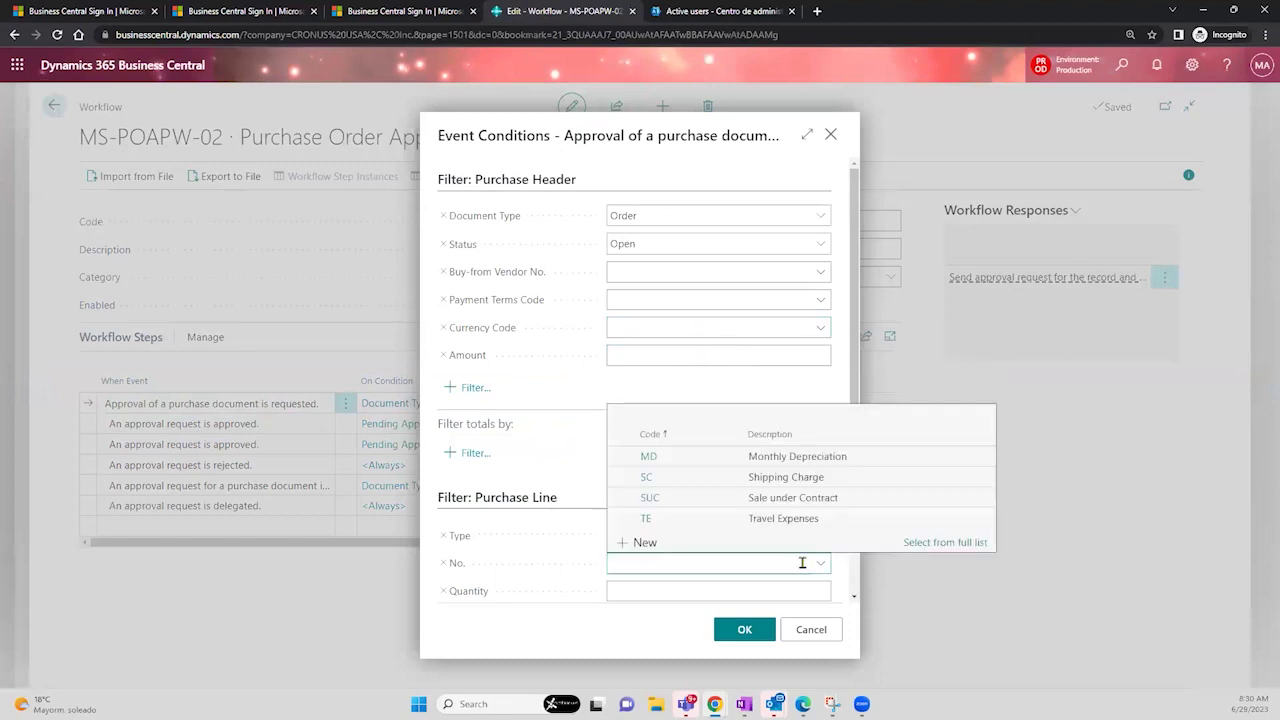
click(579, 392)
click(725, 358)
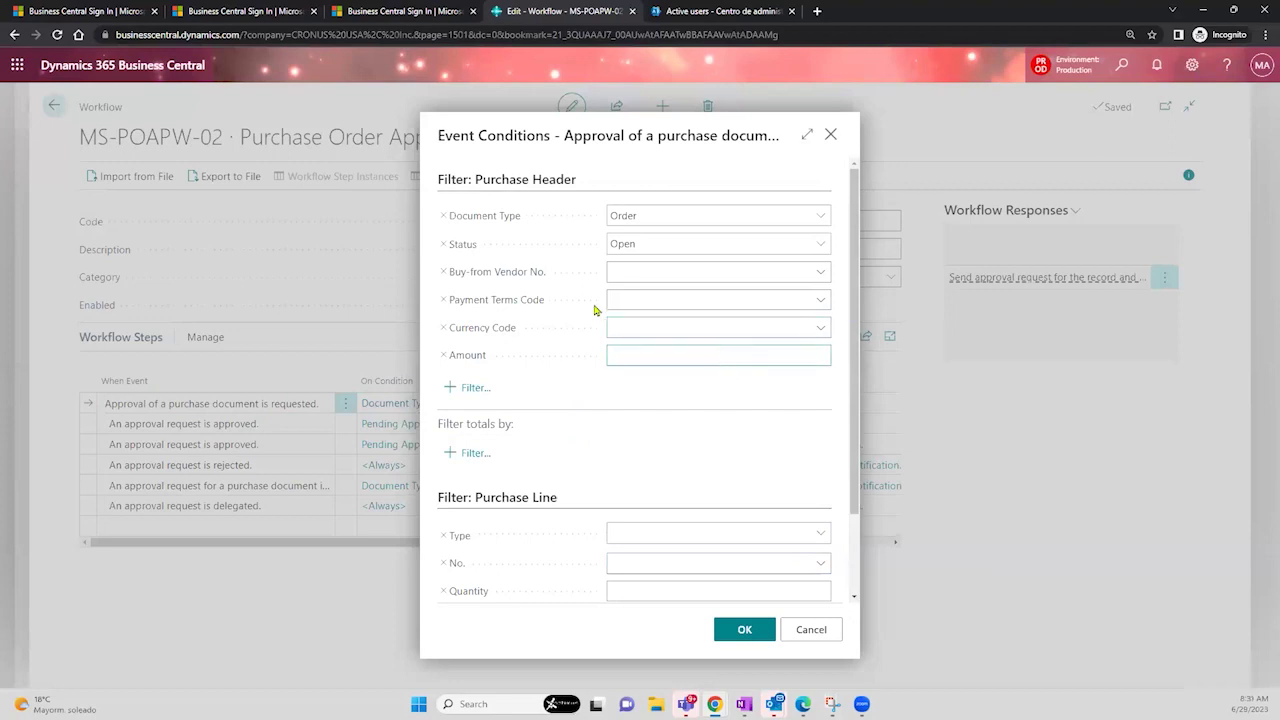
- Remove the Buy-from Vendor No. 10000 filter and save the event conditions
click(643, 274)
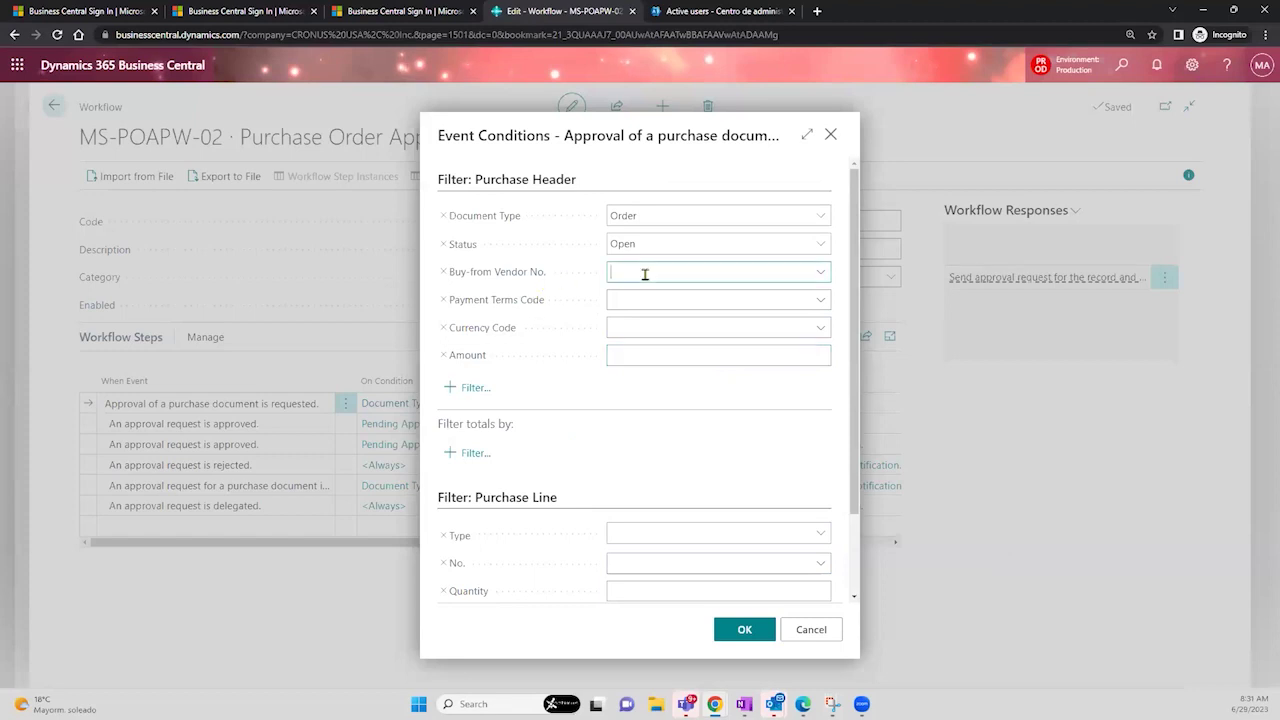
click(821, 273)
click(836, 275)
click(824, 275)
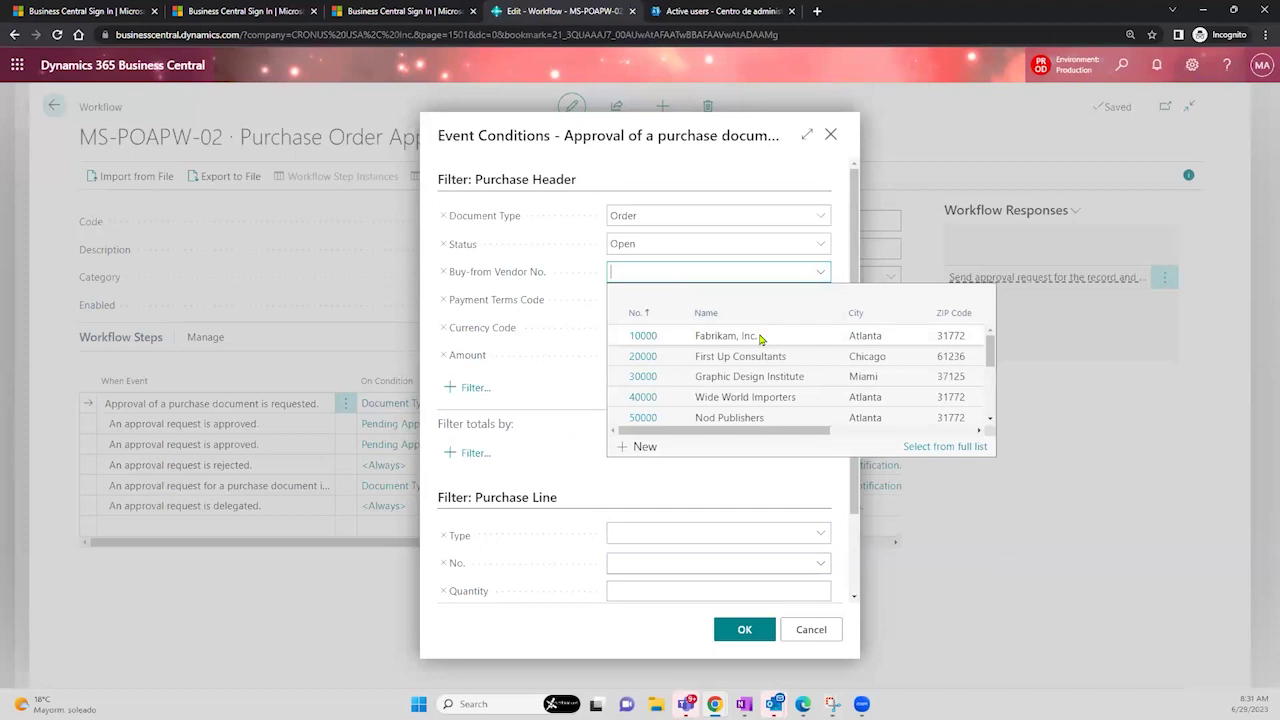
click(758, 332)
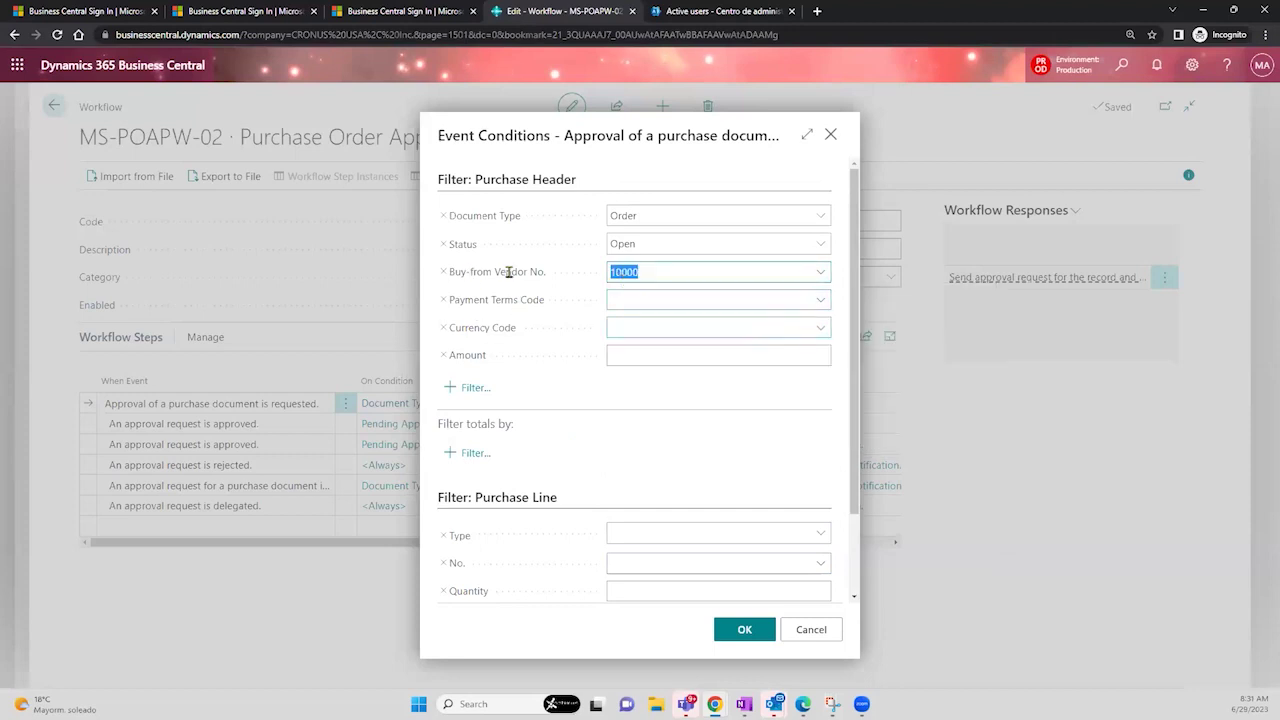
click(825, 272)
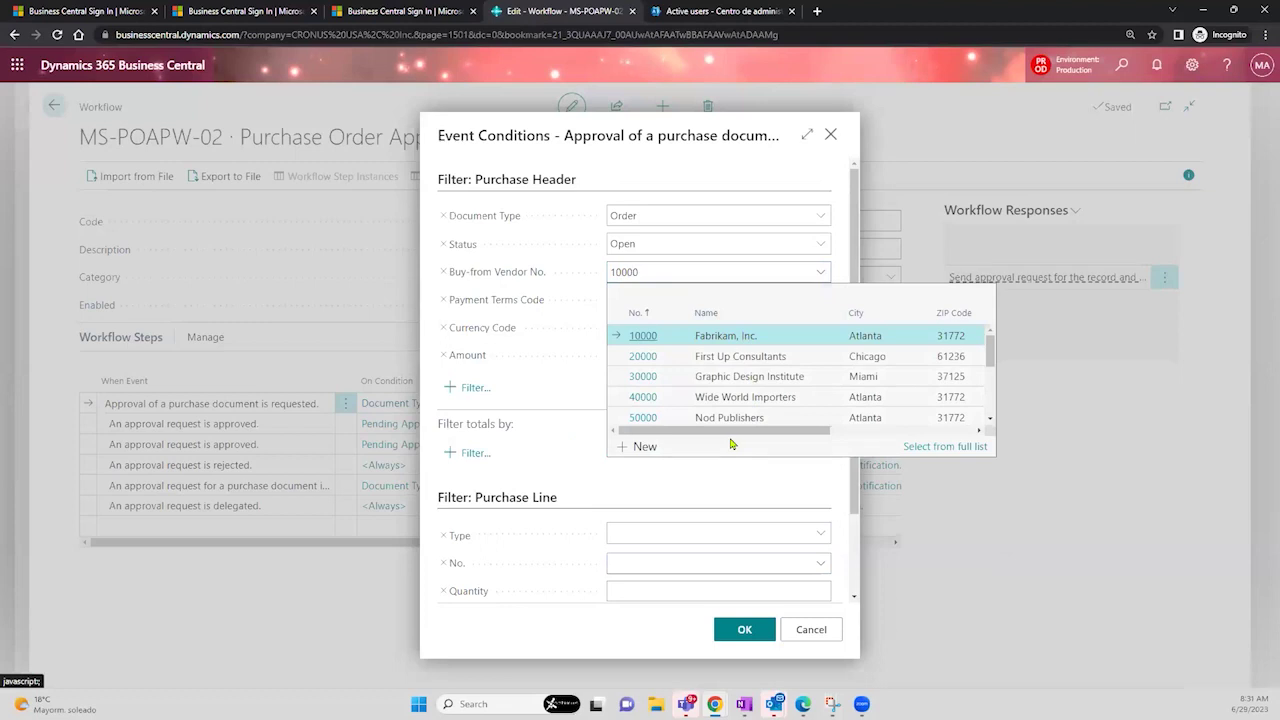
click(664, 271)
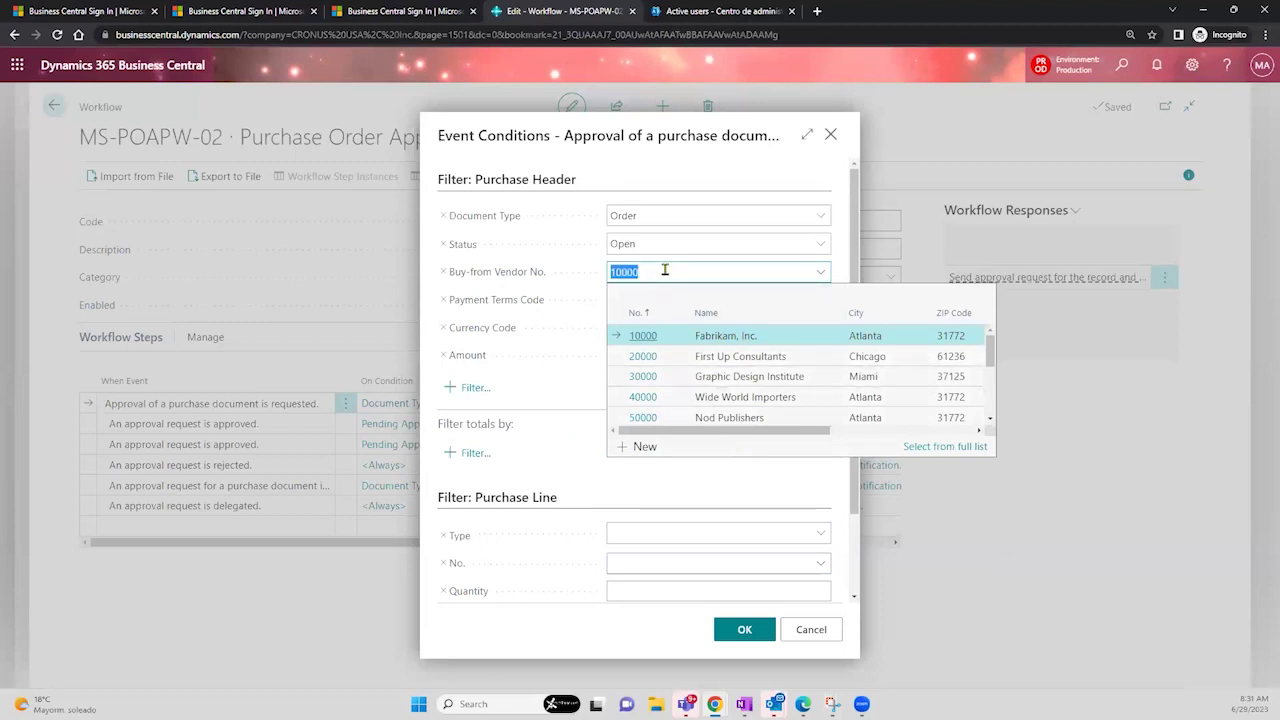
key(BackSpace)
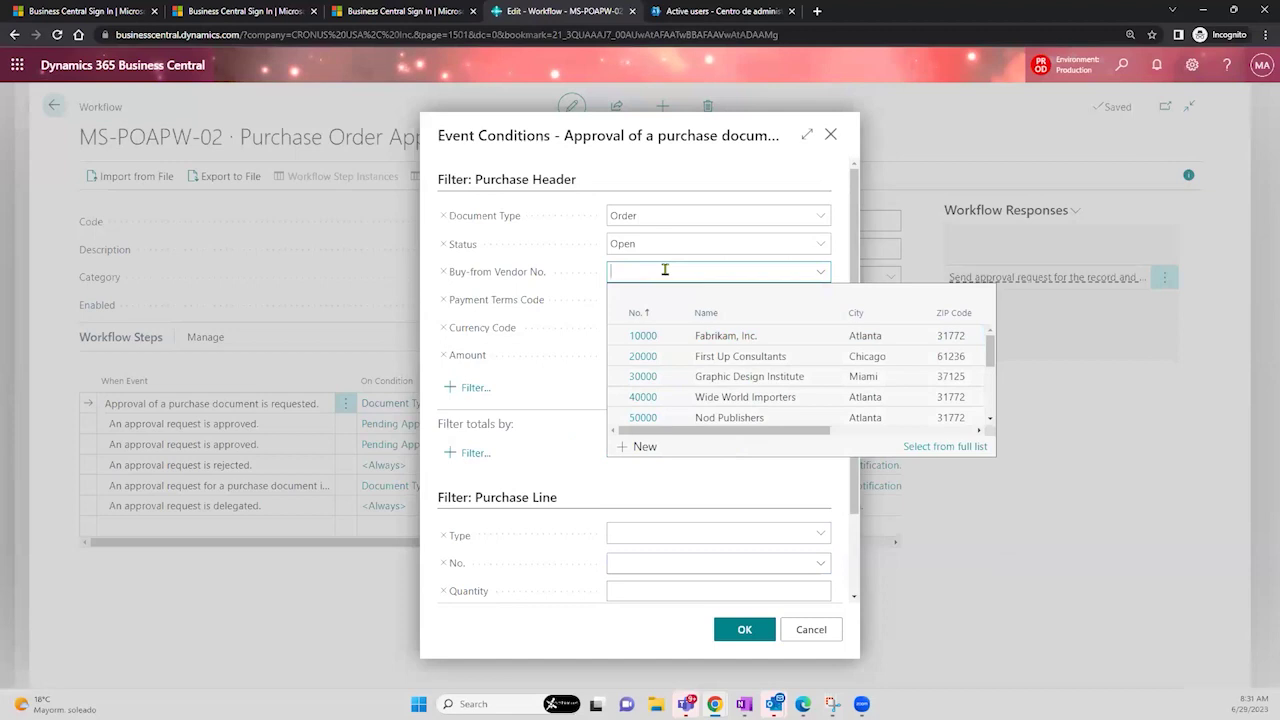
click(545, 403)
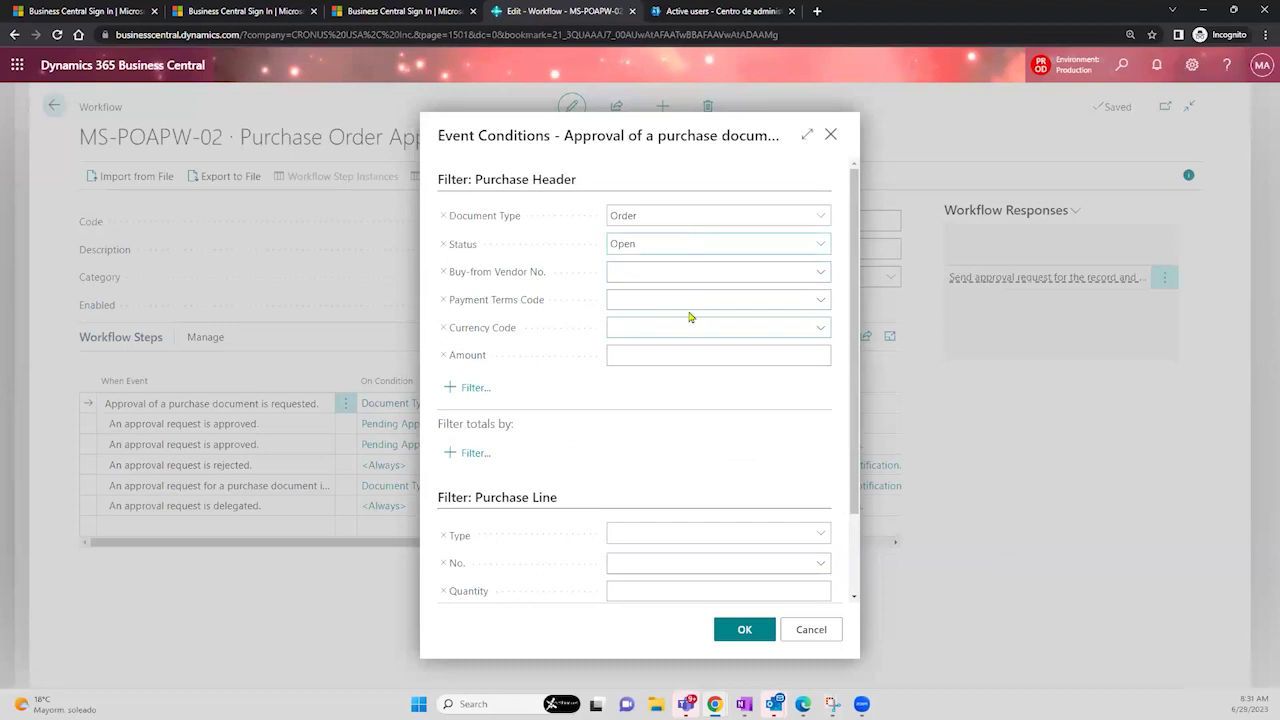
drag(864, 279, 864, 360)
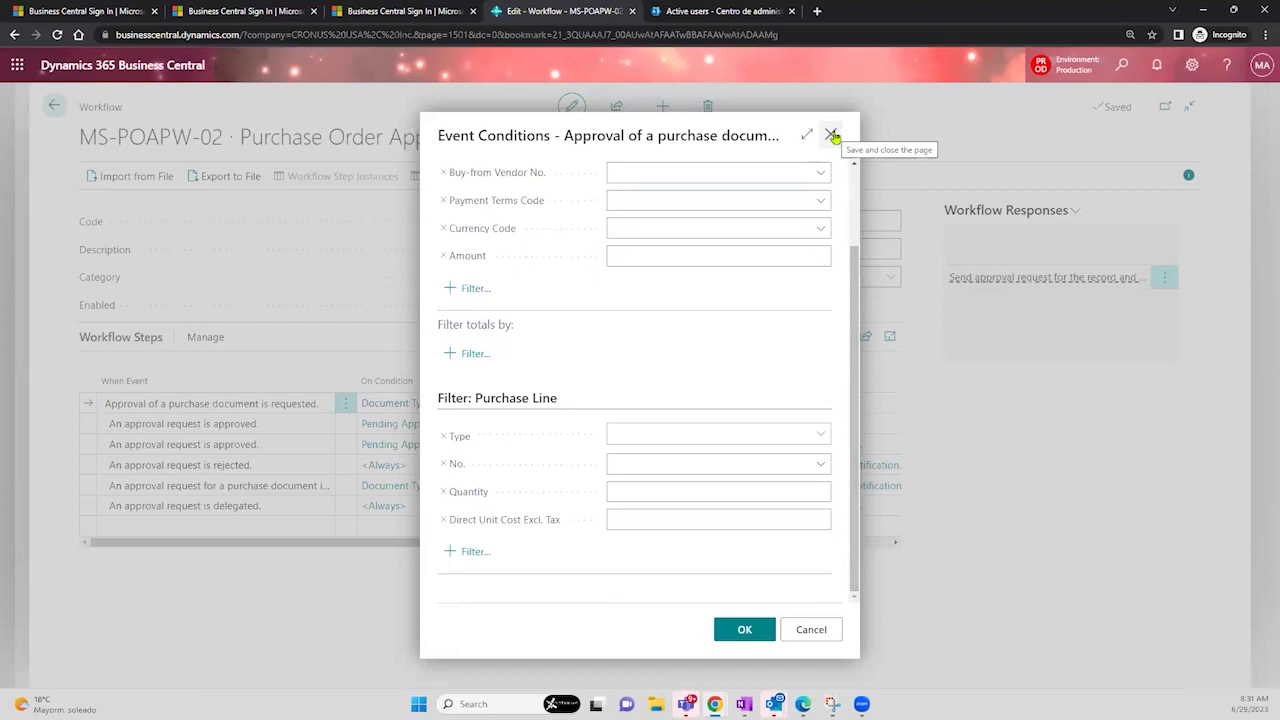
click(832, 135)
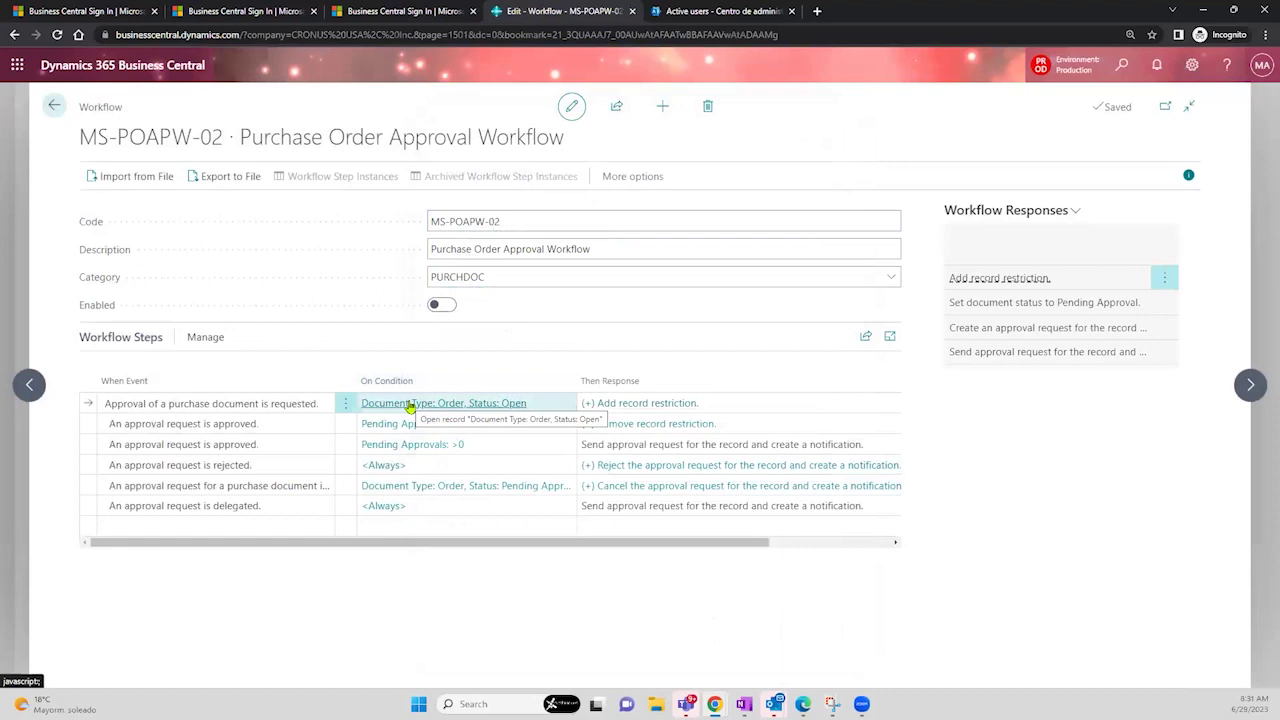
click(626, 405)
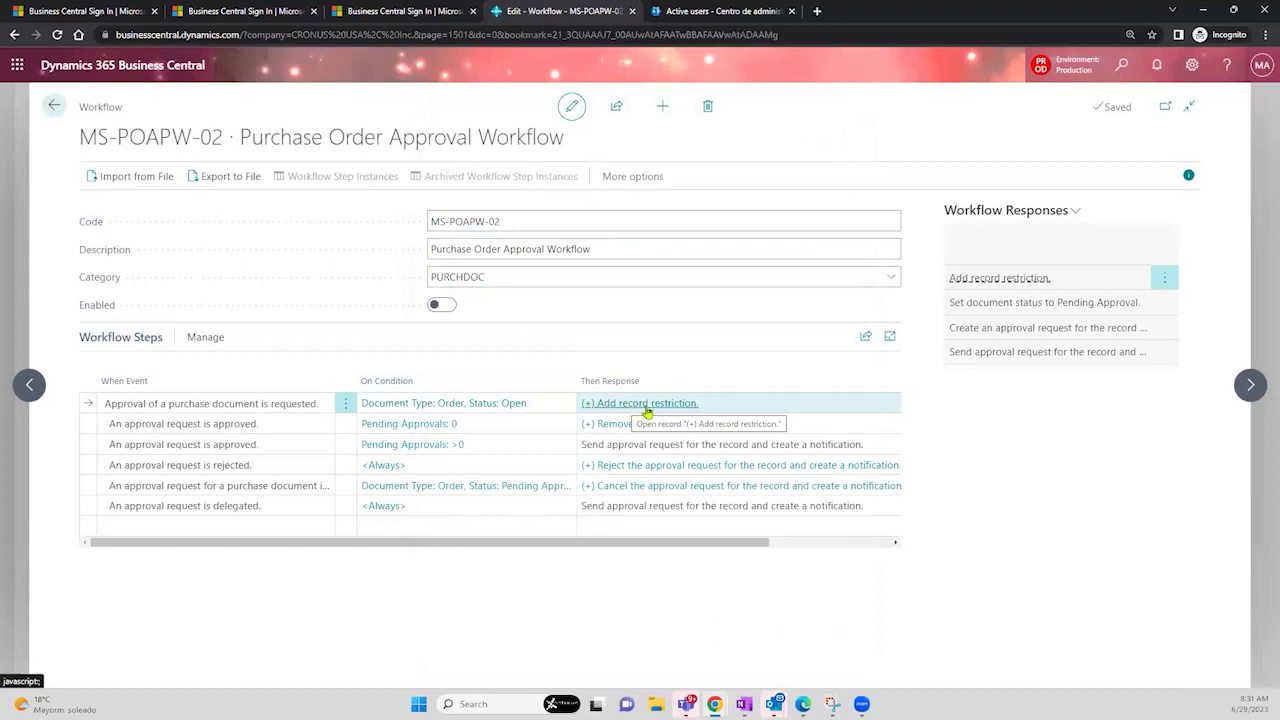
click(645, 405)
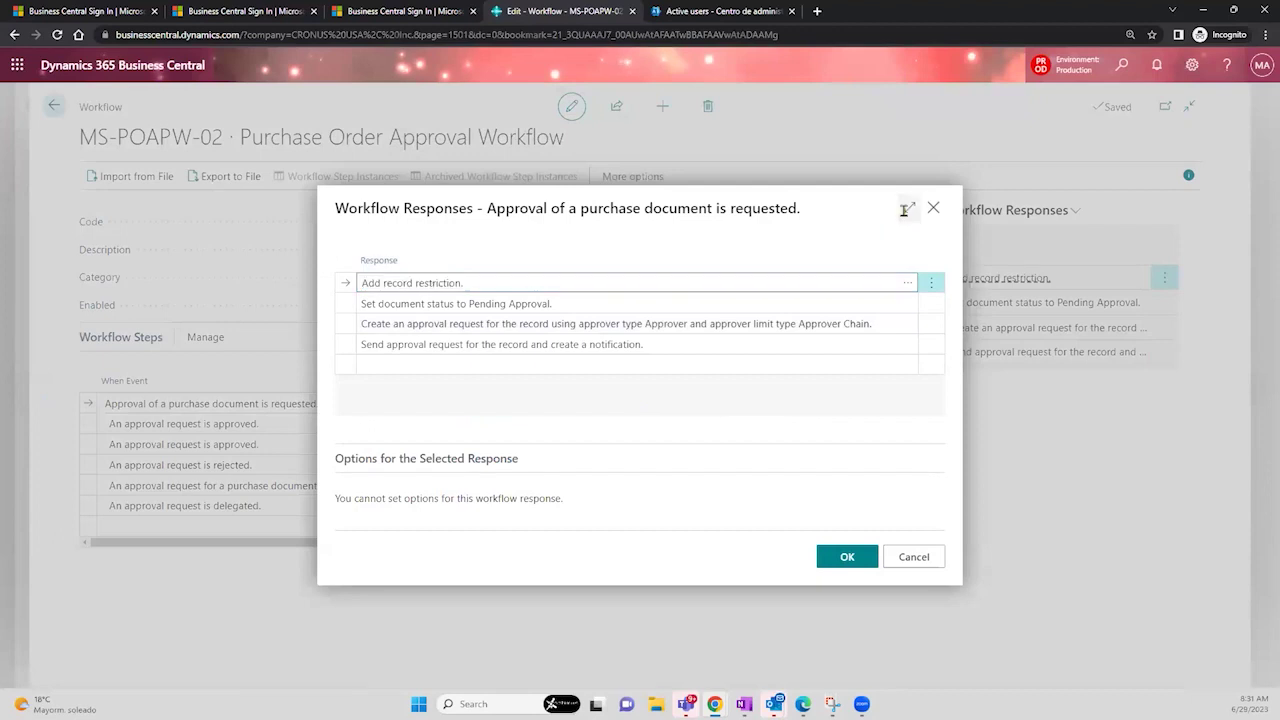
click(907, 209)
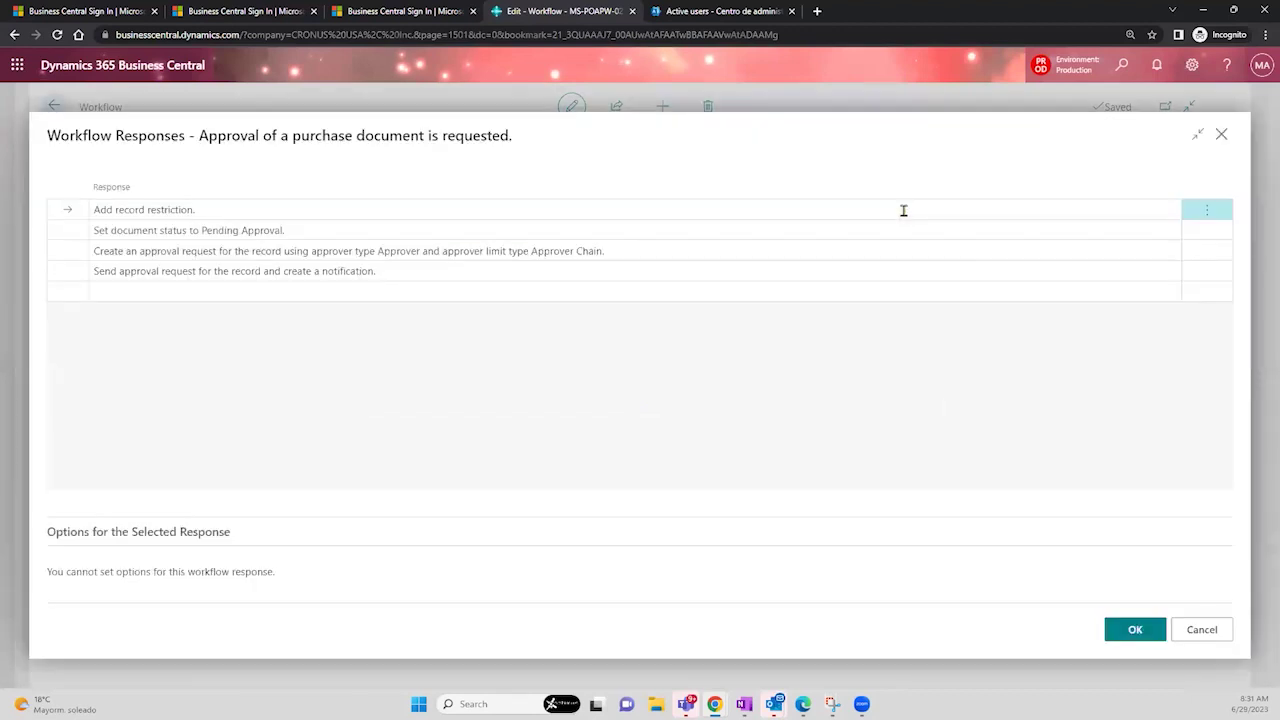
click(770, 232)
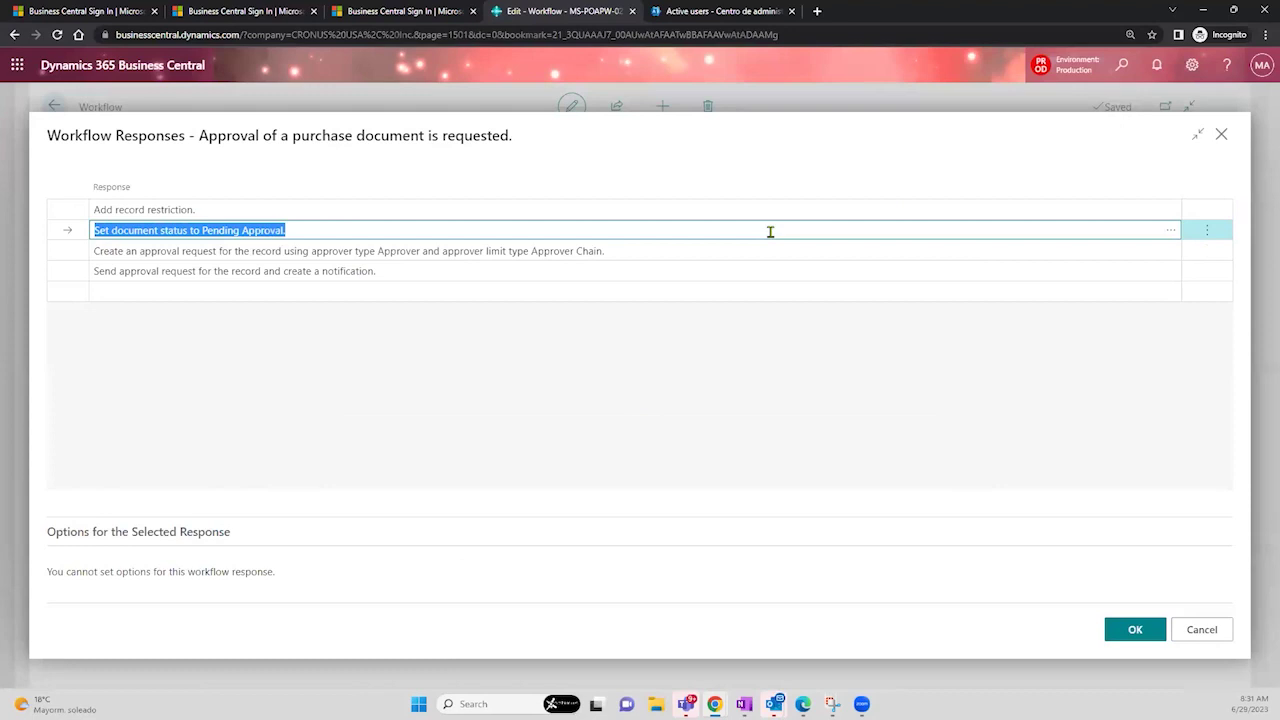
click(706, 254)
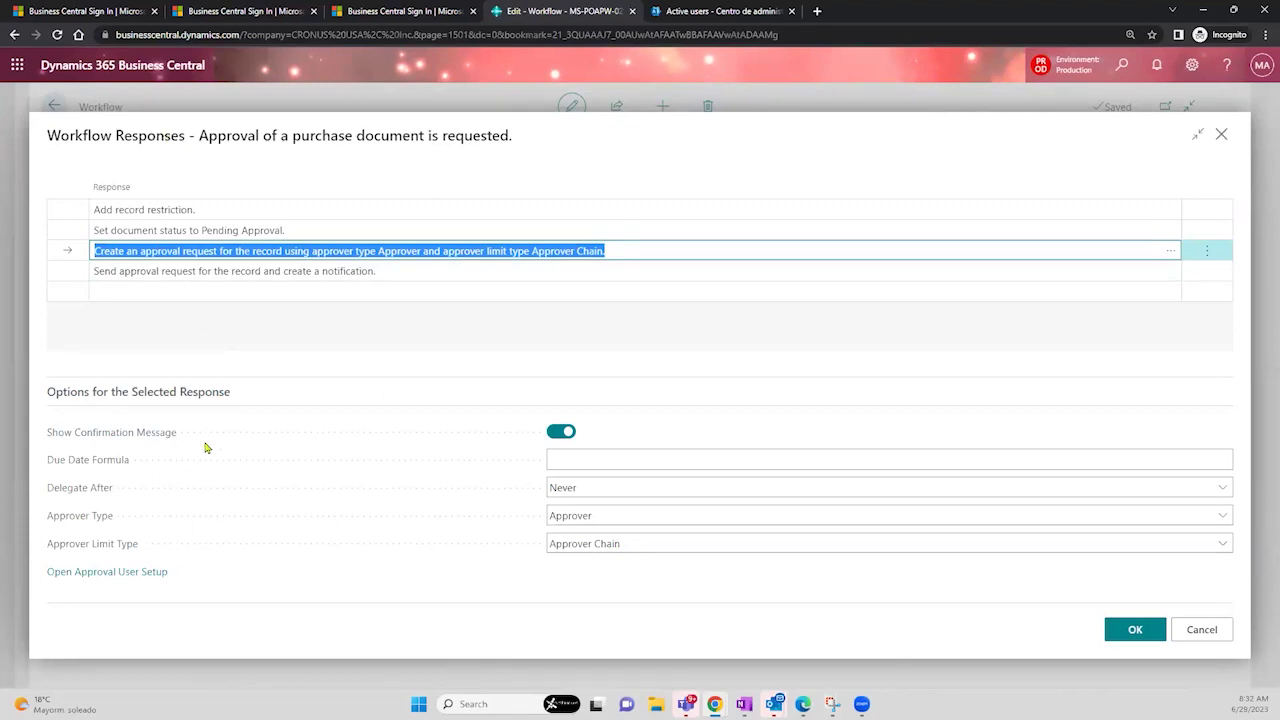
mouse_move(143, 441)
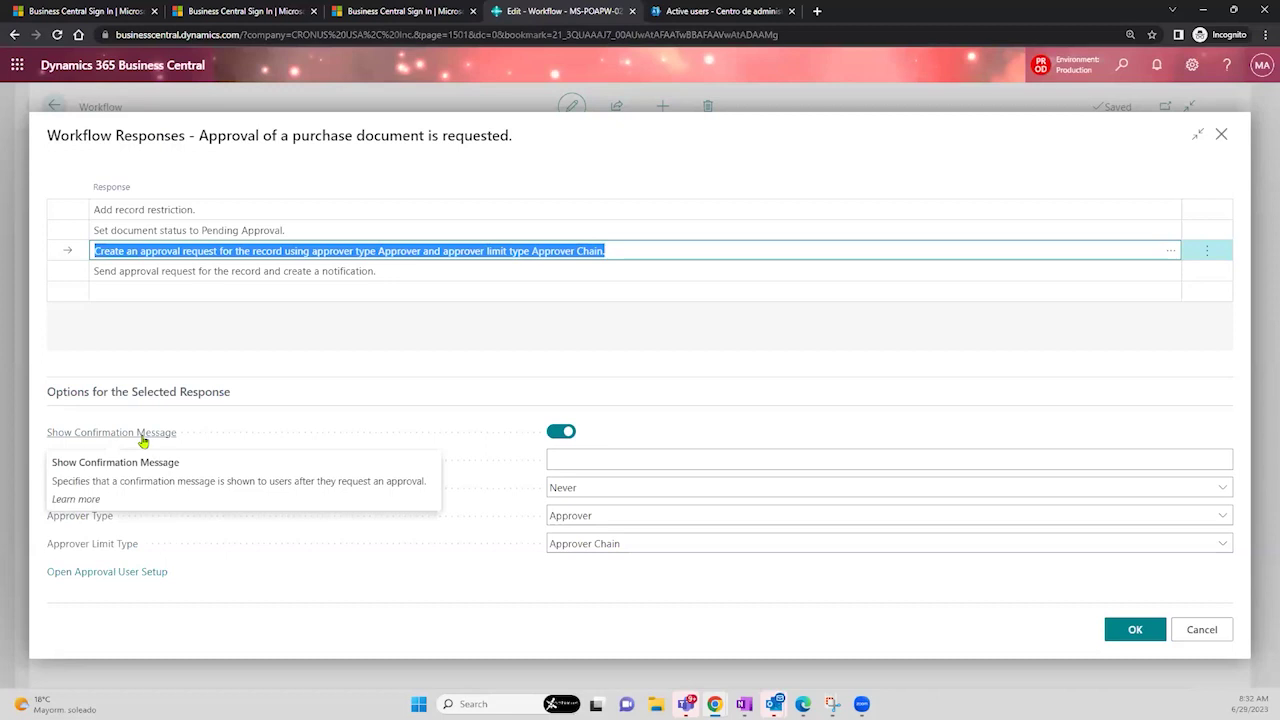
click(563, 432)
click(566, 432)
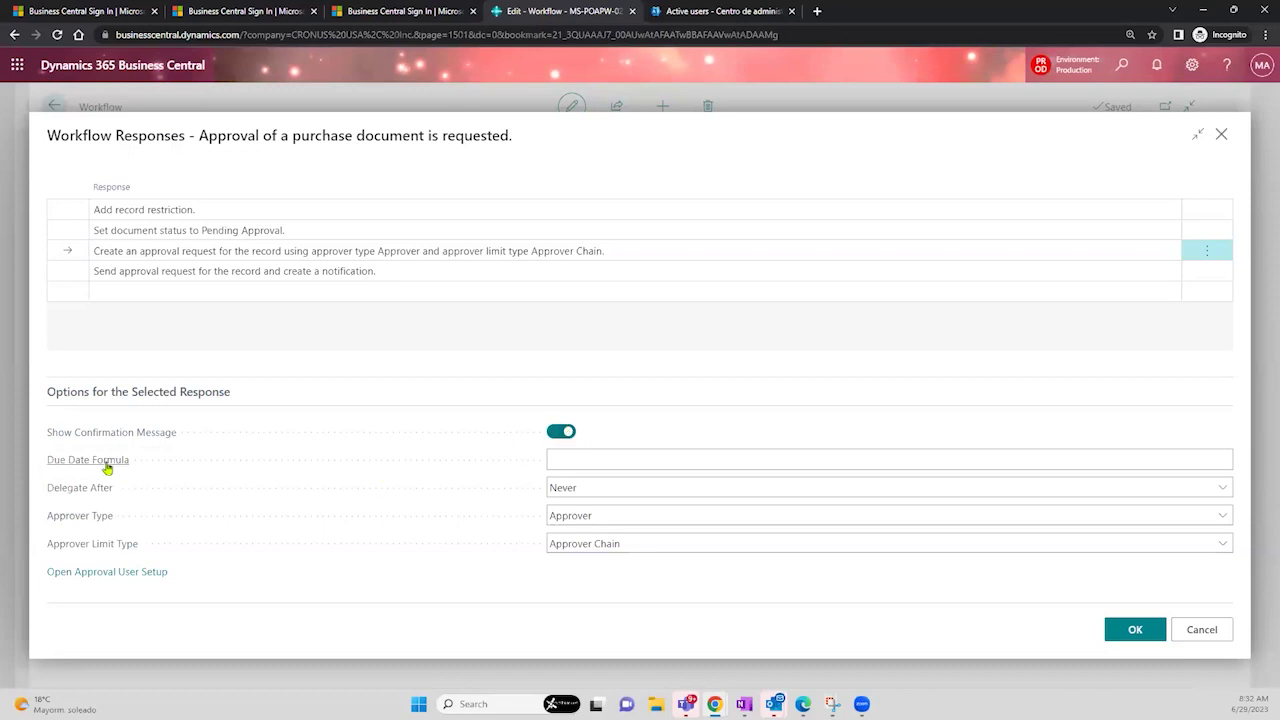
mouse_move(111, 467)
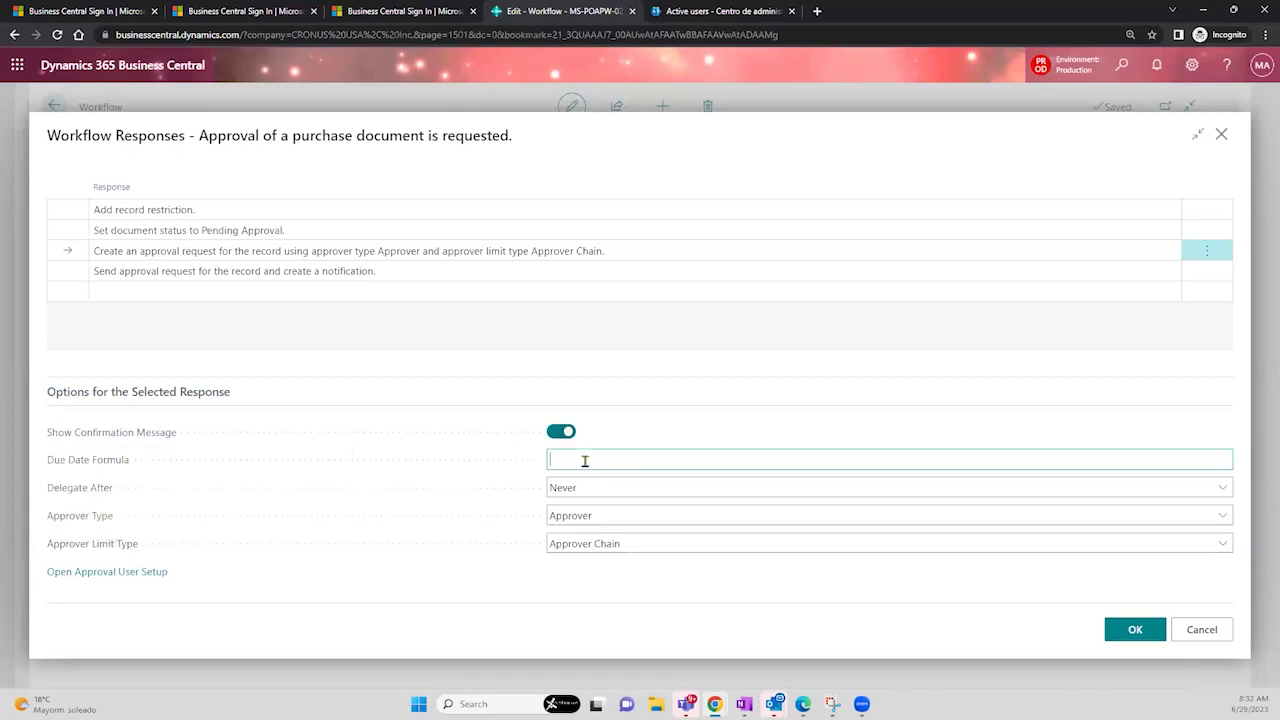
text(1)
click(623, 488)
click(586, 495)
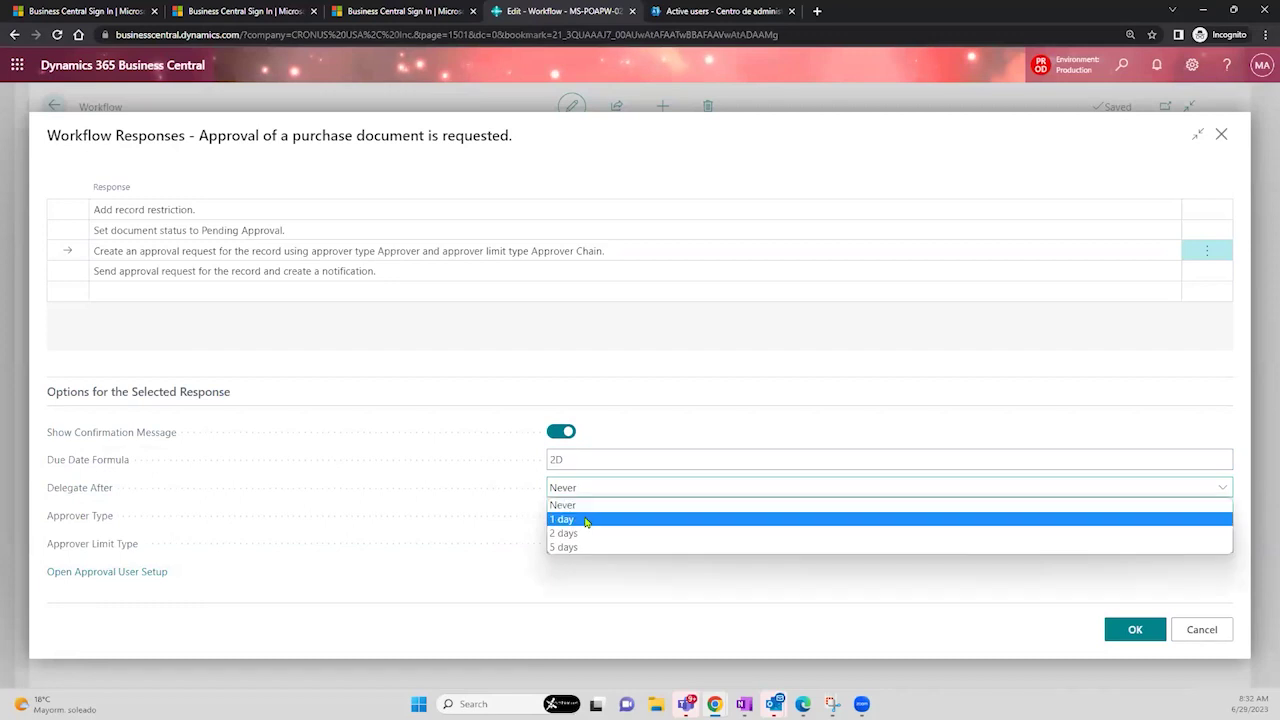
click(586, 520)
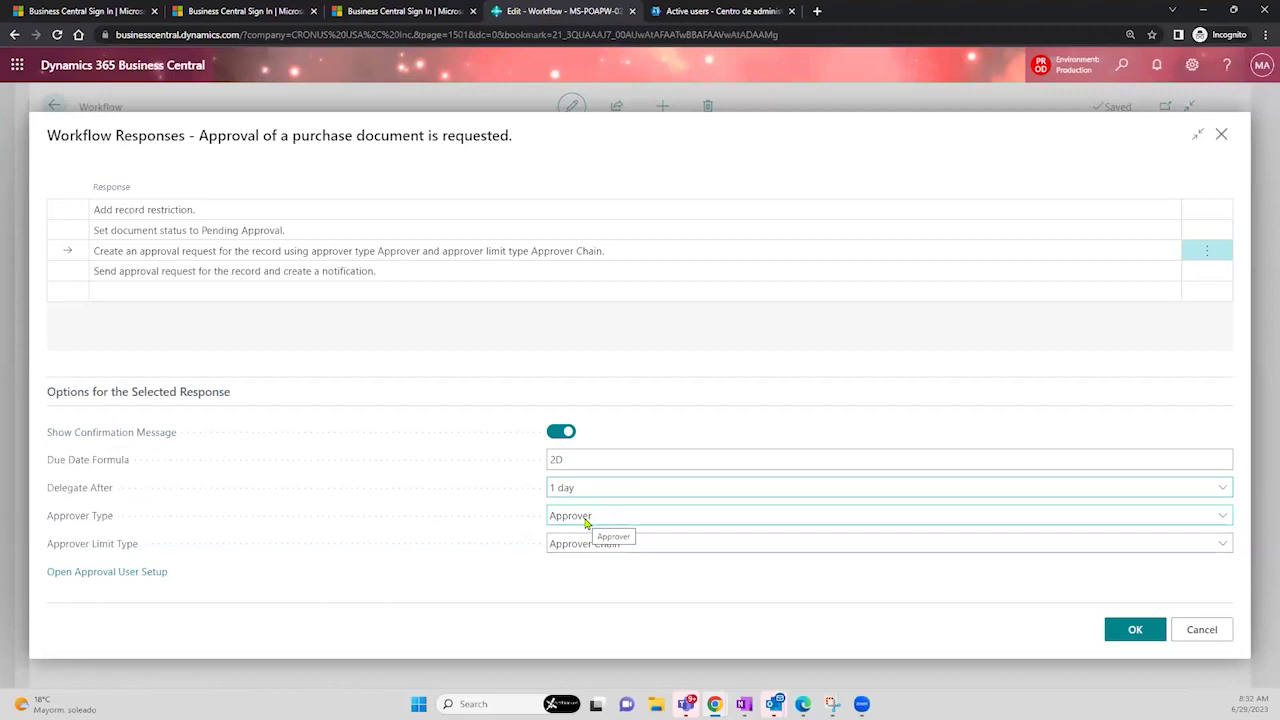
click(570, 456)
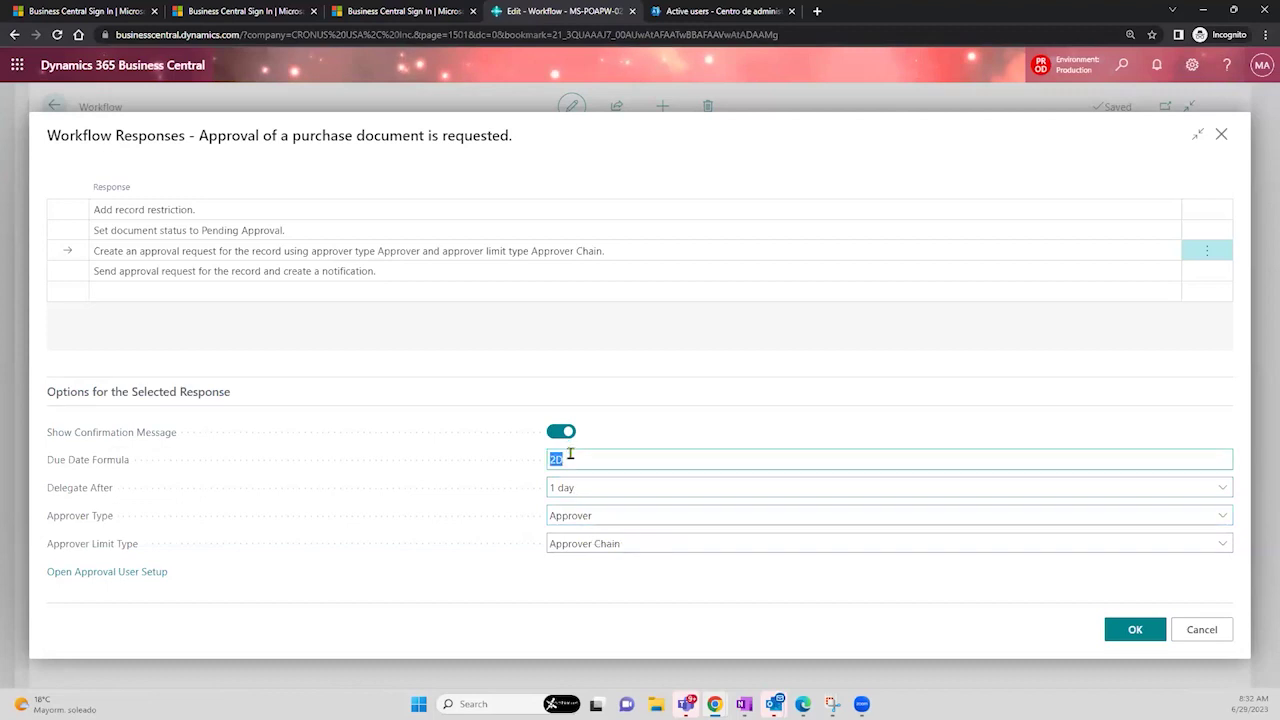
click(592, 488)
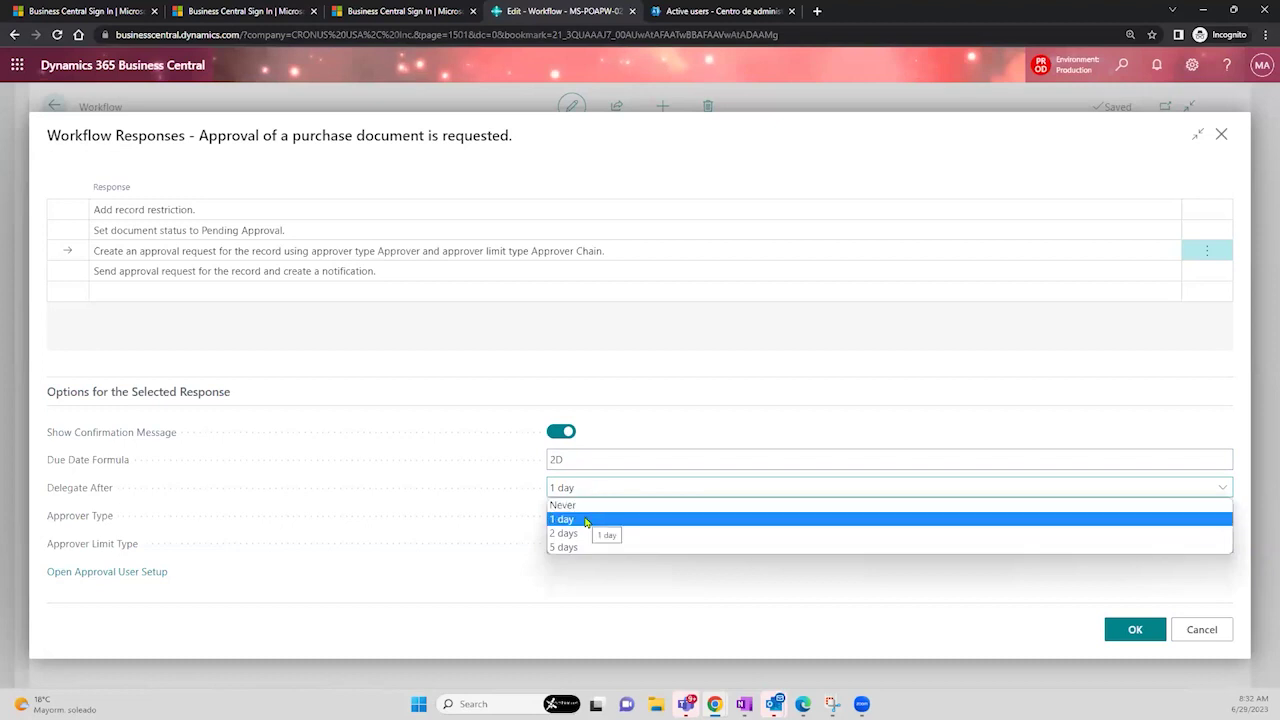
click(586, 520)
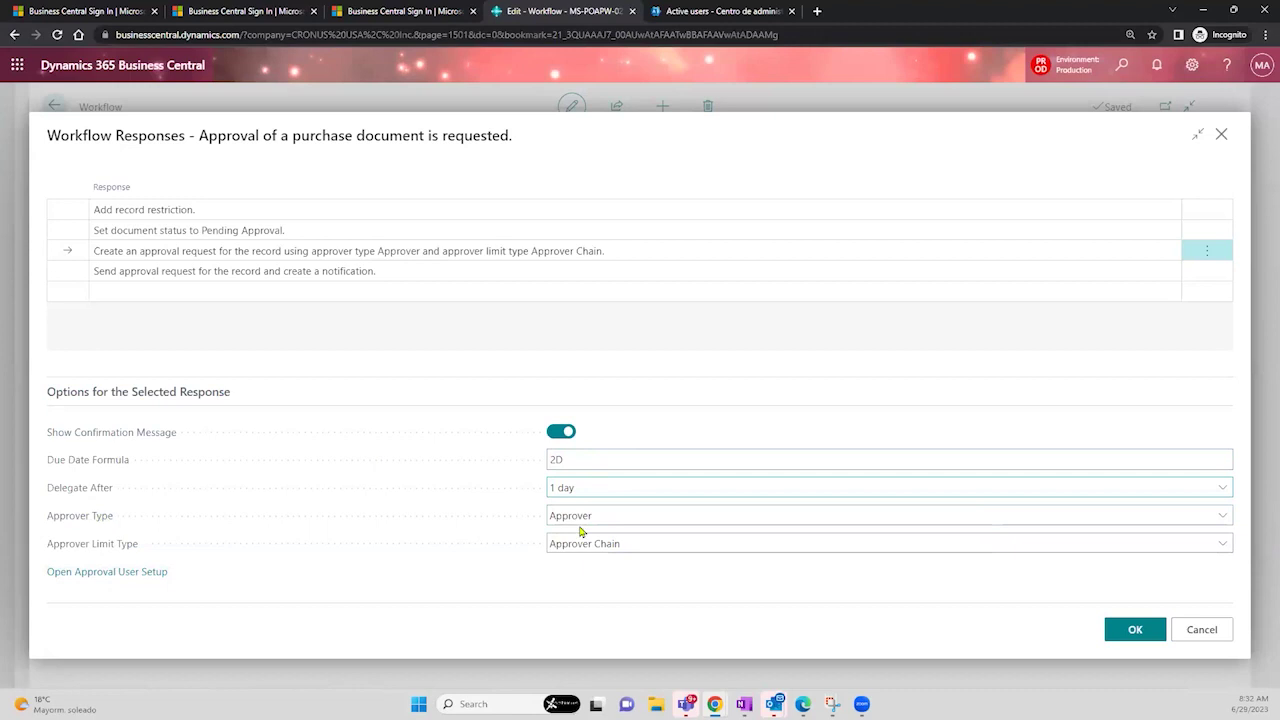
click(628, 548)
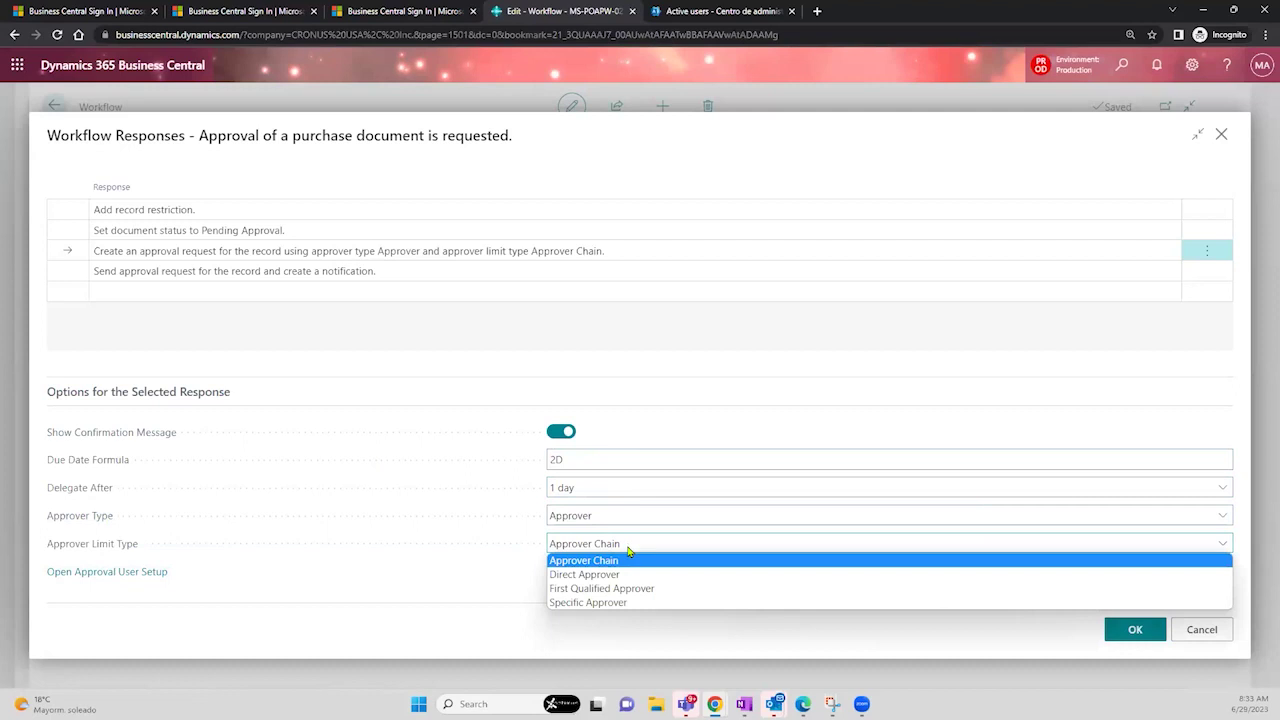
click(721, 382)
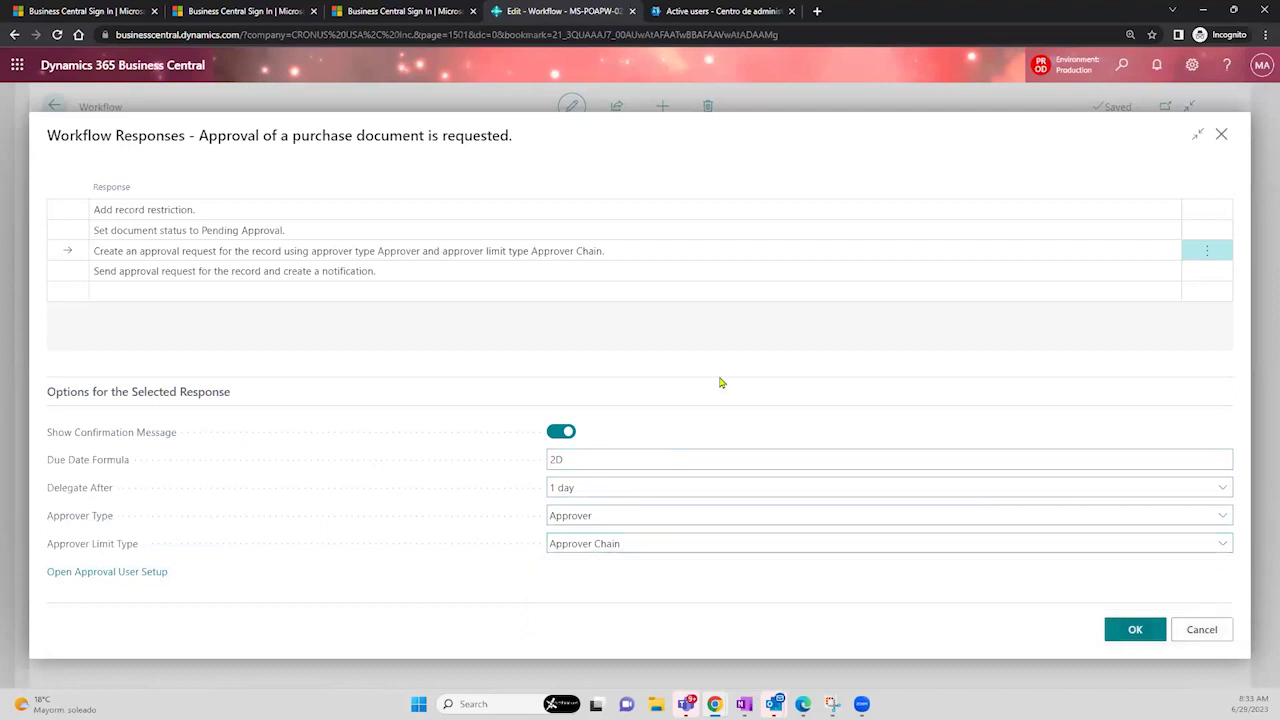
click(1201, 630)
click(442, 306)
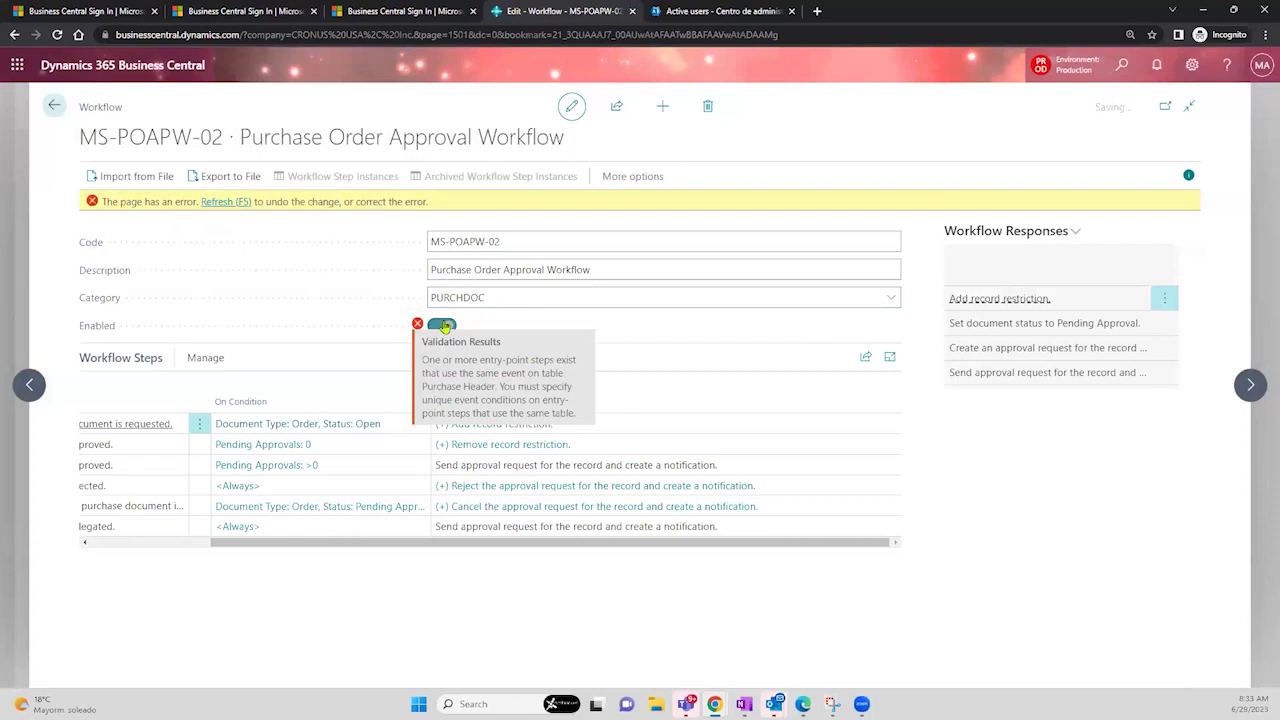
click(443, 326)
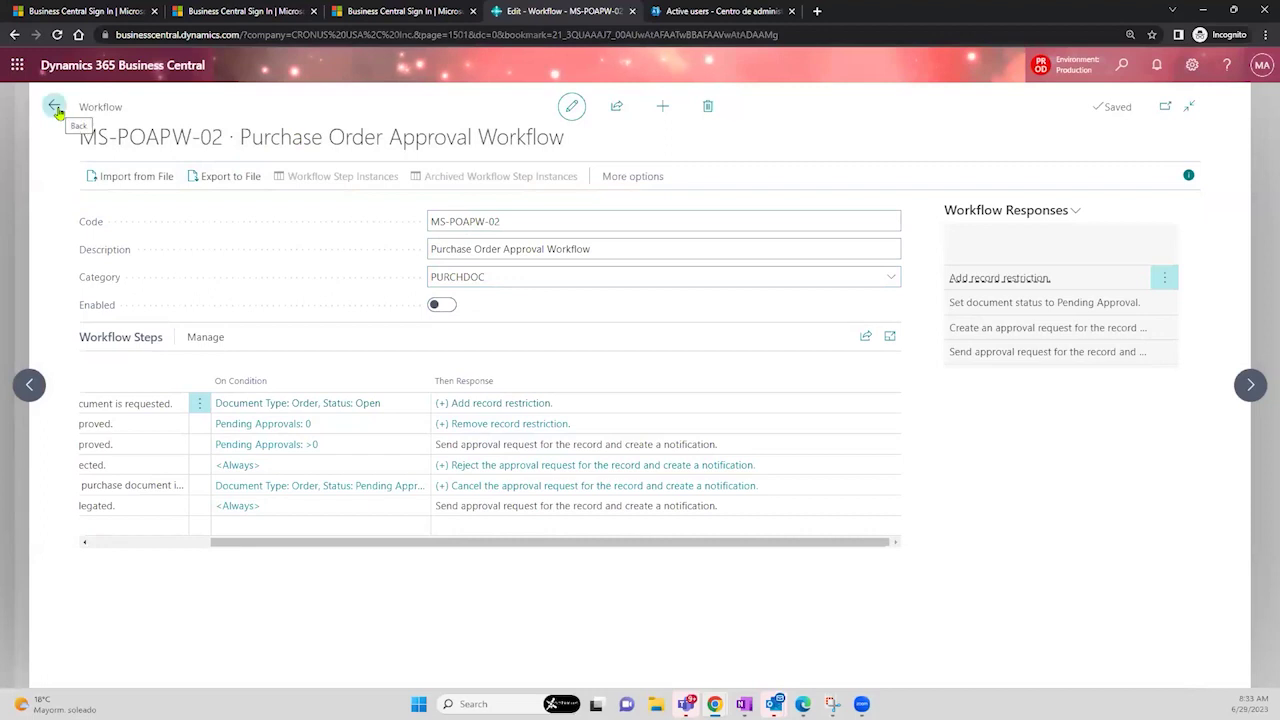
click(1125, 66)
text(wo)
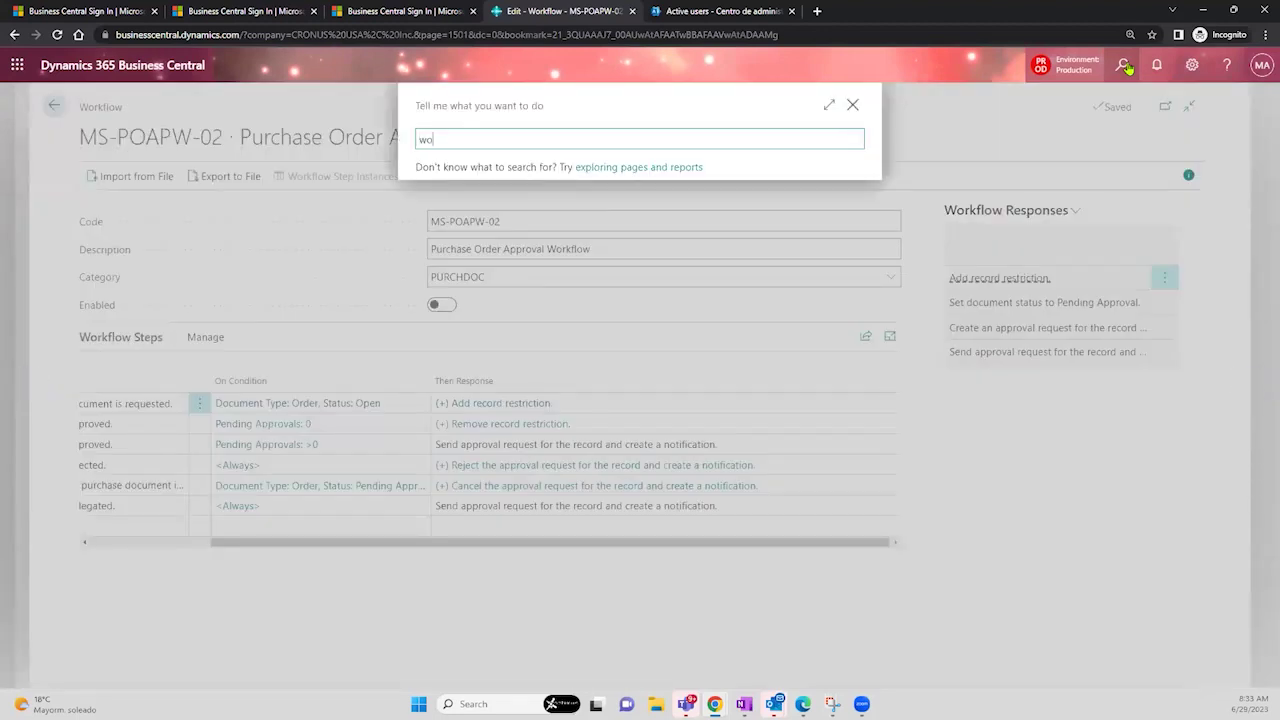
text(rkflow)
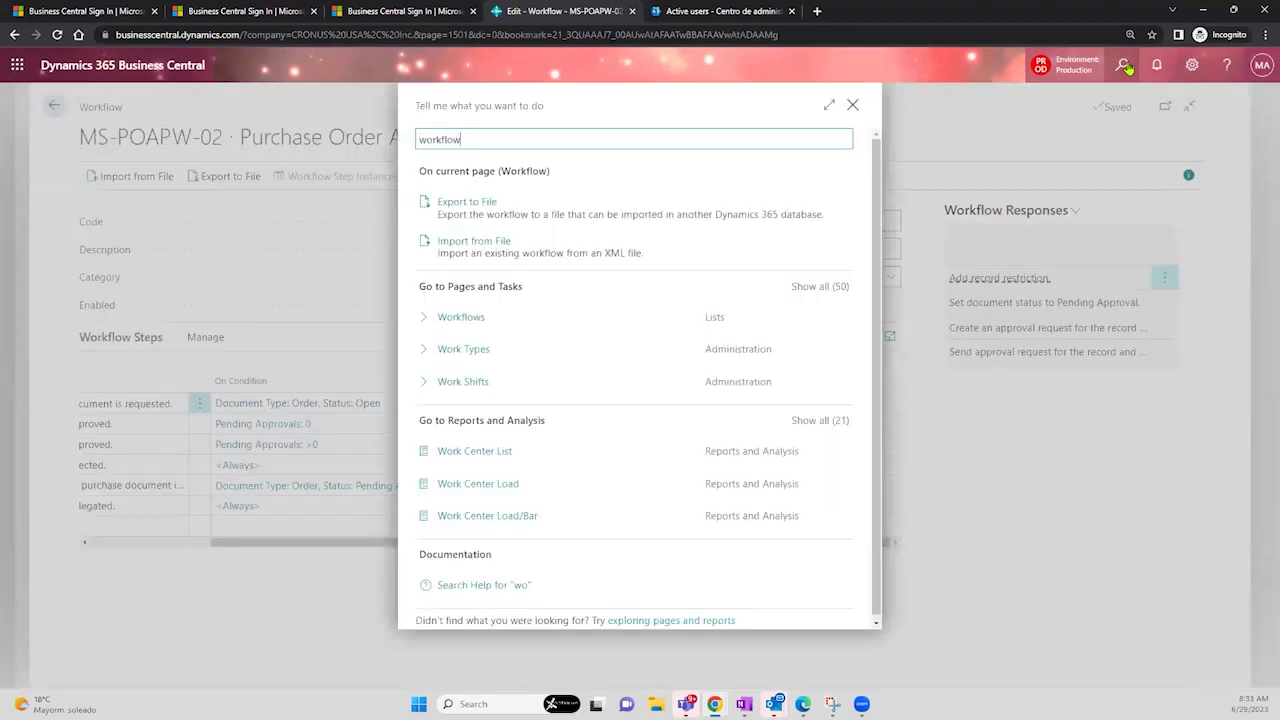
click(480, 316)
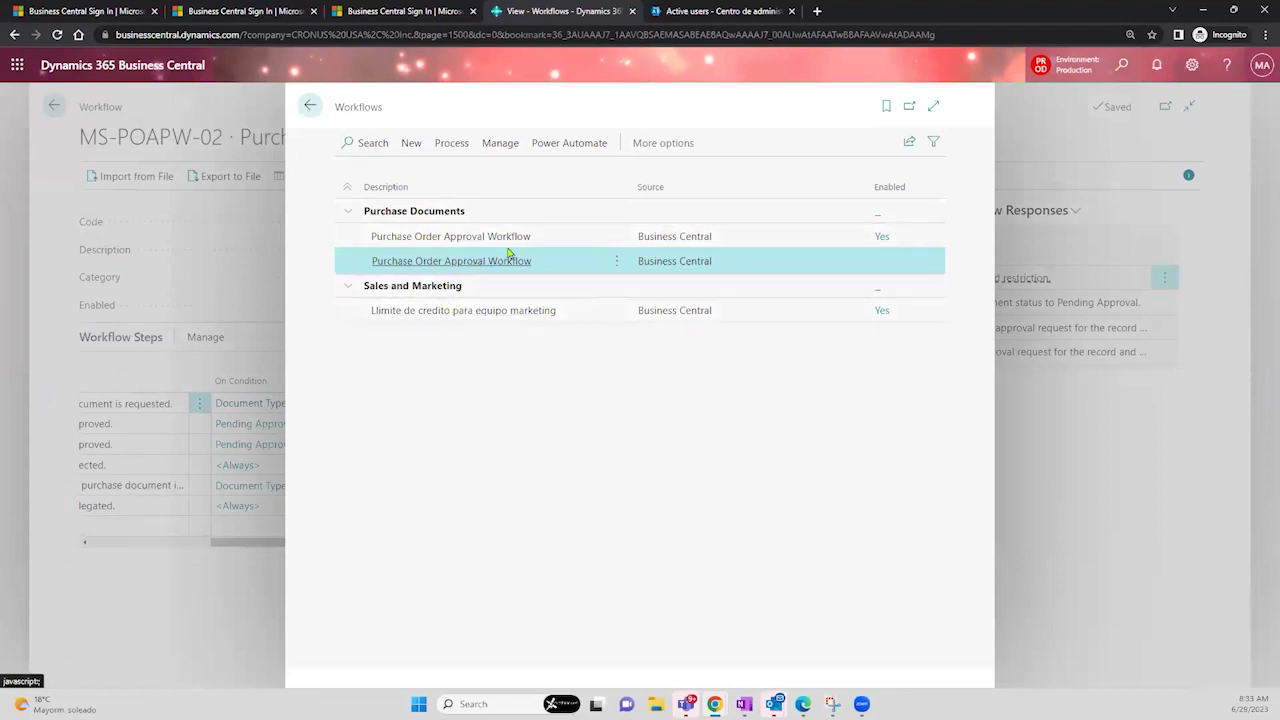
click(560, 240)
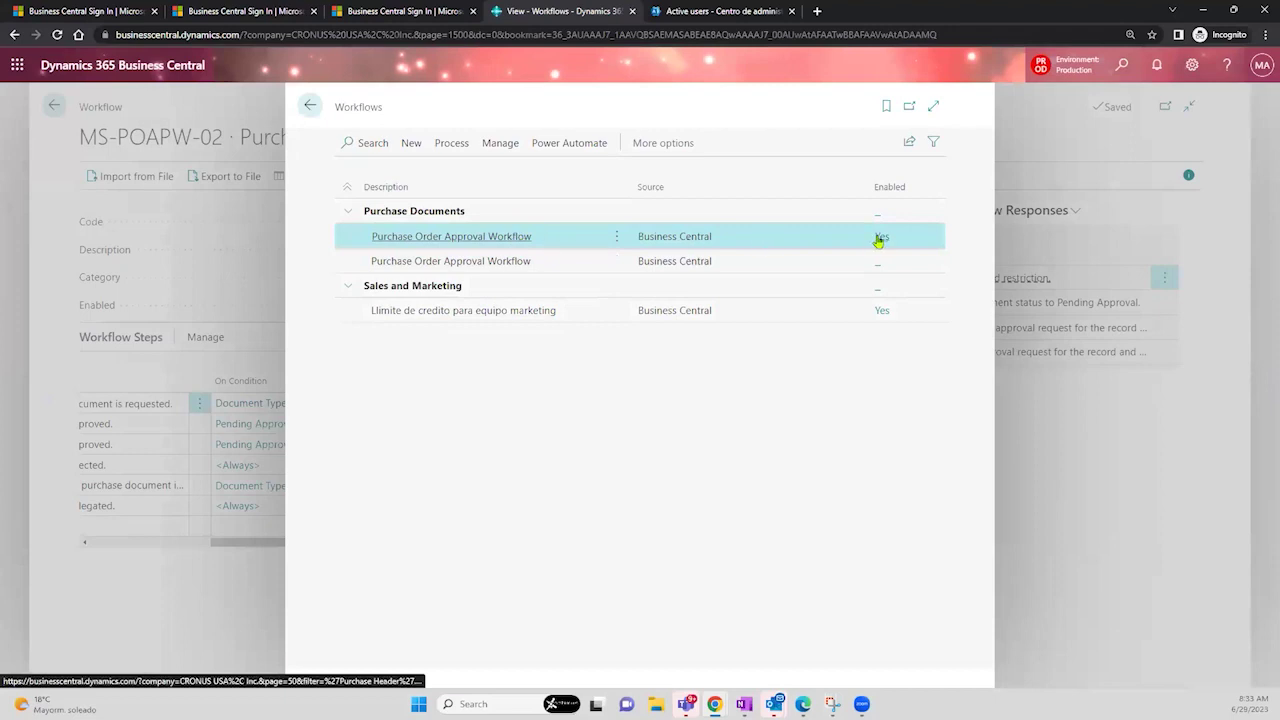
click(577, 260)
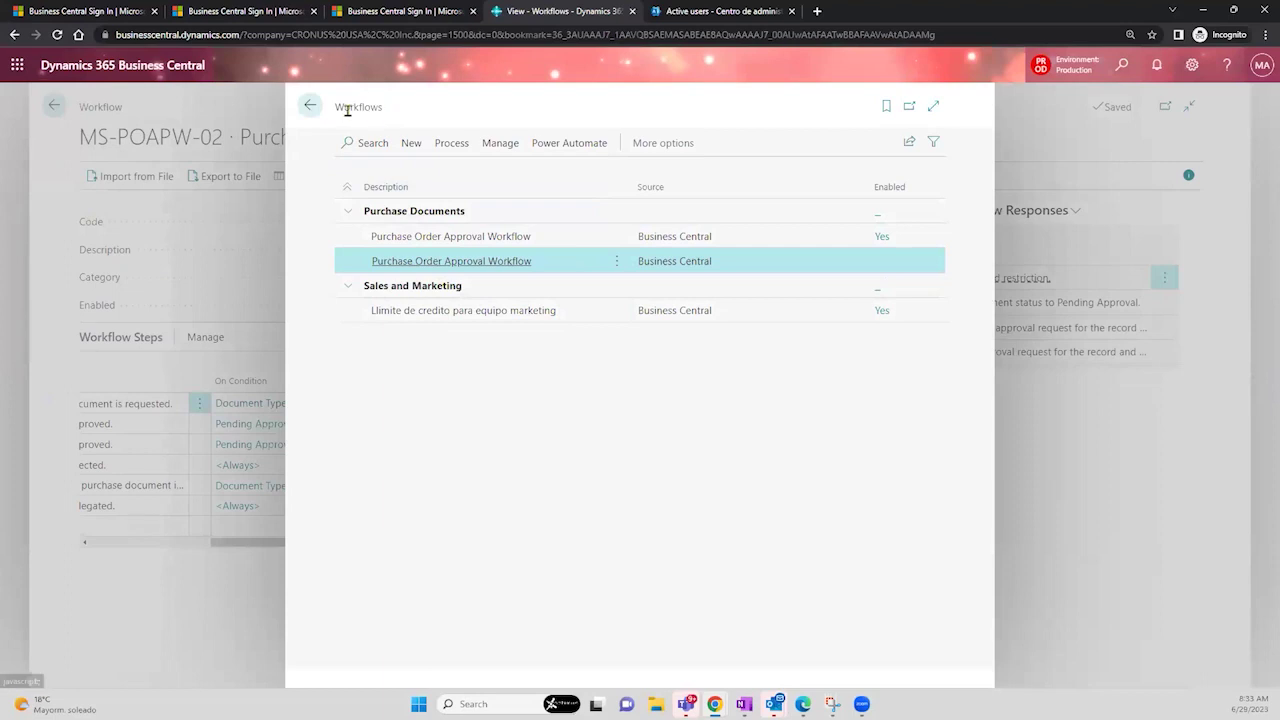
drag(385, 113, 331, 116)
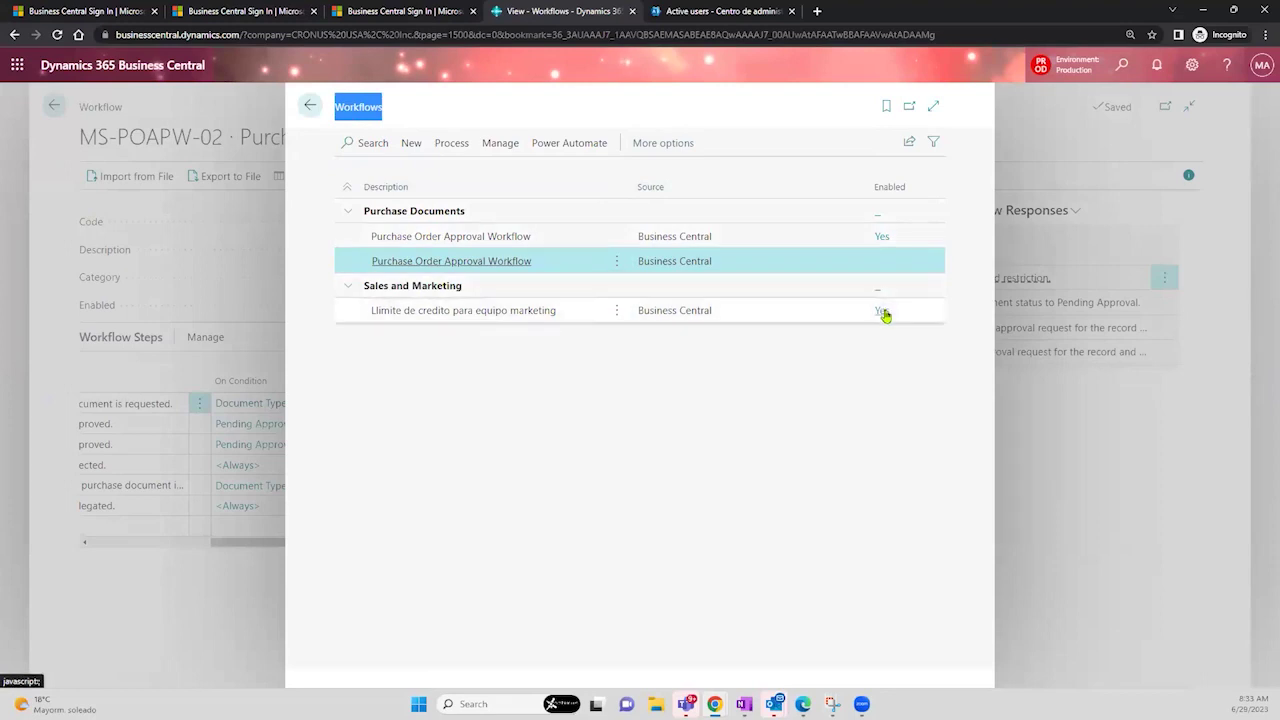
click(311, 108)
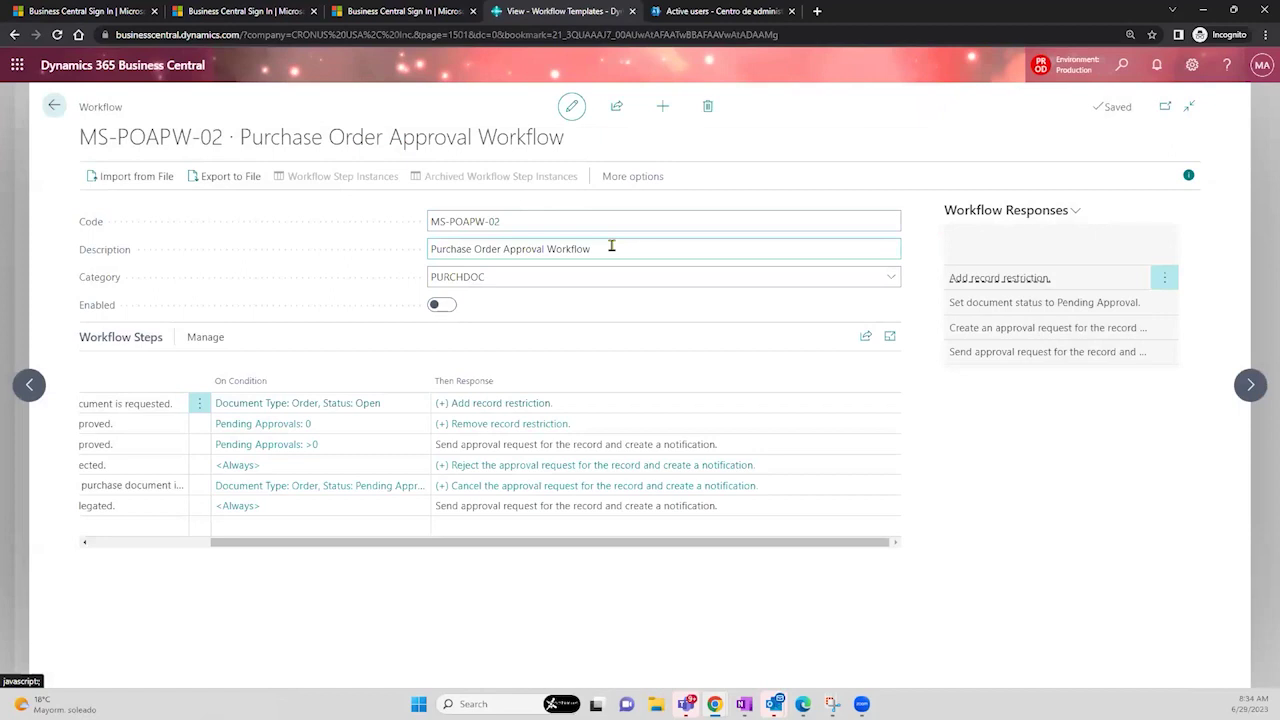
- Select the word Workflow in the workflow's Description field
click(611, 247)
double_click(611, 247)
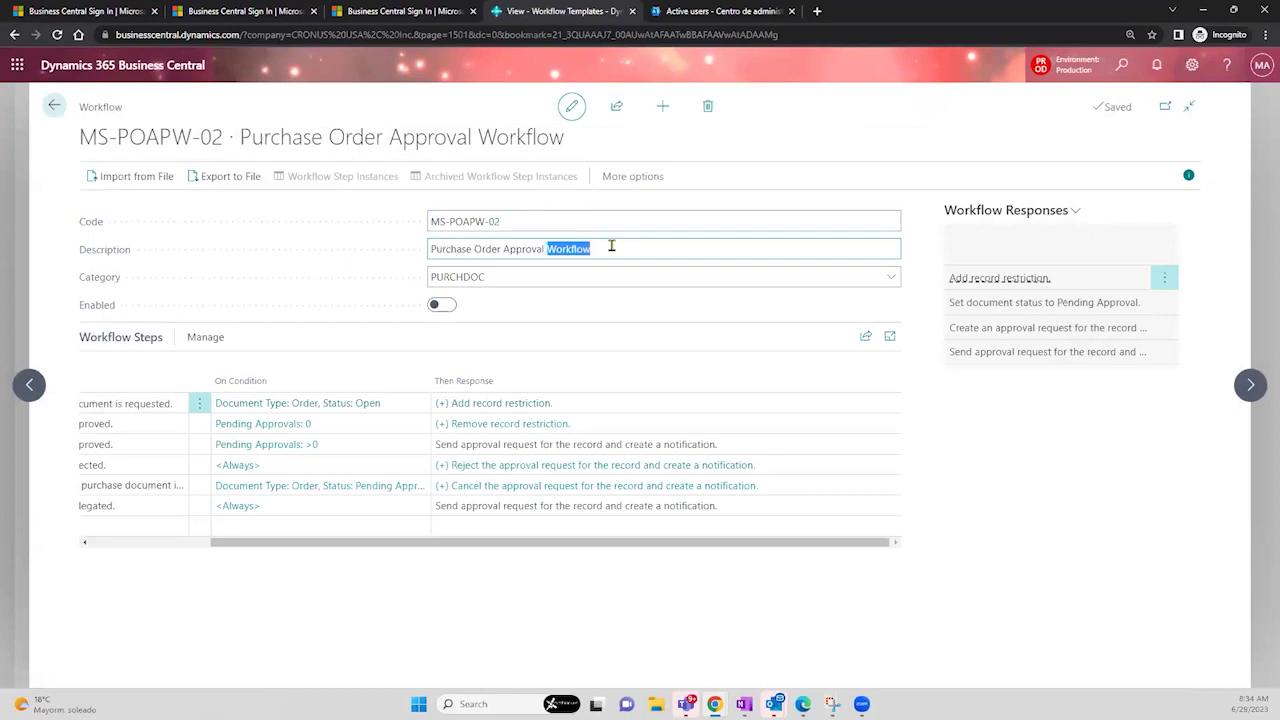
click(611, 247)
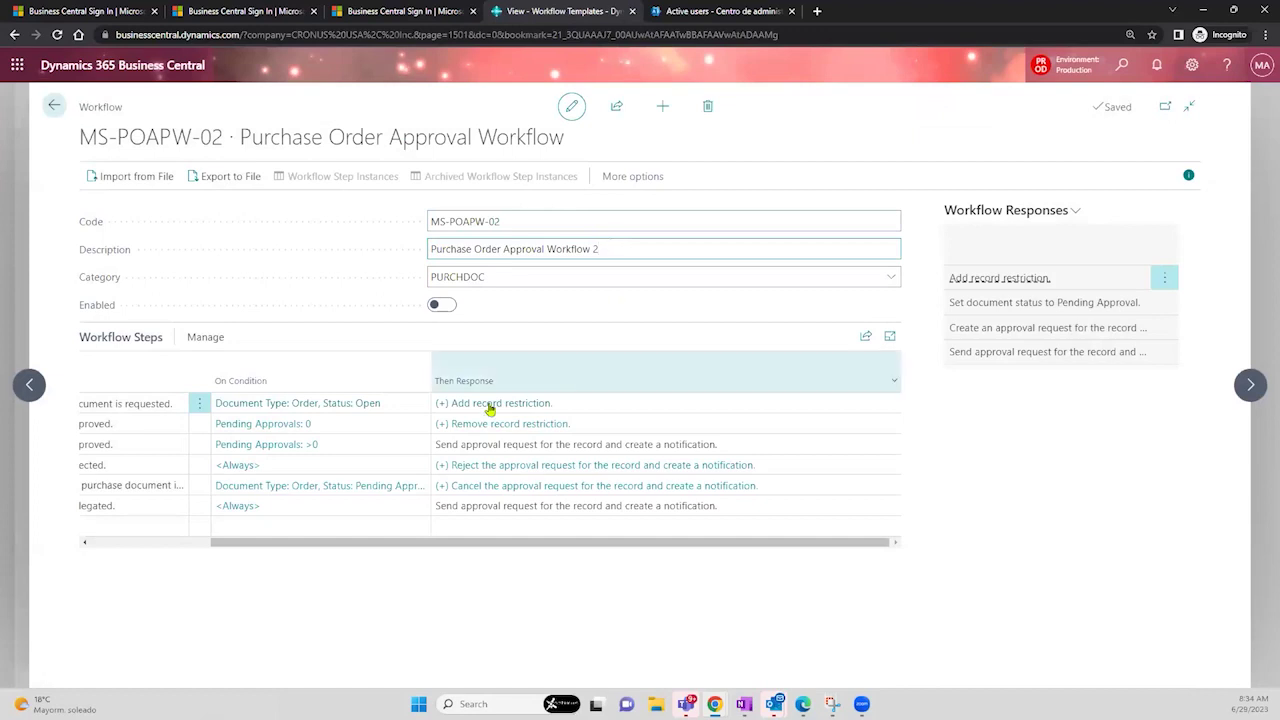
- Add an Item Category Code filter to the entry step's purchase line conditions
click(353, 403)
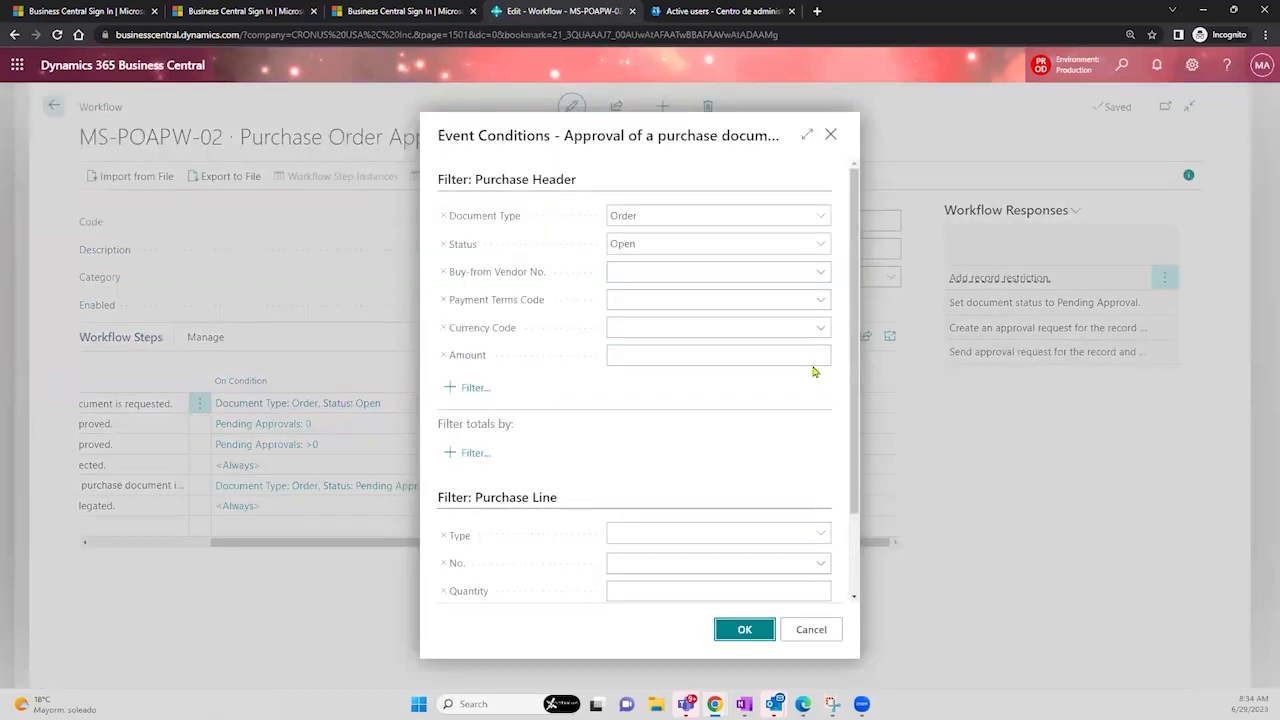
drag(831, 343, 857, 467)
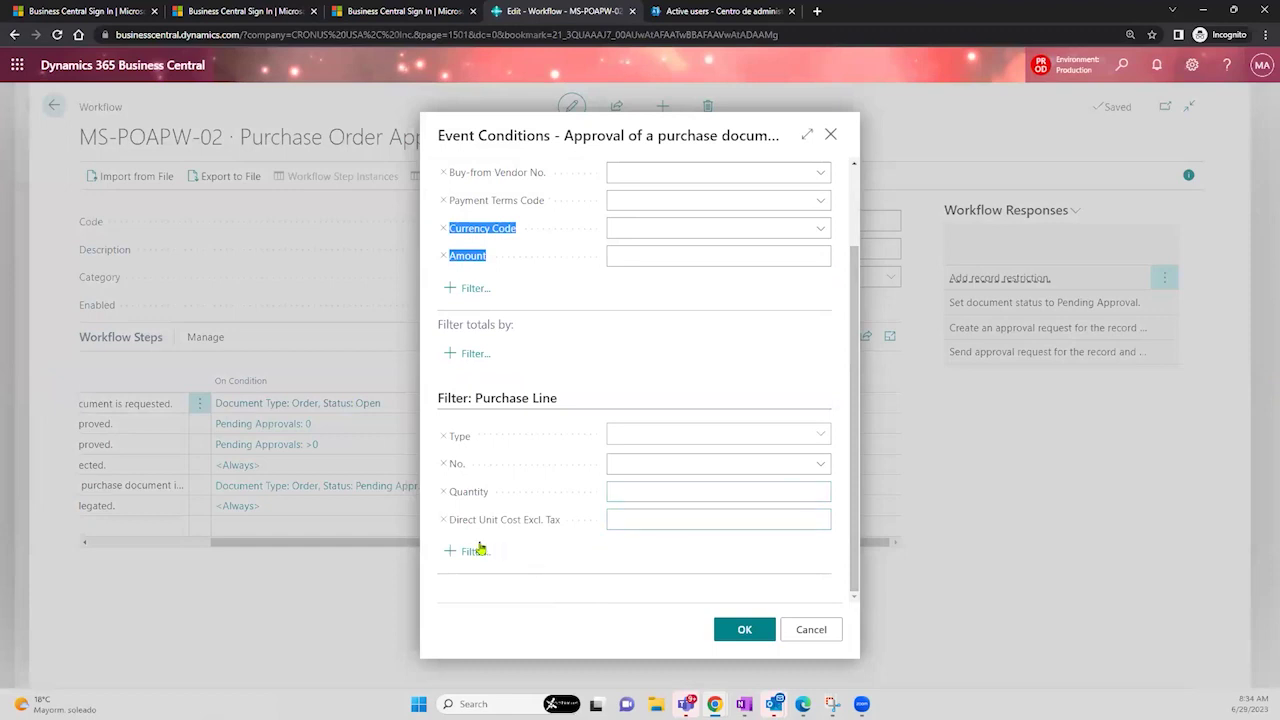
click(816, 472)
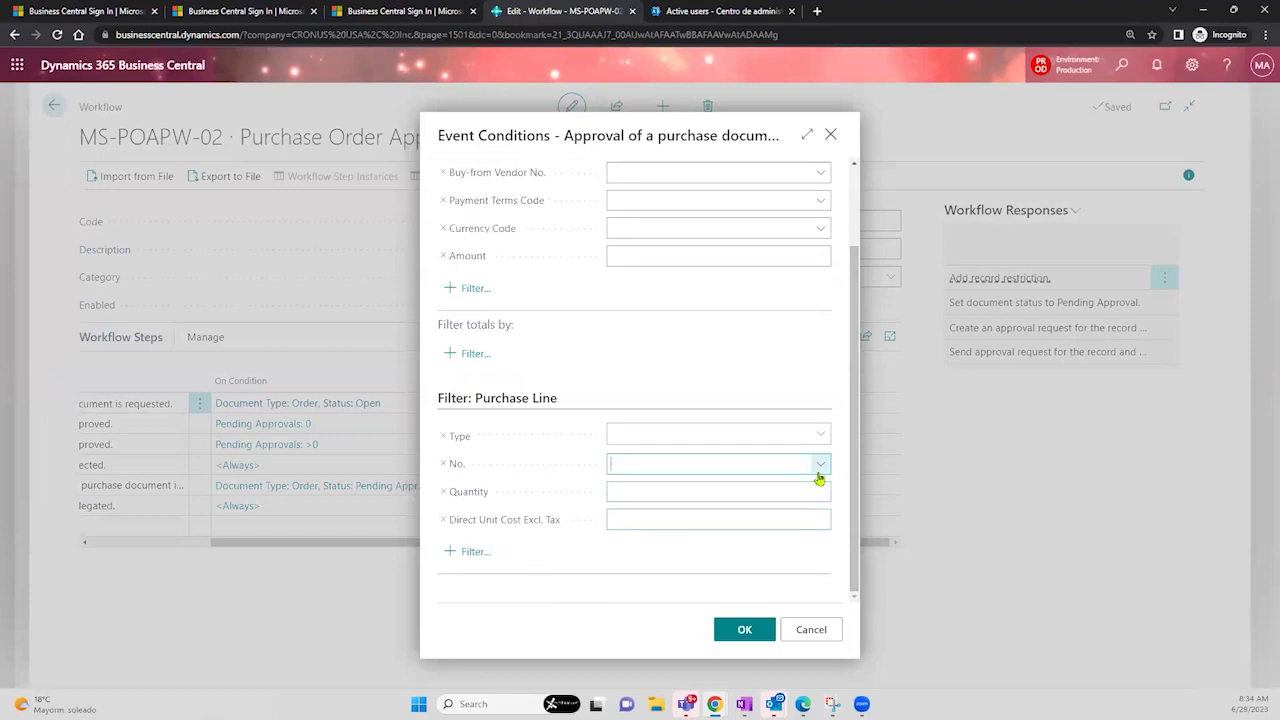
click(473, 553)
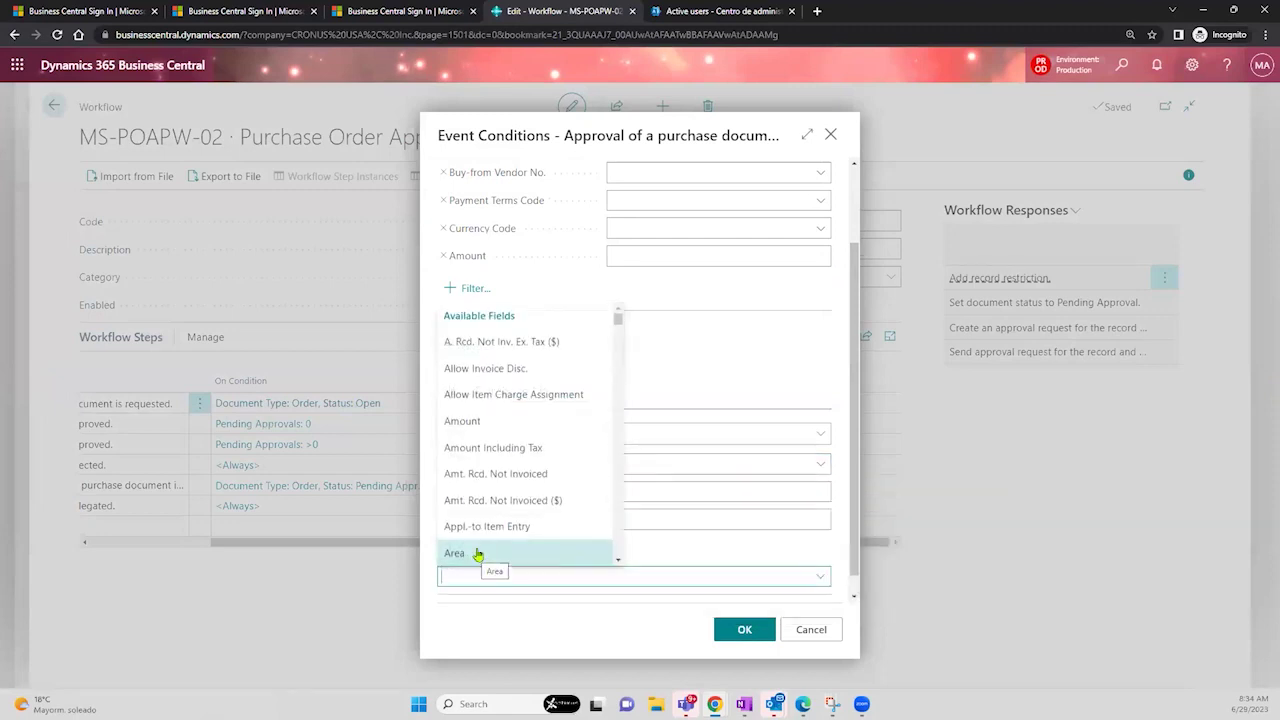
drag(617, 333, 611, 385)
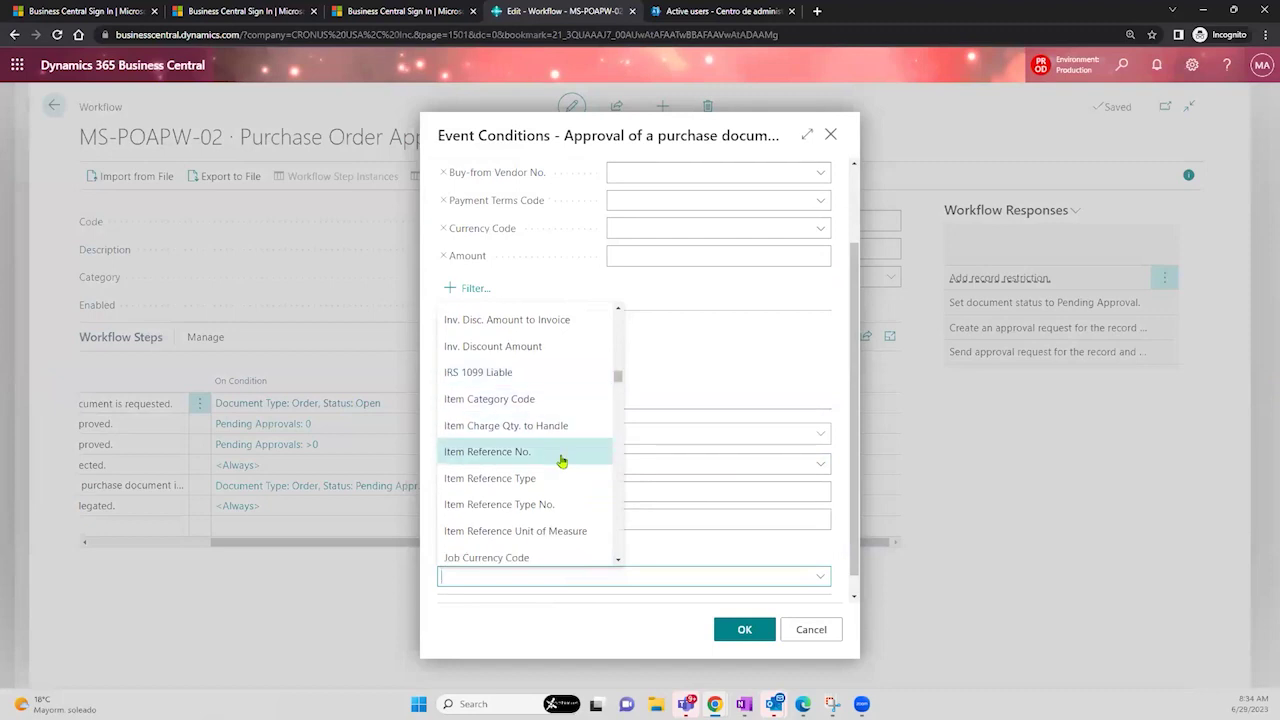
click(552, 399)
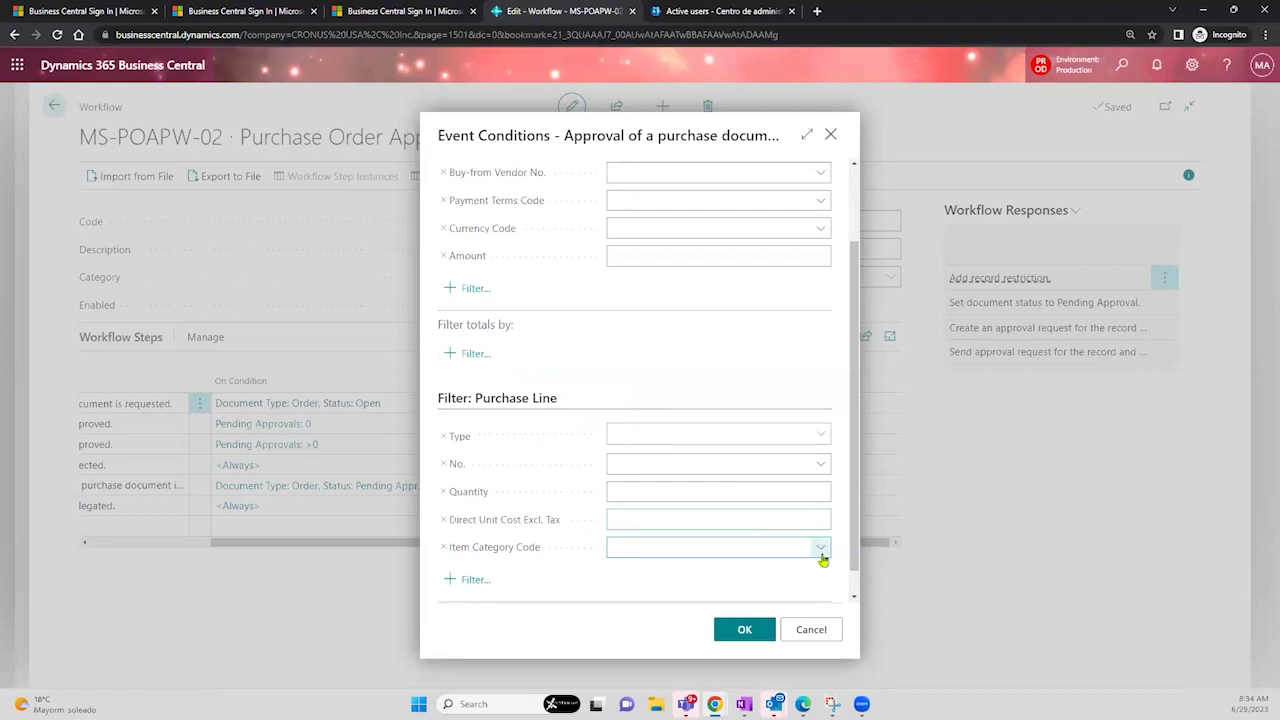
click(820, 549)
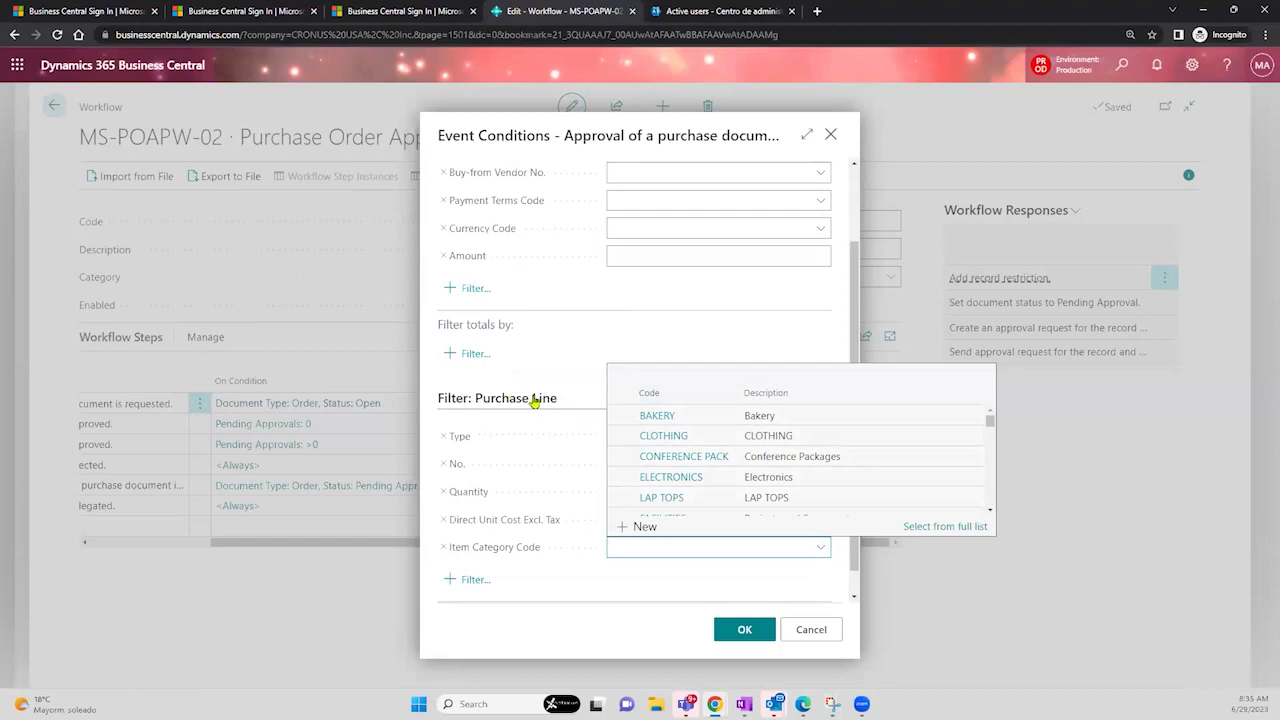
- Filter purchase lines on Item Category Code ELECTRONICS, leave Type empty, and close the conditions
click(773, 480)
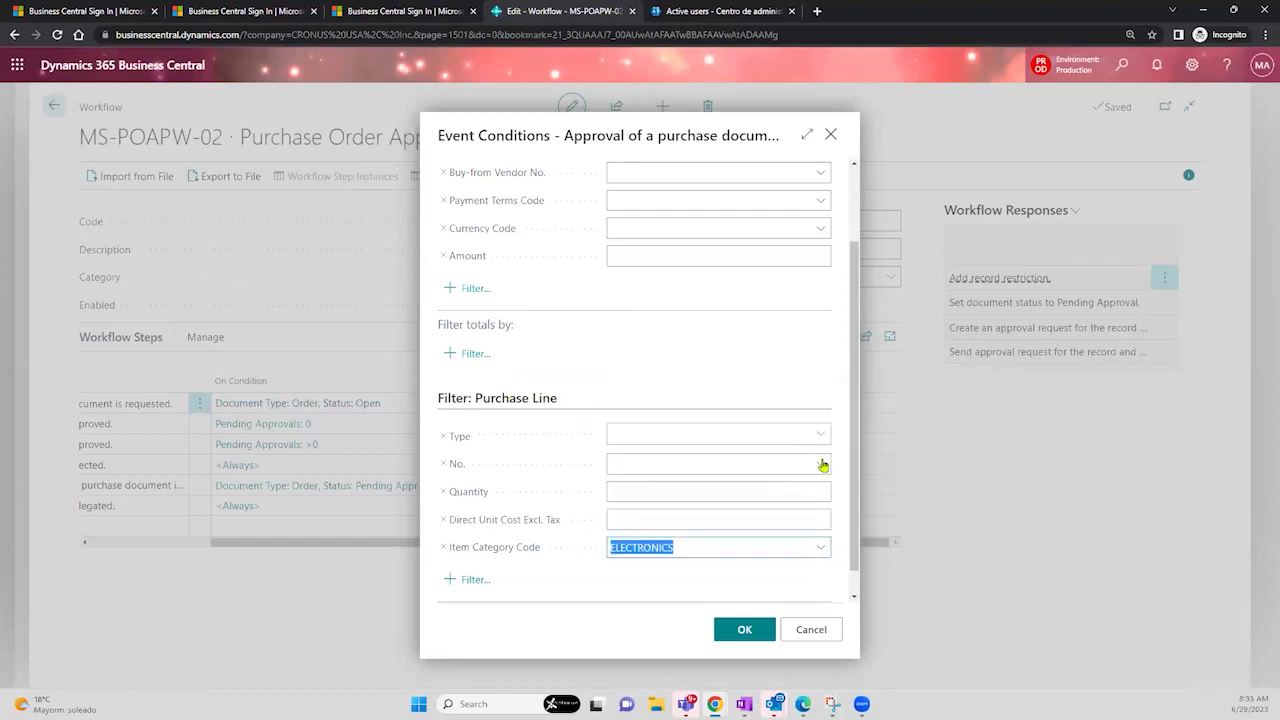
scroll(850, 518, down, 1)
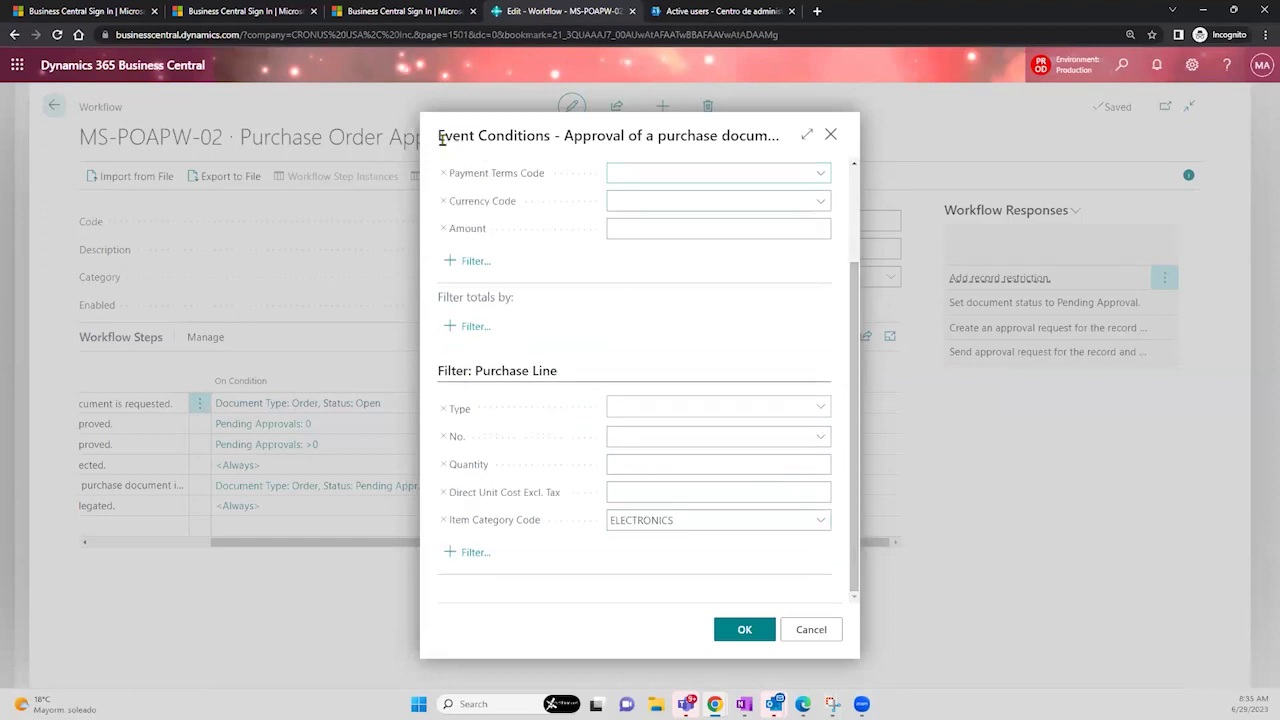
drag(439, 135, 551, 135)
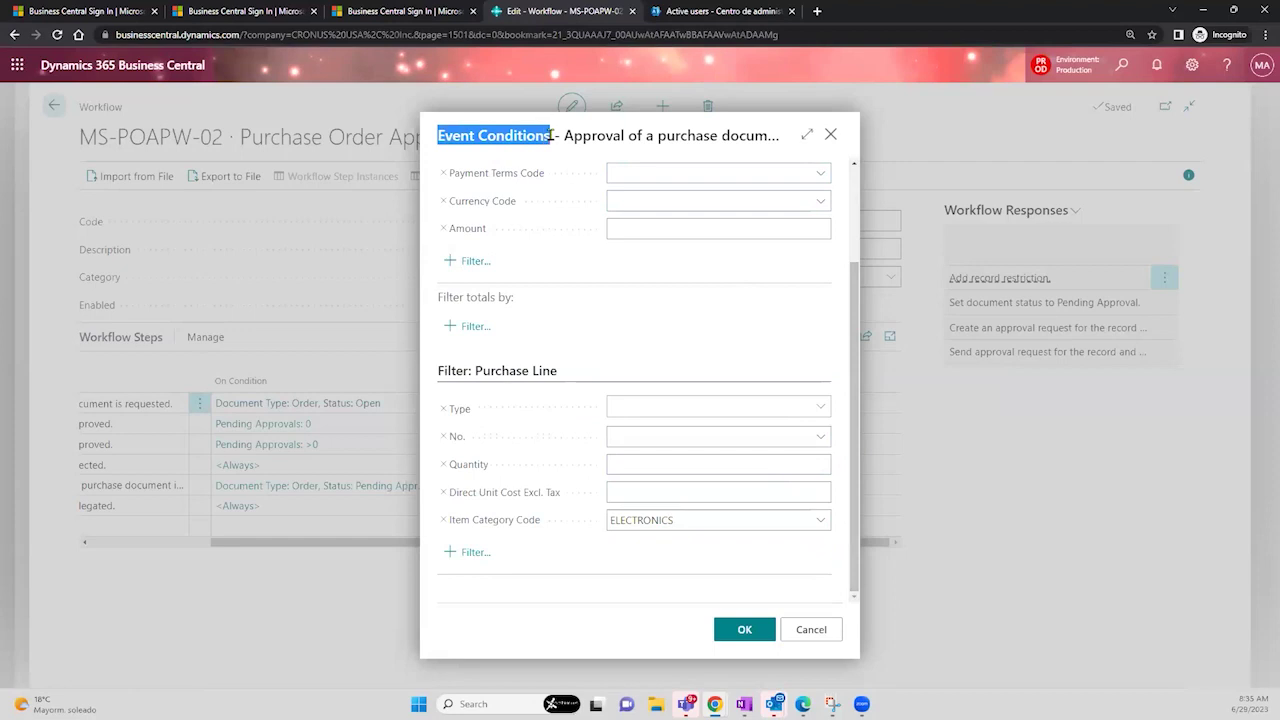
click(820, 408)
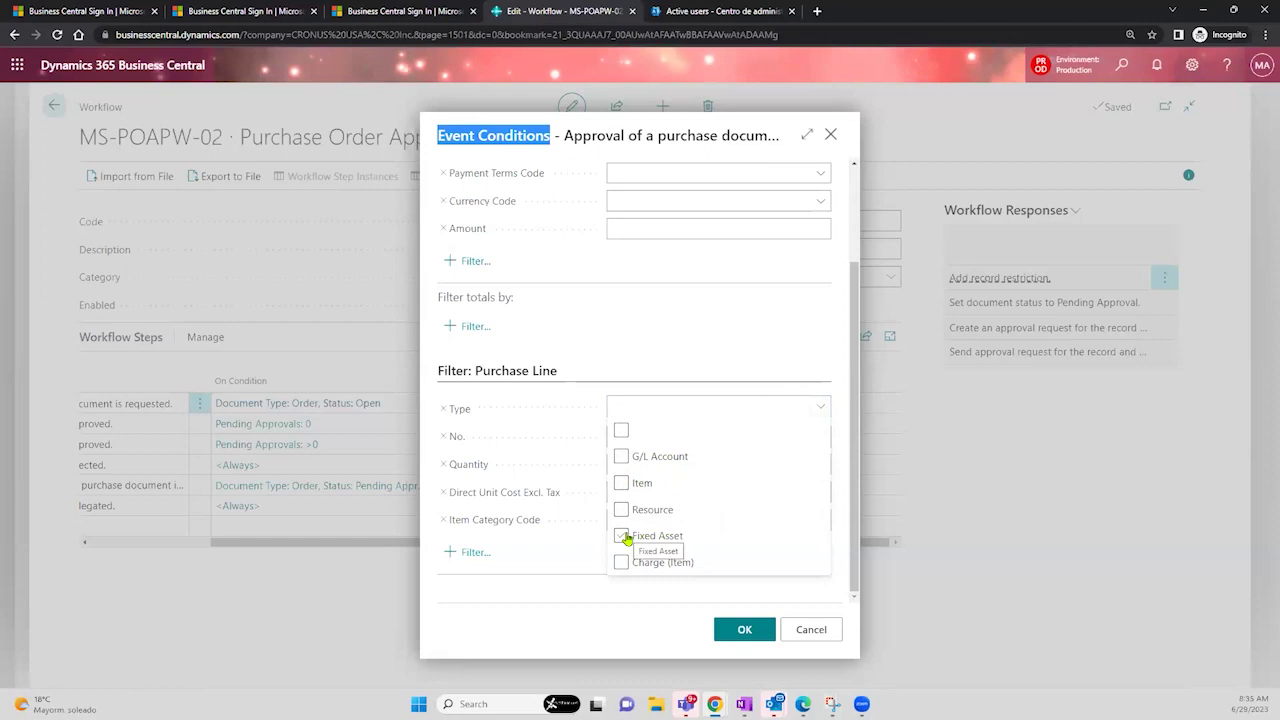
click(626, 538)
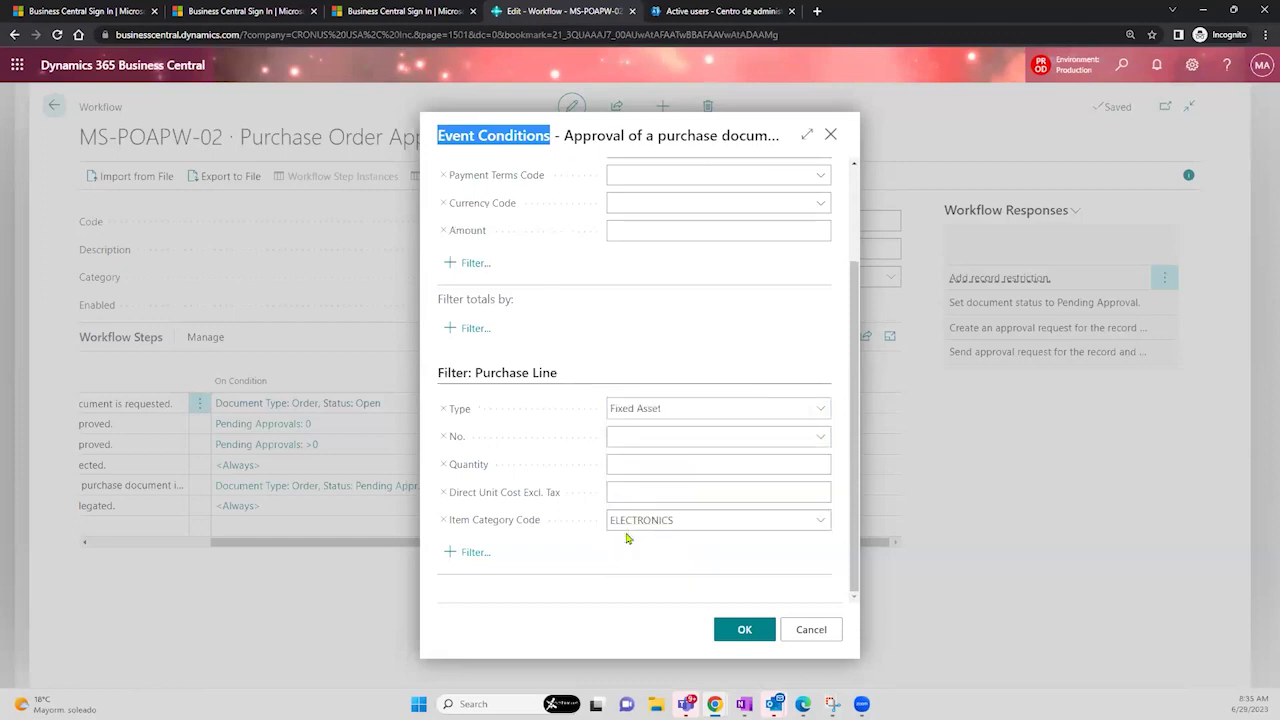
click(677, 416)
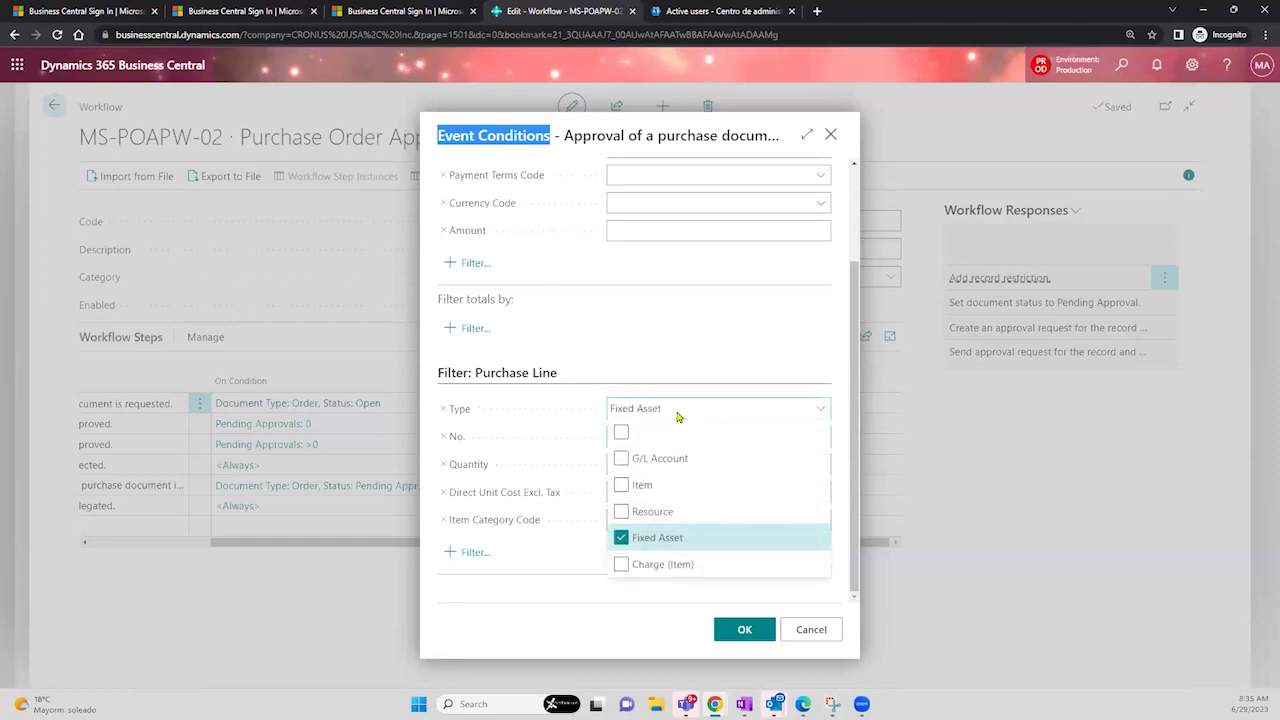
click(620, 539)
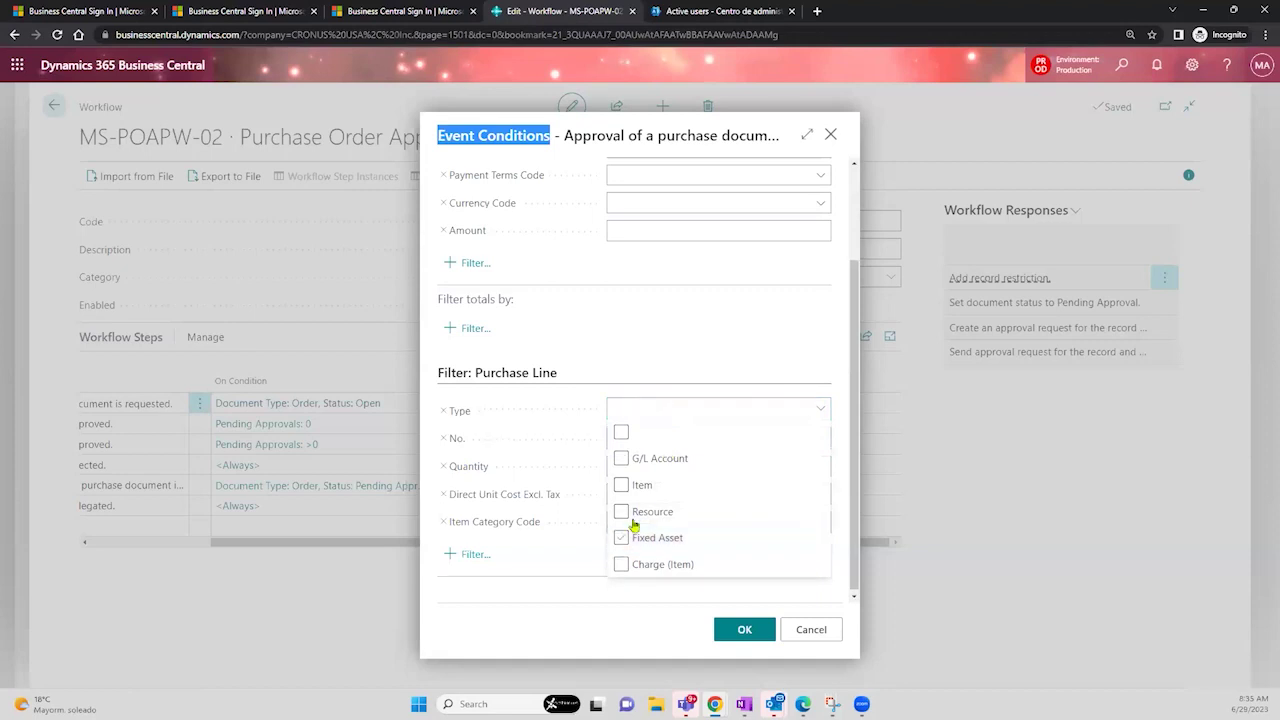
click(655, 343)
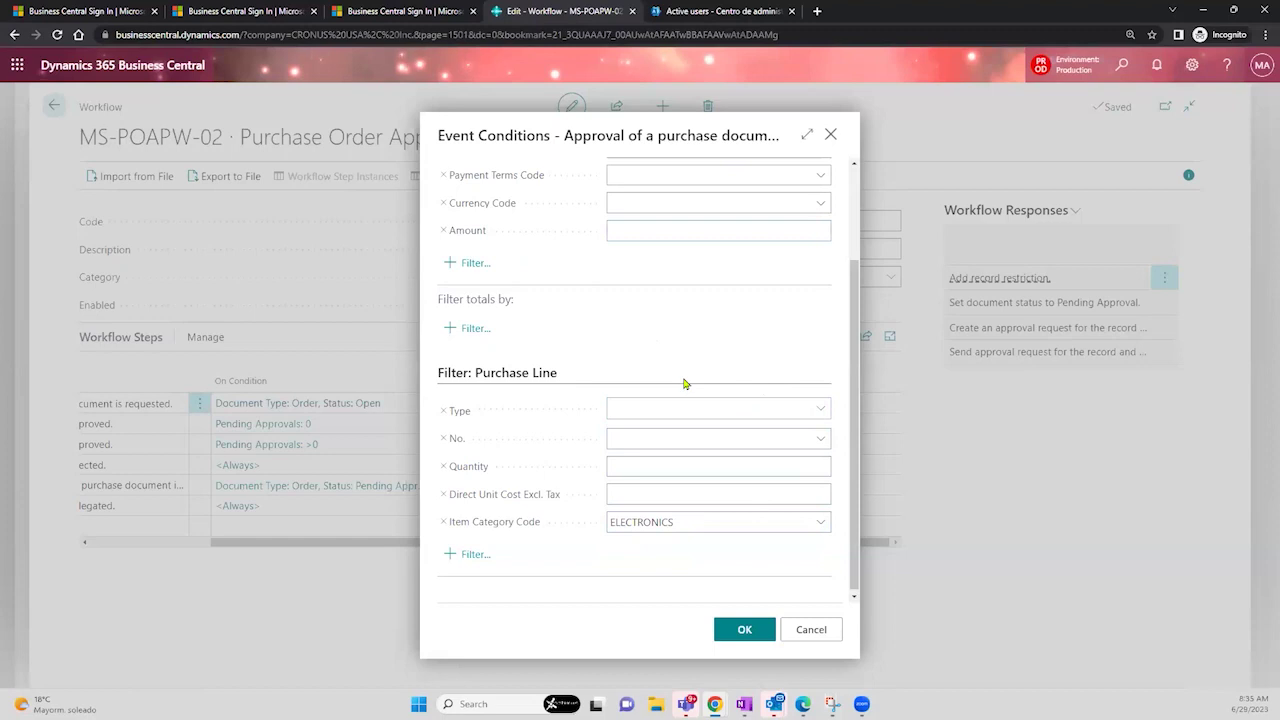
click(829, 135)
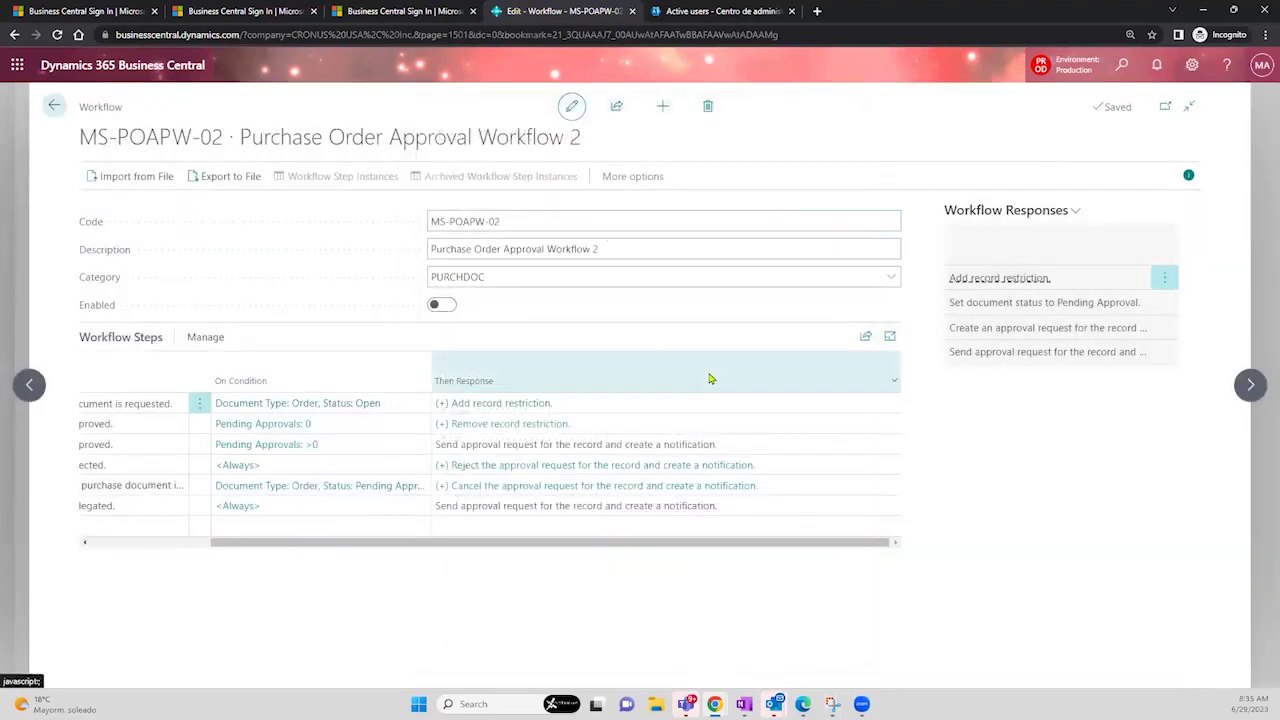
- Return home, search 'workflo' and open the Purchase Order Approval Workflow card
click(55, 110)
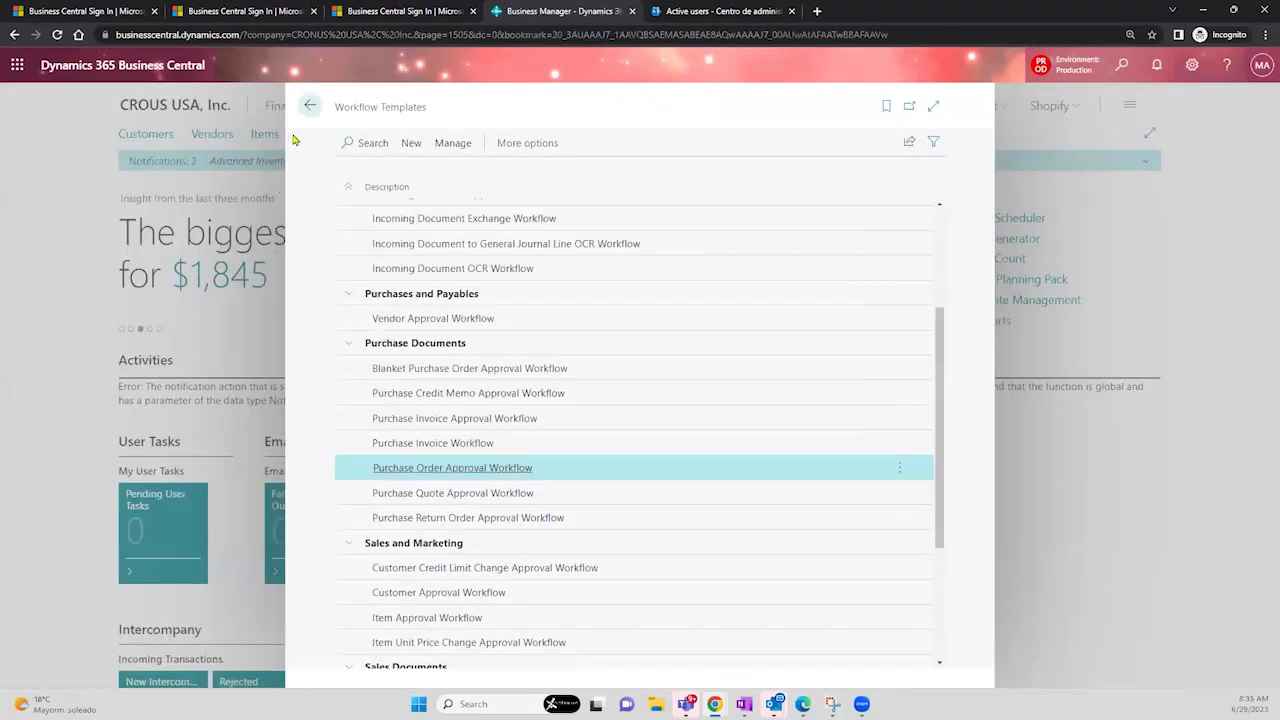
click(309, 106)
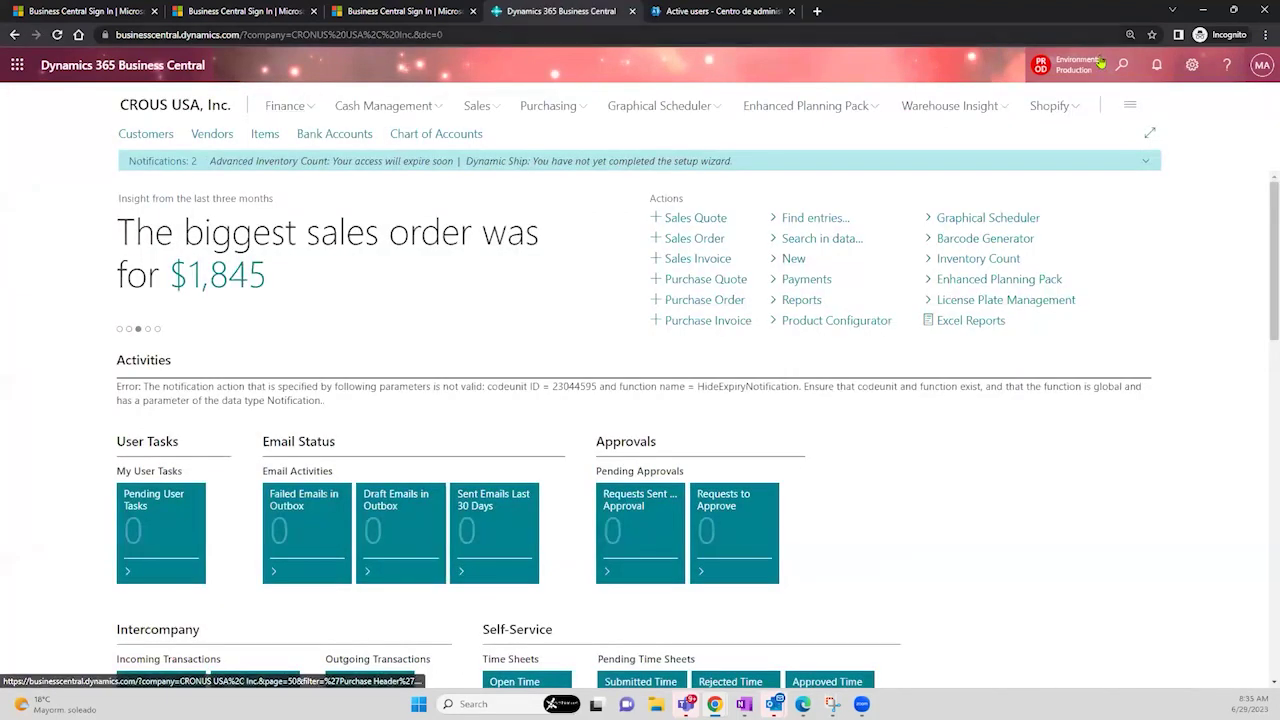
click(1124, 82)
text(workflo)
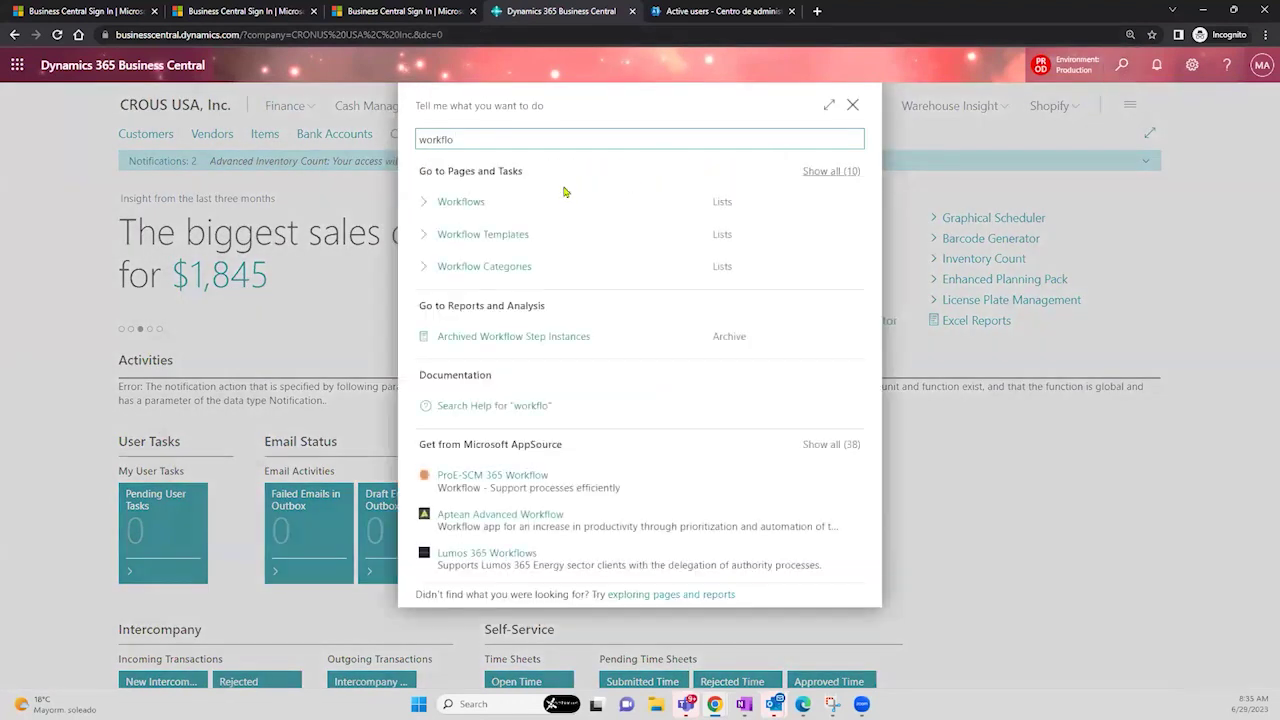
click(518, 203)
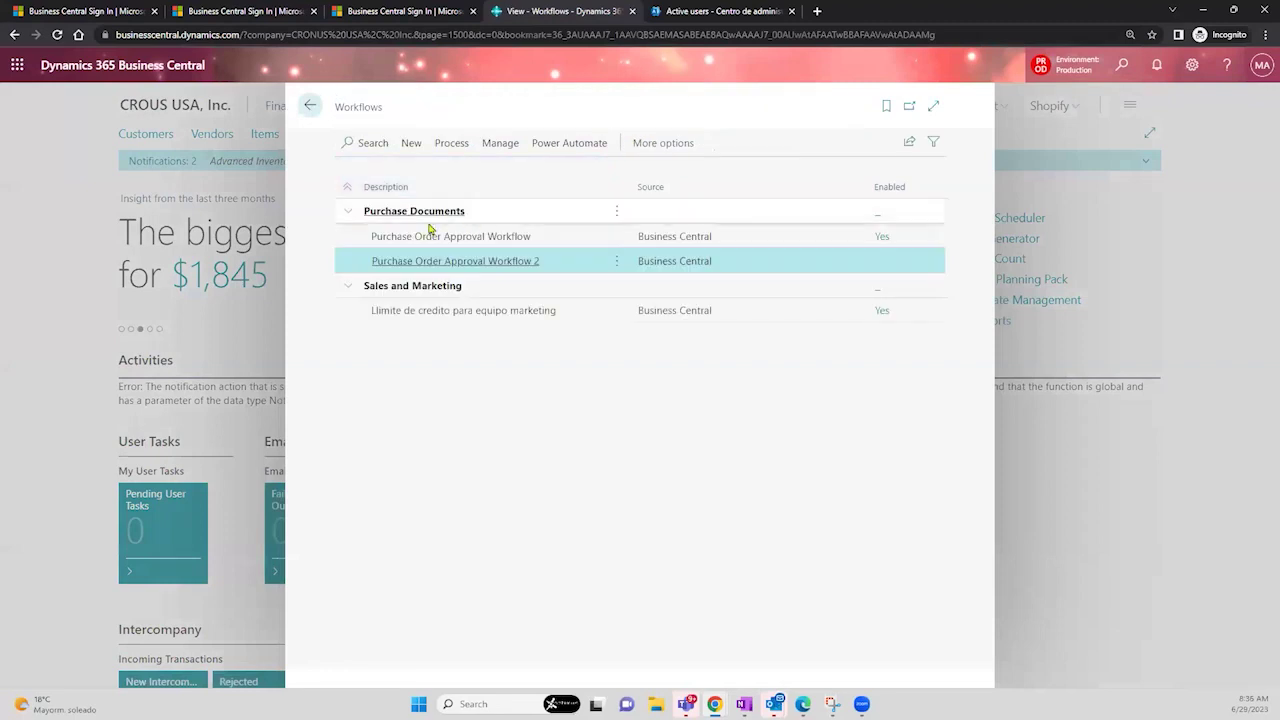
click(432, 236)
click(432, 236)
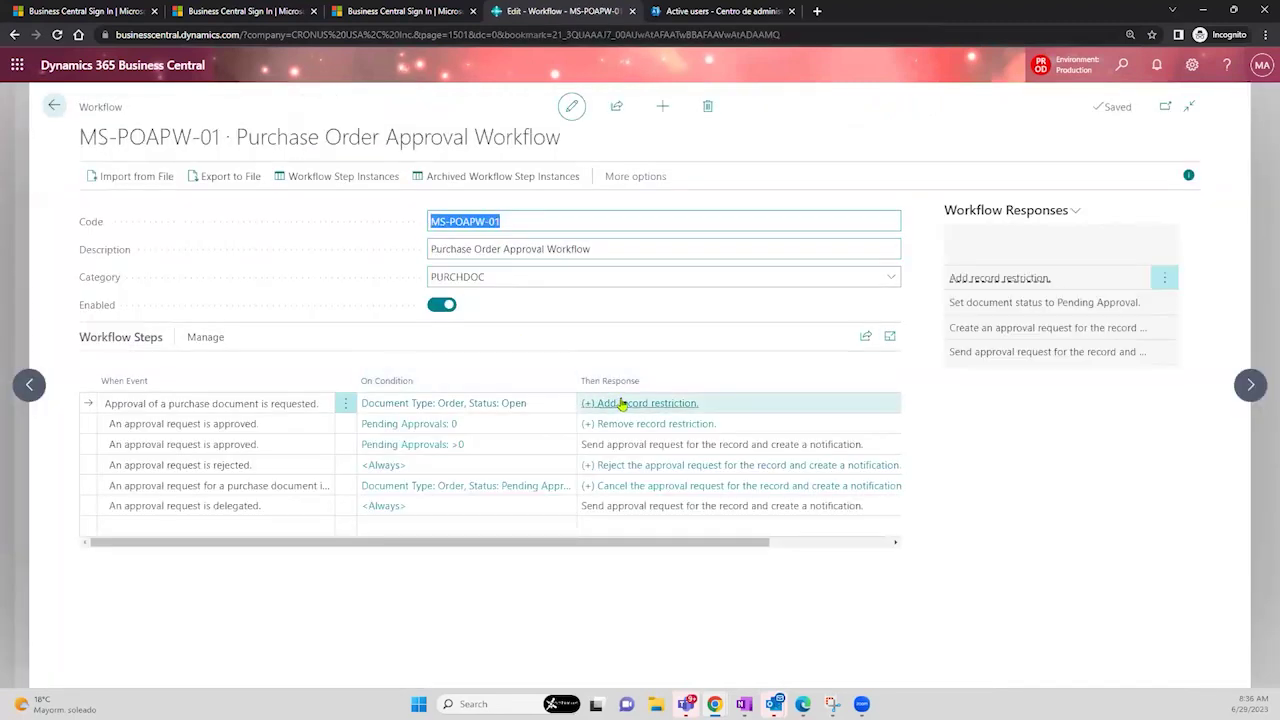
- Show the approval request step's response options, keeping Approver Chain as the limit type
click(621, 403)
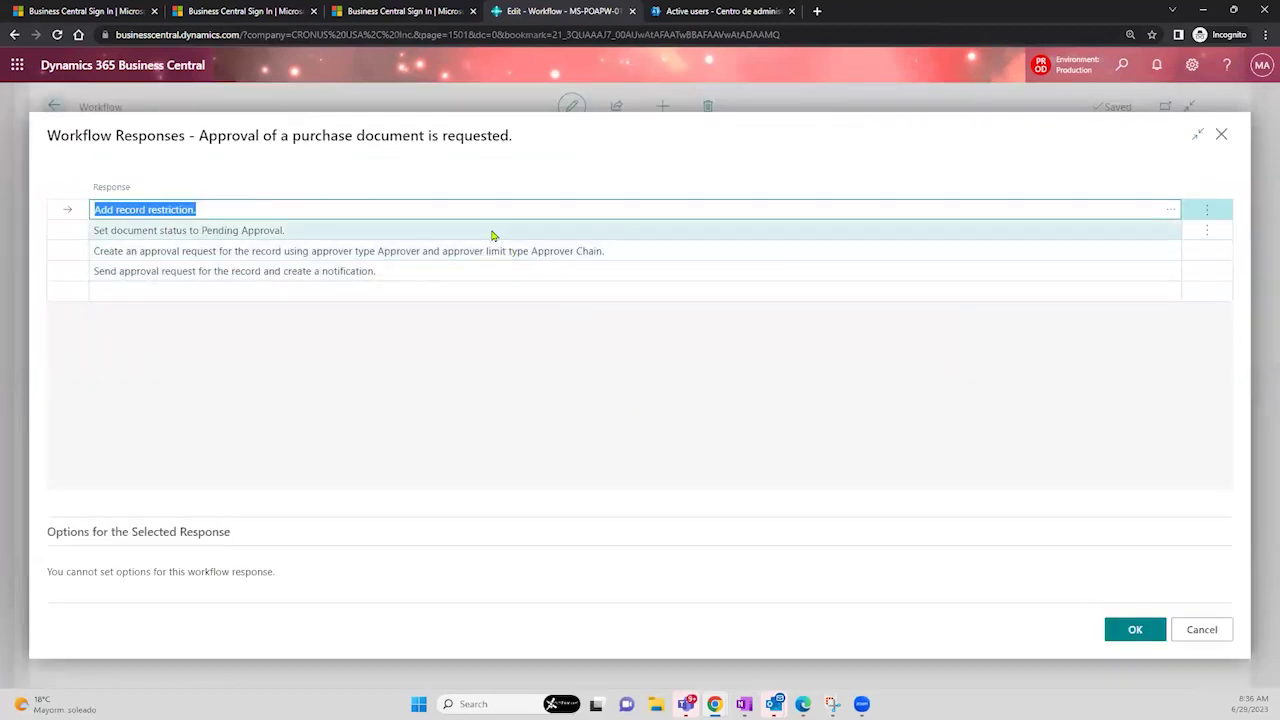
drag(208, 136, 526, 144)
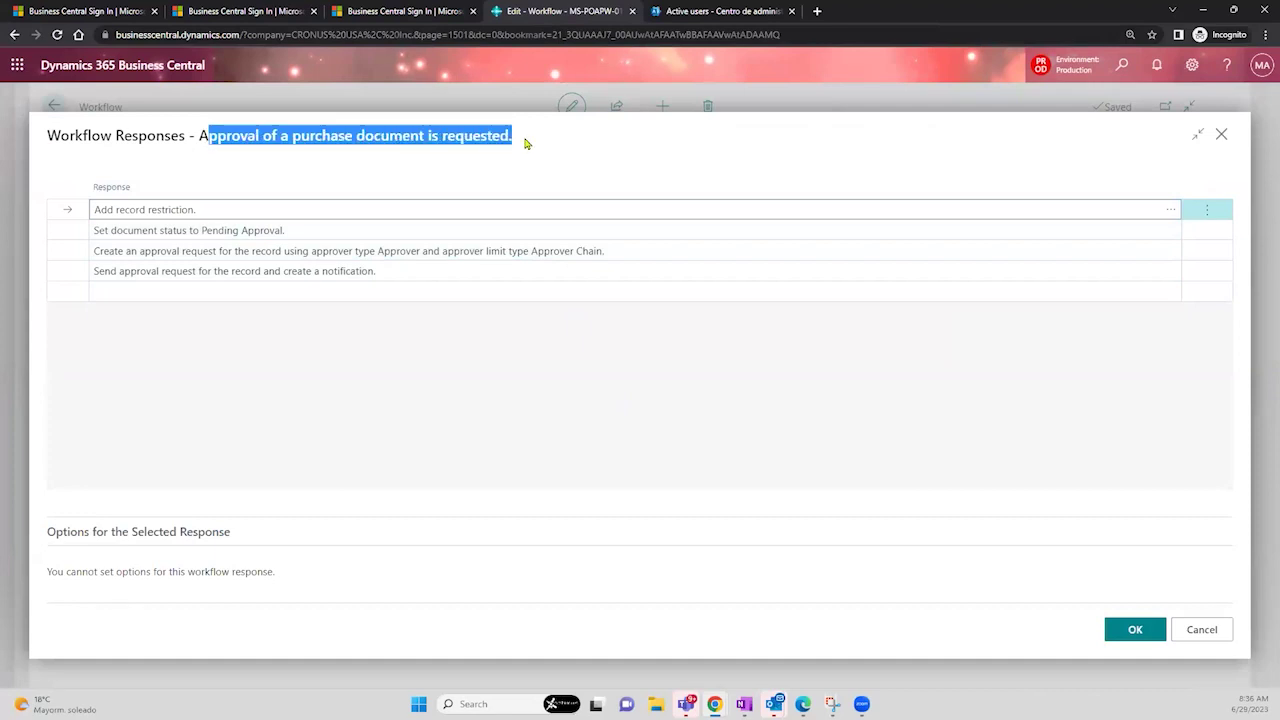
click(526, 144)
drag(526, 144, 202, 142)
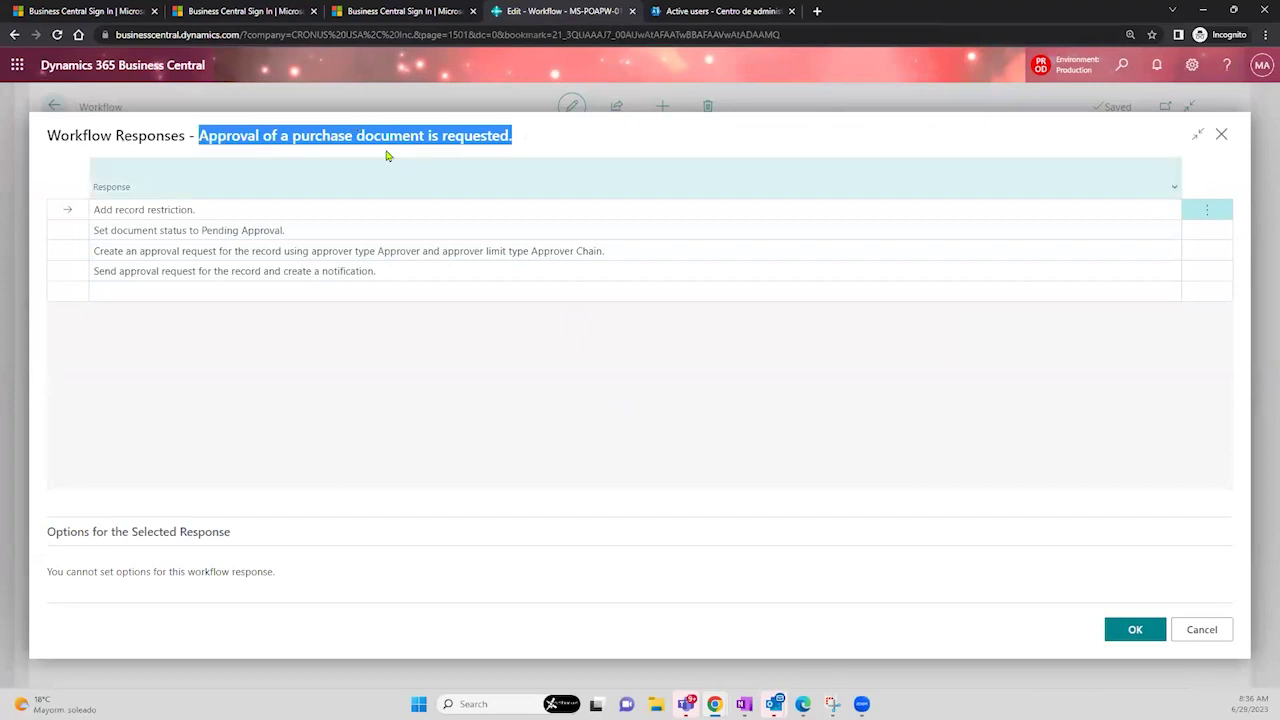
click(365, 229)
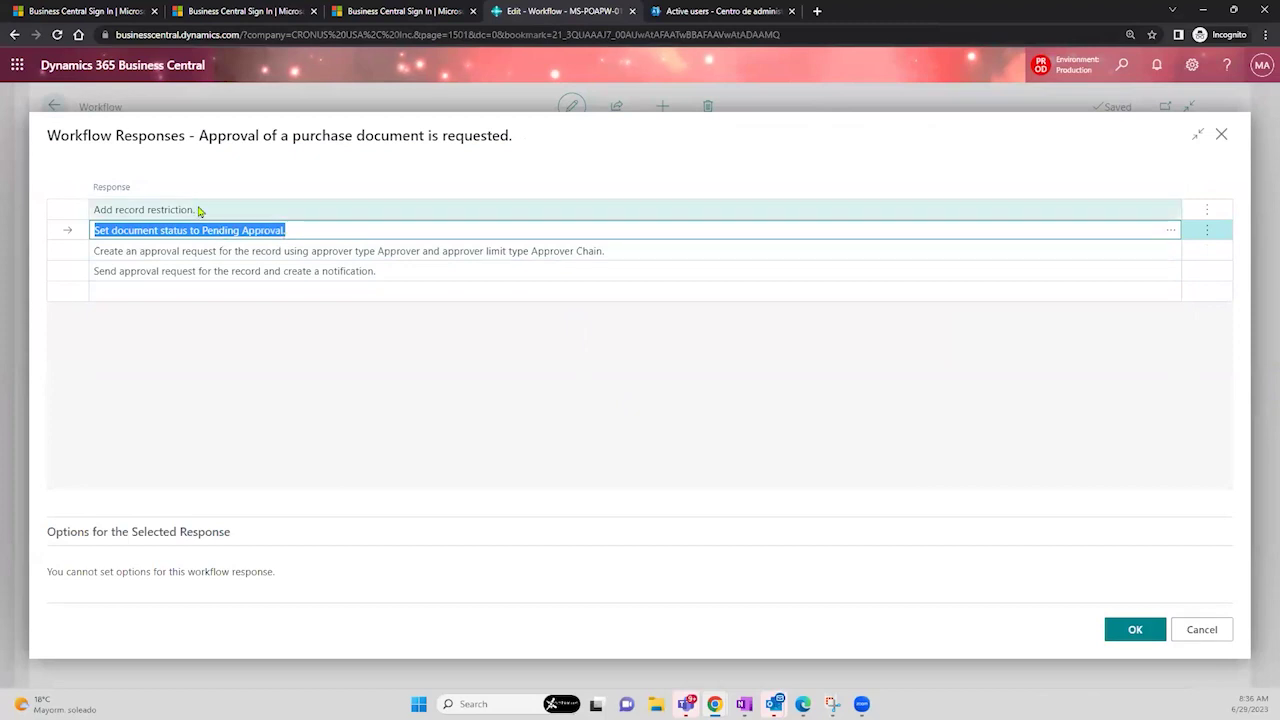
click(278, 250)
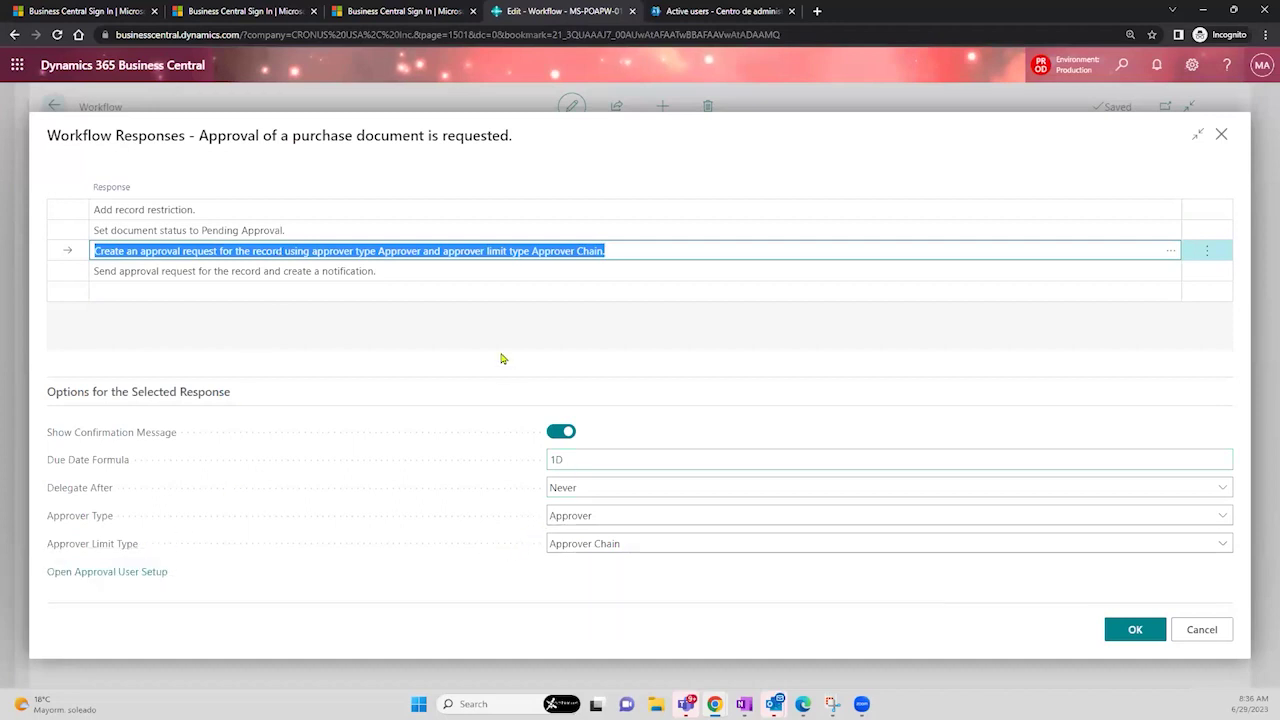
click(630, 546)
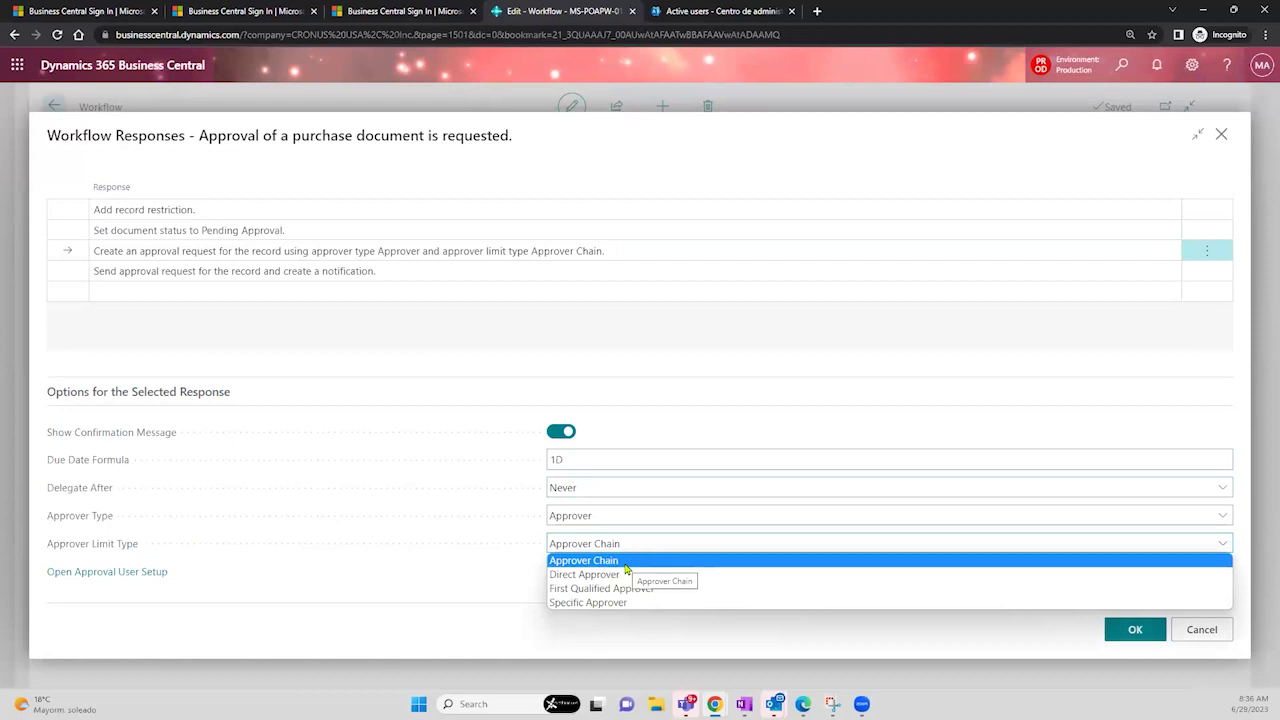
click(1123, 72)
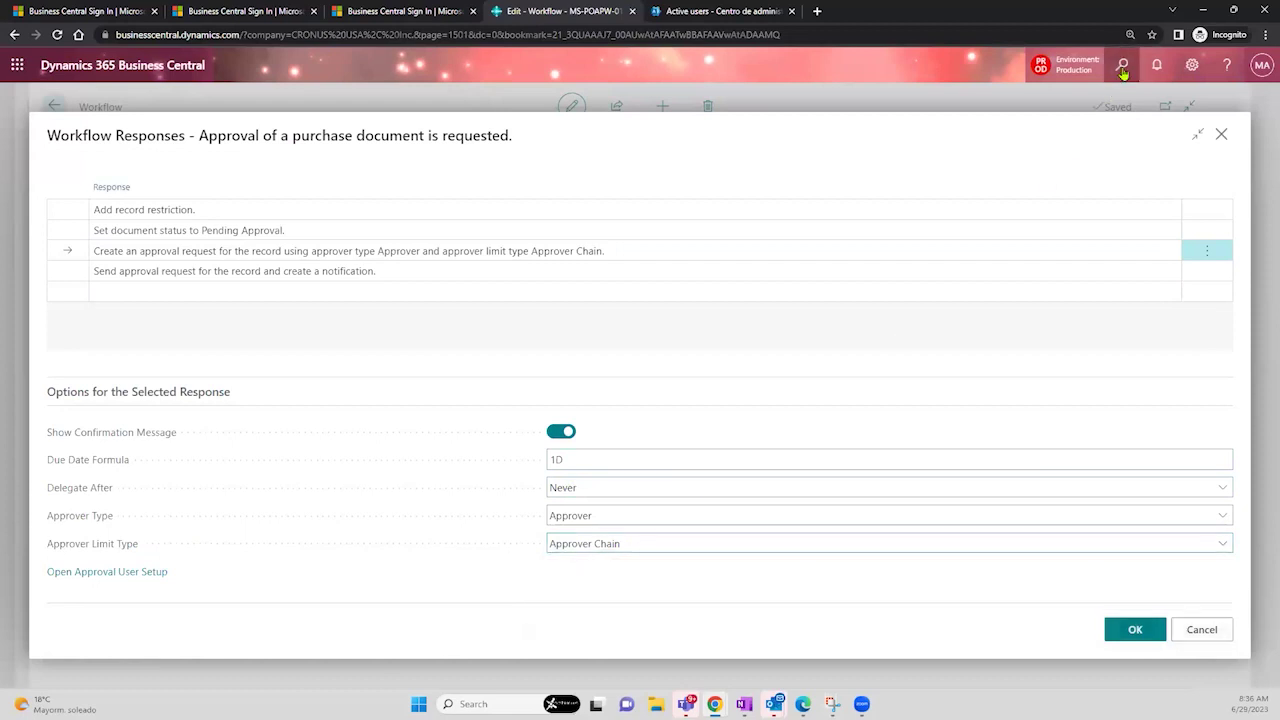
- Search 'user app' and open the Approval User Setup page
text(user app)
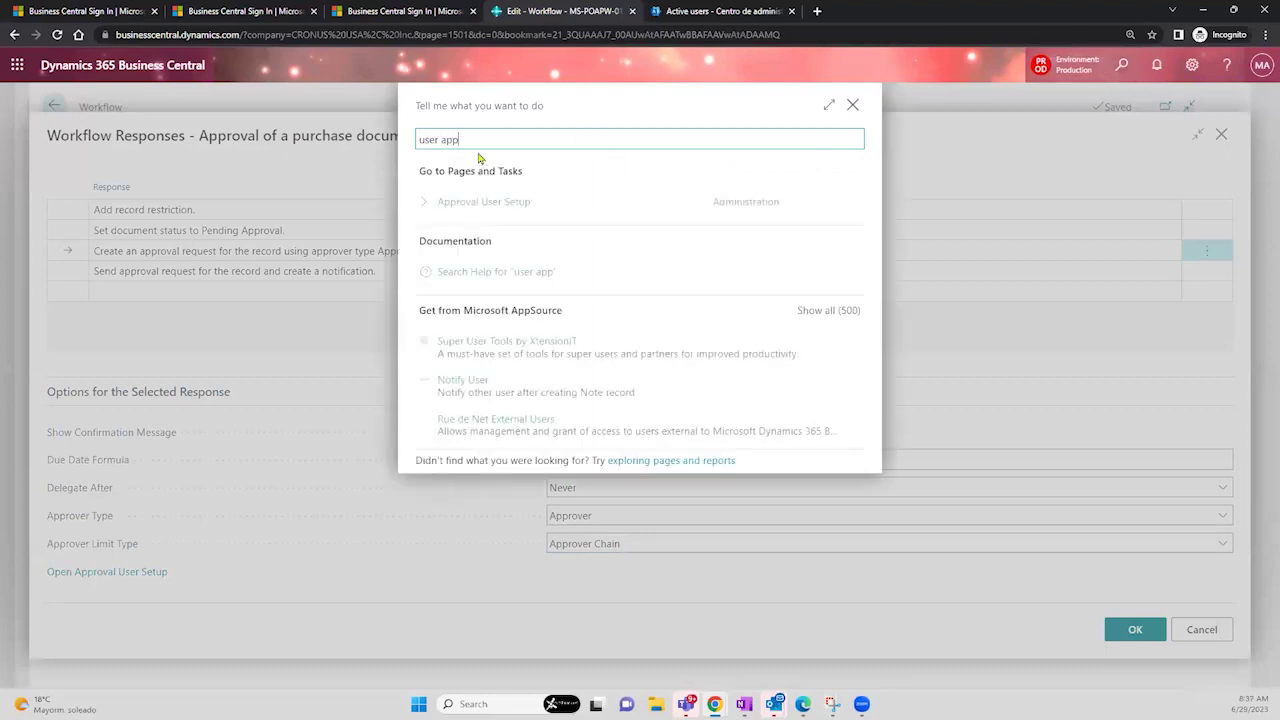
click(502, 205)
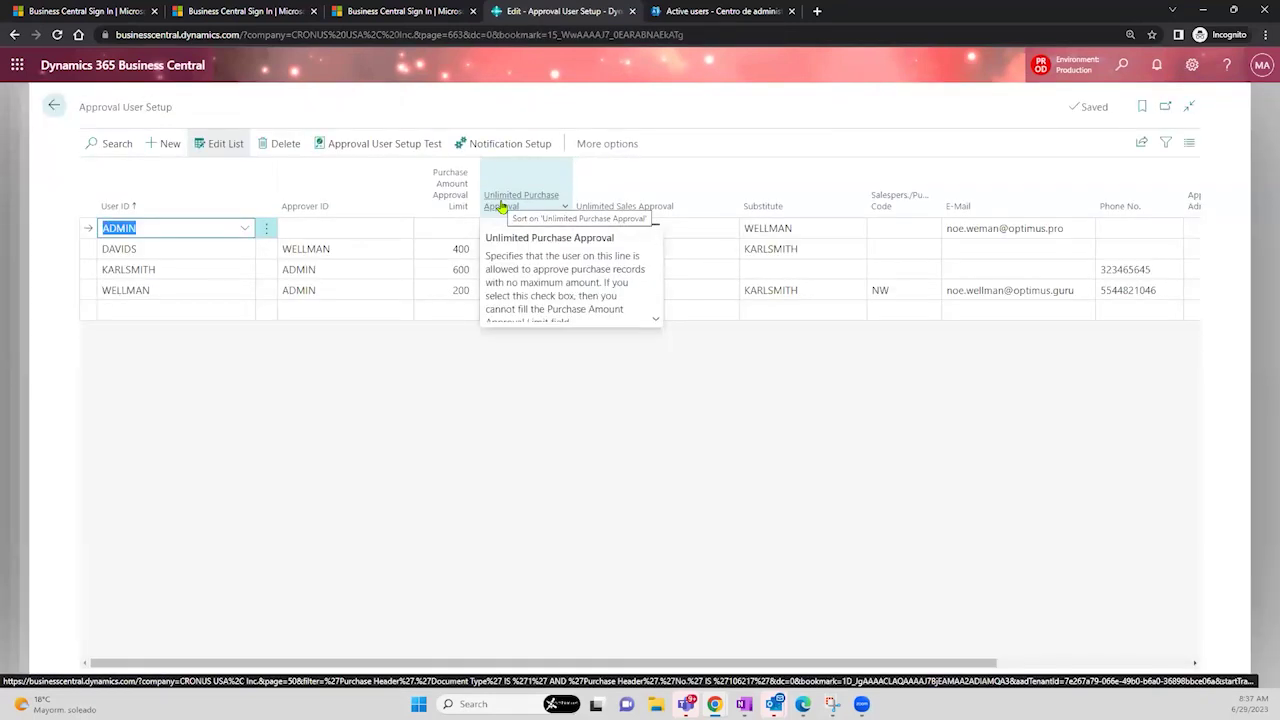
drag(174, 115, 82, 120)
click(82, 121)
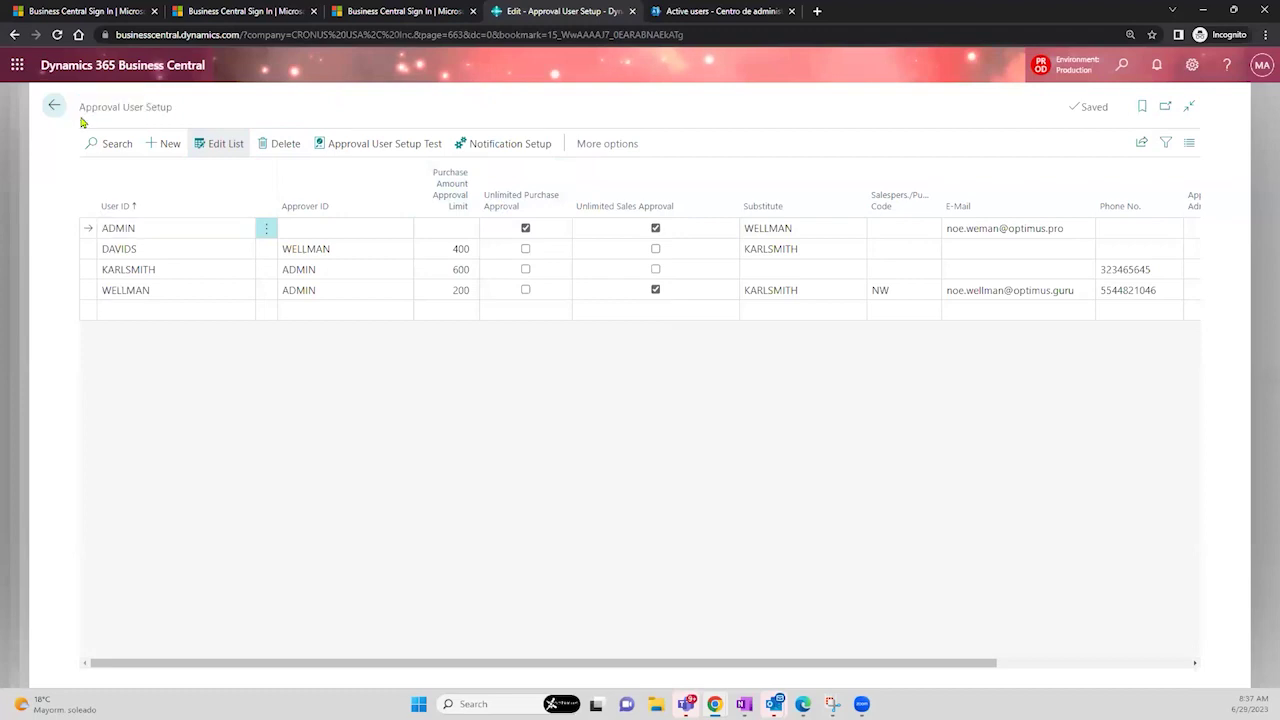
drag(80, 107, 191, 119)
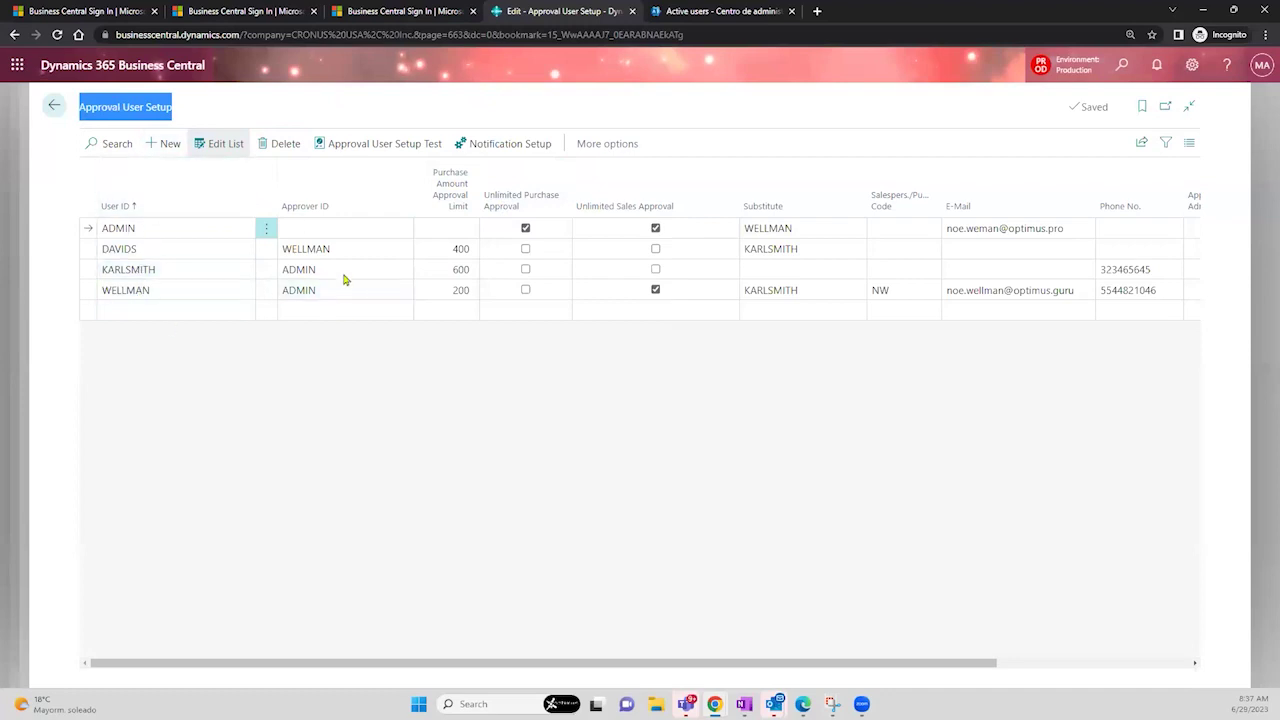
mouse_move(112, 207)
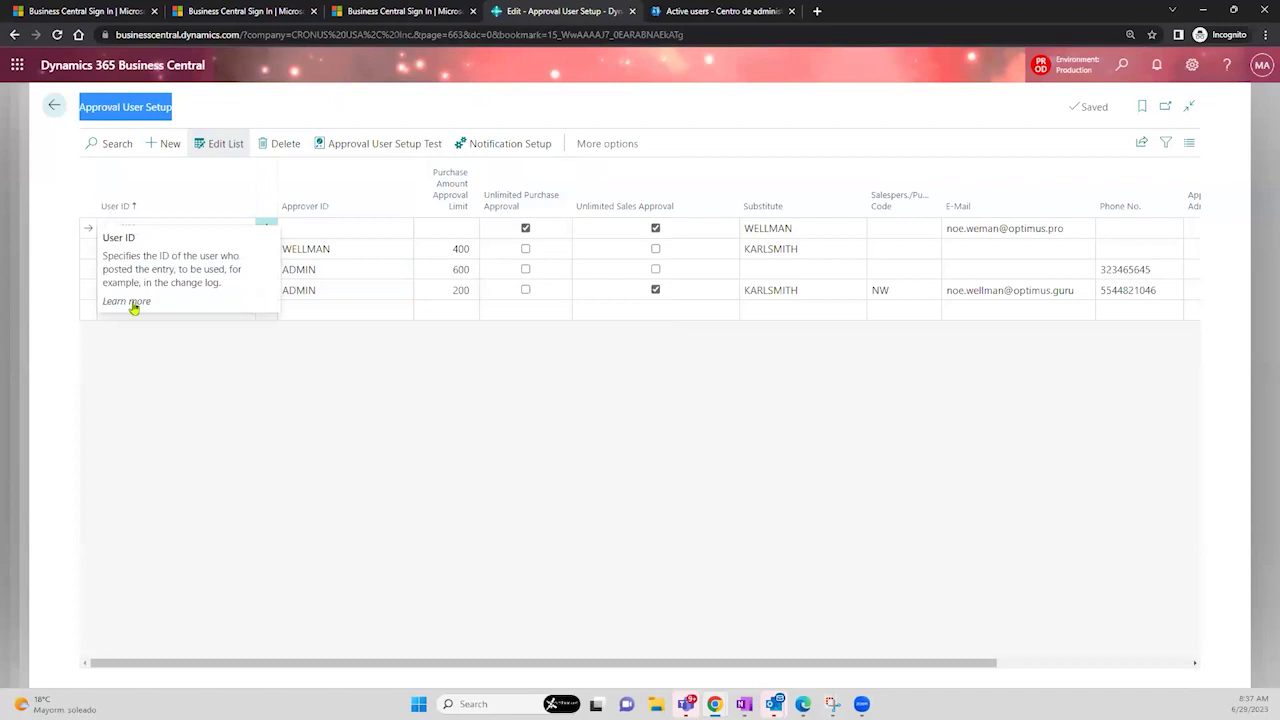
click(193, 405)
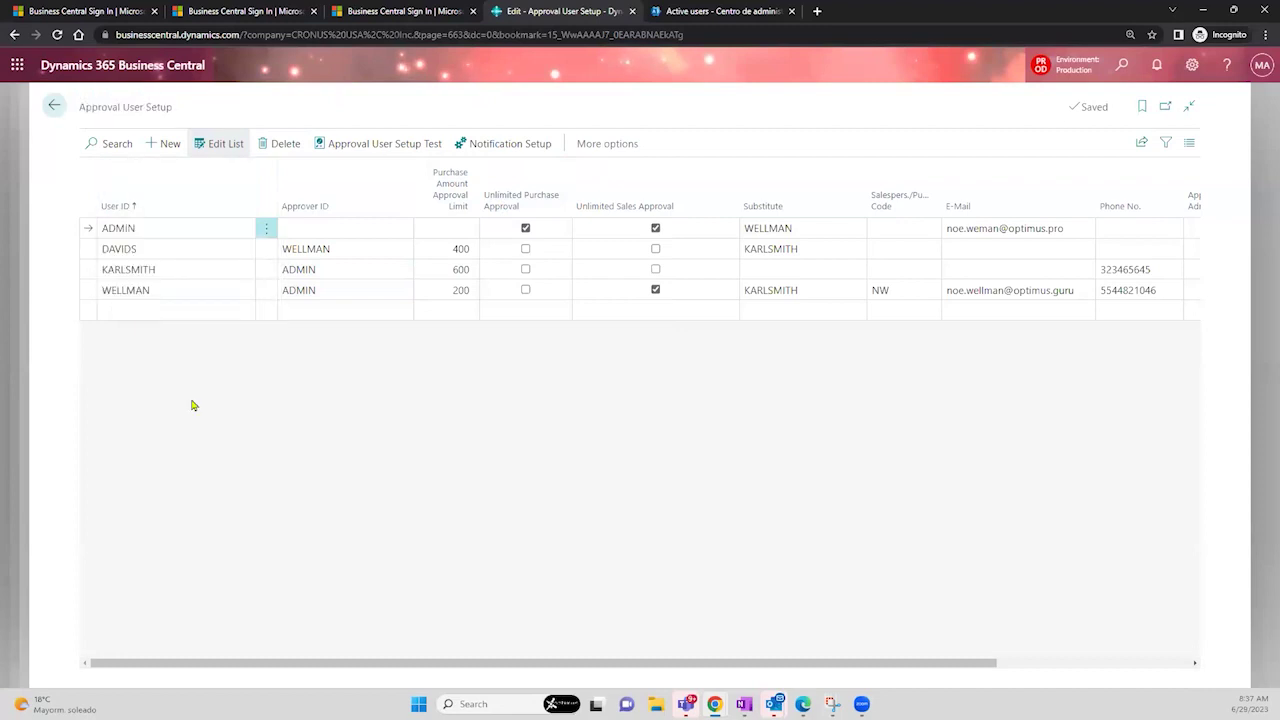
- Review approvers and their 200, 400 and 600 limits, then sort by purchase approval limit
click(147, 227)
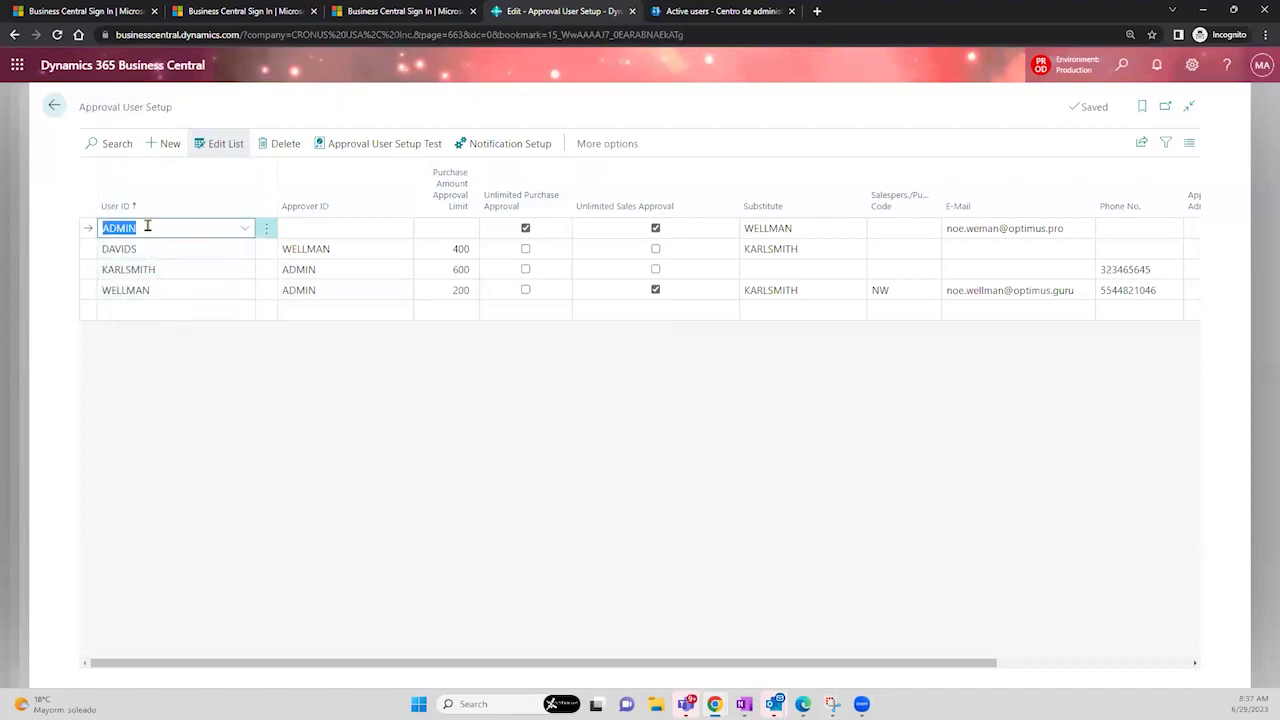
mouse_move(130, 213)
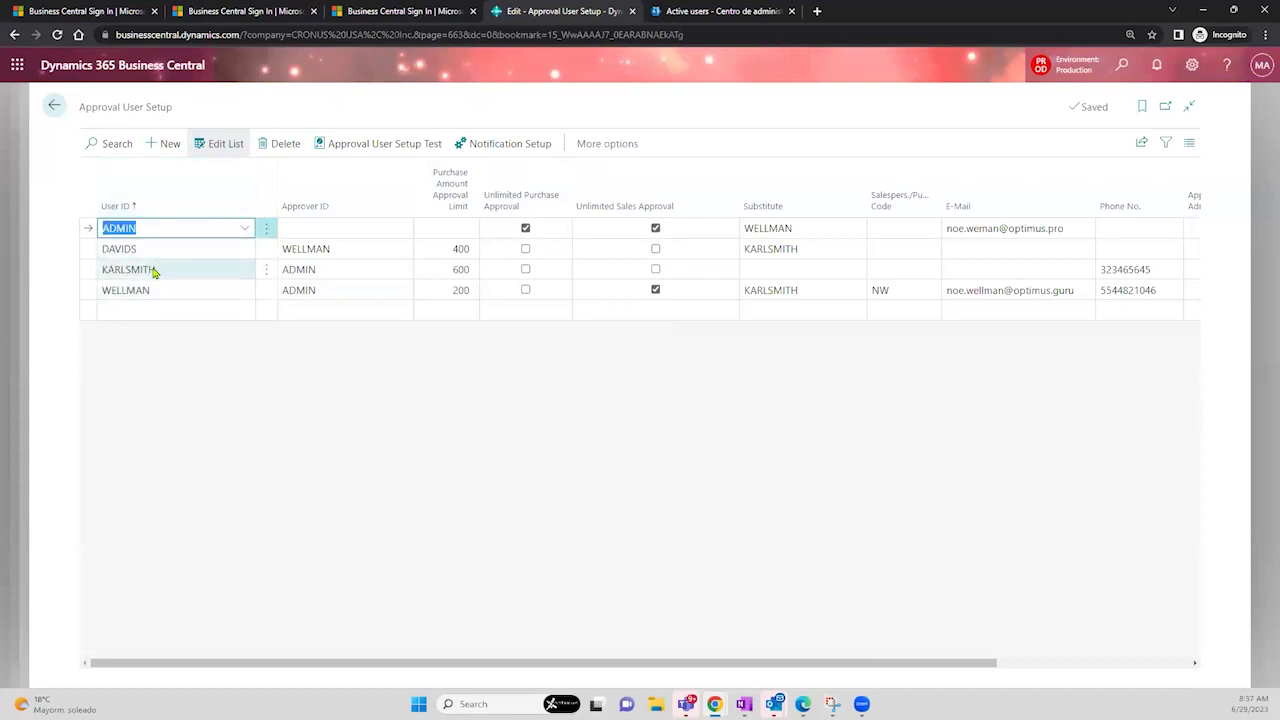
click(153, 270)
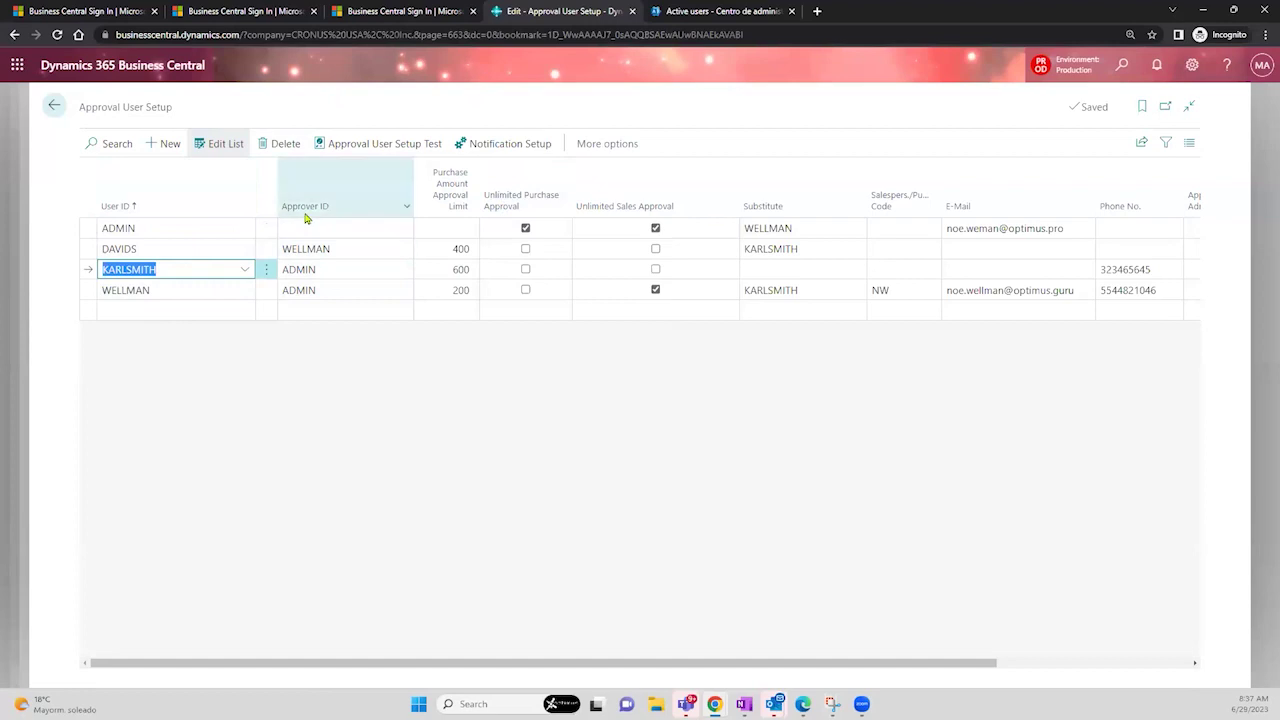
click(334, 270)
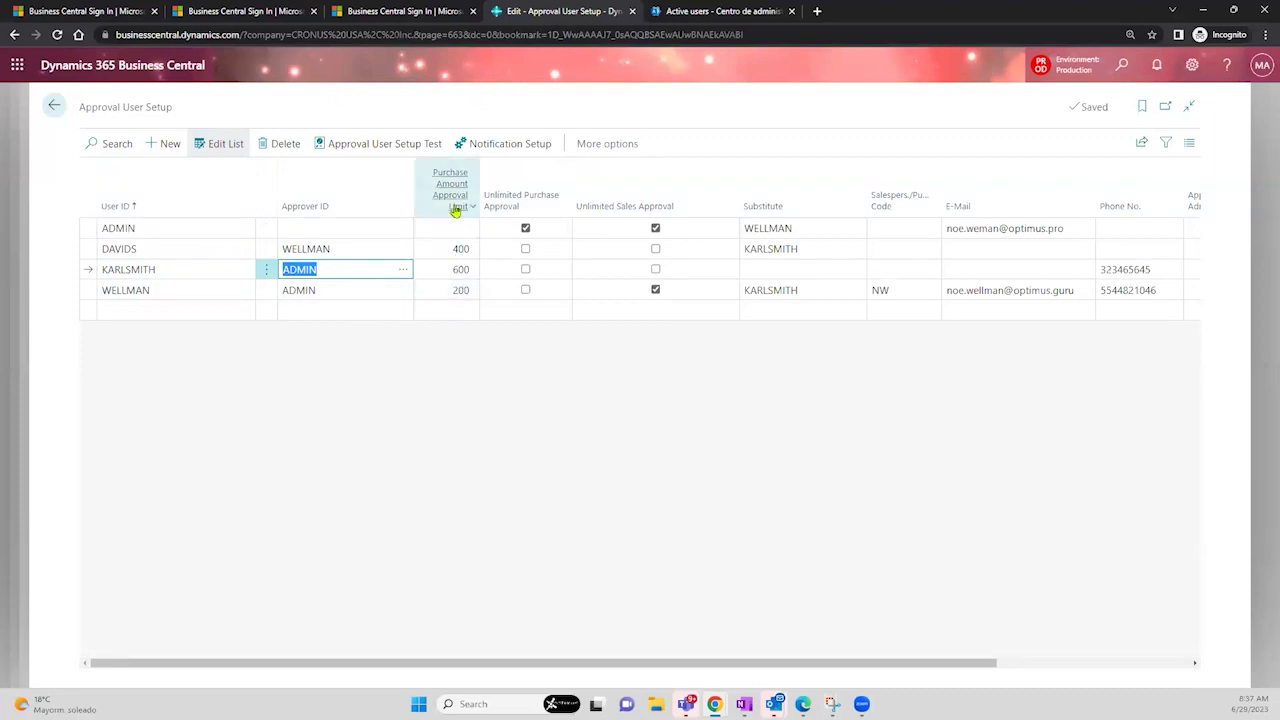
mouse_move(455, 213)
click(452, 291)
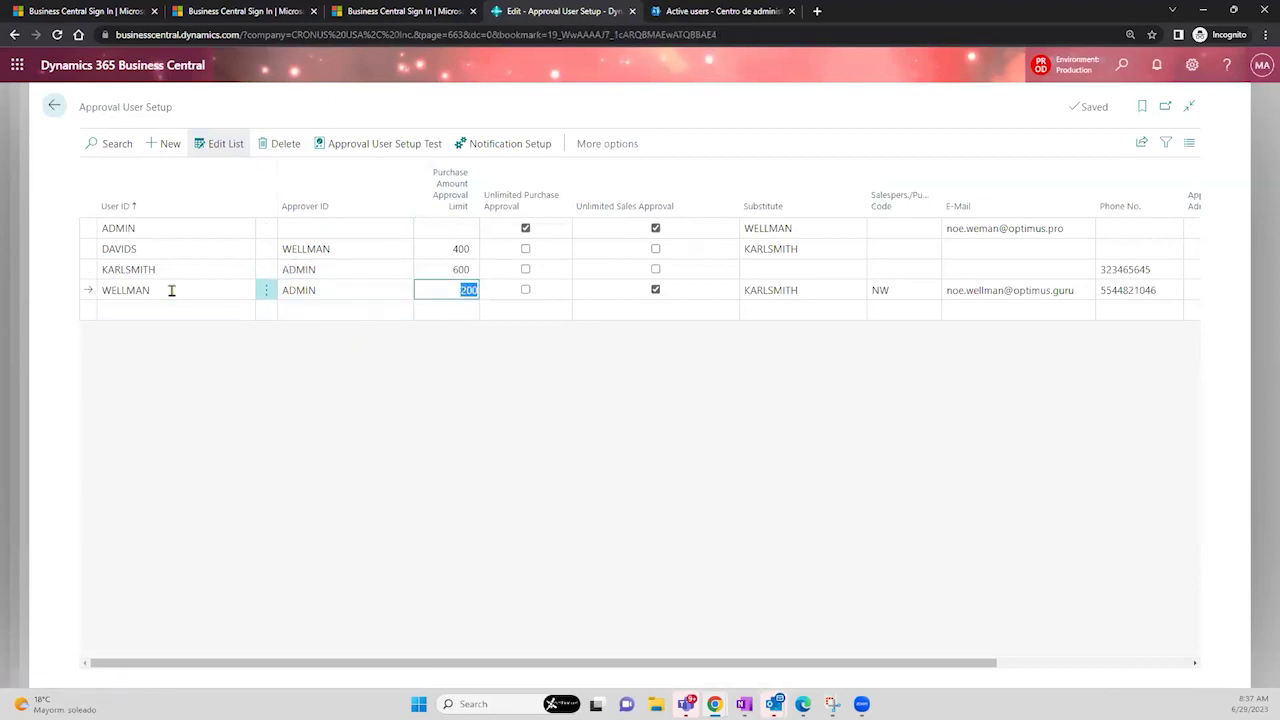
click(430, 271)
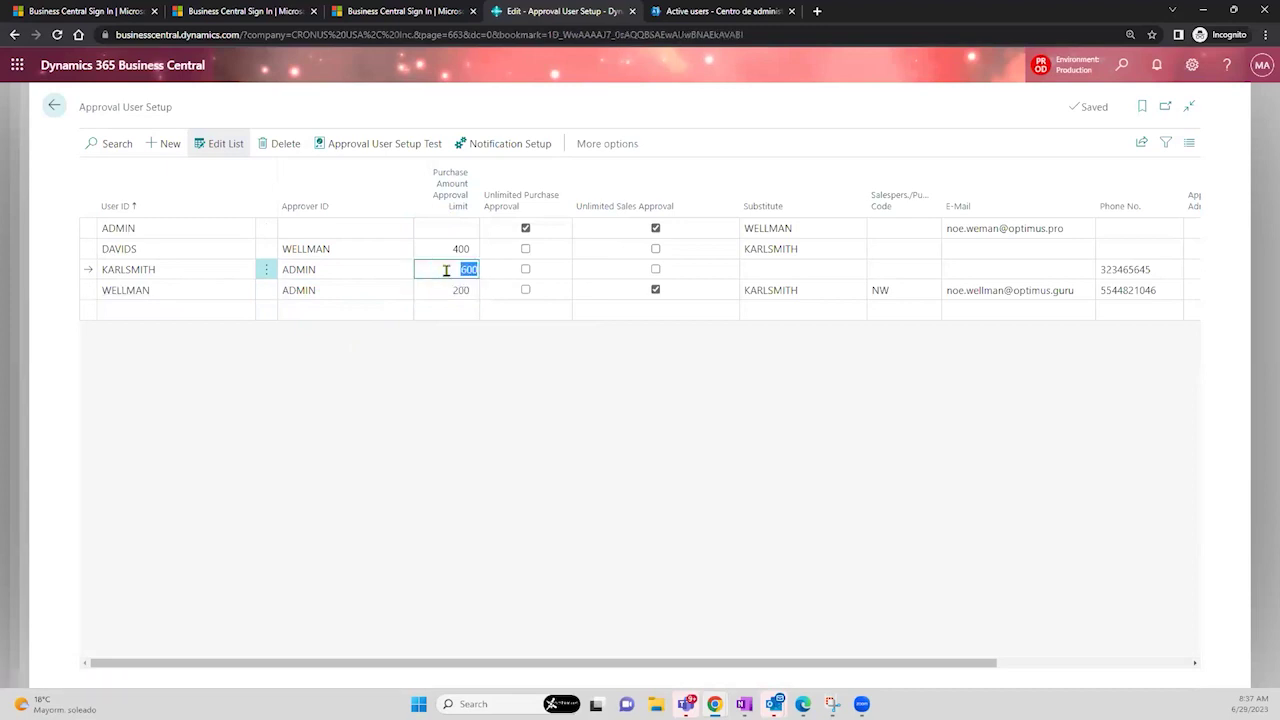
click(352, 271)
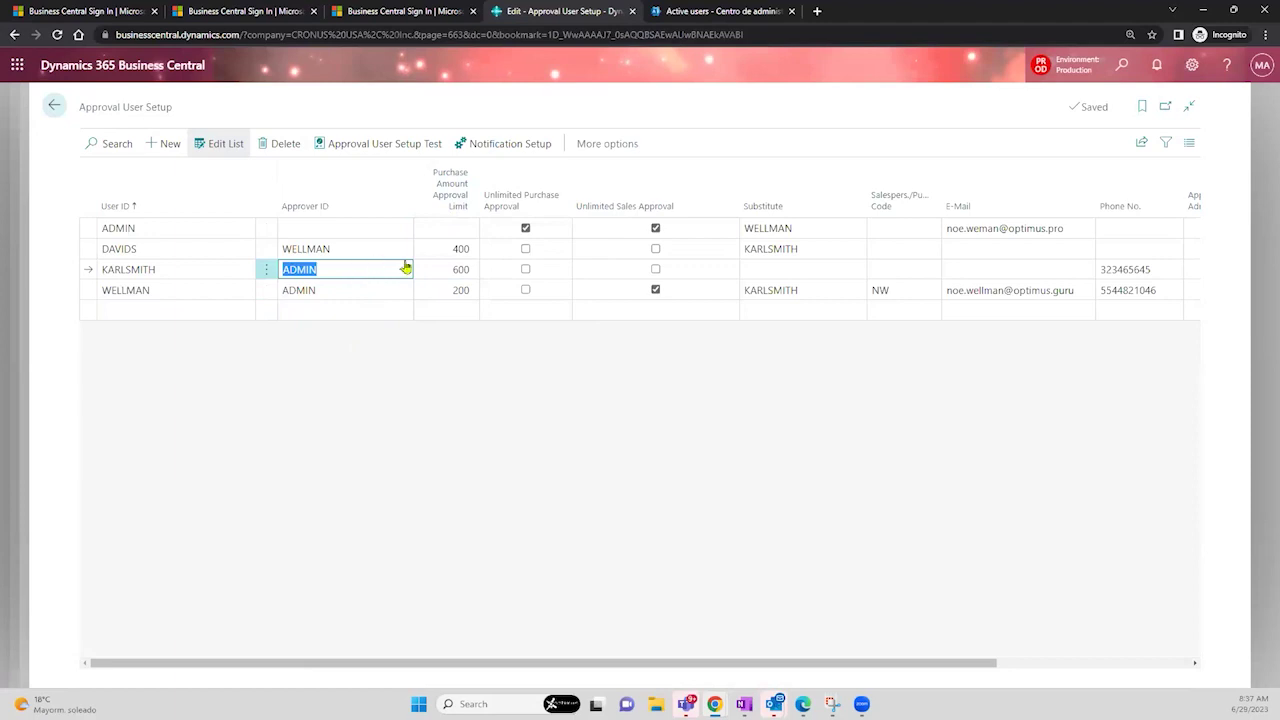
click(452, 250)
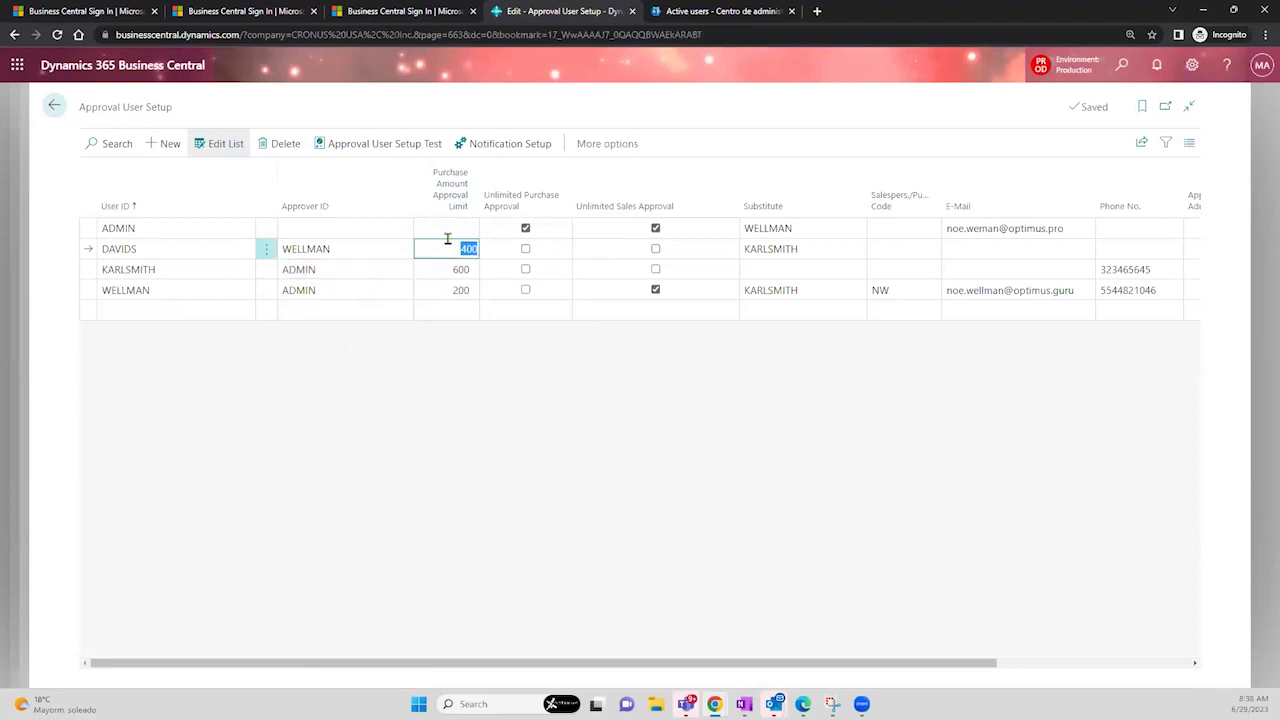
click(337, 247)
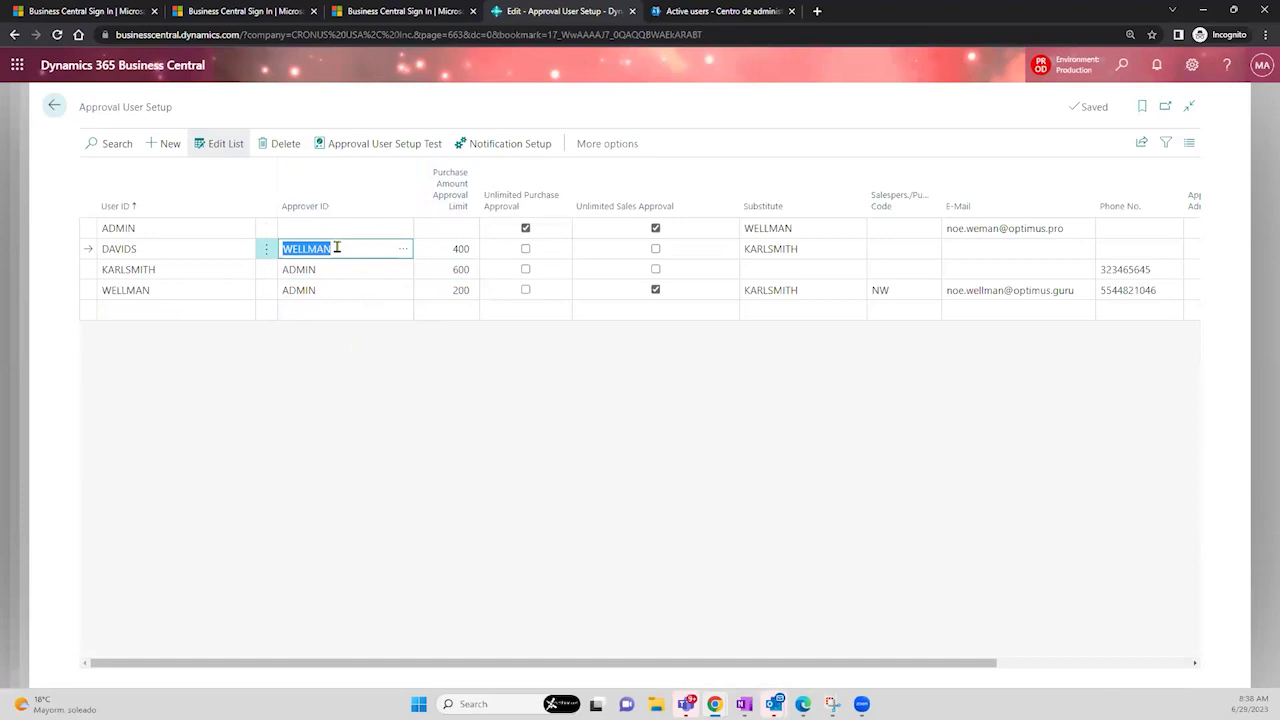
click(456, 205)
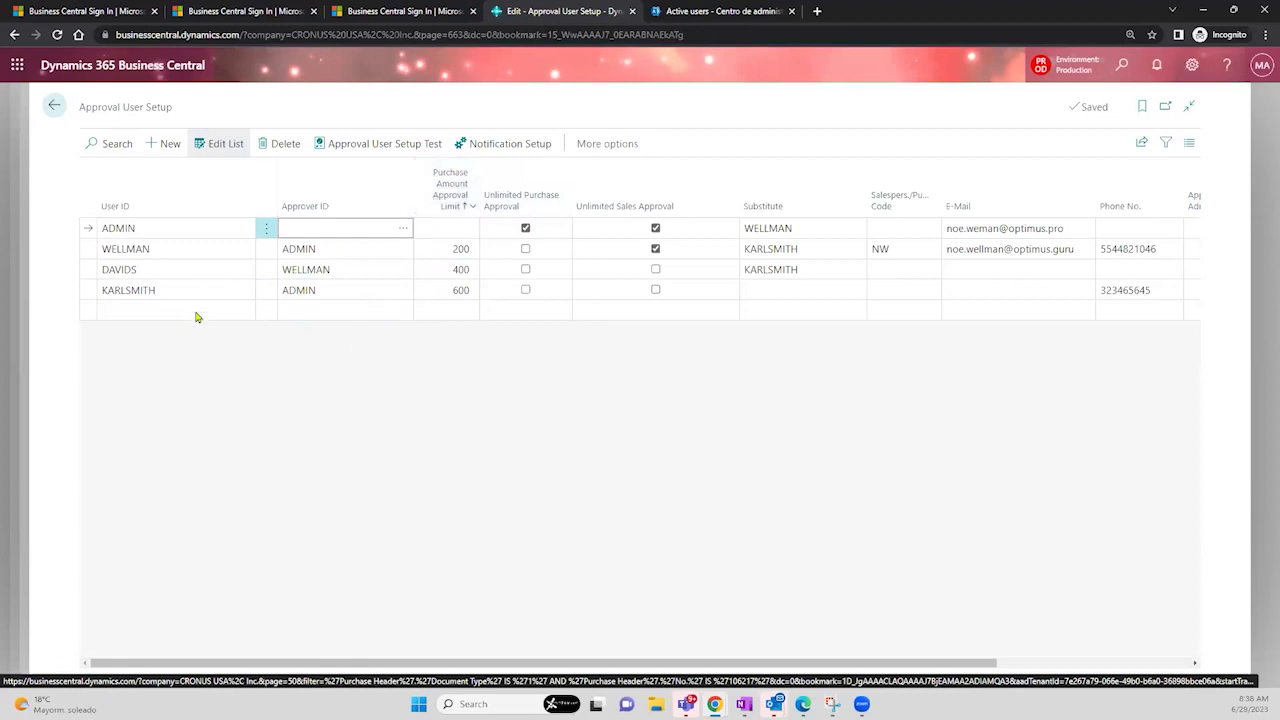
click(177, 248)
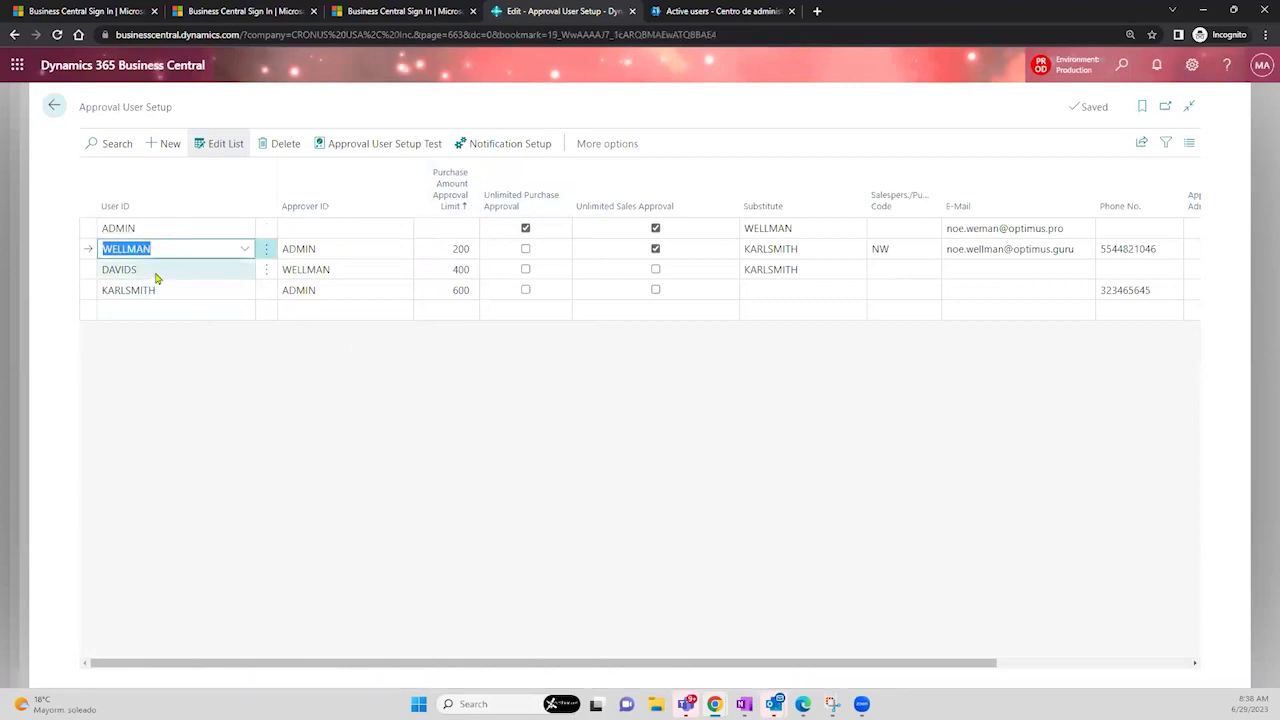
click(159, 290)
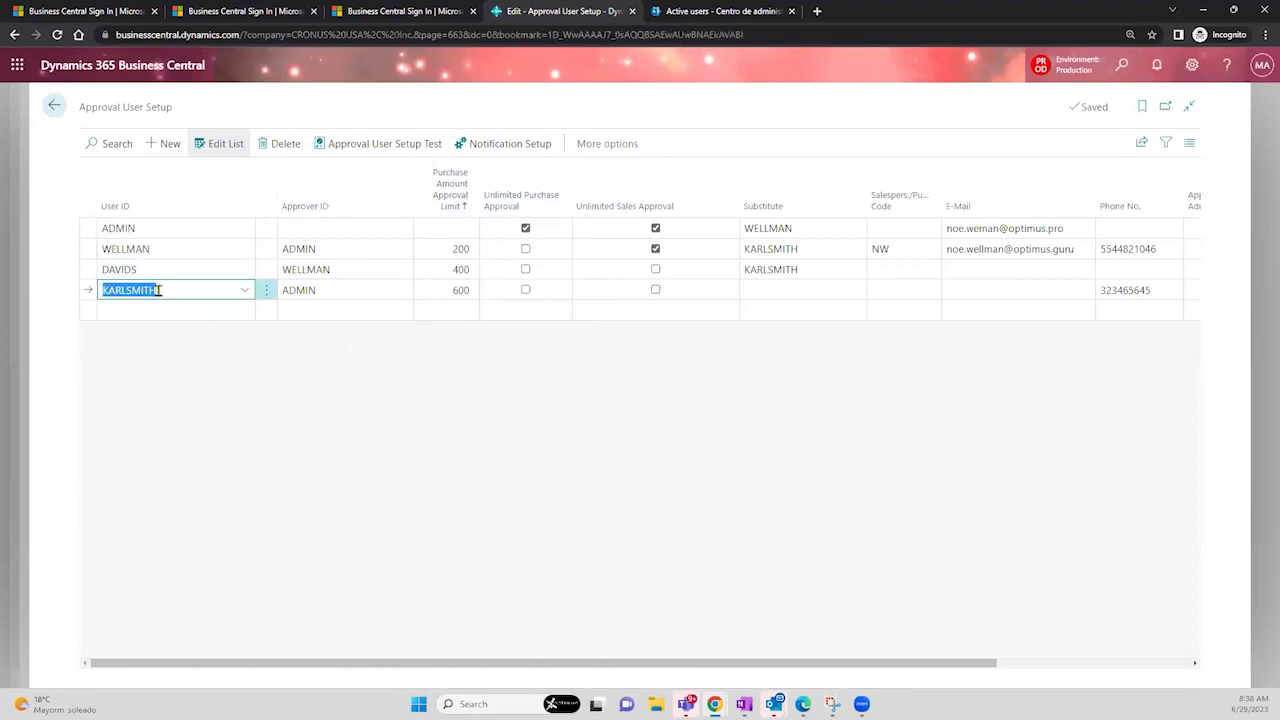
click(167, 249)
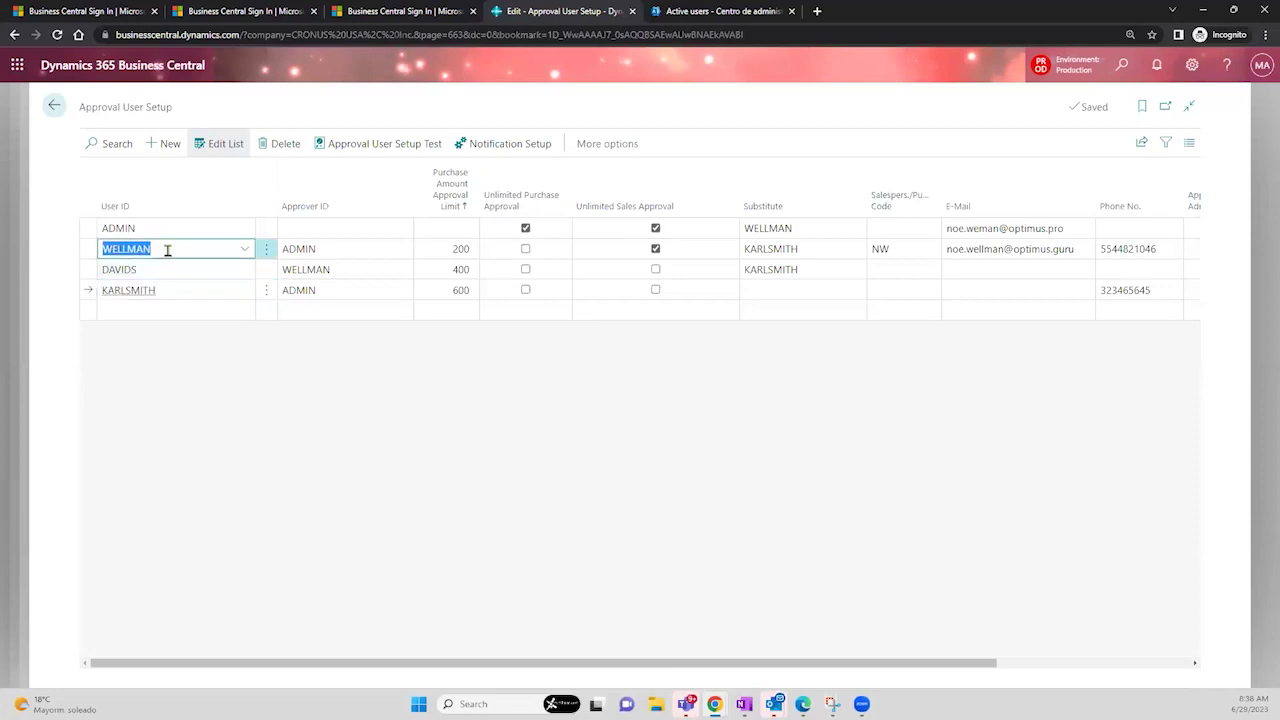
click(380, 254)
click(399, 257)
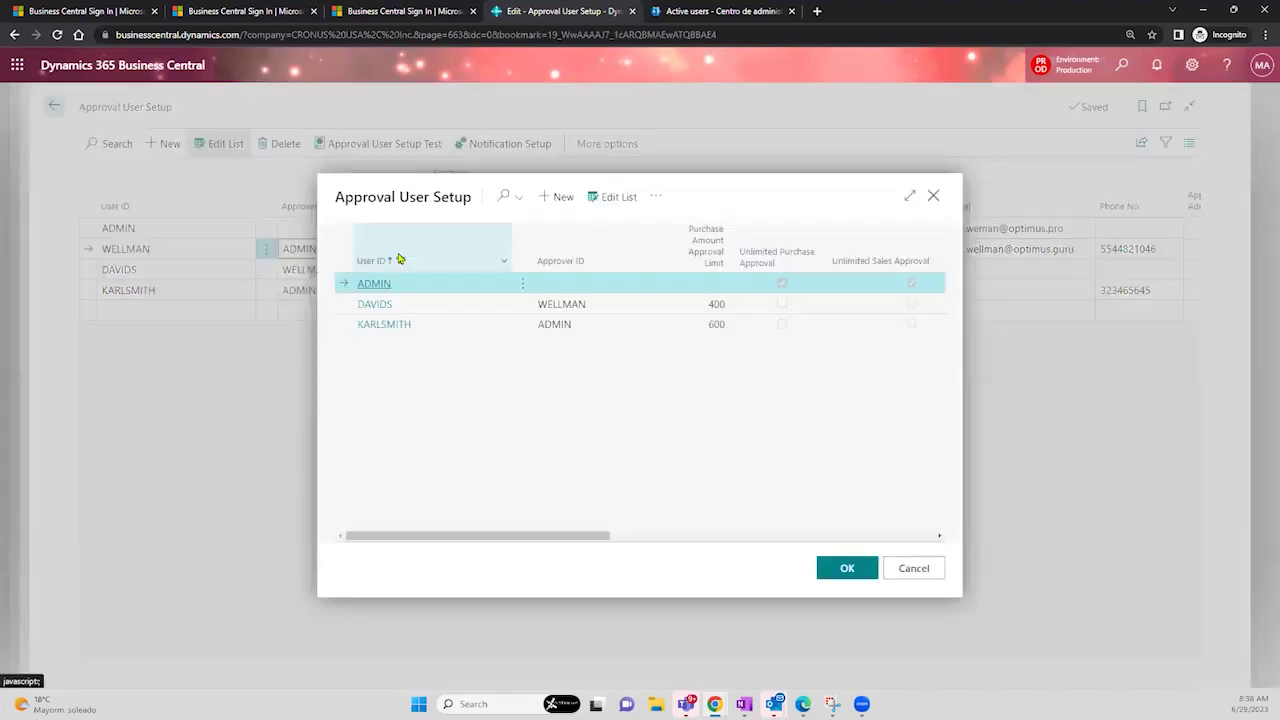
click(914, 568)
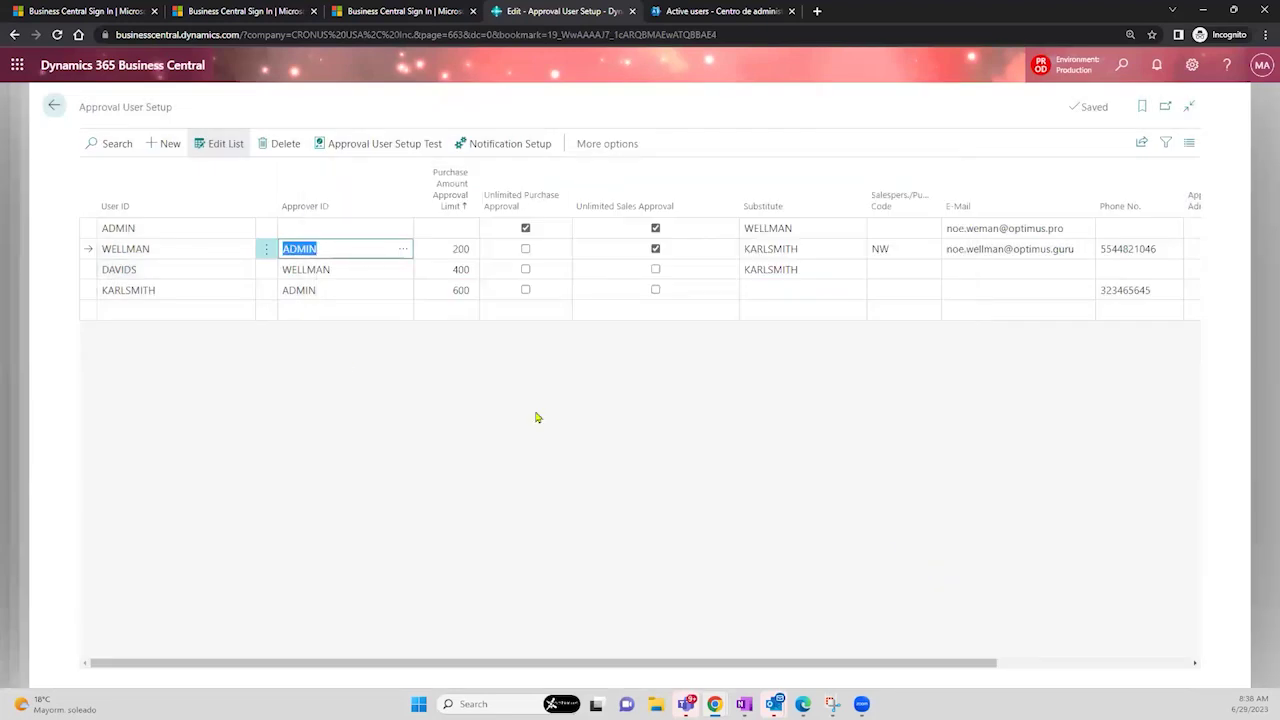
- Add three new approval user rows, choosing a user from the dropdown for each
click(206, 312)
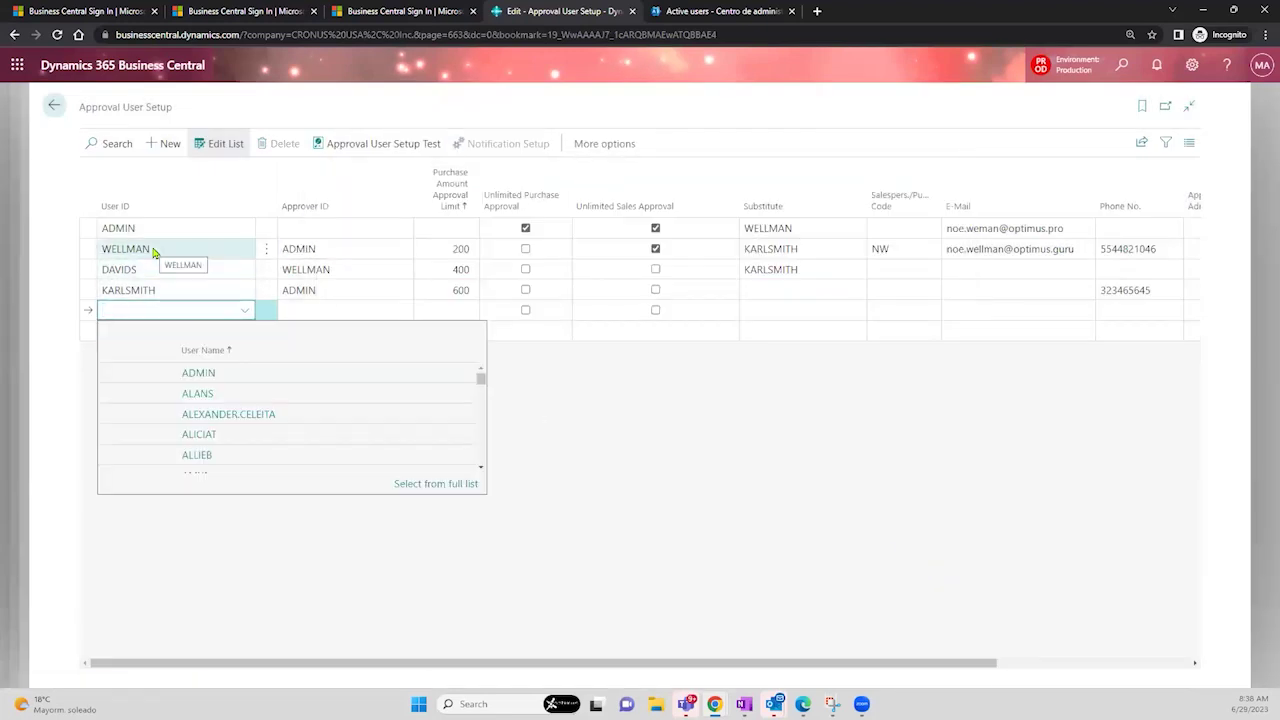
click(275, 418)
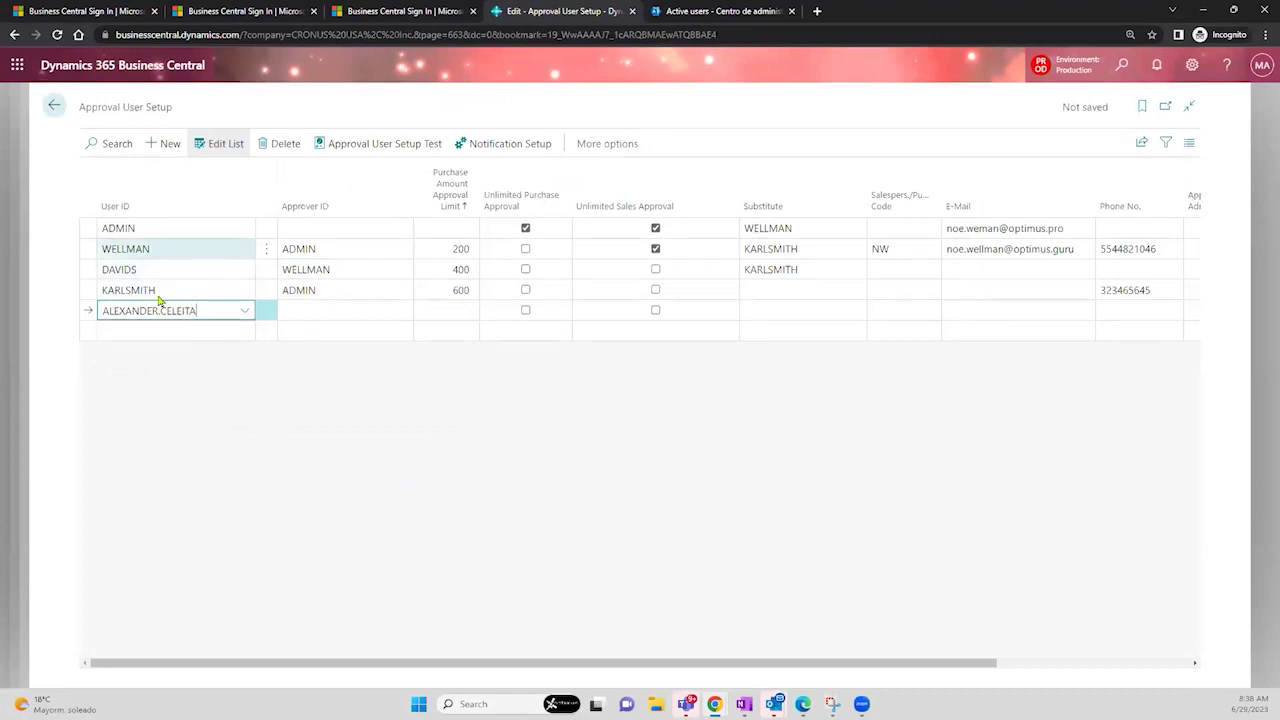
click(169, 331)
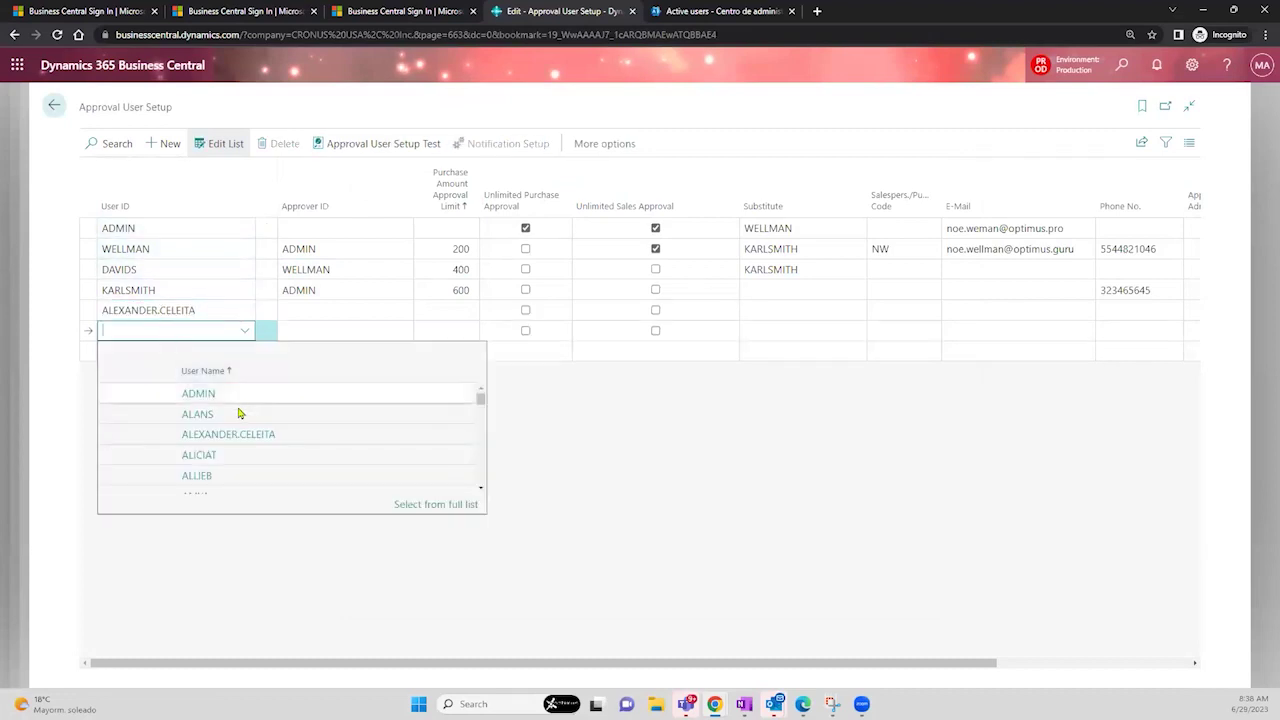
click(240, 415)
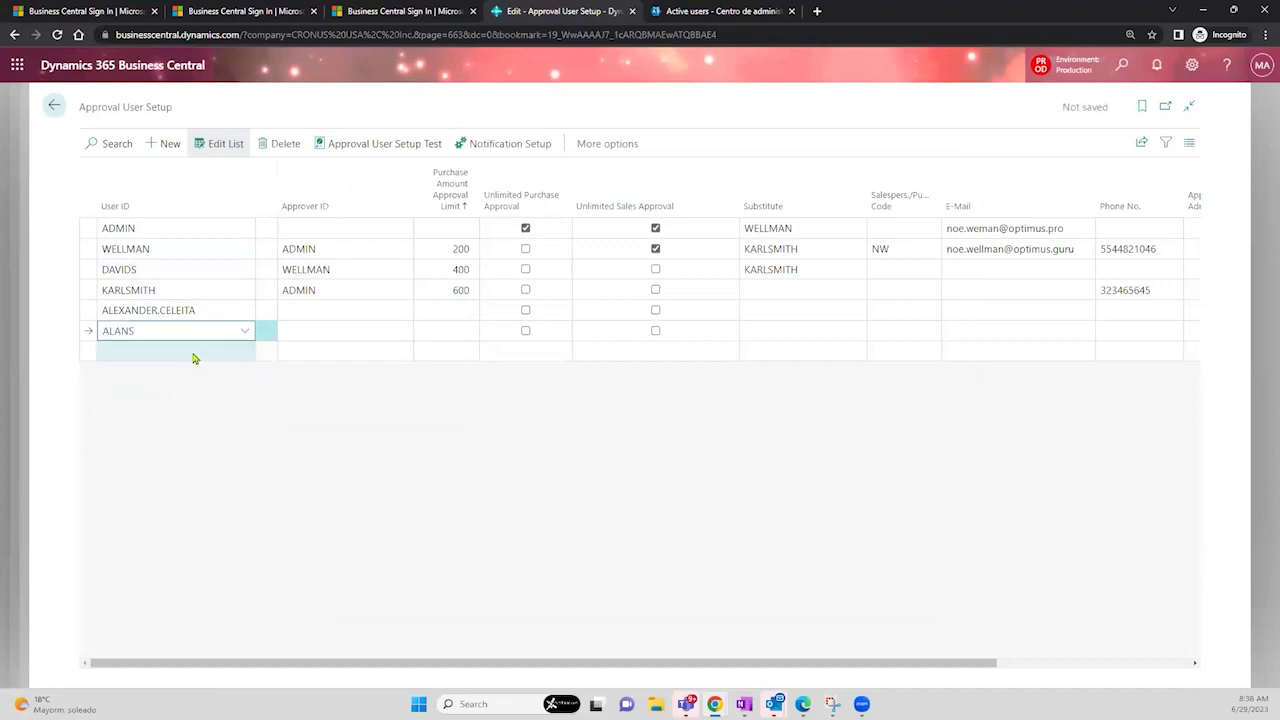
click(194, 353)
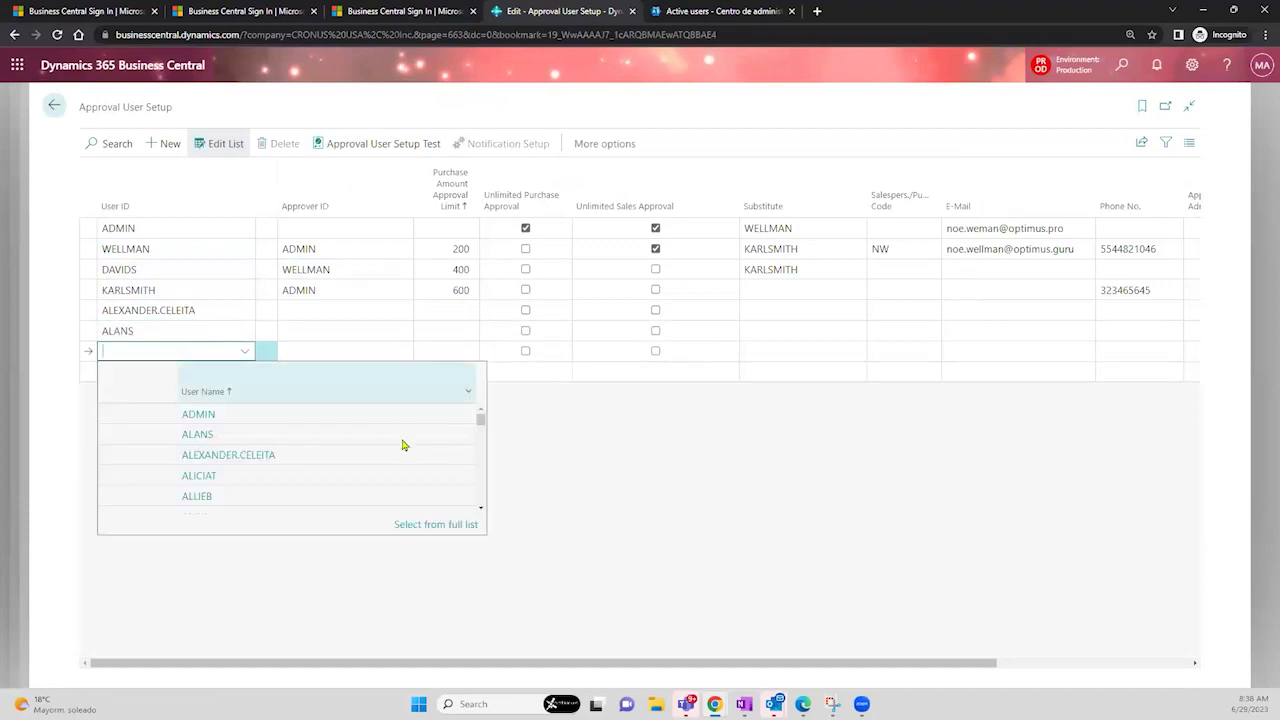
click(212, 498)
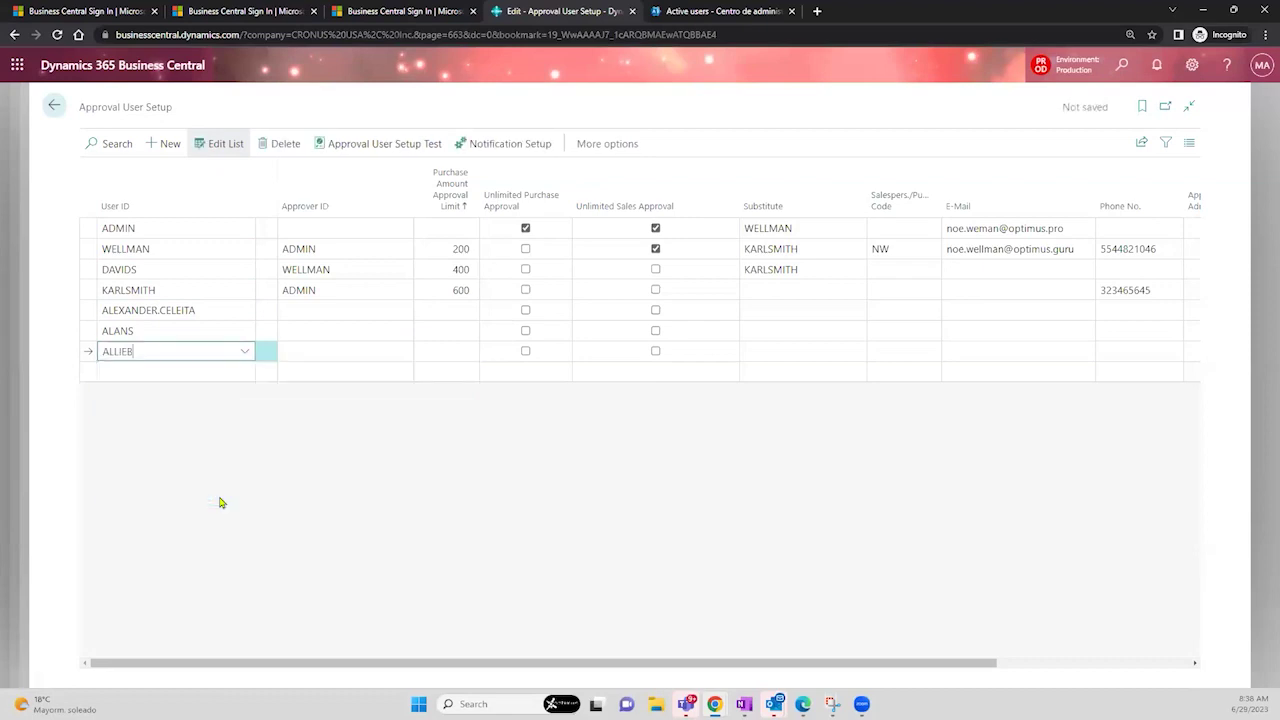
- Browse the complete user list for a row, then cancel without choosing
click(245, 353)
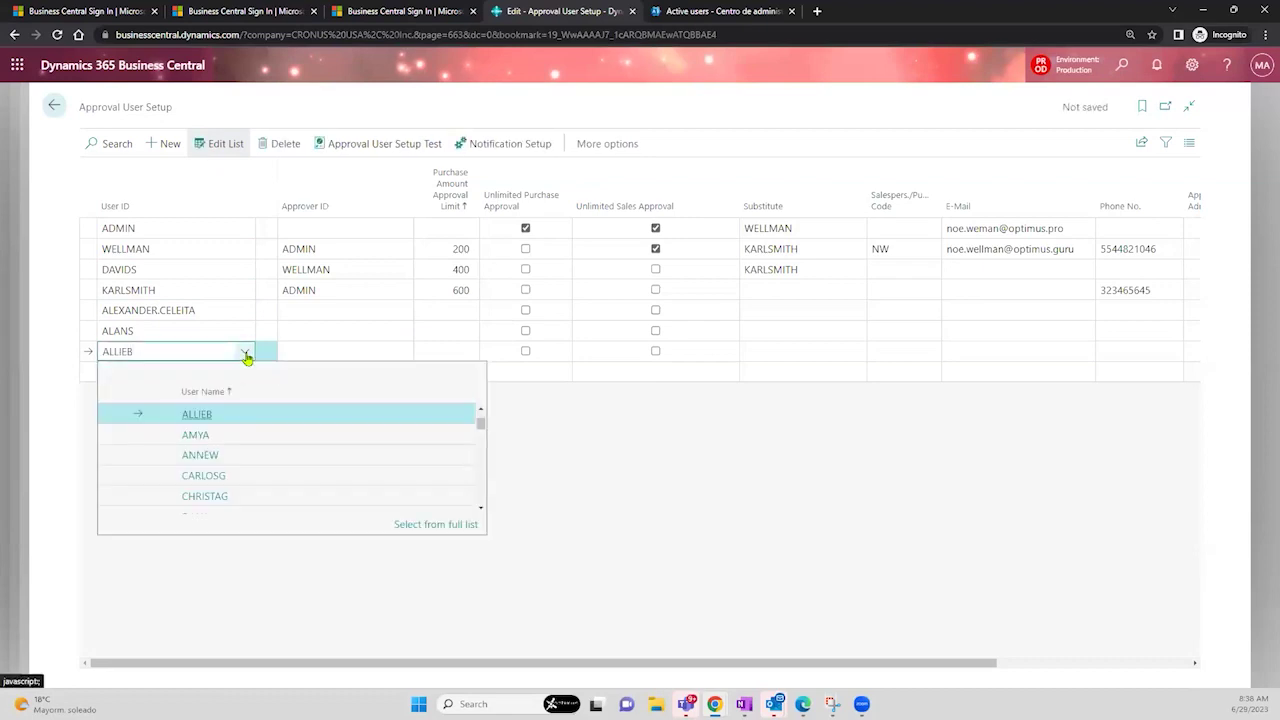
click(420, 527)
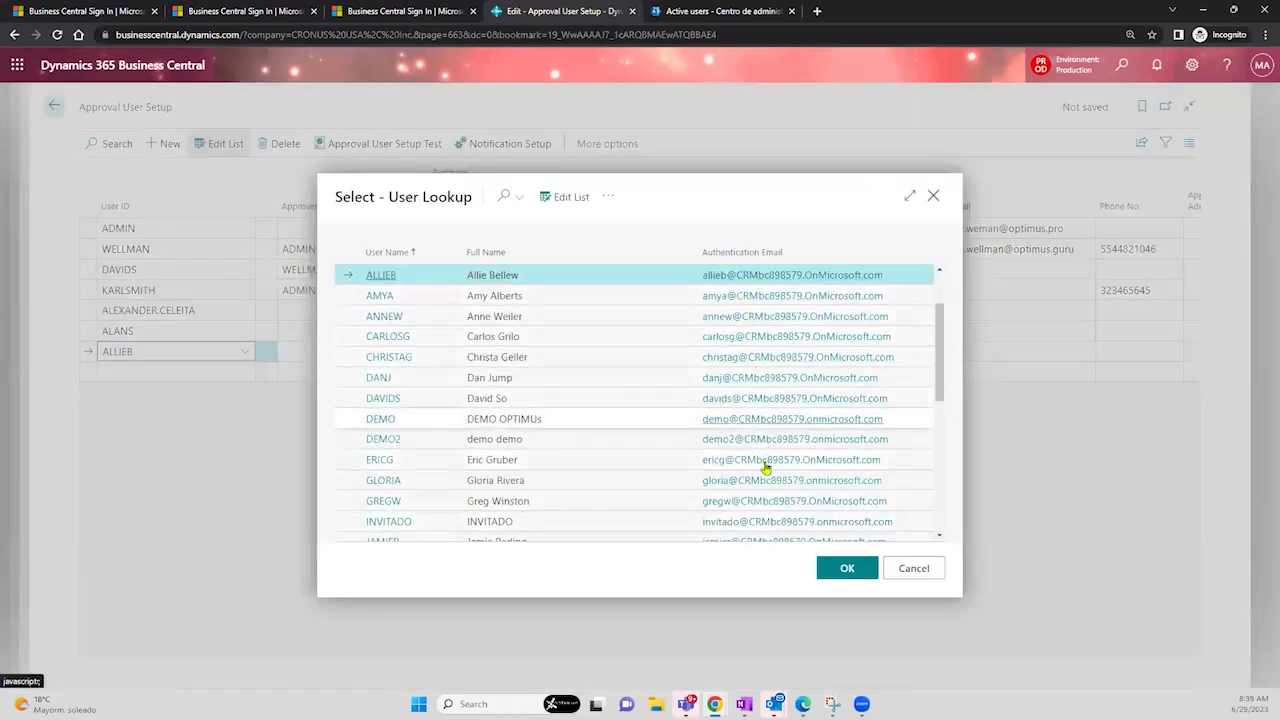
click(507, 443)
click(522, 461)
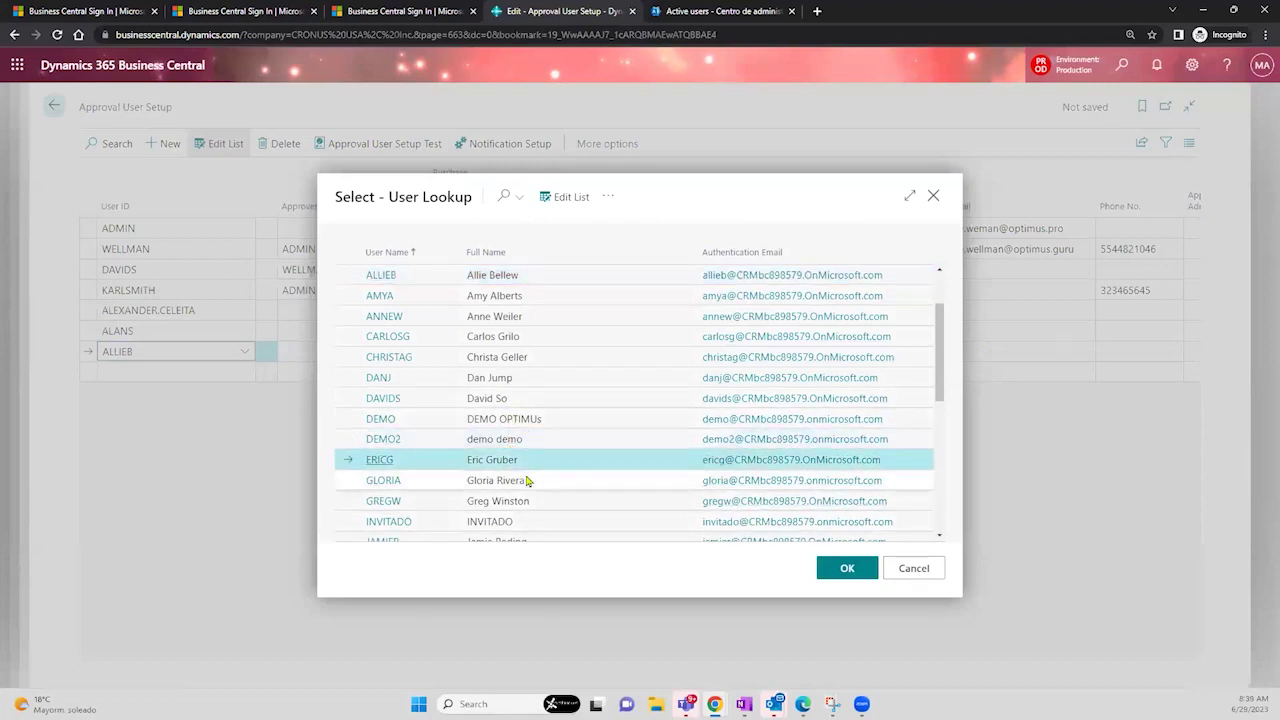
click(527, 481)
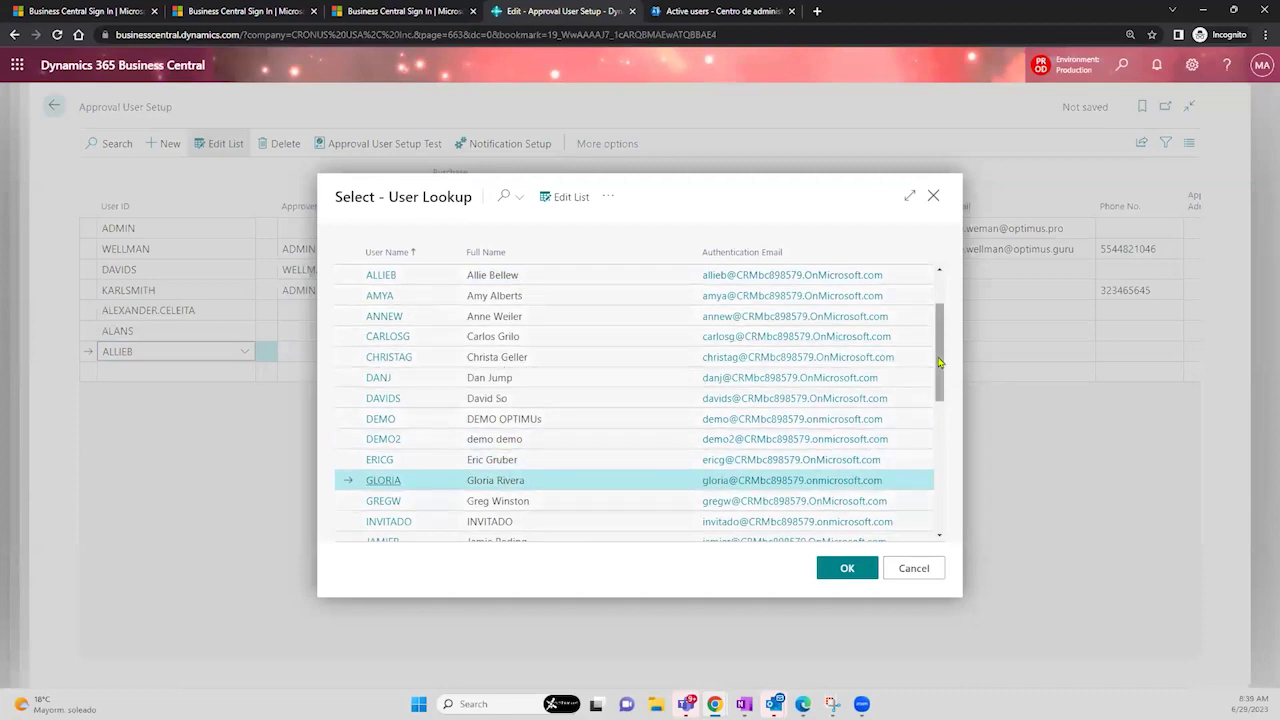
drag(939, 396, 950, 300)
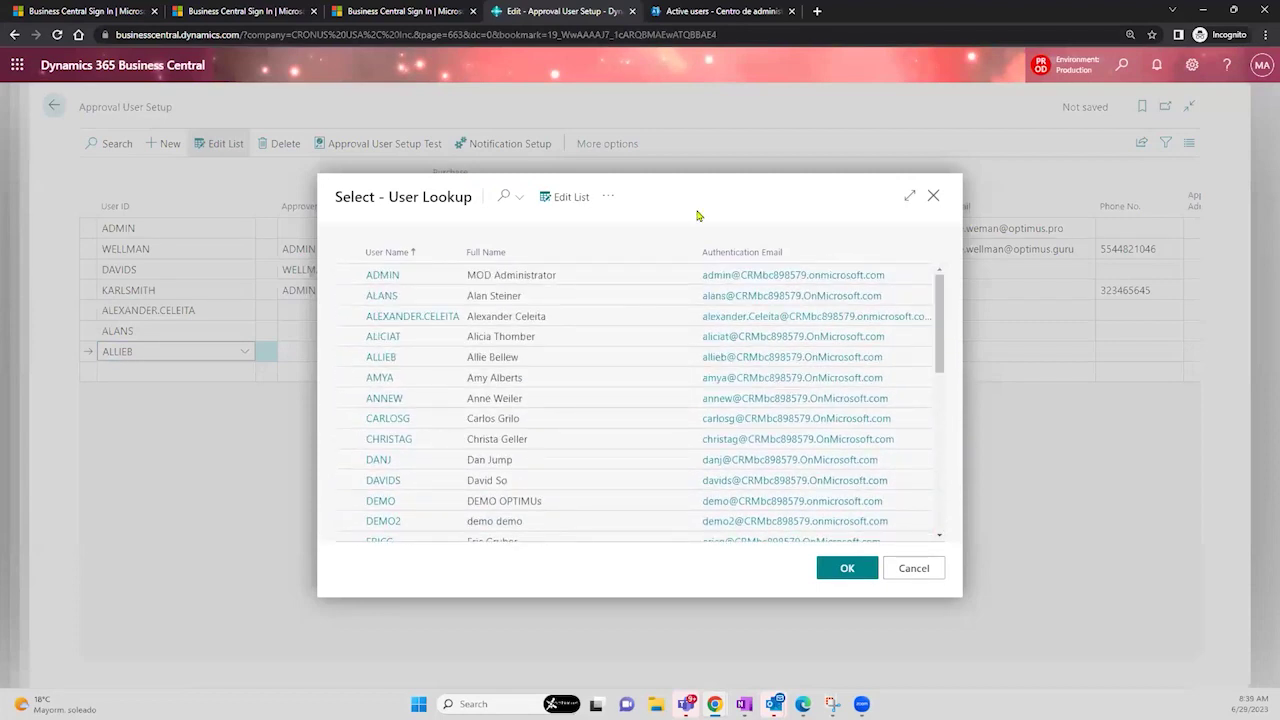
click(932, 570)
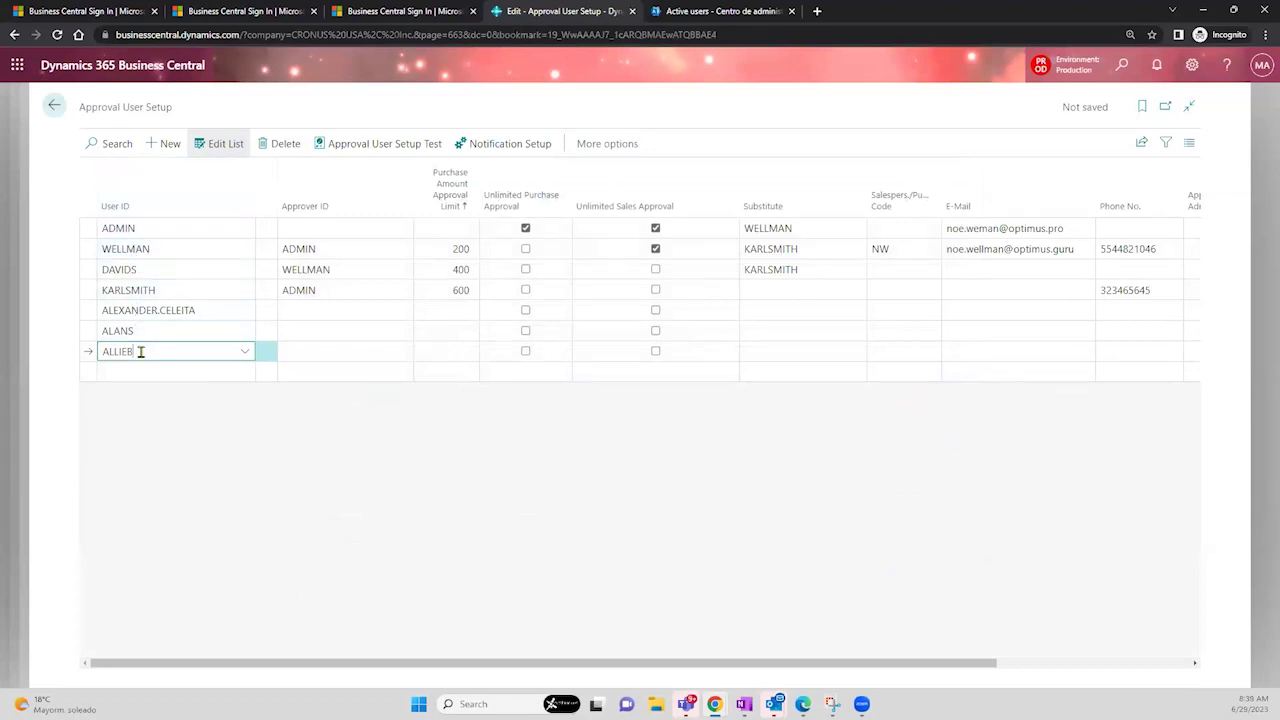
- Save the new rows and review them alongside the 200-limit approver's row
click(181, 320)
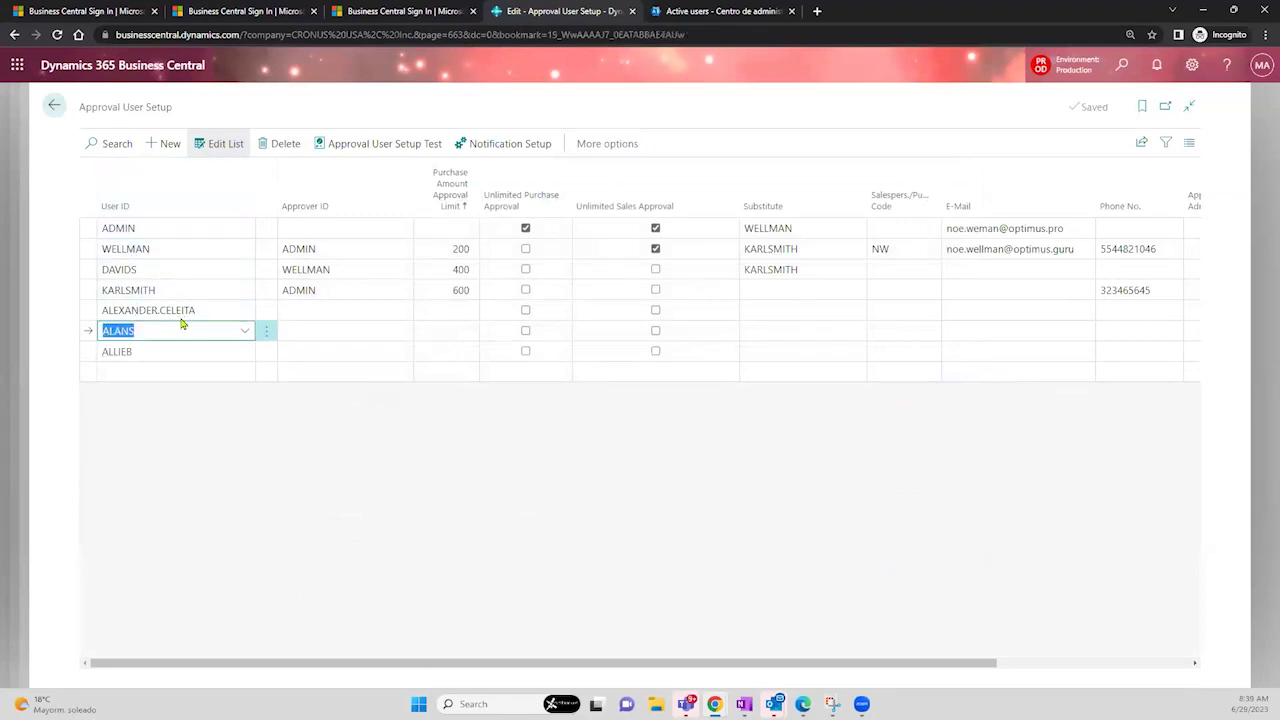
click(182, 312)
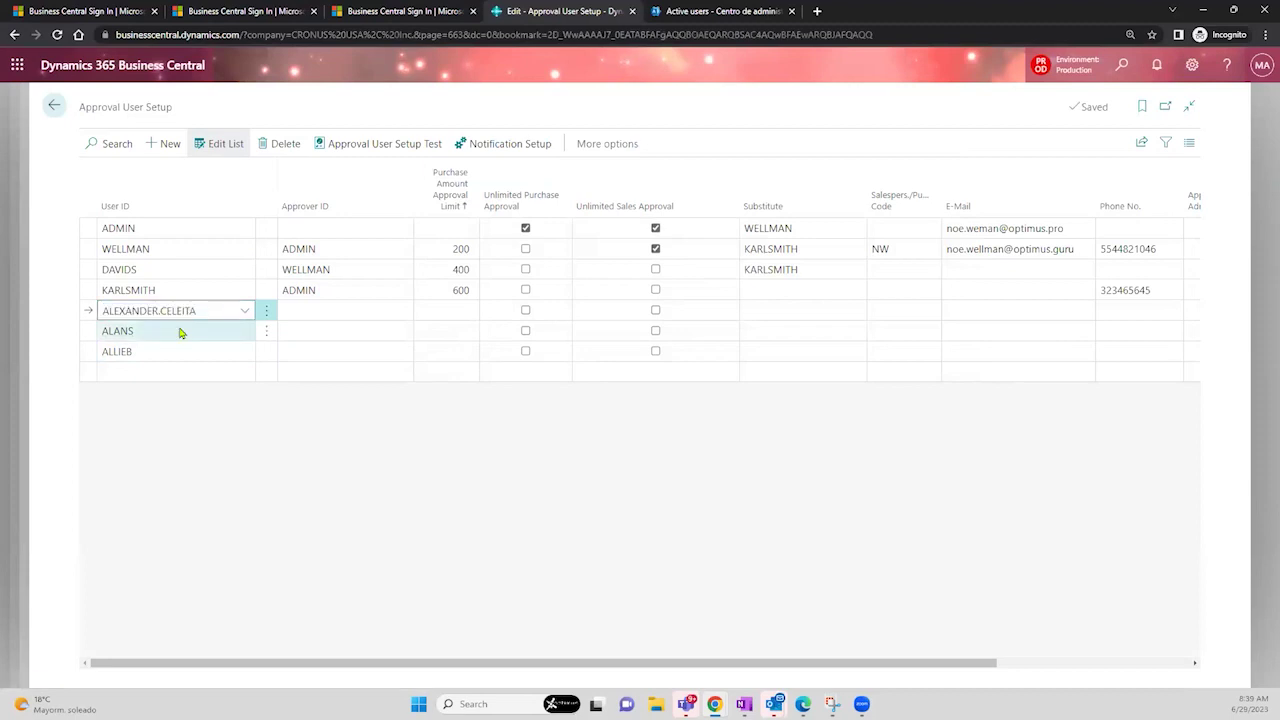
click(179, 331)
click(177, 351)
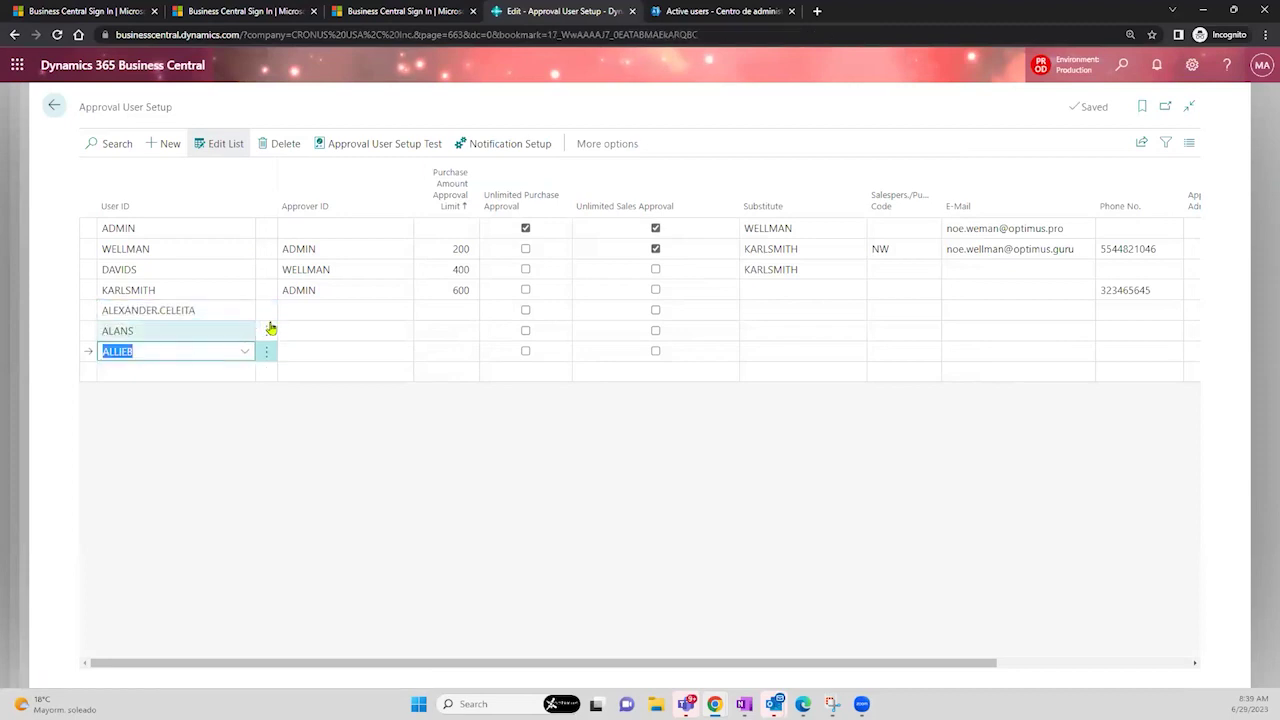
click(299, 311)
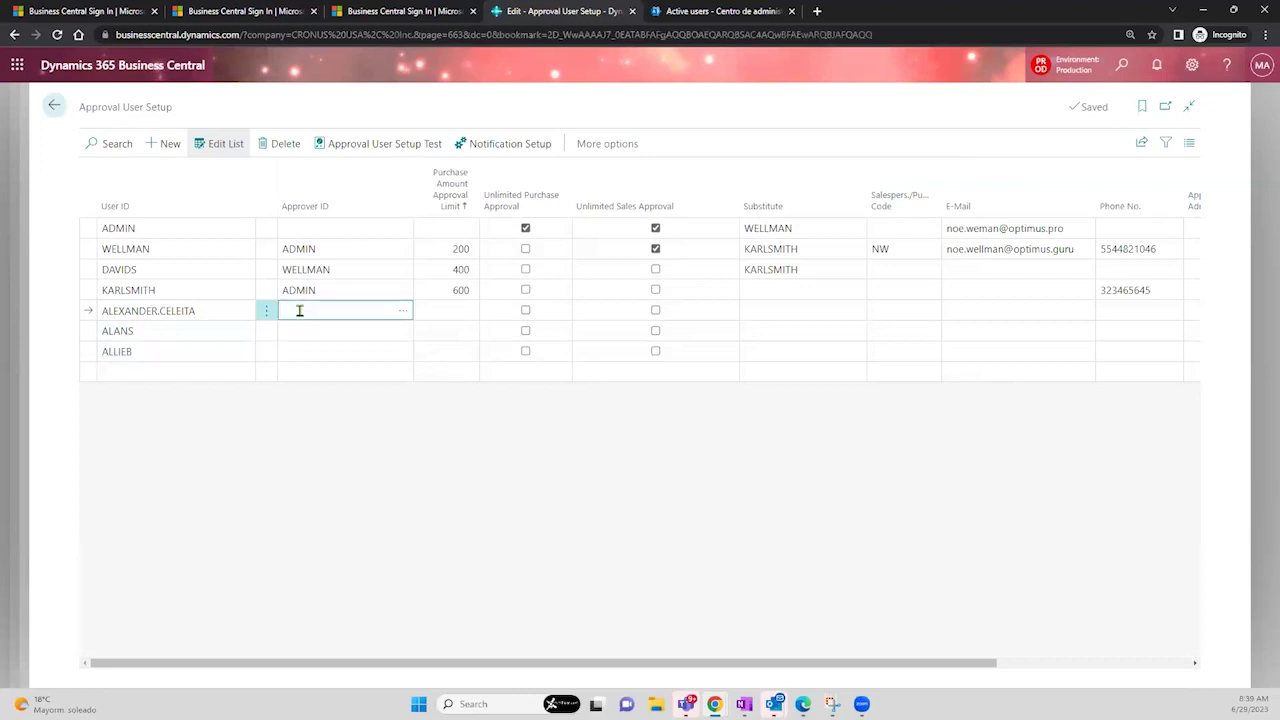
click(158, 249)
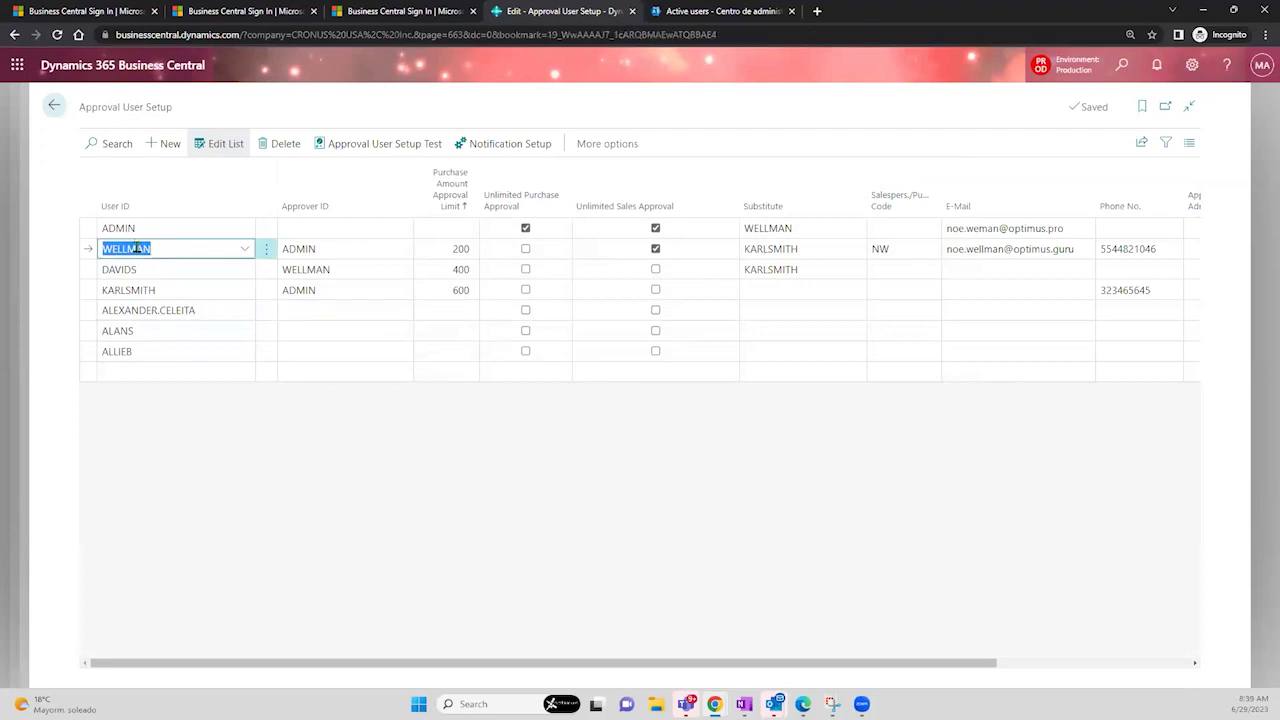
click(436, 249)
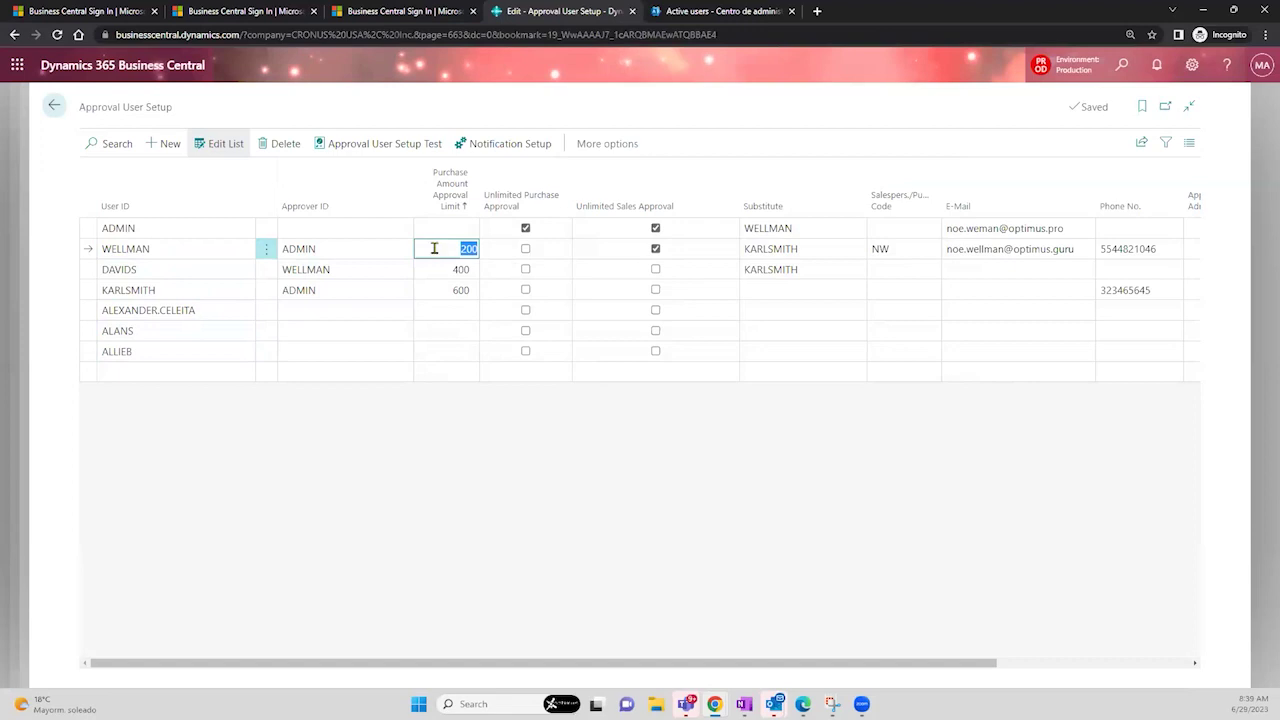
- Set the 200-limit user as Approver ID for all three new users
click(336, 306)
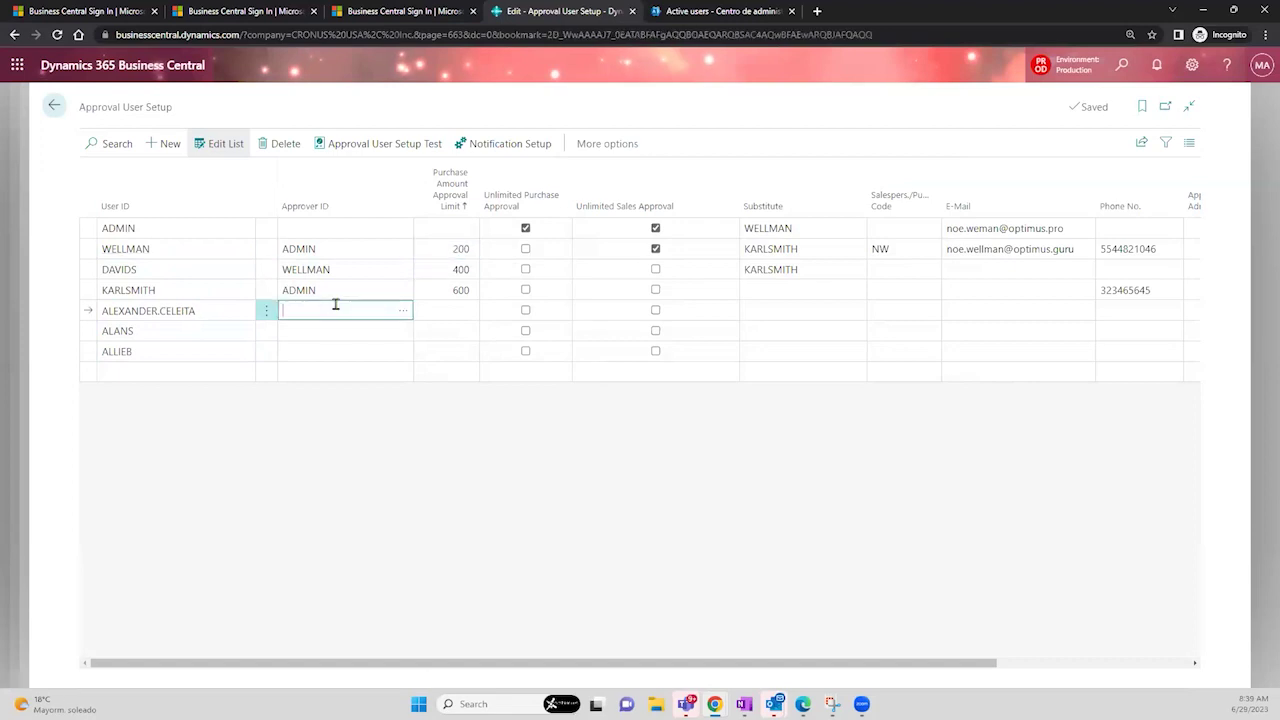
text(wellman)
click(329, 330)
text(w)
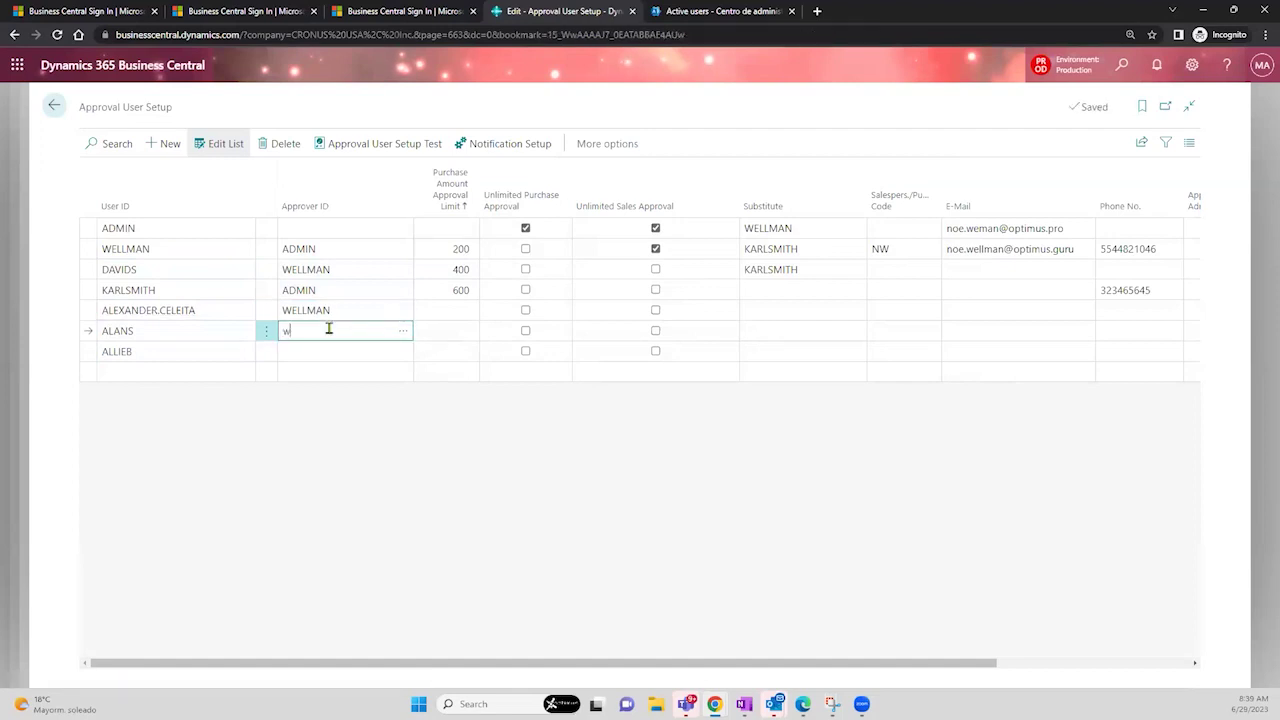
click(310, 353)
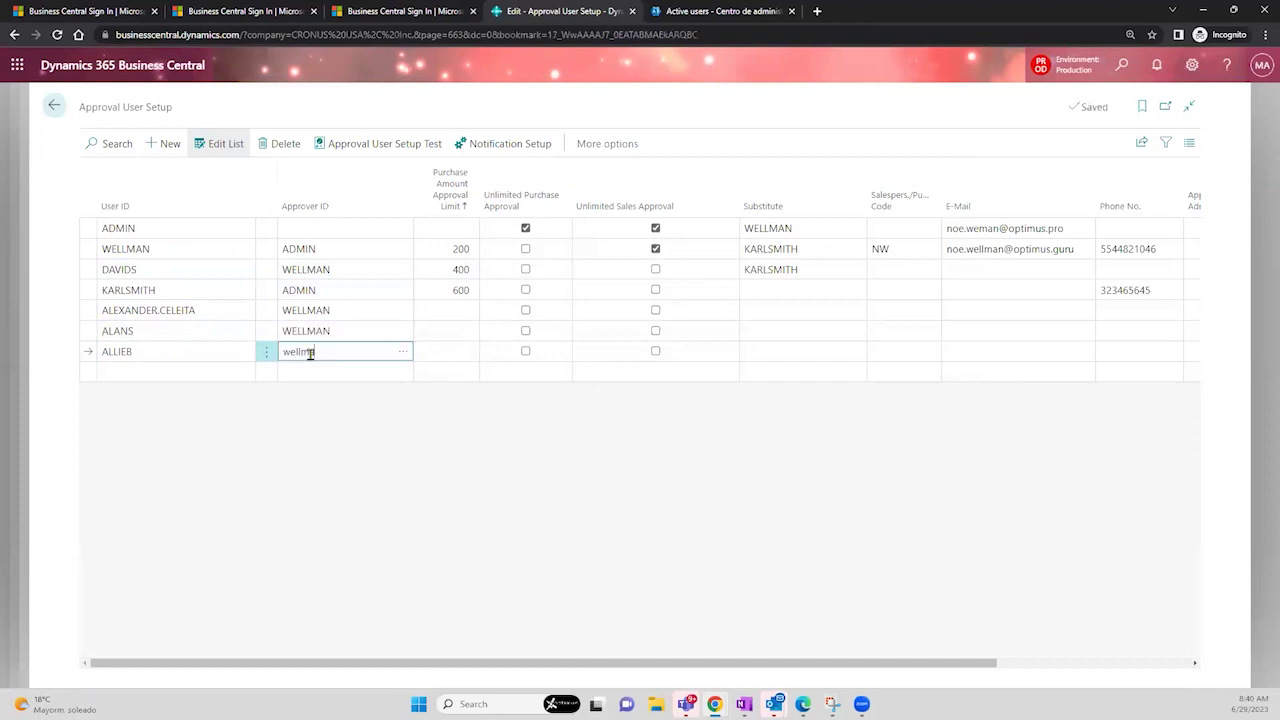
key(Tab)
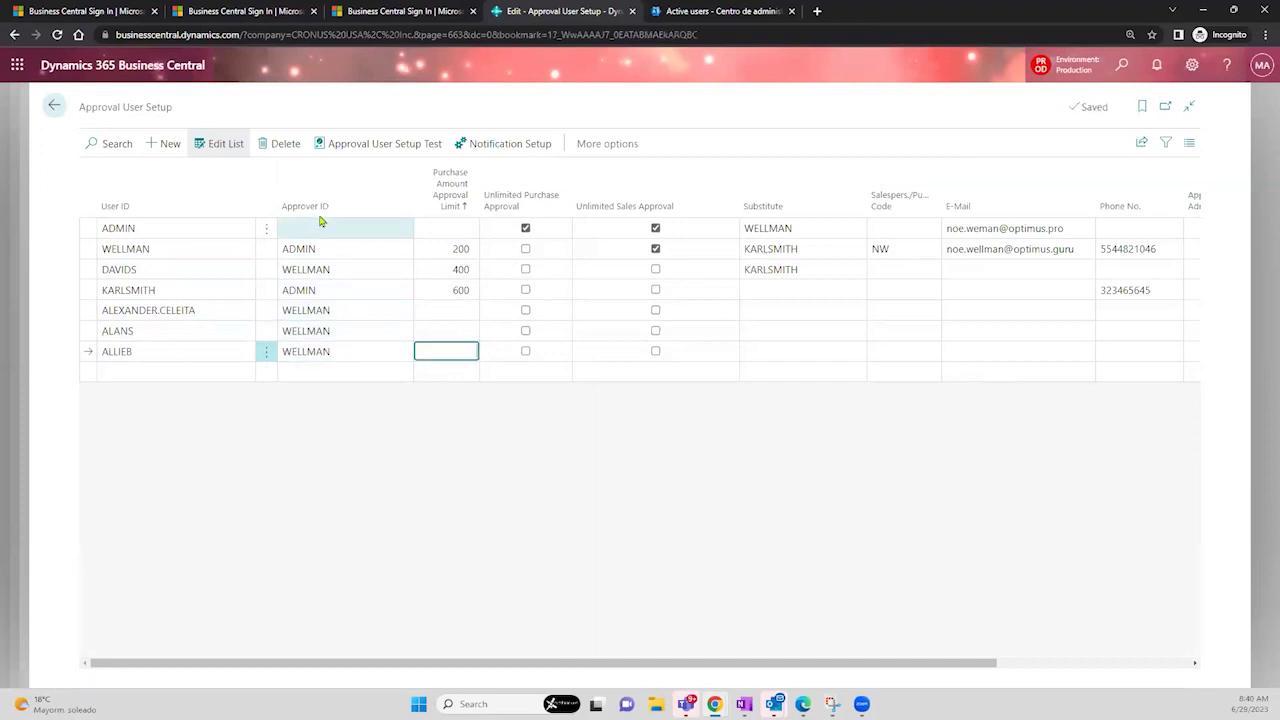
- Give the three new users a purchase amount approval limit of 100
mouse_move(318, 216)
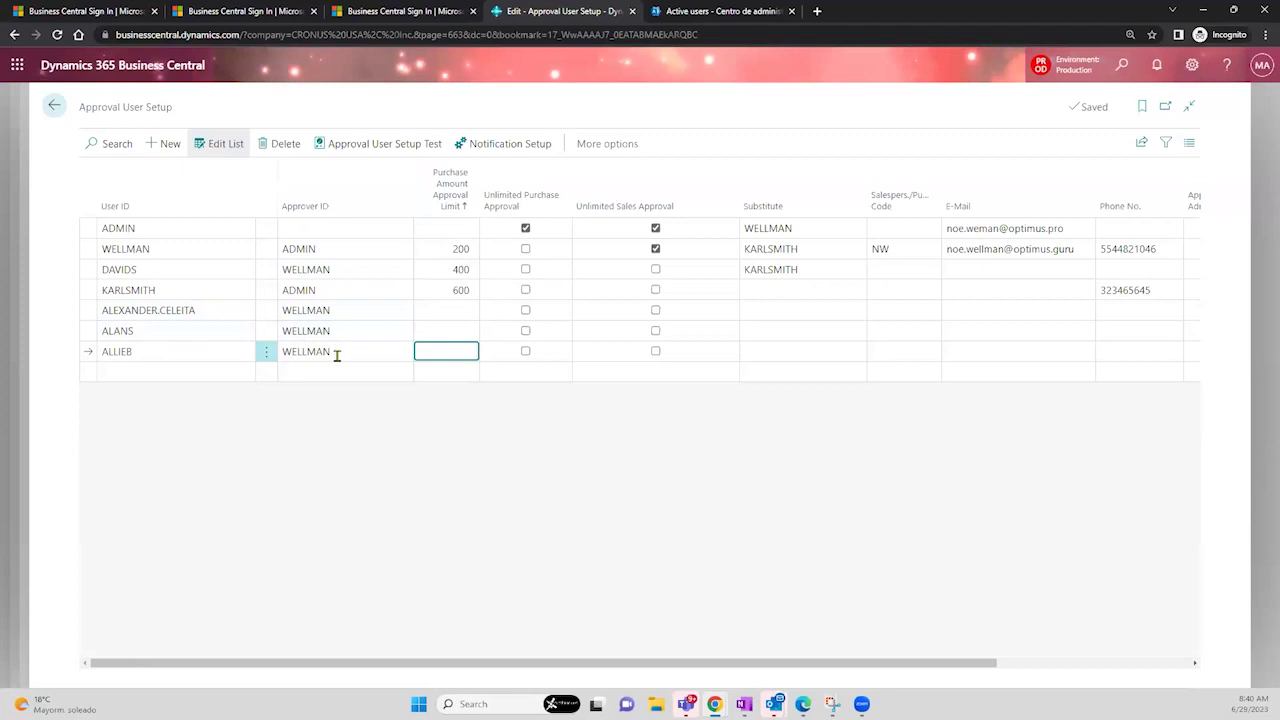
click(442, 318)
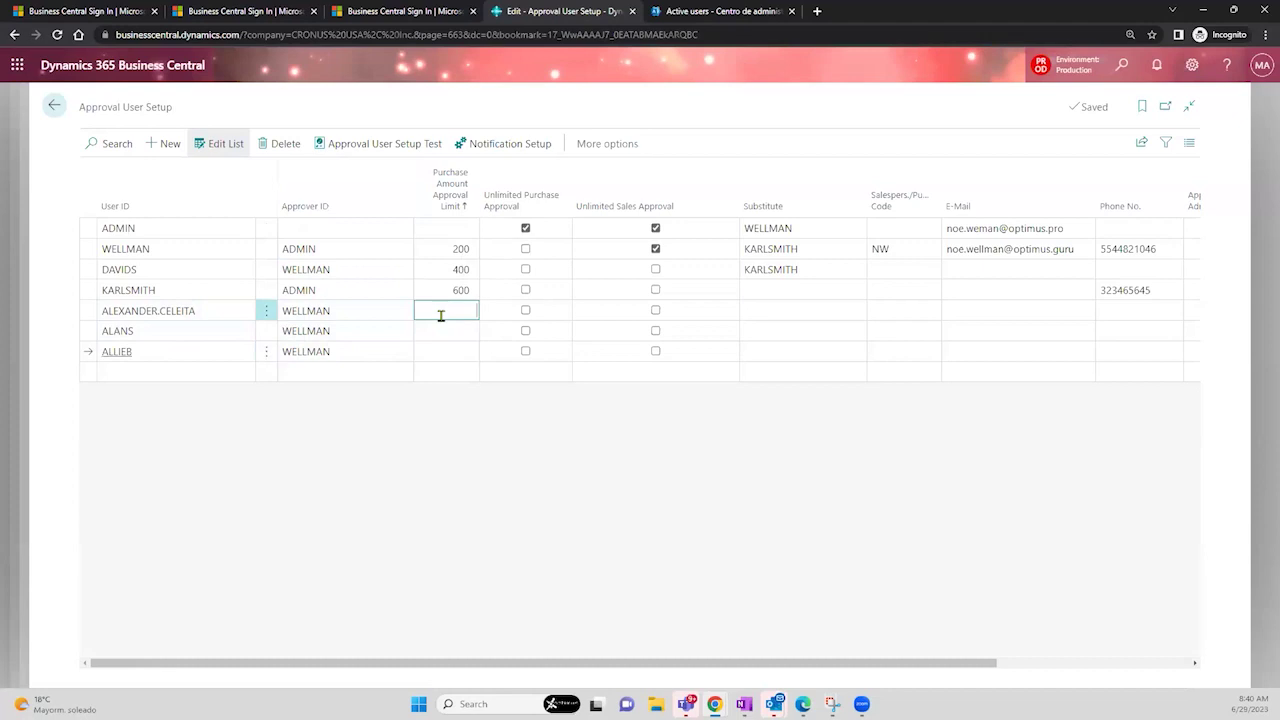
text(100)
key(Down)
text(100)
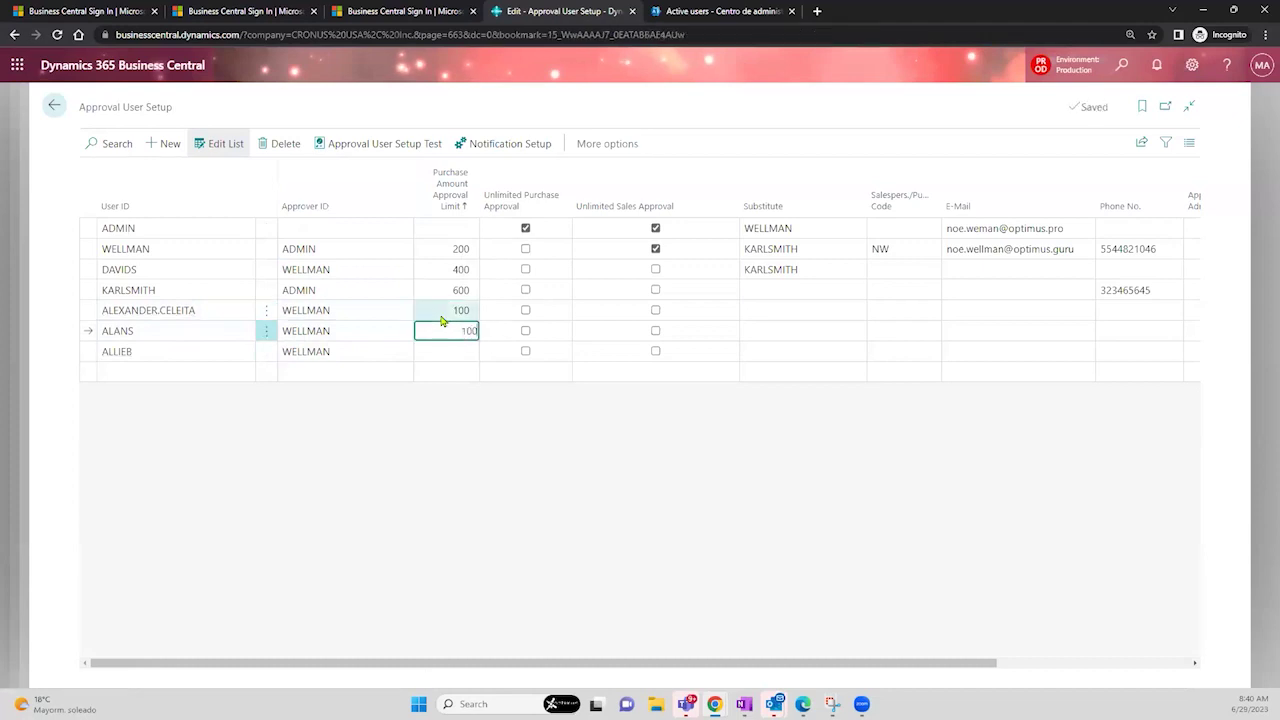
key(Down)
text(00)
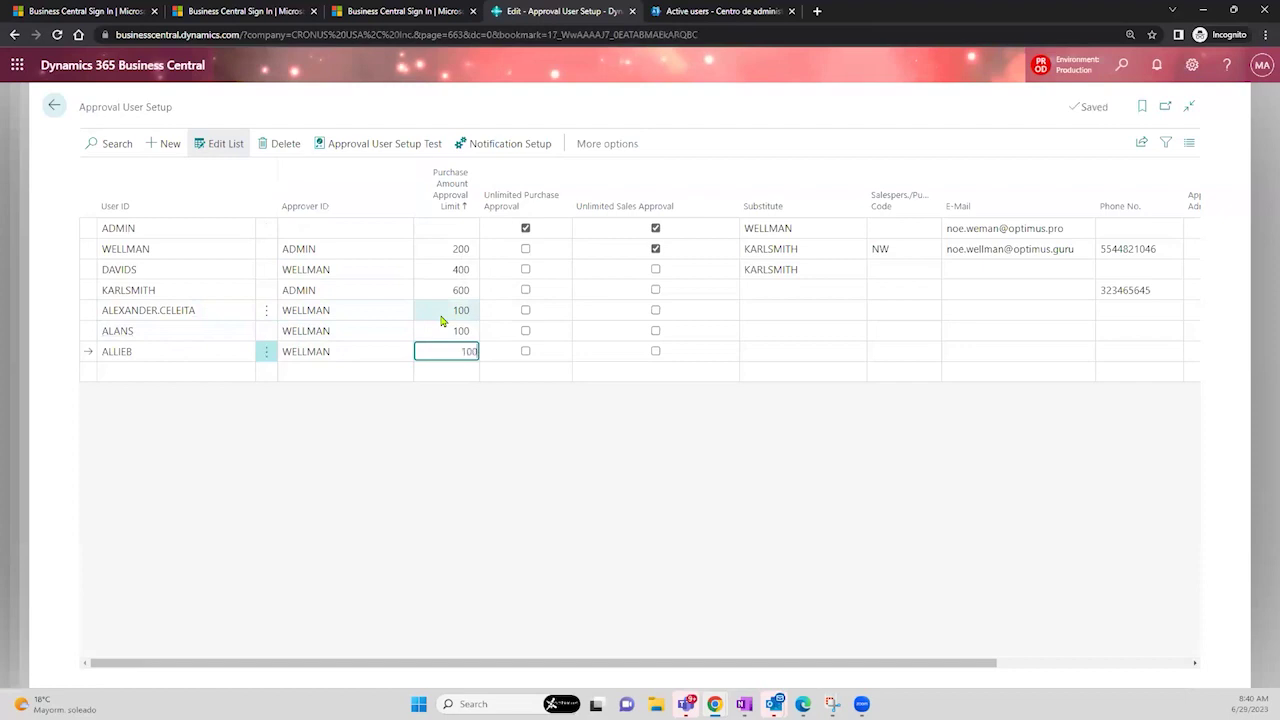
click(537, 462)
click(180, 249)
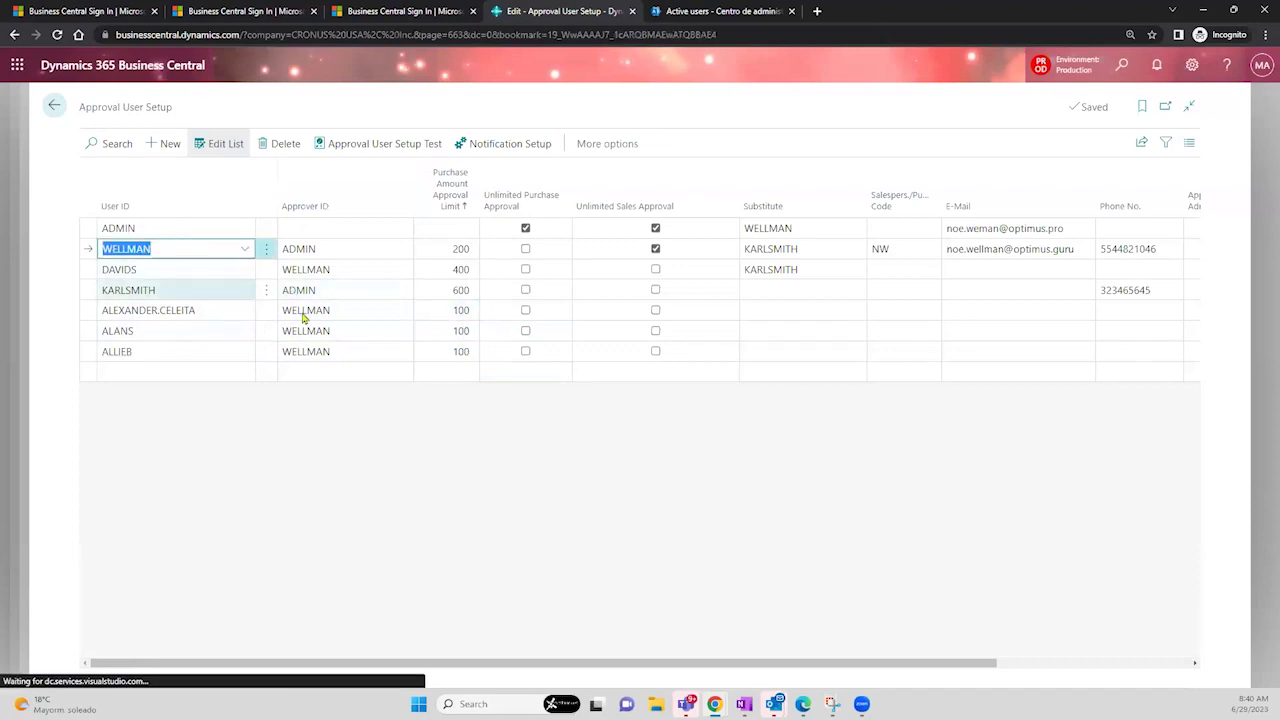
click(325, 312)
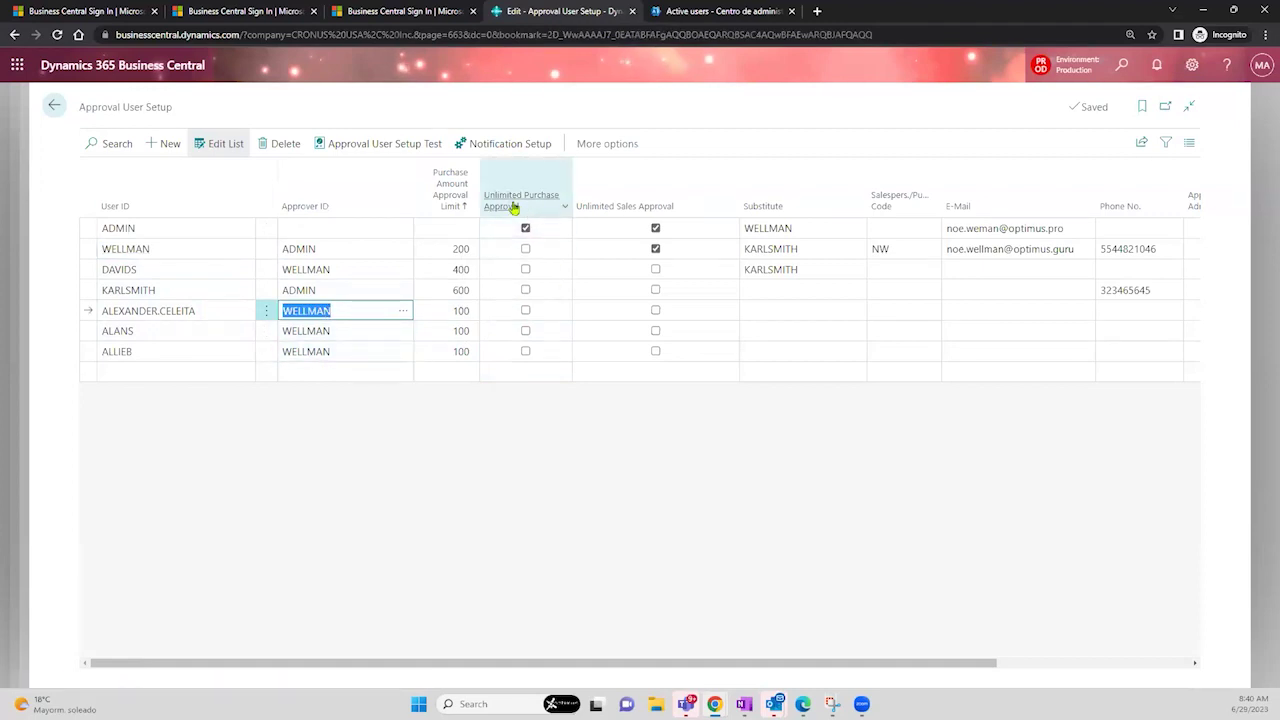
mouse_move(513, 207)
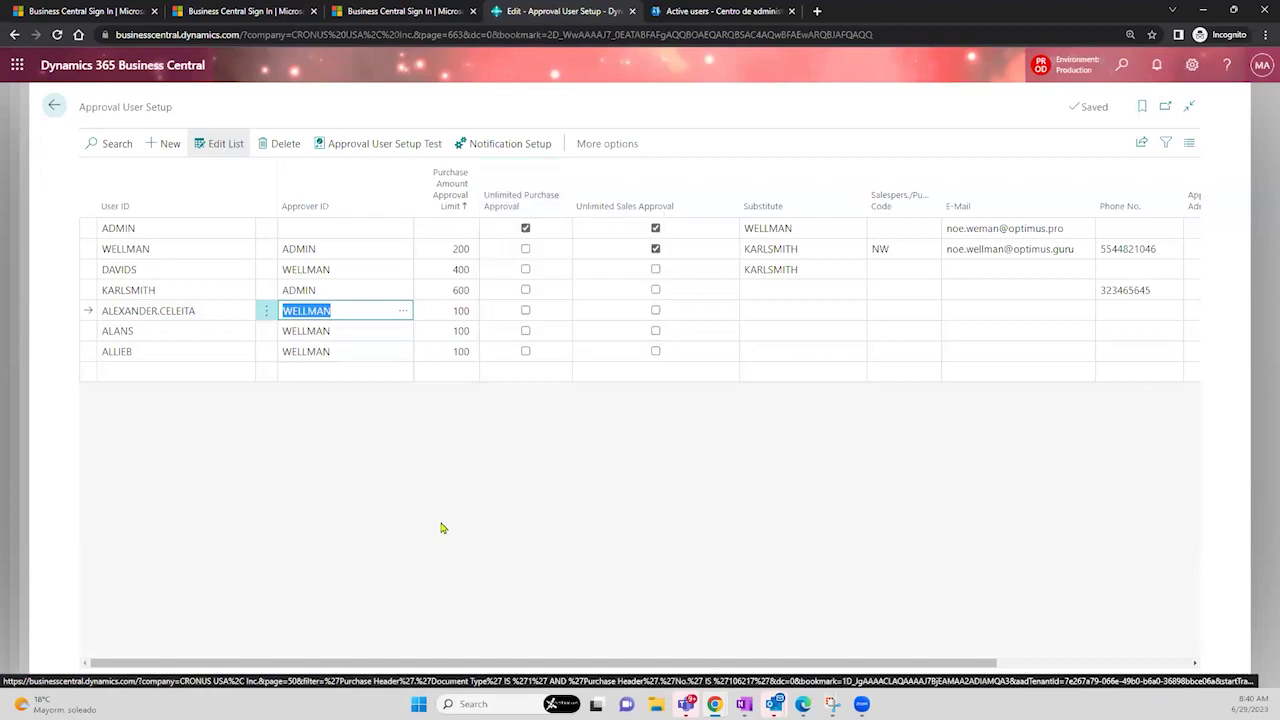
click(148, 232)
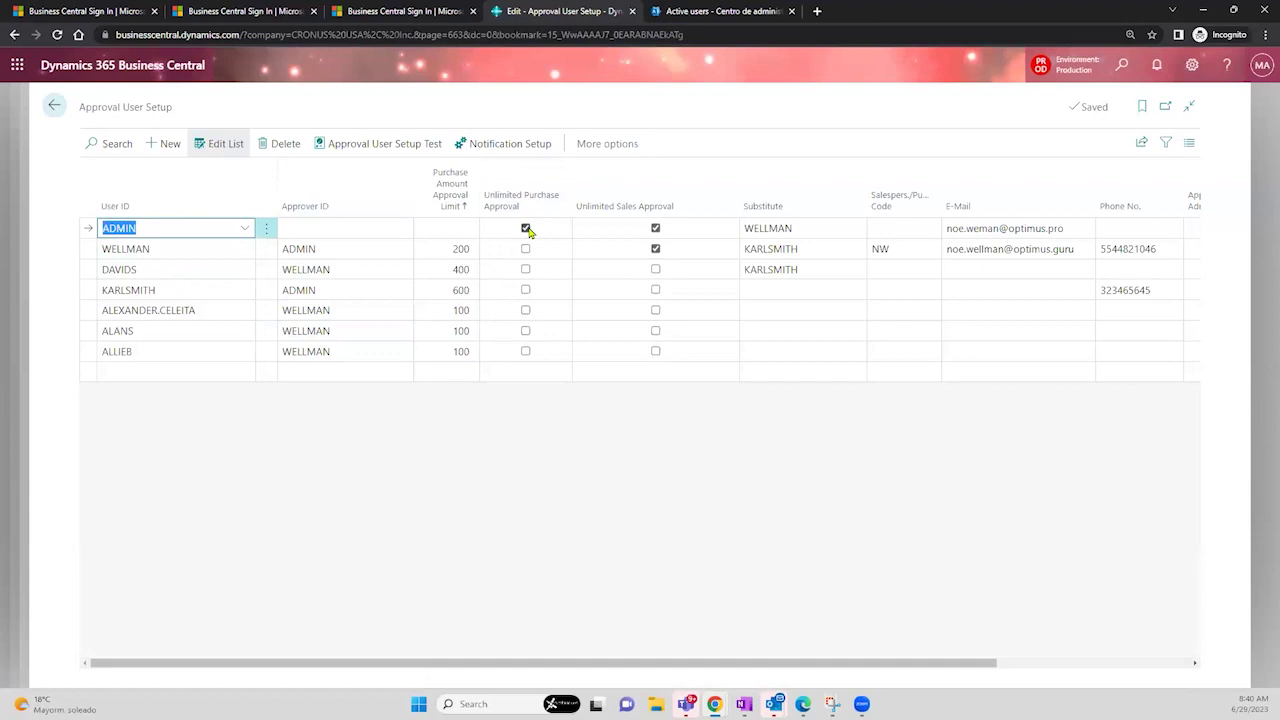
mouse_move(630, 212)
drag(745, 660, 1037, 668)
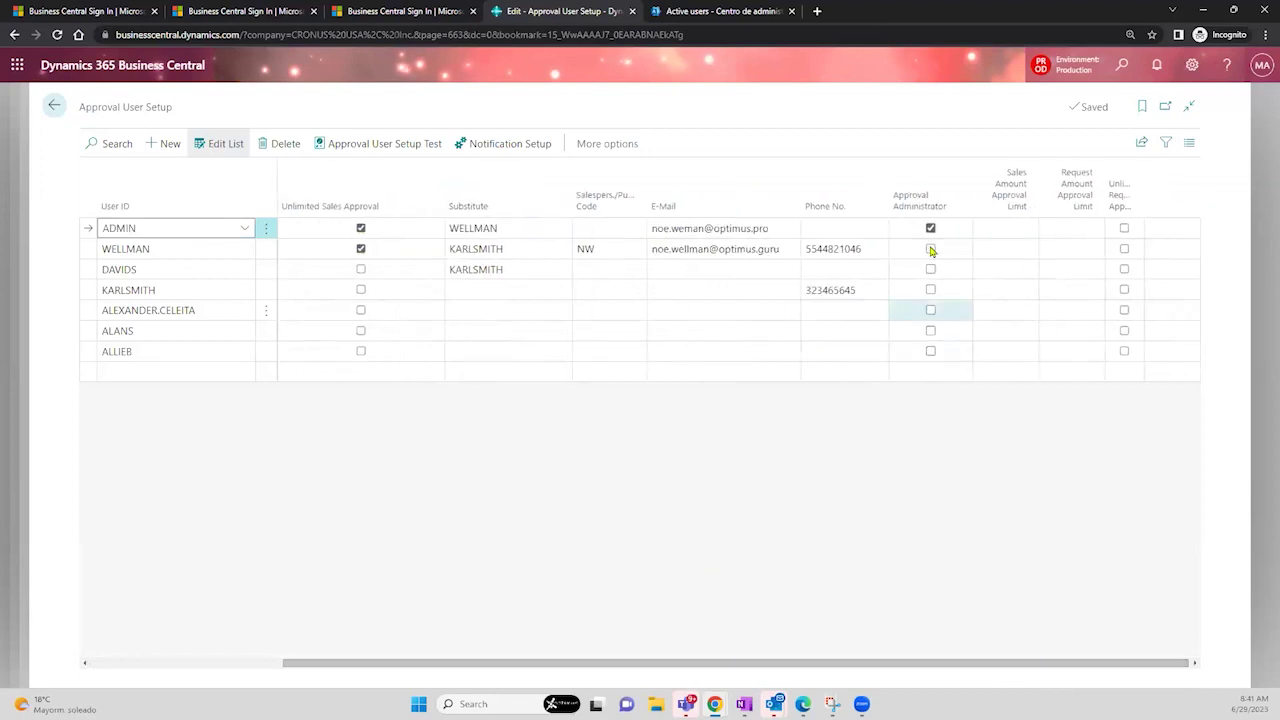
mouse_move(928, 220)
drag(760, 665, 423, 631)
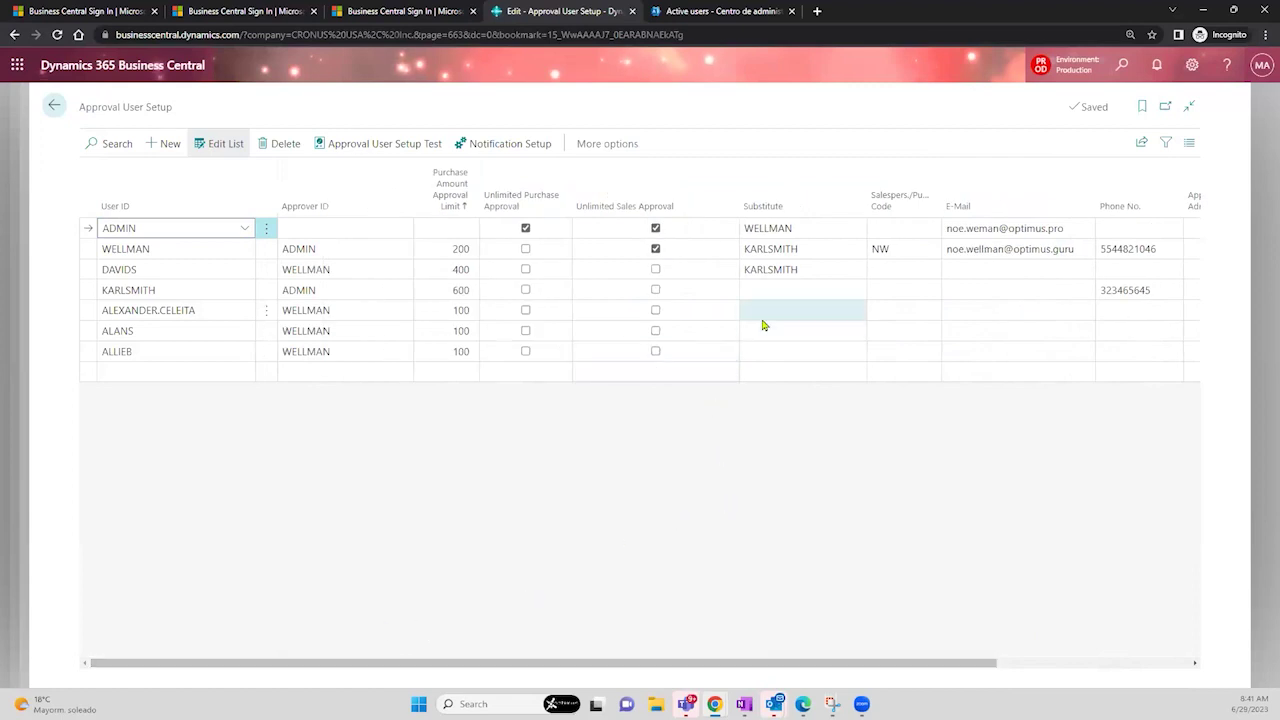
- Open the approval user lookup for the 200-limit approver's Substitute field
click(151, 331)
click(150, 351)
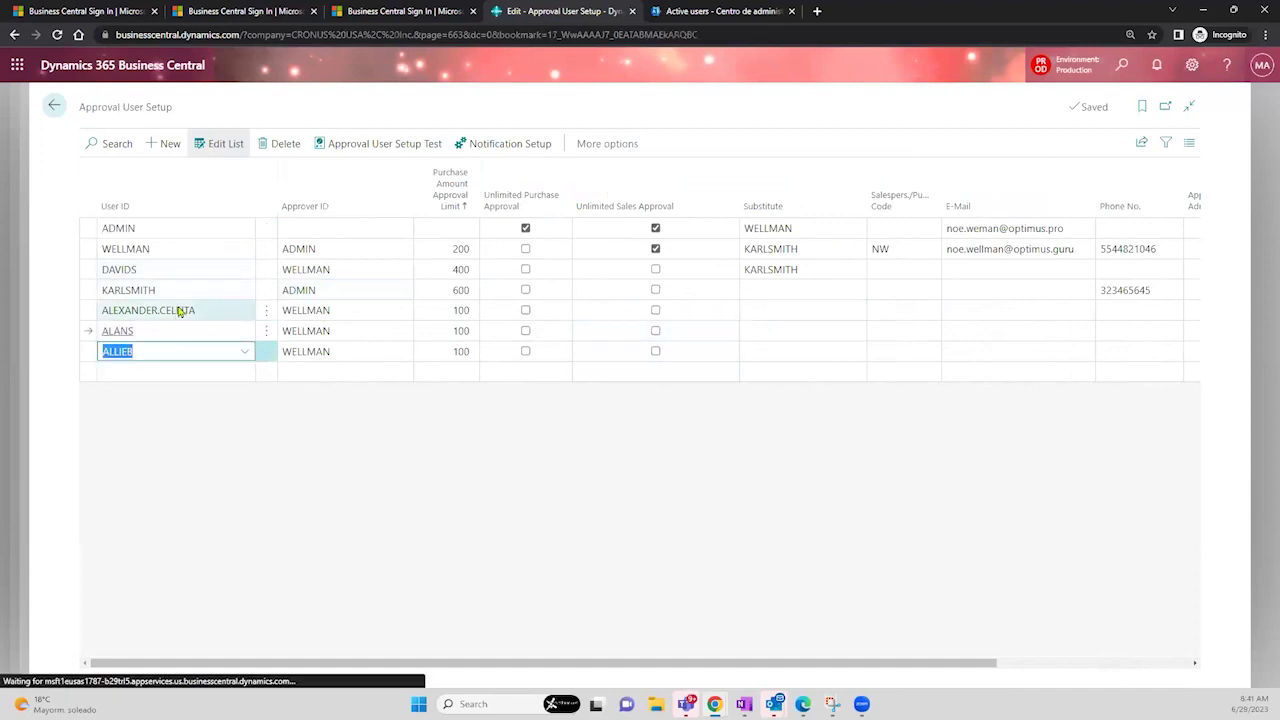
click(178, 310)
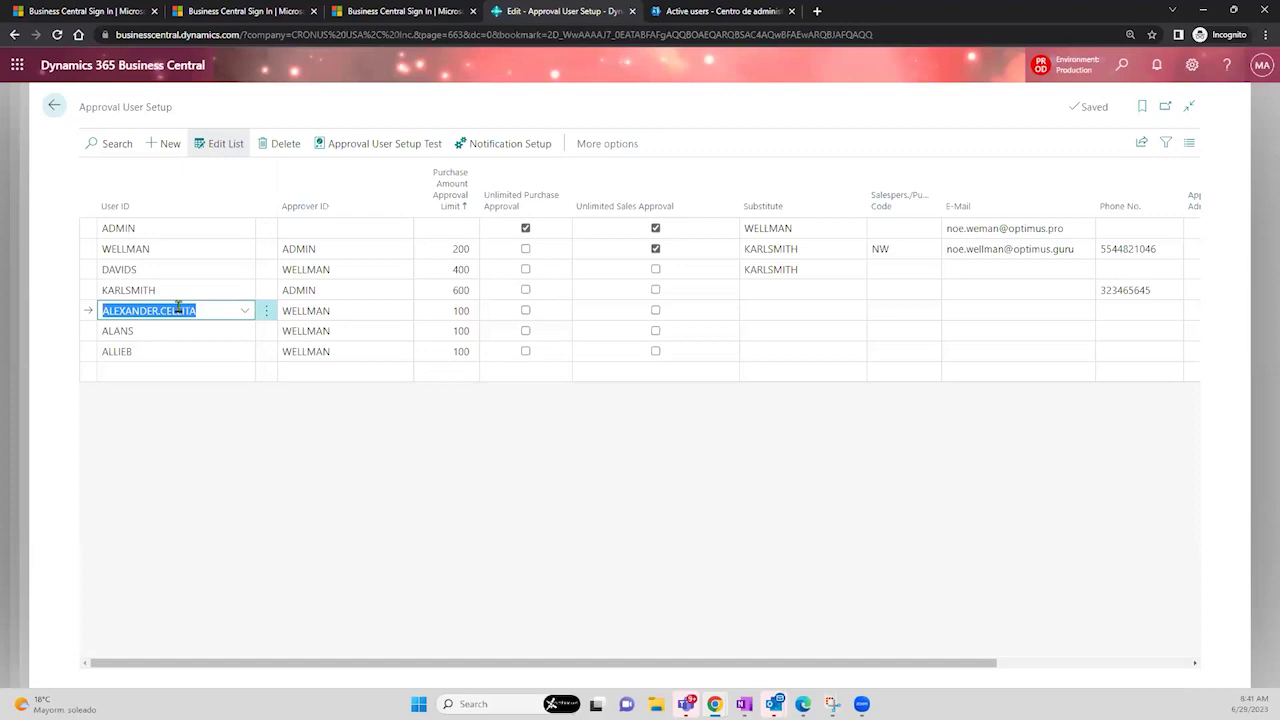
click(790, 311)
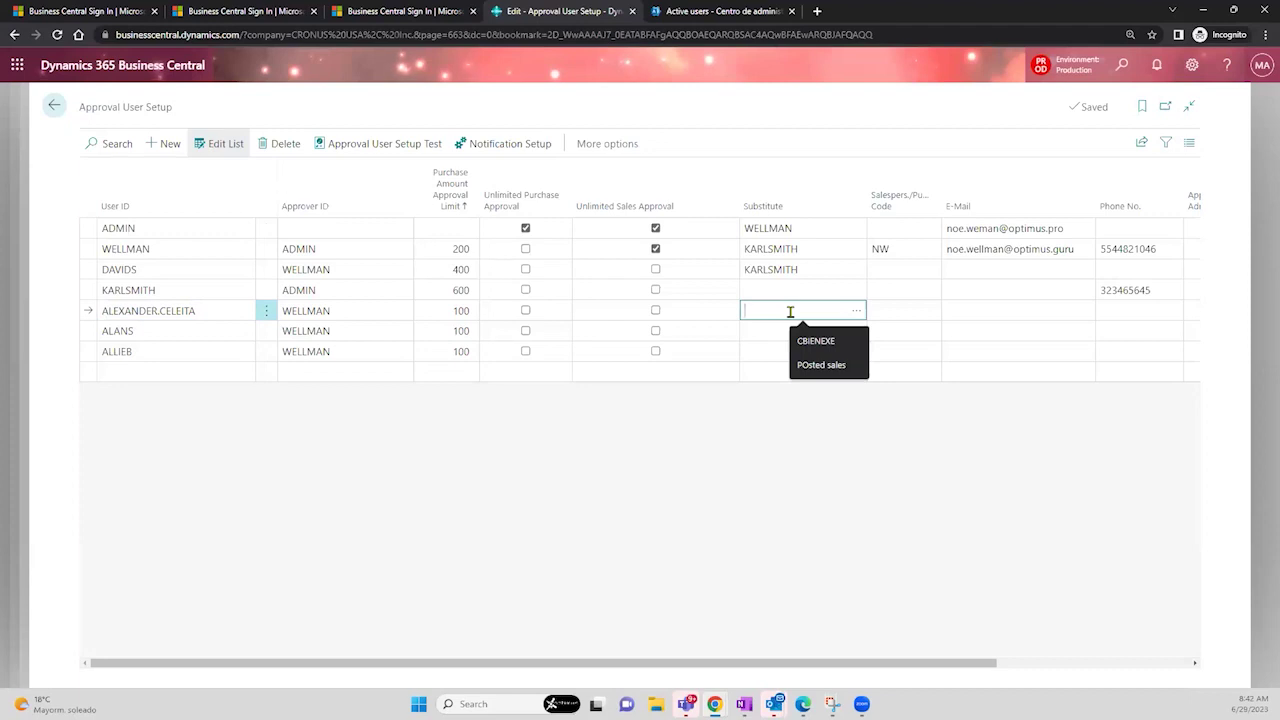
click(153, 248)
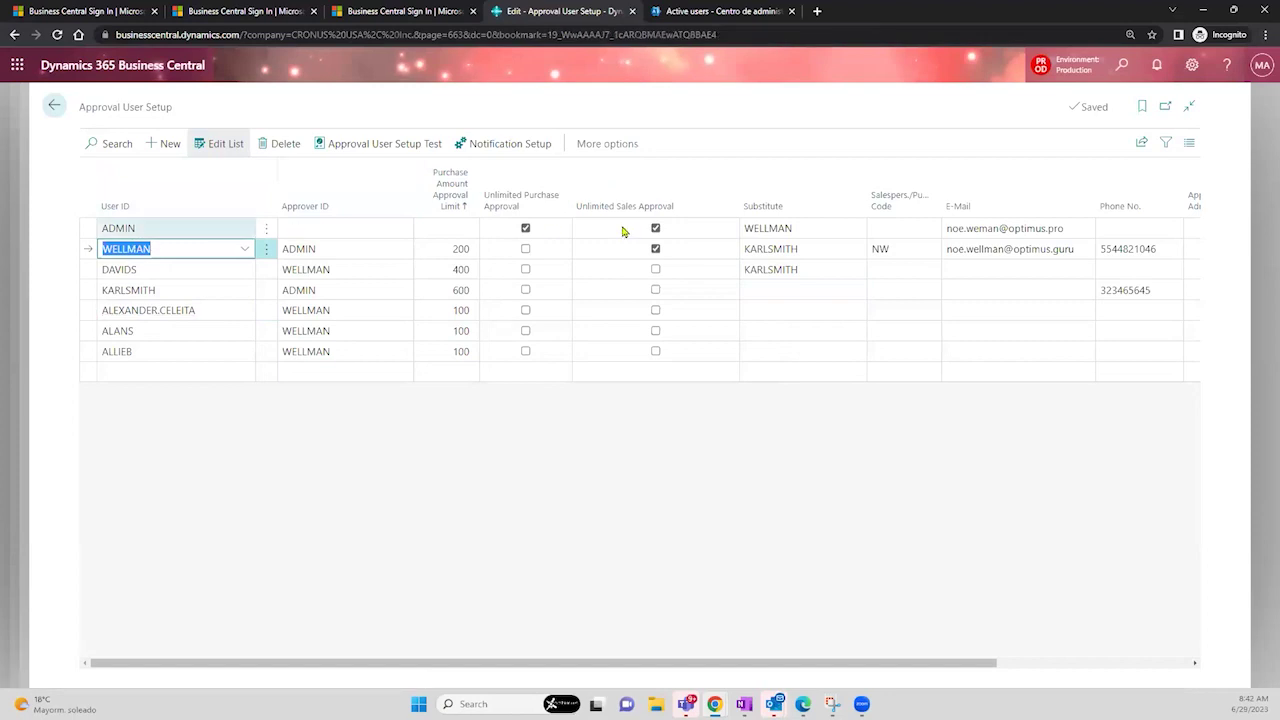
click(795, 248)
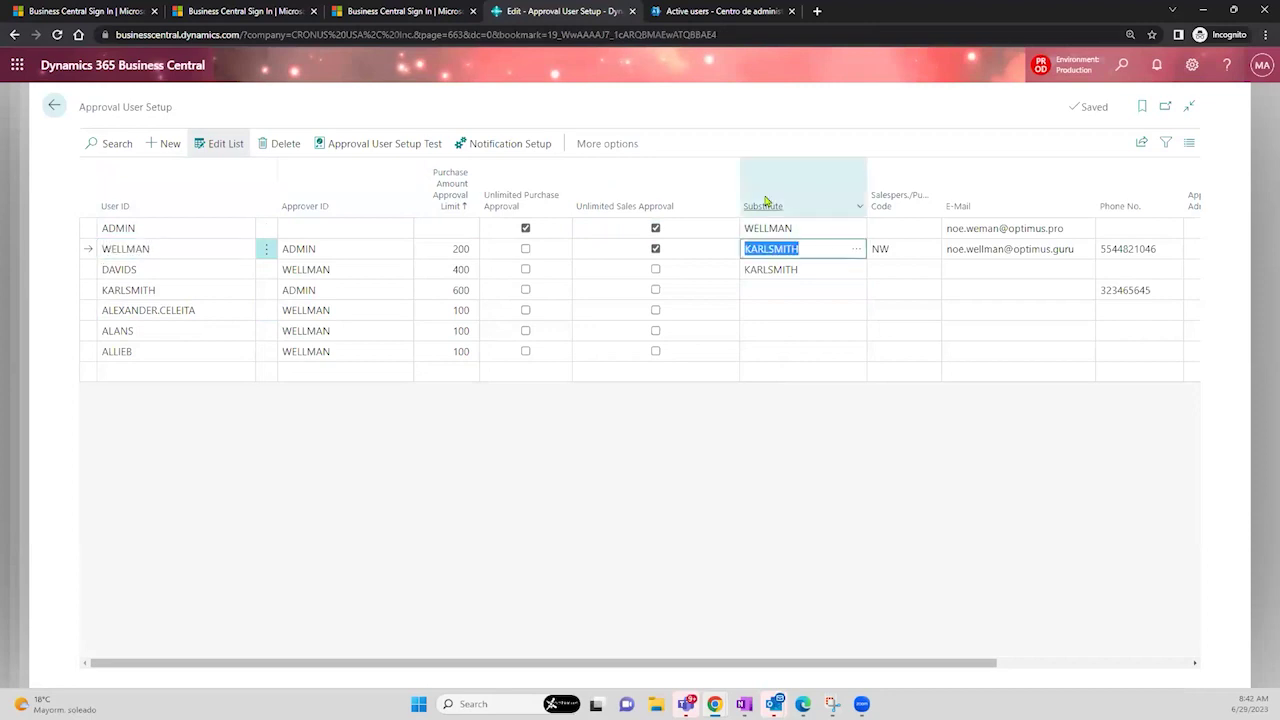
click(856, 249)
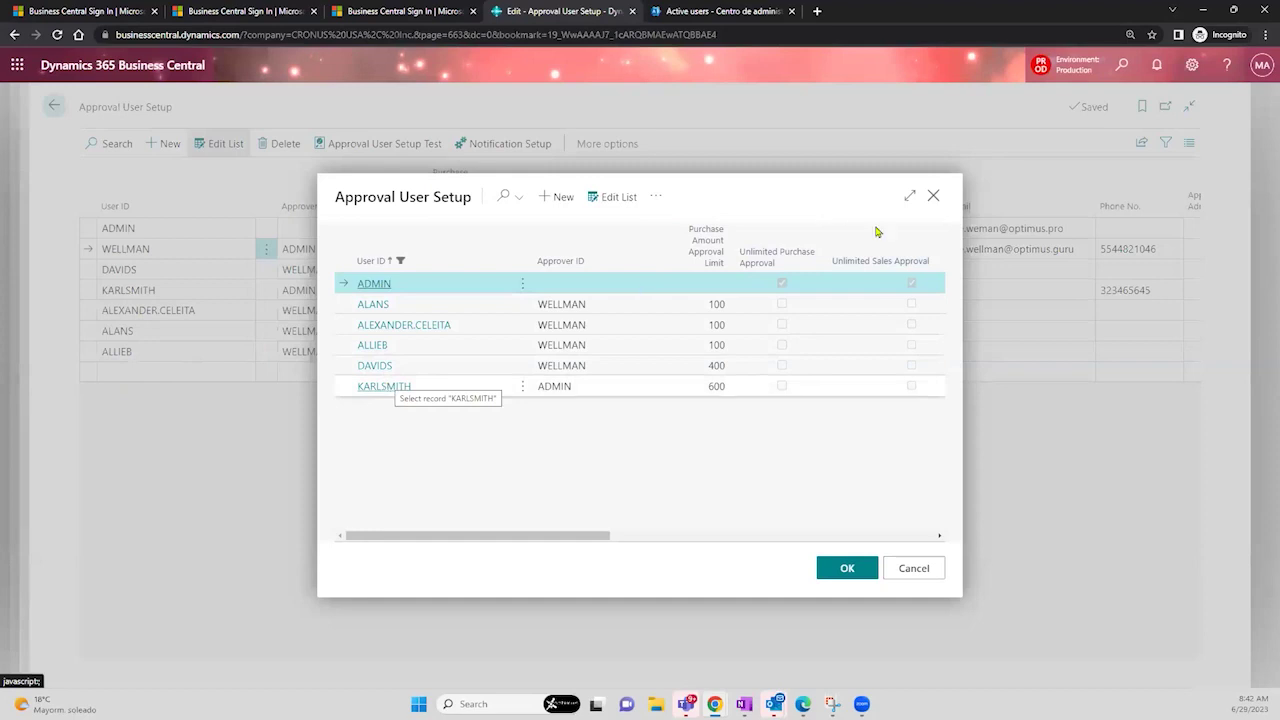
- Close the lookup, leaving the substitute unchanged and NW as the purchaser code
click(934, 197)
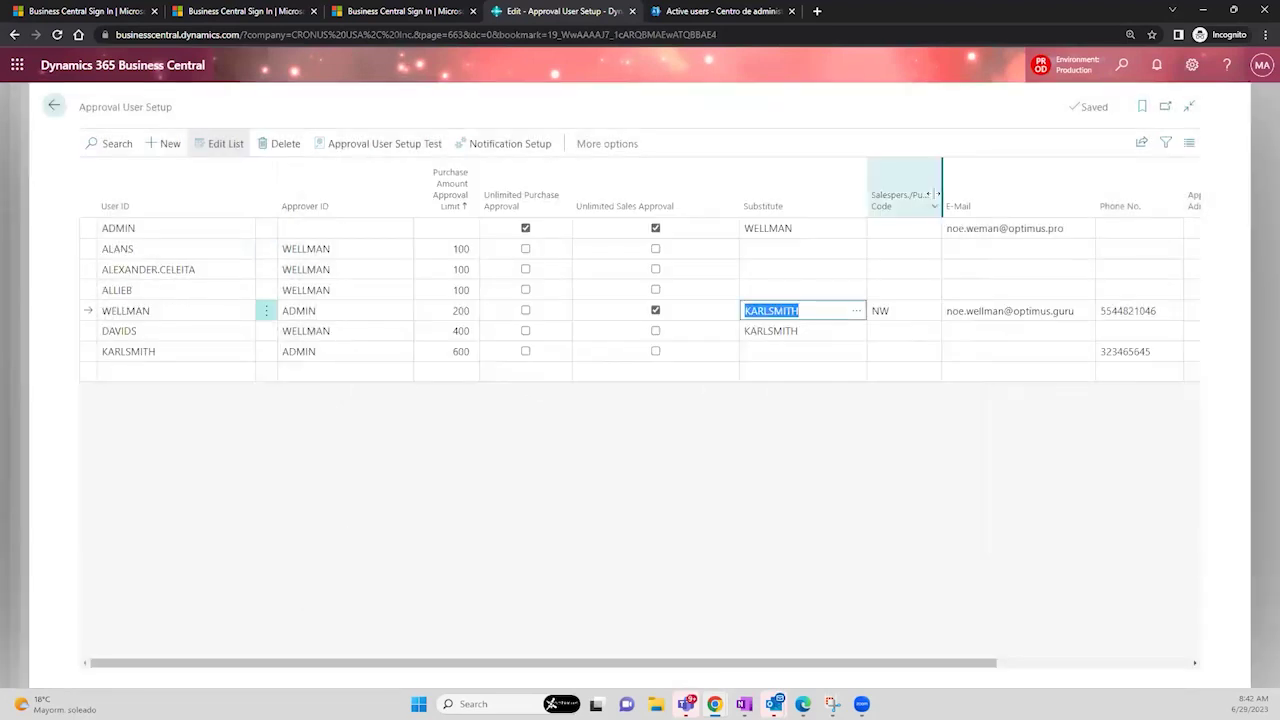
click(917, 312)
click(931, 315)
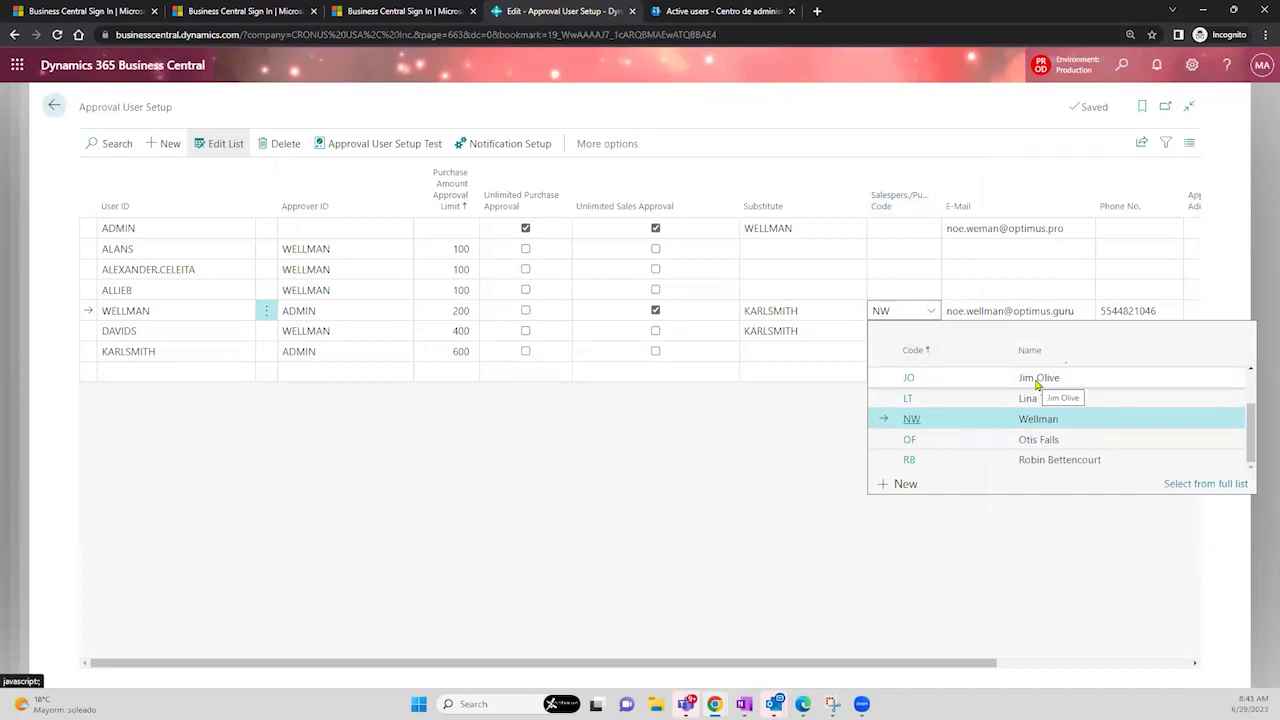
click(796, 436)
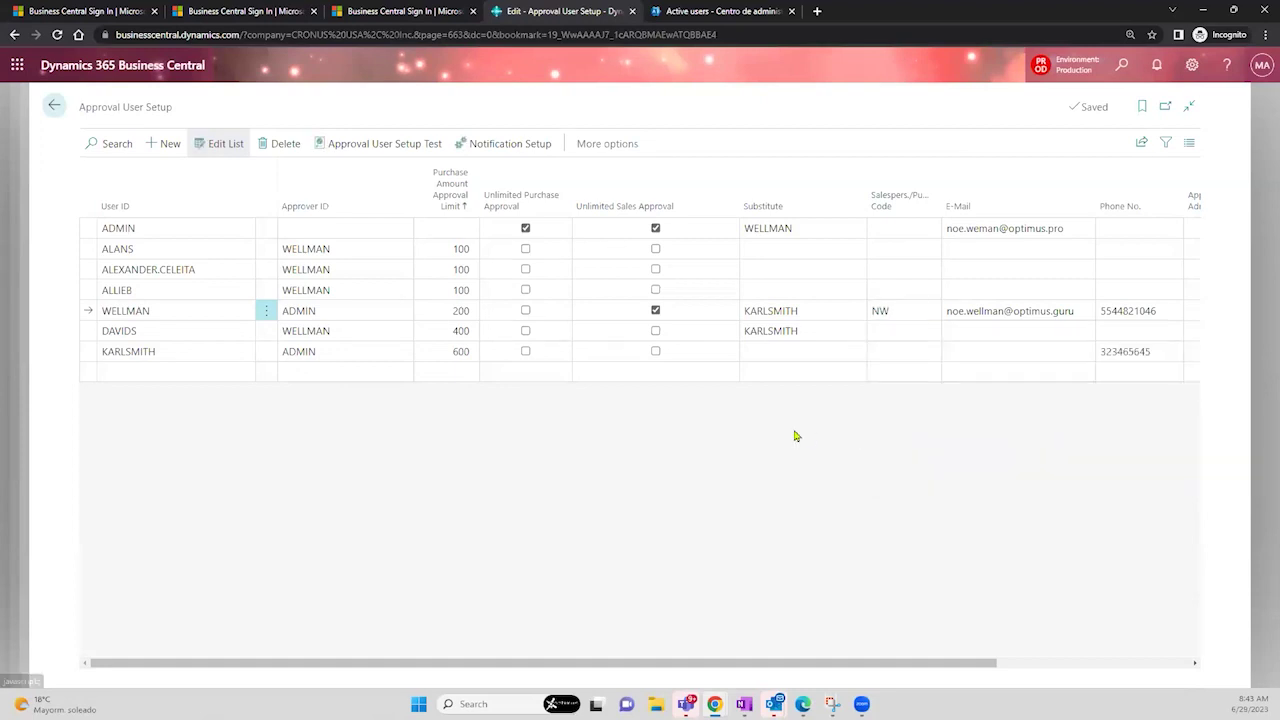
- Scroll to ADMIN's Phone No. column, enter a phone number, then scroll back left
drag(787, 666, 871, 665)
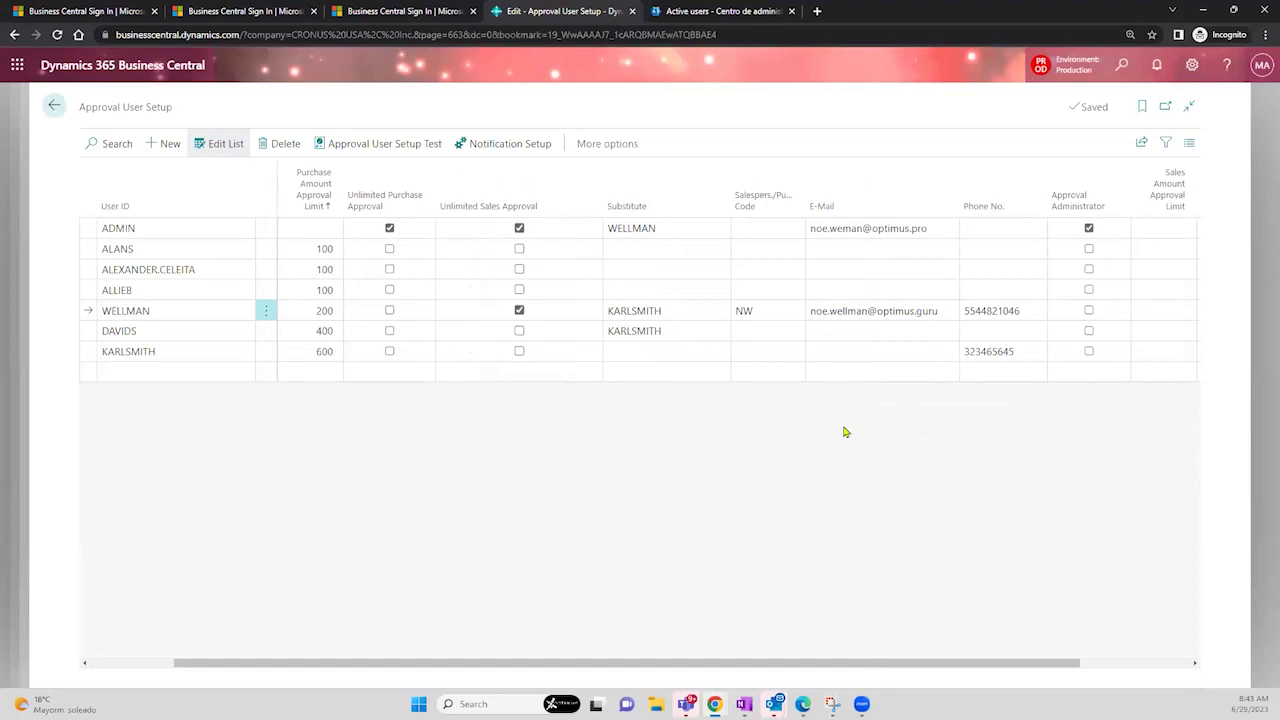
click(858, 232)
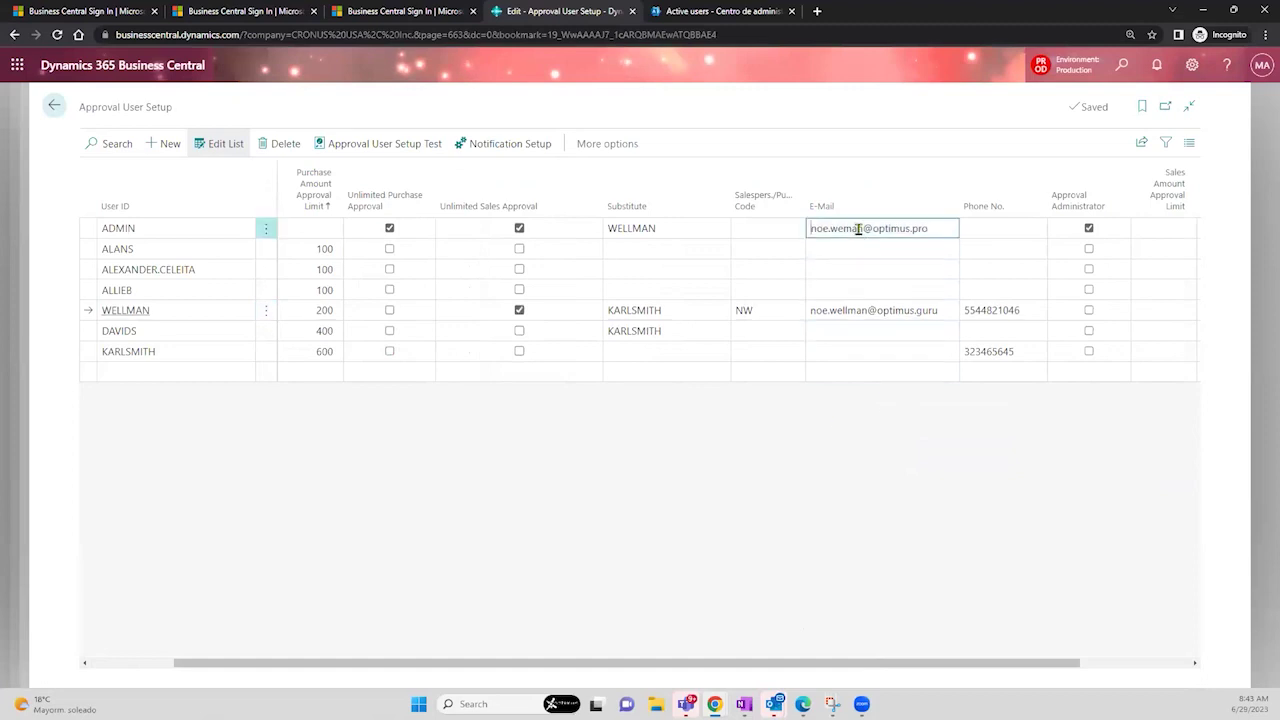
drag(928, 228, 810, 229)
click(991, 232)
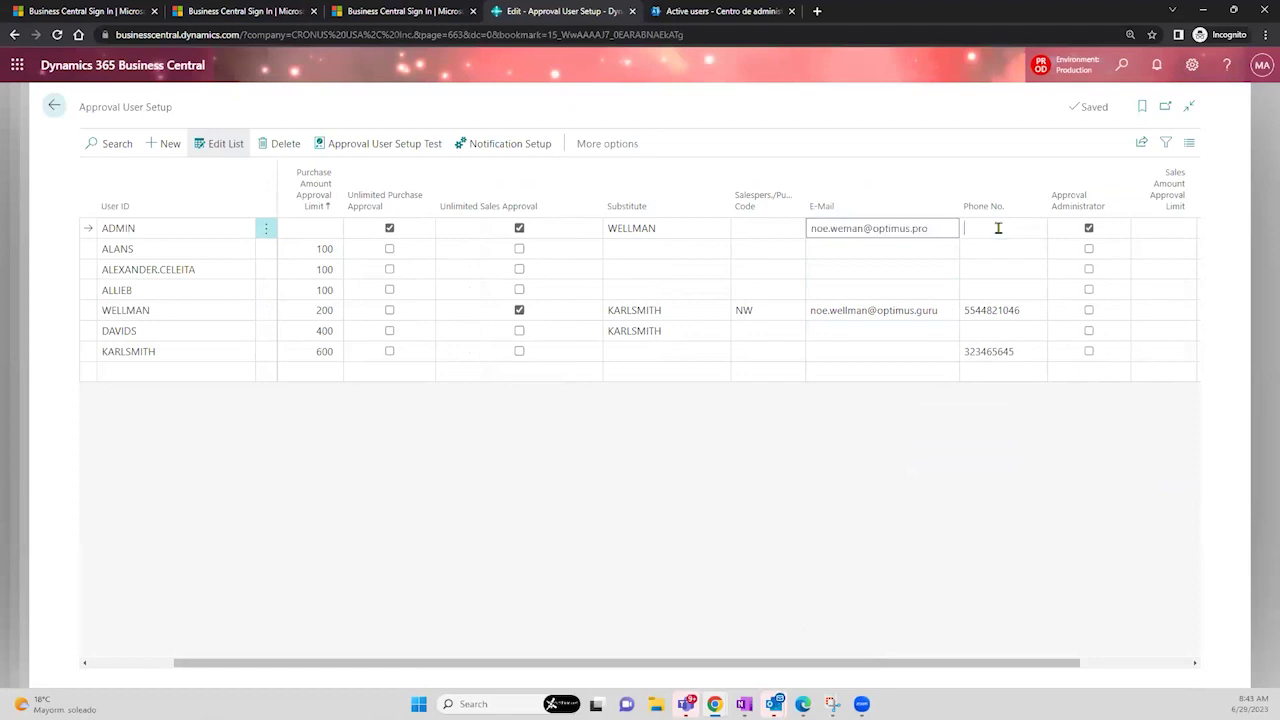
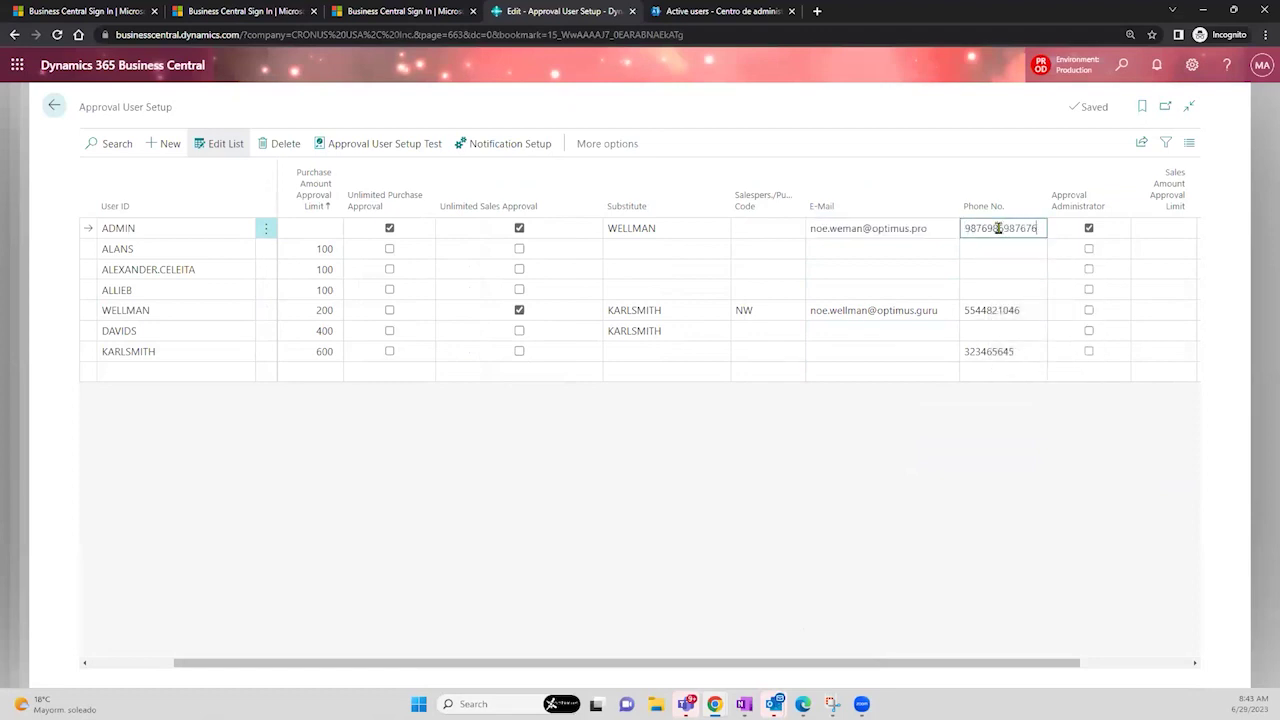
key(Tab)
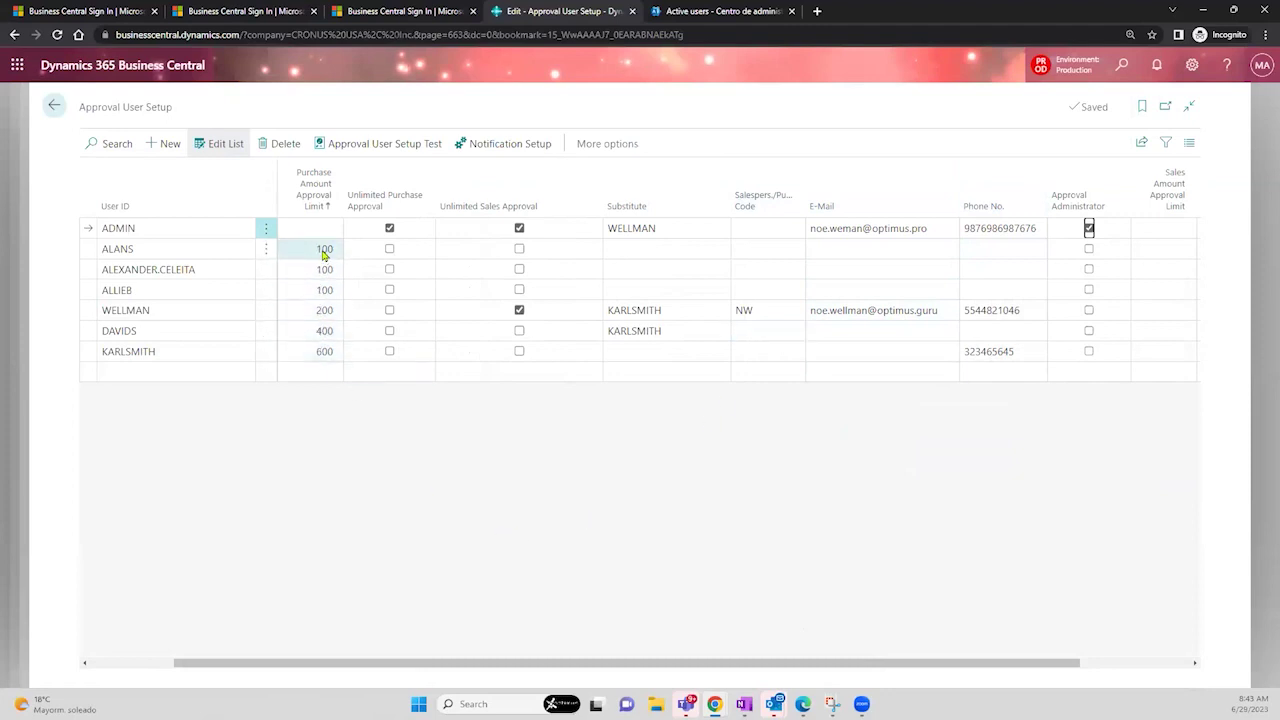
click(318, 356)
drag(309, 665, 151, 623)
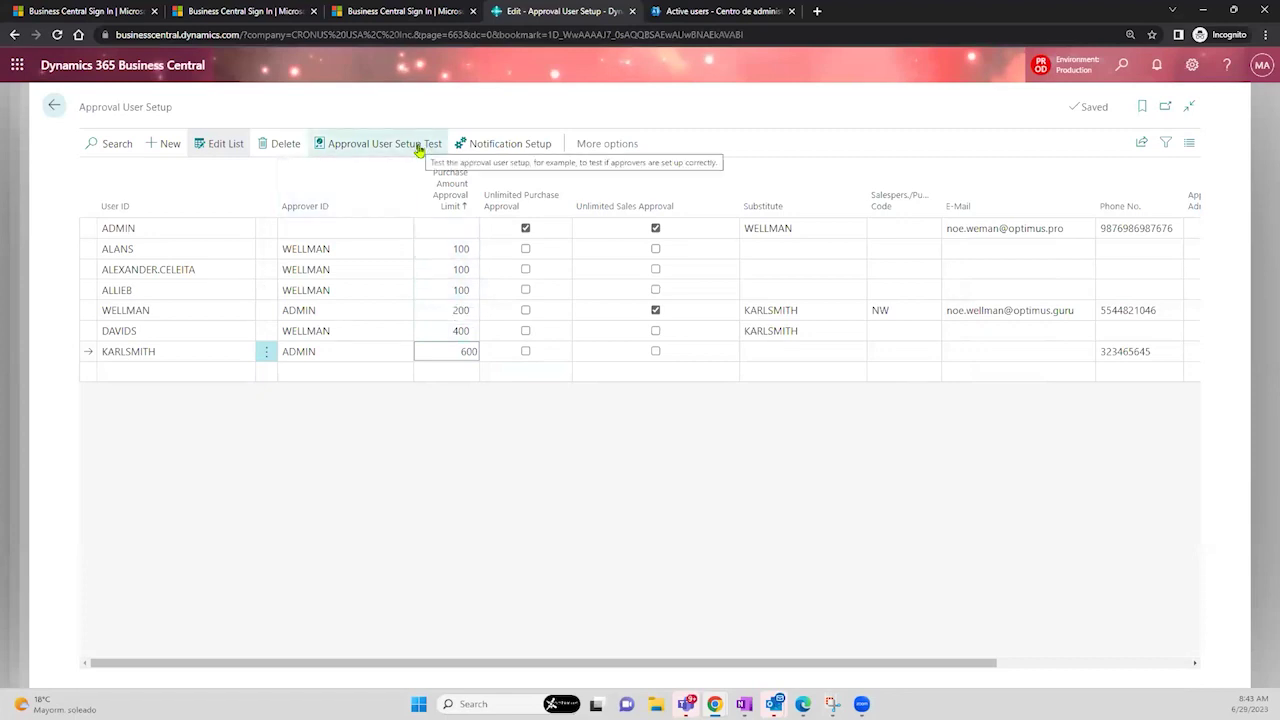
click(475, 147)
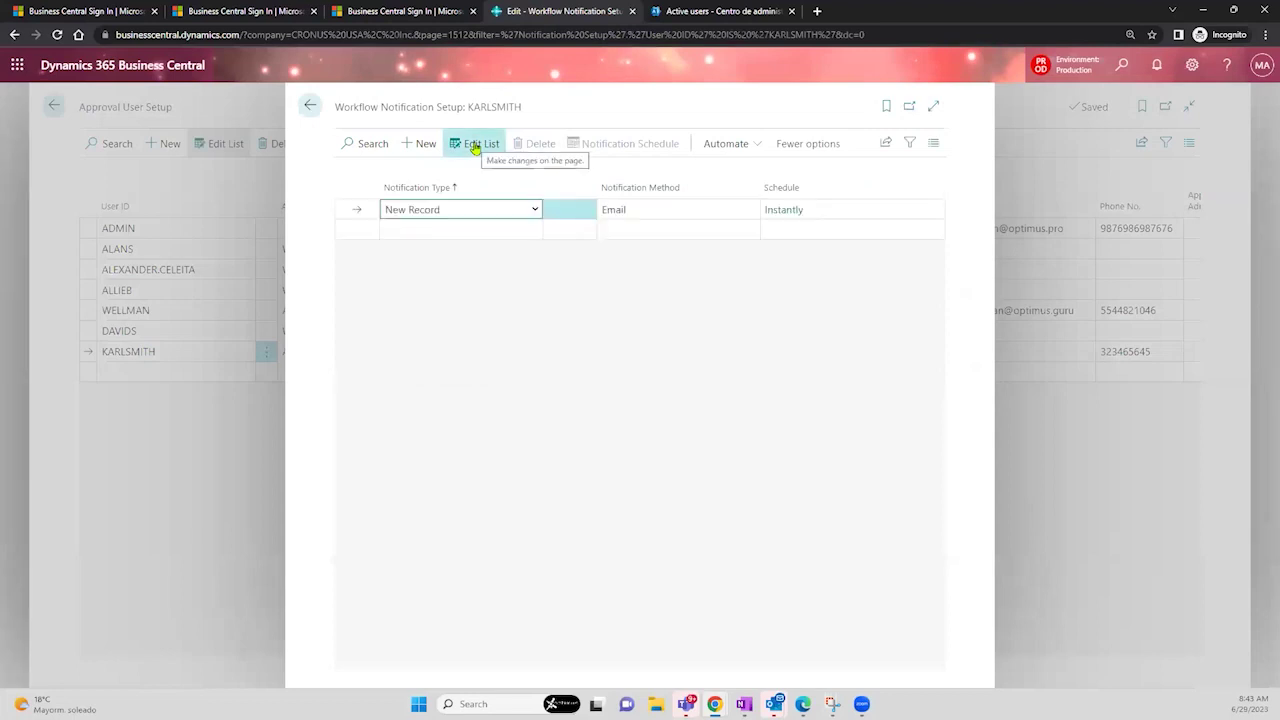
click(535, 211)
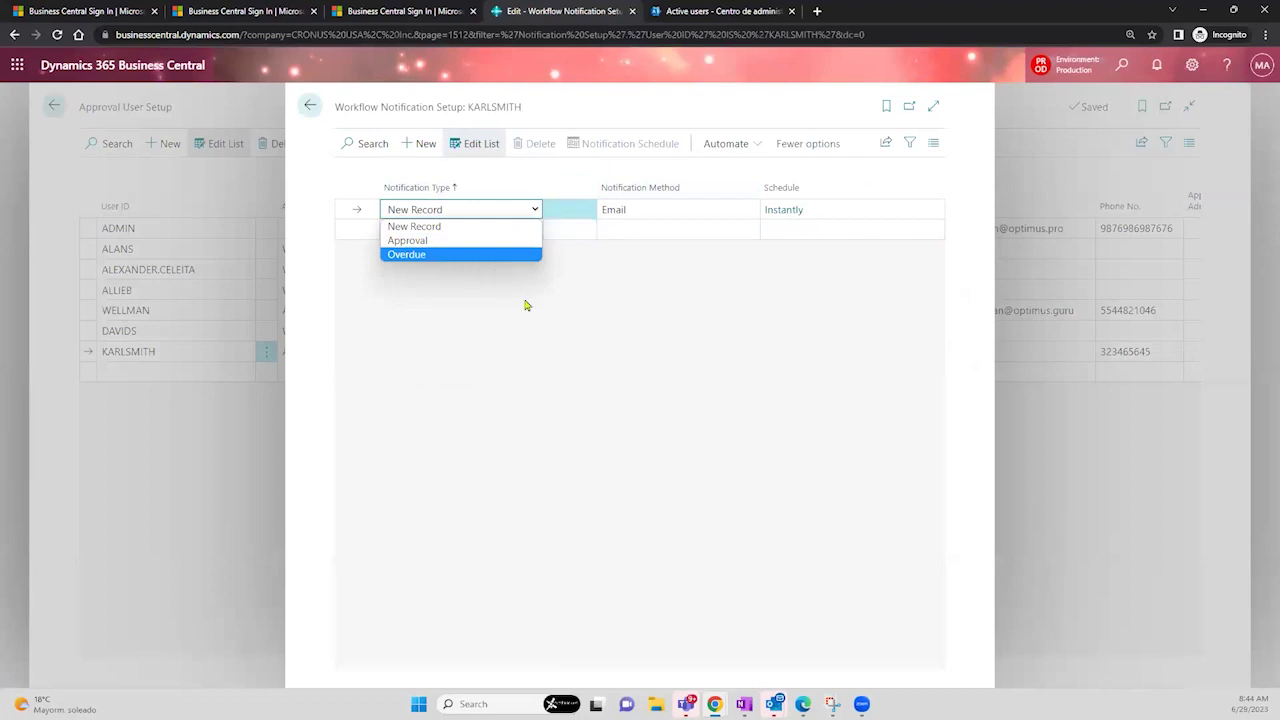
click(526, 304)
click(491, 236)
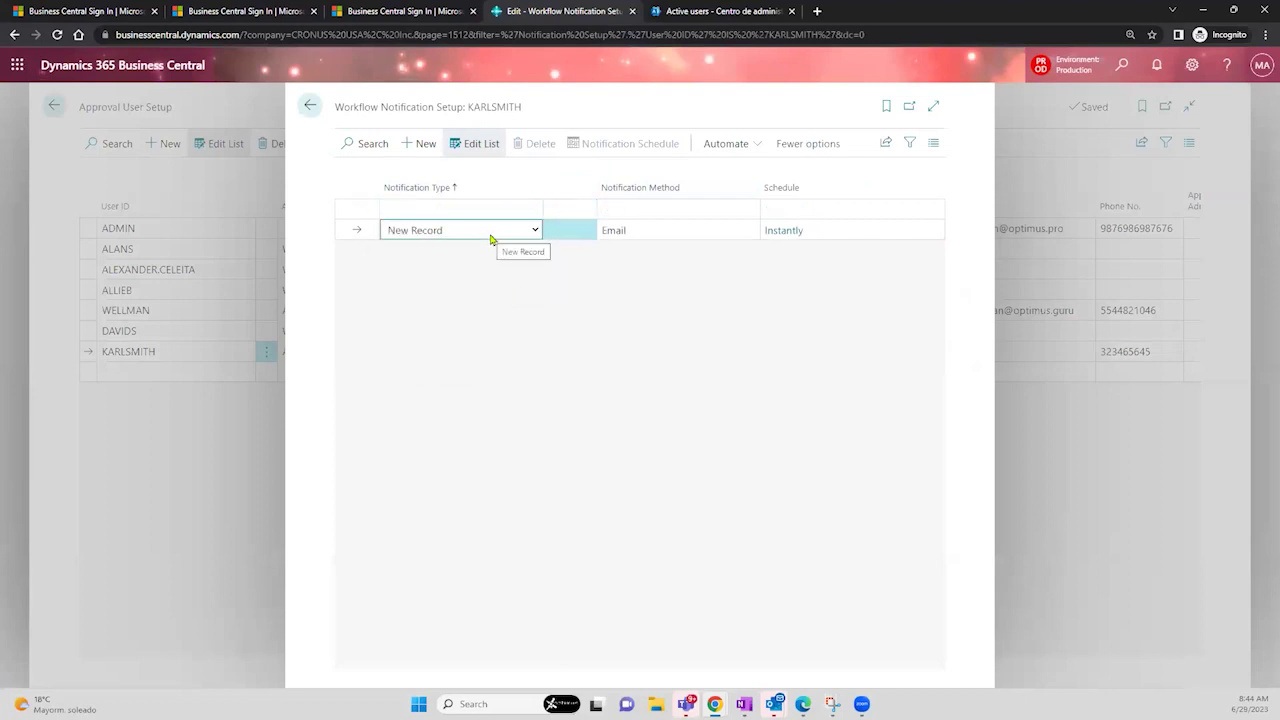
click(492, 216)
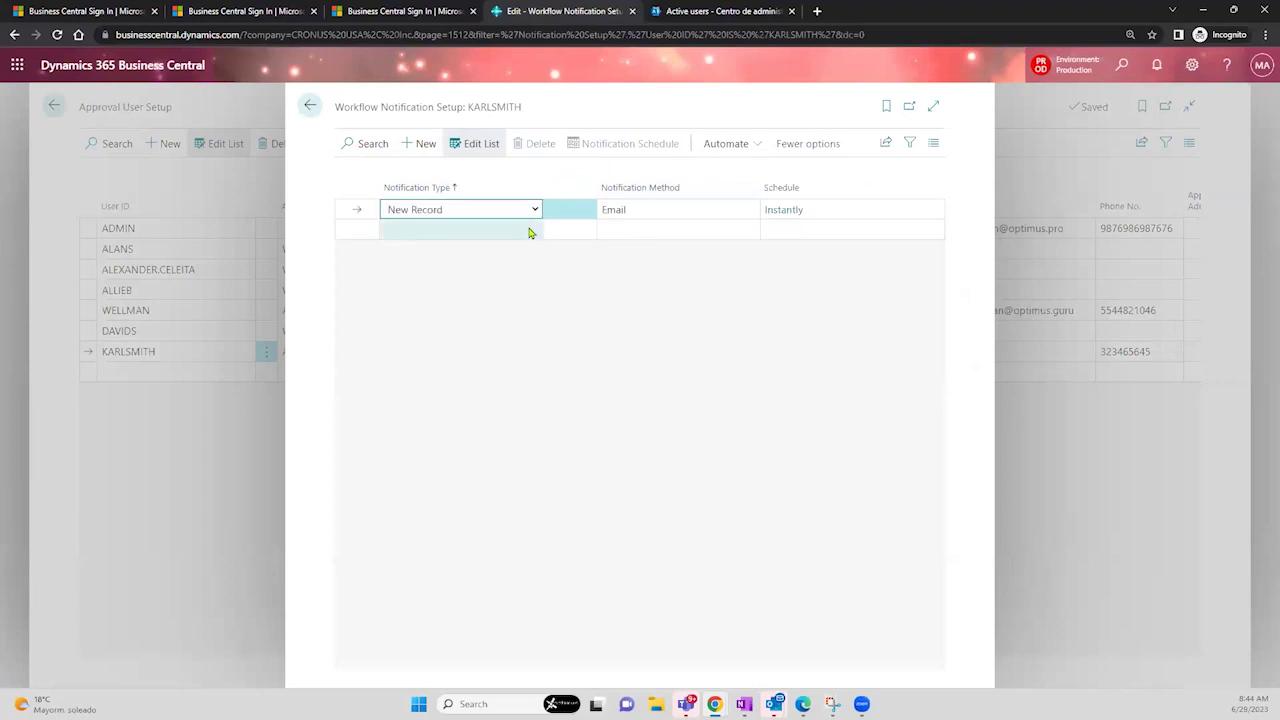
click(636, 210)
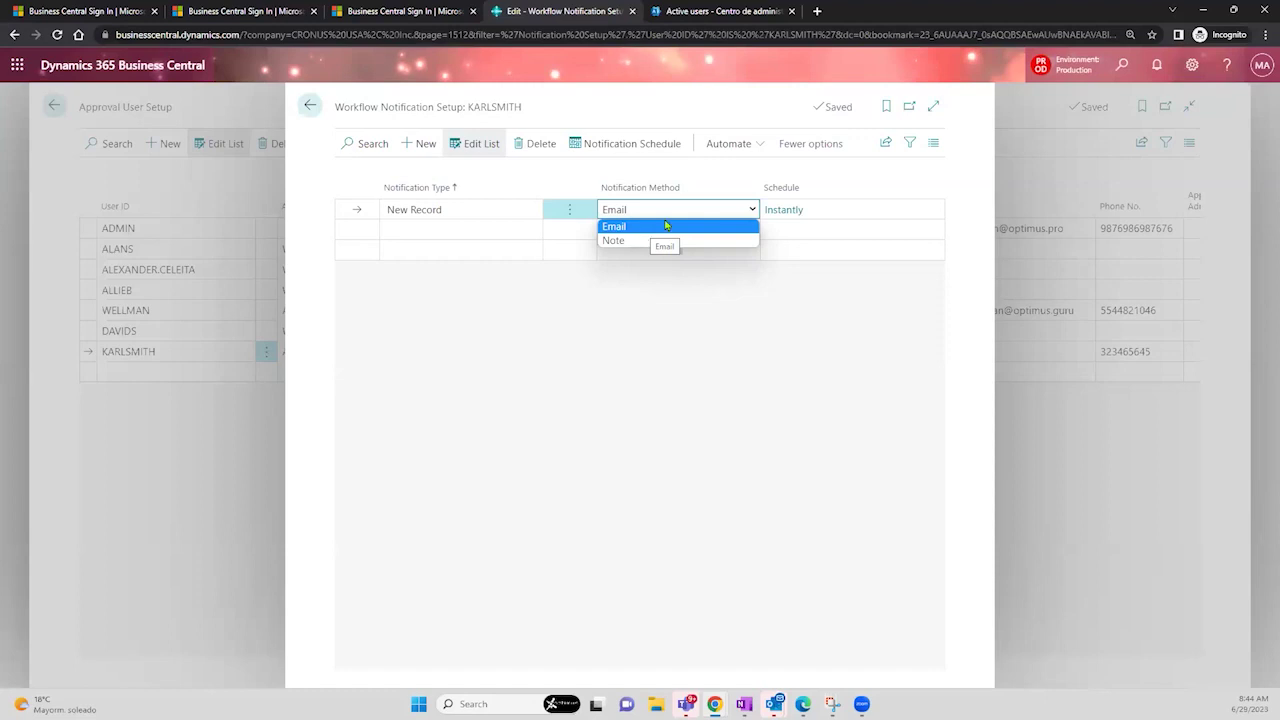
click(797, 212)
click(795, 210)
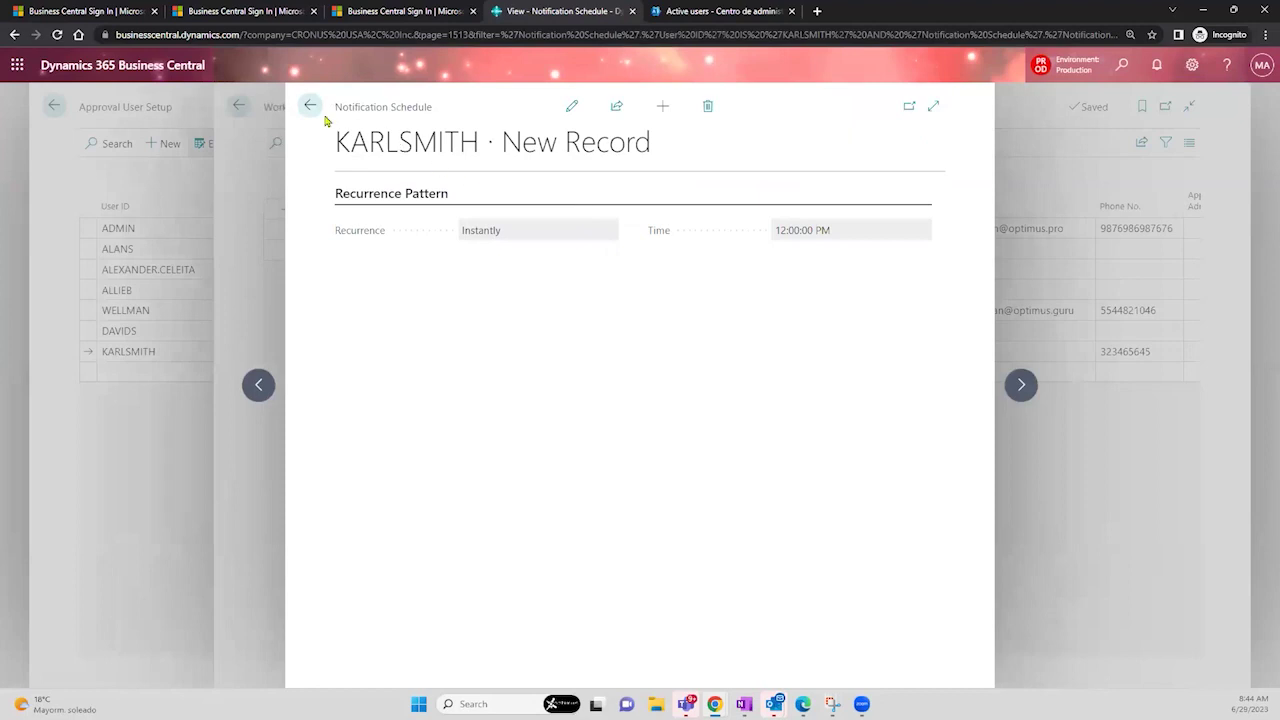
click(310, 107)
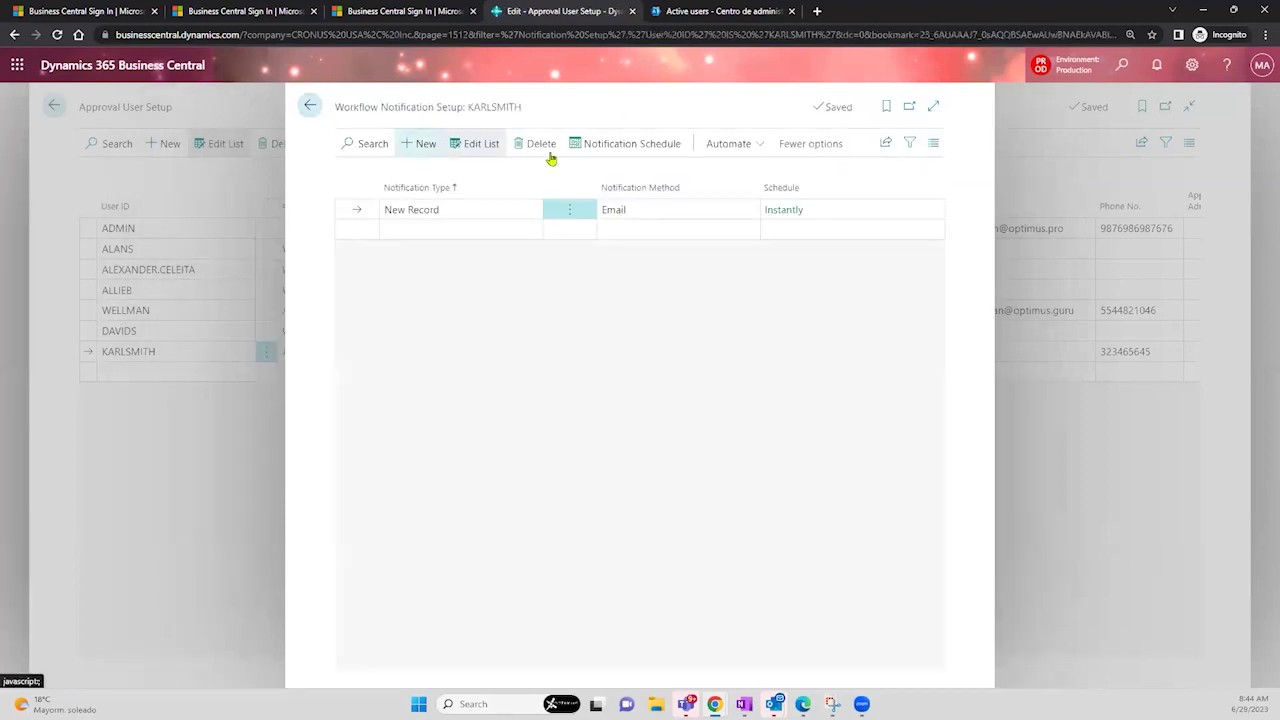
click(636, 146)
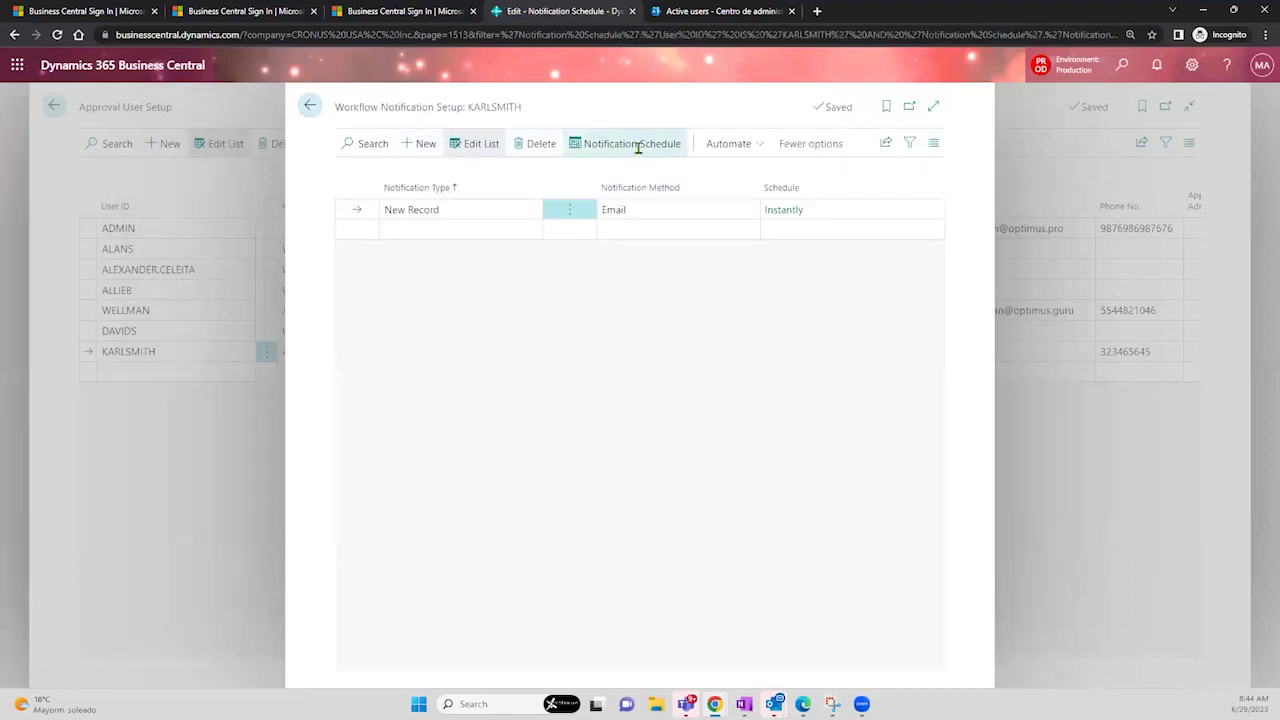
click(608, 232)
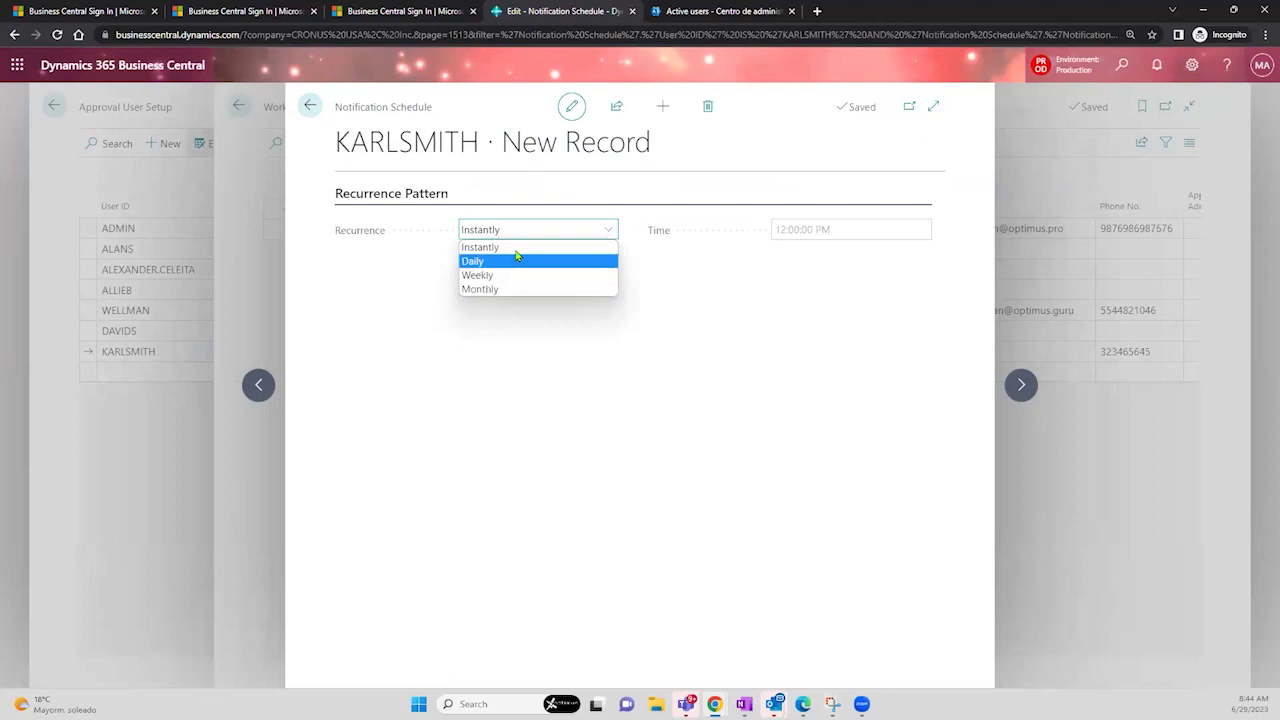
click(684, 270)
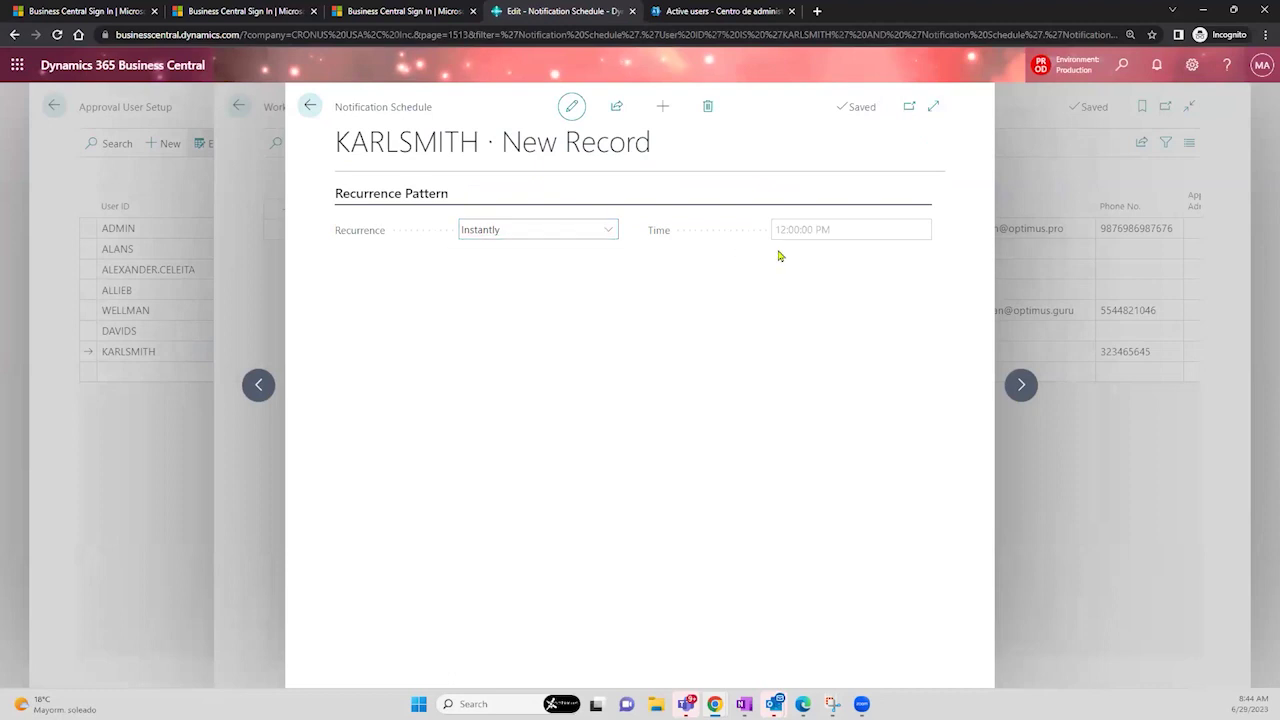
click(826, 236)
click(608, 229)
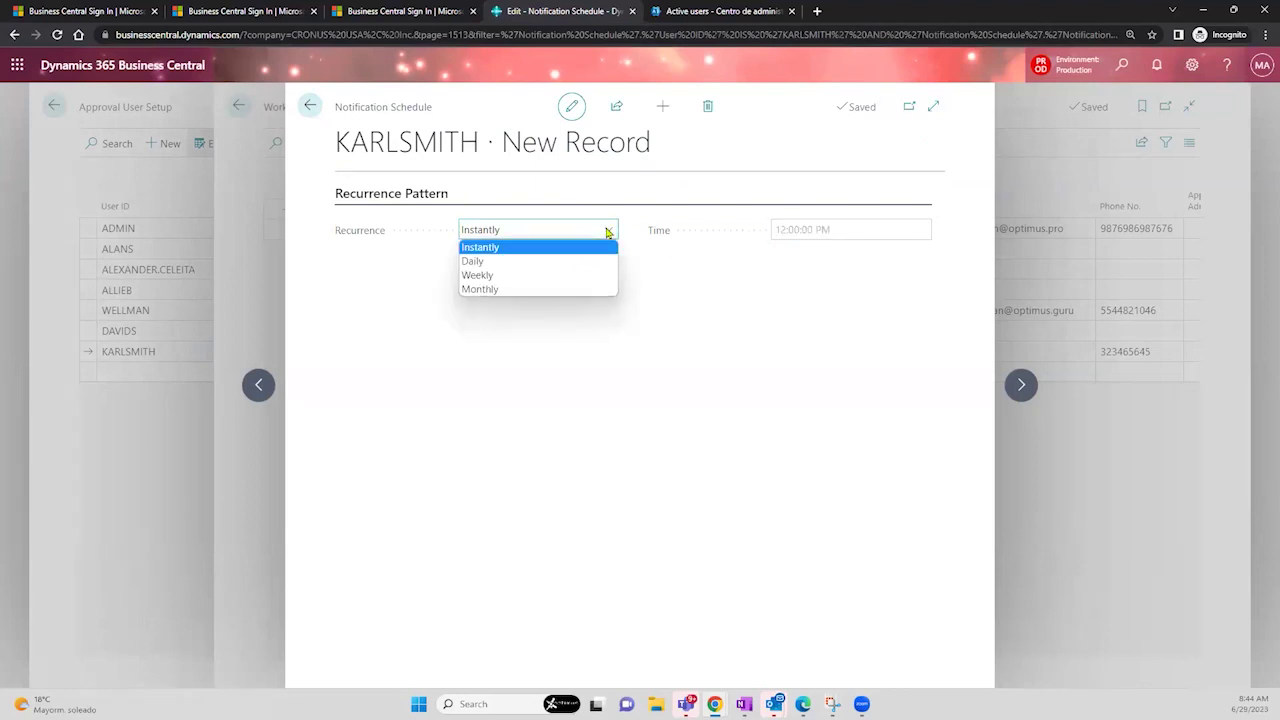
click(543, 266)
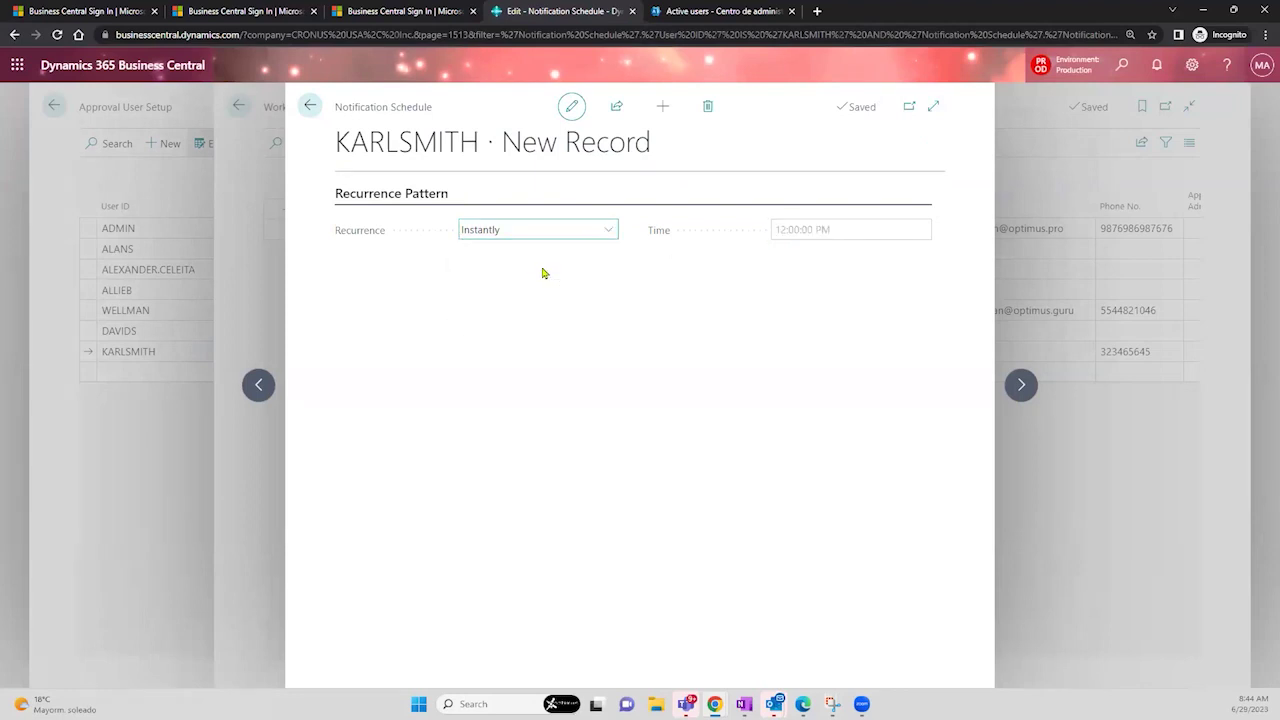
click(830, 228)
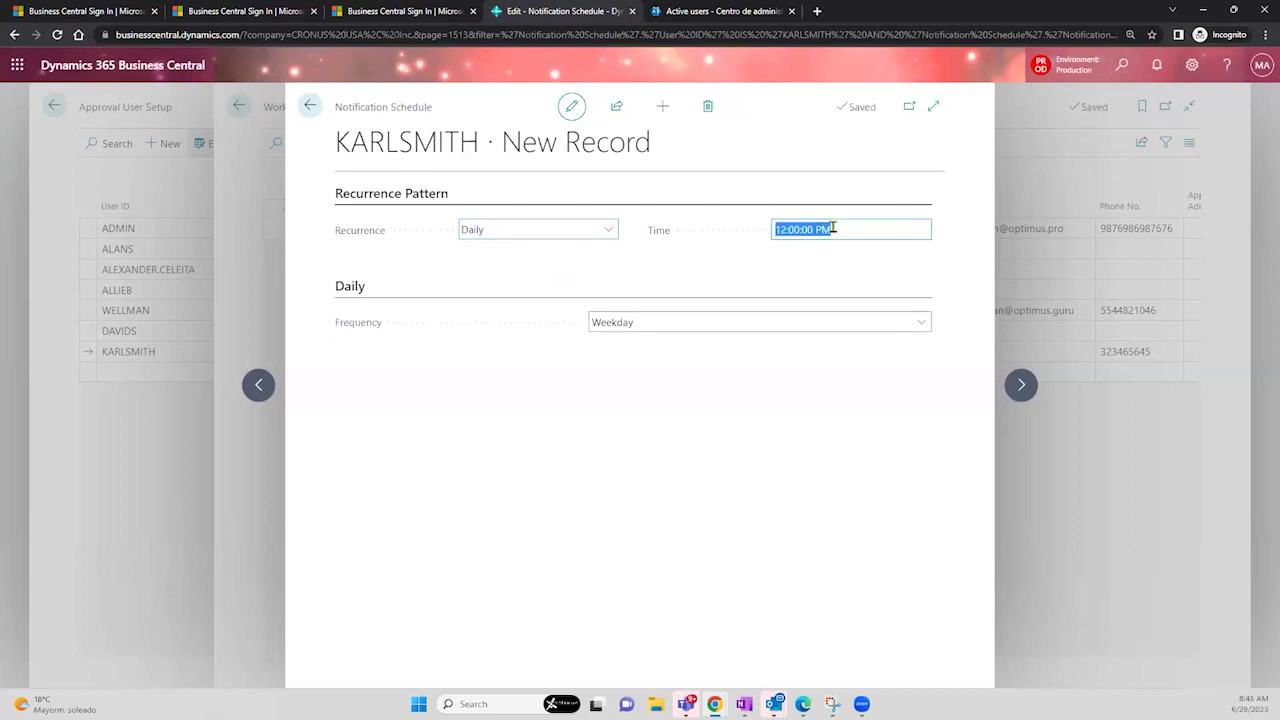
click(920, 323)
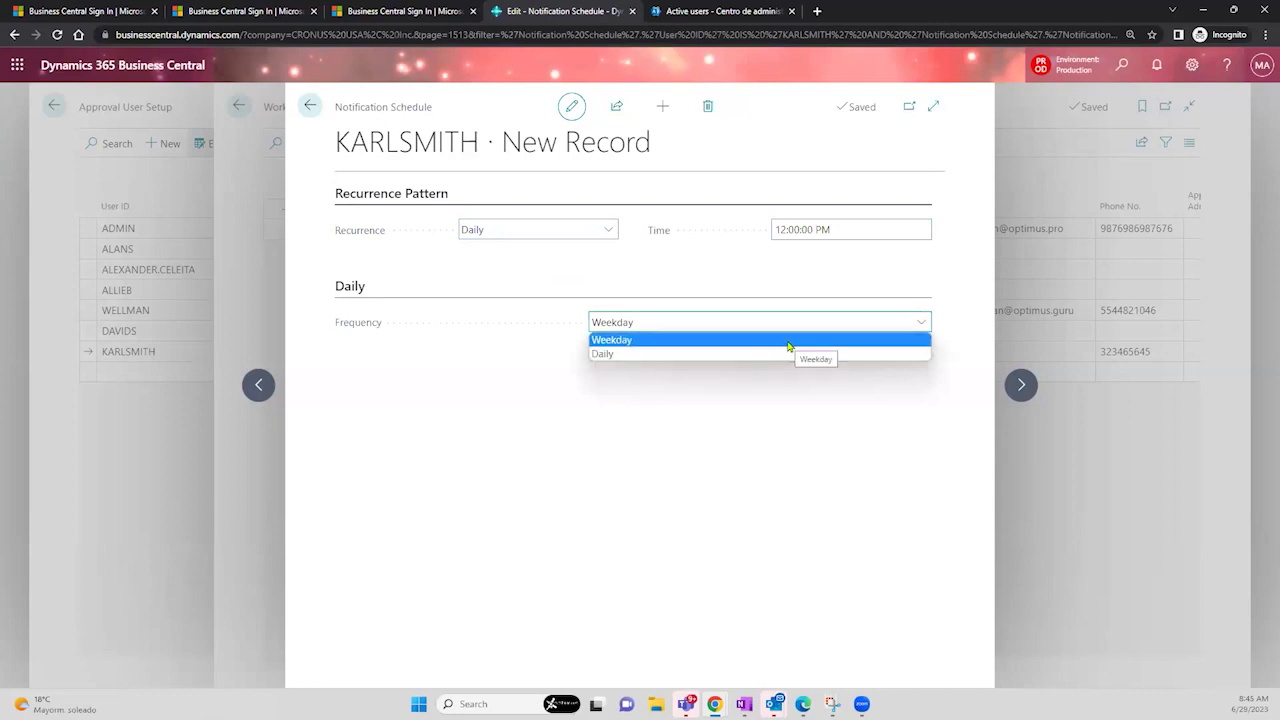
click(778, 418)
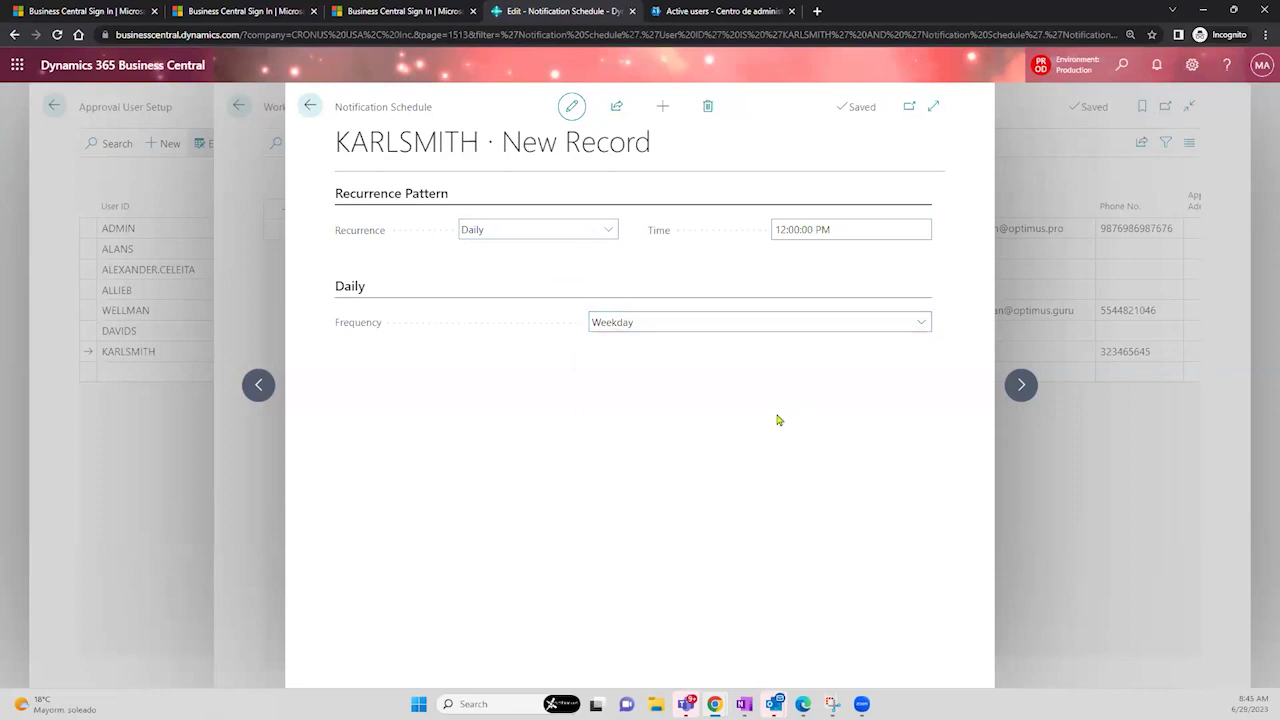
- Set the recurrence back to Instantly and close the schedule and notification setup pages
click(610, 230)
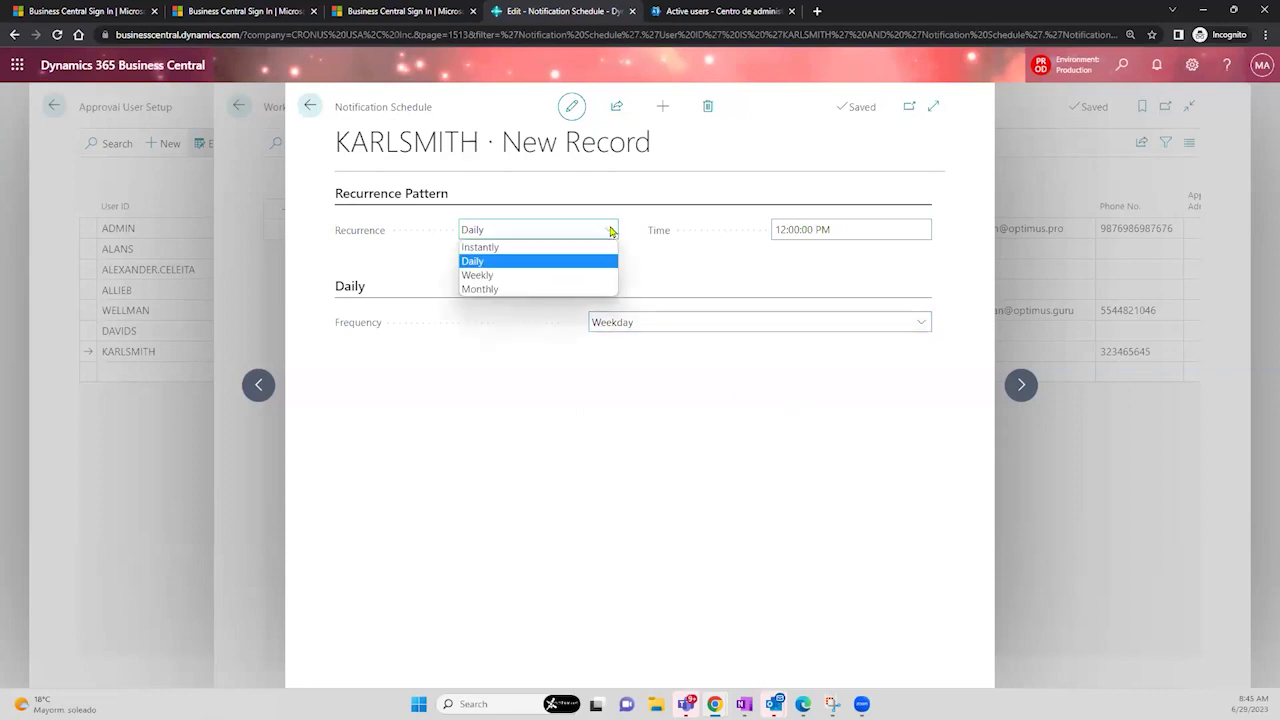
click(650, 252)
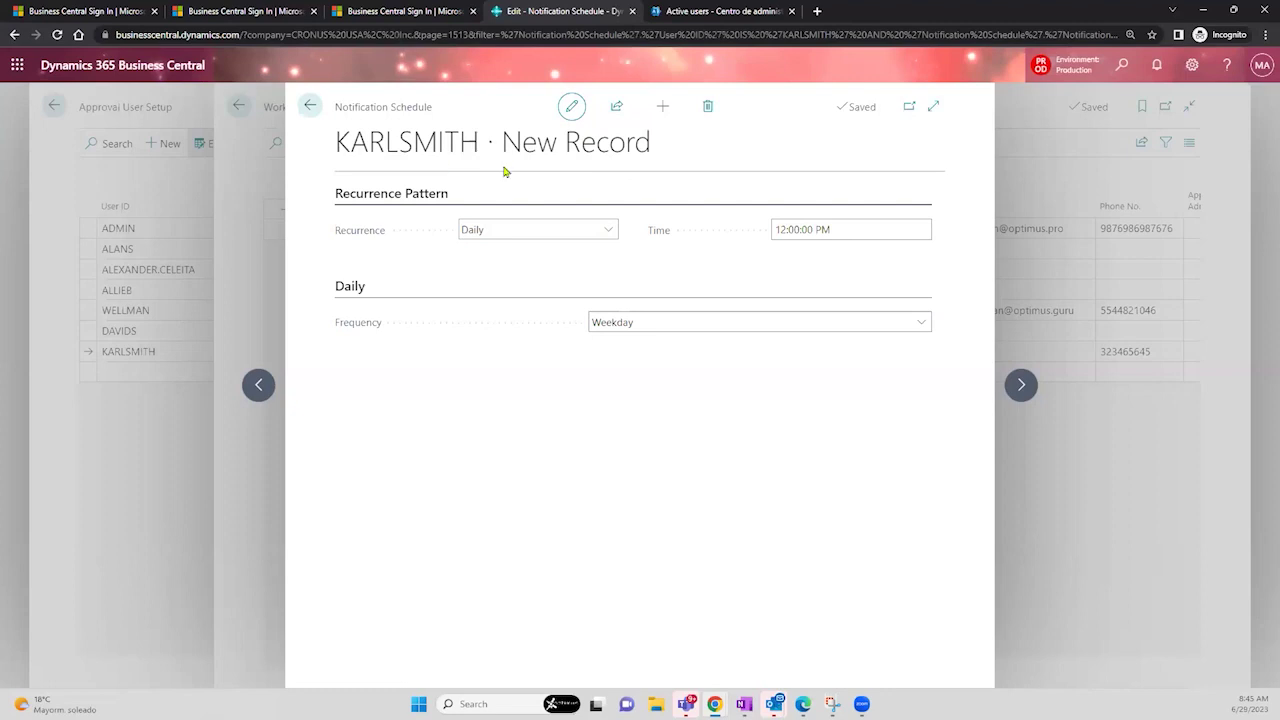
click(810, 229)
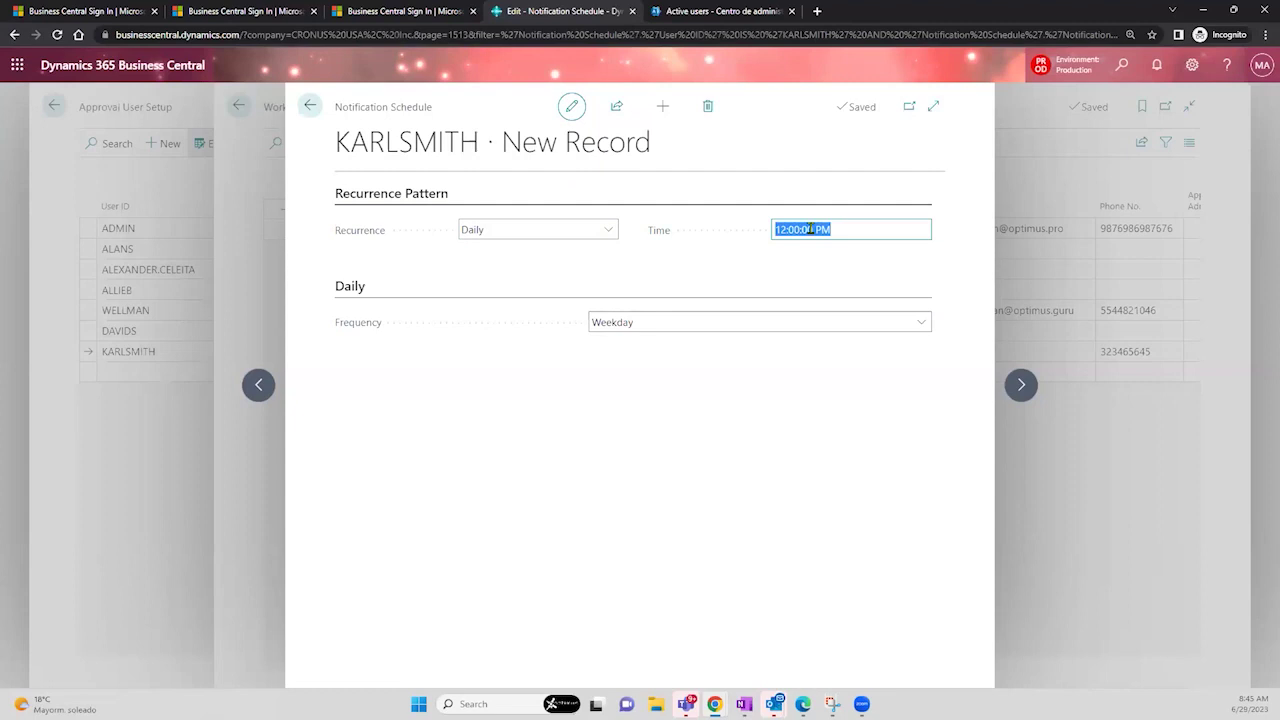
click(609, 229)
click(589, 250)
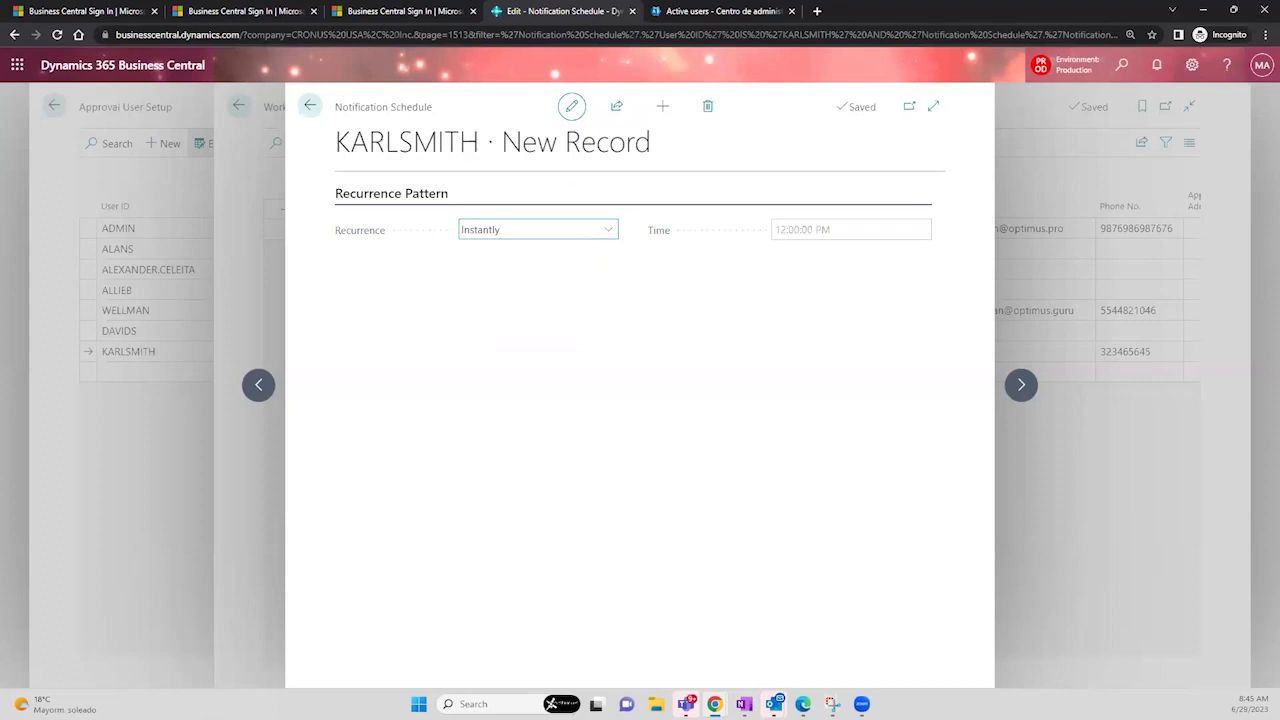
click(309, 108)
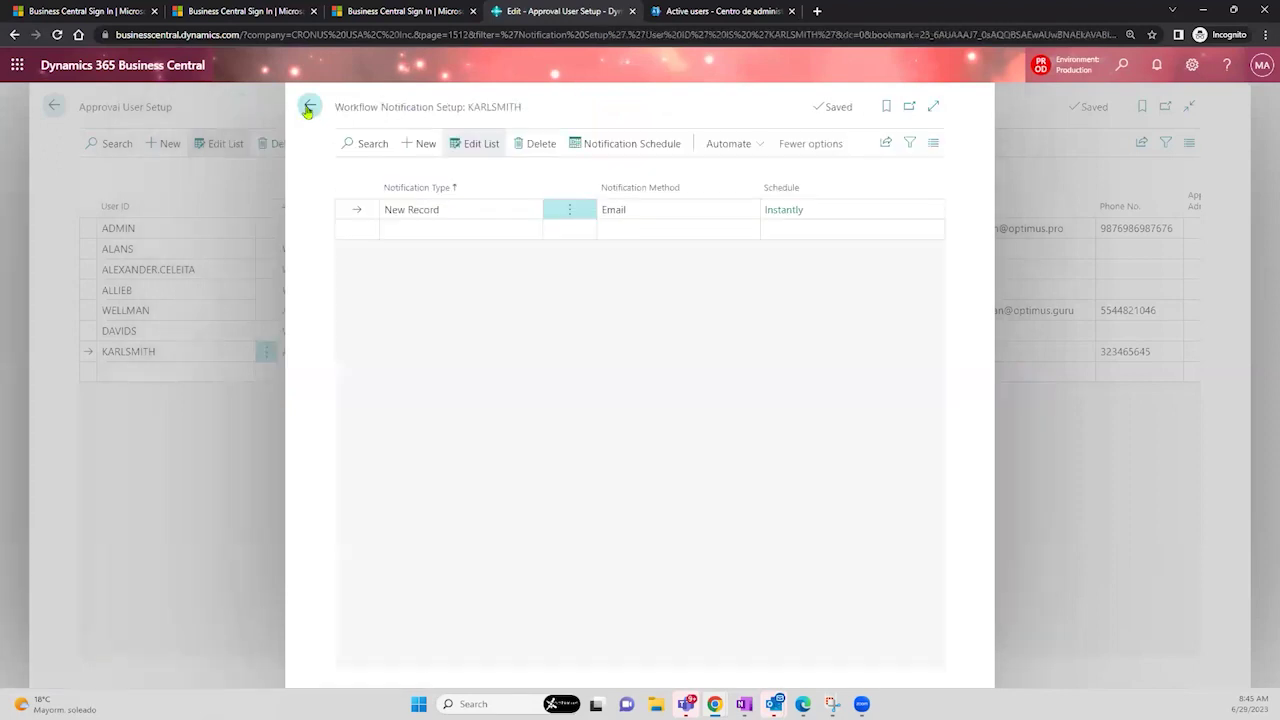
click(309, 108)
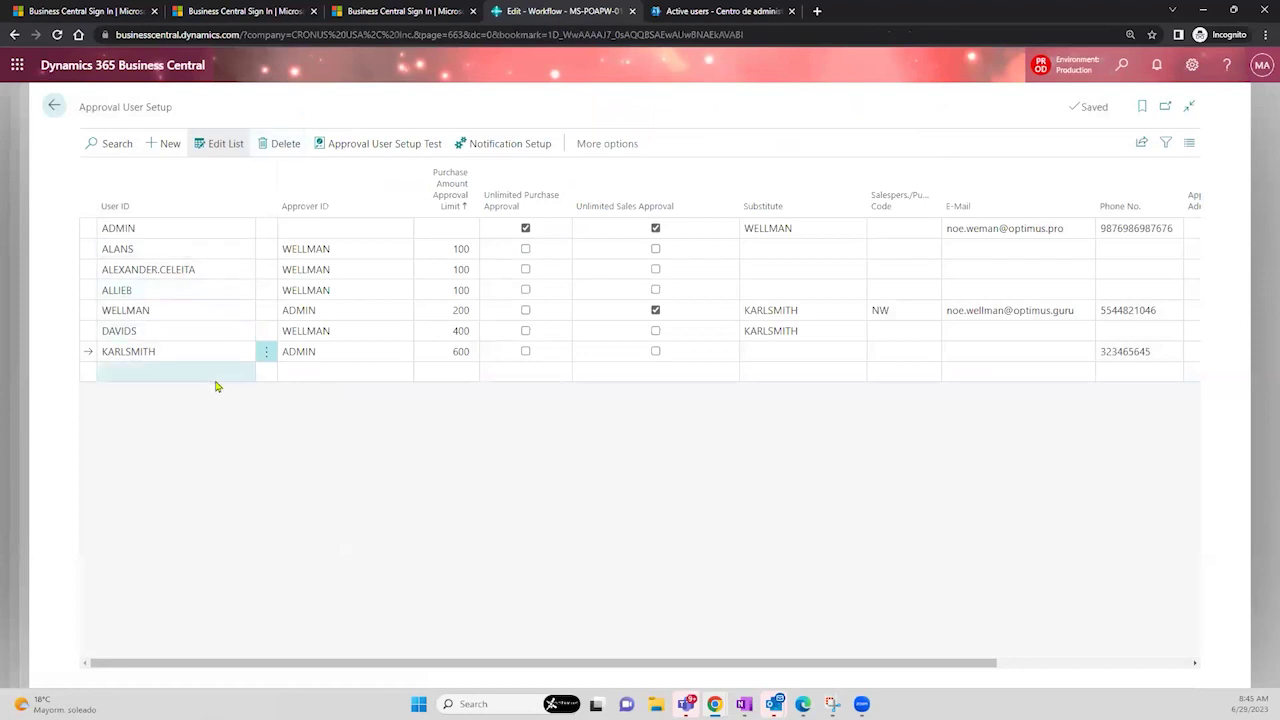
click(151, 375)
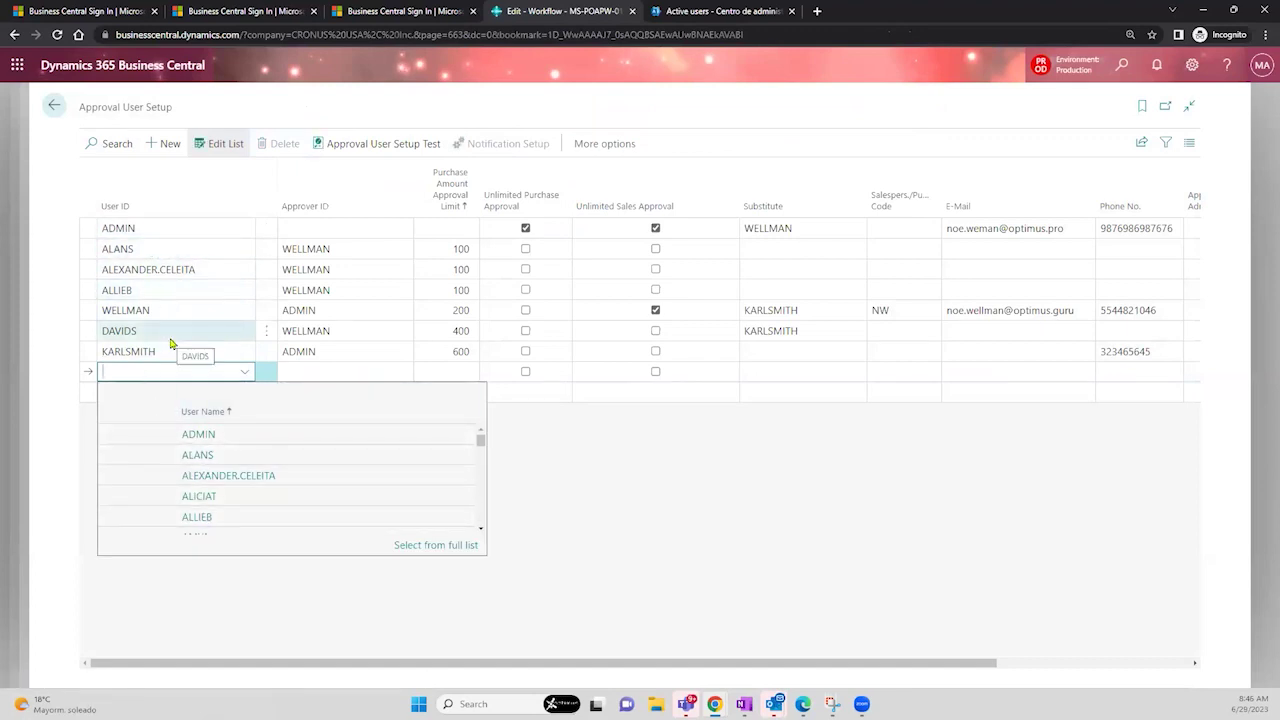
click(610, 455)
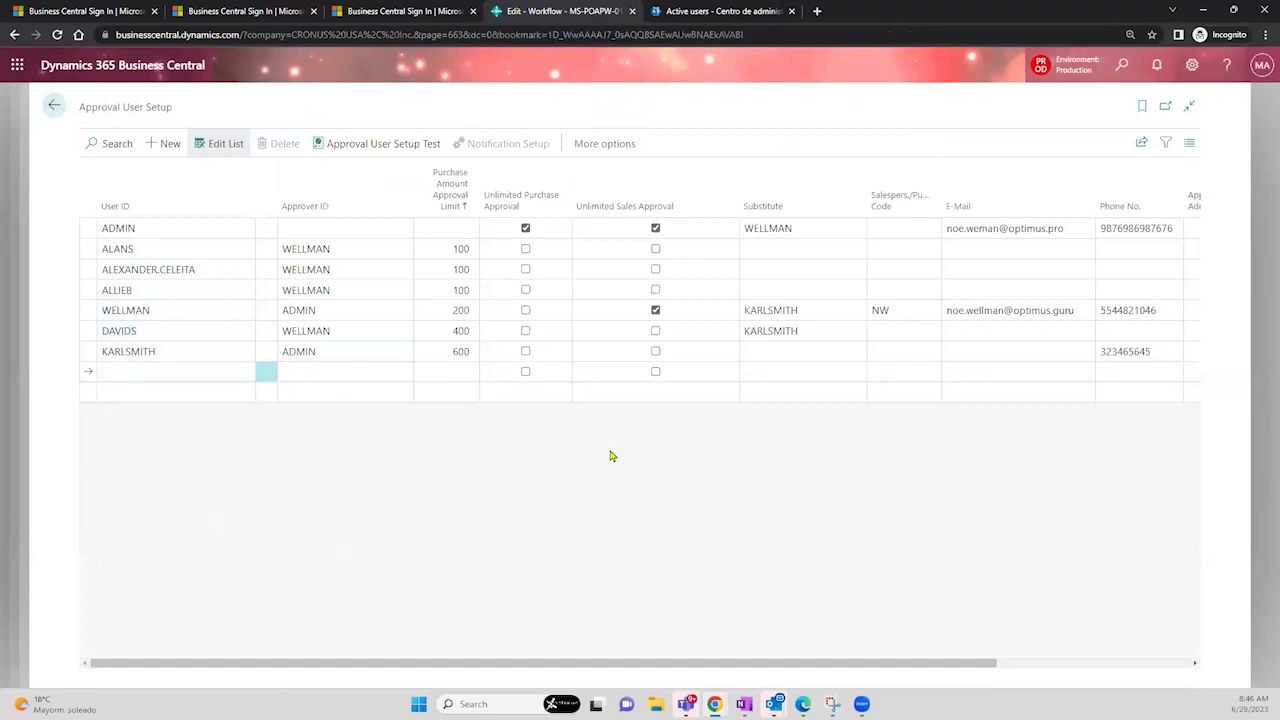
click(178, 249)
click(331, 255)
click(331, 255)
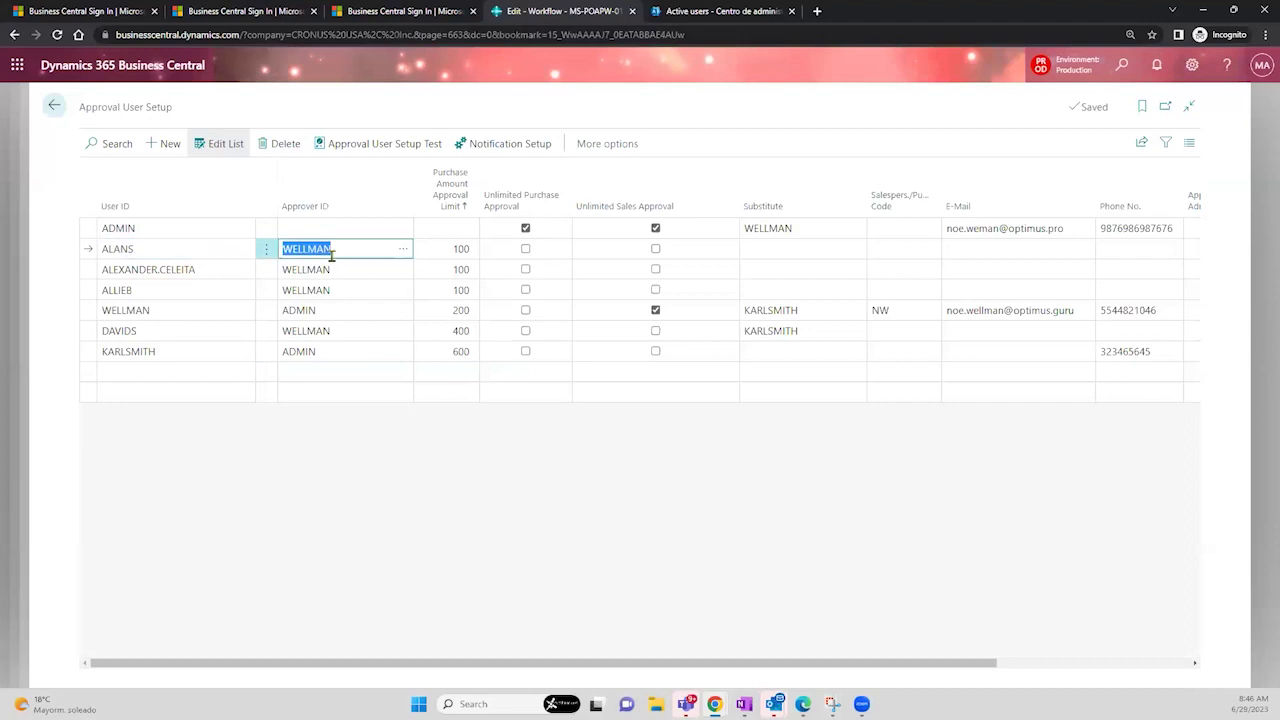
- Review each user's purchase approval limits, then launch Approval User Setup Test from ADMIN's row
click(430, 249)
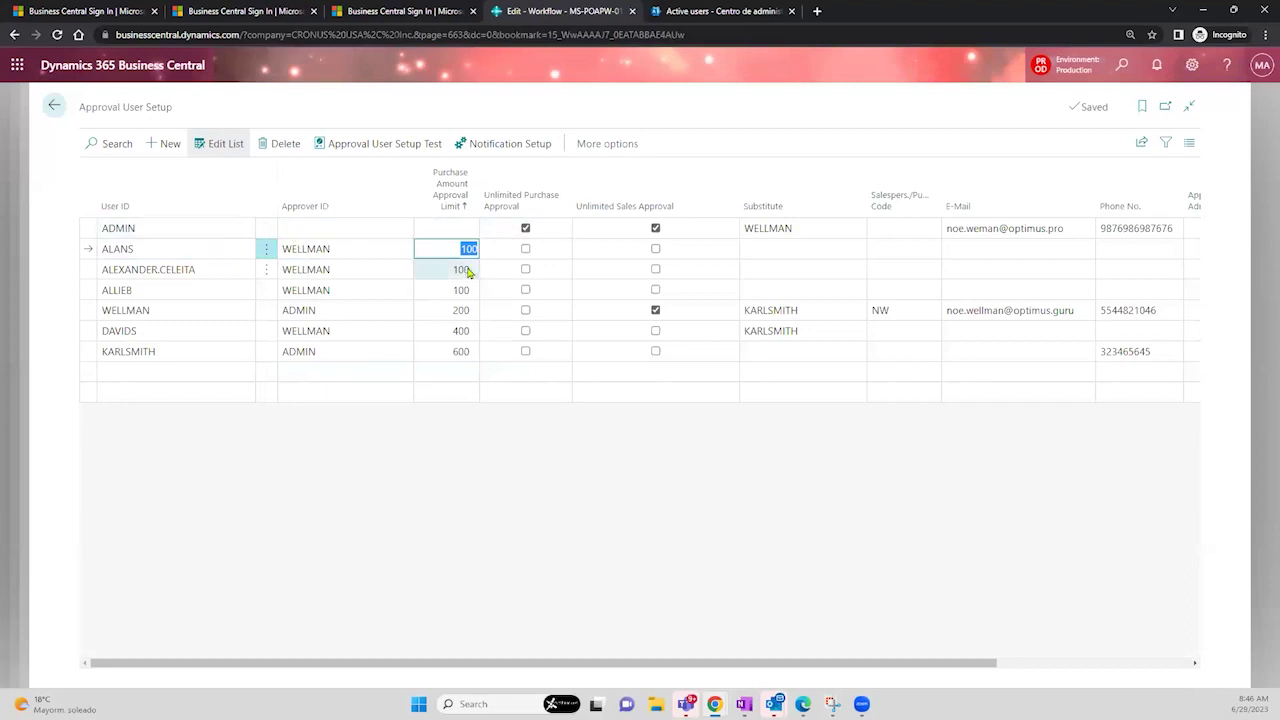
click(435, 270)
click(435, 290)
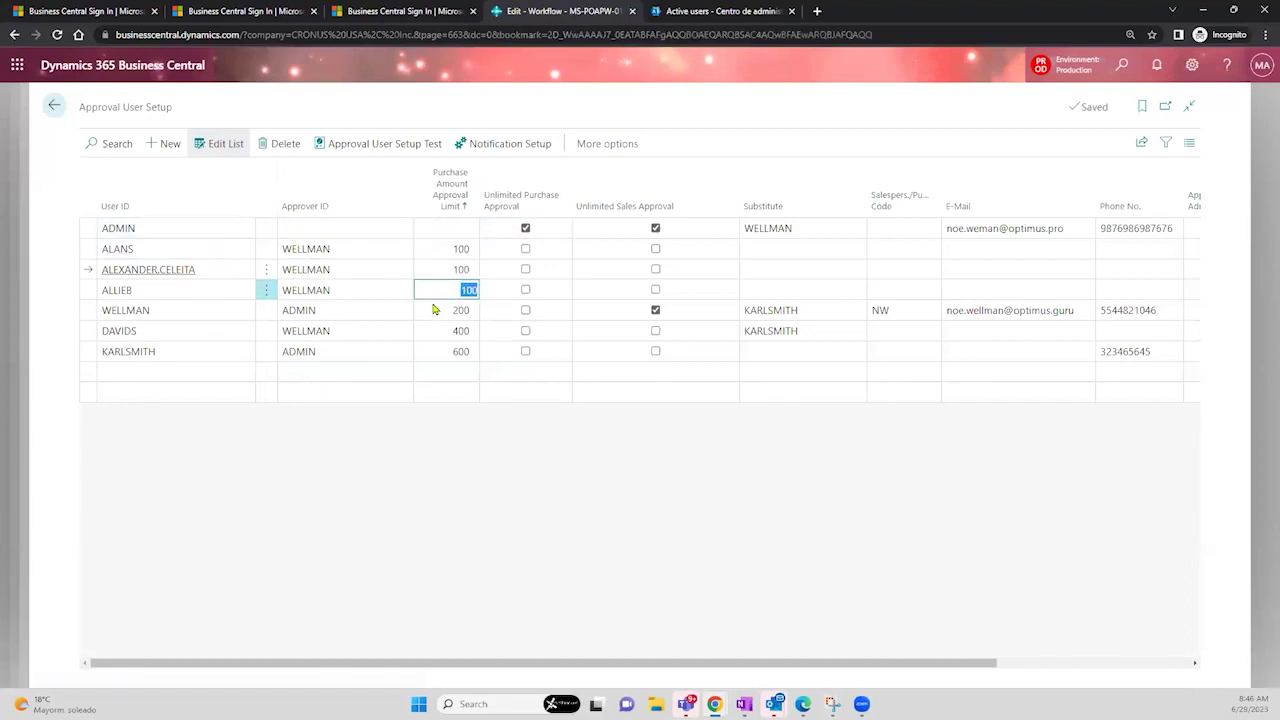
click(432, 311)
click(434, 330)
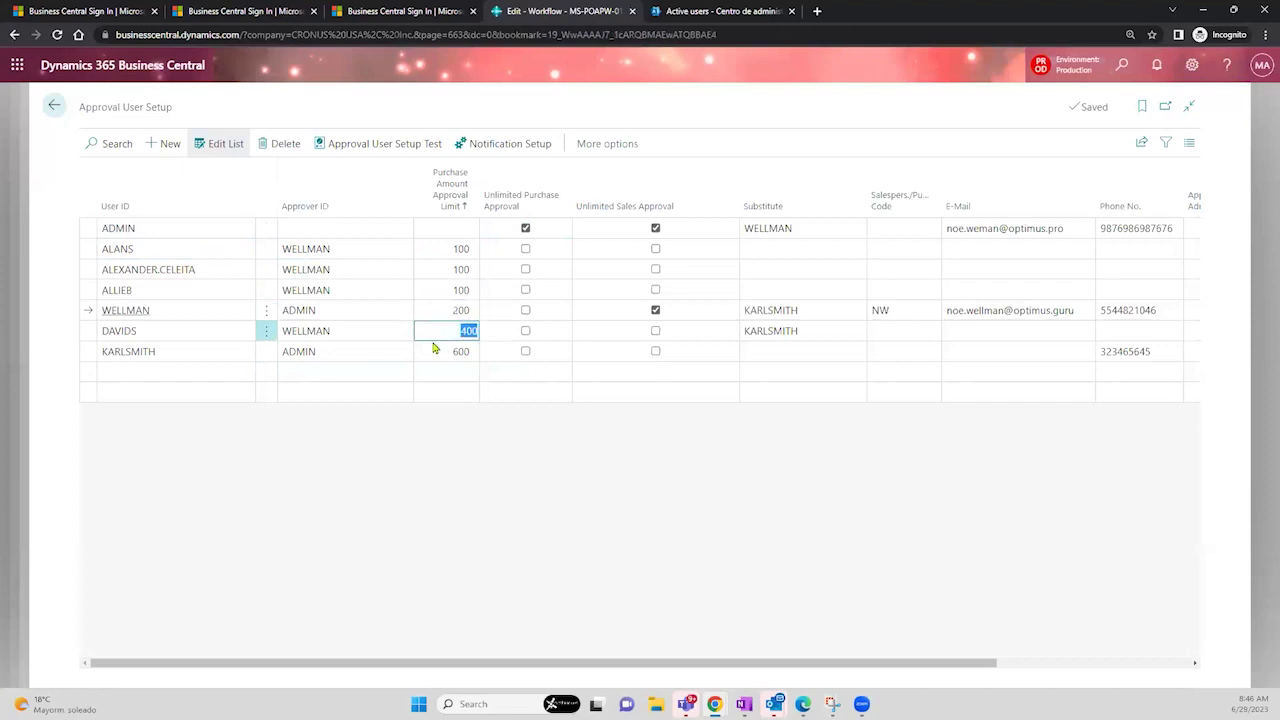
click(432, 348)
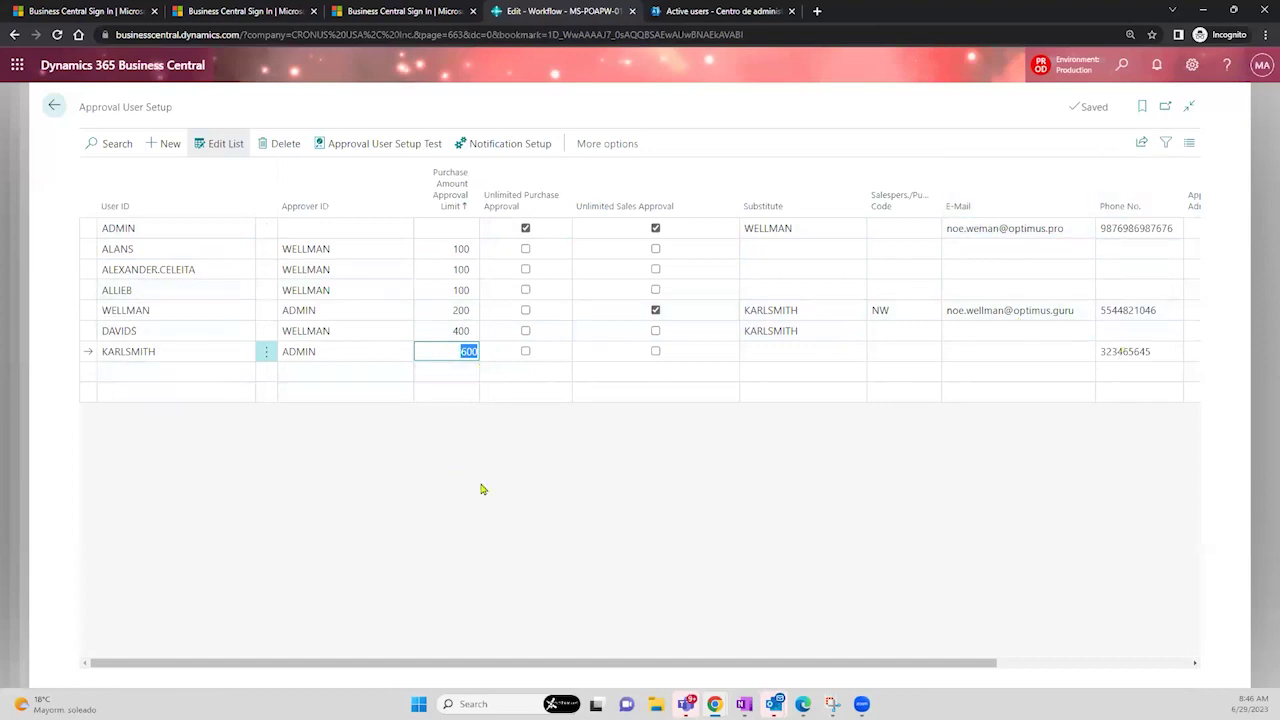
drag(473, 669, 765, 662)
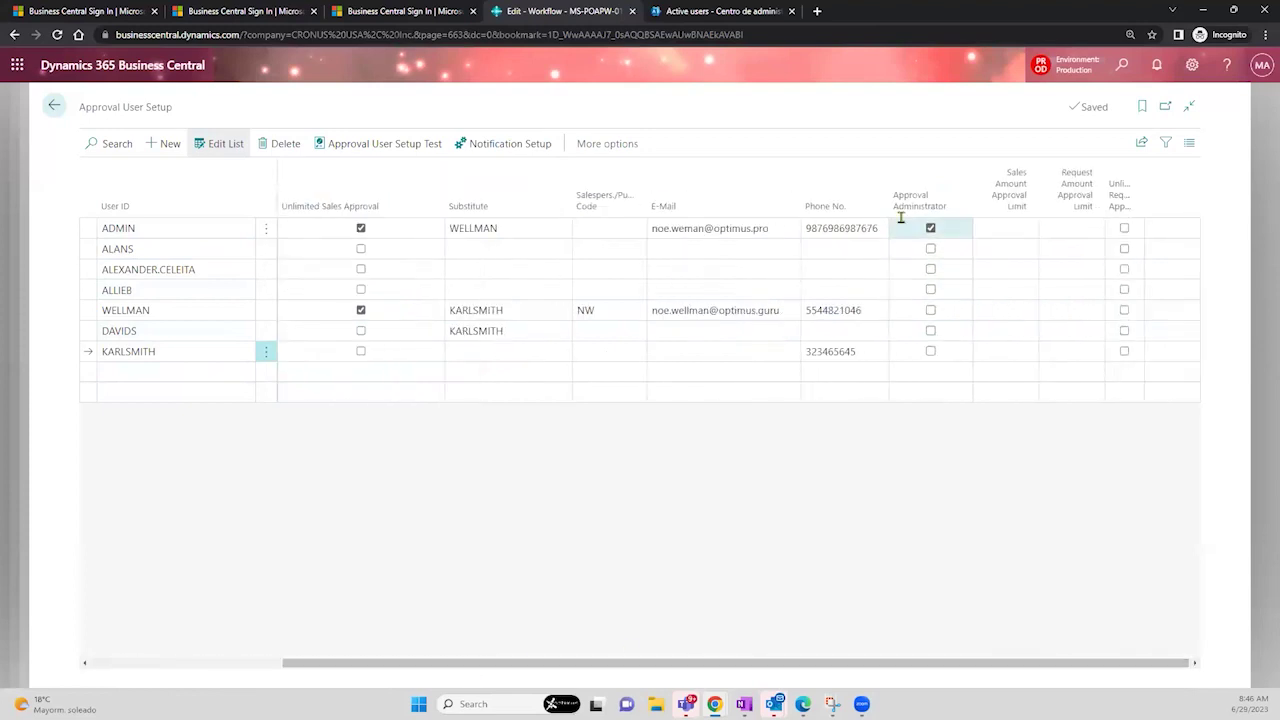
drag(659, 665, 323, 629)
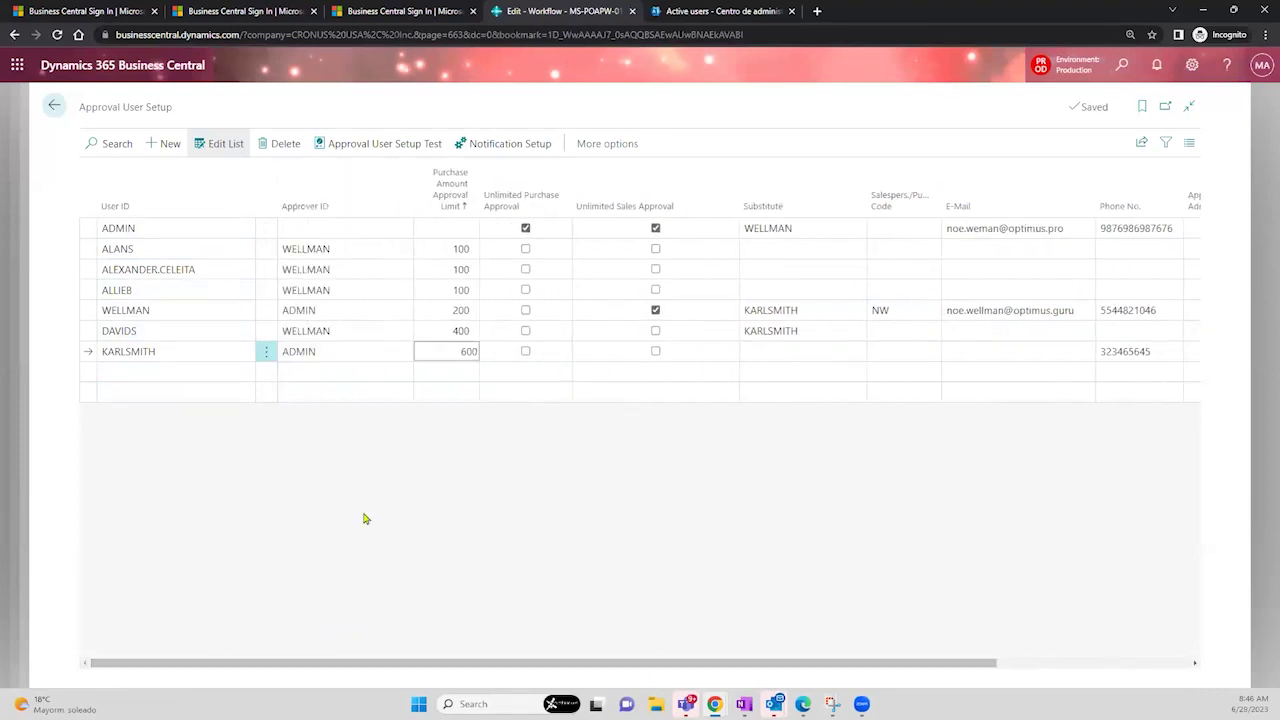
click(336, 226)
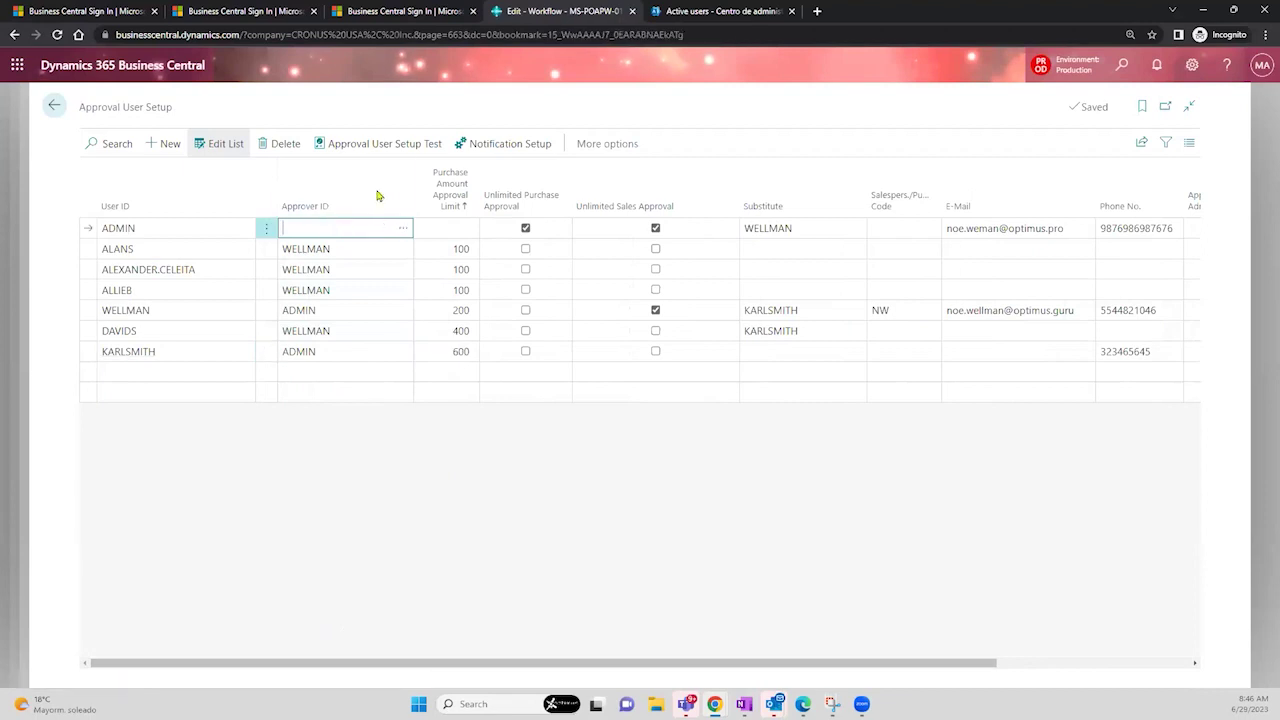
click(389, 149)
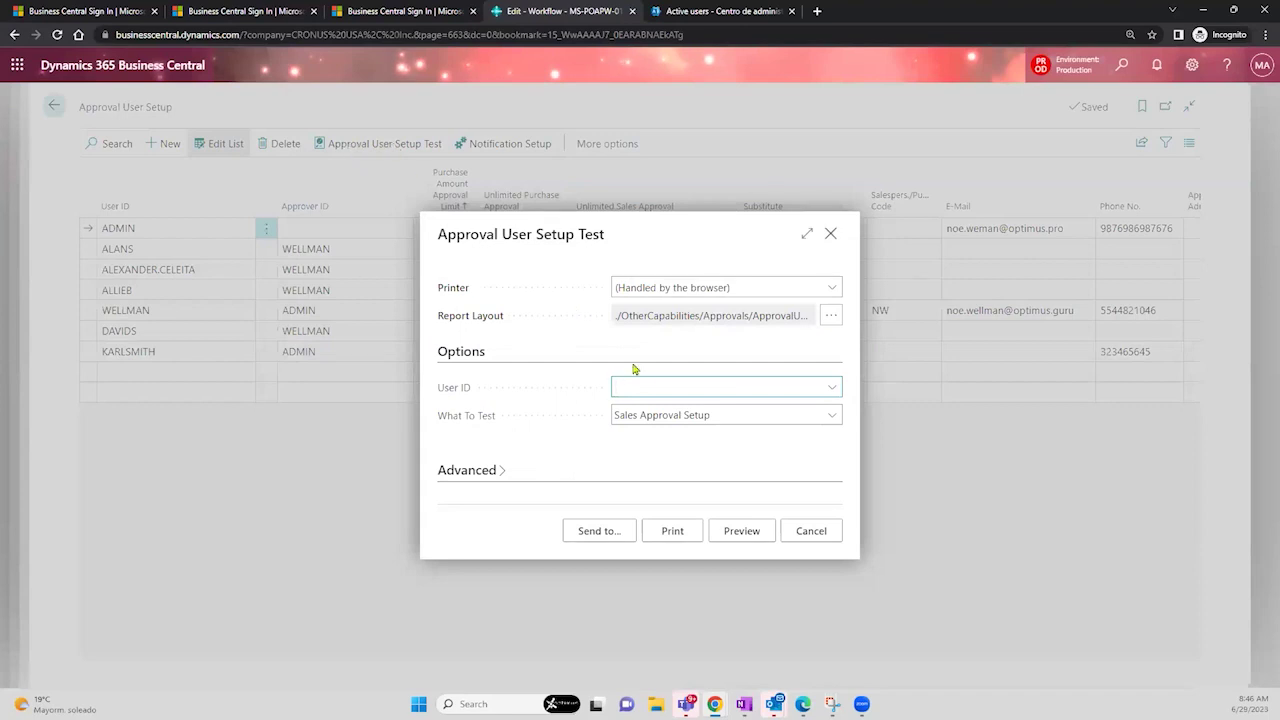
- Set the test dialog to user ADMIN with Purchase Approval Setup
click(830, 388)
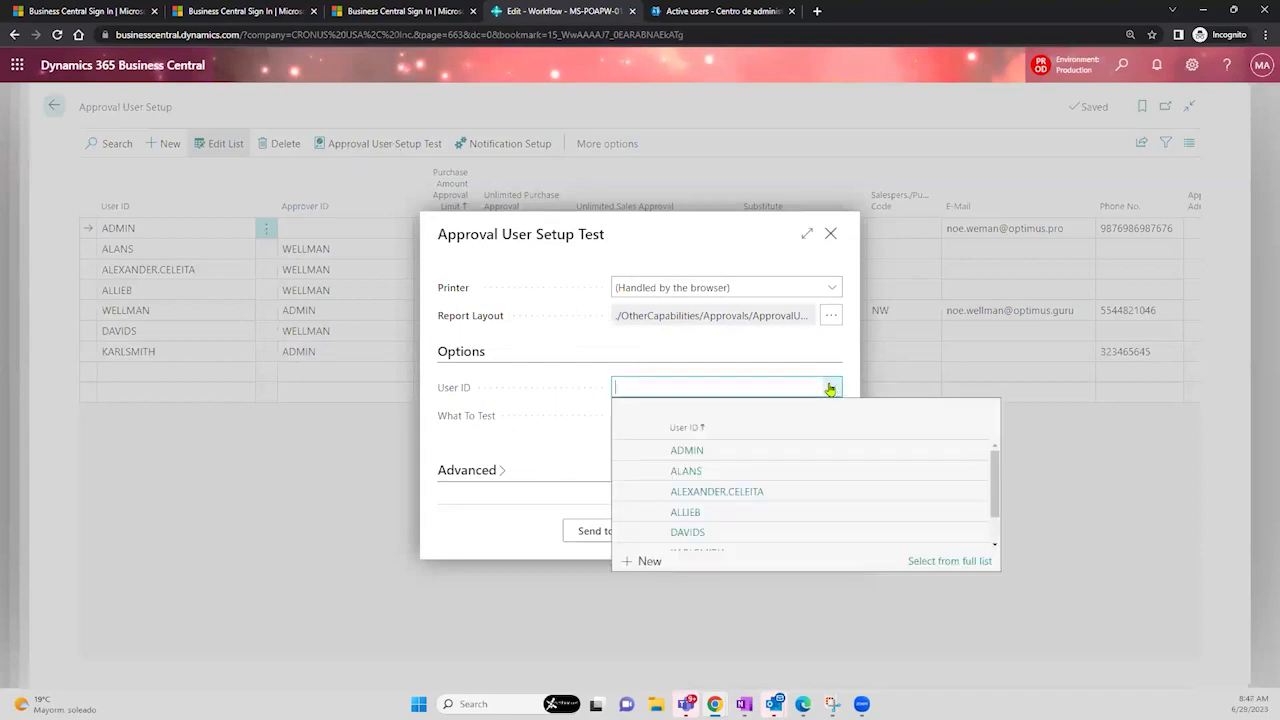
click(732, 457)
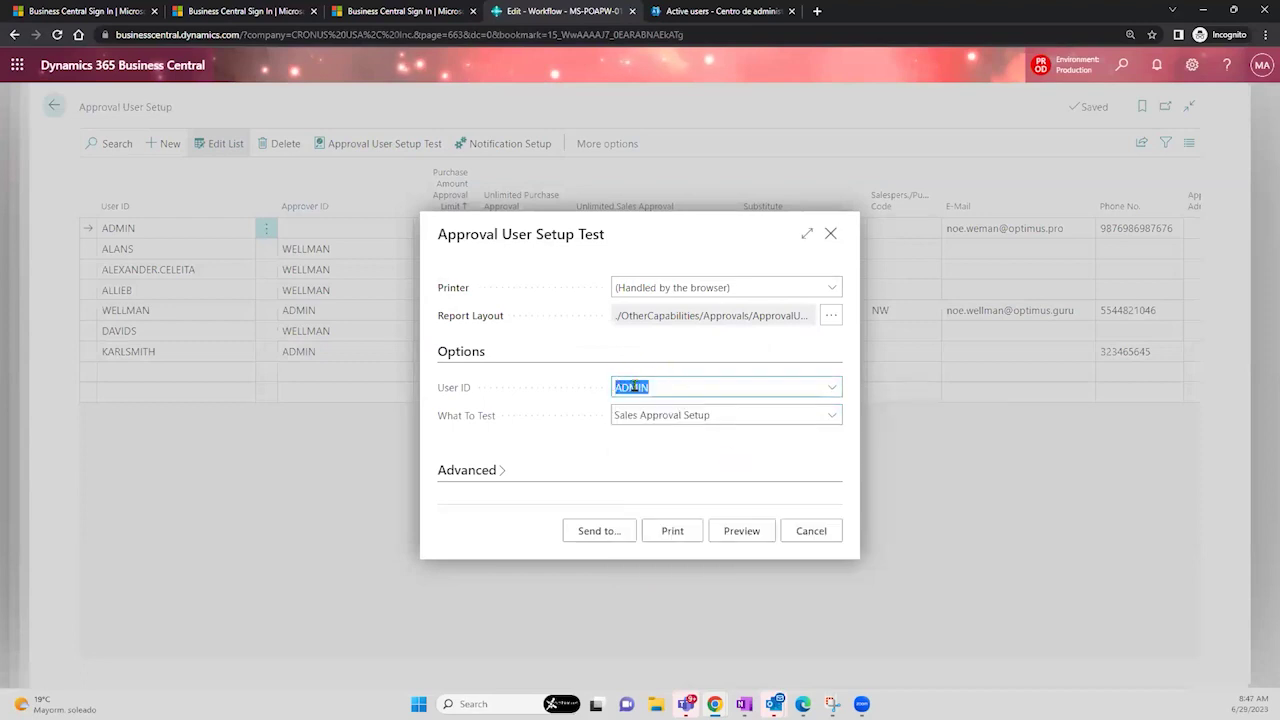
click(704, 418)
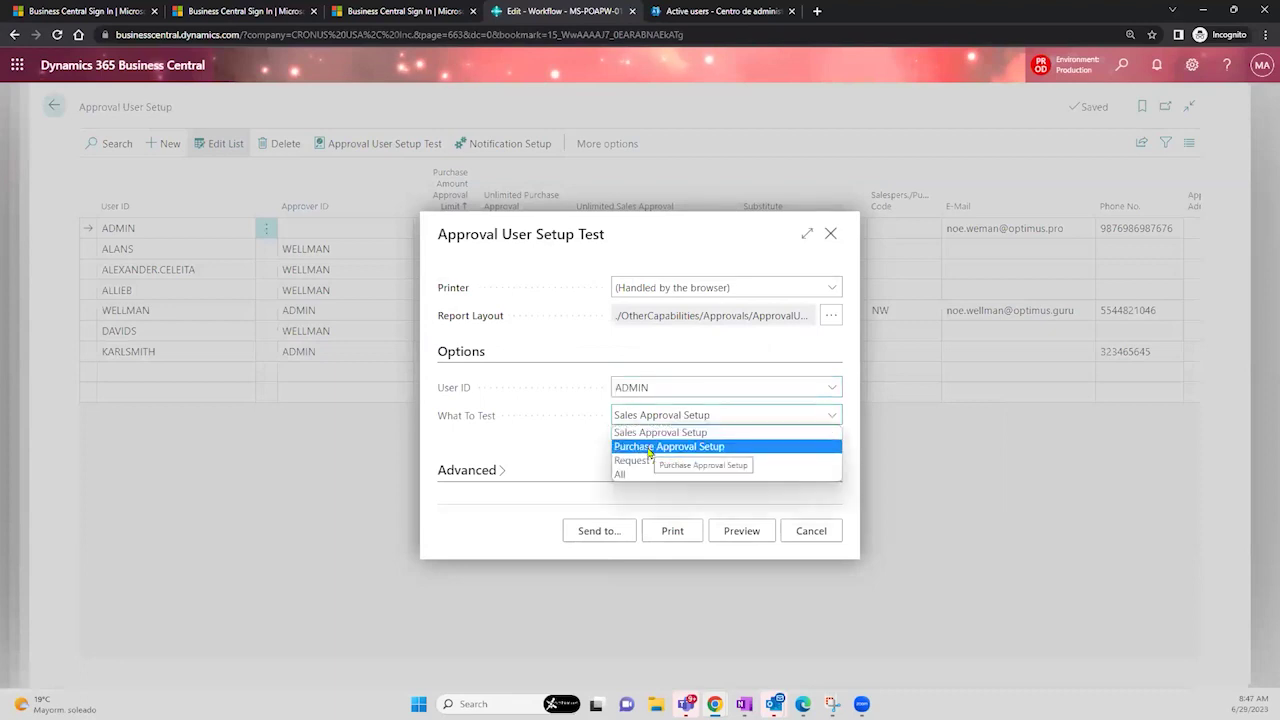
click(649, 452)
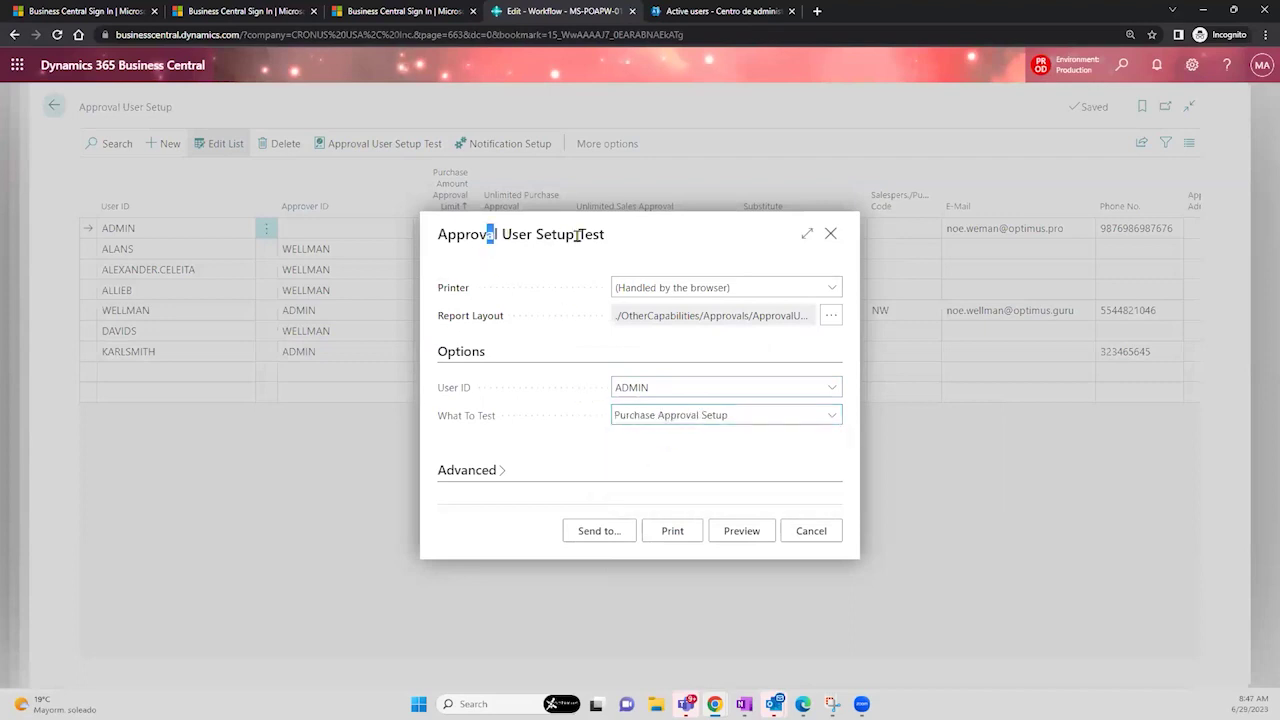
drag(577, 235, 607, 235)
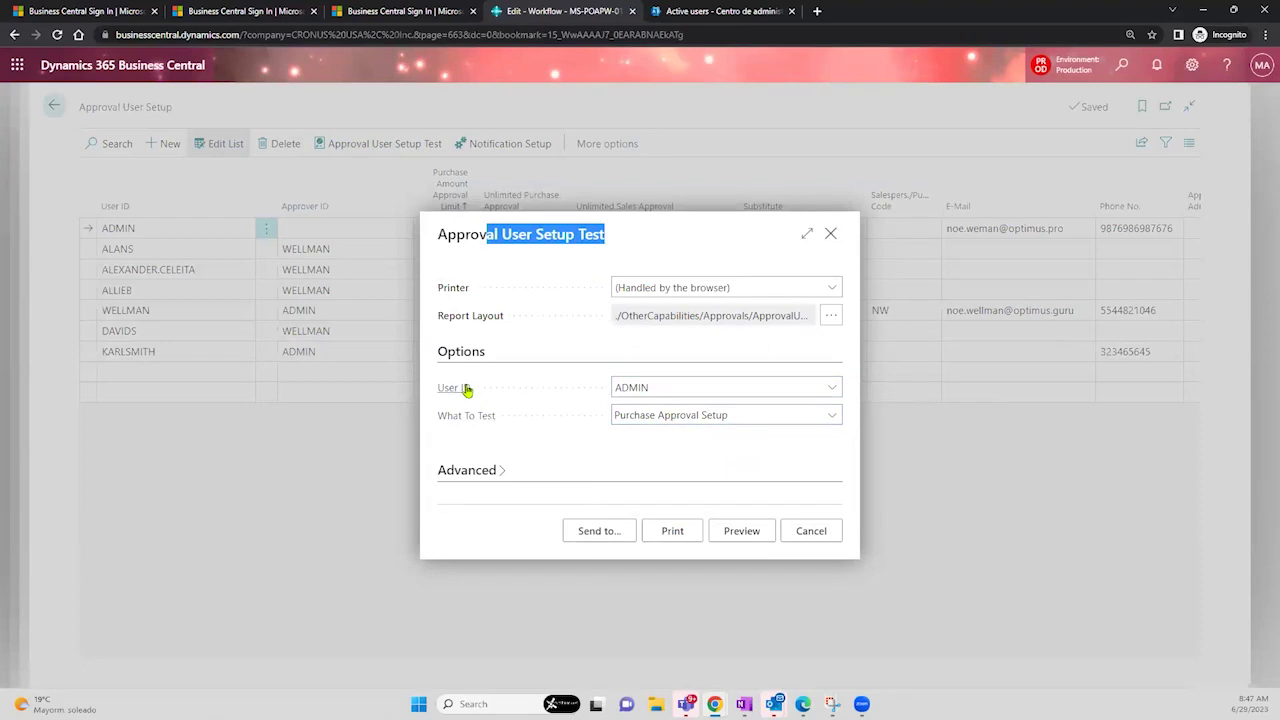
click(645, 390)
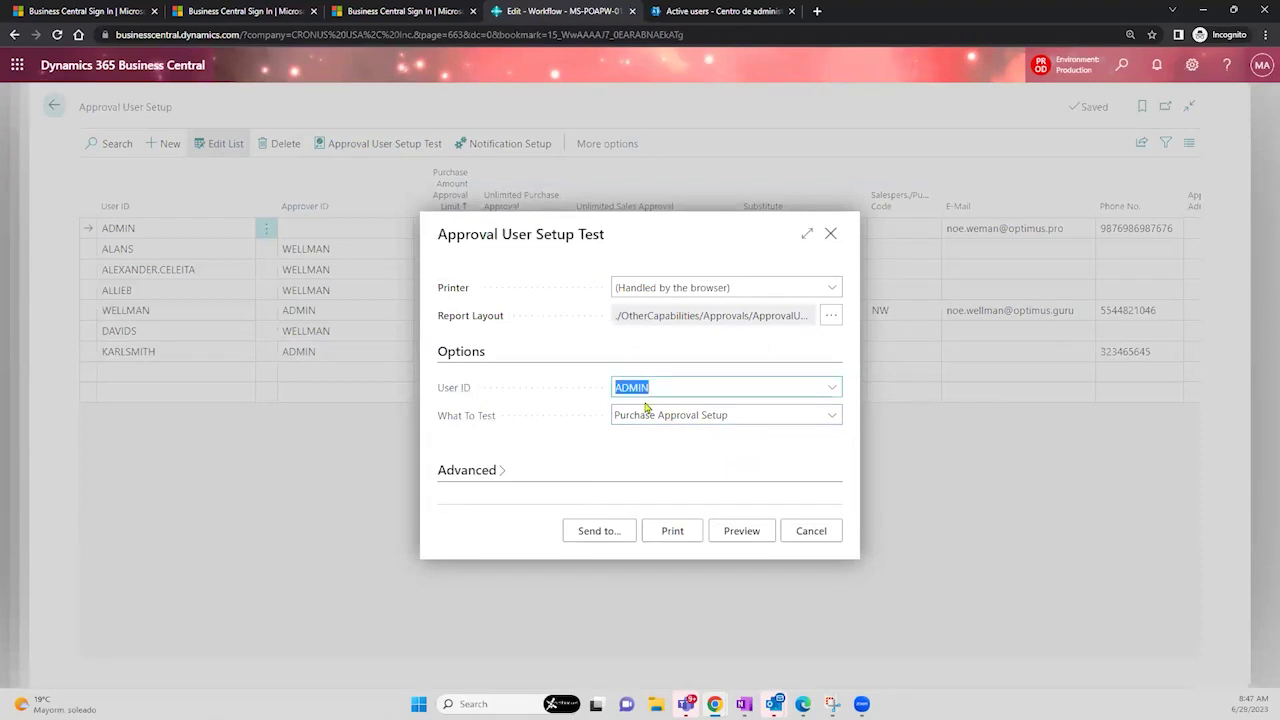
click(648, 415)
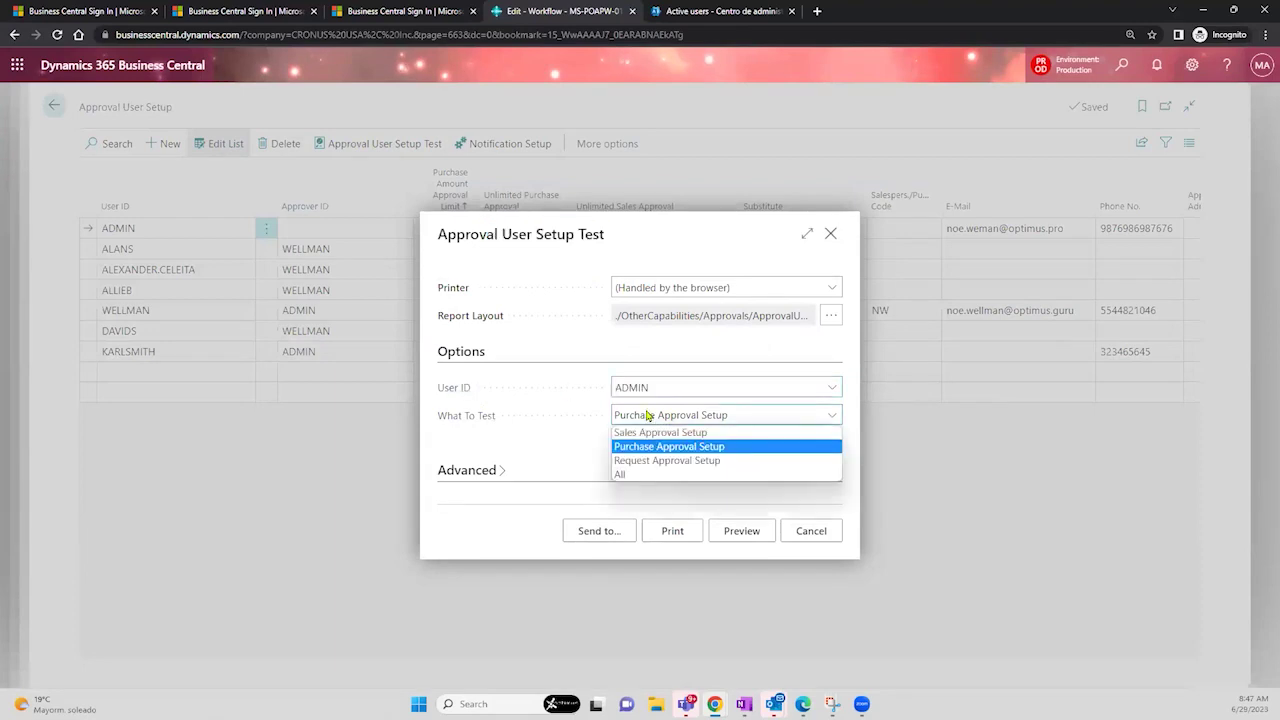
click(545, 462)
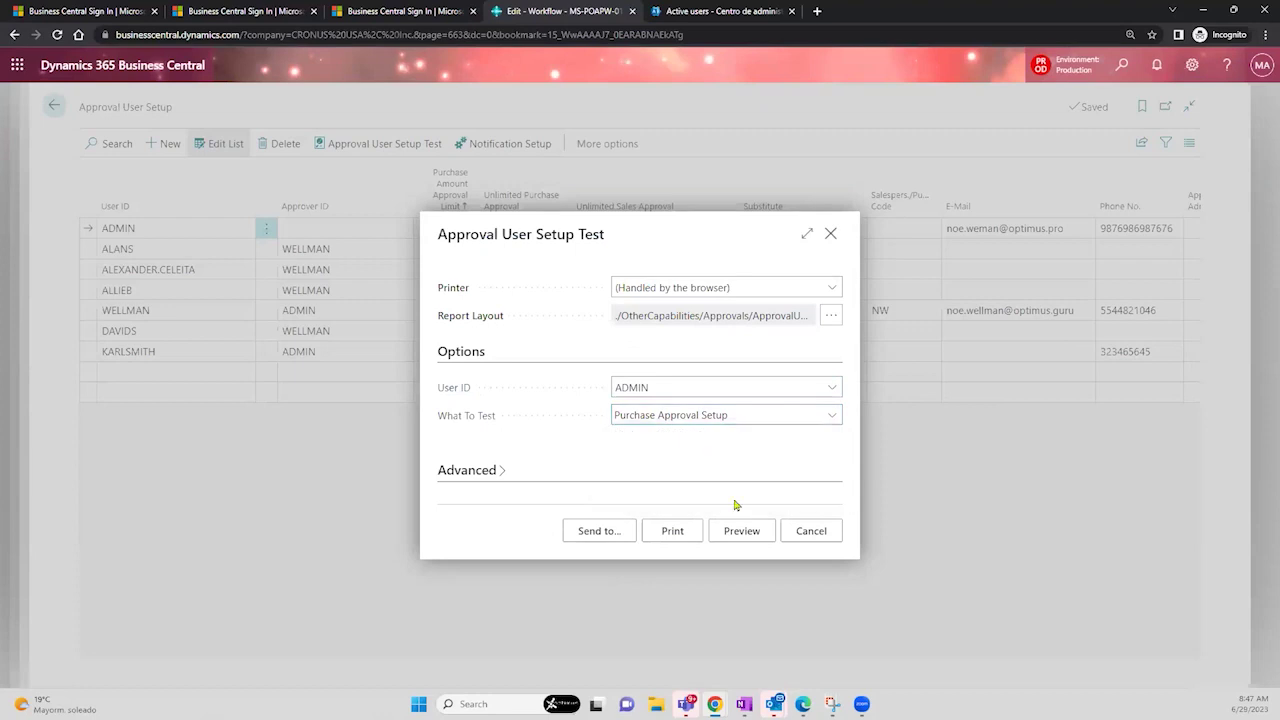
- Preview the test, dismiss the missing Approver ID error, and cancel the dialog
click(741, 531)
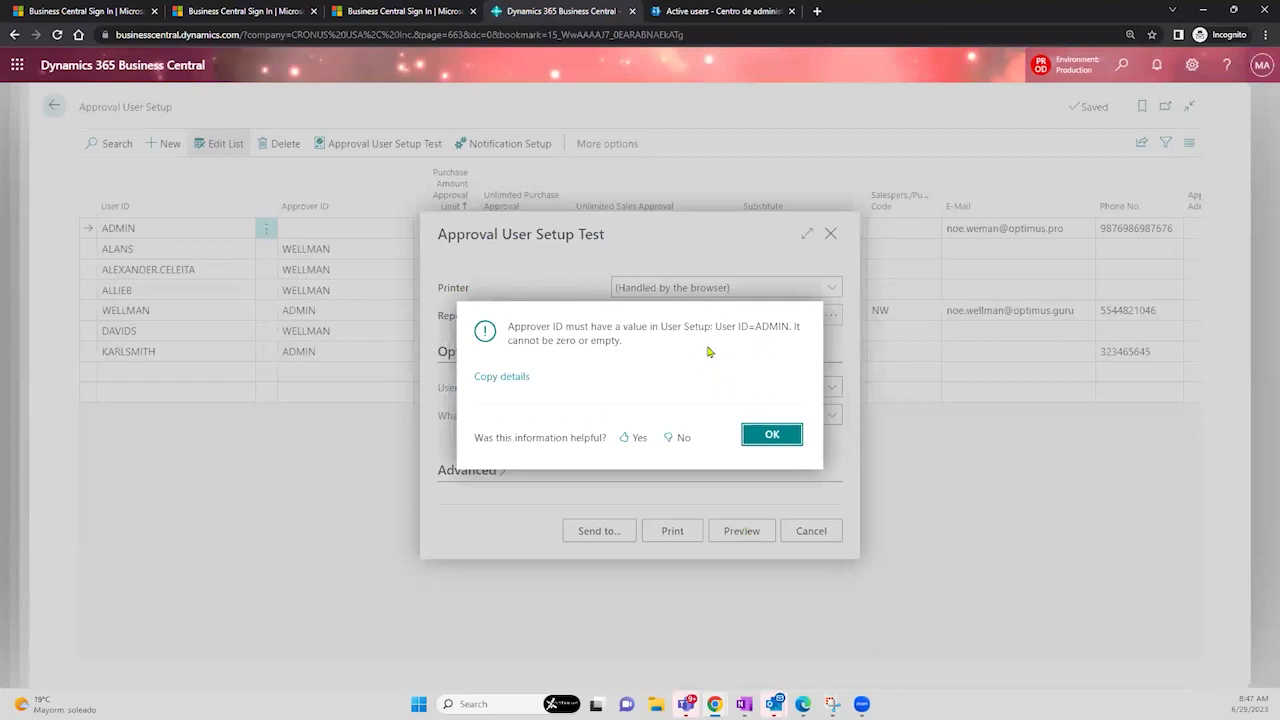
click(772, 435)
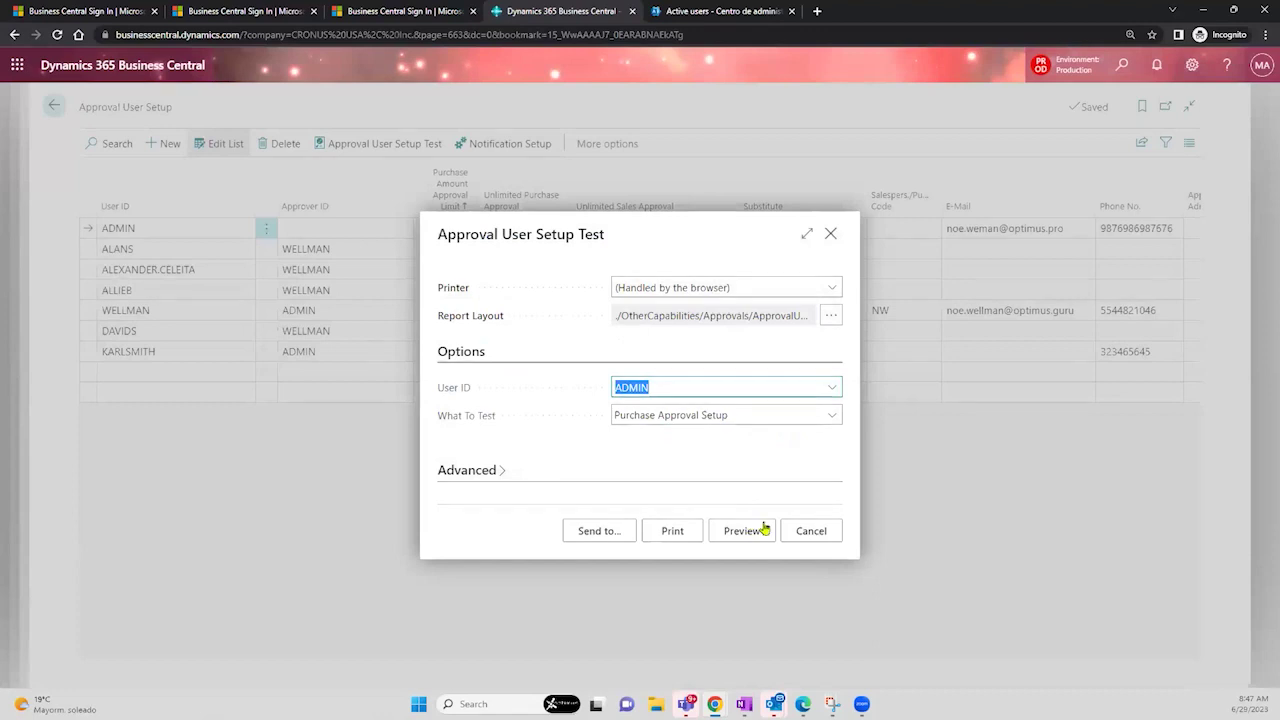
click(815, 533)
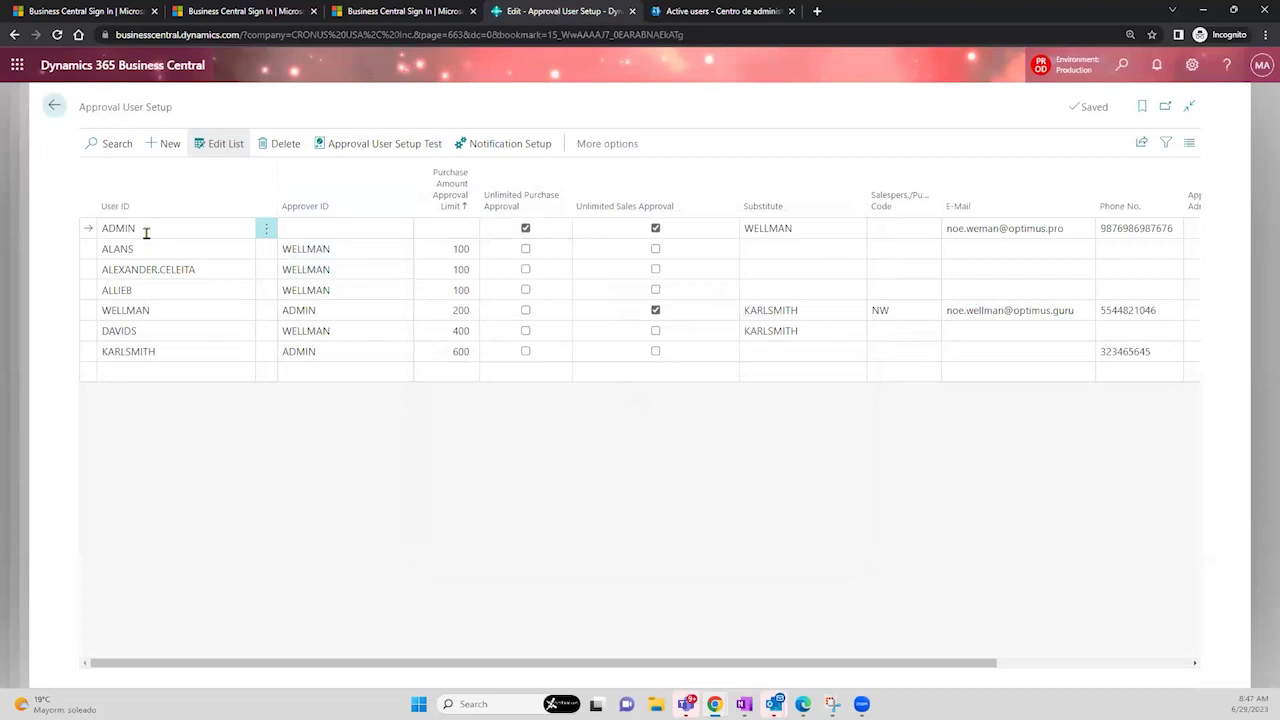
click(331, 231)
click(334, 350)
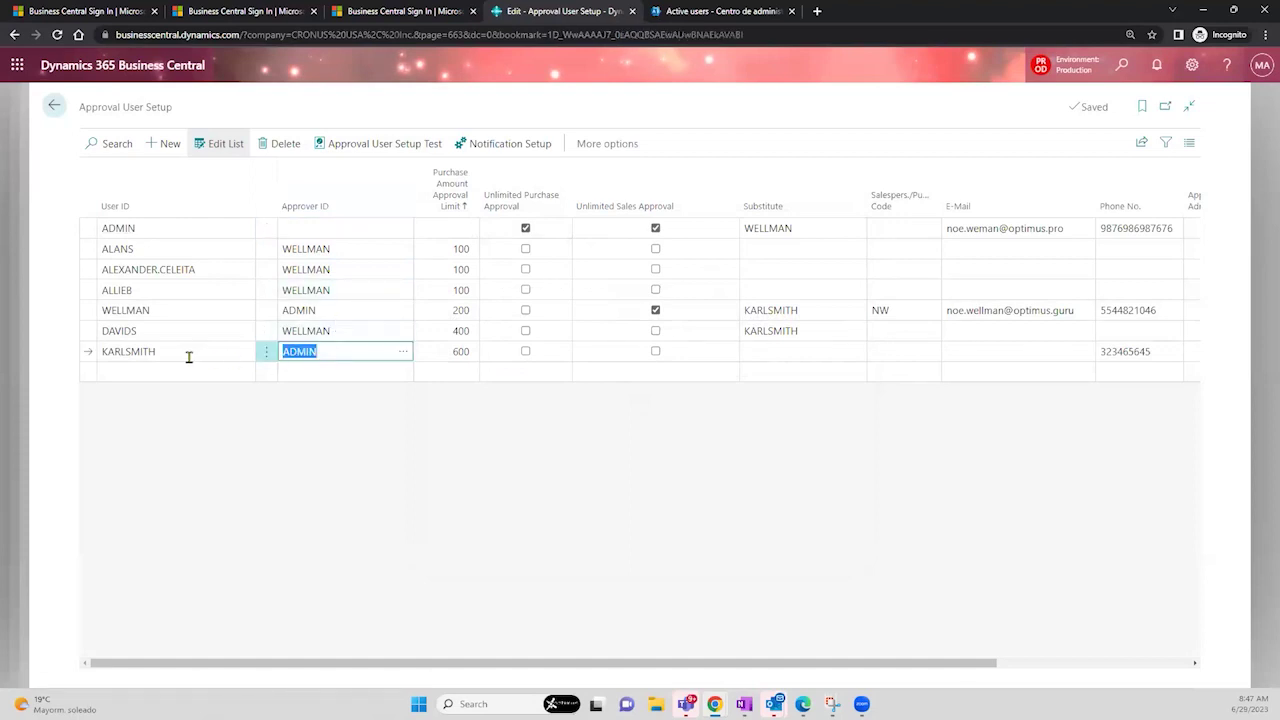
click(362, 145)
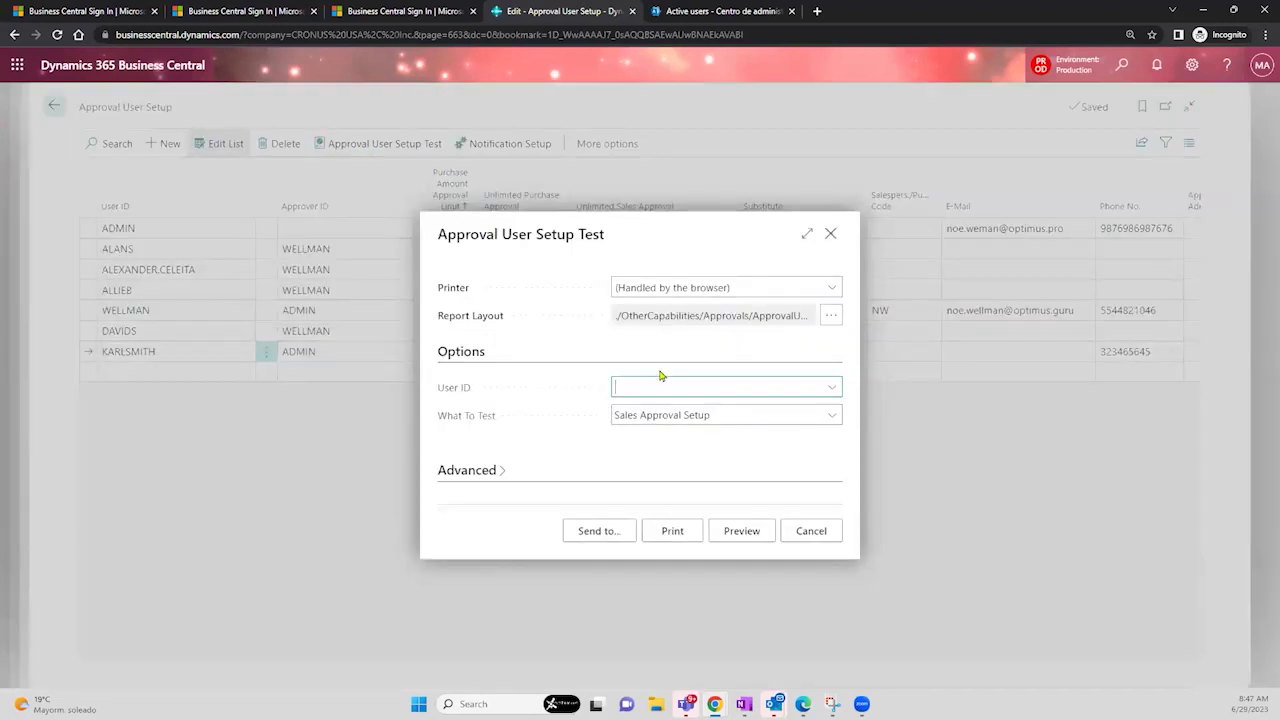
click(647, 396)
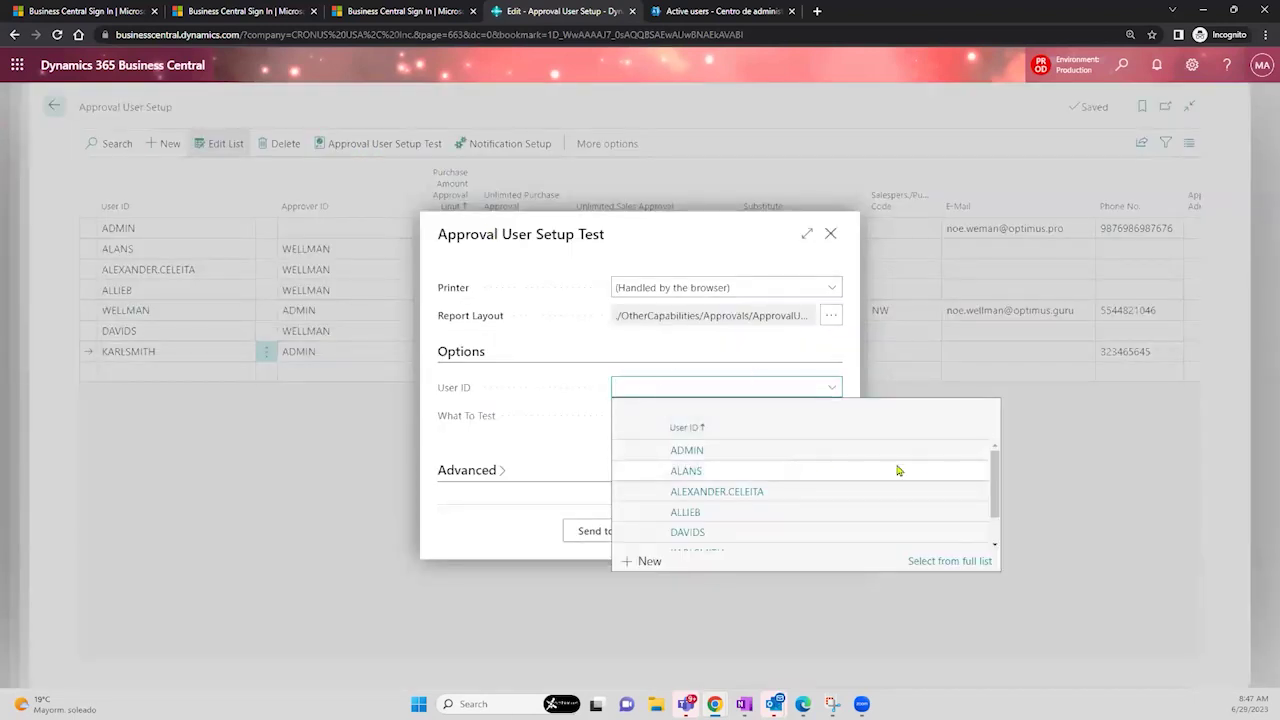
click(985, 491)
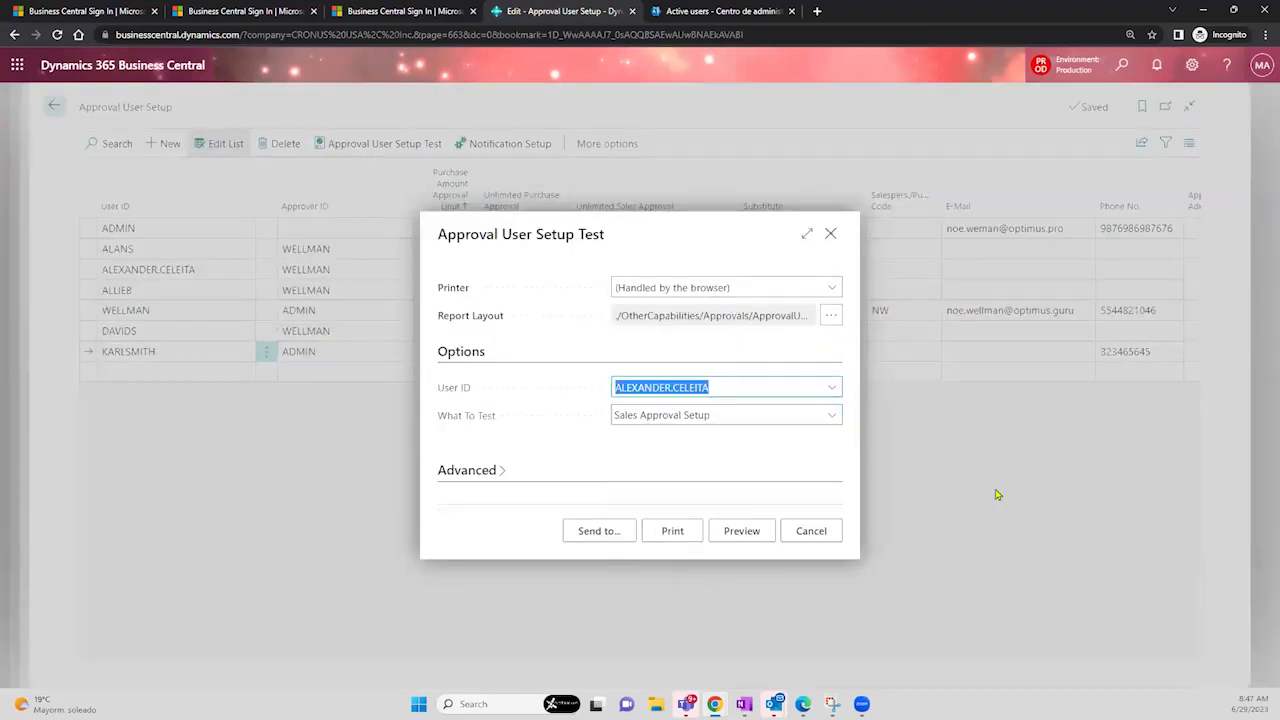
click(836, 394)
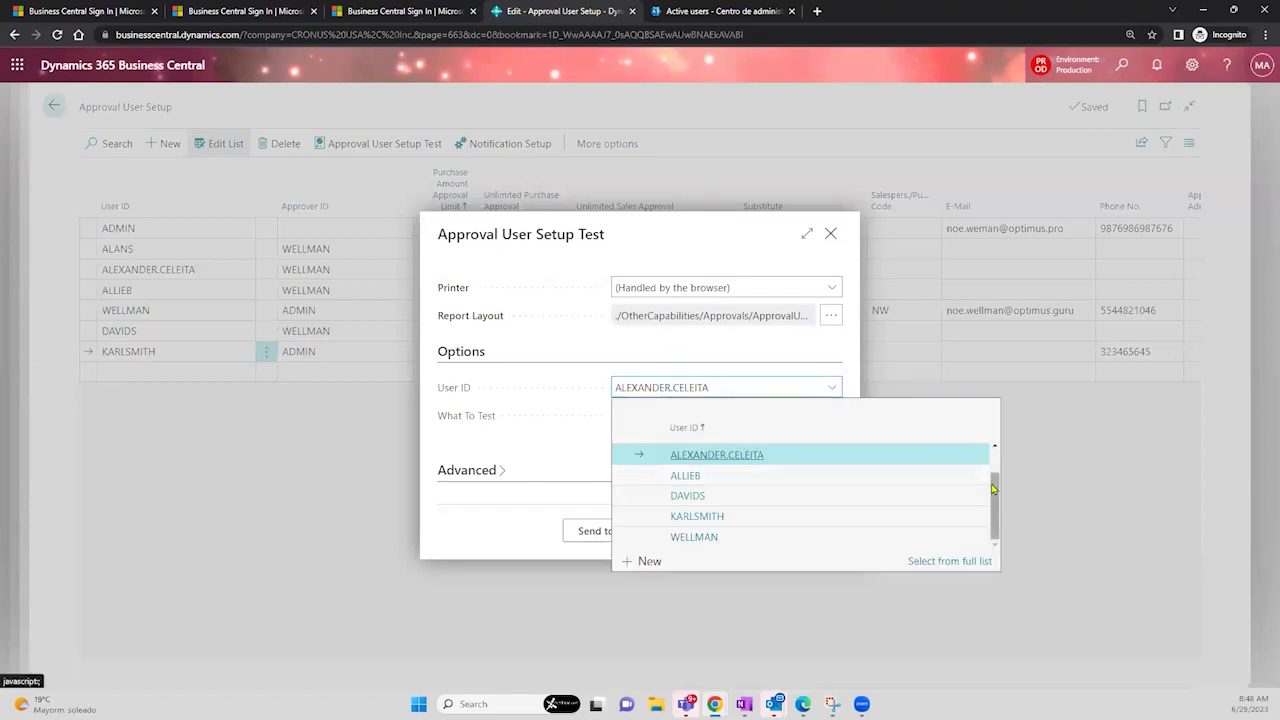
click(881, 518)
click(830, 416)
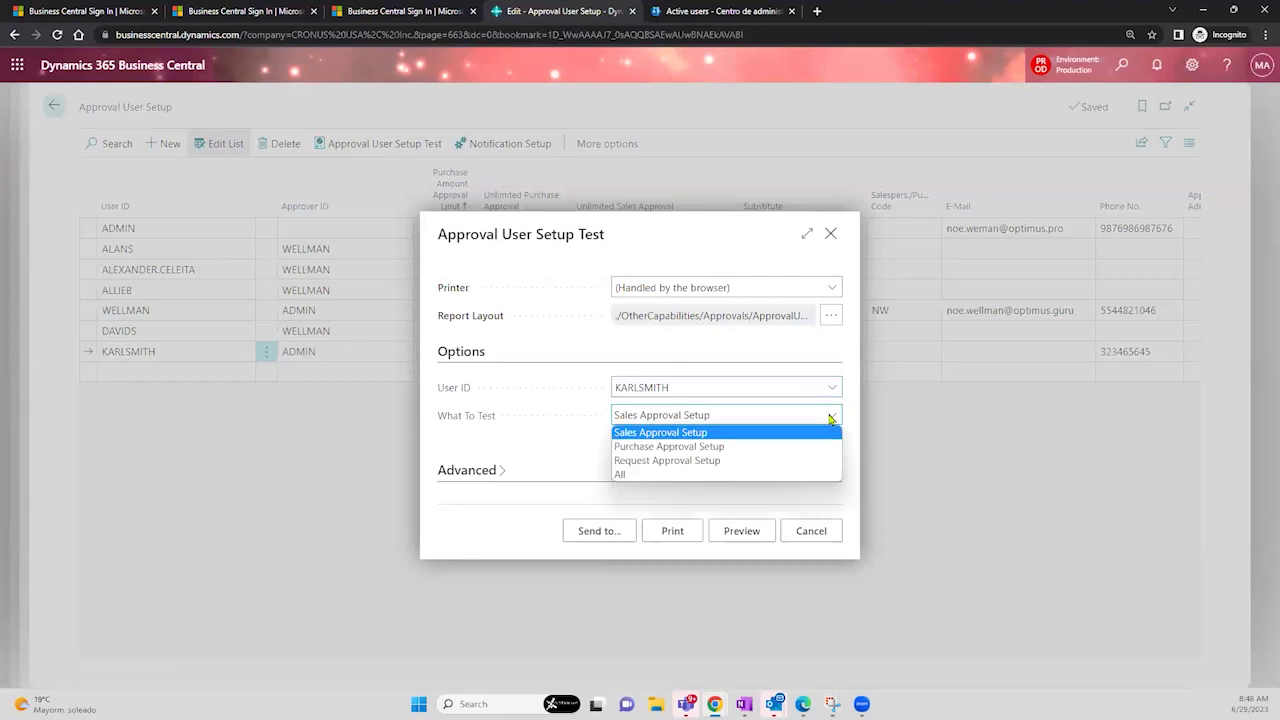
click(748, 447)
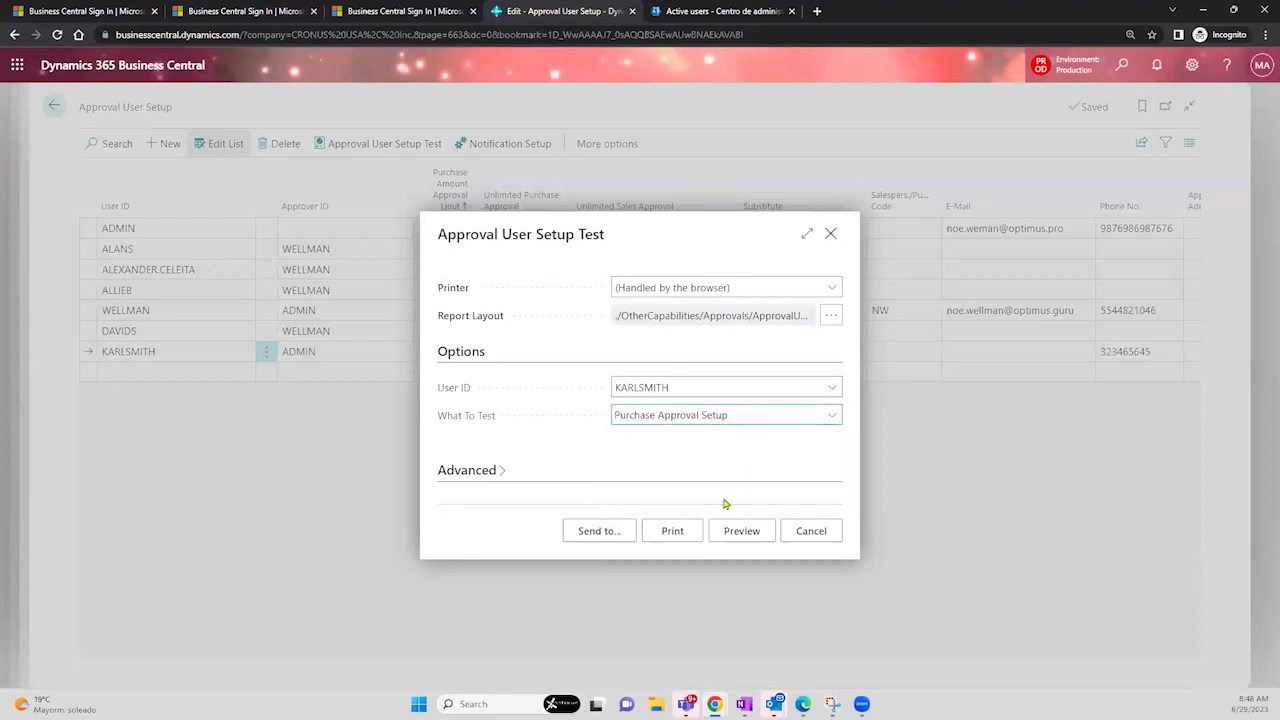
click(745, 536)
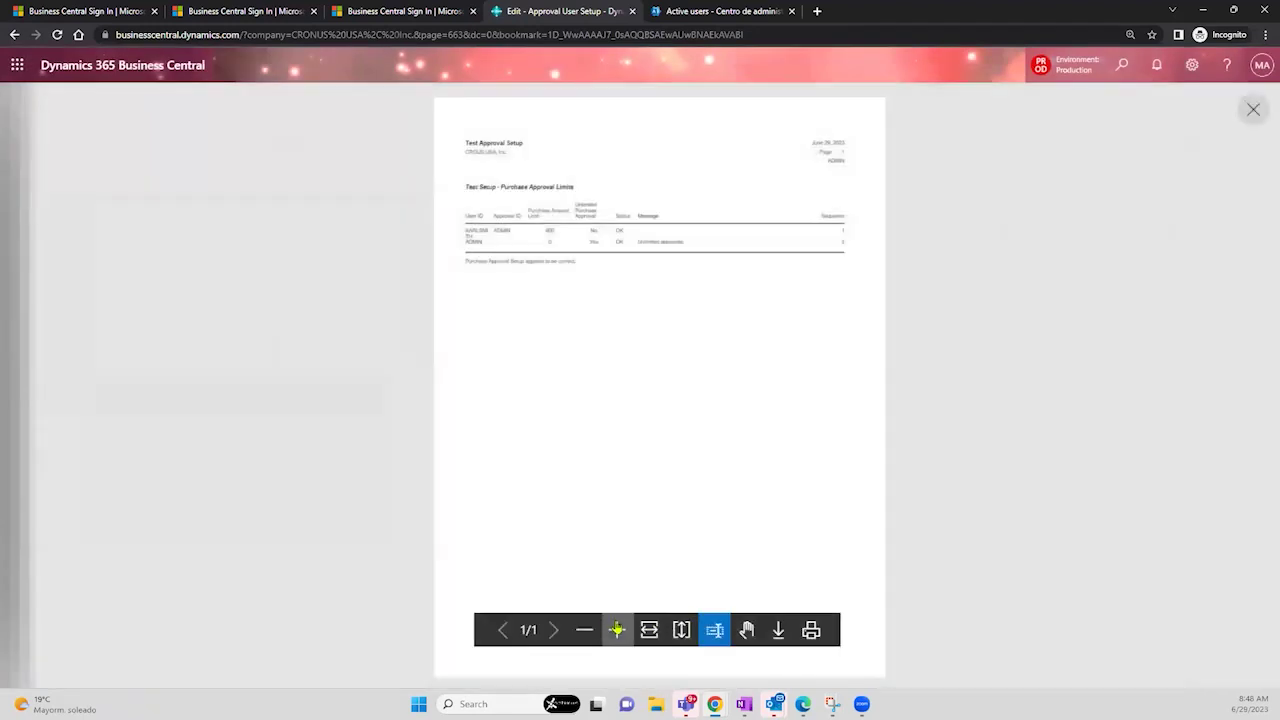
click(617, 628)
click(617, 628)
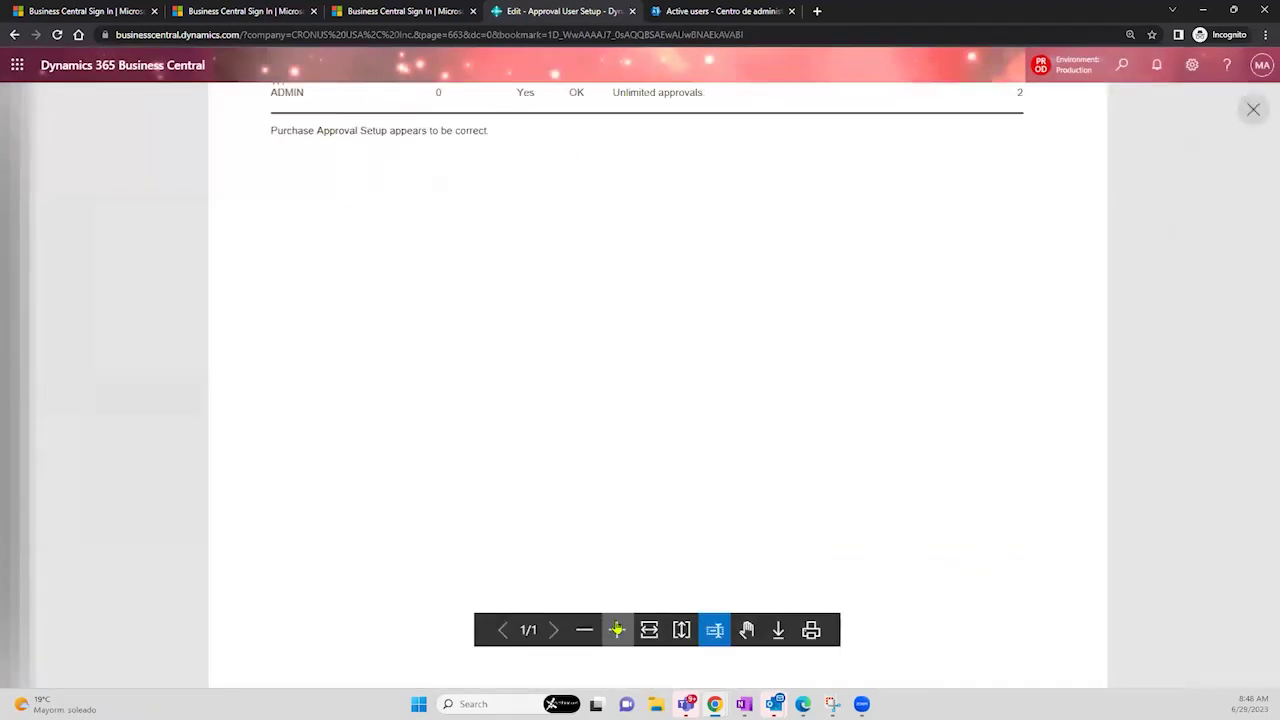
click(746, 629)
drag(715, 248, 724, 549)
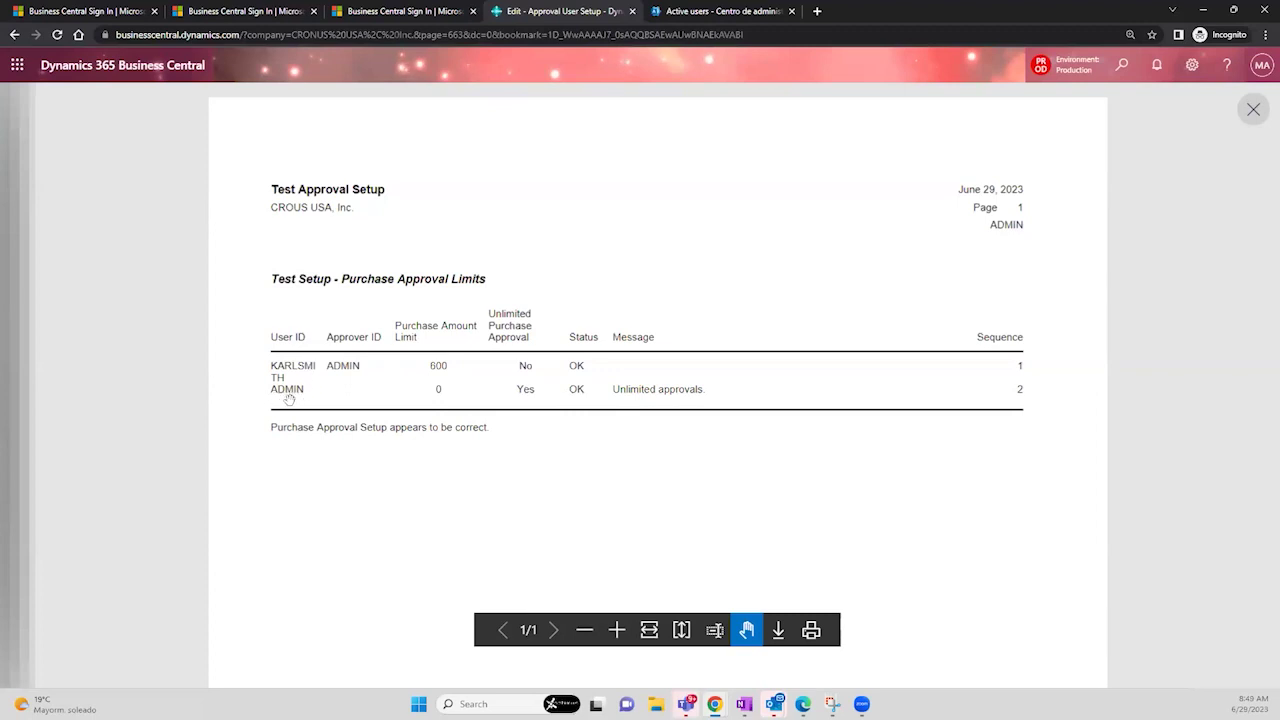
click(1252, 111)
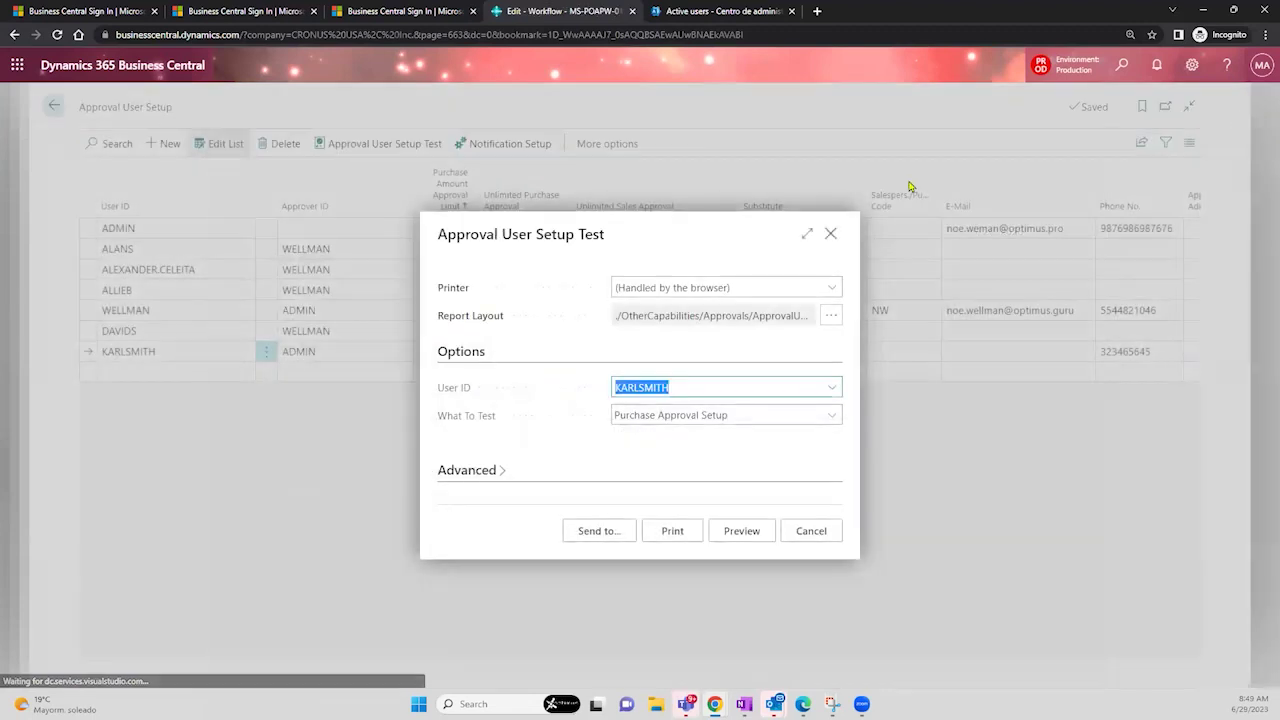
click(830, 236)
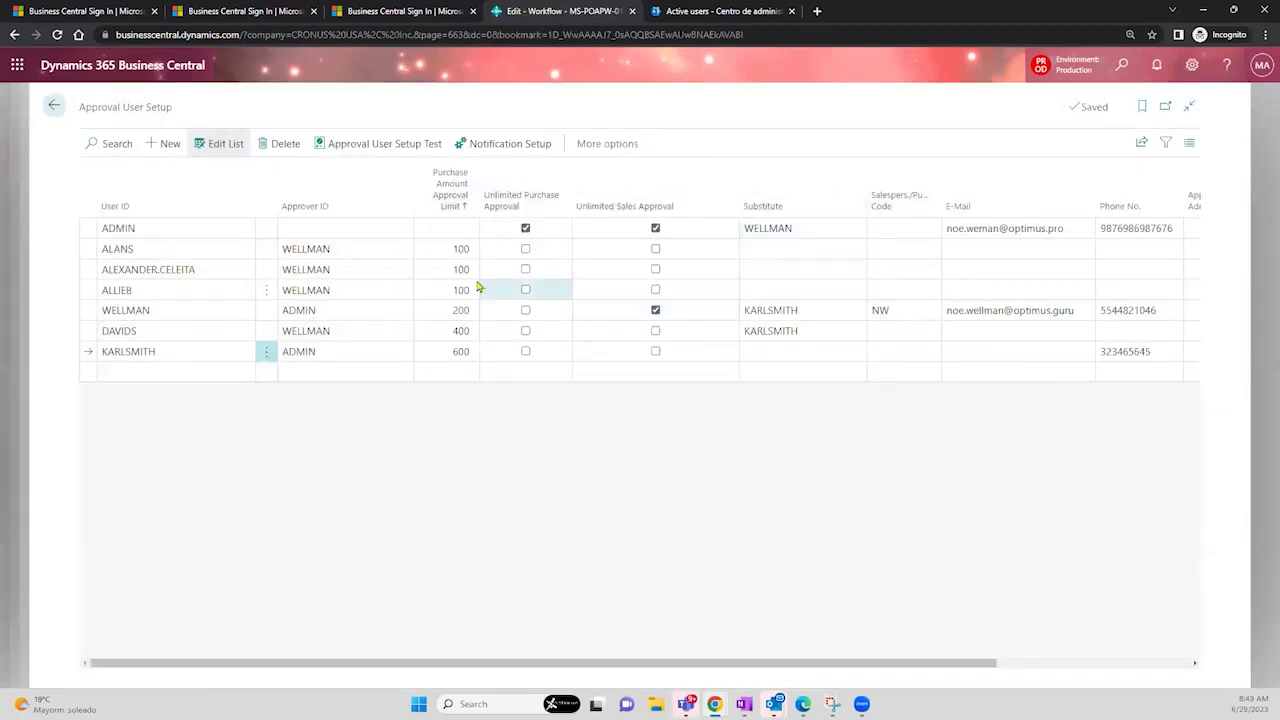
click(148, 351)
click(436, 352)
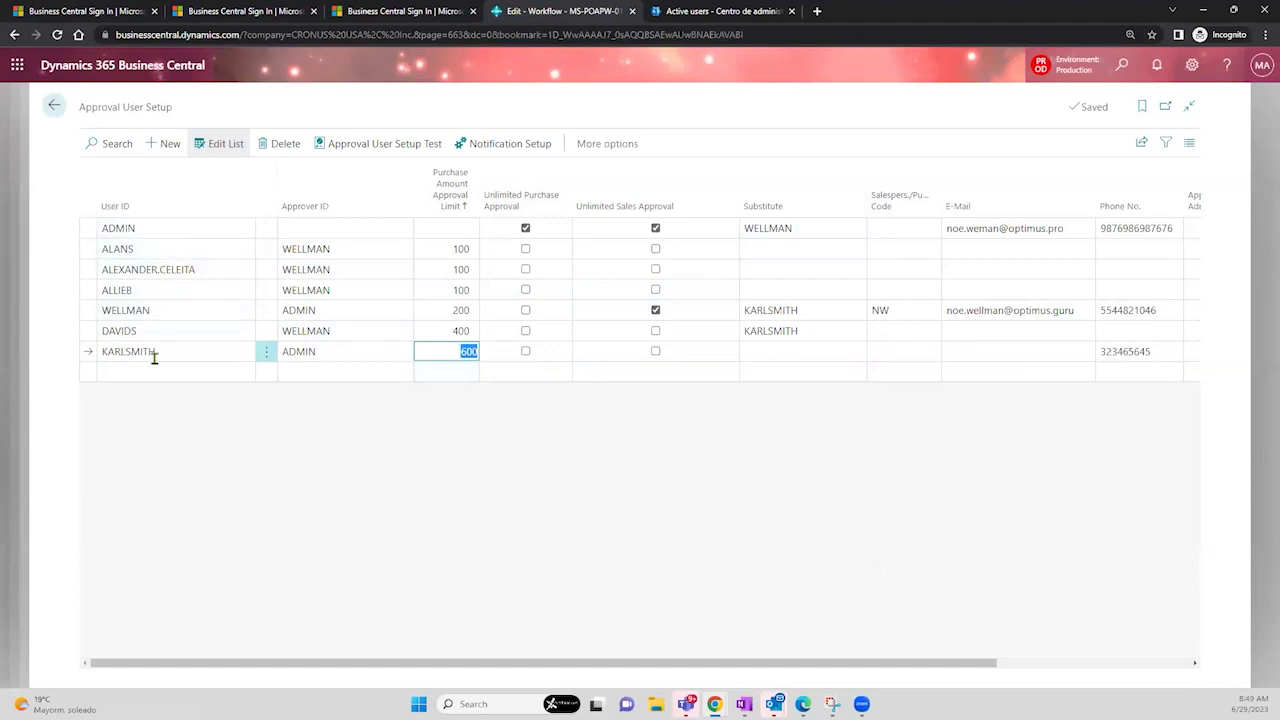
click(175, 252)
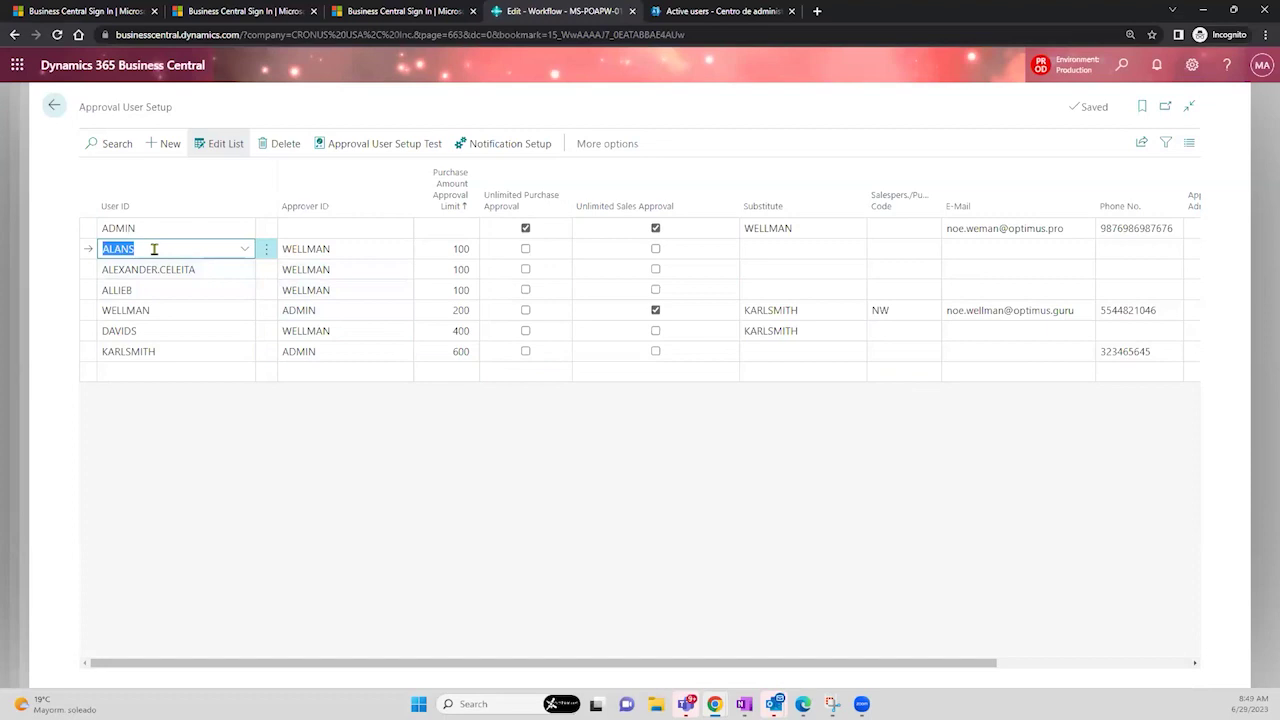
click(177, 311)
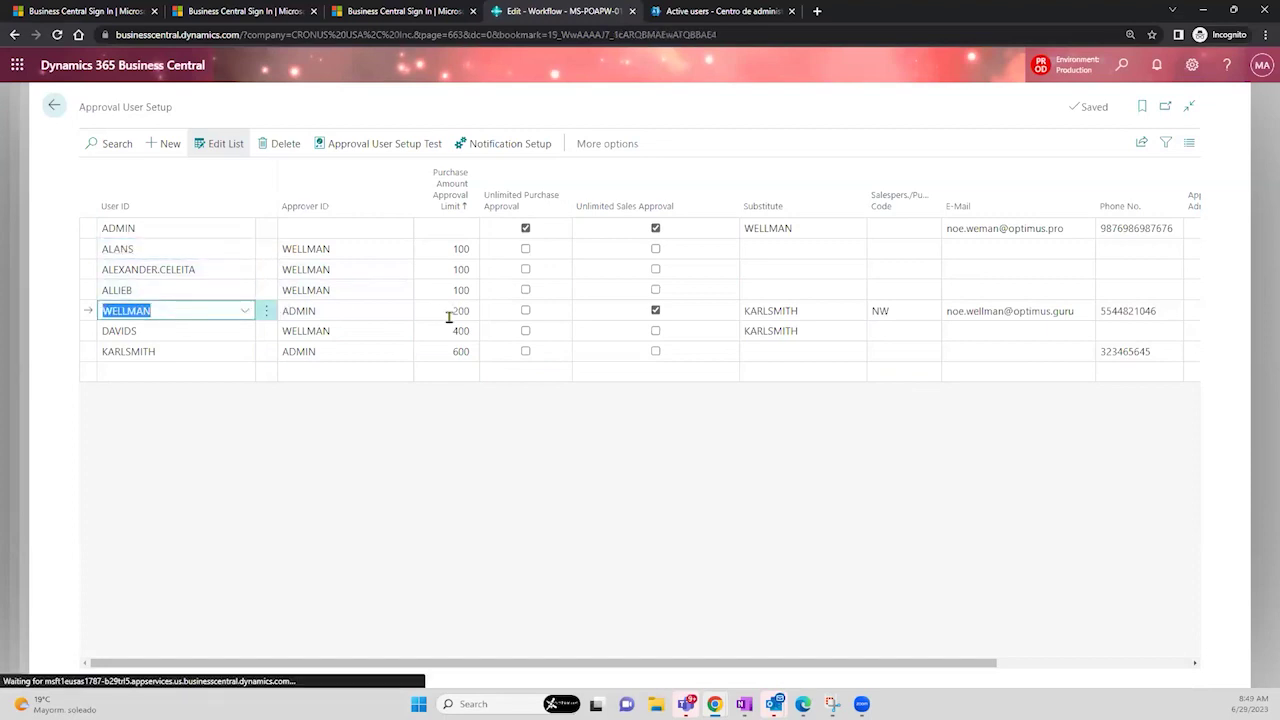
click(179, 333)
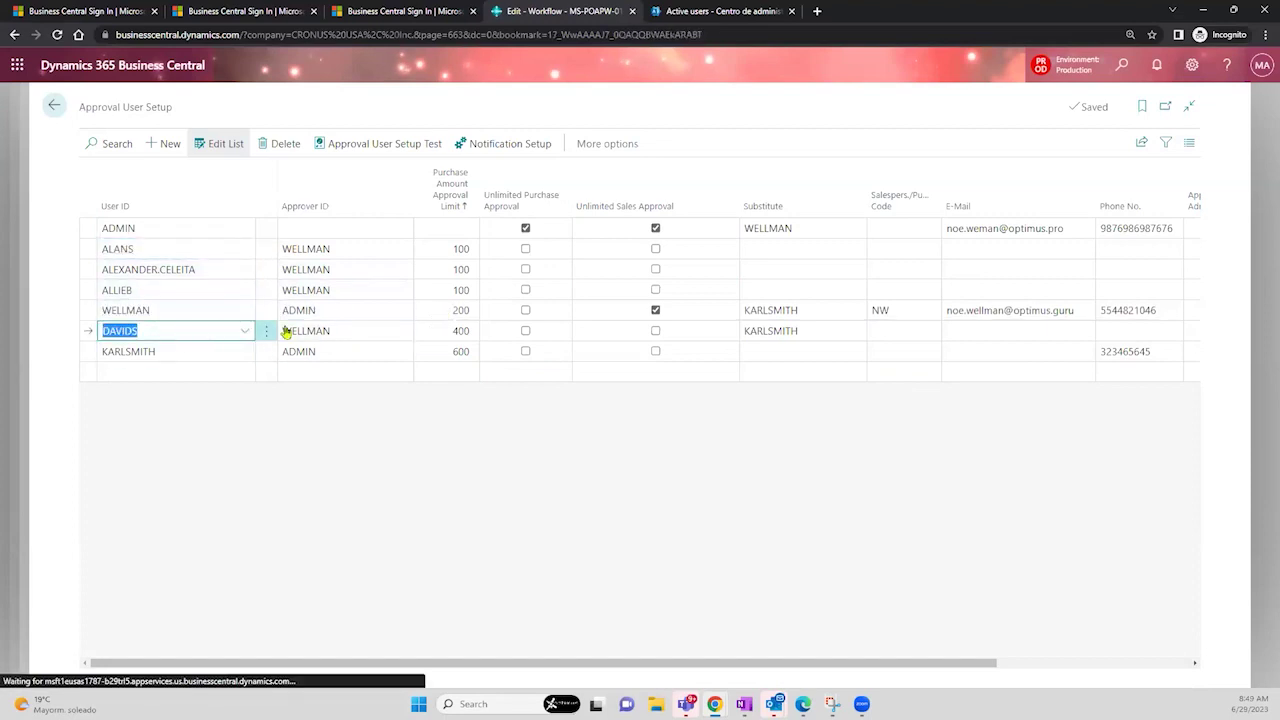
click(438, 337)
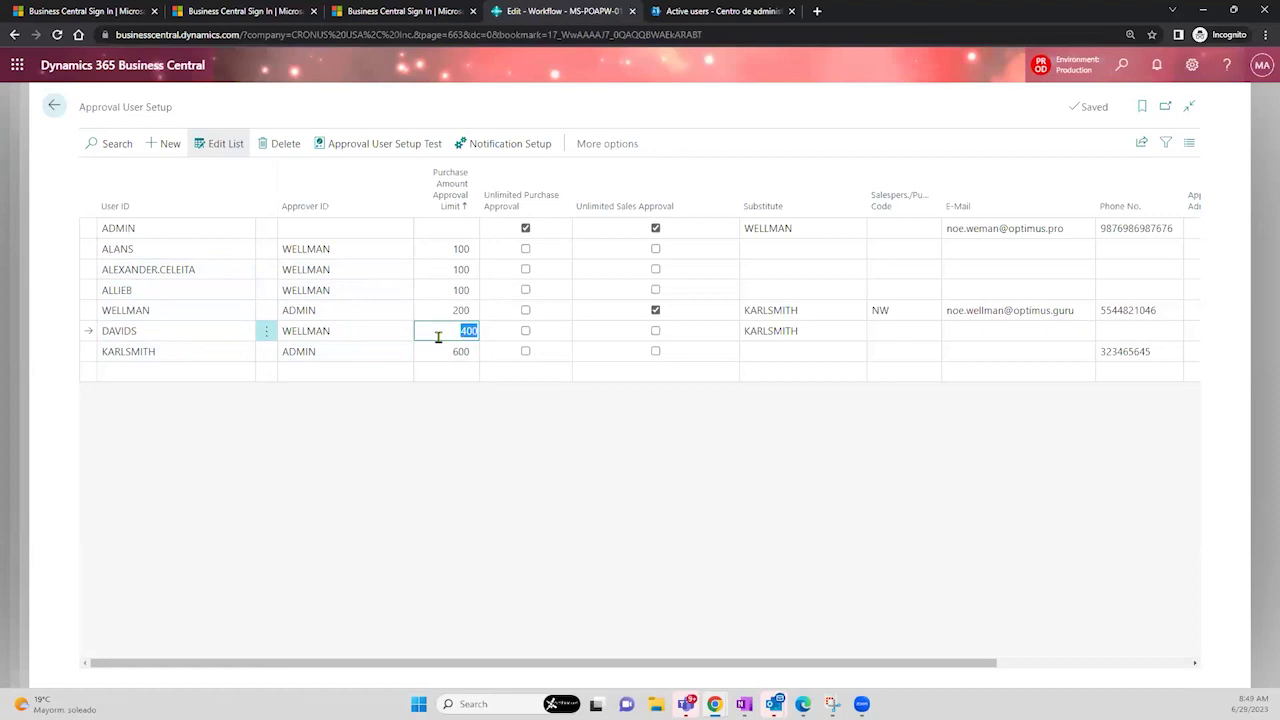
click(192, 351)
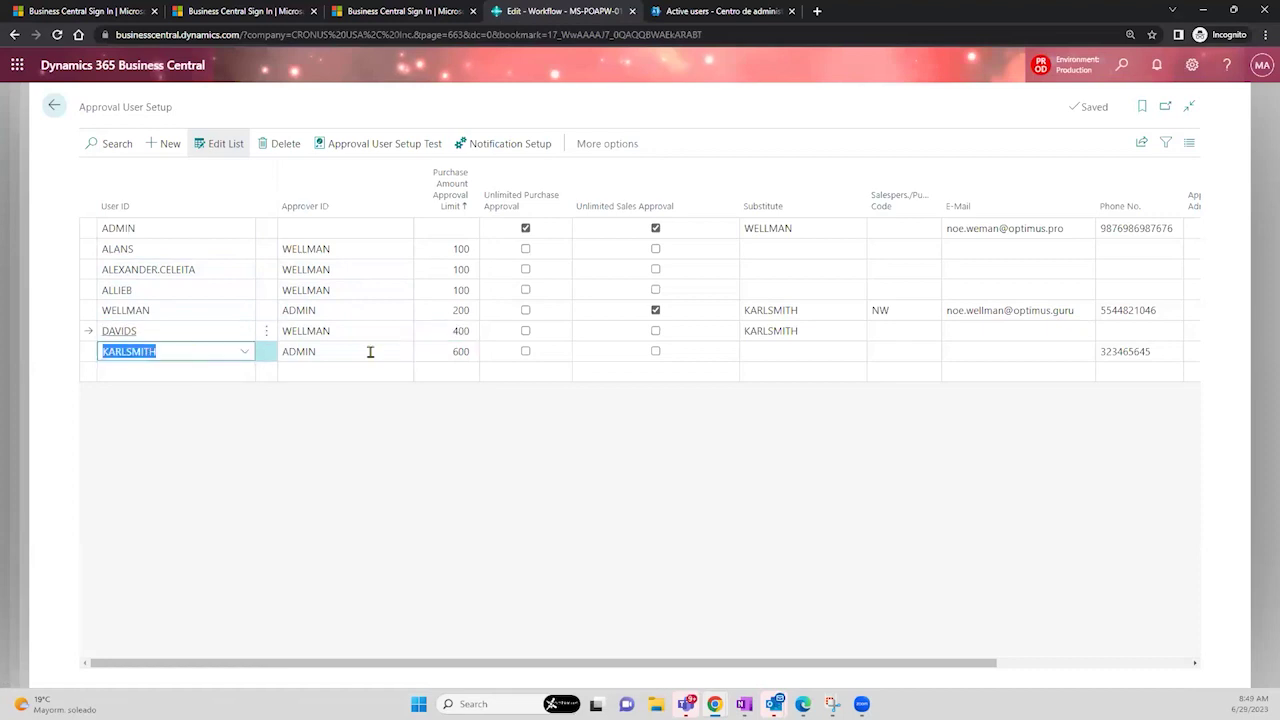
click(440, 356)
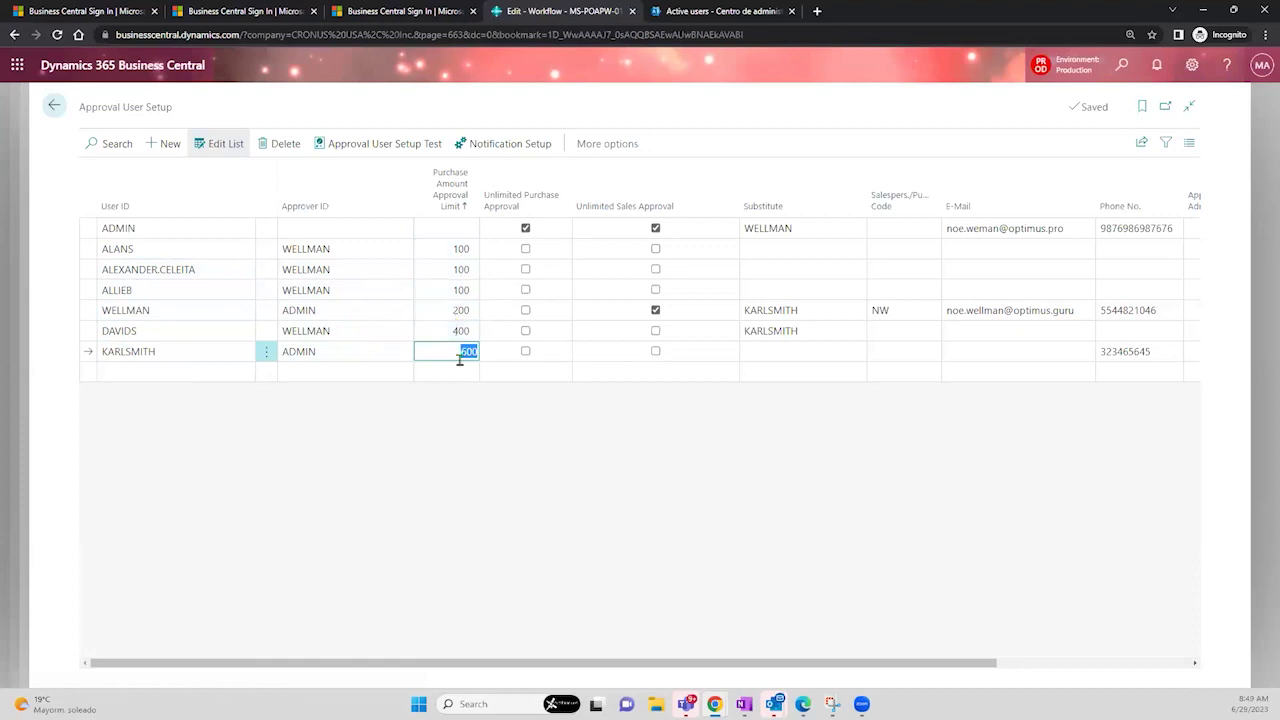
click(55, 106)
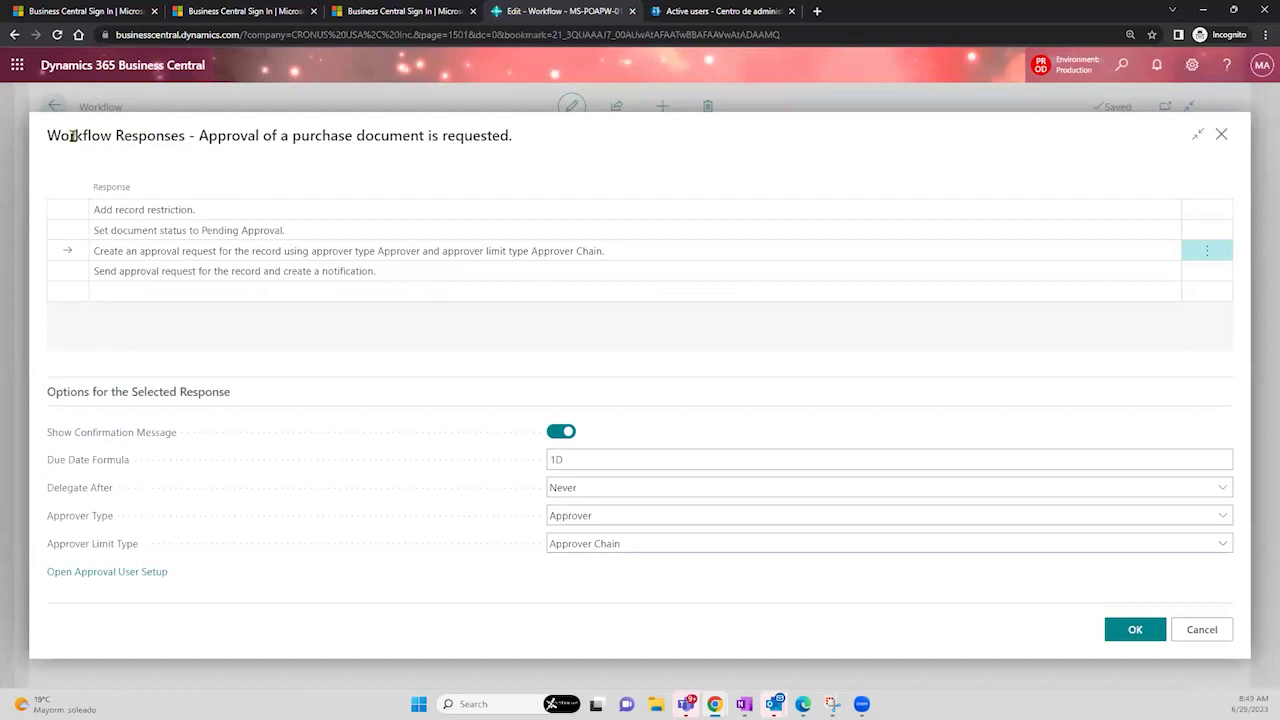
- Try changing the approver limit type to Direct Approver, then cancel the error-blocked responses dialog
drag(60, 136, 529, 157)
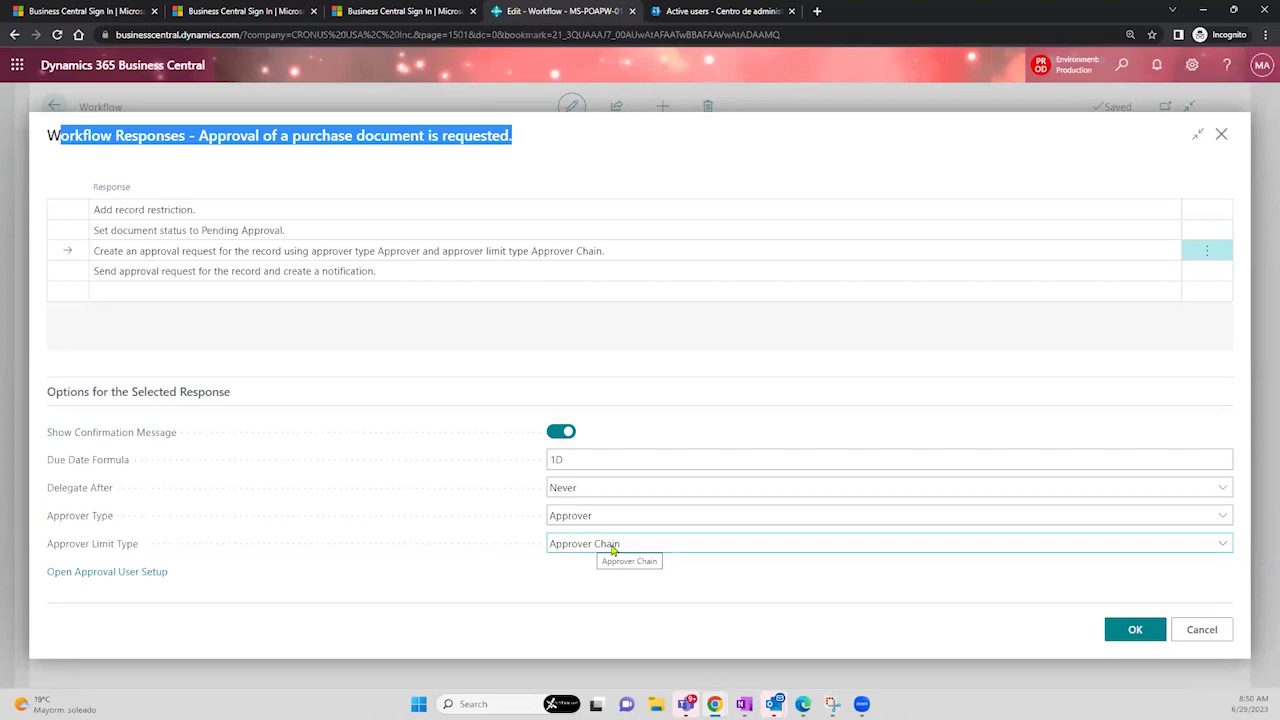
click(613, 548)
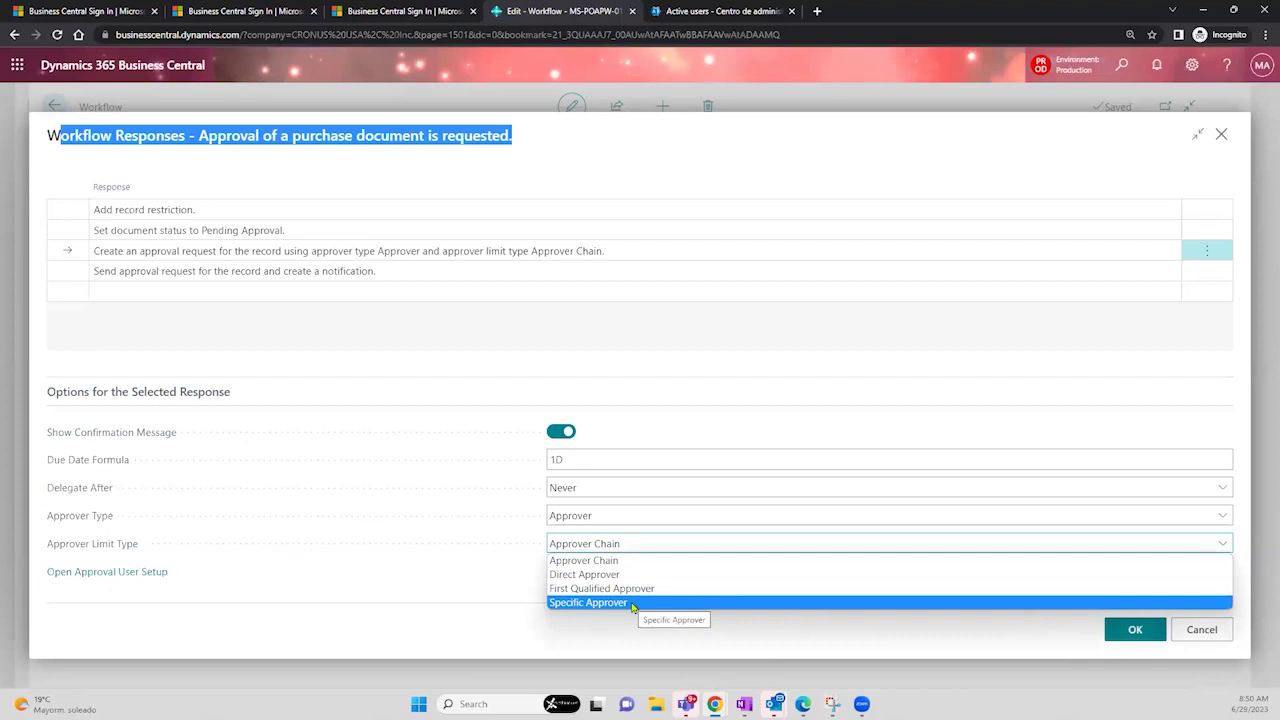
click(630, 577)
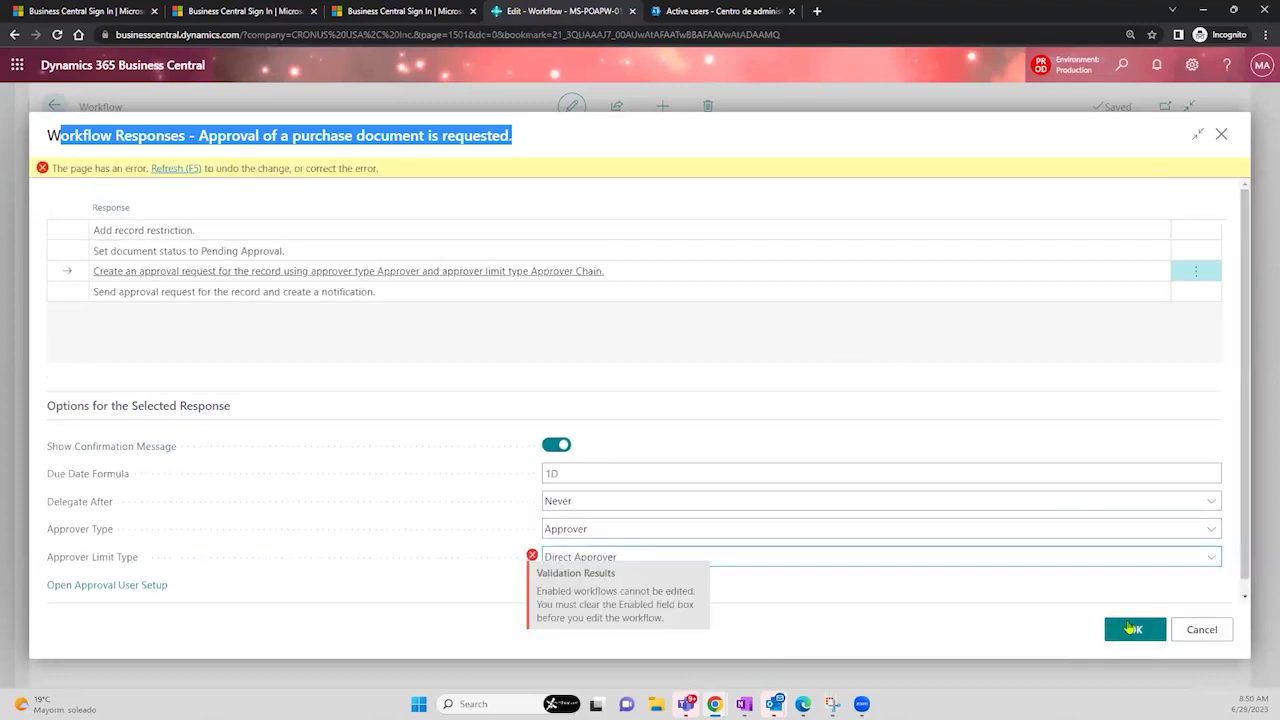
click(1199, 632)
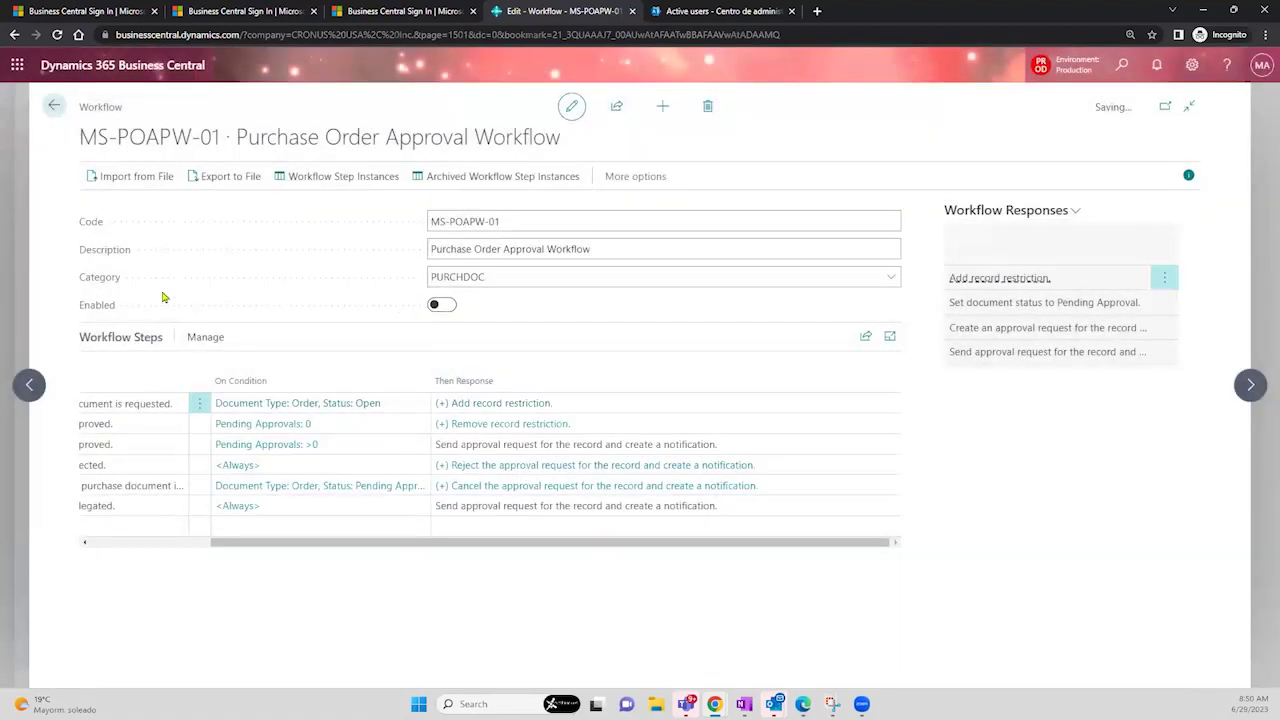
- Open the Workflow Responses for the purchase approval request step via its Add record restriction link
mouse_move(101, 313)
click(512, 404)
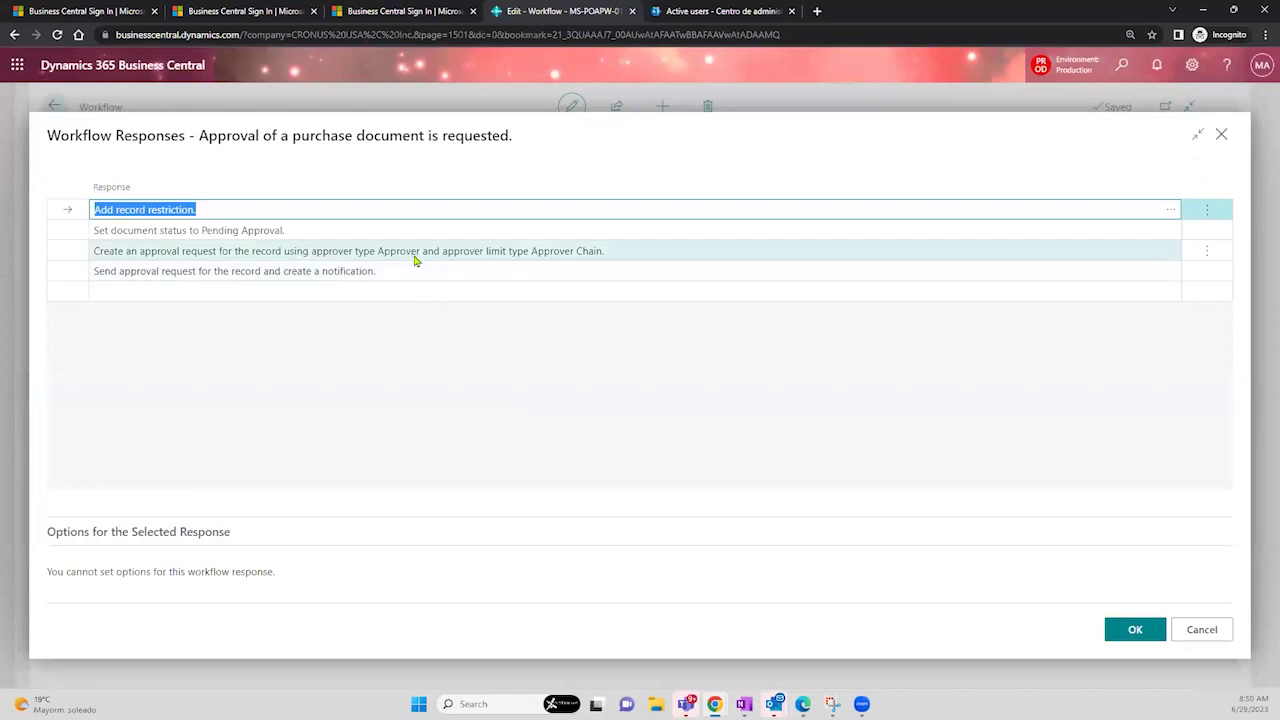
- Switch the approval request response's approver type to Workflow User Group and start a new group from the code lookup
click(414, 256)
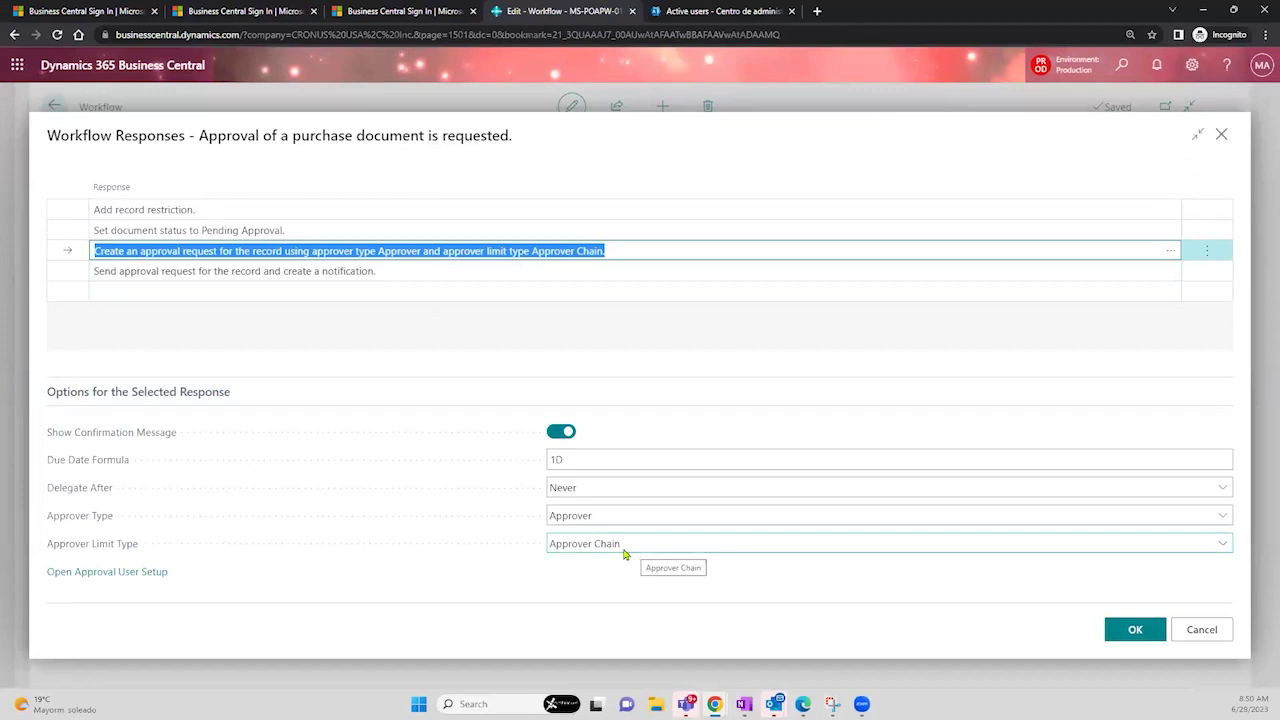
click(648, 517)
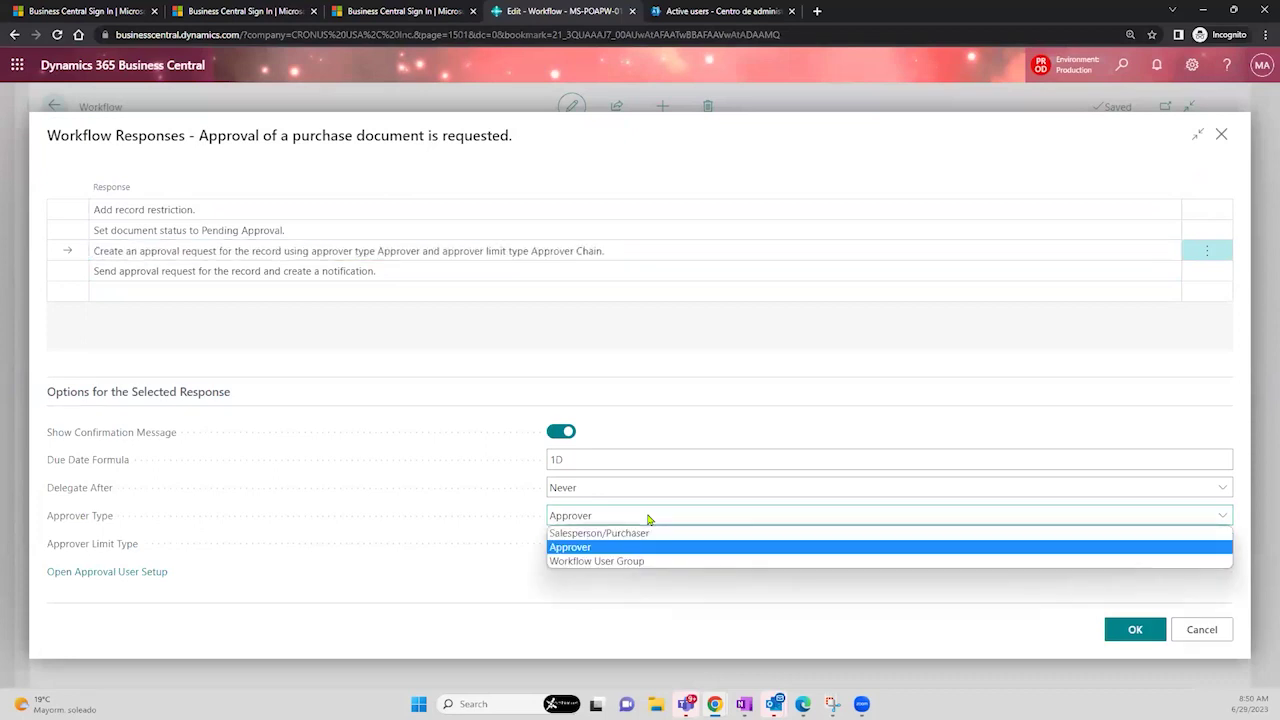
click(610, 562)
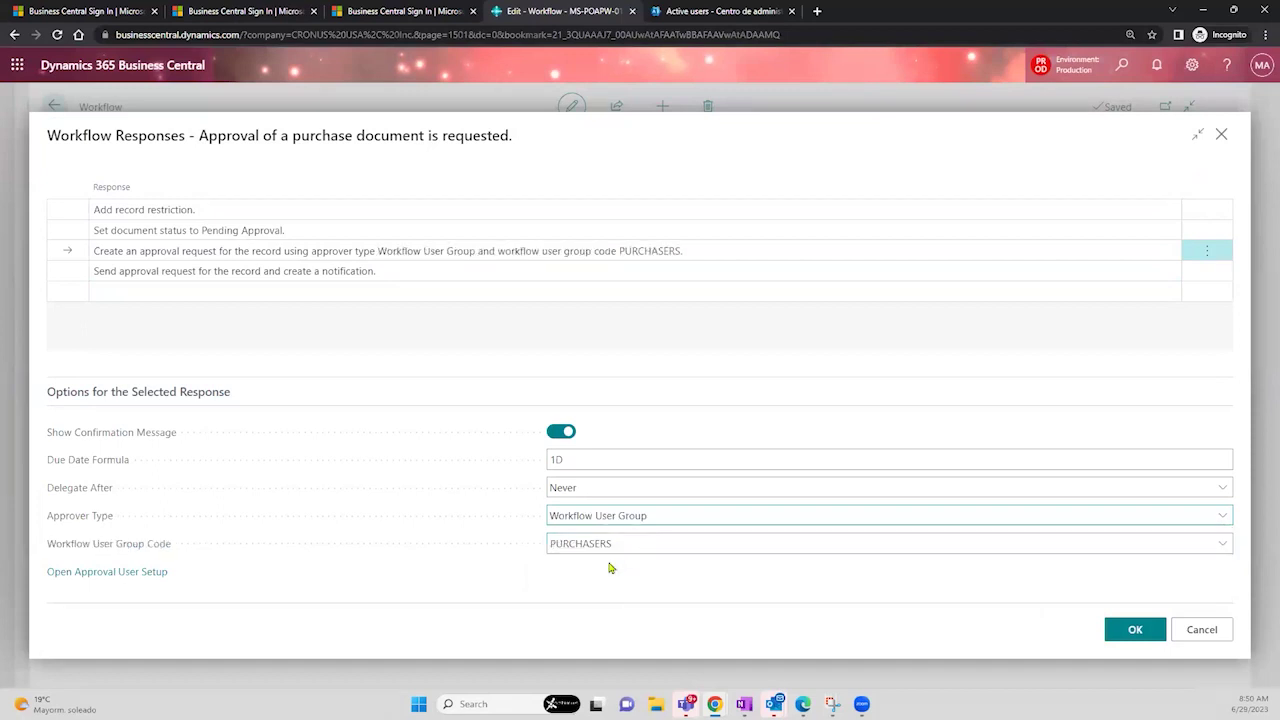
click(731, 541)
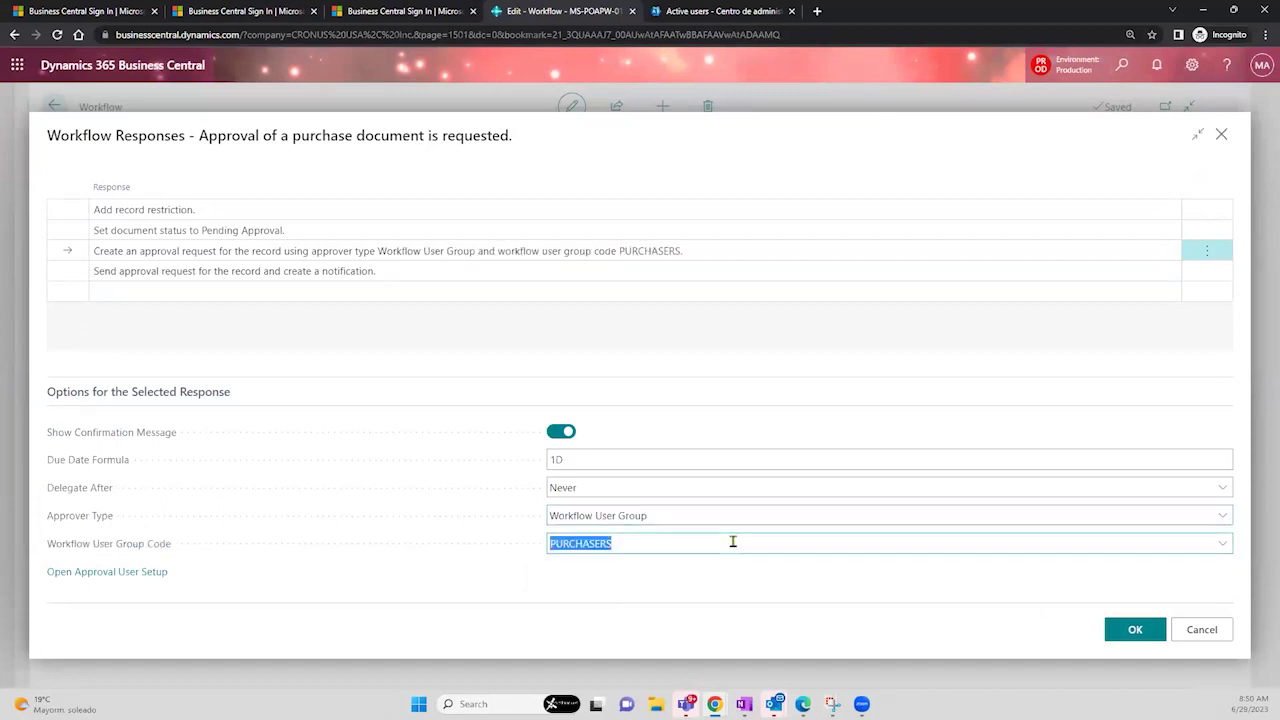
click(1226, 550)
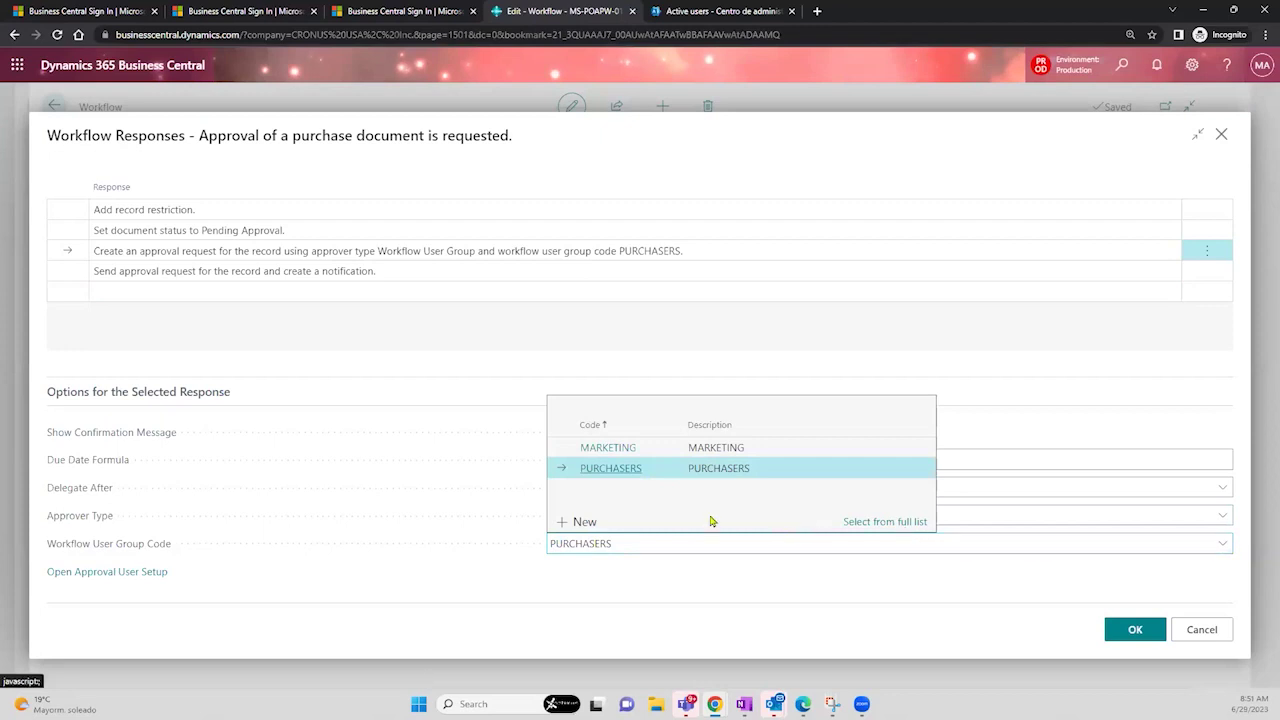
click(578, 522)
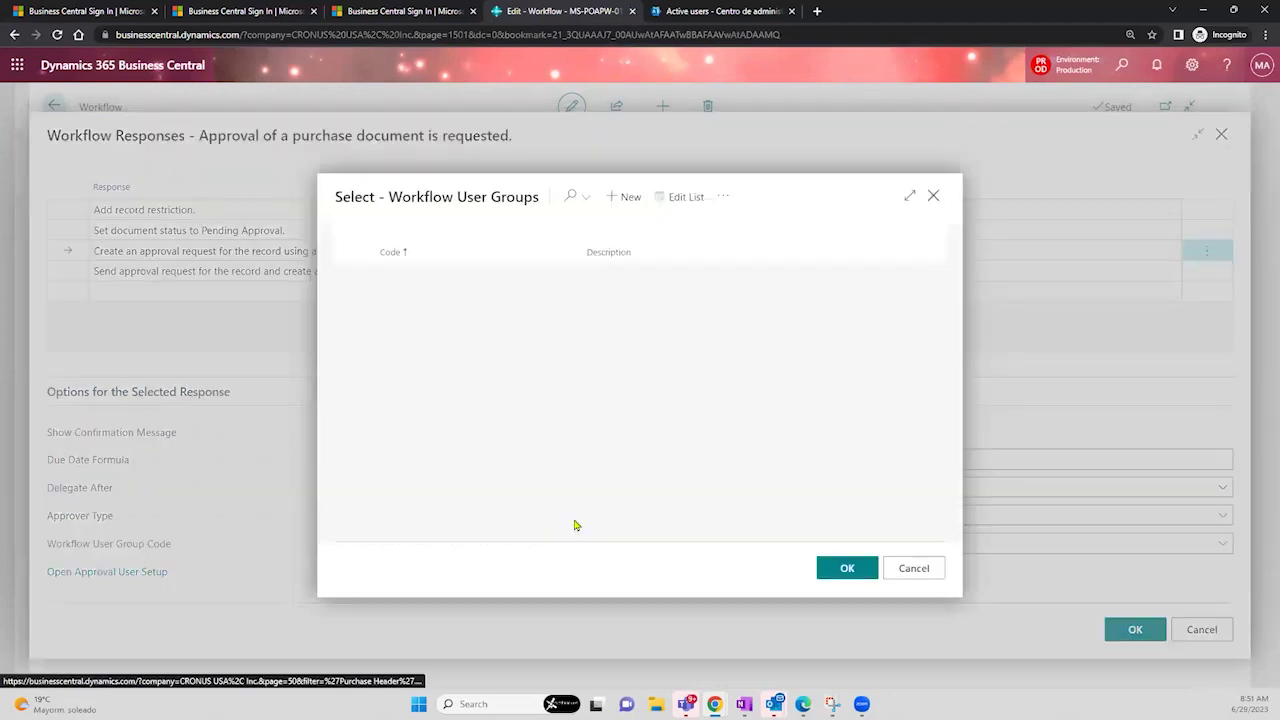
- Create workflow user group DEMO with description DEMO and open it for editing
text(DEMO)
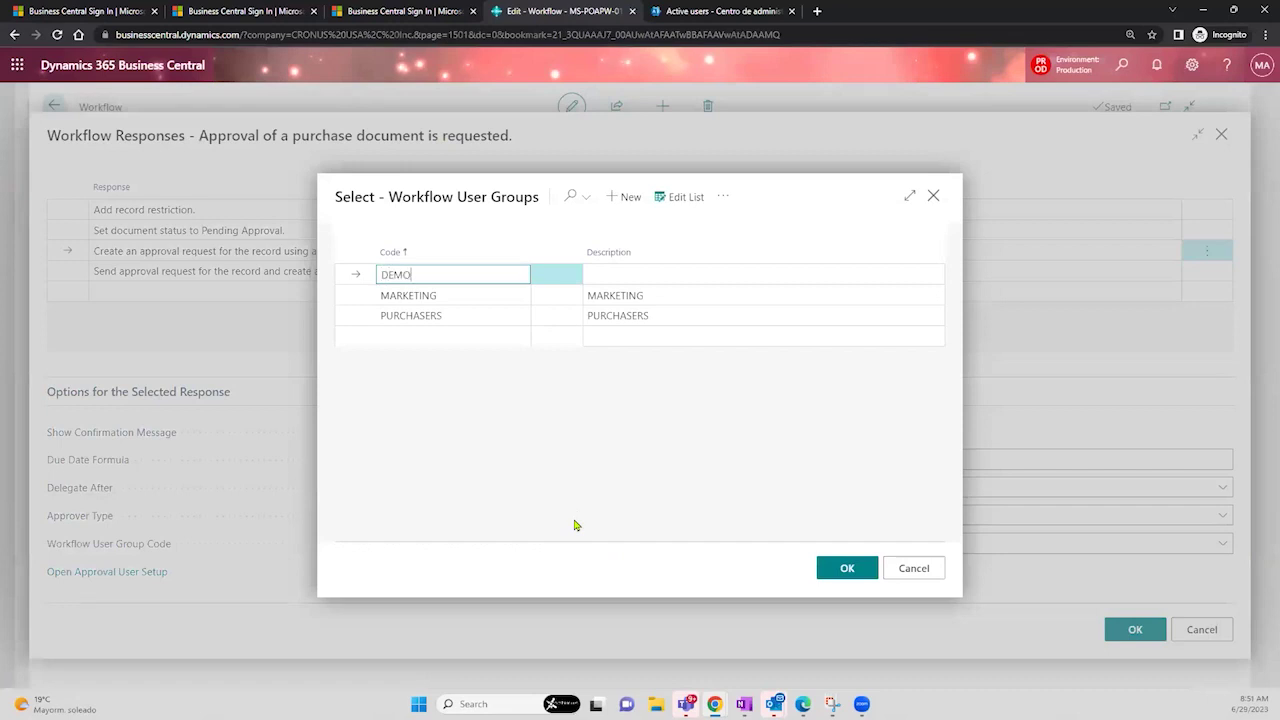
key(Tab)
text(DEMO)
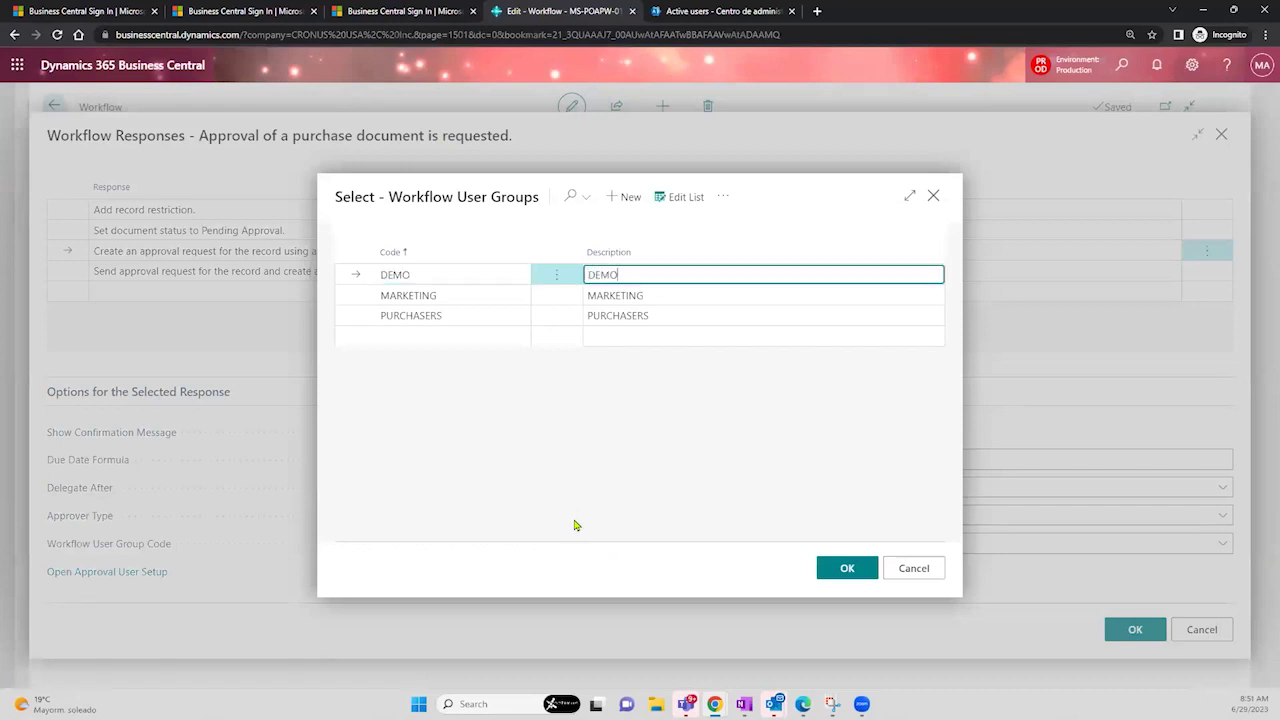
key(Return)
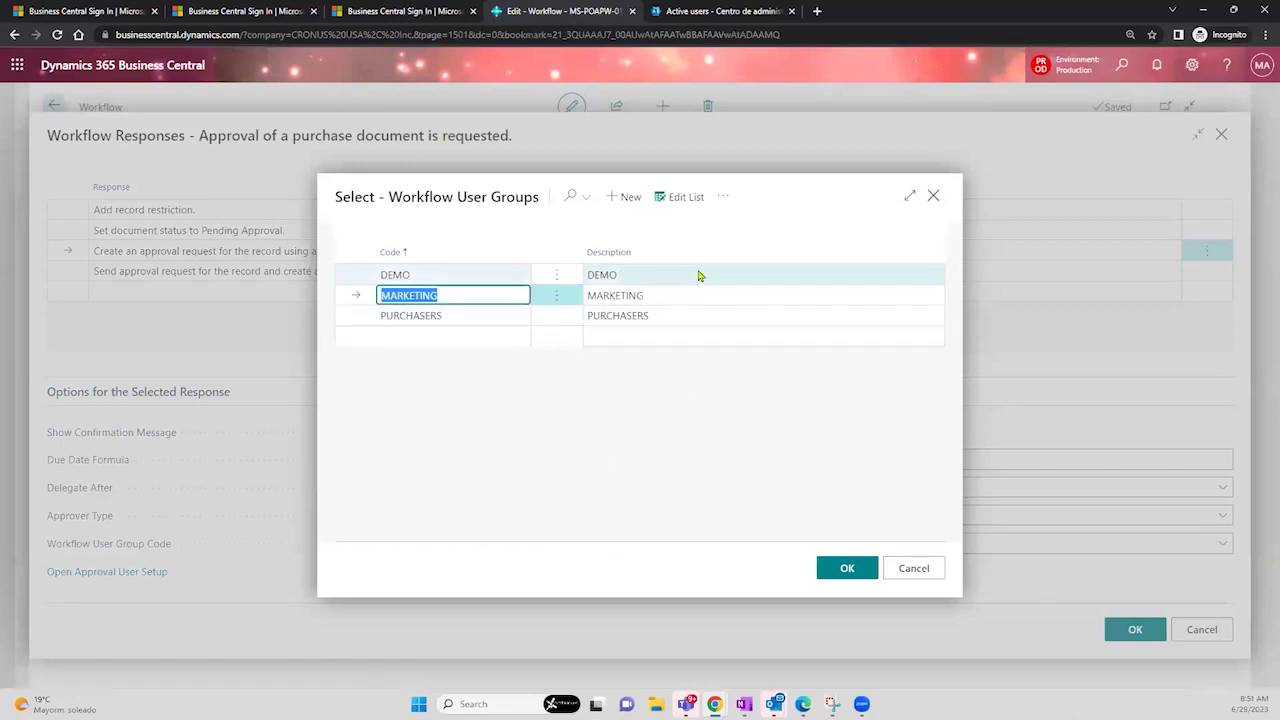
click(702, 277)
click(723, 197)
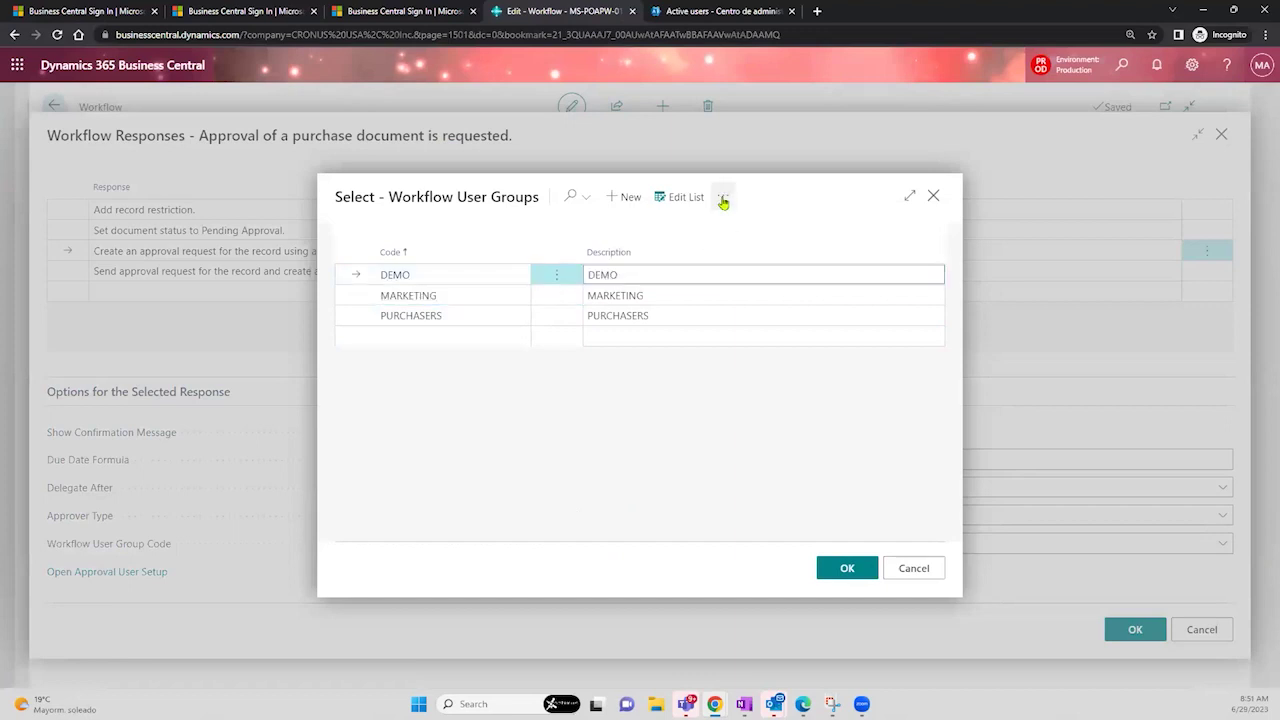
click(529, 420)
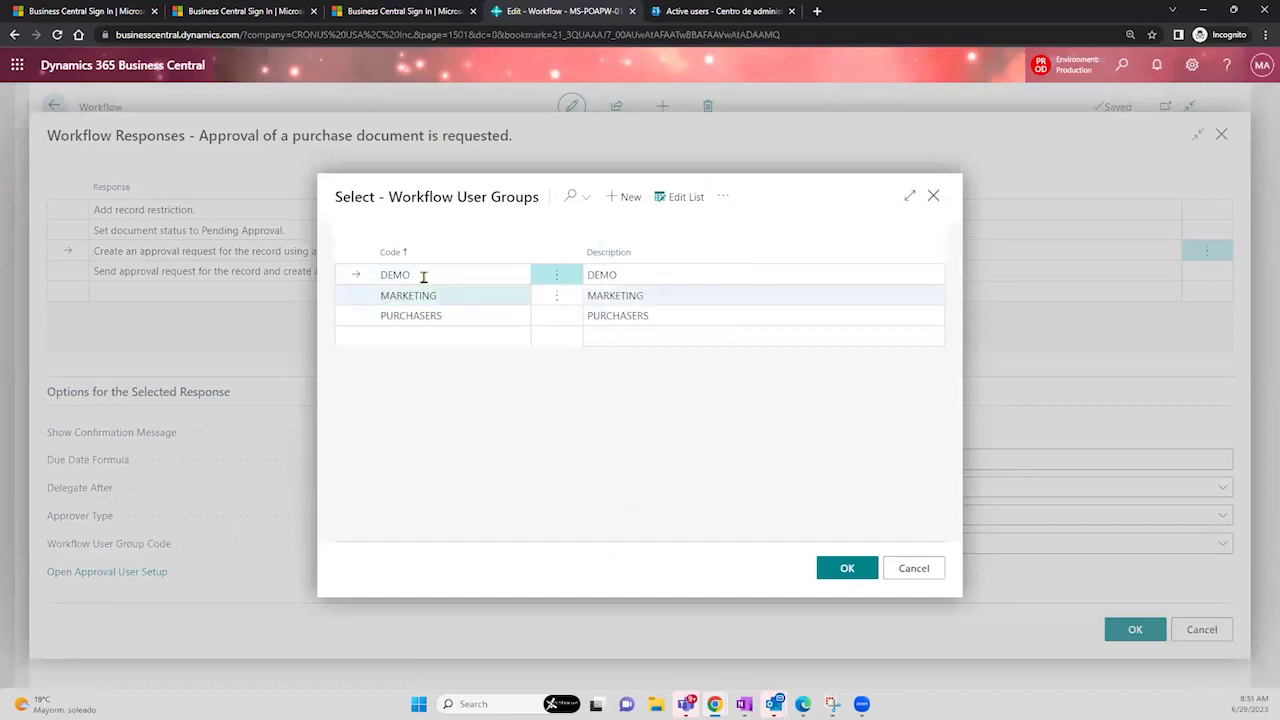
click(723, 197)
click(677, 251)
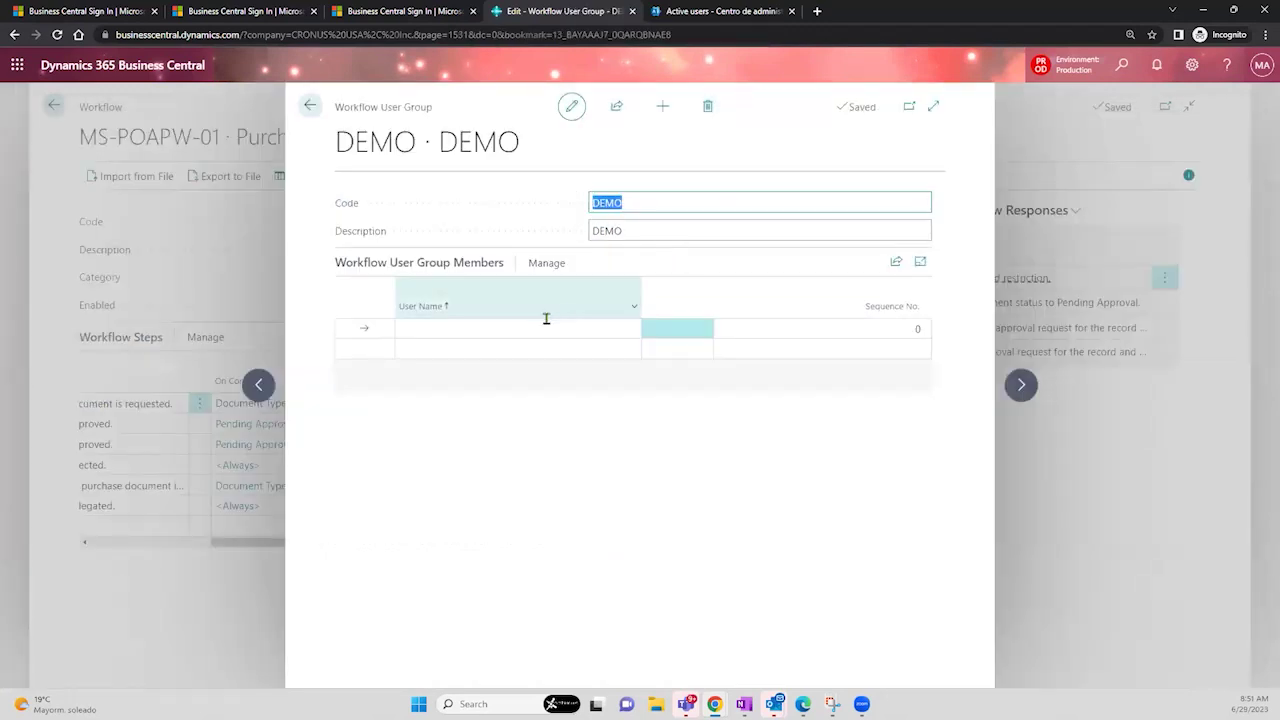
- Add three users as DEMO group members at sequence 1, 2 and 3
click(546, 322)
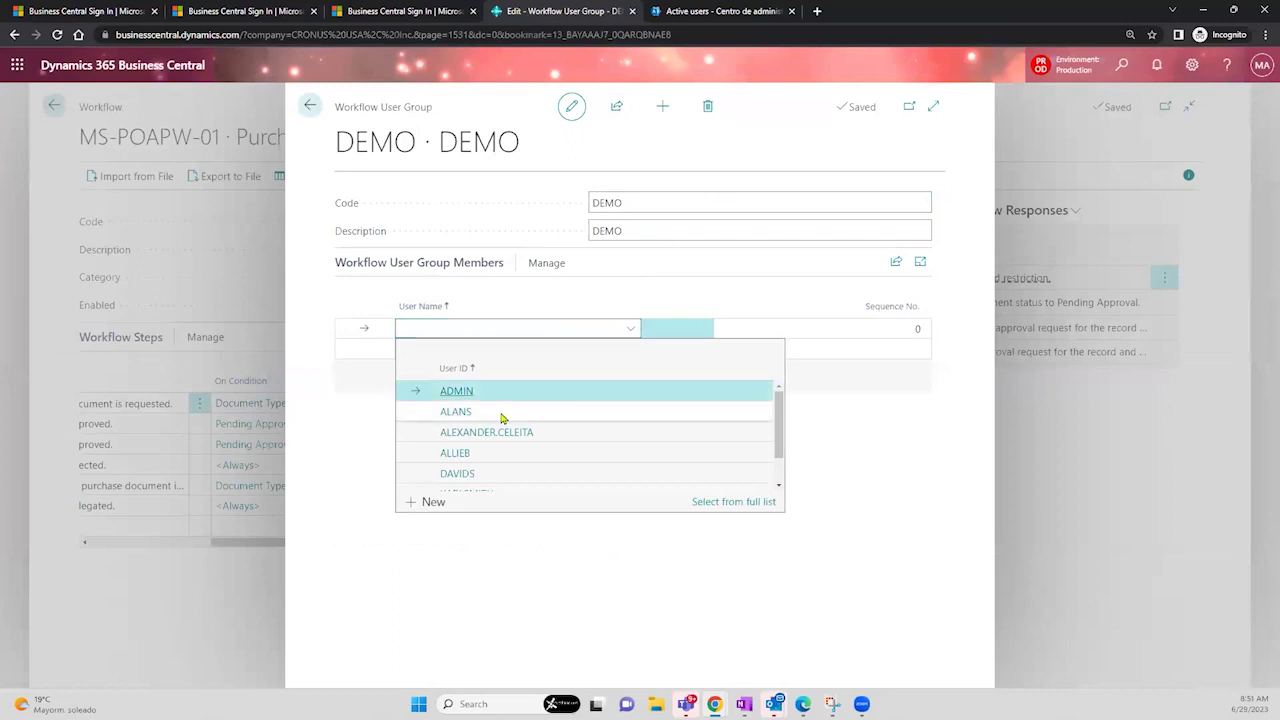
click(503, 415)
click(486, 346)
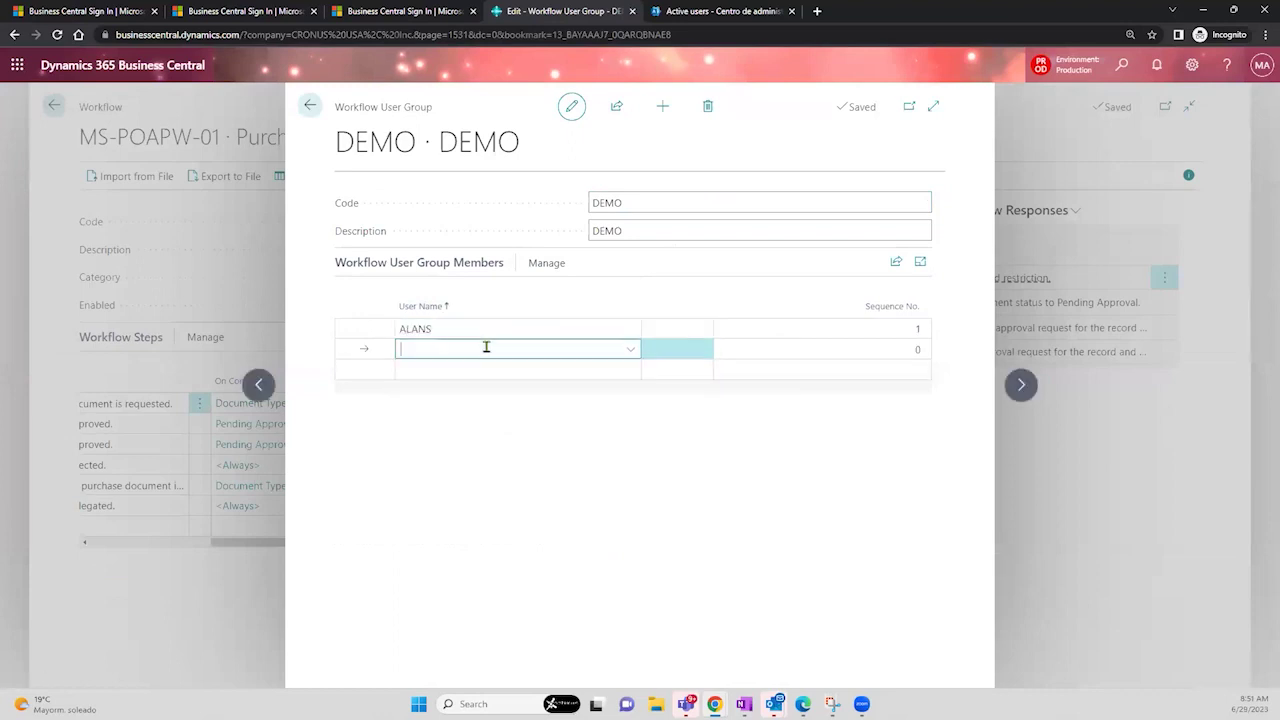
click(557, 455)
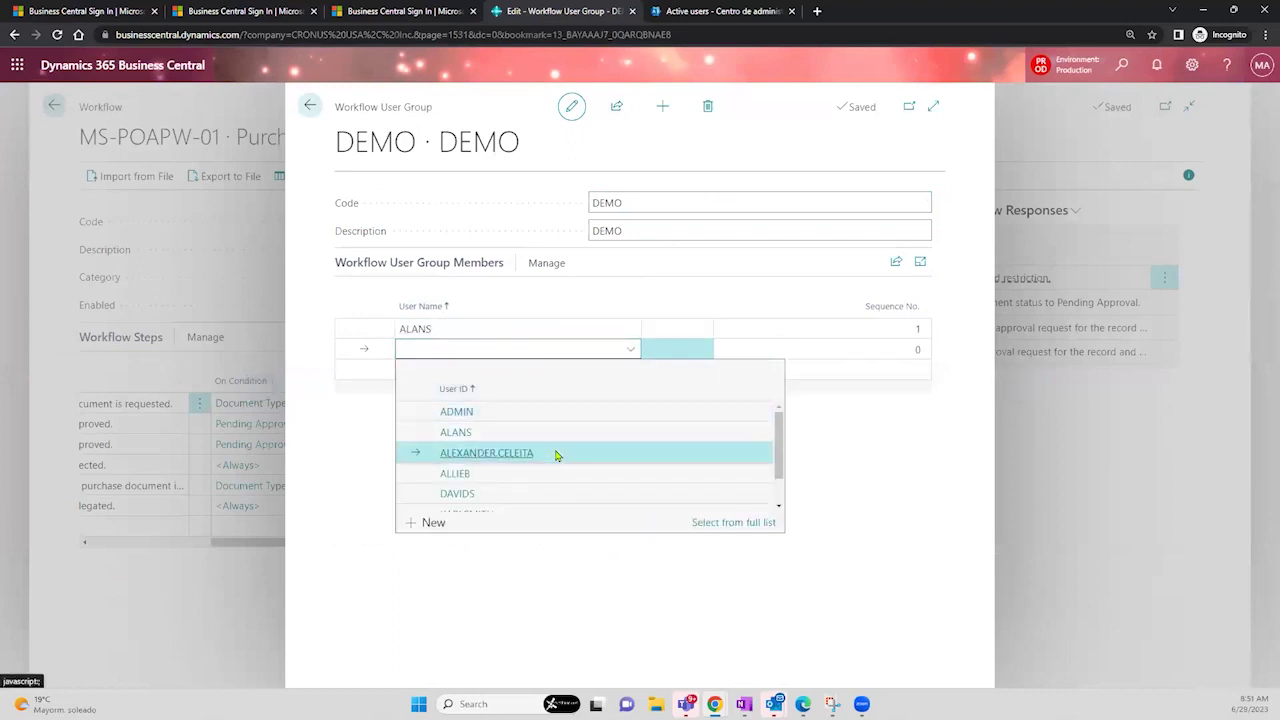
click(505, 369)
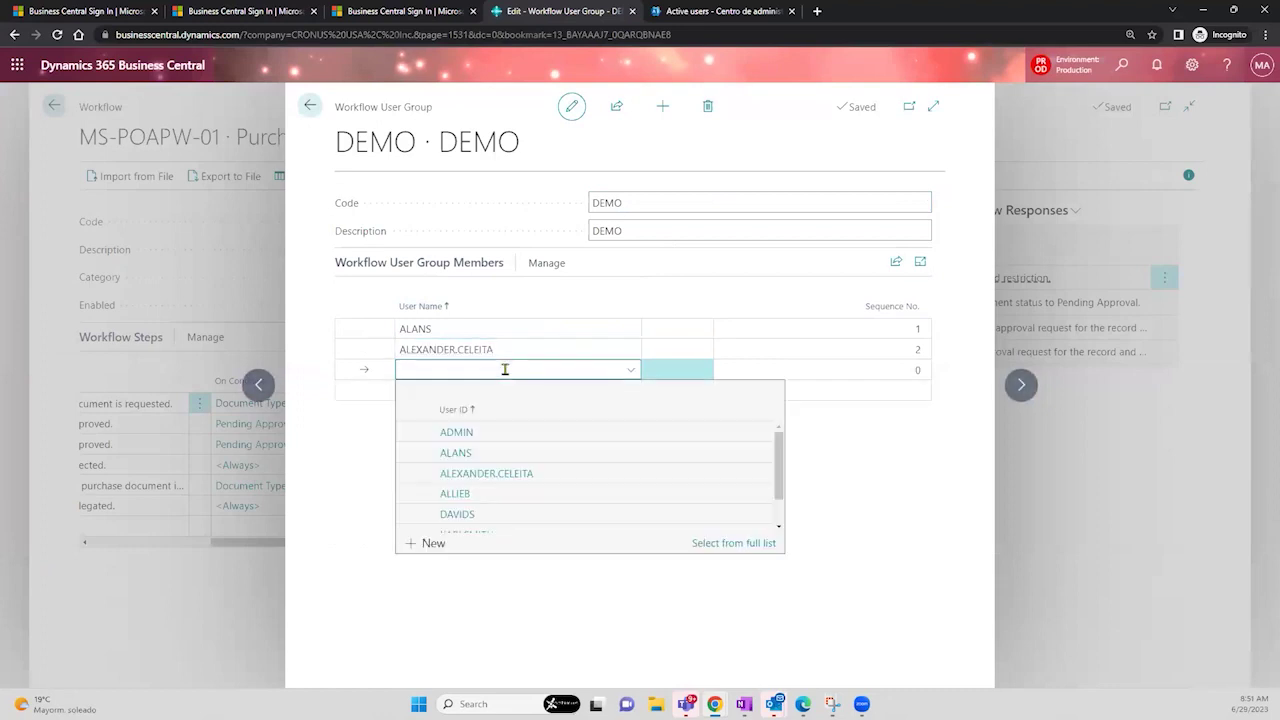
click(493, 514)
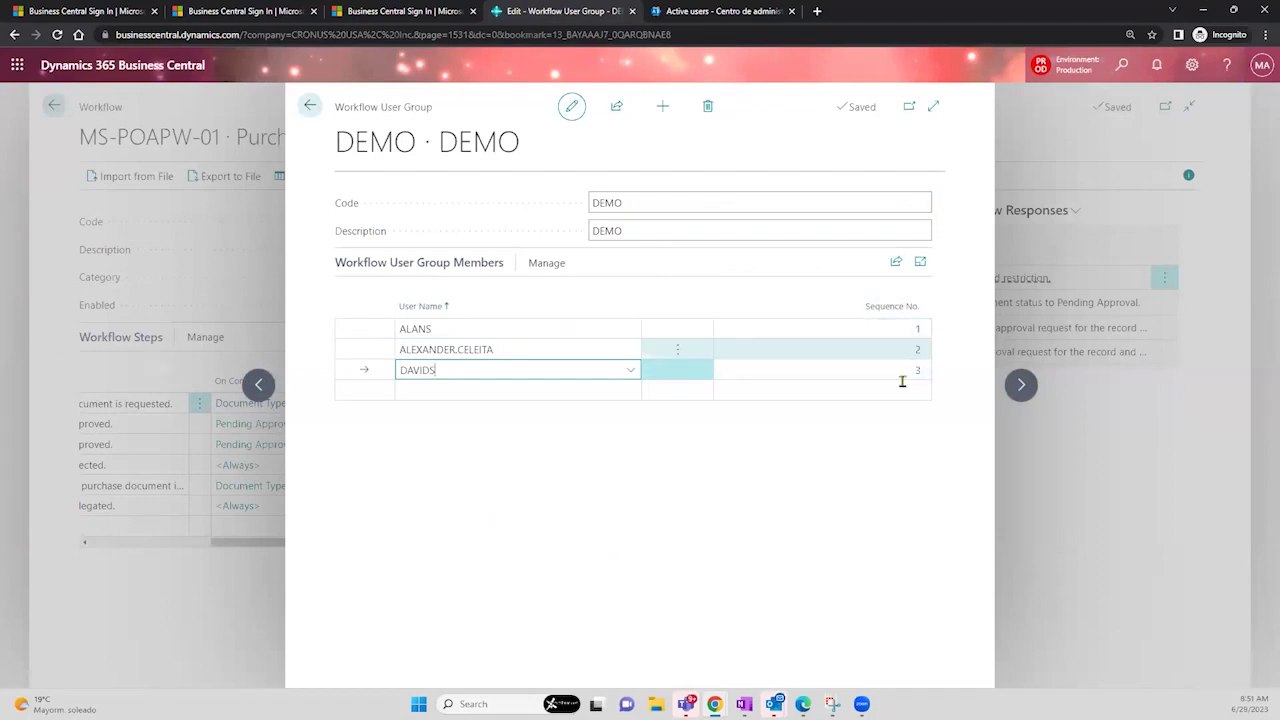
click(881, 426)
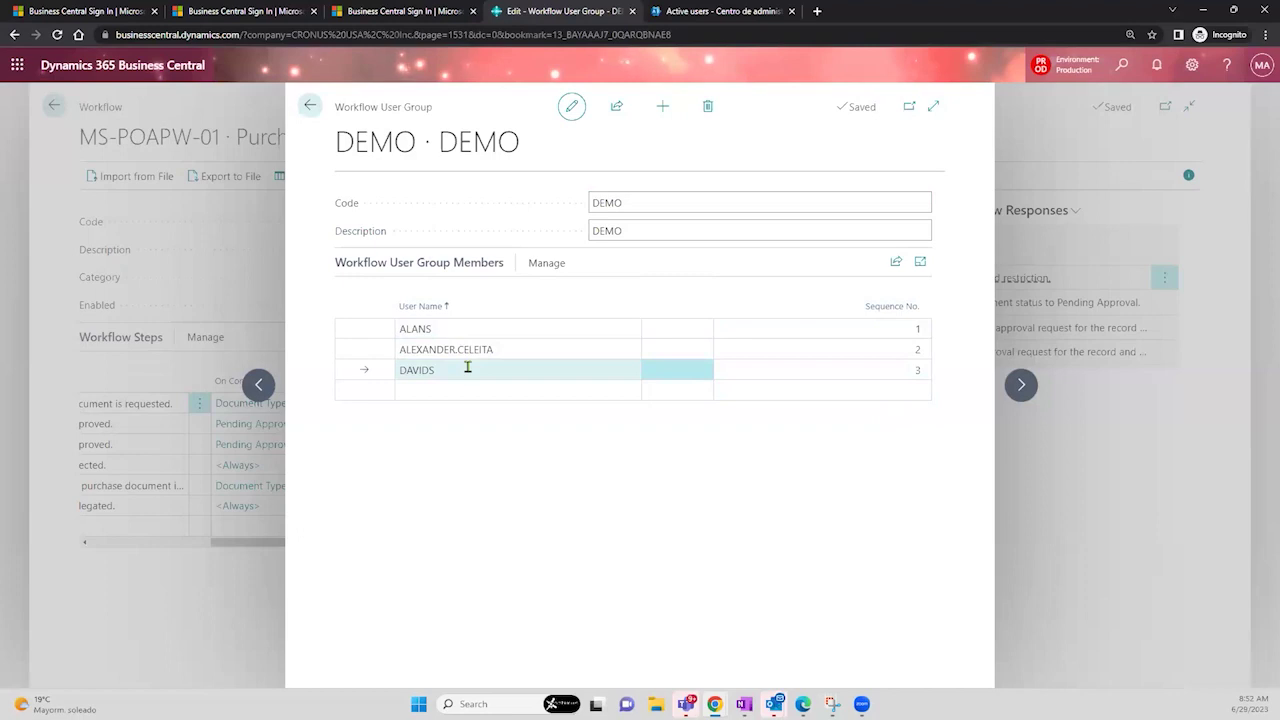
- Change the second and third DEMO members' sequence numbers to 1, then close the group card
click(873, 332)
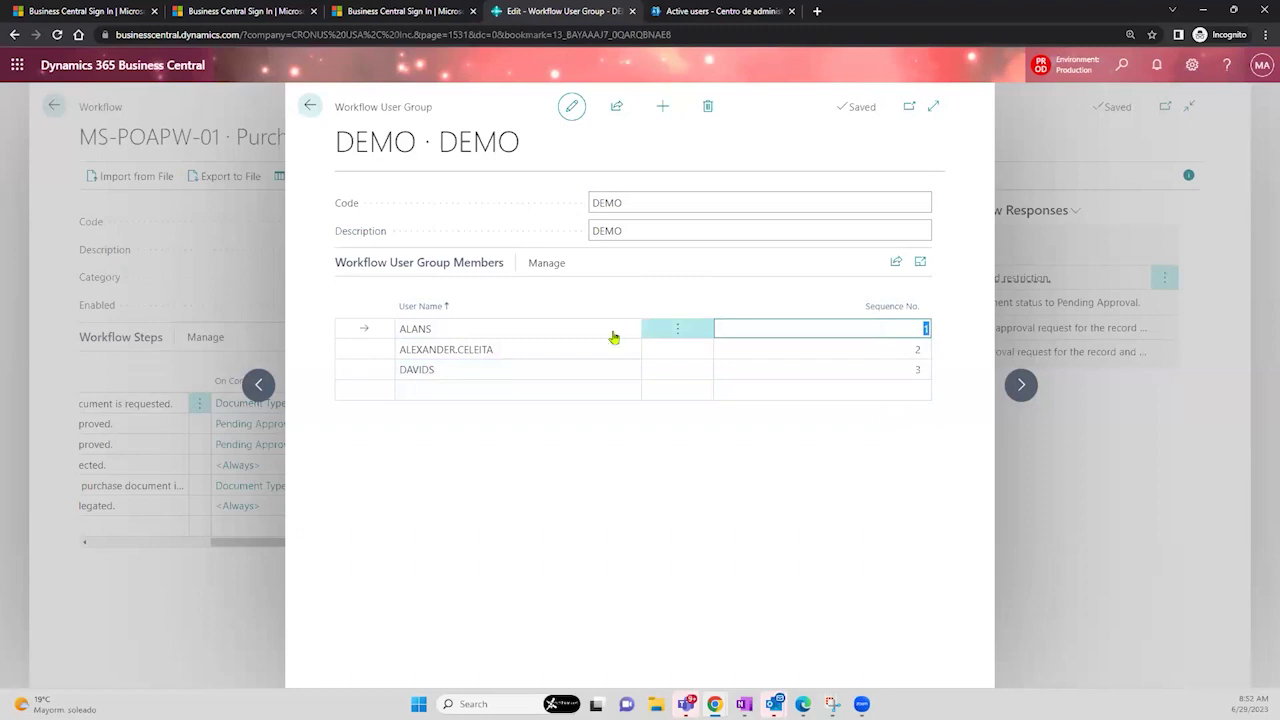
click(517, 334)
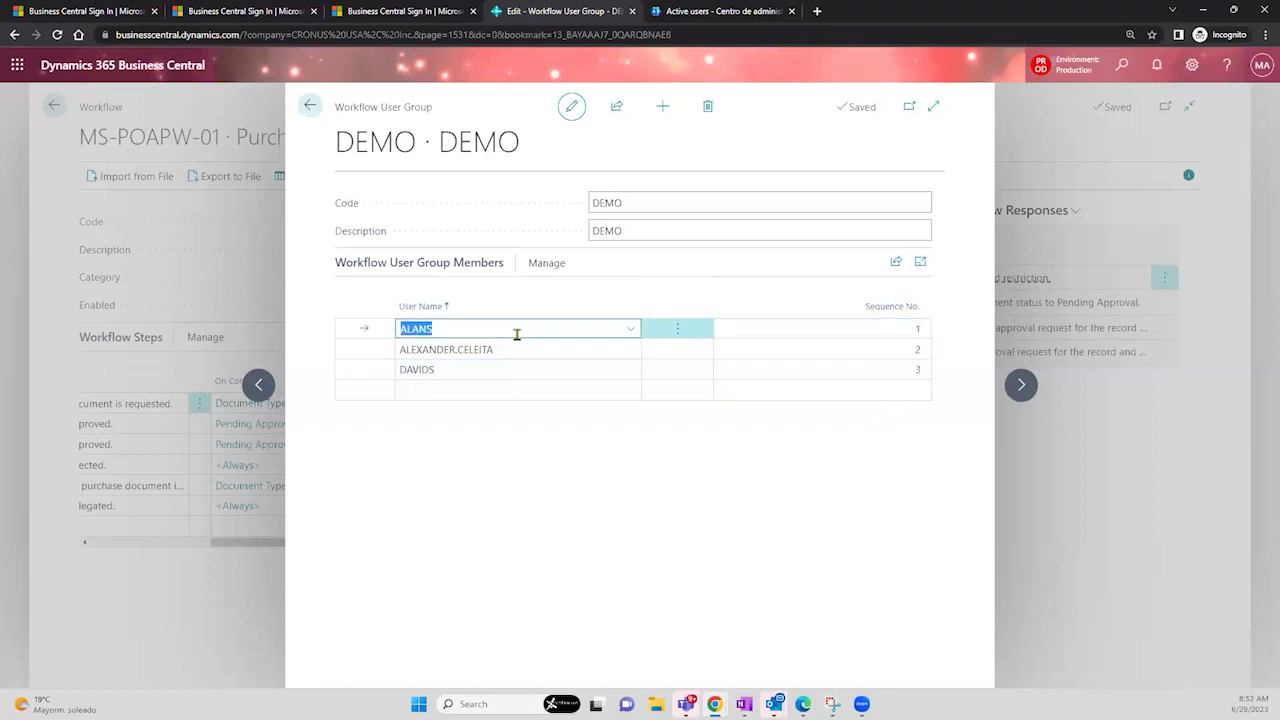
click(754, 344)
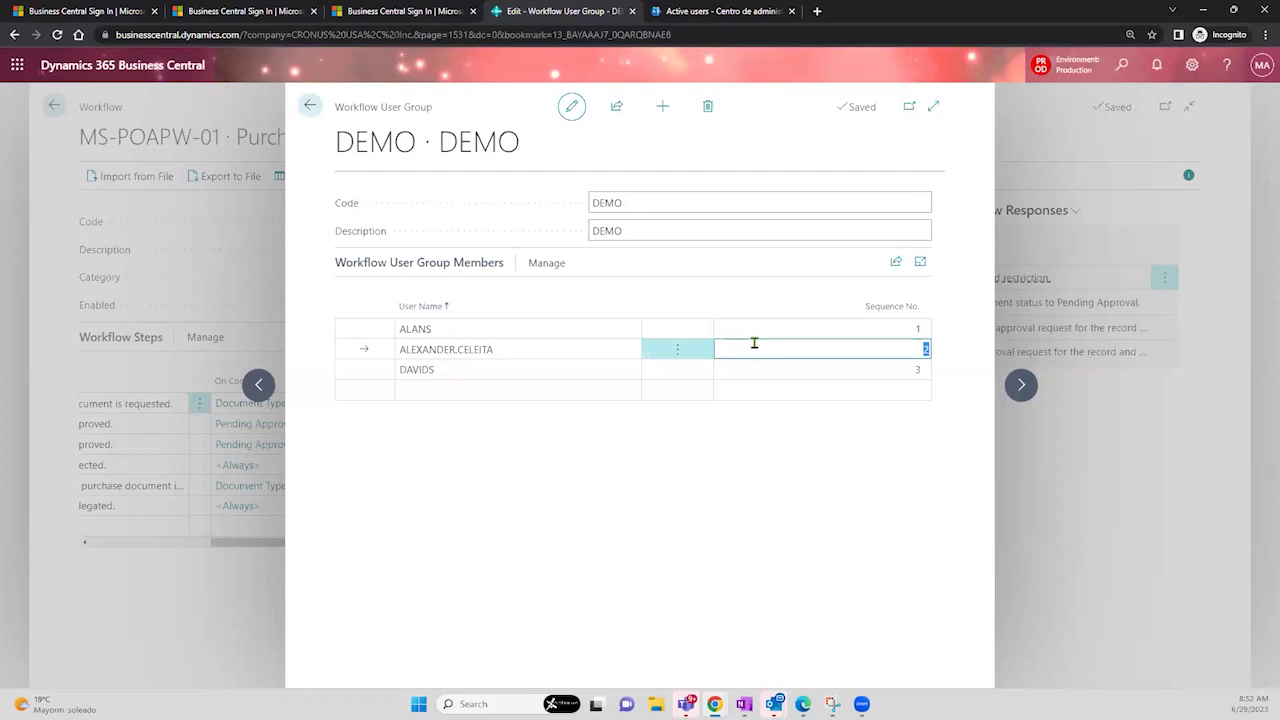
click(761, 367)
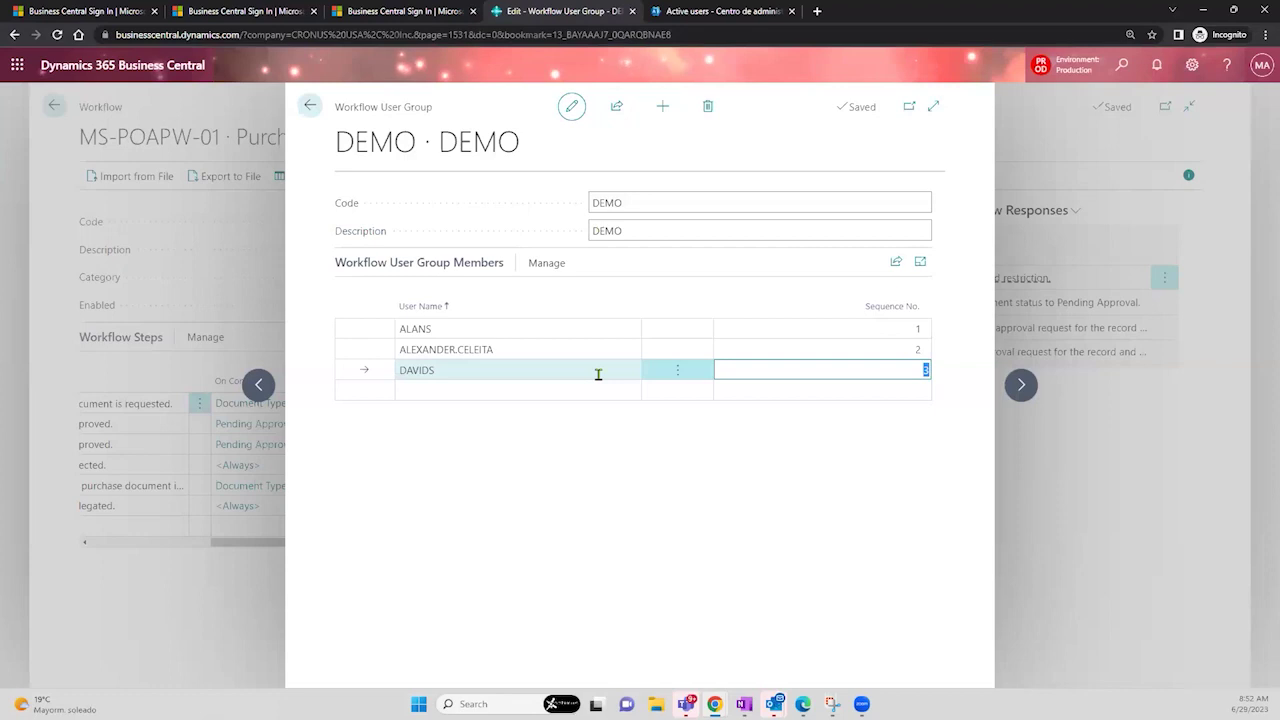
click(890, 353)
text(1)
key(Return)
text(1)
click(893, 352)
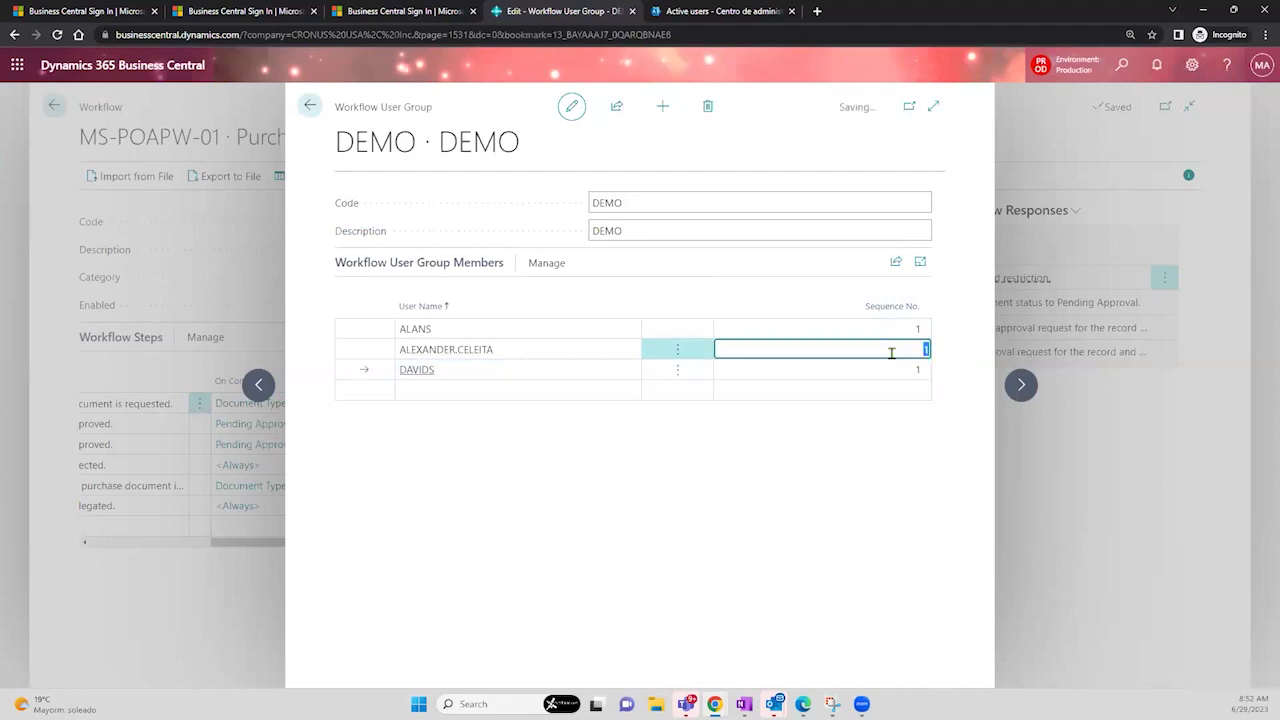
click(913, 411)
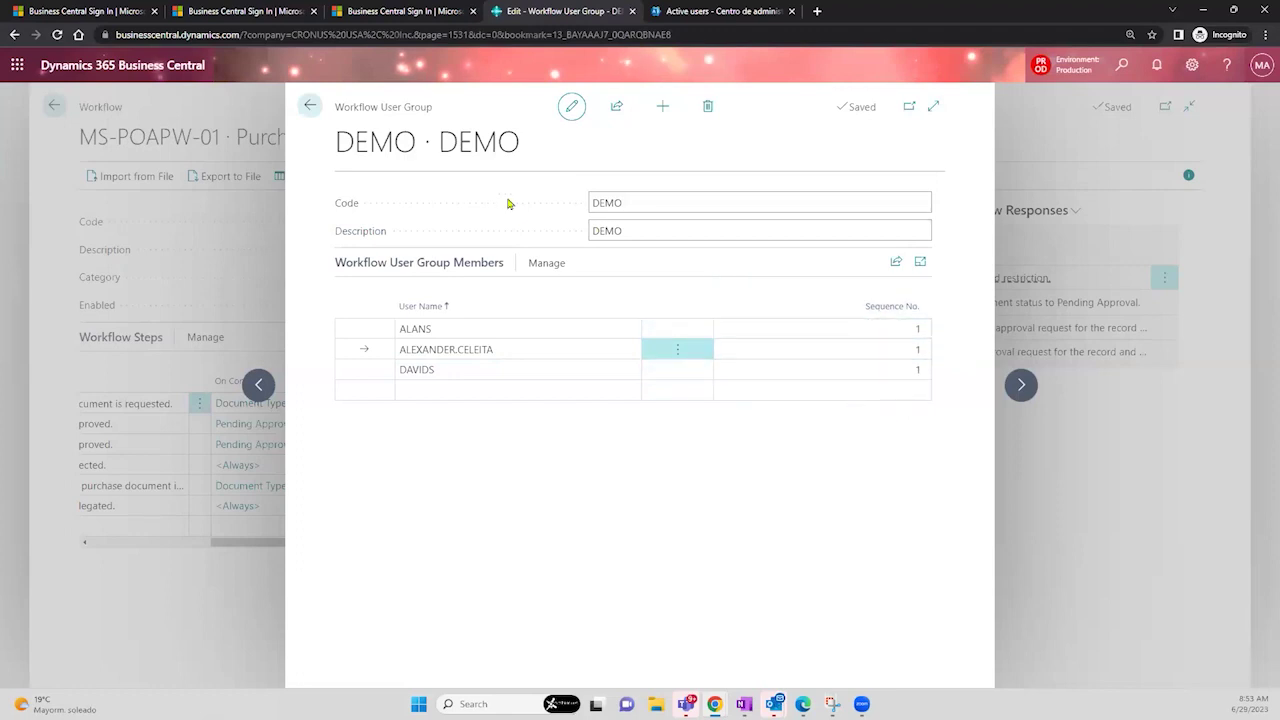
click(307, 108)
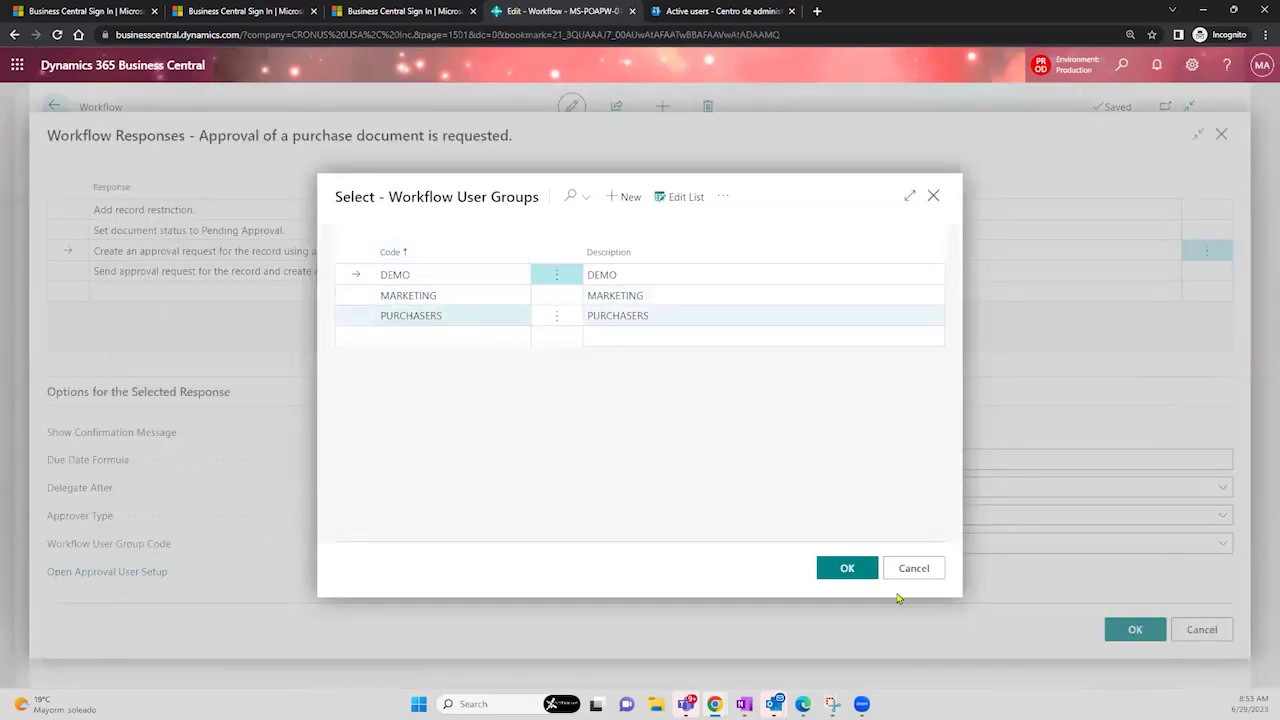
- Keep PURCHASERS as the approval request's Workflow User Group Code after browsing DEMO and MARKETING
click(446, 277)
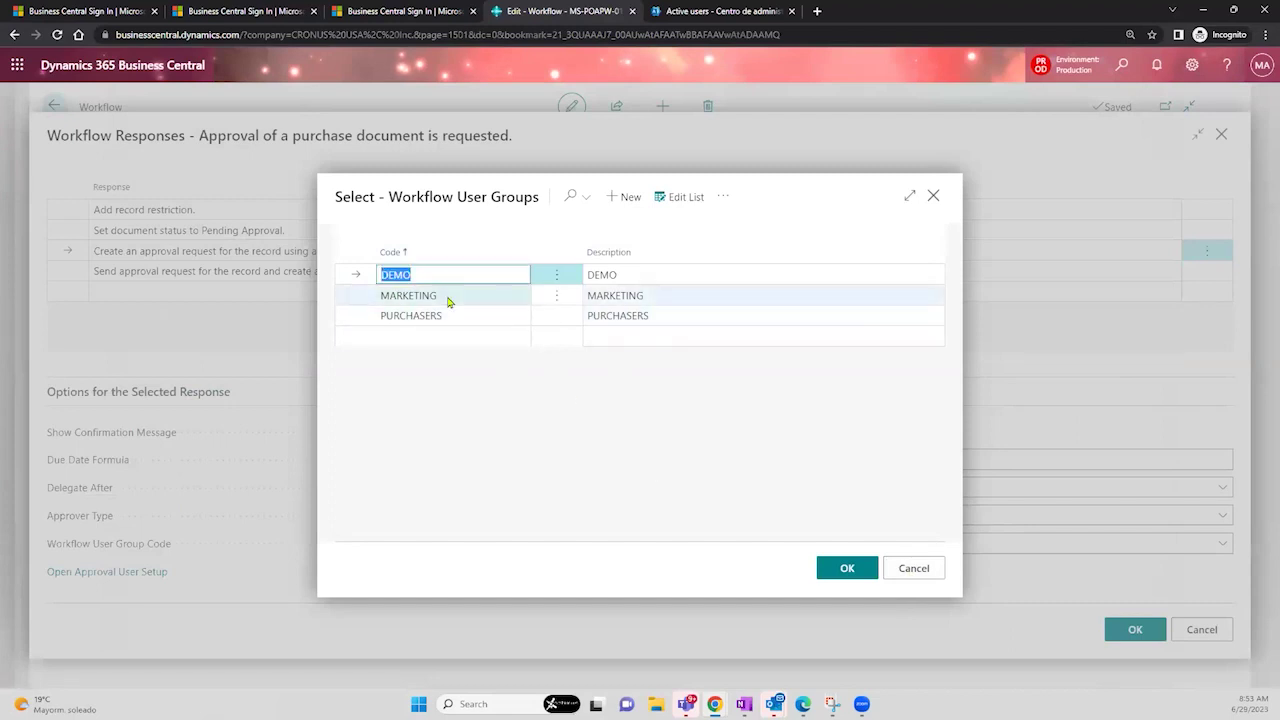
click(449, 296)
click(446, 317)
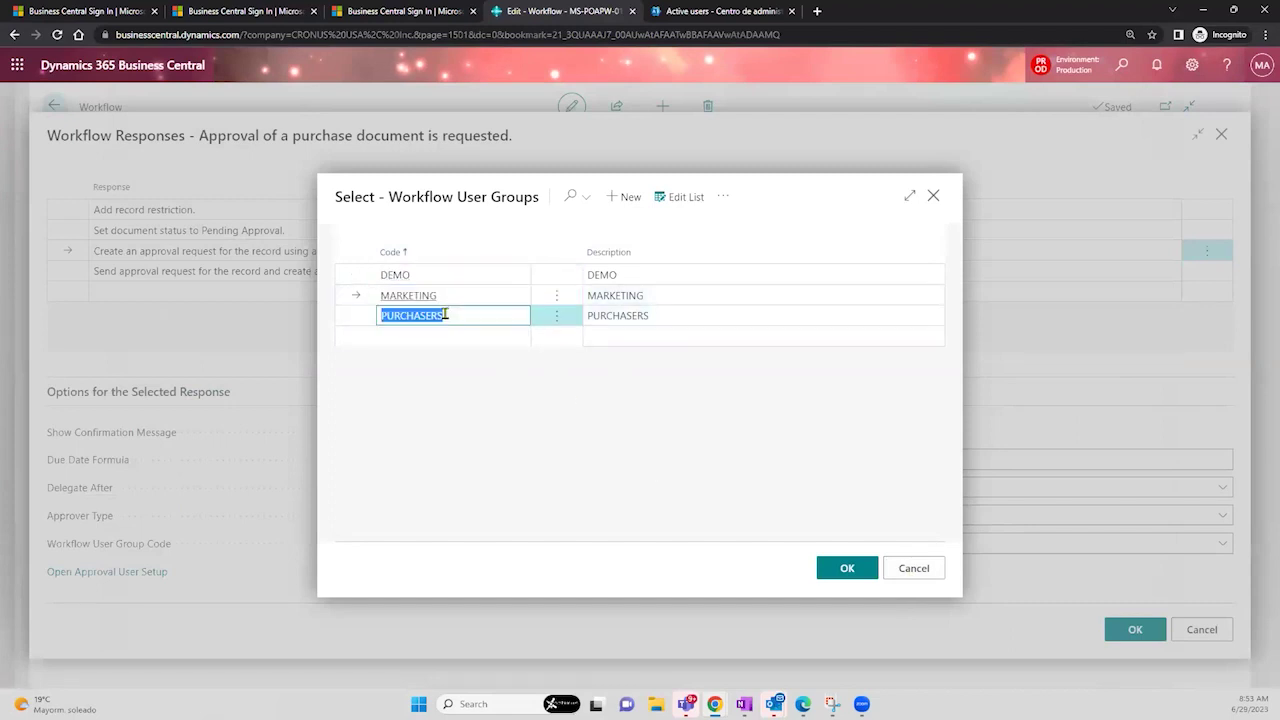
click(914, 568)
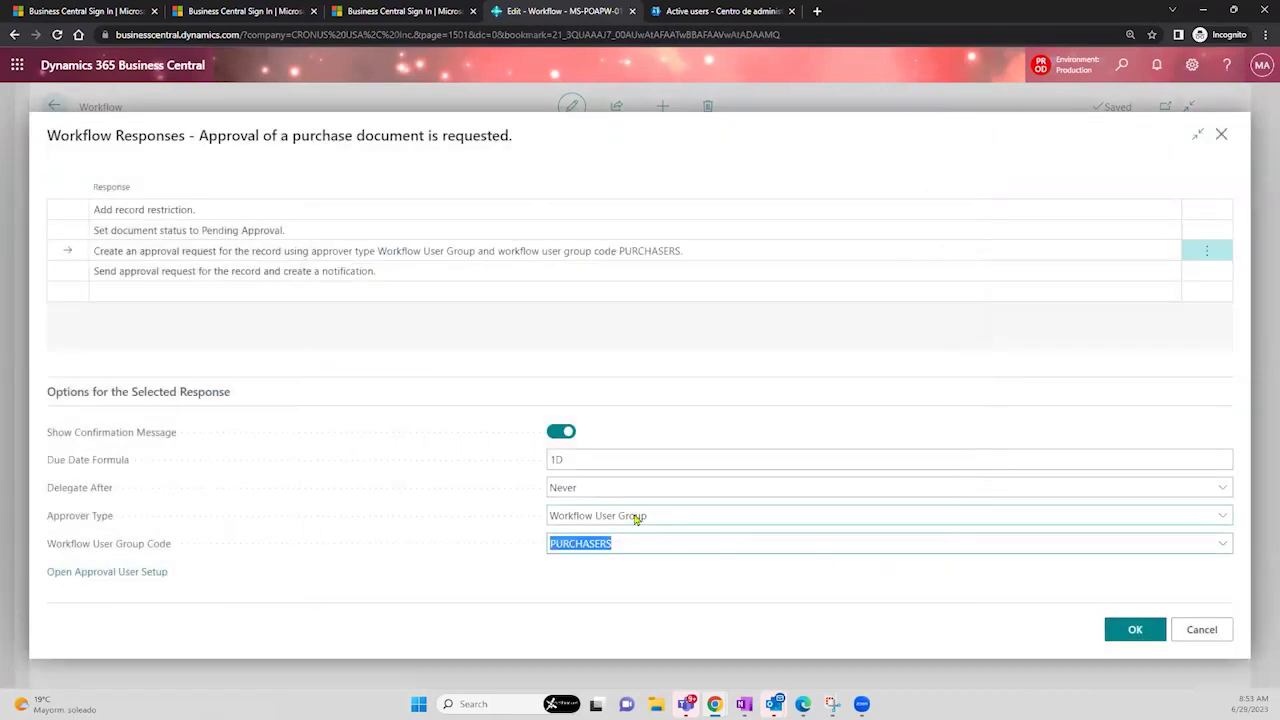
click(1222, 546)
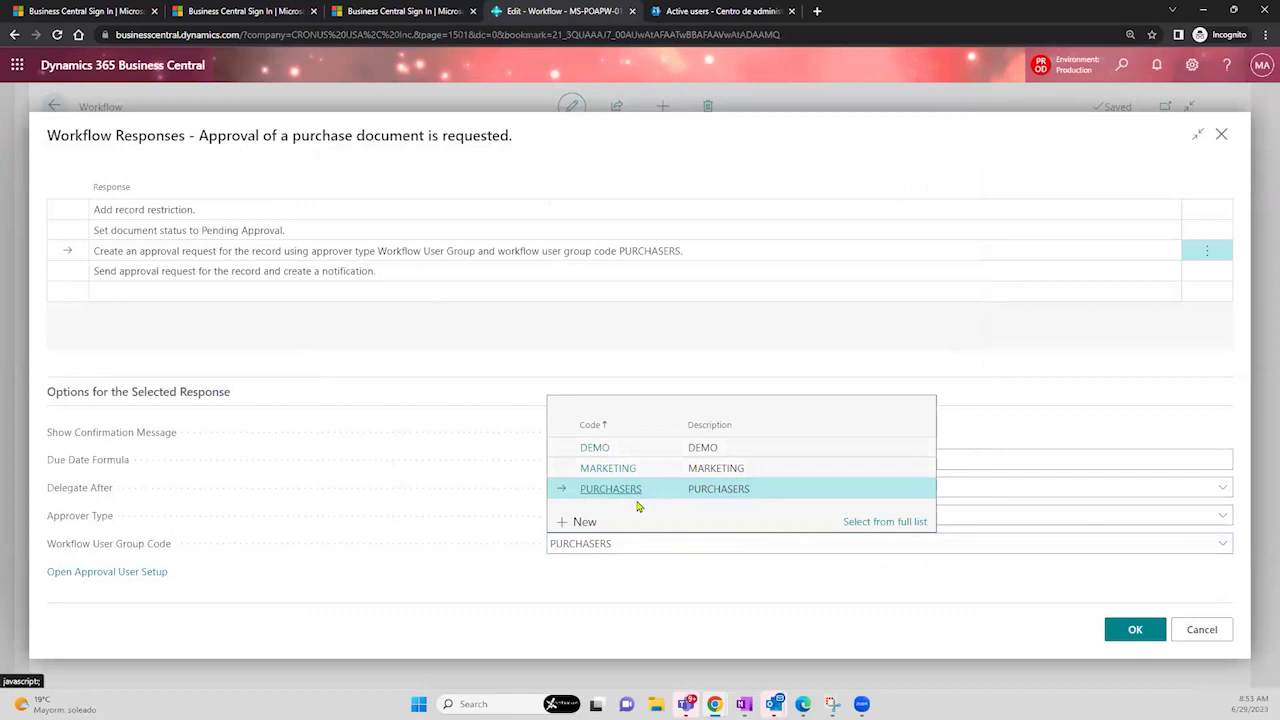
click(652, 586)
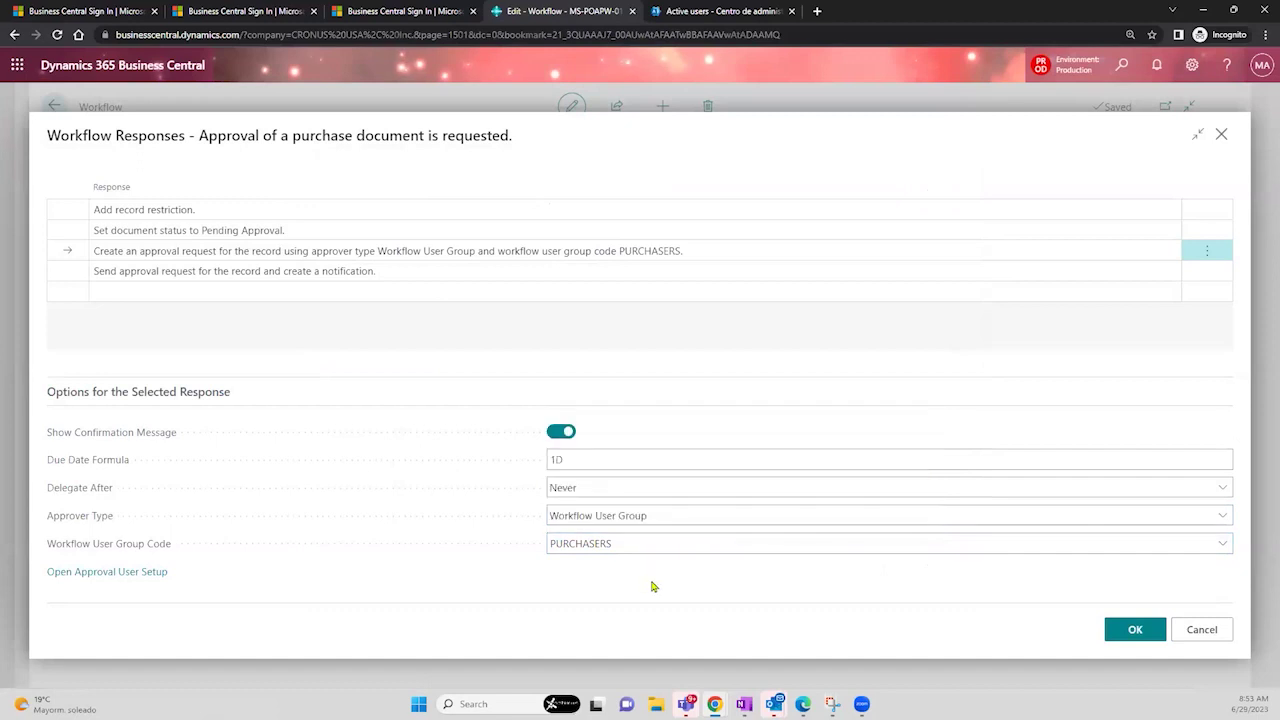
click(700, 517)
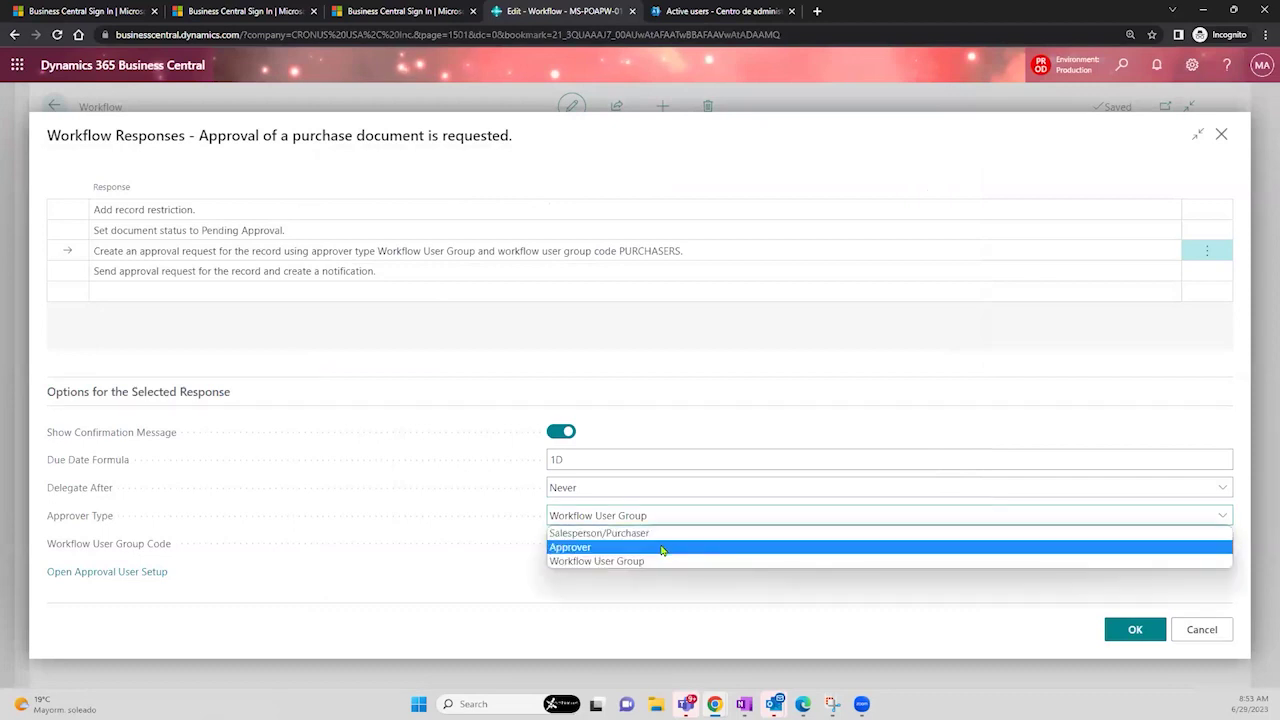
- Set approver type to Approver with limit type Direct Approver, then search pages for 'user app'
click(661, 548)
click(661, 548)
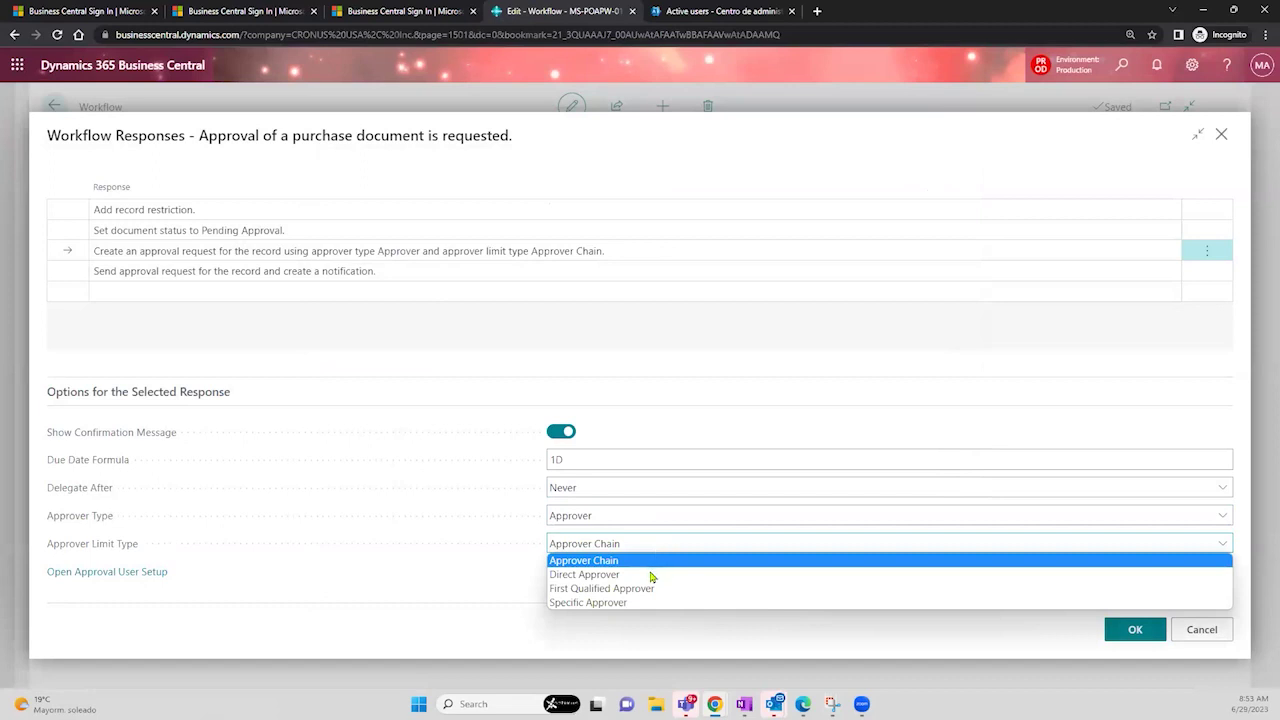
click(652, 575)
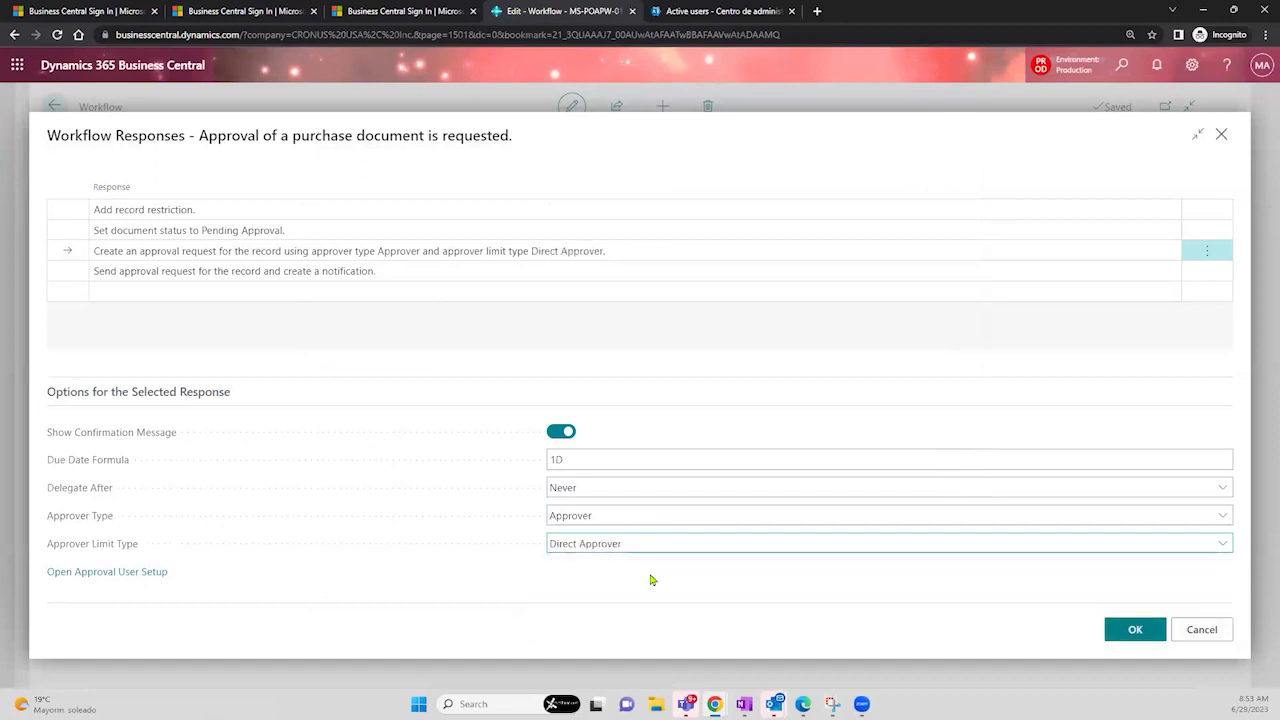
click(1124, 74)
text(user app)
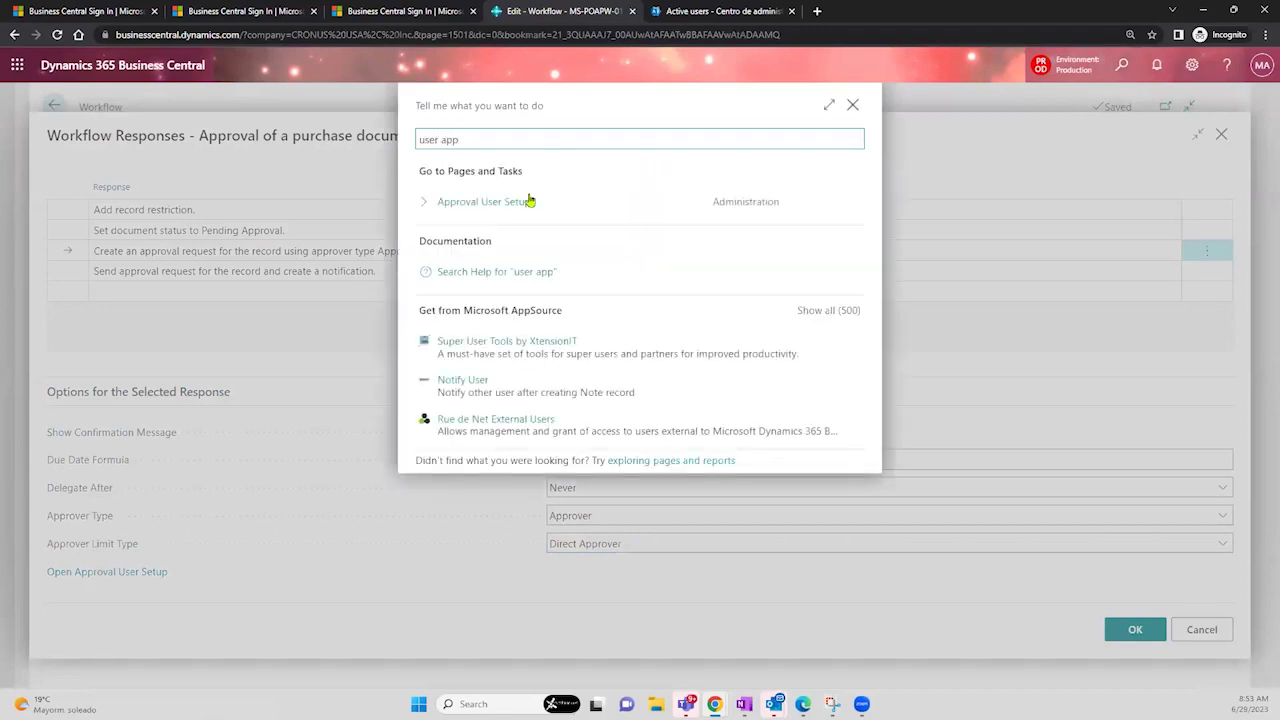
- Review each user's approver in Approval User Setup without changes, then return to Workflow Responses
click(511, 203)
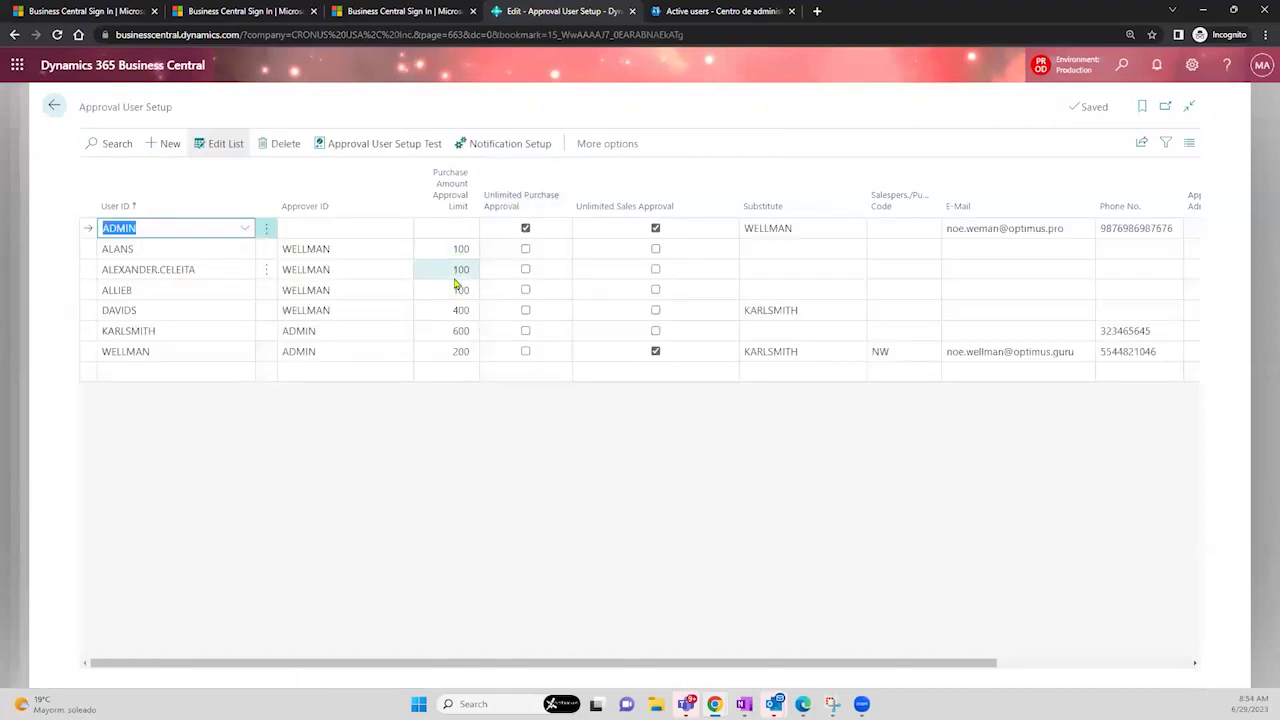
click(194, 372)
click(169, 352)
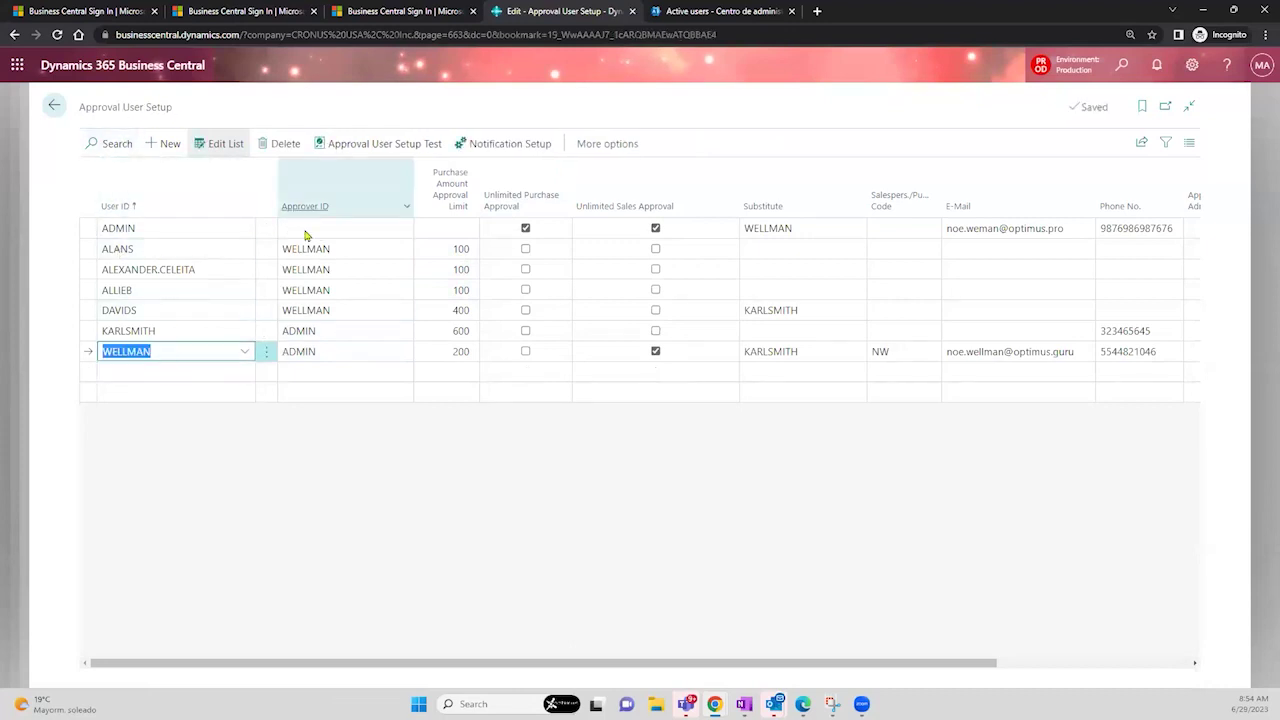
click(322, 353)
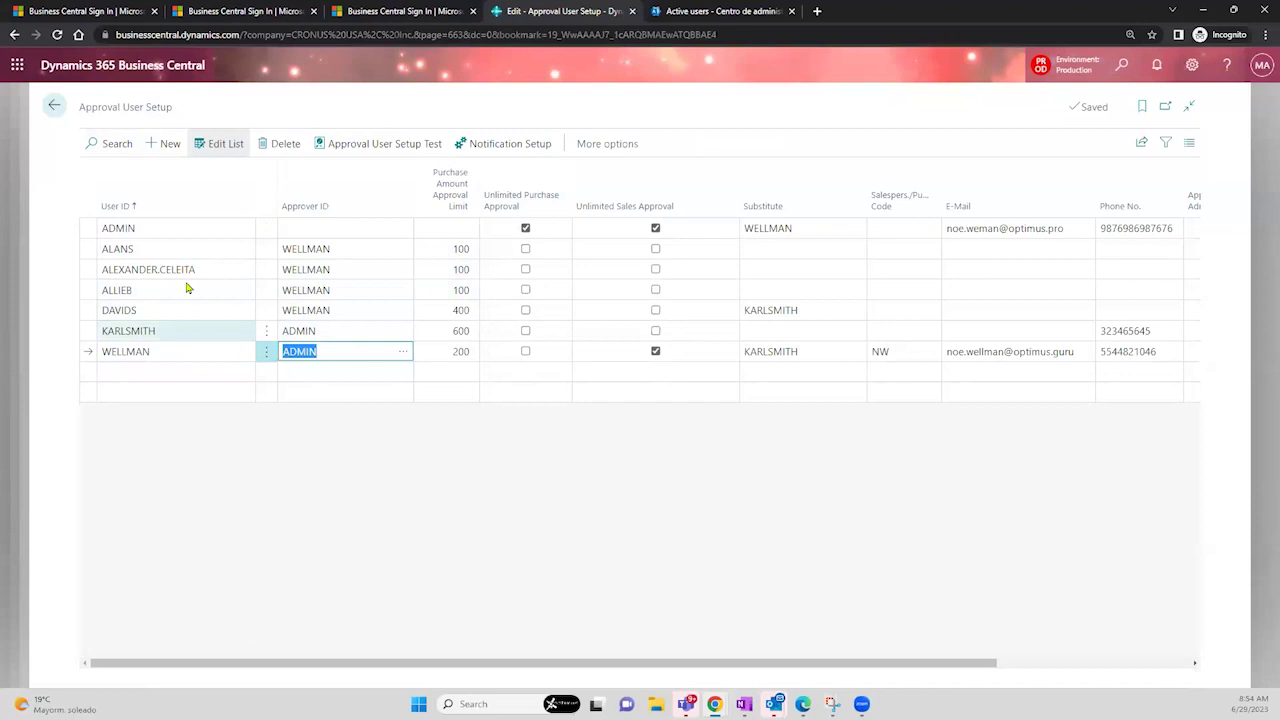
click(157, 247)
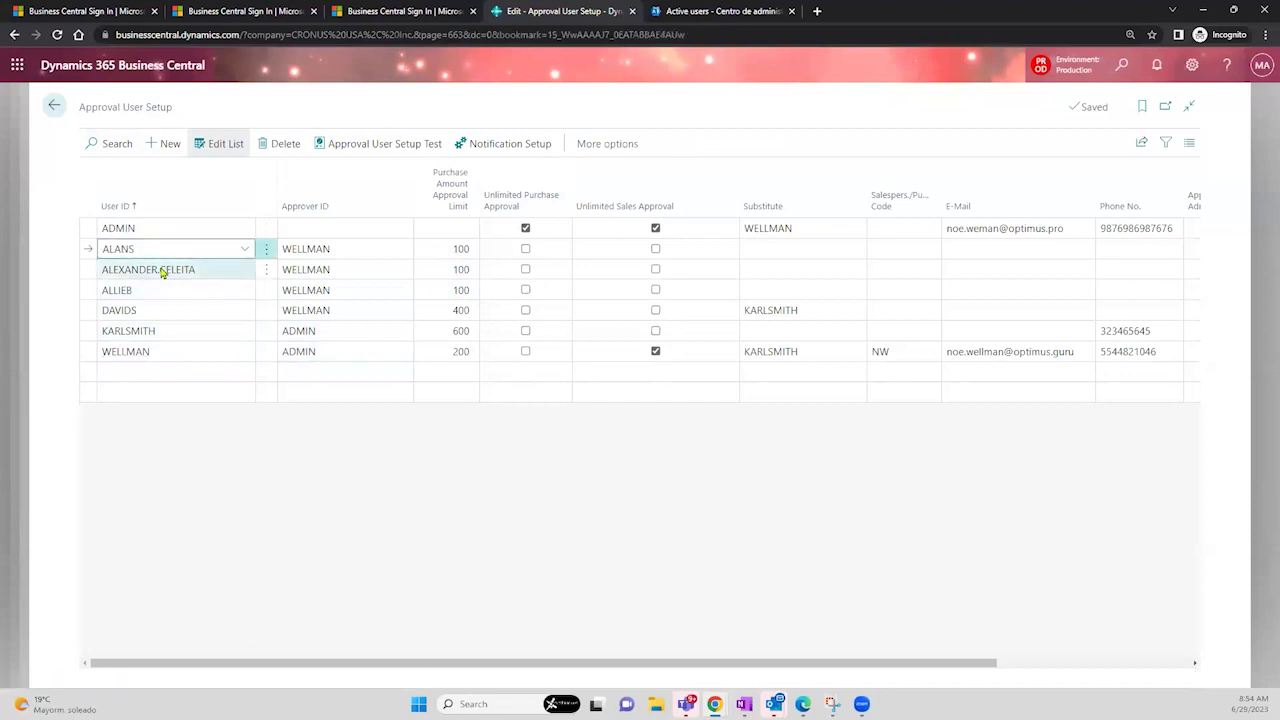
click(160, 269)
click(158, 290)
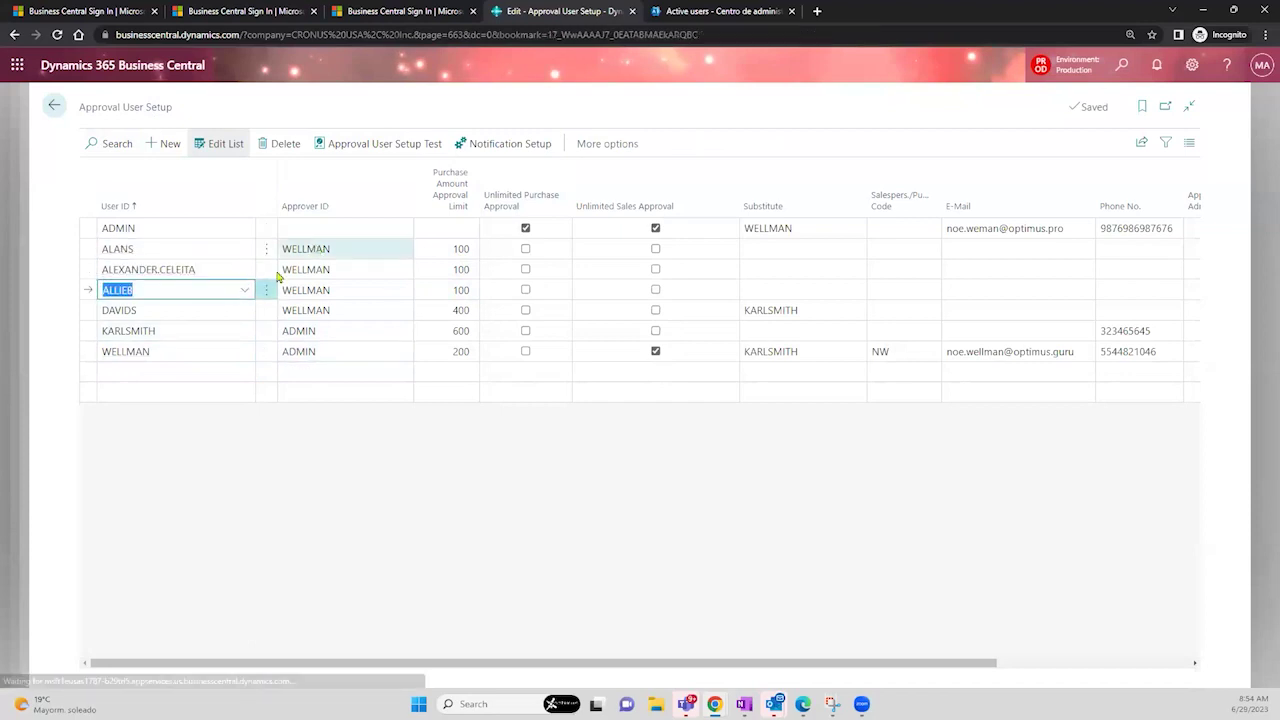
click(183, 306)
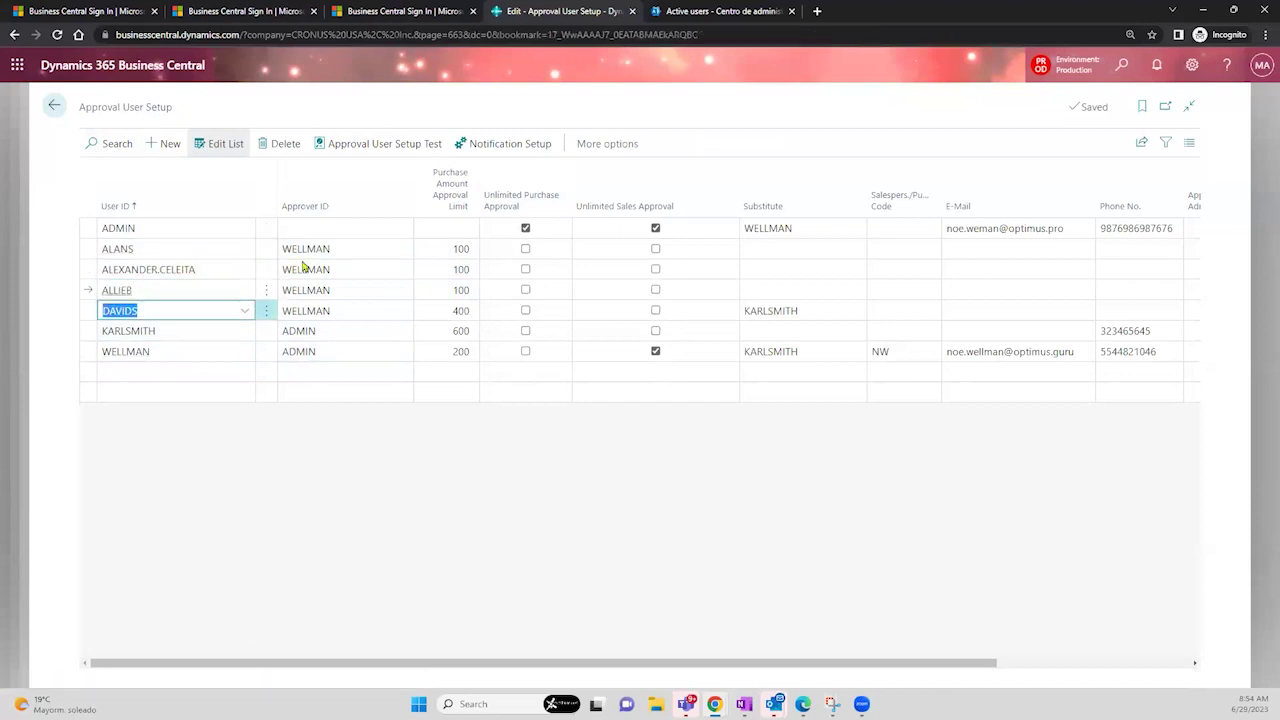
click(328, 312)
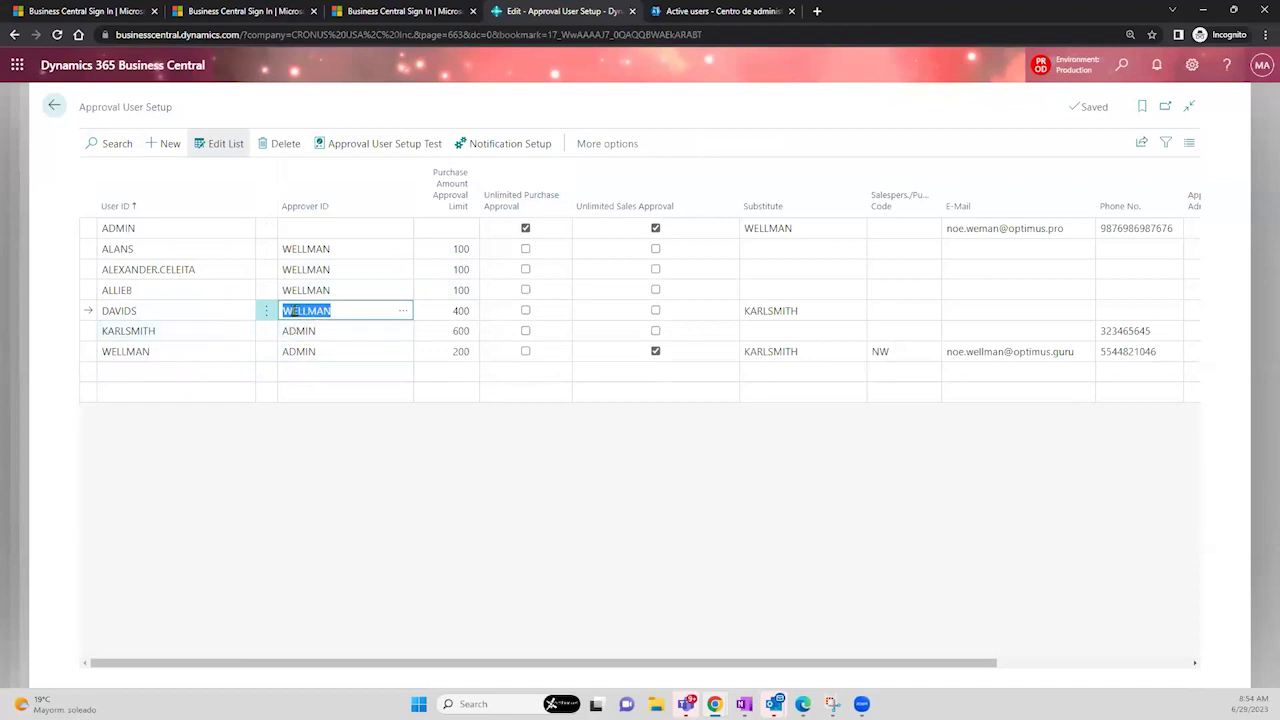
click(195, 334)
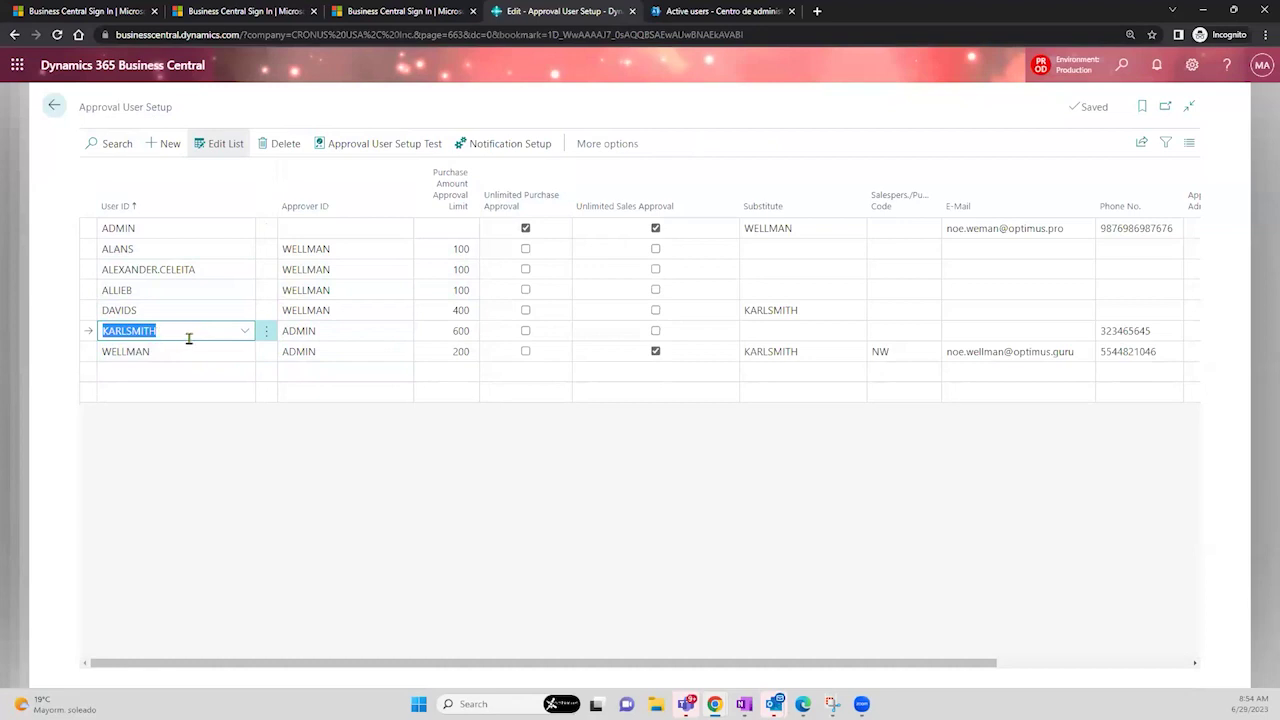
click(190, 229)
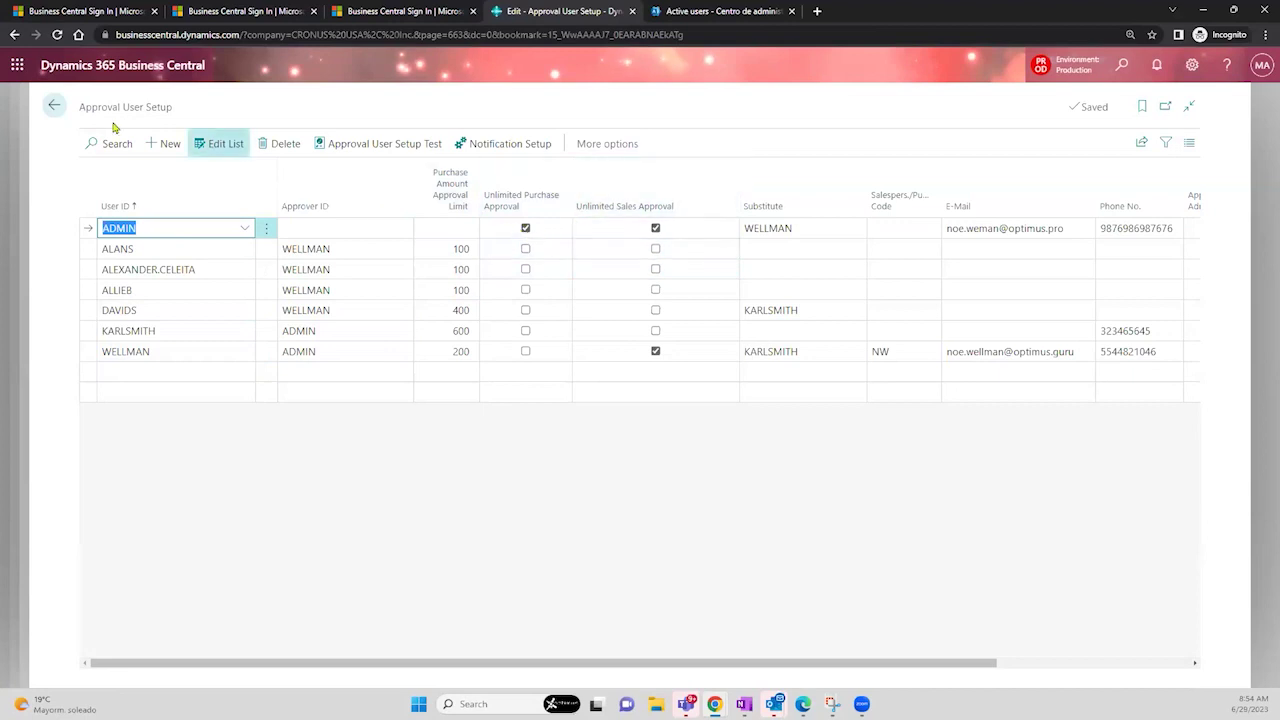
click(56, 106)
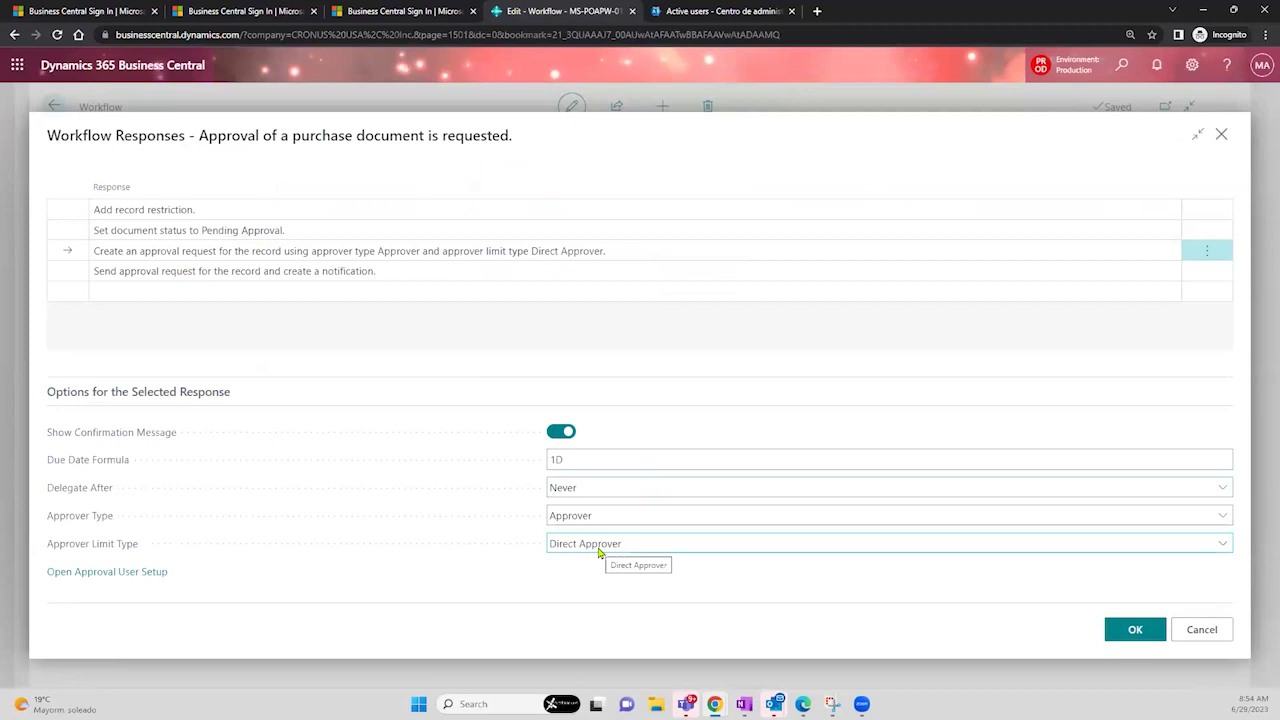
- Change the approver limit type to First Qualified Approver and return to the MS-POAPW-01 workflow
click(600, 549)
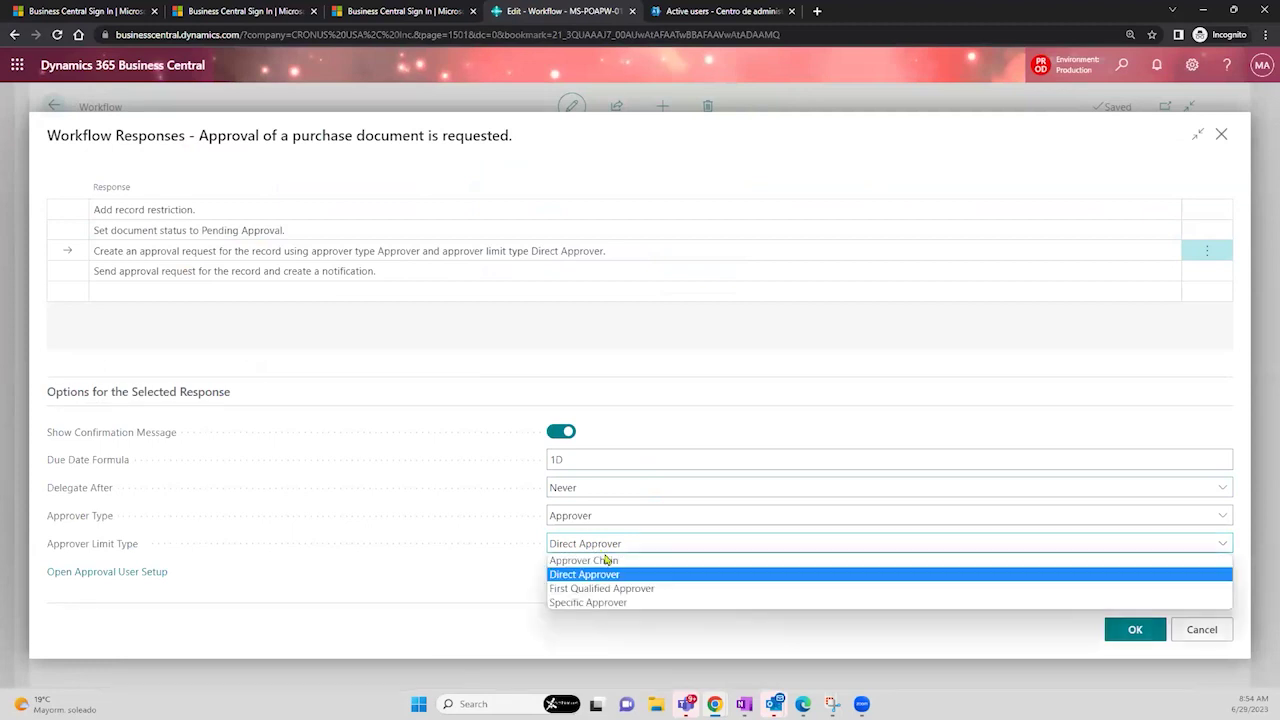
click(643, 589)
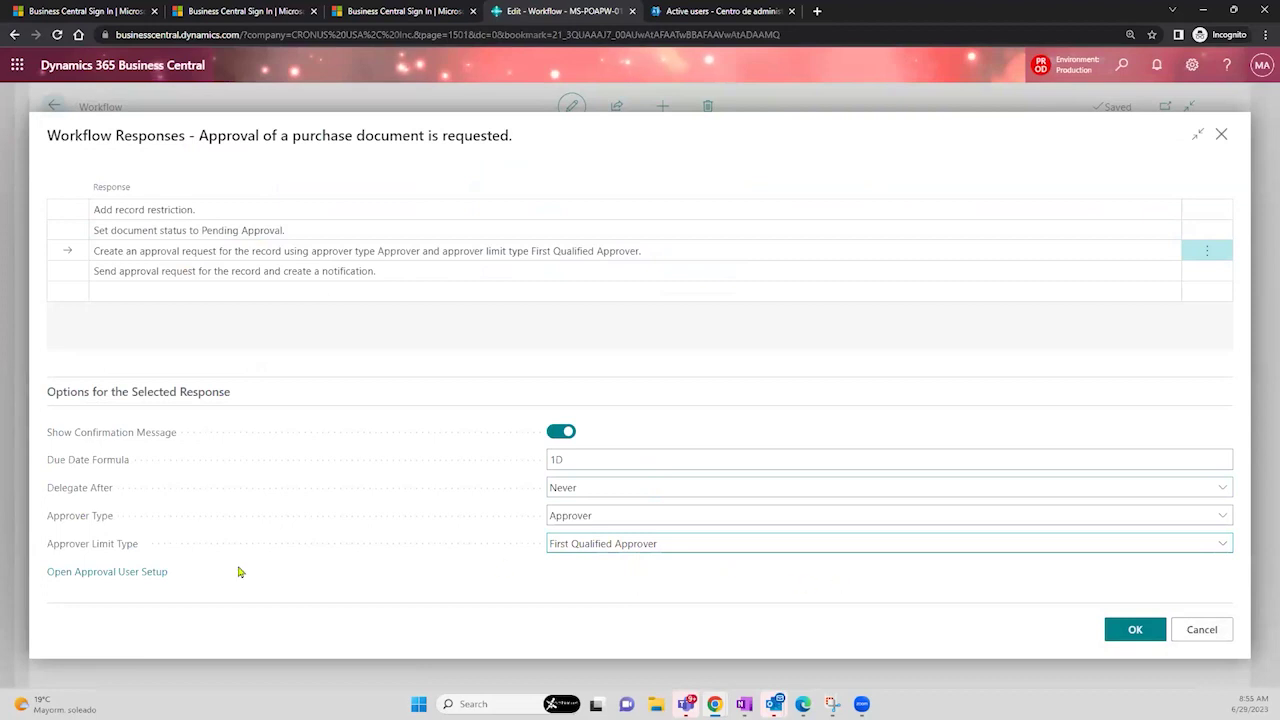
click(158, 575)
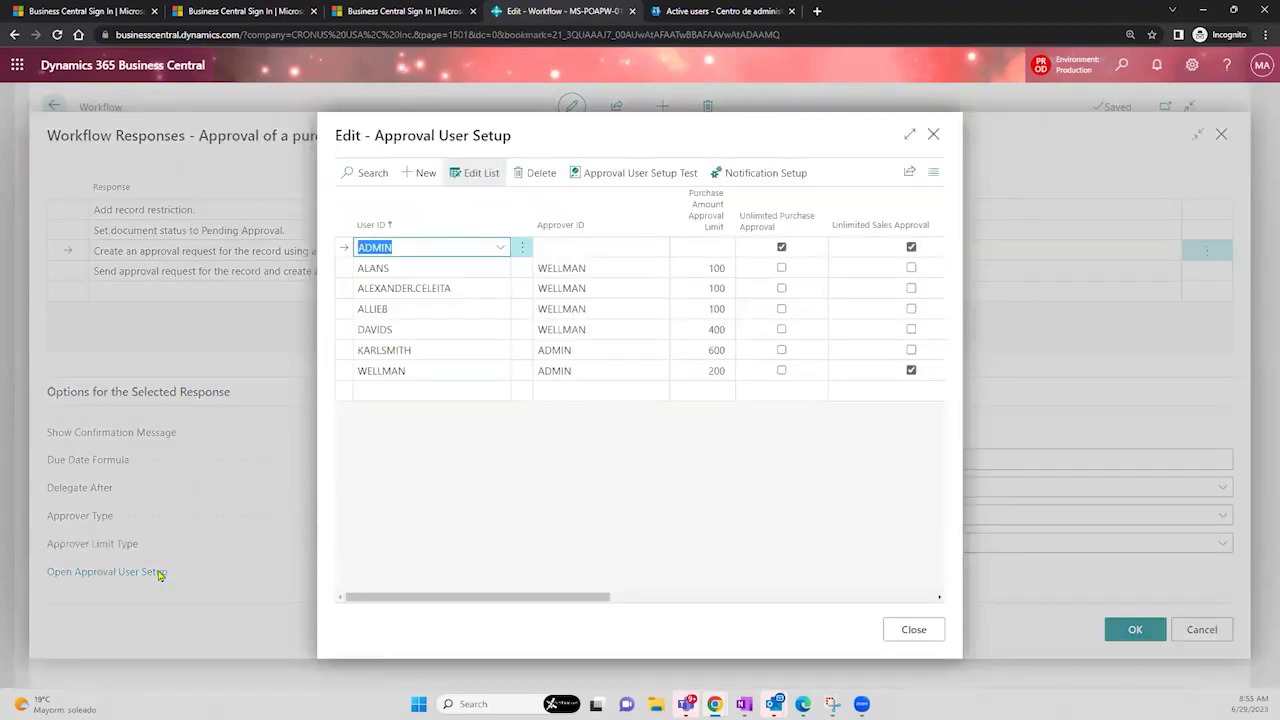
click(931, 134)
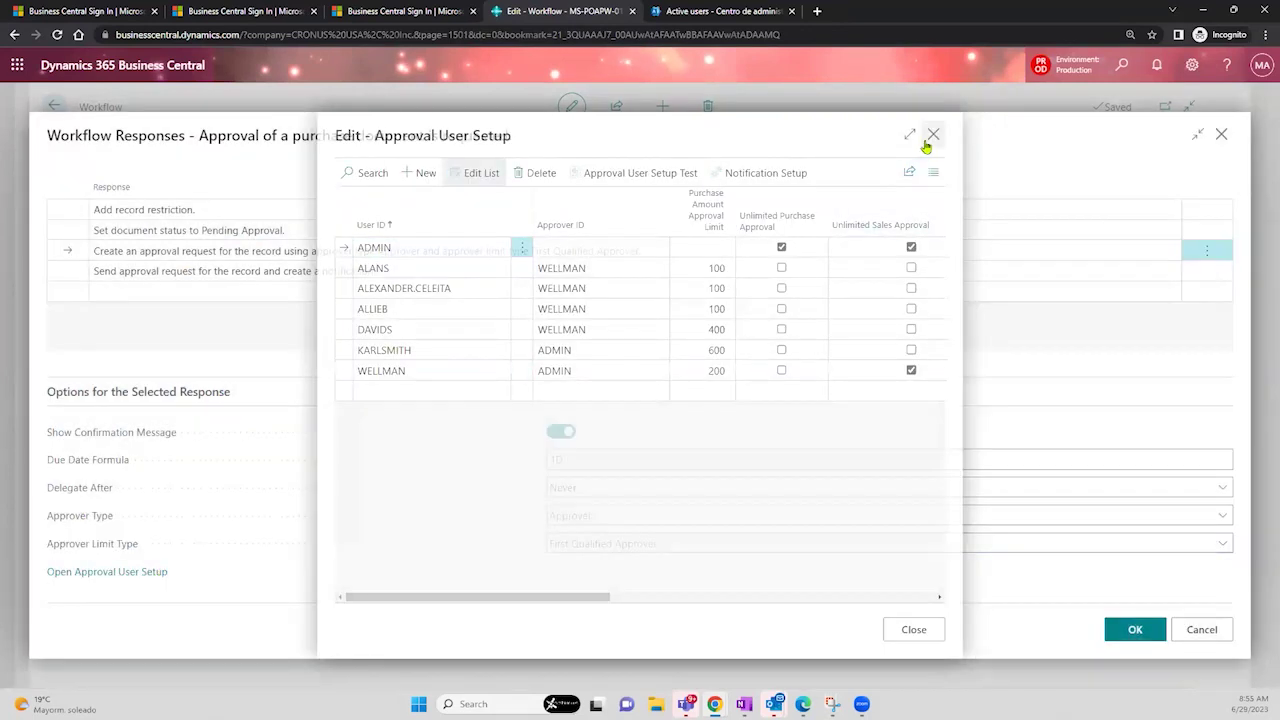
click(1218, 135)
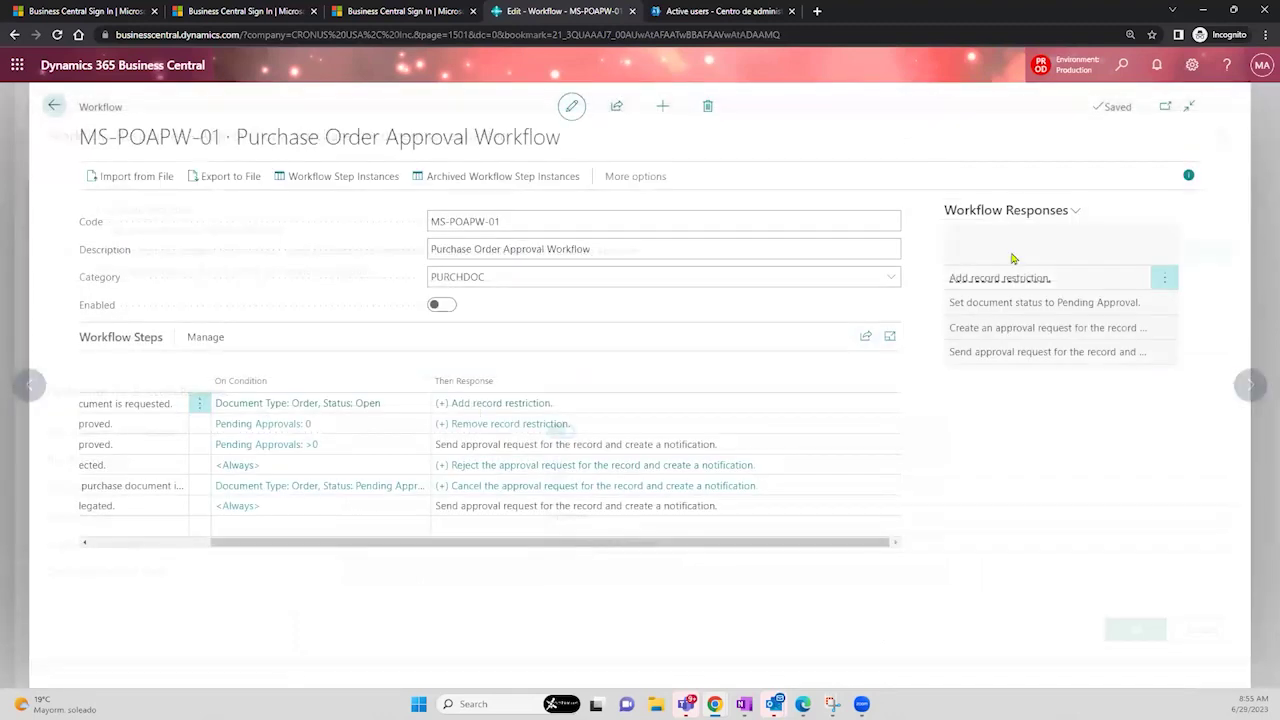
- Open the 'Document Type: Order, Status: Open' event conditions and add a Purchase Line filter on Job Currency Code
click(361, 404)
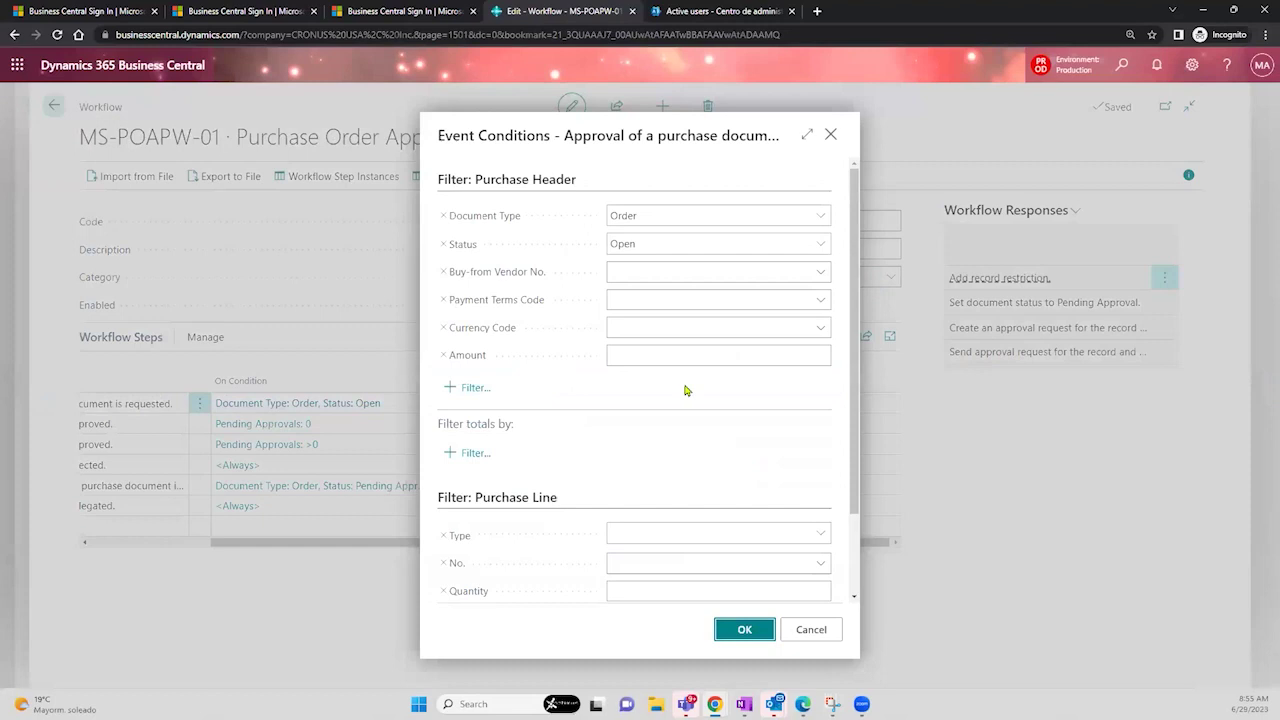
drag(568, 135, 692, 150)
drag(443, 135, 555, 136)
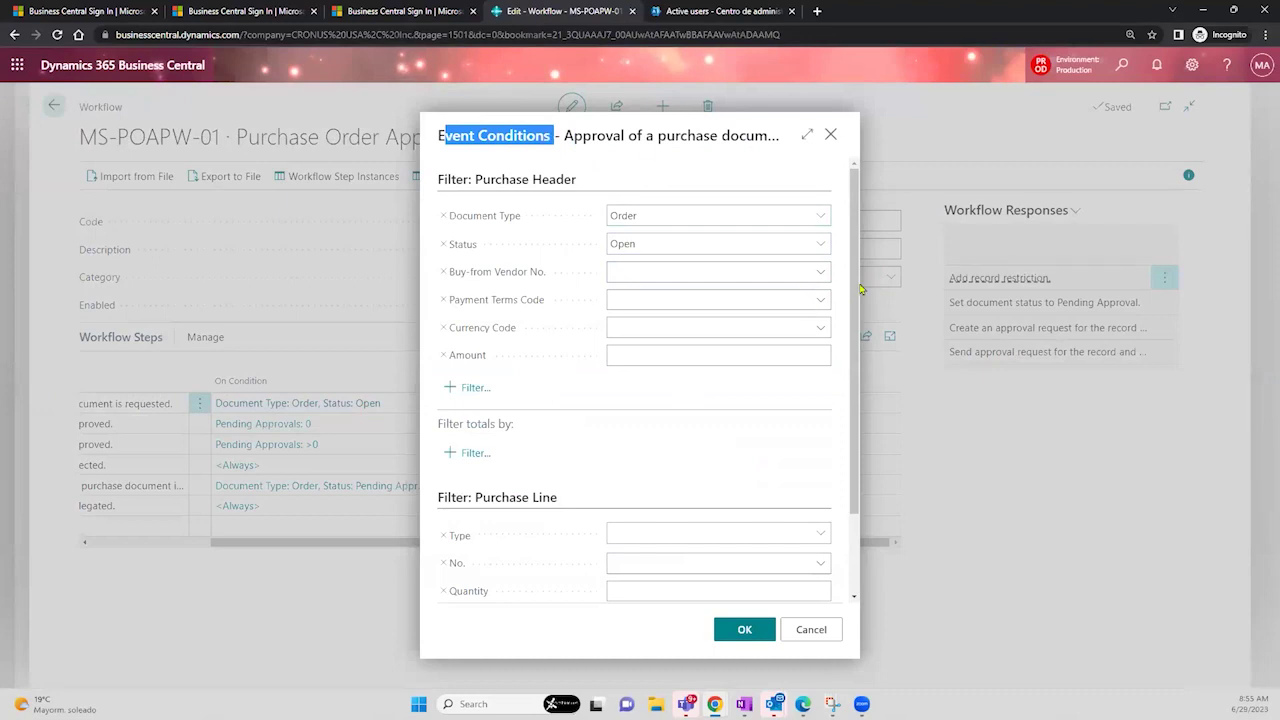
drag(852, 377, 857, 436)
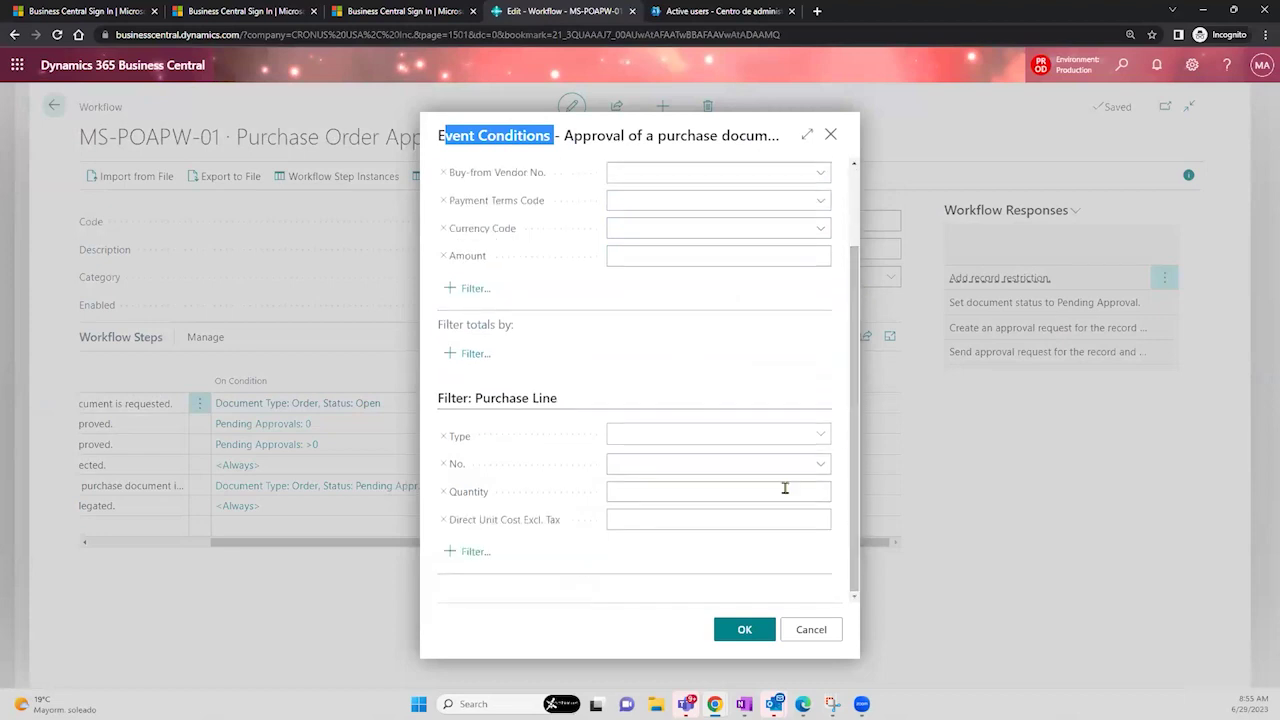
click(459, 556)
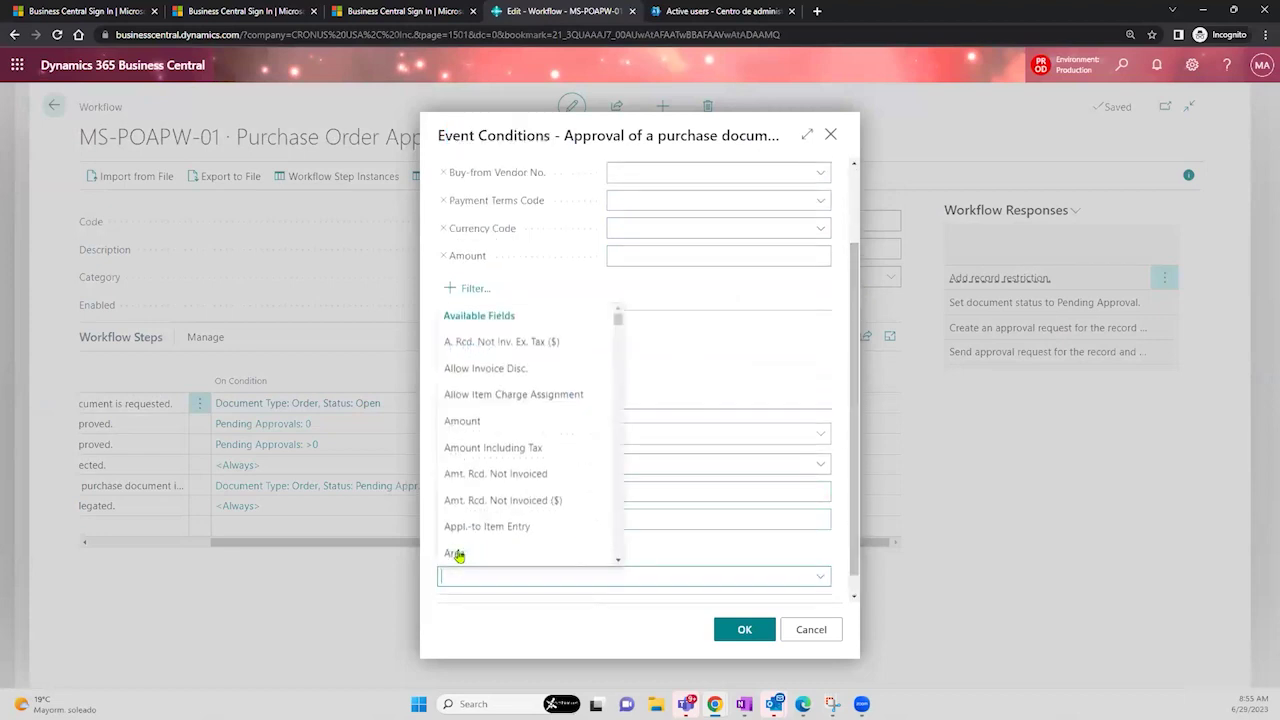
drag(617, 318, 619, 346)
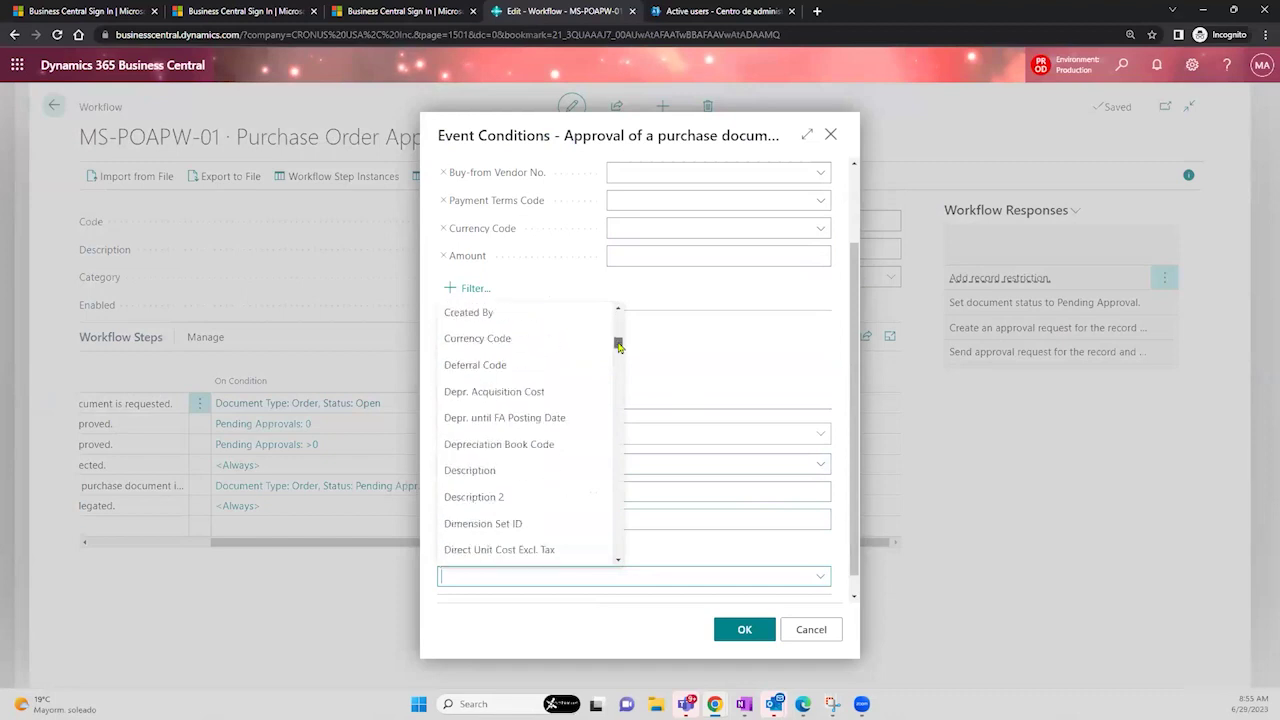
drag(619, 346, 618, 404)
text(Job Currency Code)
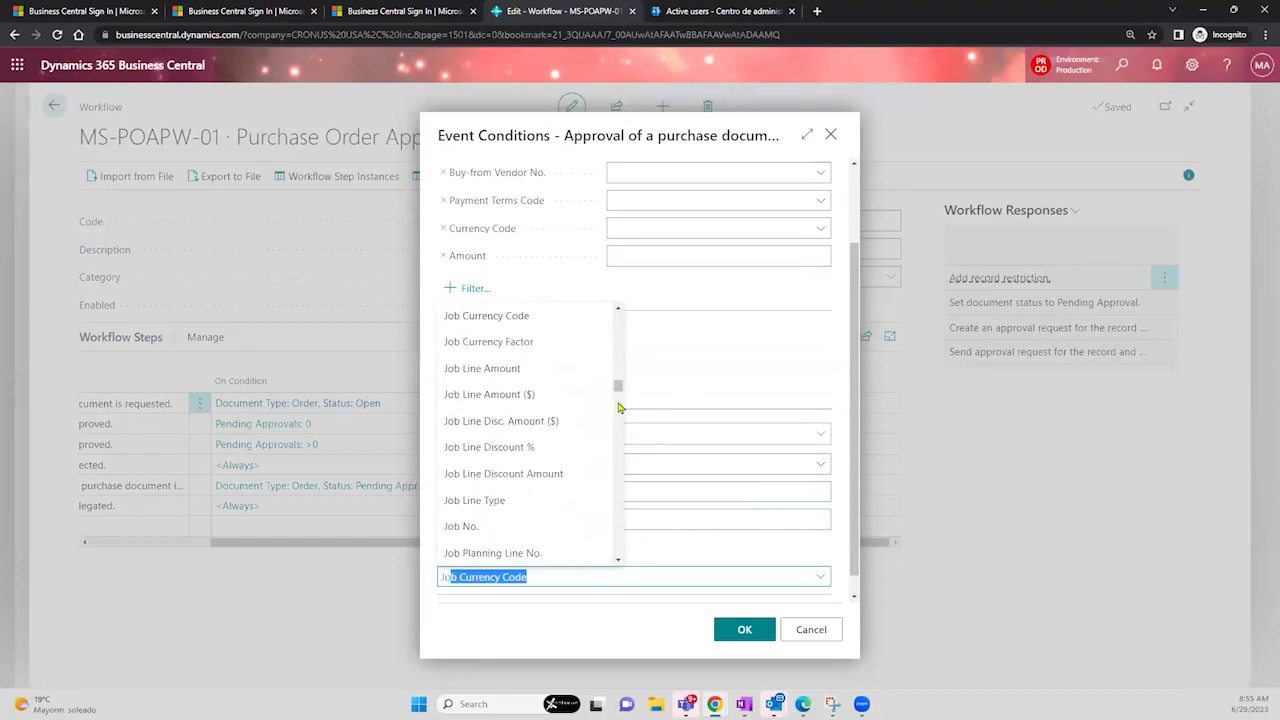
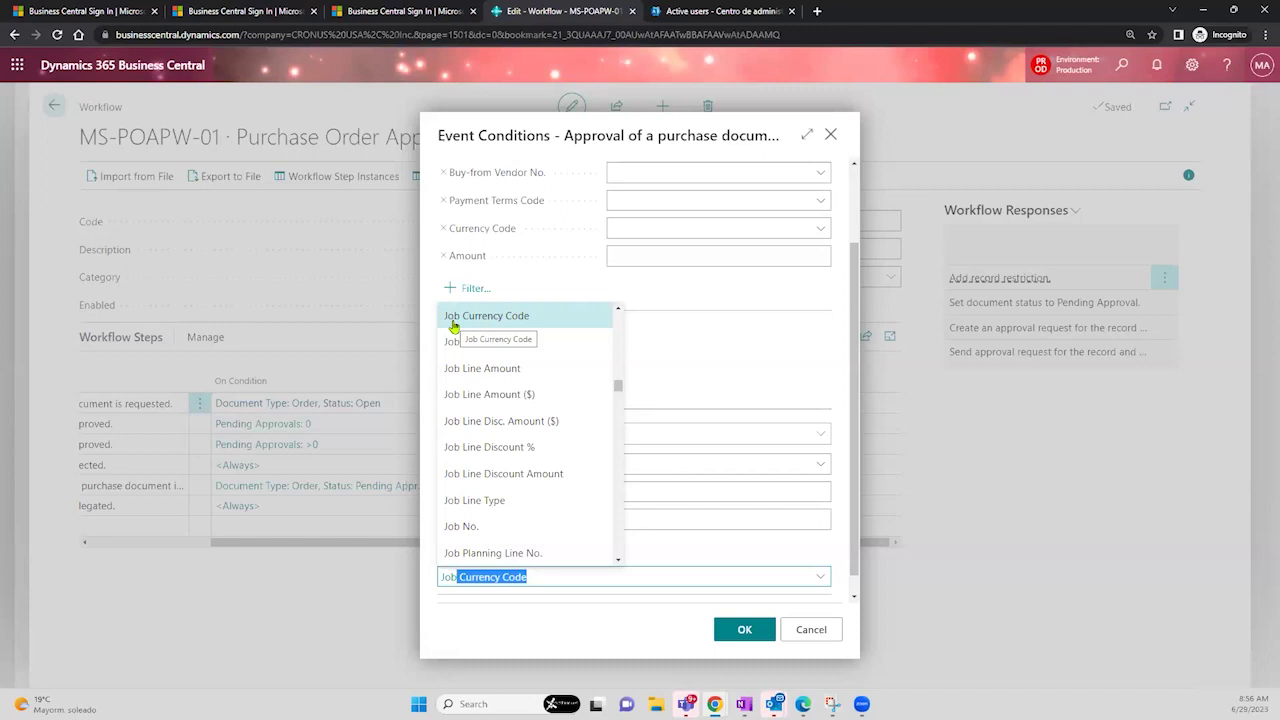
- Add a Purchase Line Job No. filter, try JOB00020, then clear it back to empty
click(494, 535)
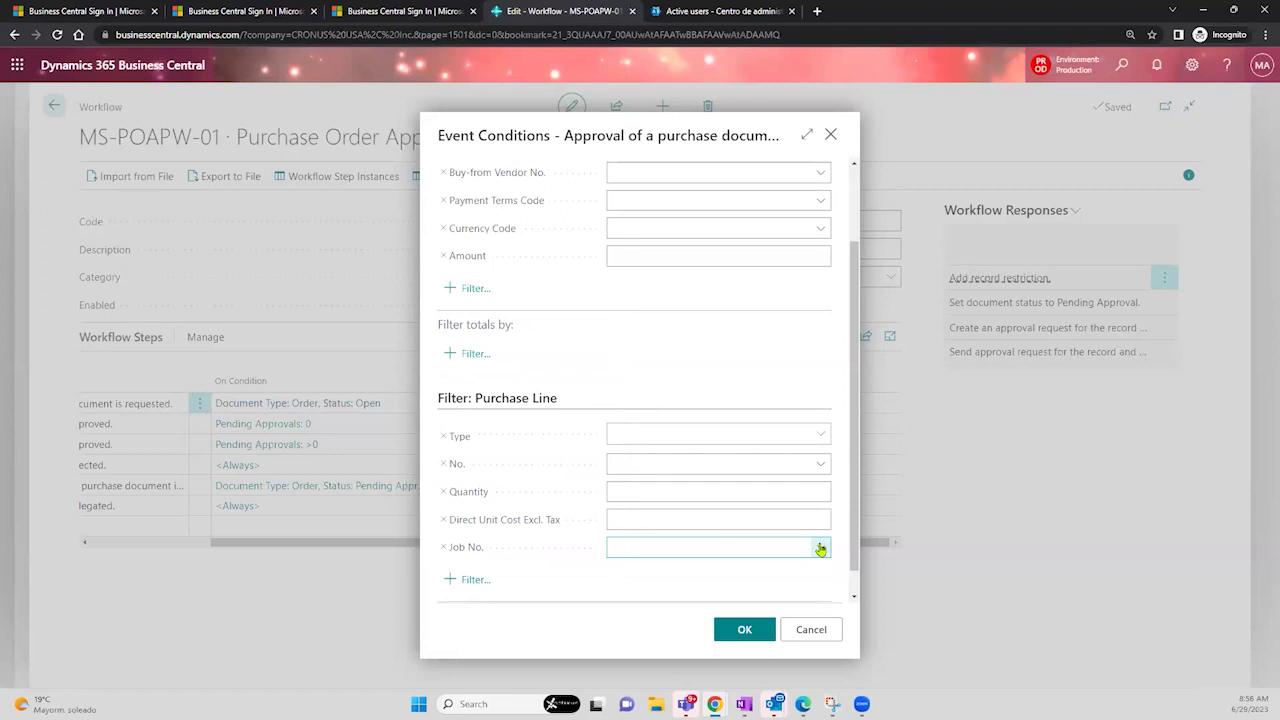
click(820, 549)
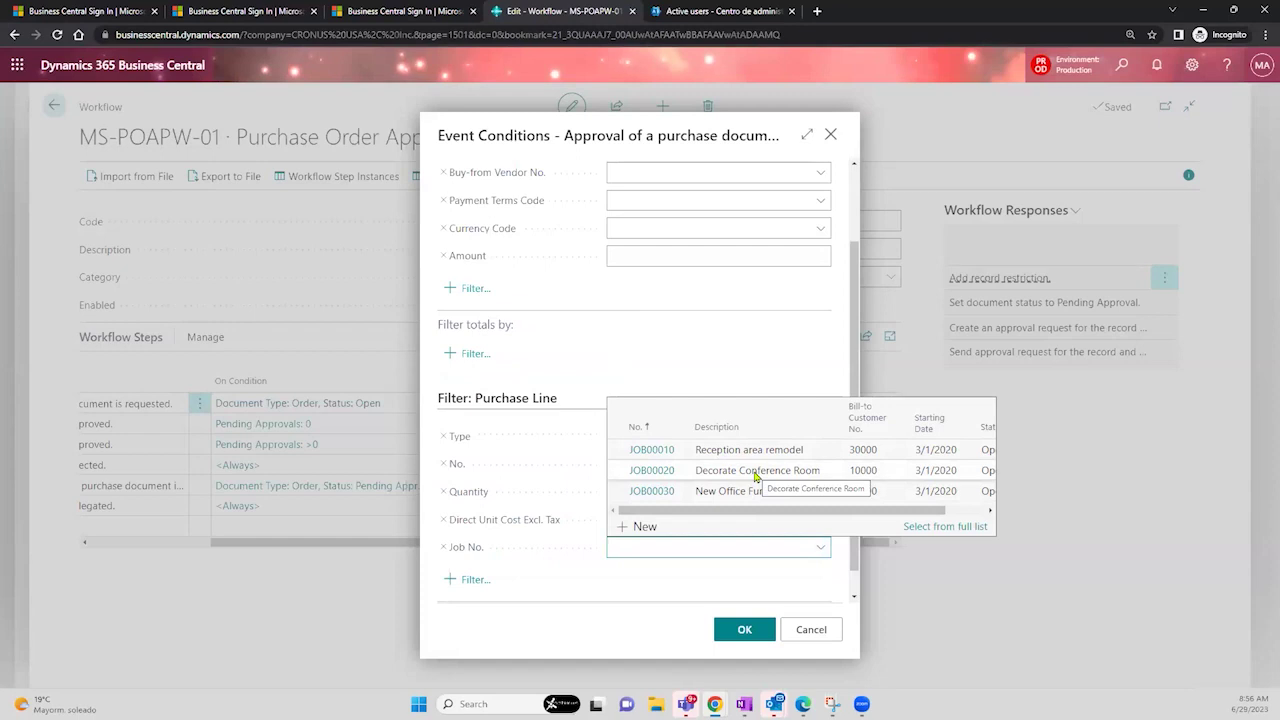
click(755, 470)
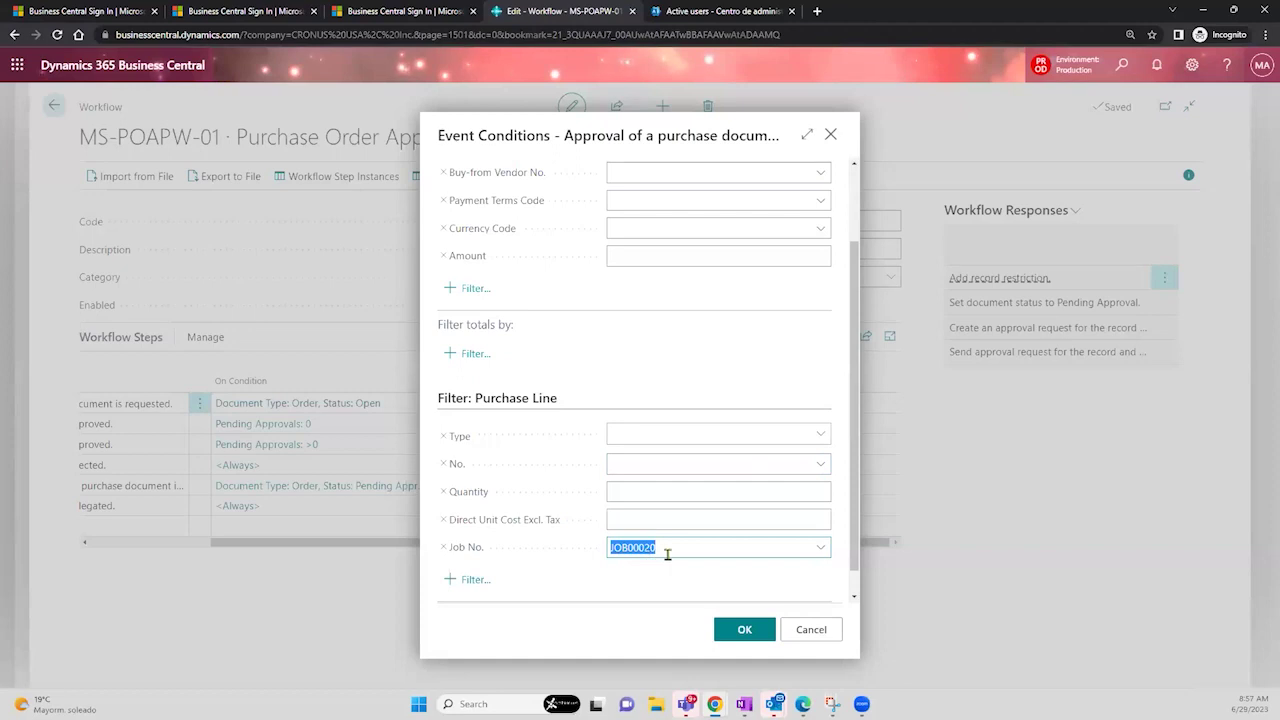
click(667, 552)
key(BackSpace)
key(BackSpace)
key(BackSpace)
key(BackSpace)
key(BackSpace)
key(BackSpace)
key(BackSpace)
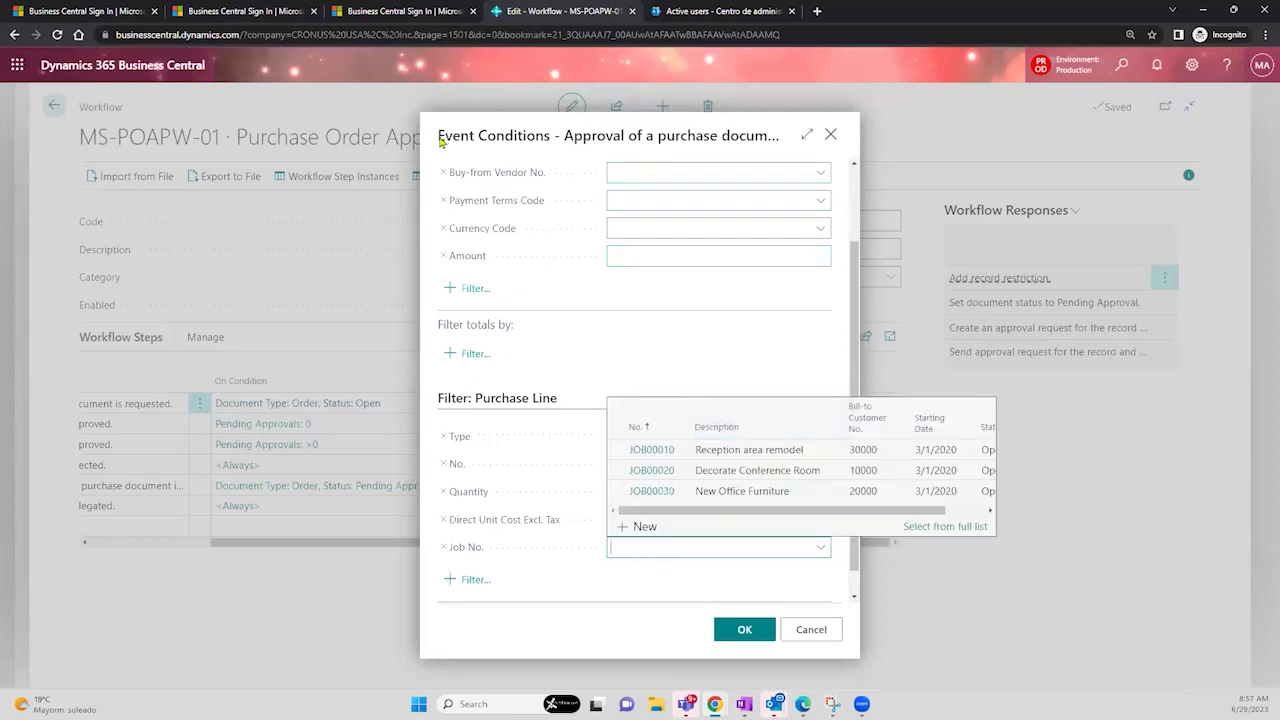
- Look through the available Payment Terms Code values without choosing one
drag(440, 141, 549, 150)
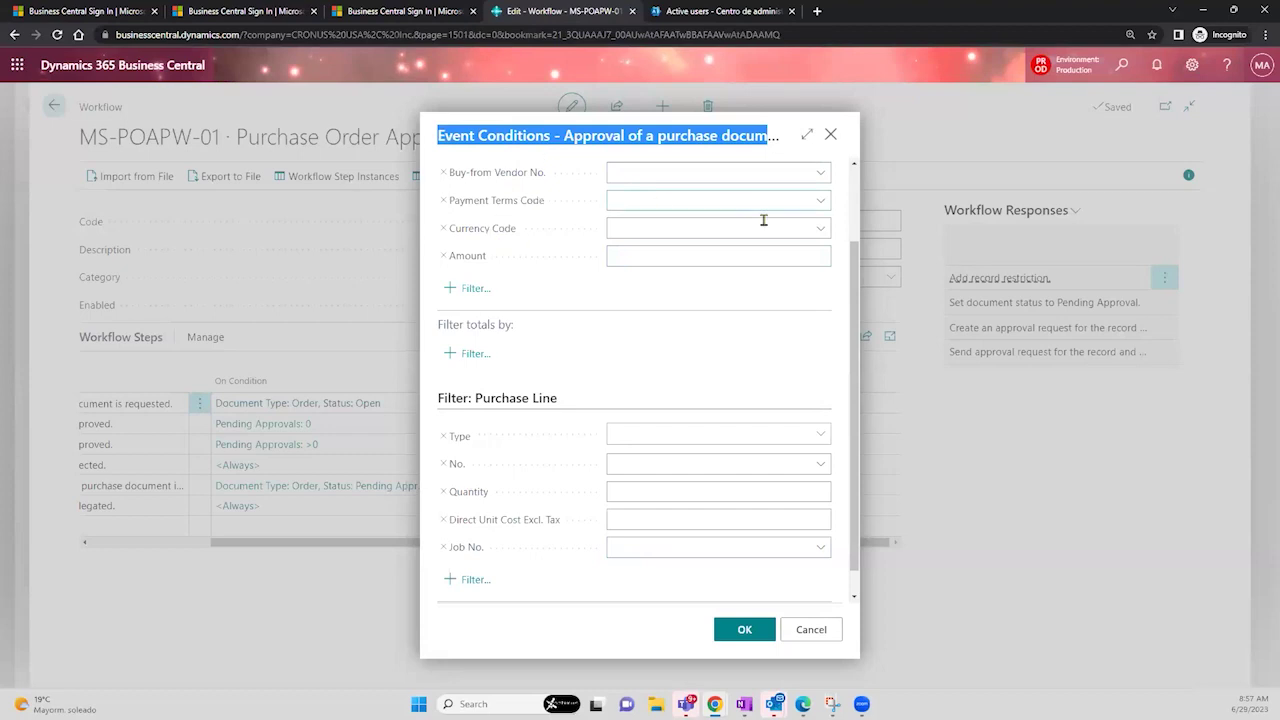
click(819, 203)
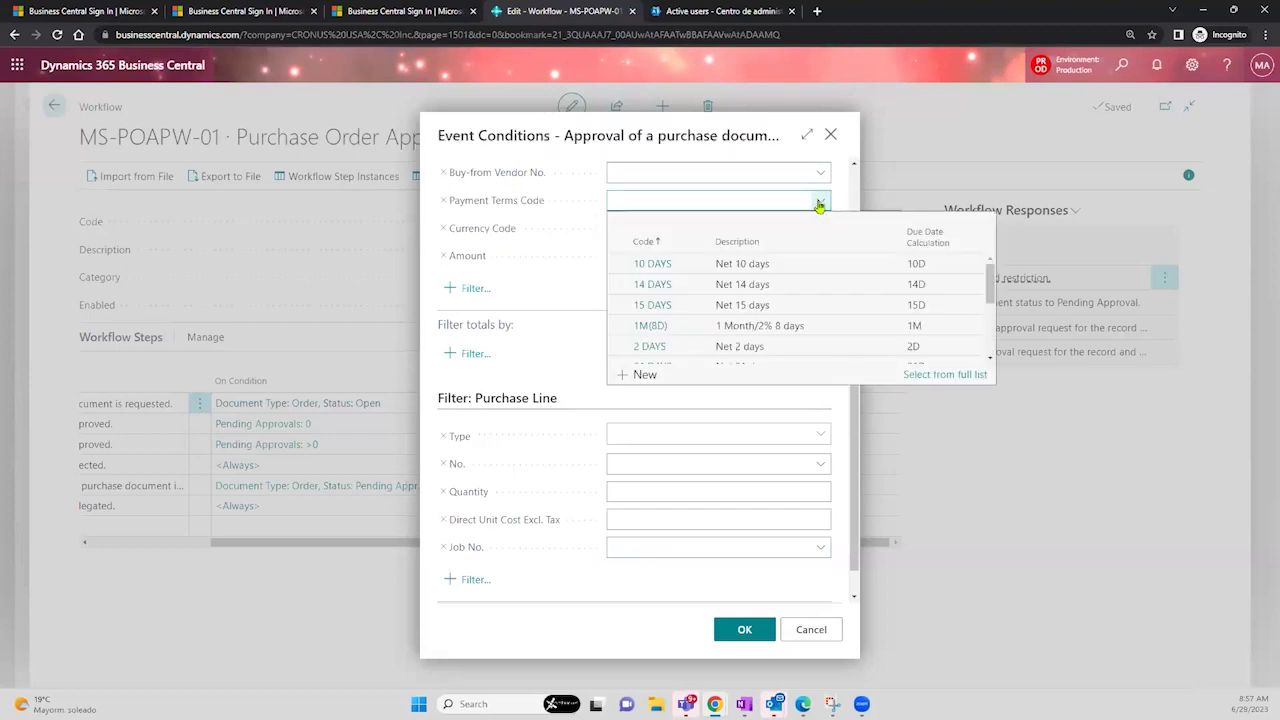
click(853, 409)
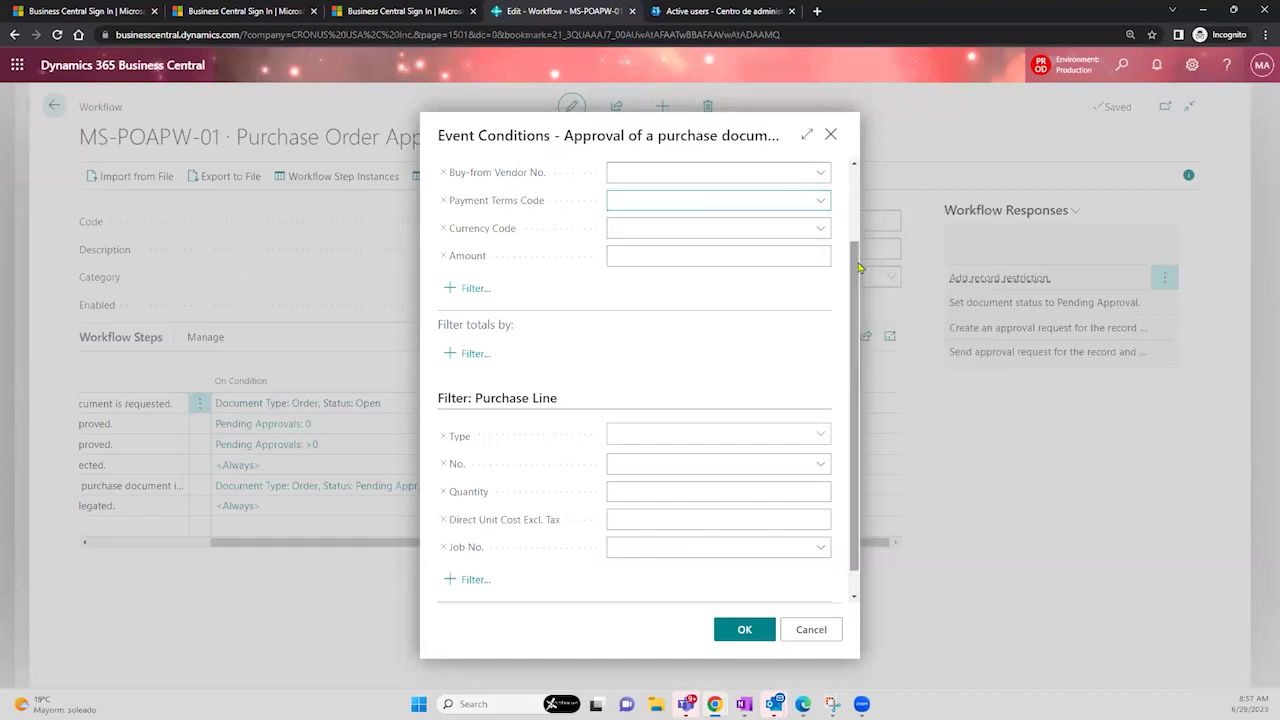
- Close the Event Conditions dialog to return to the MS-POAPW-01 workflow page
click(831, 135)
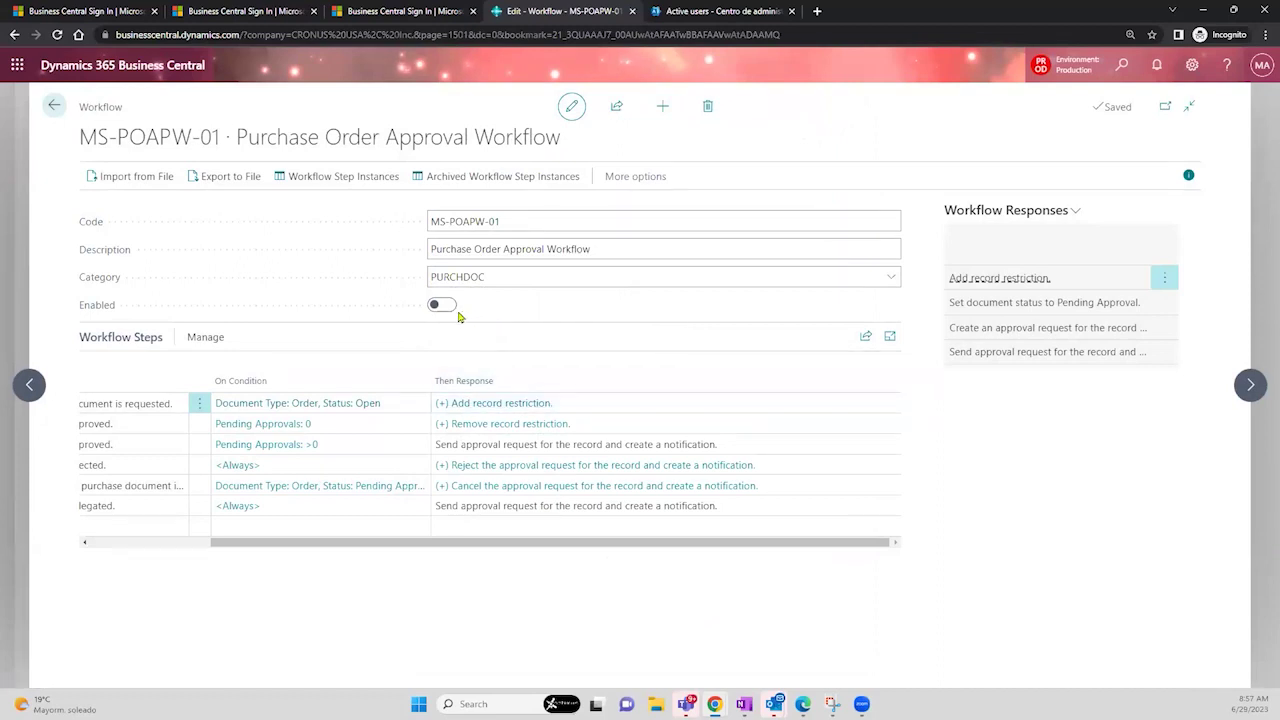
- Set the create-approval-request response to Approver Chain with delegation after 1 day
click(532, 405)
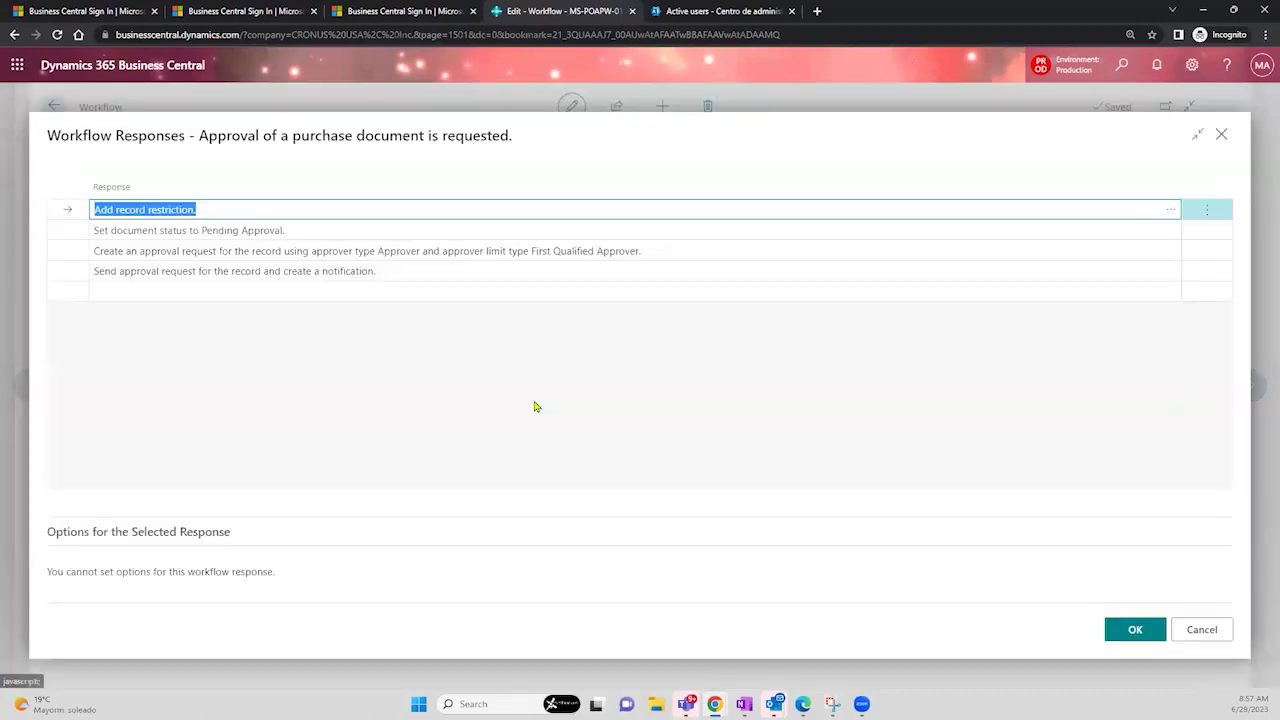
click(565, 252)
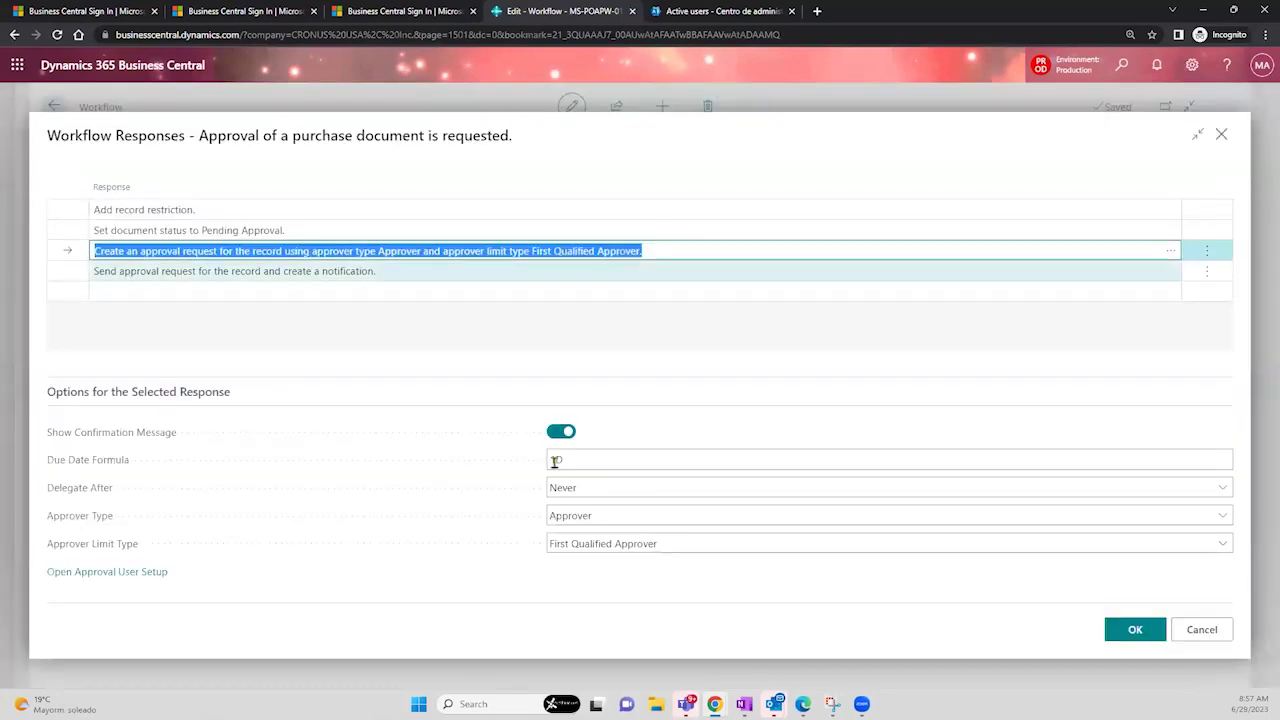
click(632, 548)
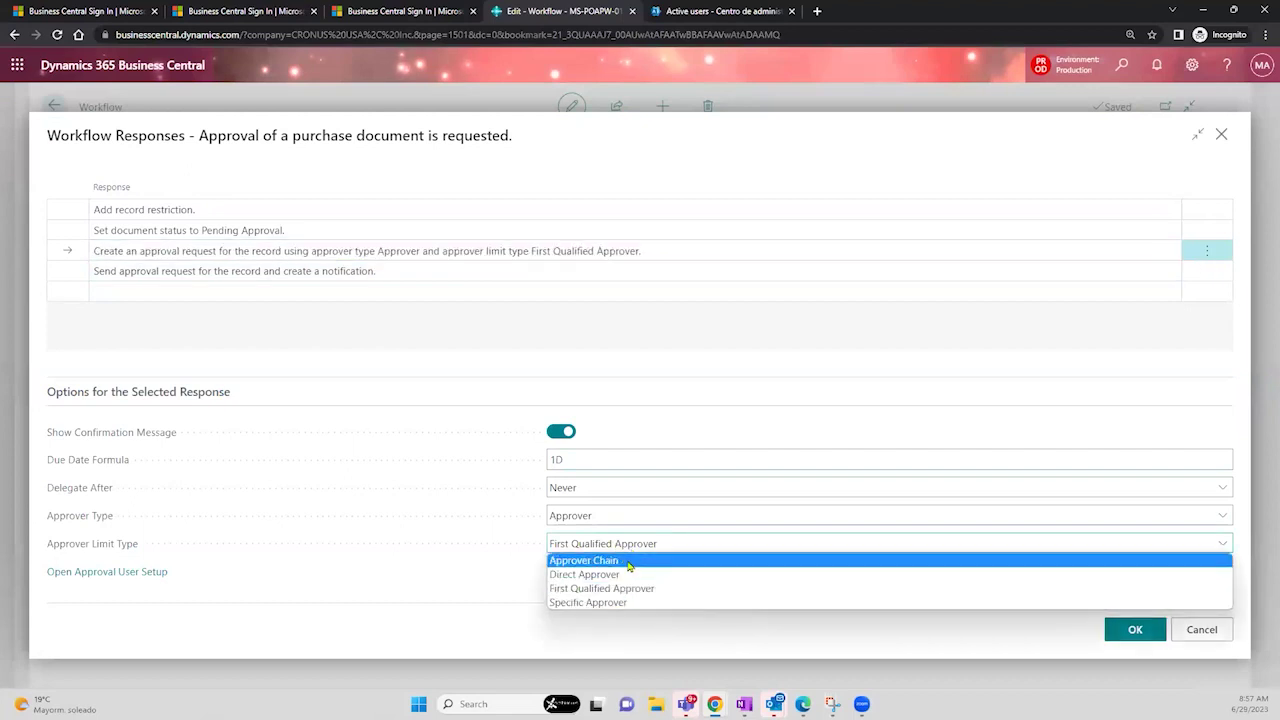
click(630, 561)
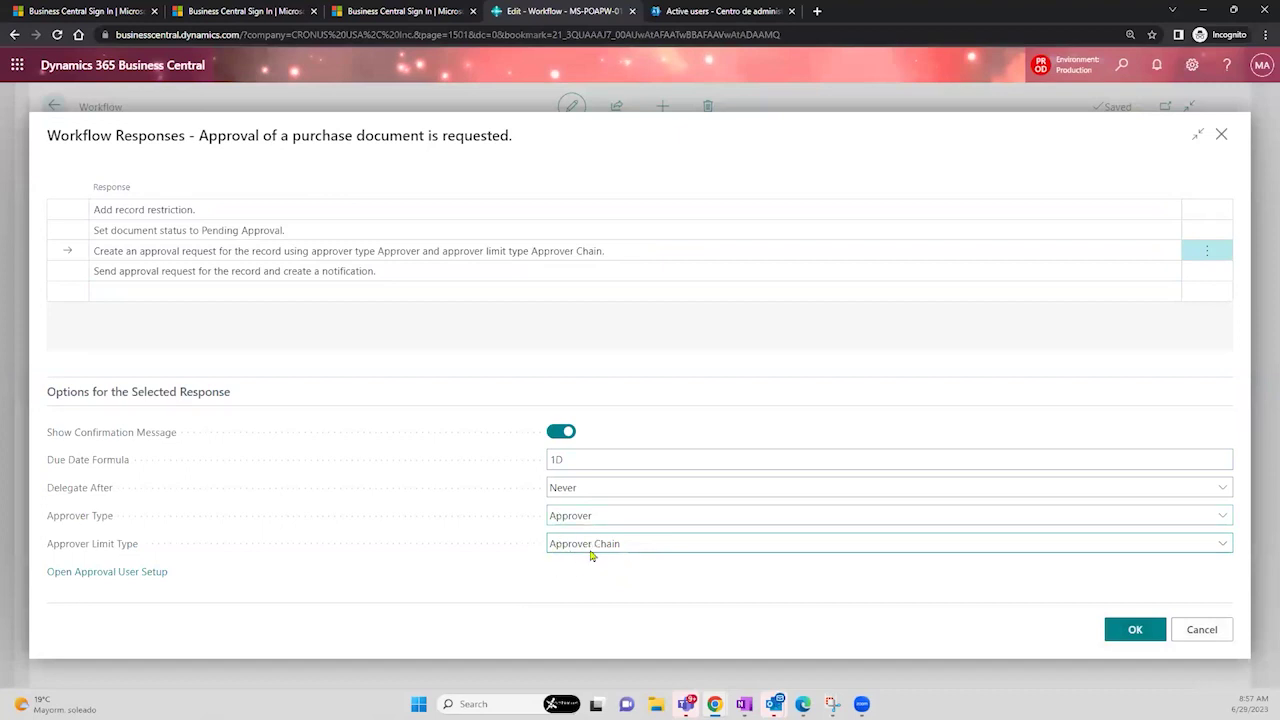
click(589, 490)
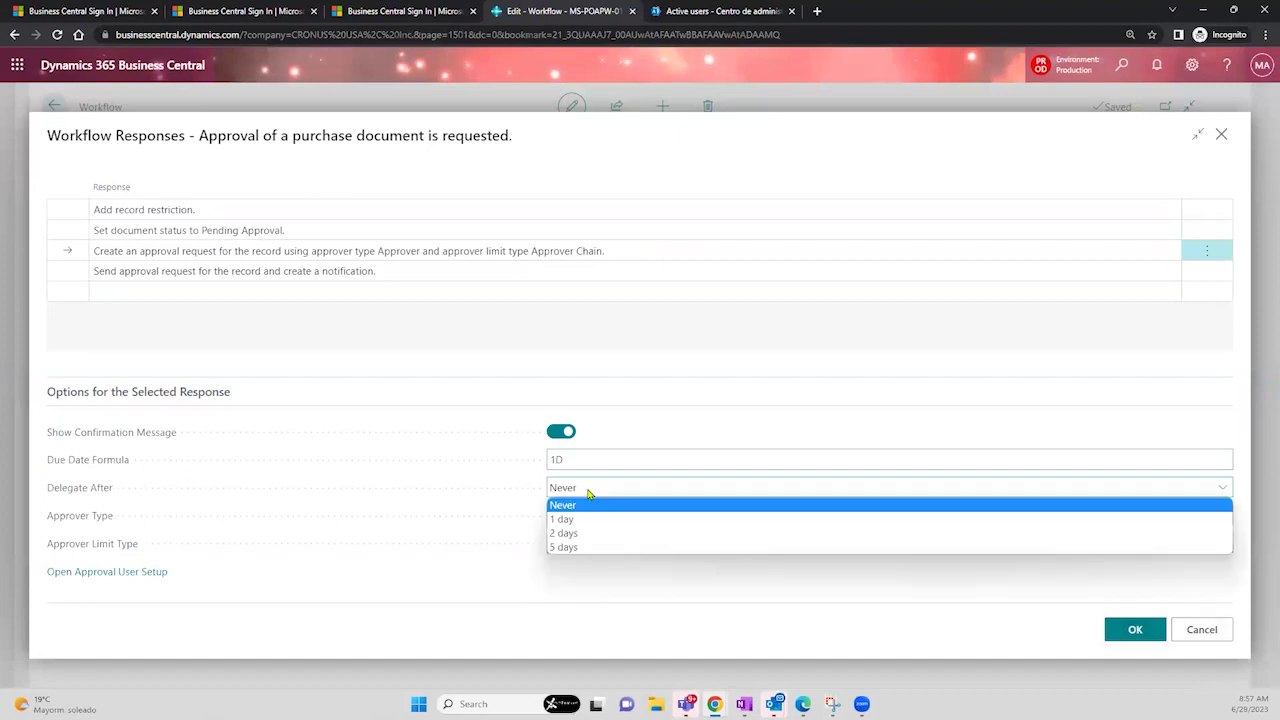
click(582, 520)
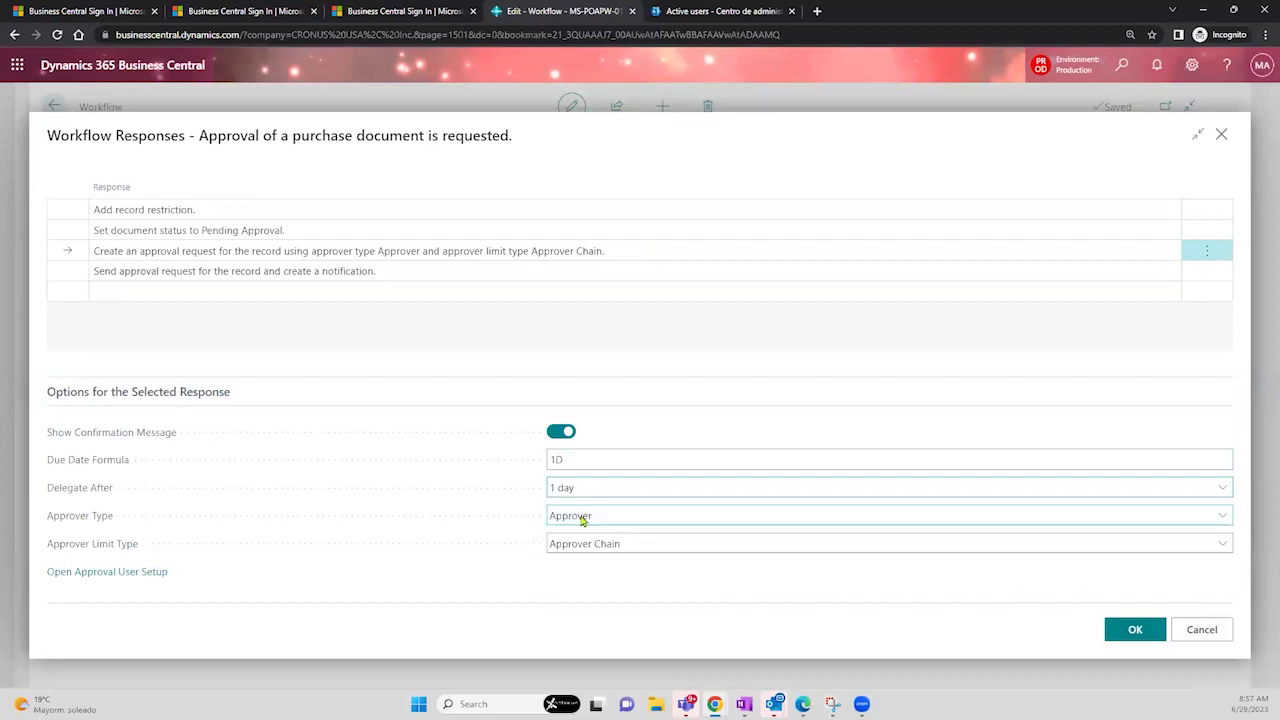
click(621, 490)
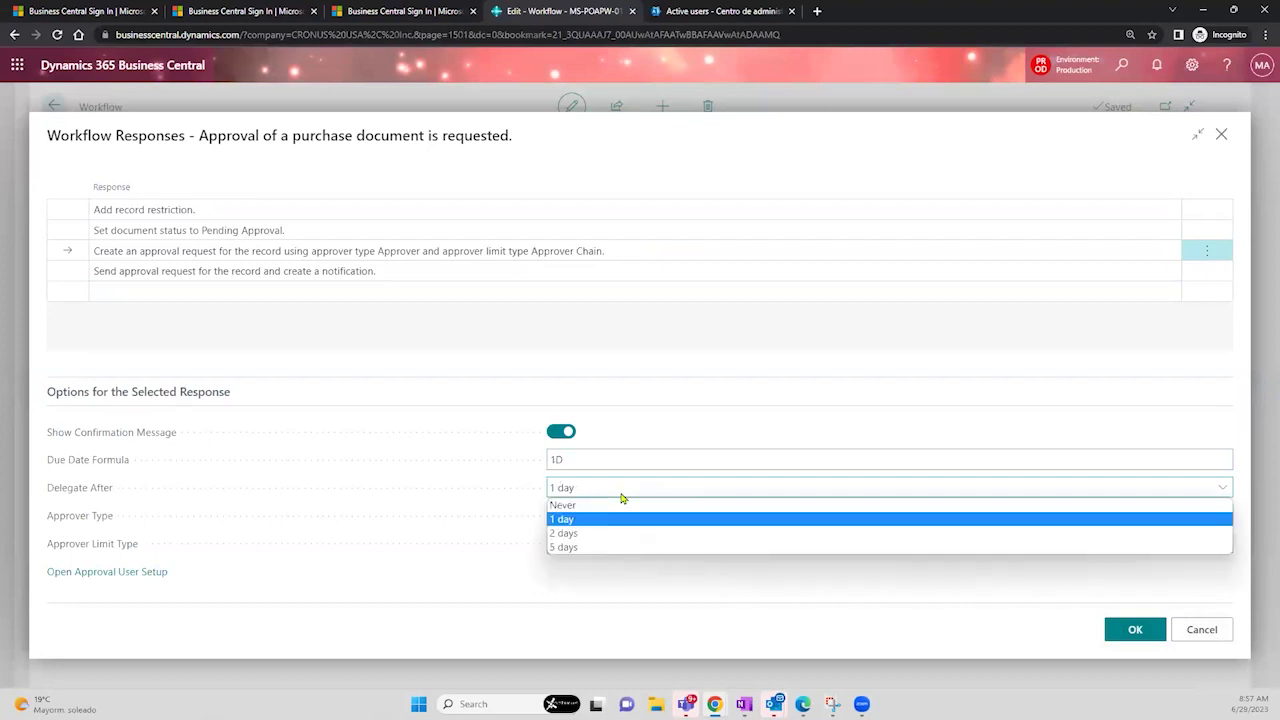
click(681, 408)
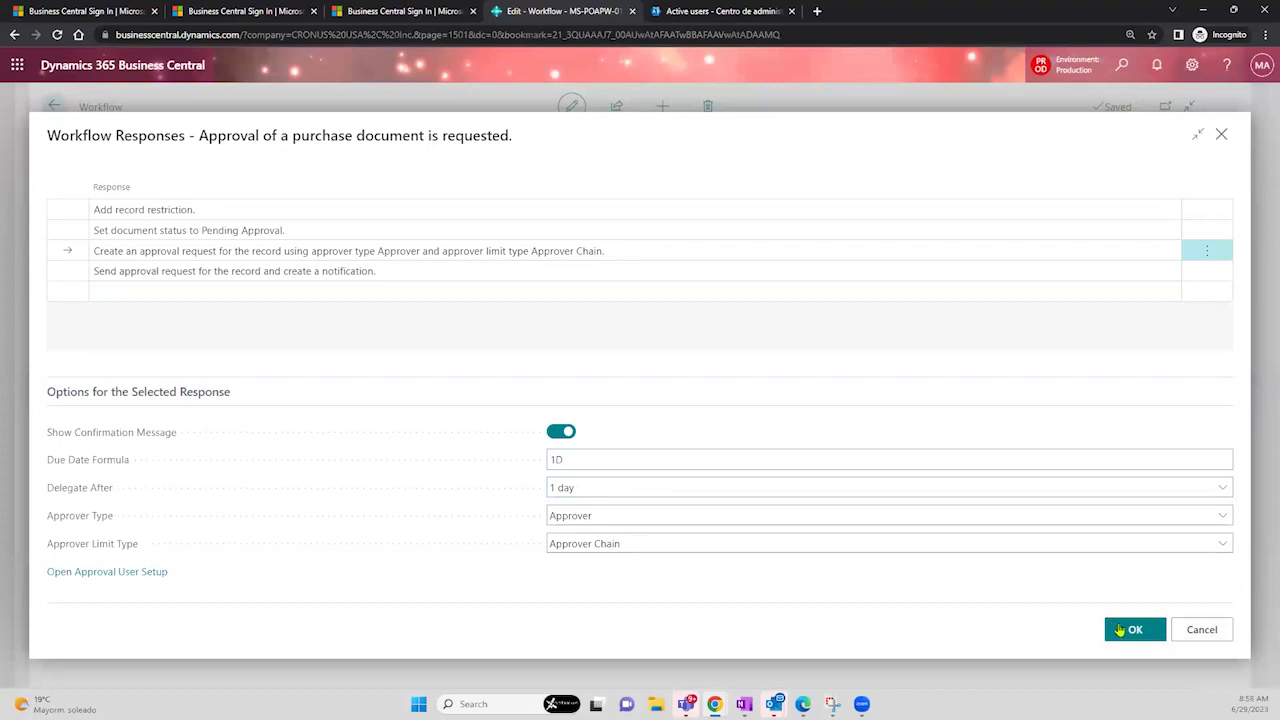
click(1120, 630)
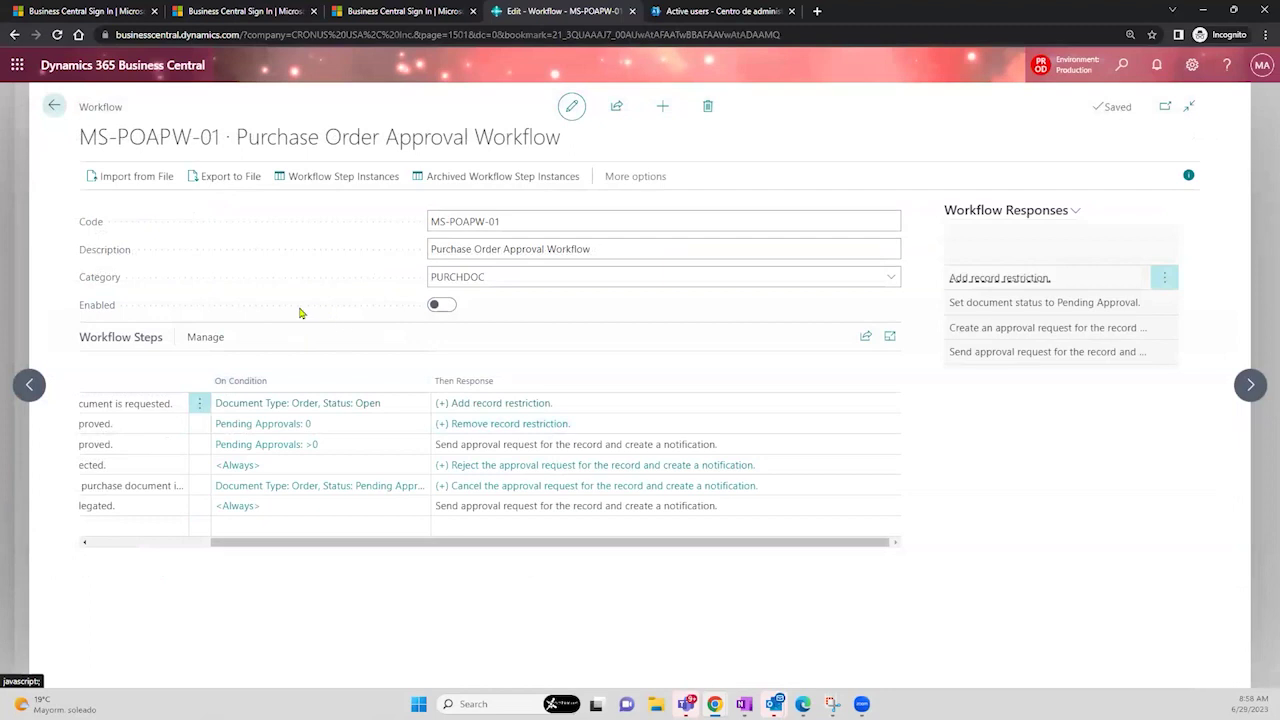
- Enable workflow MS-POAPW-01 and view its workflow step instances
click(439, 307)
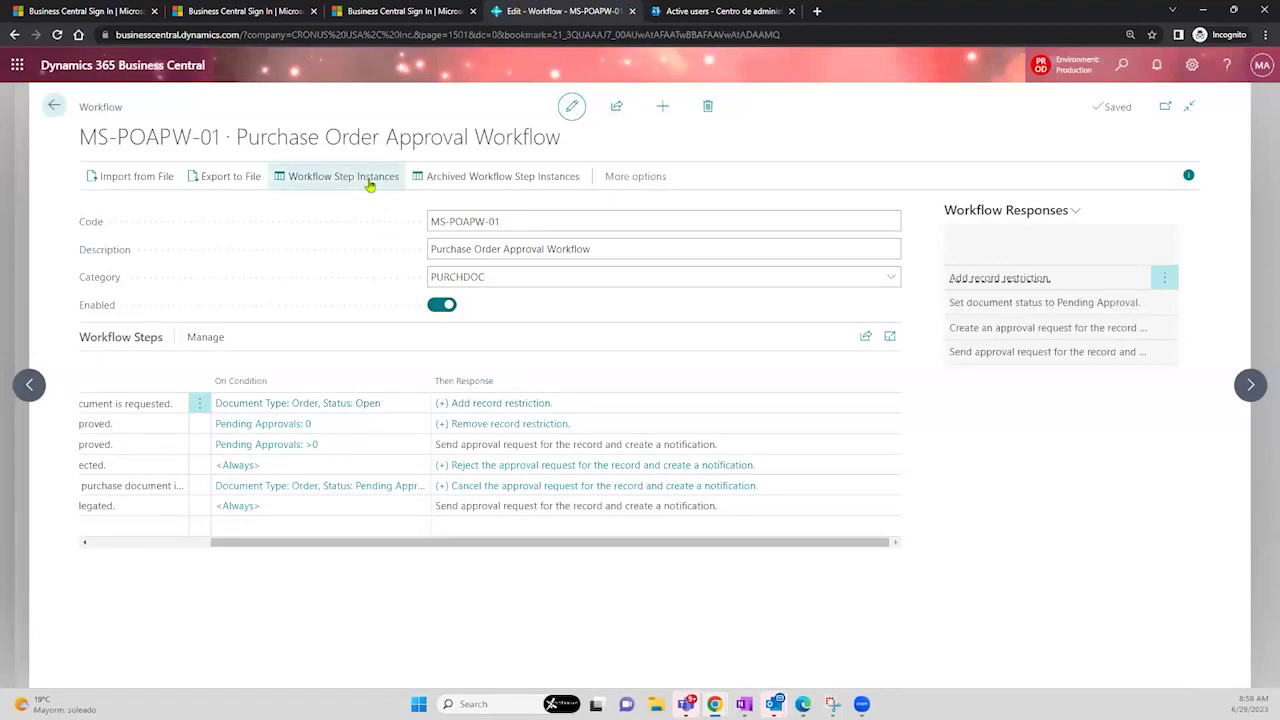
click(369, 182)
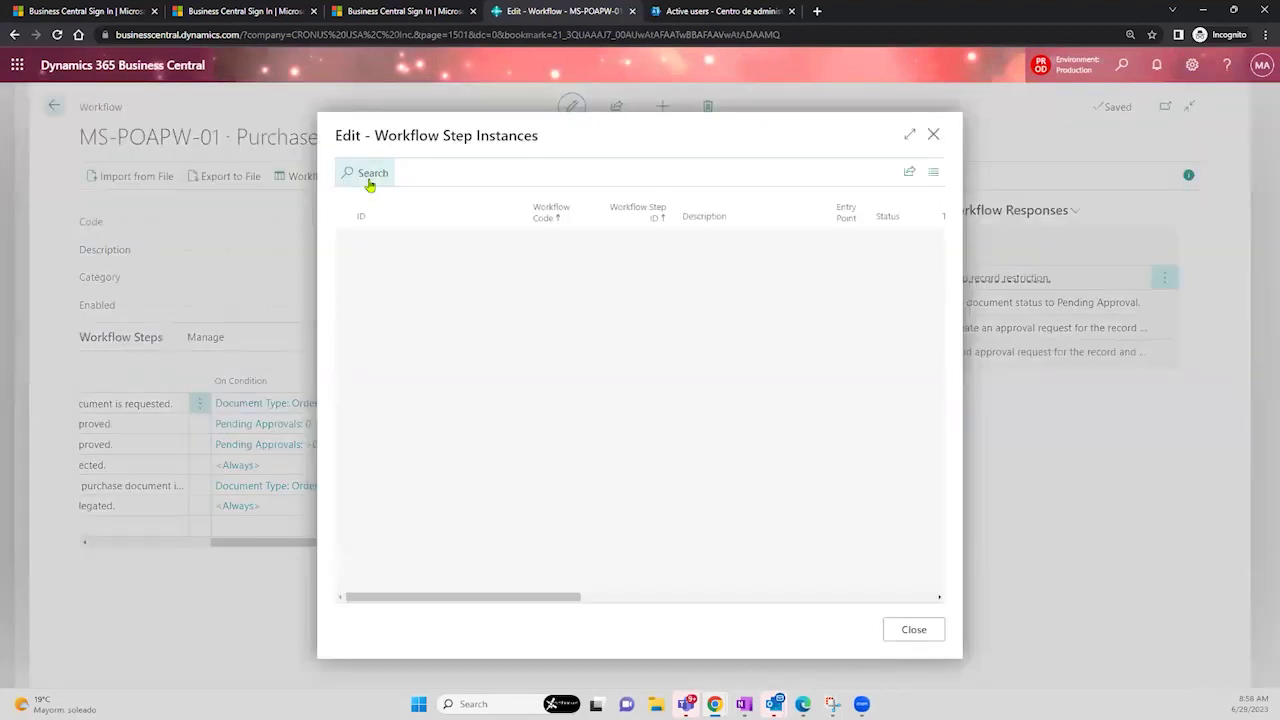
- Review step instances with a widened Function Name column, then view the archived step instances
click(908, 137)
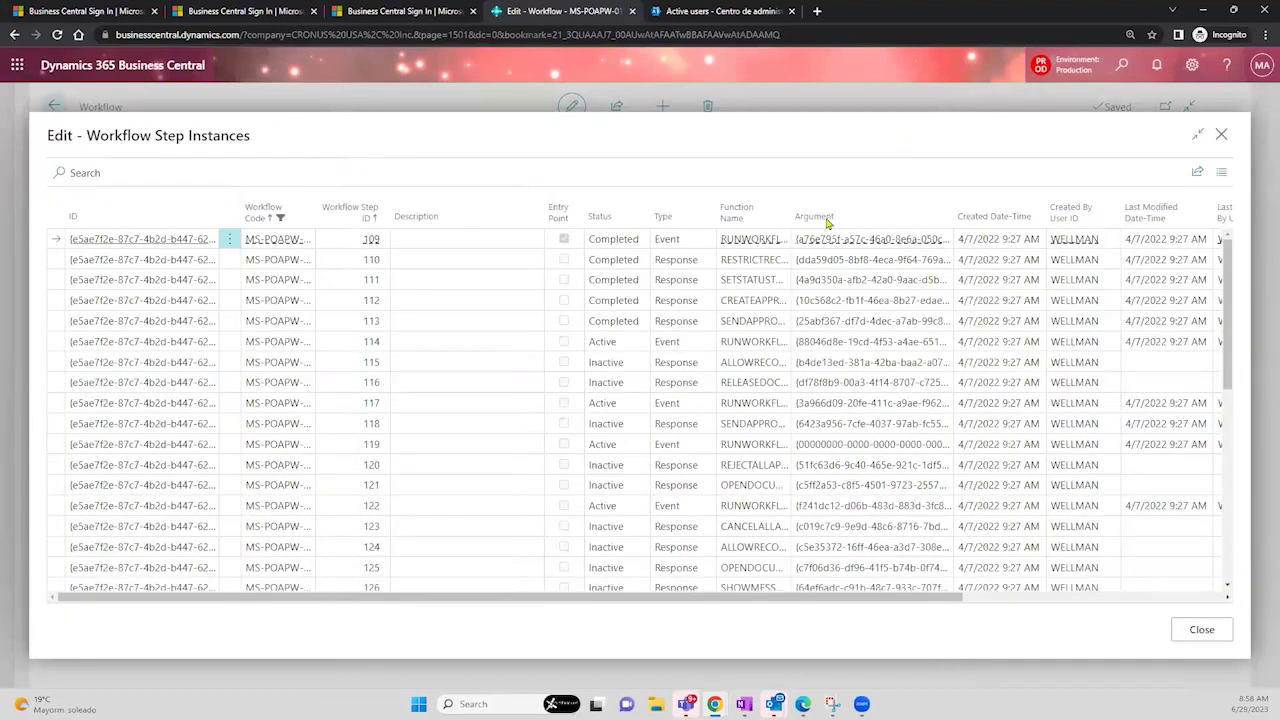
click(310, 216)
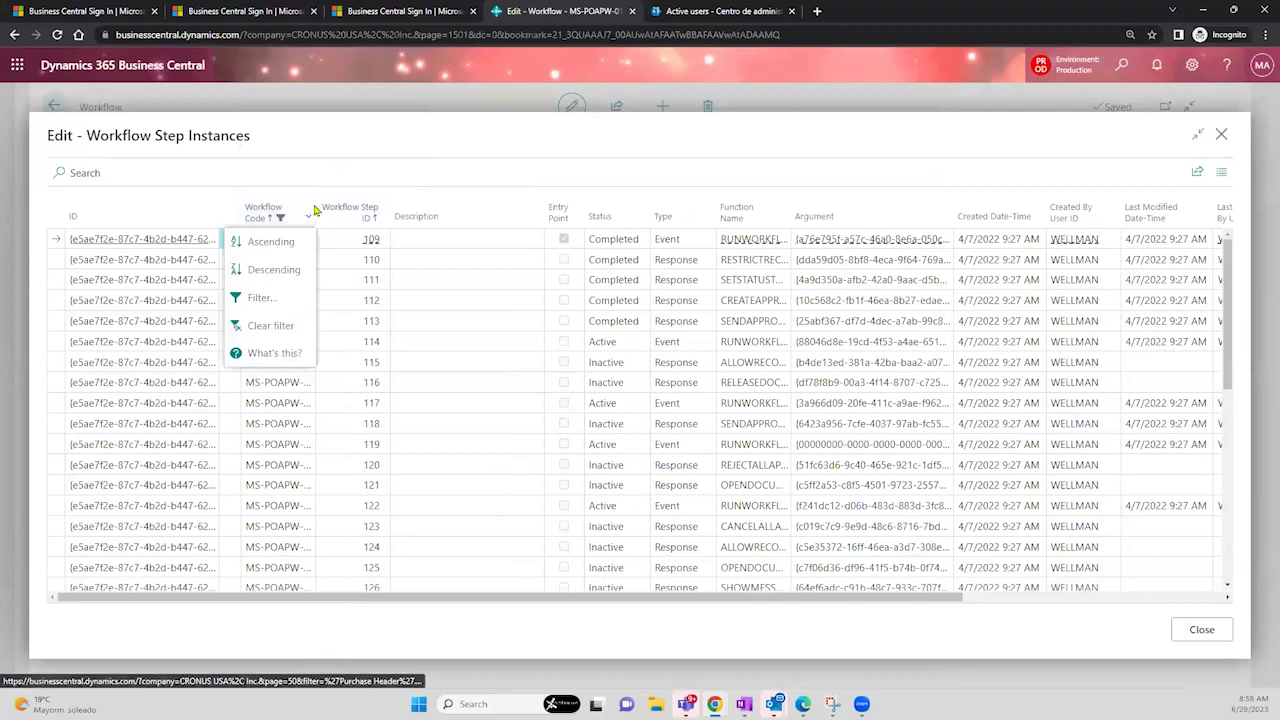
click(337, 164)
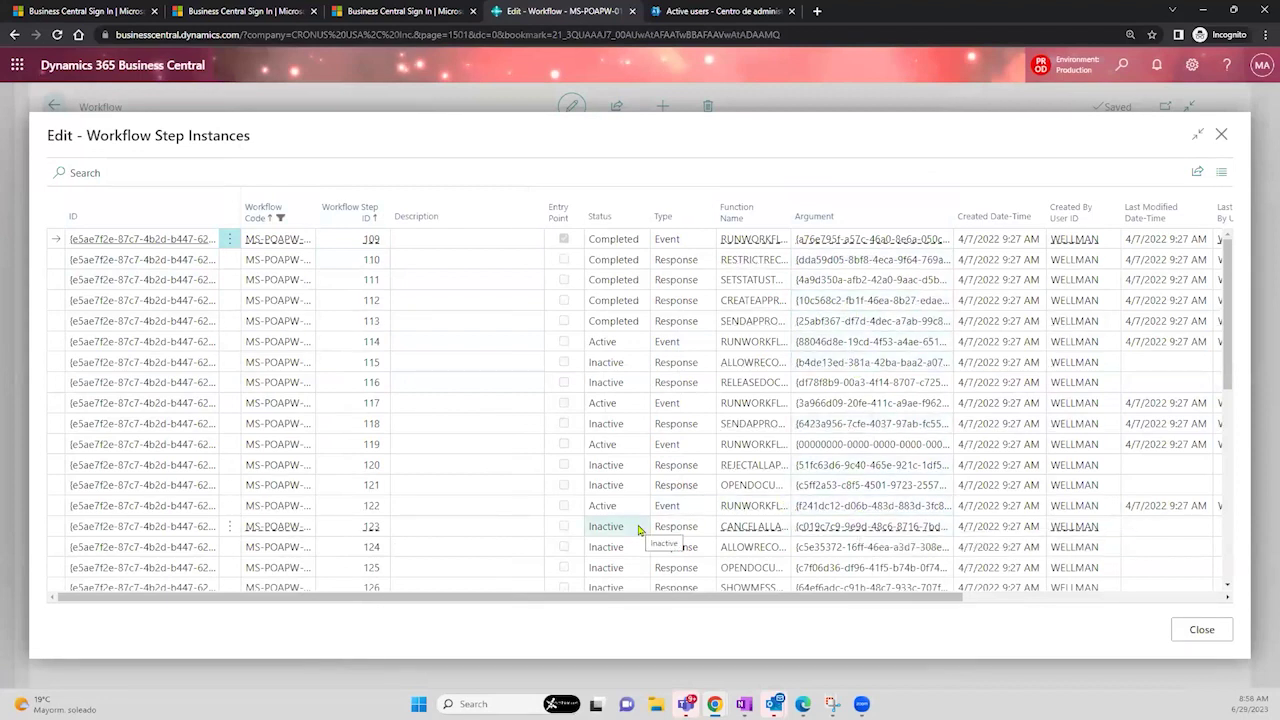
click(683, 347)
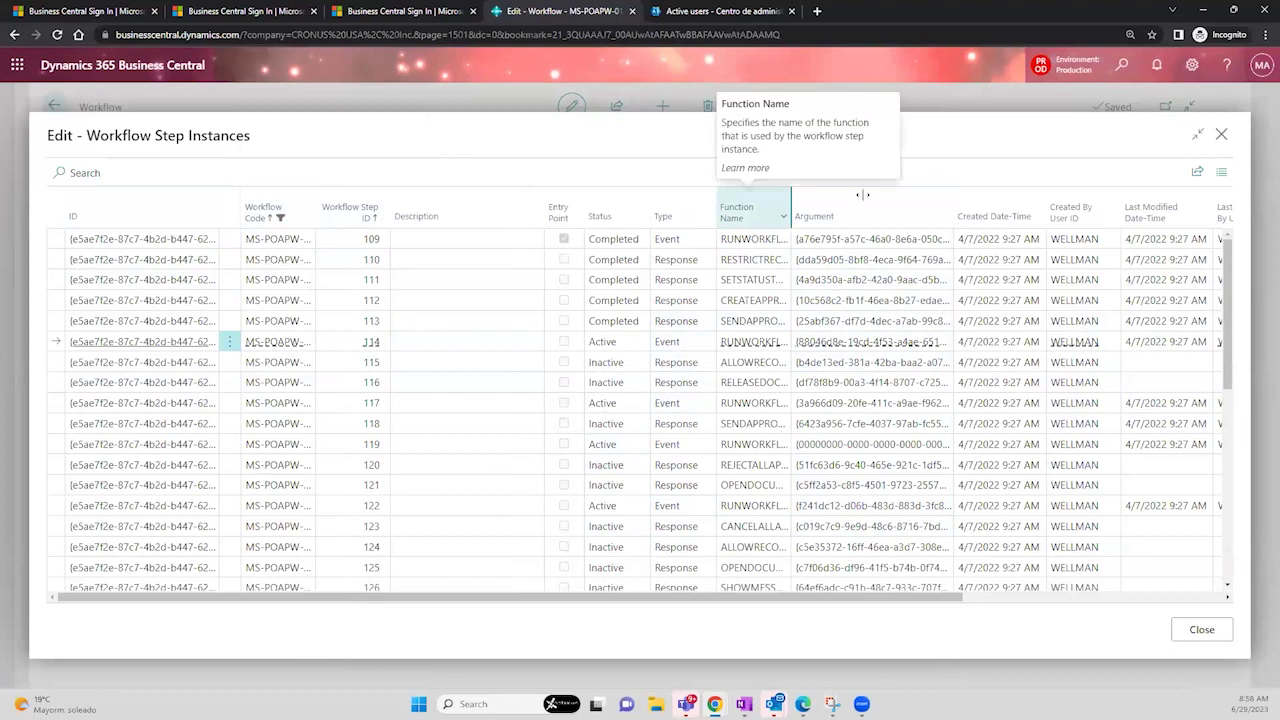
drag(903, 208, 902, 201)
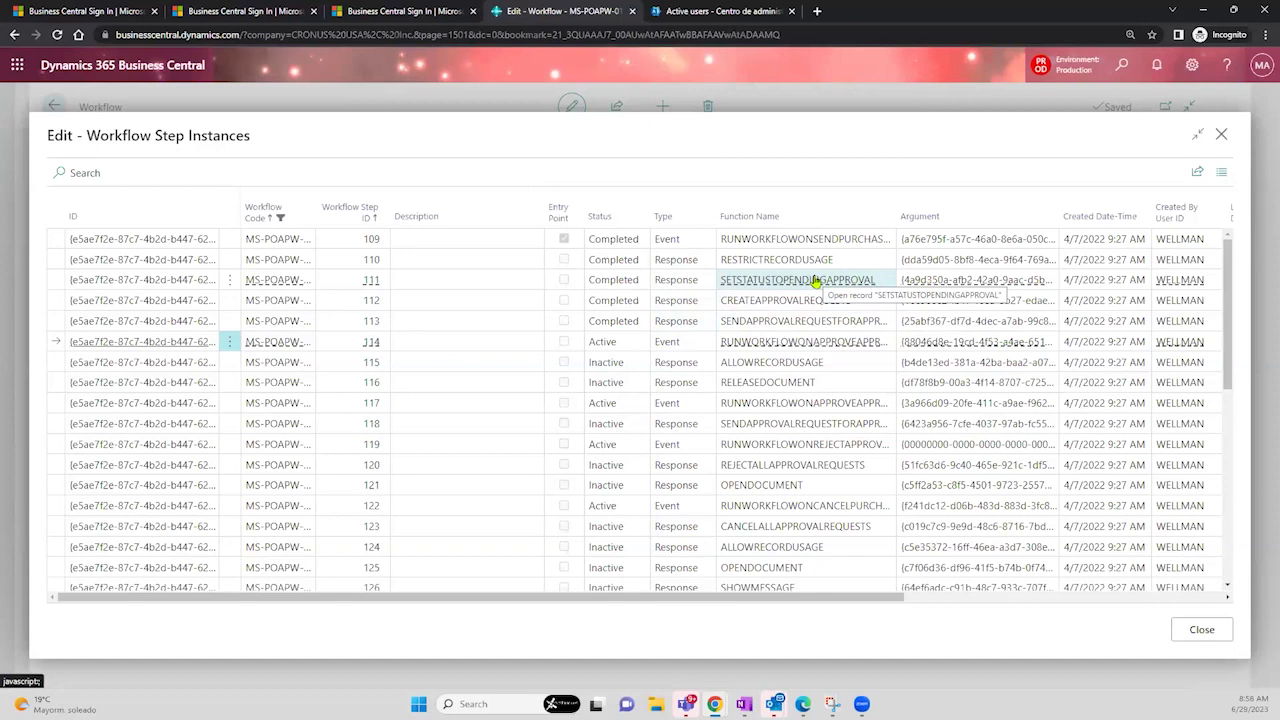
click(783, 534)
mouse_move(783, 557)
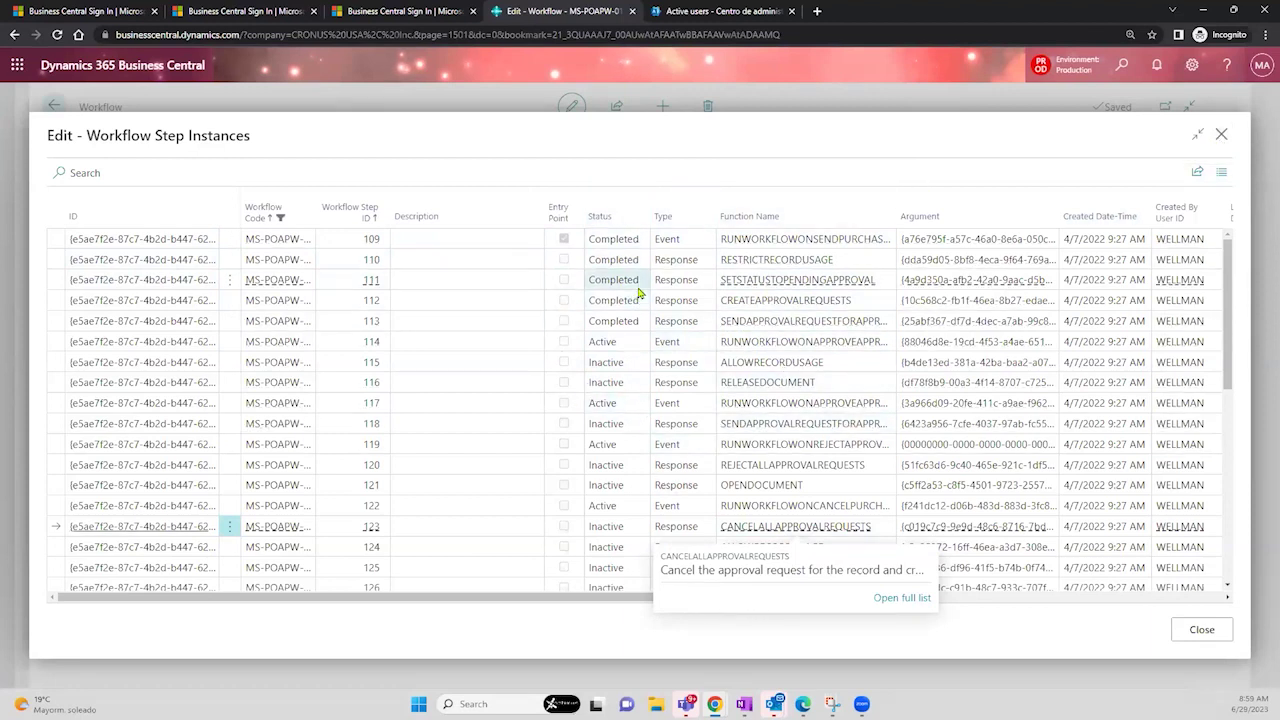
click(1222, 136)
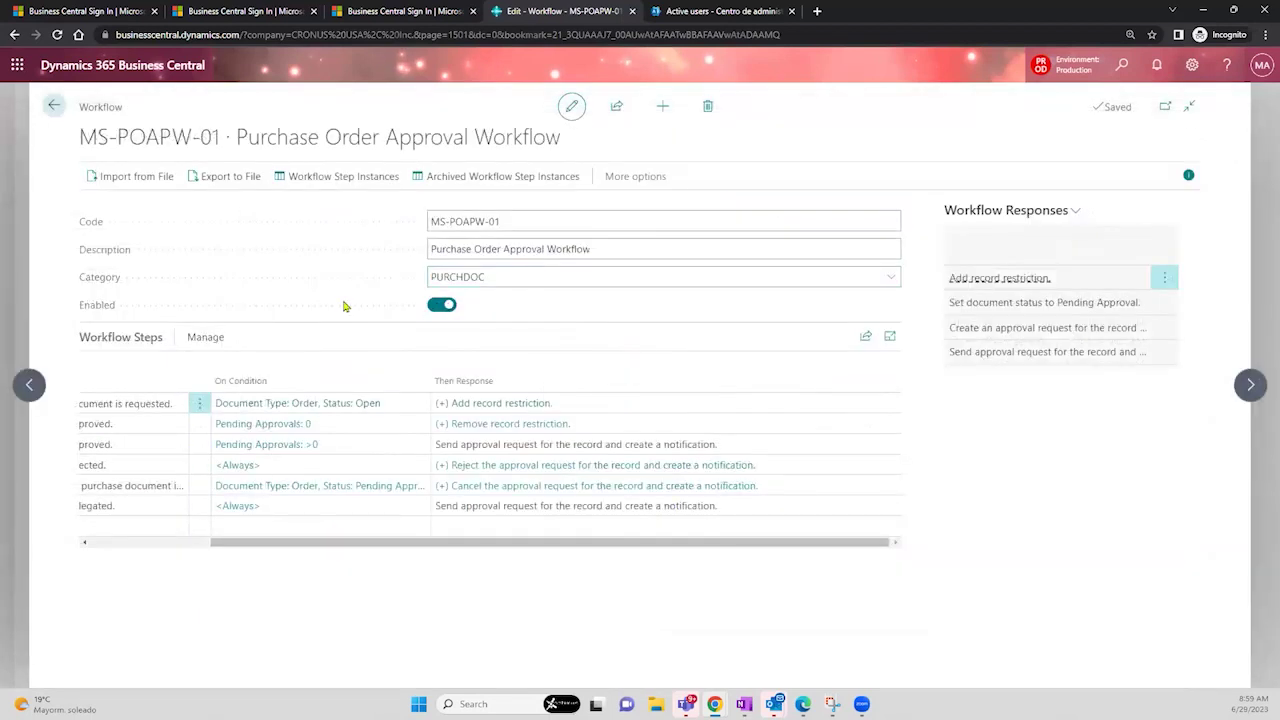
click(505, 175)
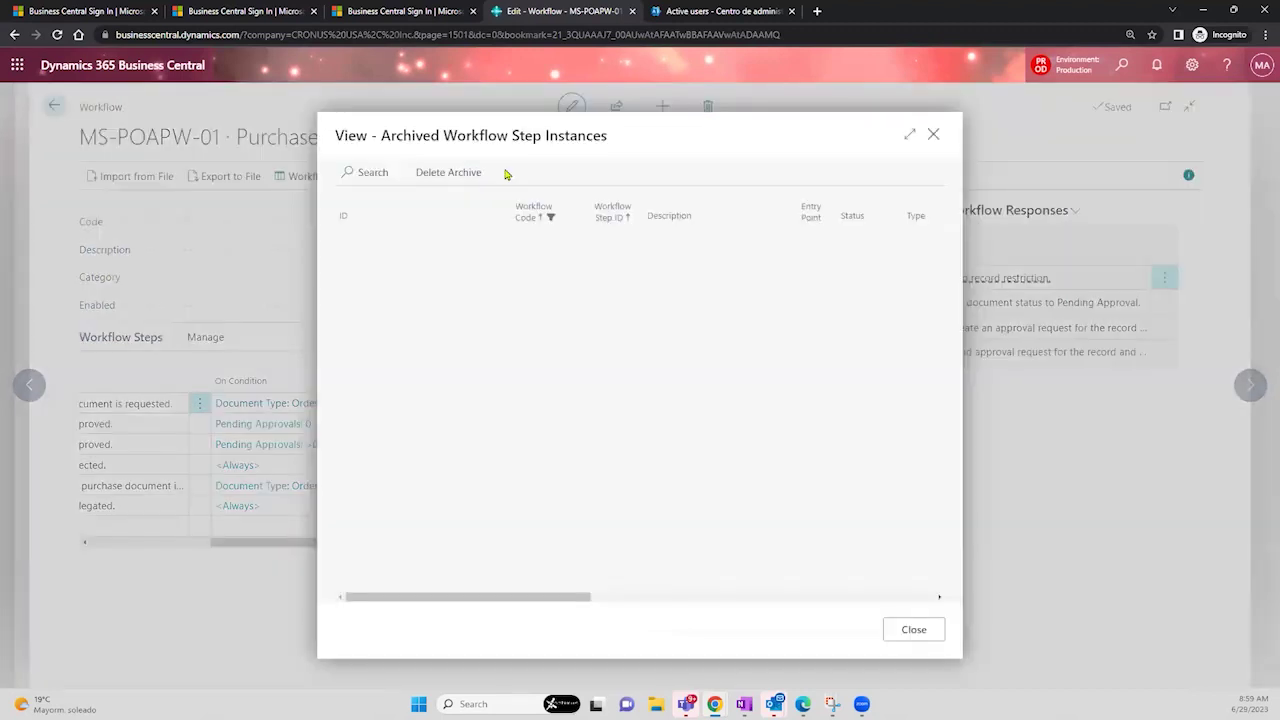
- Close the archived step instances and bring up the Power Automate options under Automate
click(909, 134)
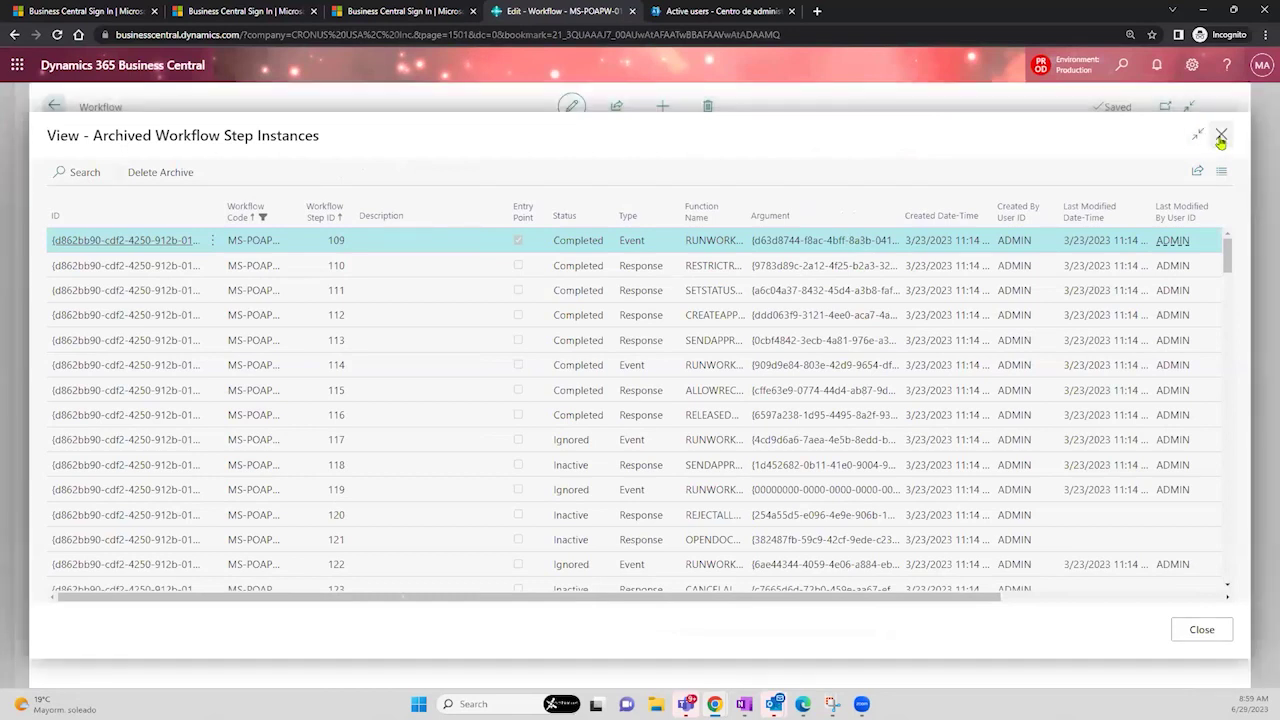
click(1221, 136)
click(636, 180)
mouse_move(652, 213)
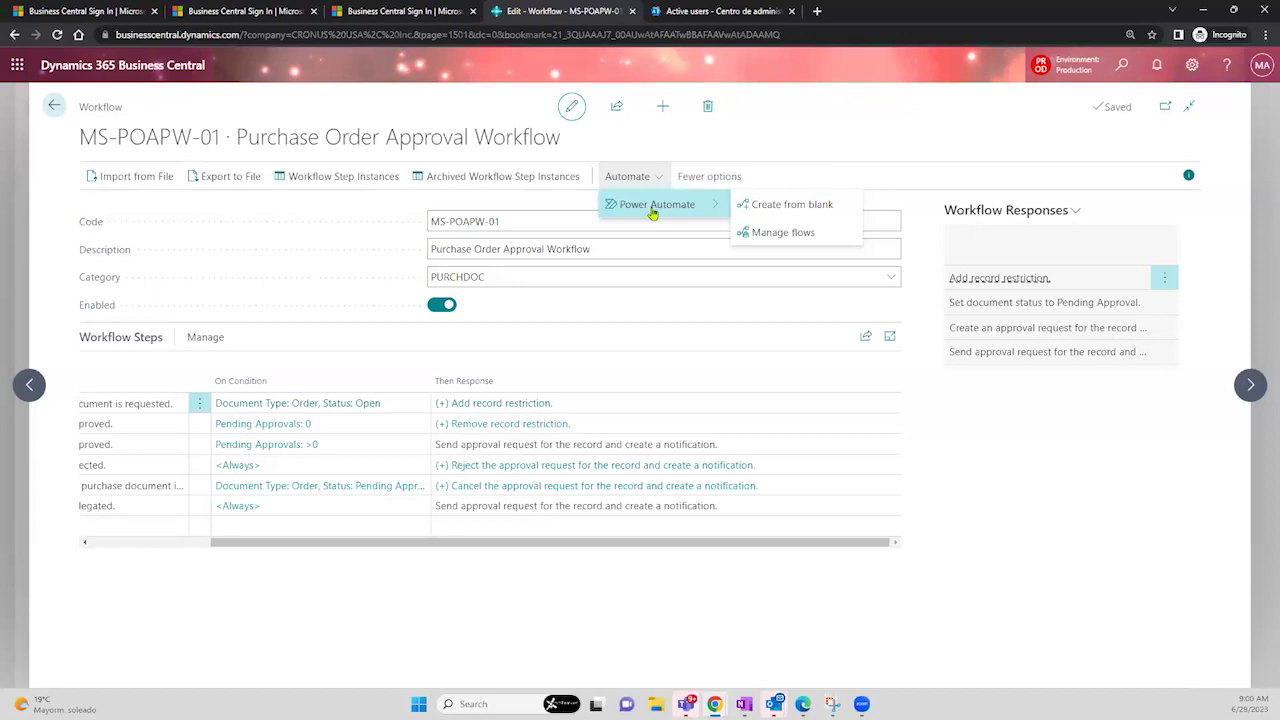
- Start a blank Business Central flow, then abandon it for the Templates gallery
click(760, 212)
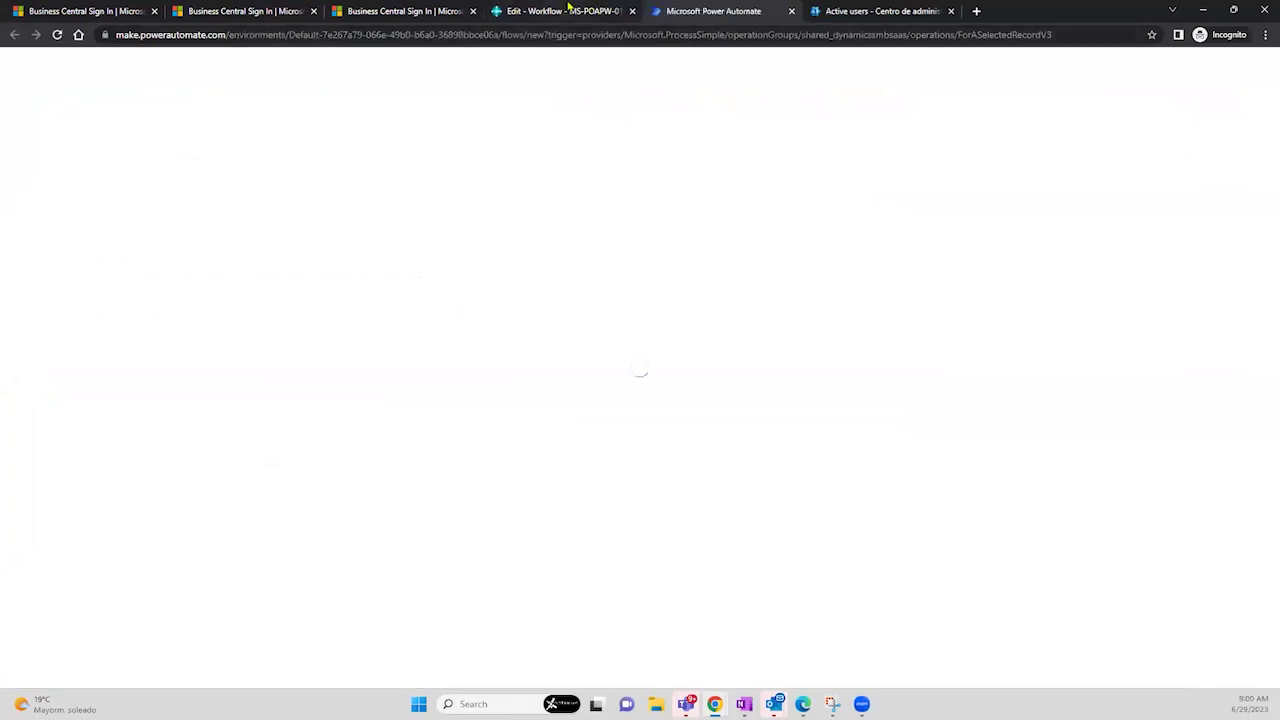
mouse_move(568, 7)
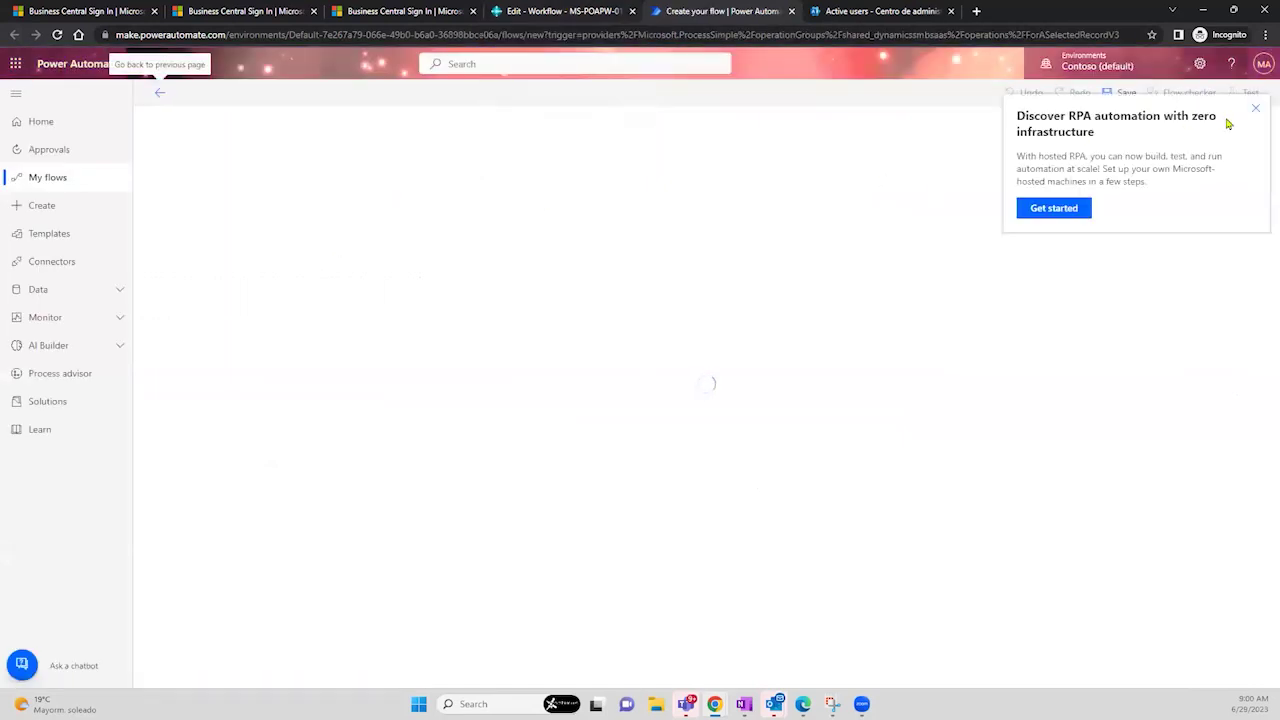
click(1254, 108)
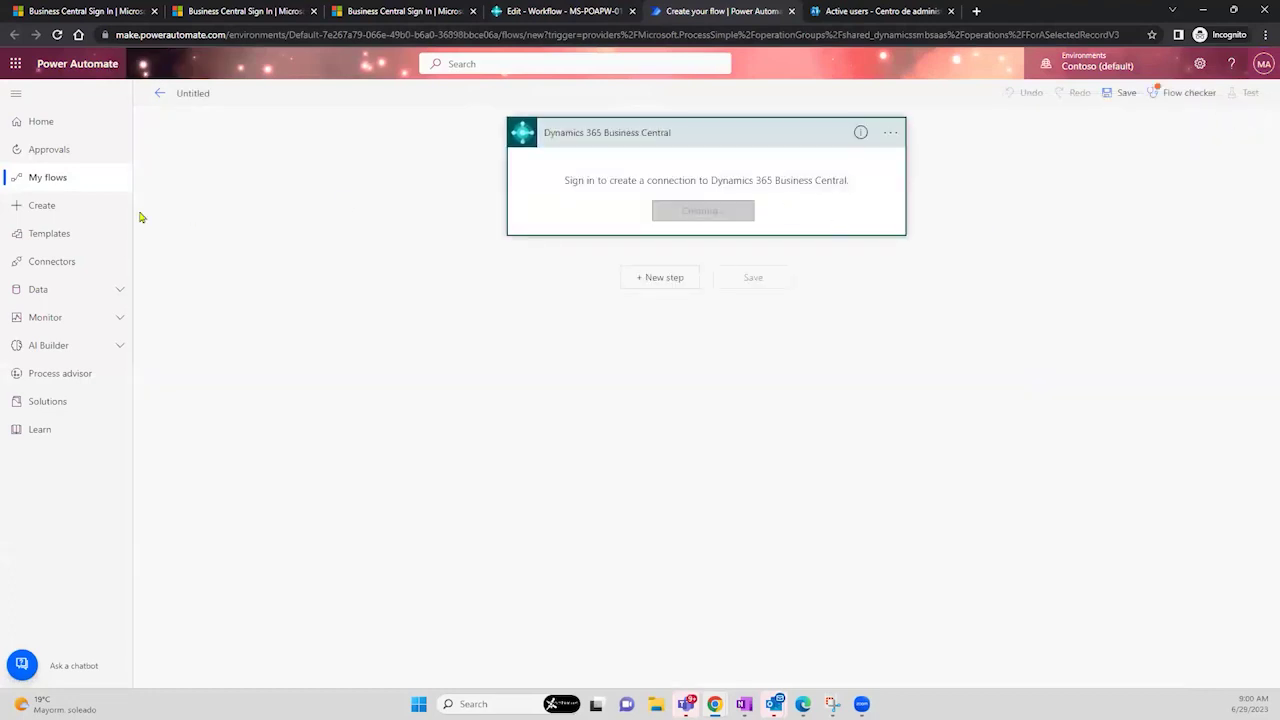
click(50, 233)
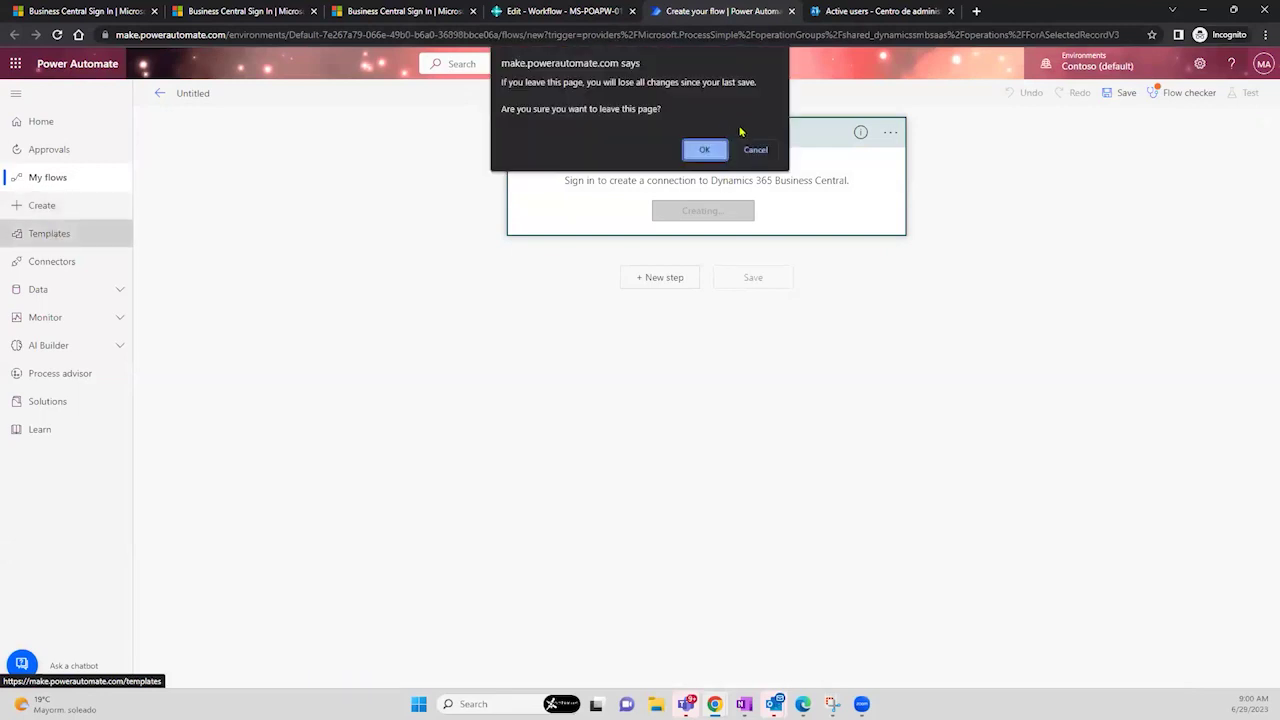
click(700, 150)
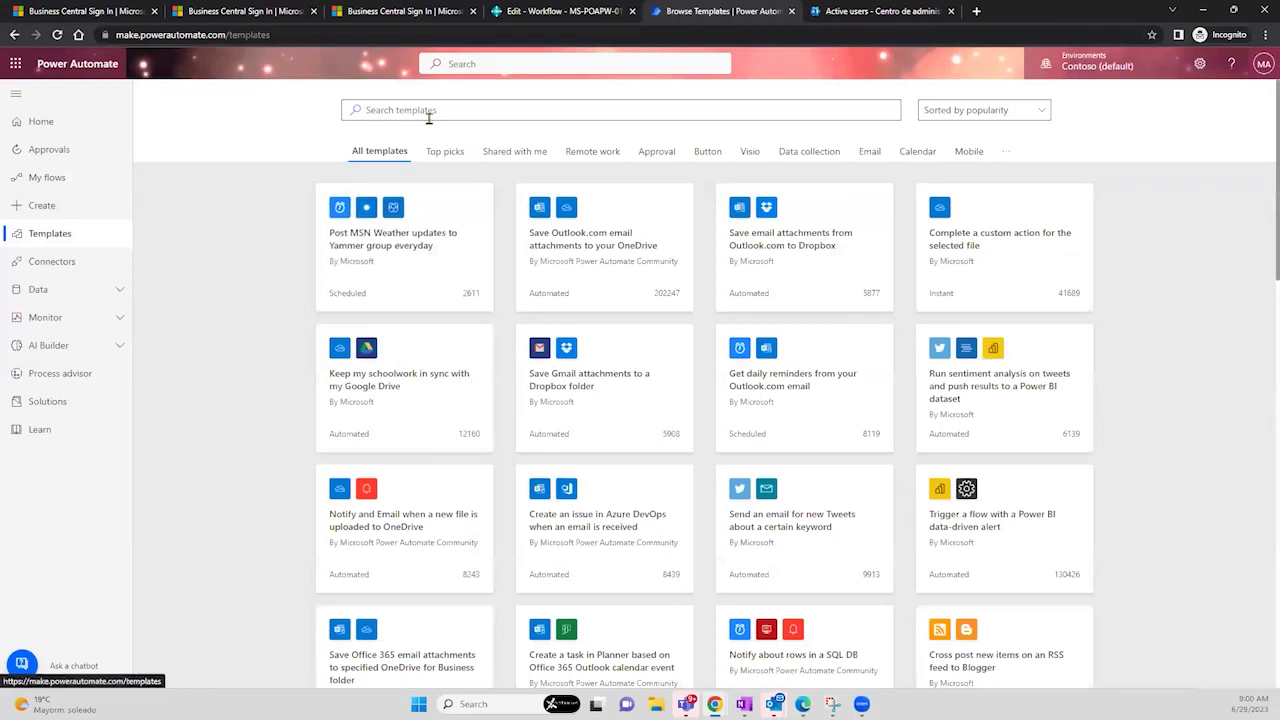
- Search the Power Automate template gallery for 'approval'
click(419, 110)
text(approval)
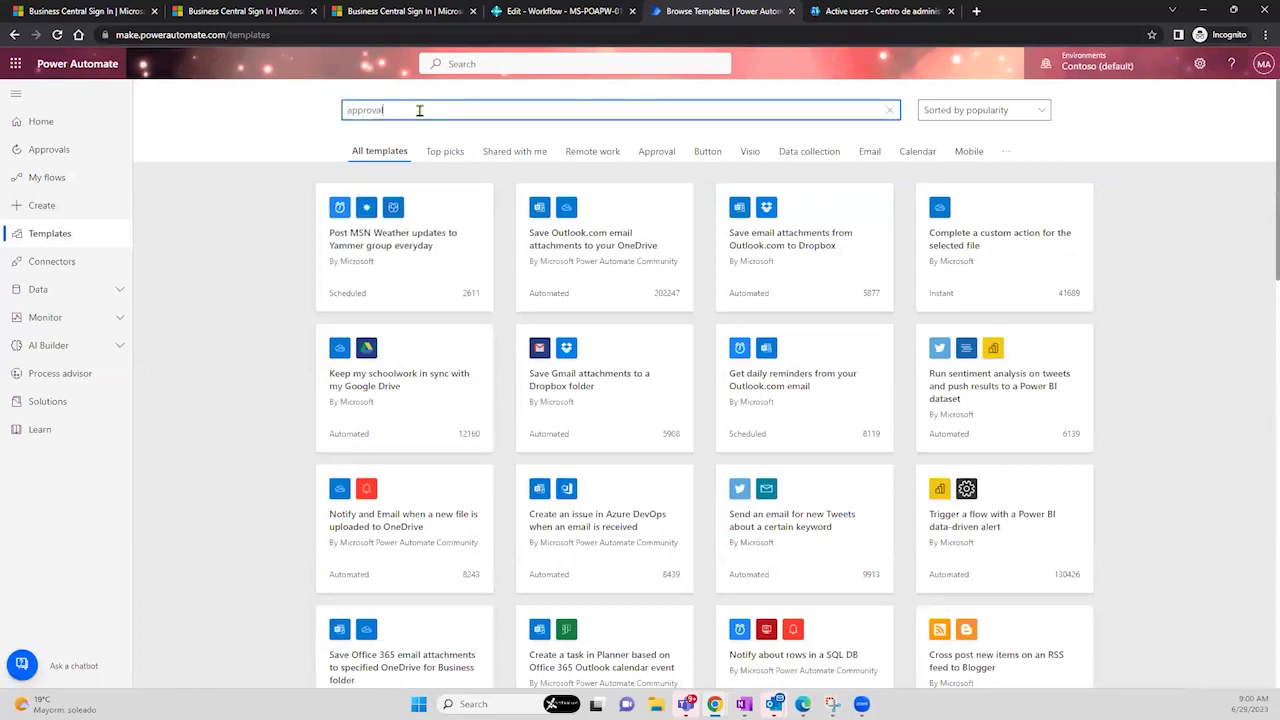
key(Return)
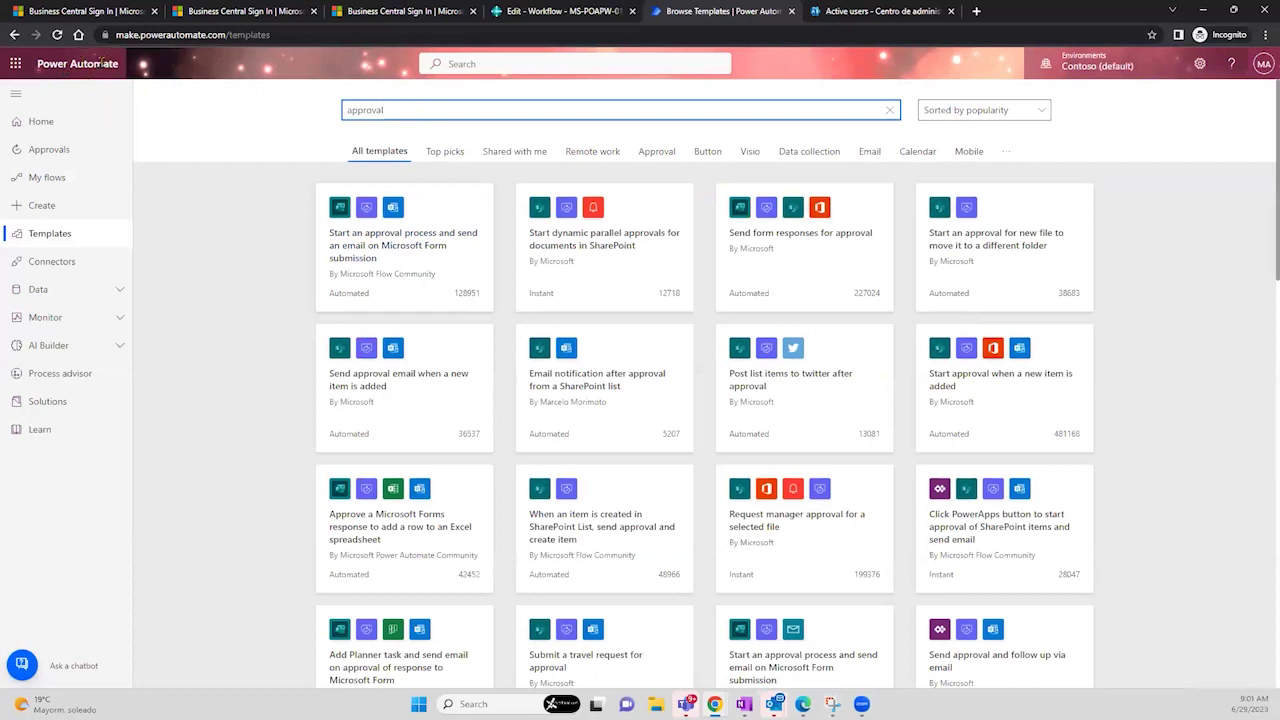
- Reselect the search term, then bring the Teams window on screen showing its teams list
click(157, 34)
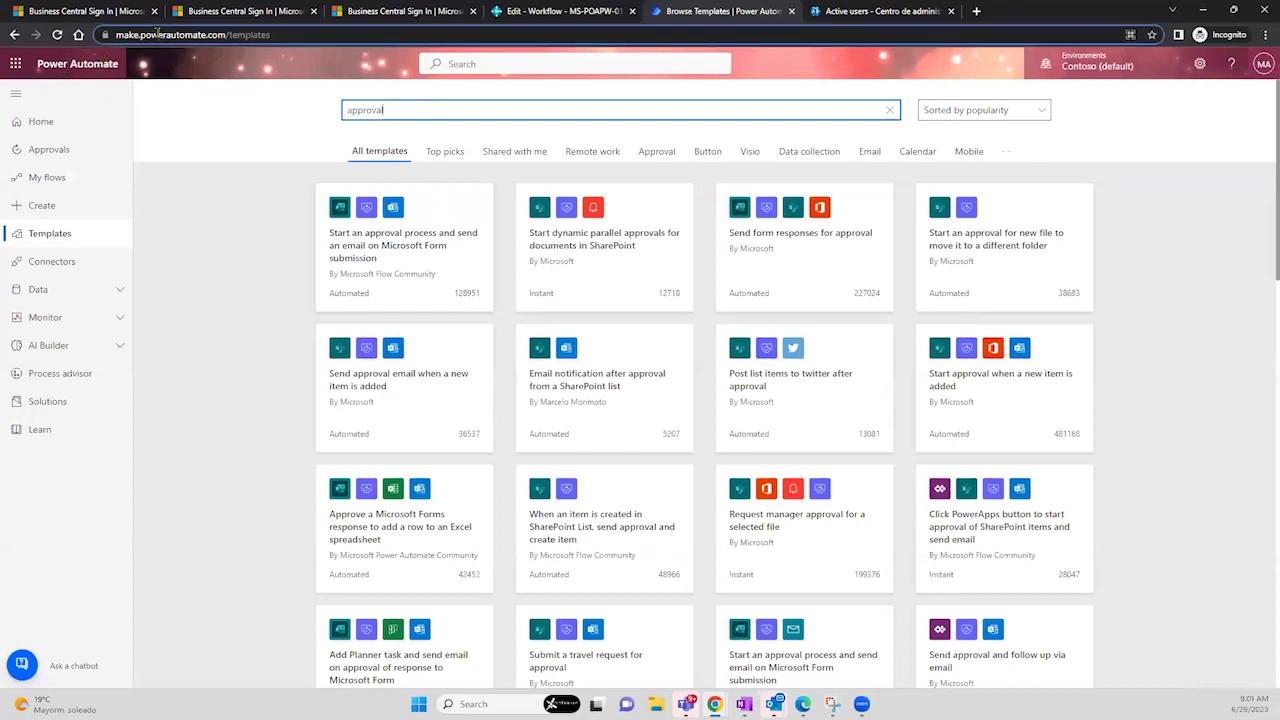
click(409, 110)
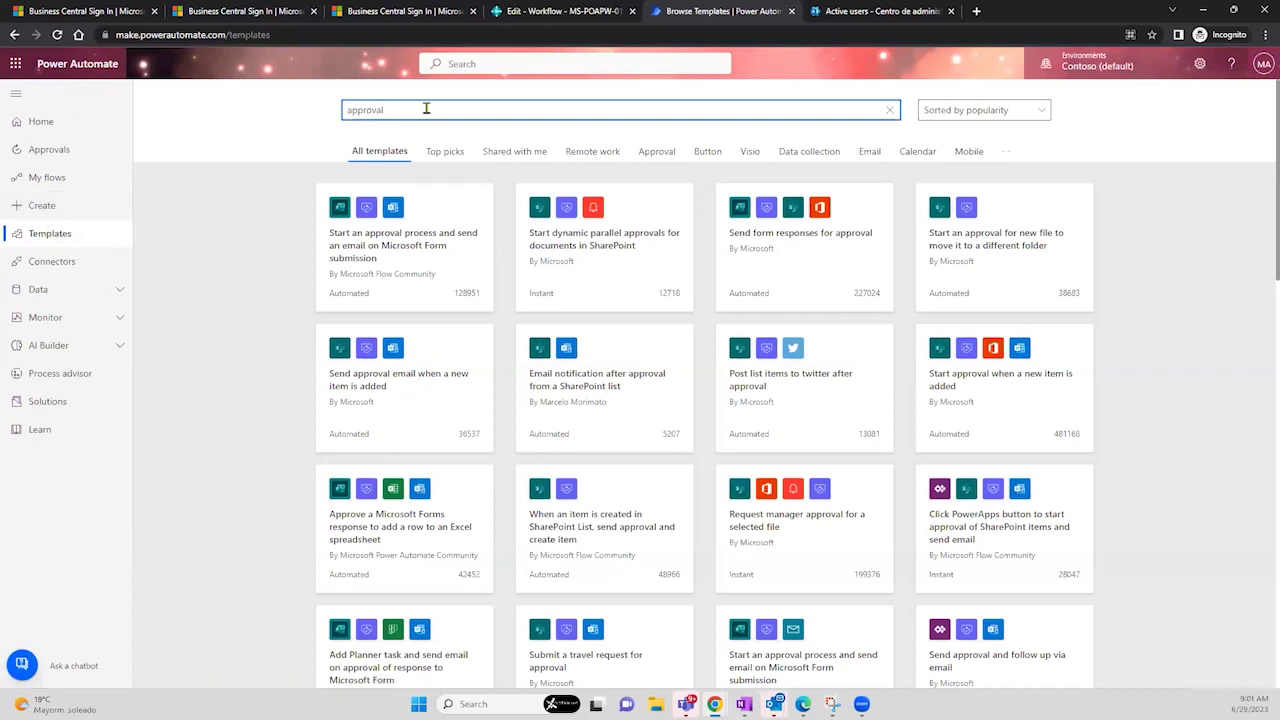
double_click(344, 112)
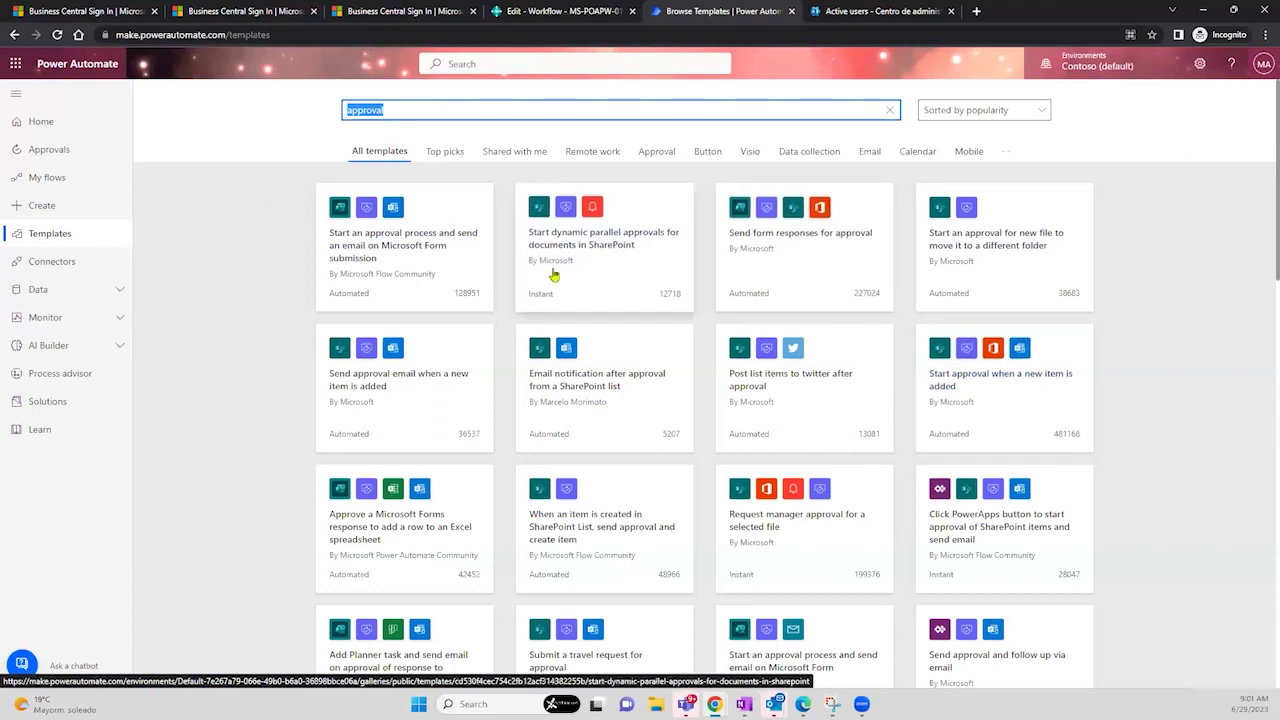
scroll(553, 275, up, 5)
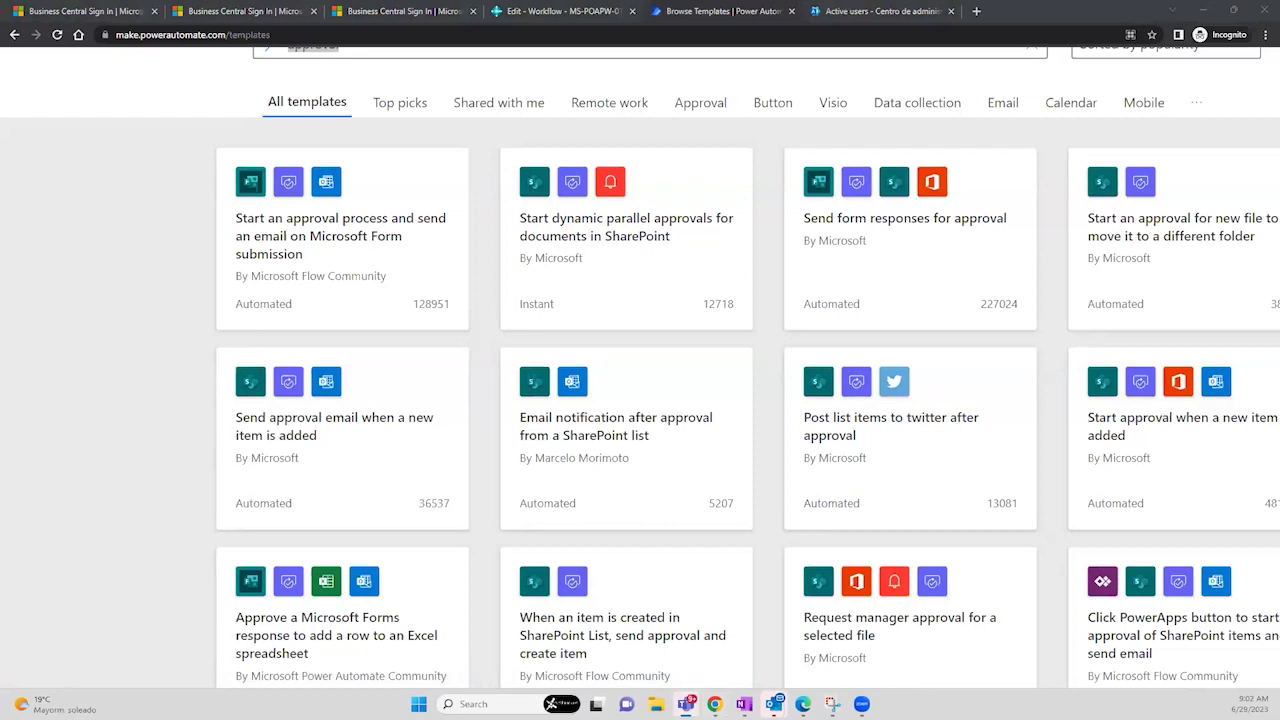
drag(0, 108, 417, 107)
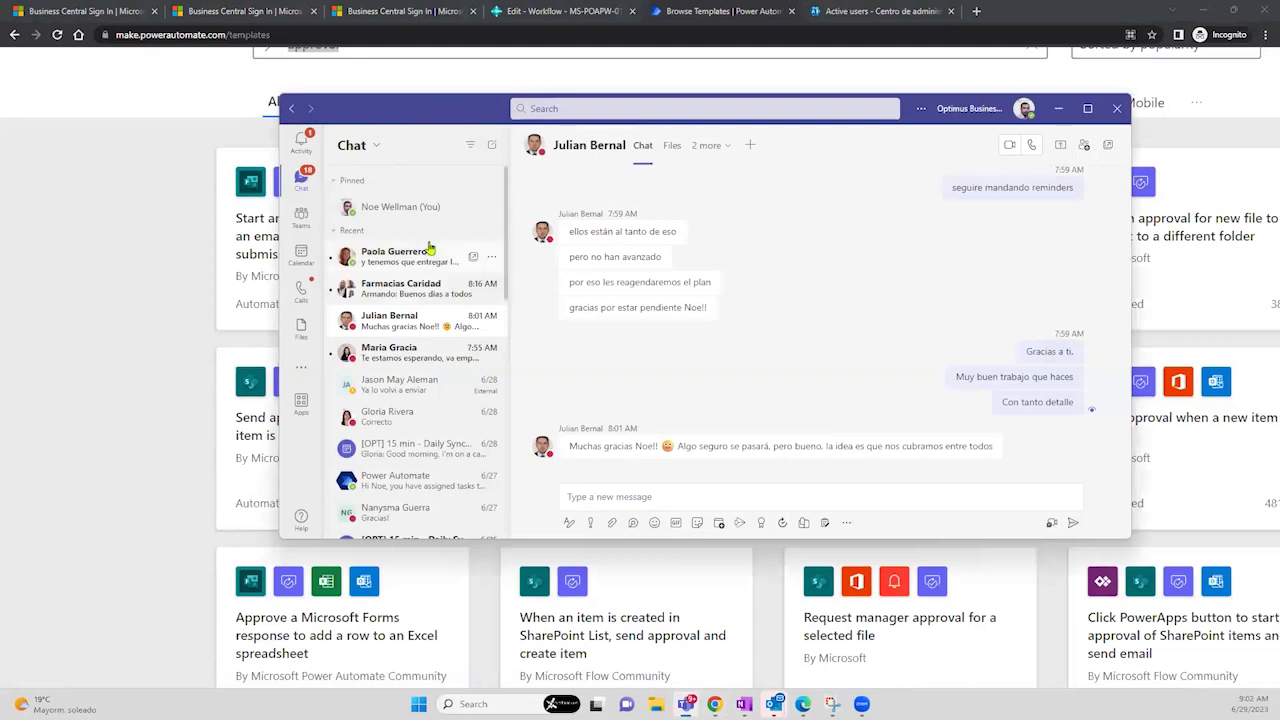
click(302, 218)
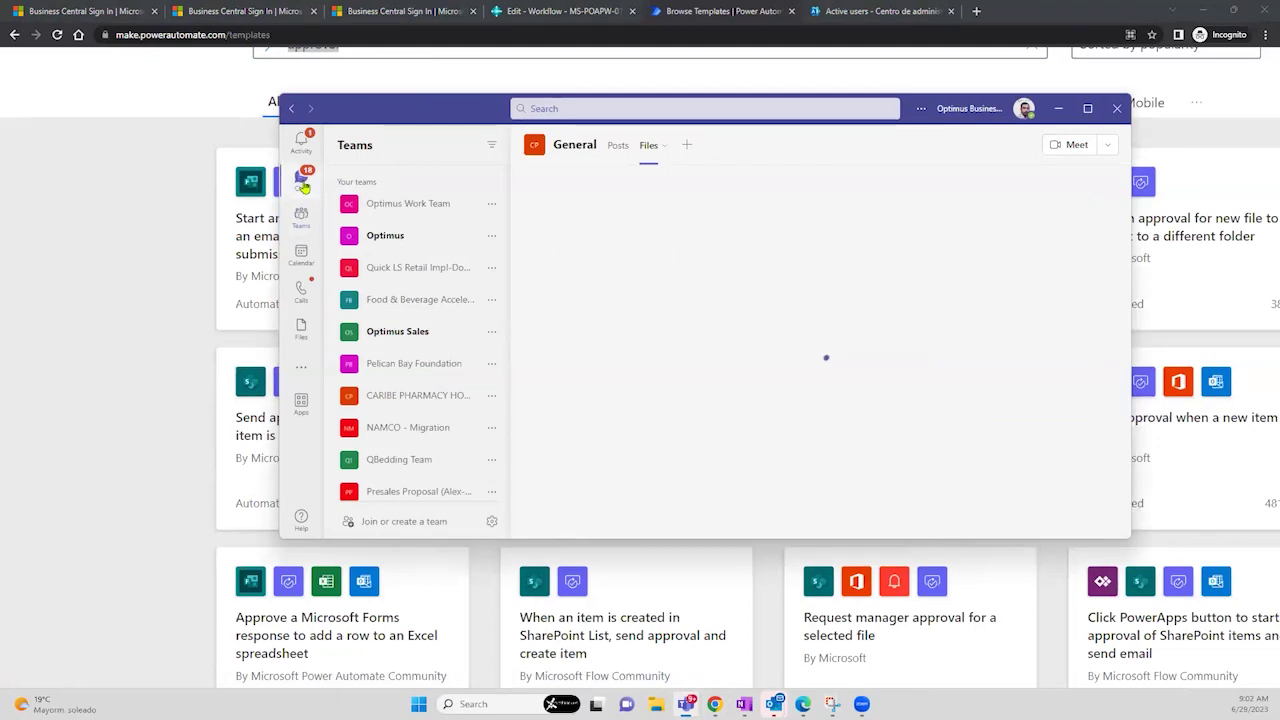
- Browse the Sales & Marketing Team General channel and its Files, then hide Teams
click(302, 182)
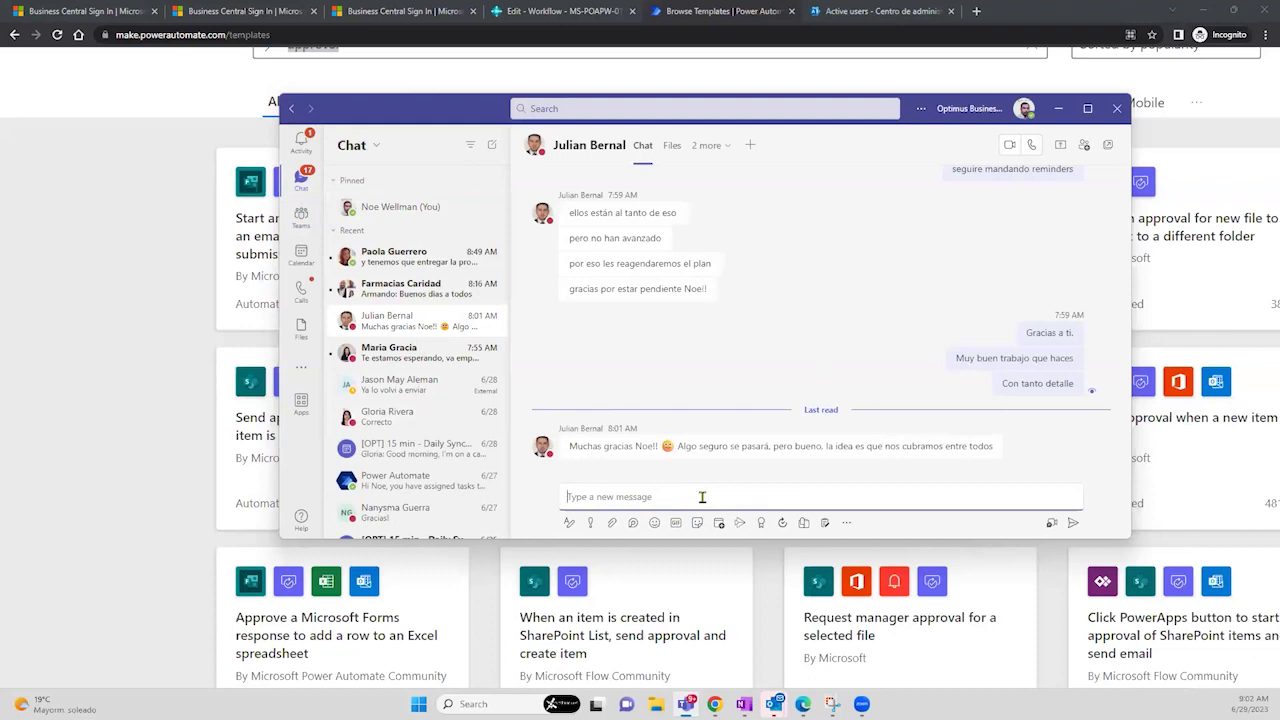
click(311, 225)
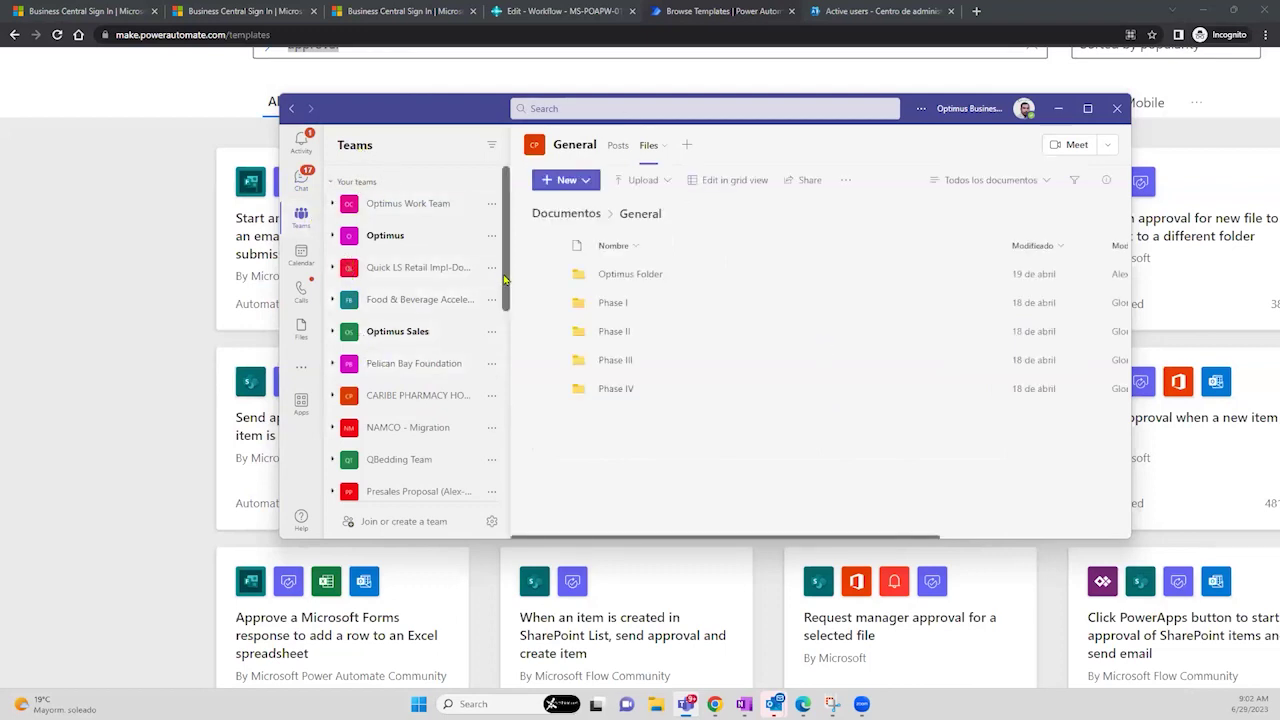
scroll(507, 325, down, 3)
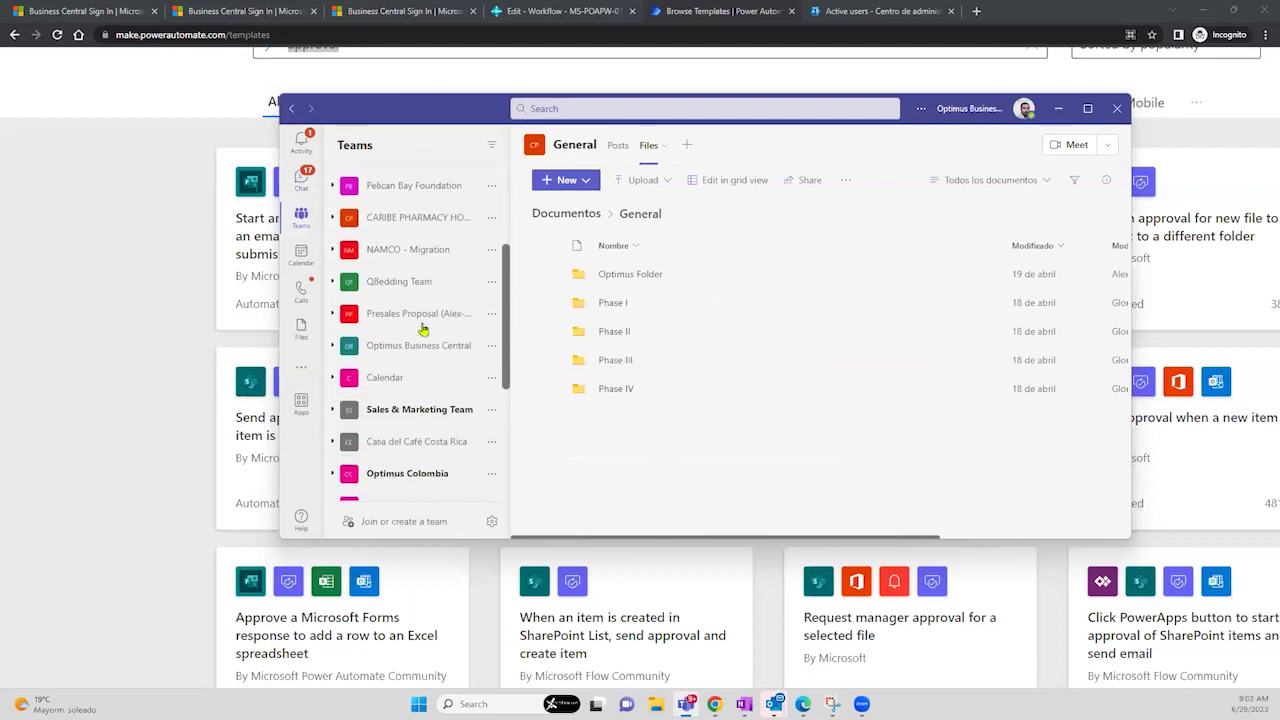
click(397, 414)
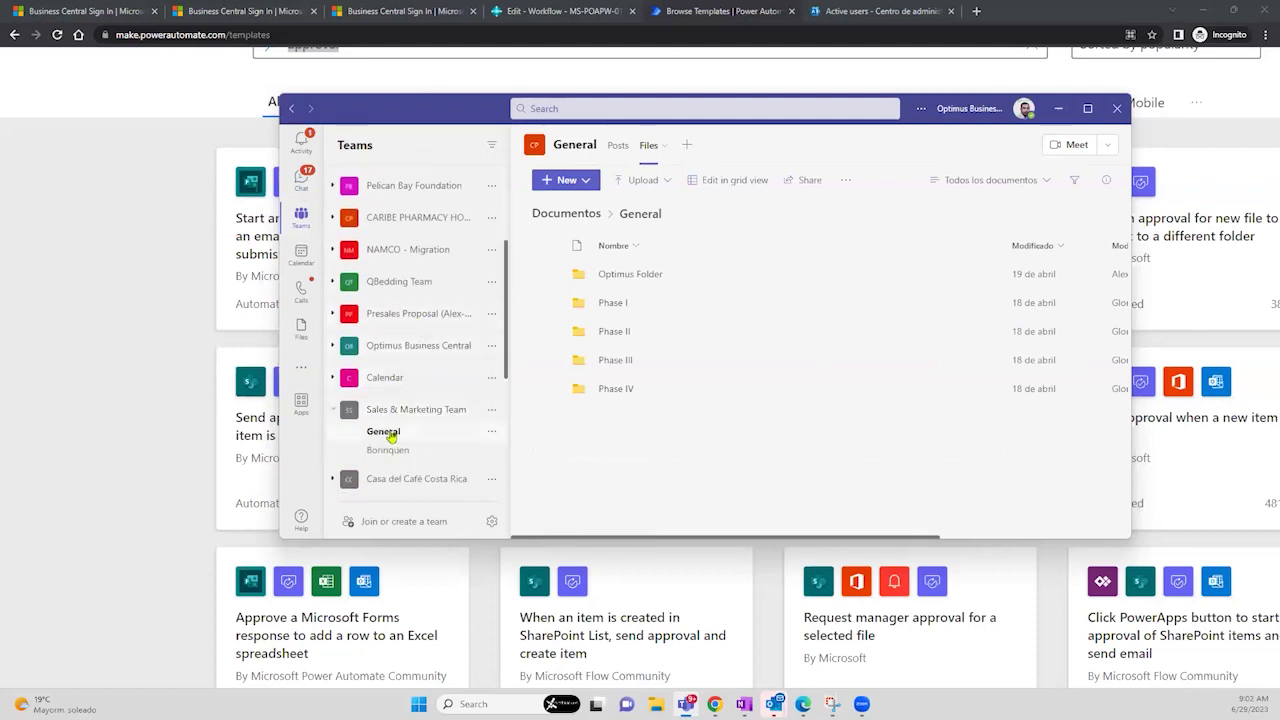
click(390, 436)
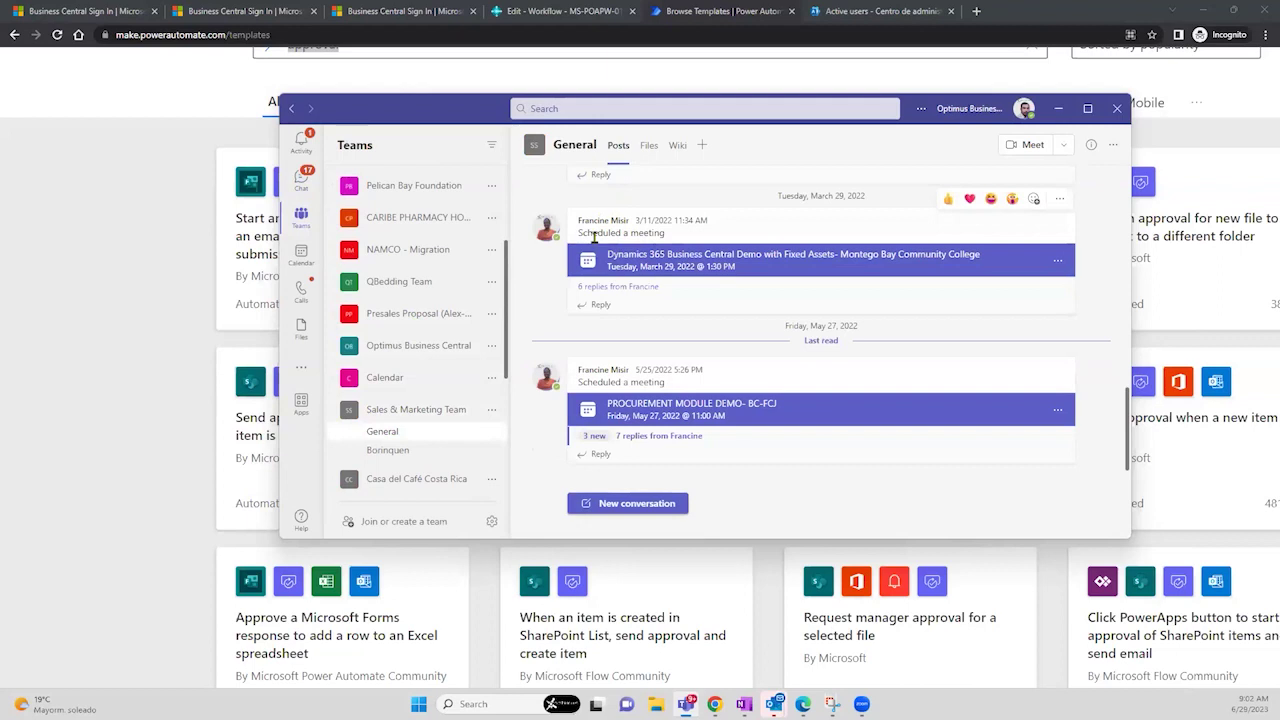
drag(577, 221, 630, 227)
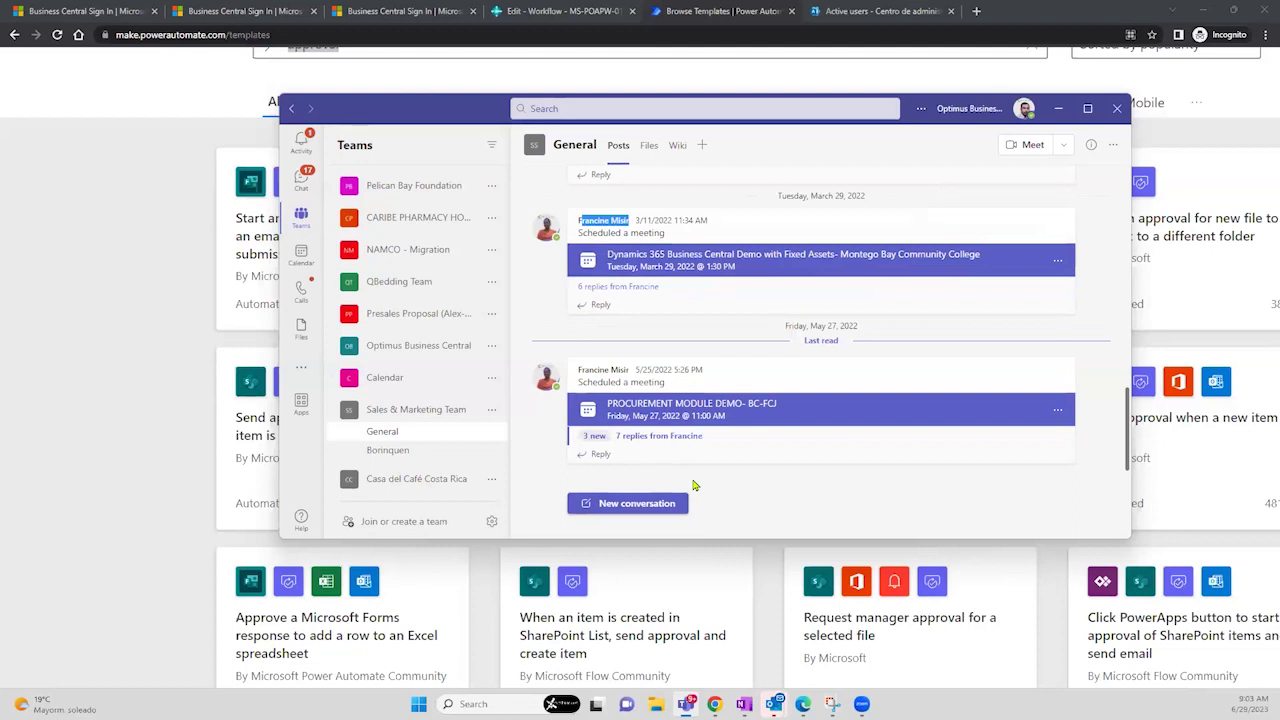
click(649, 148)
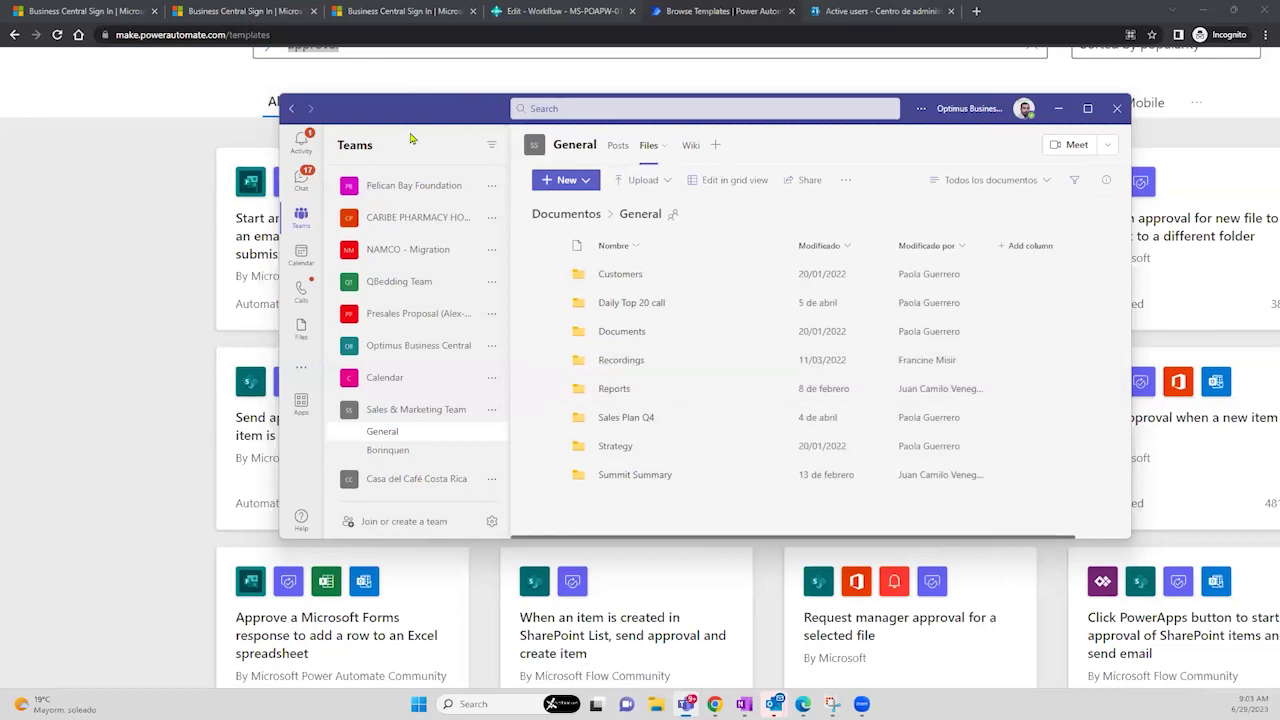
key(alt+Tab)
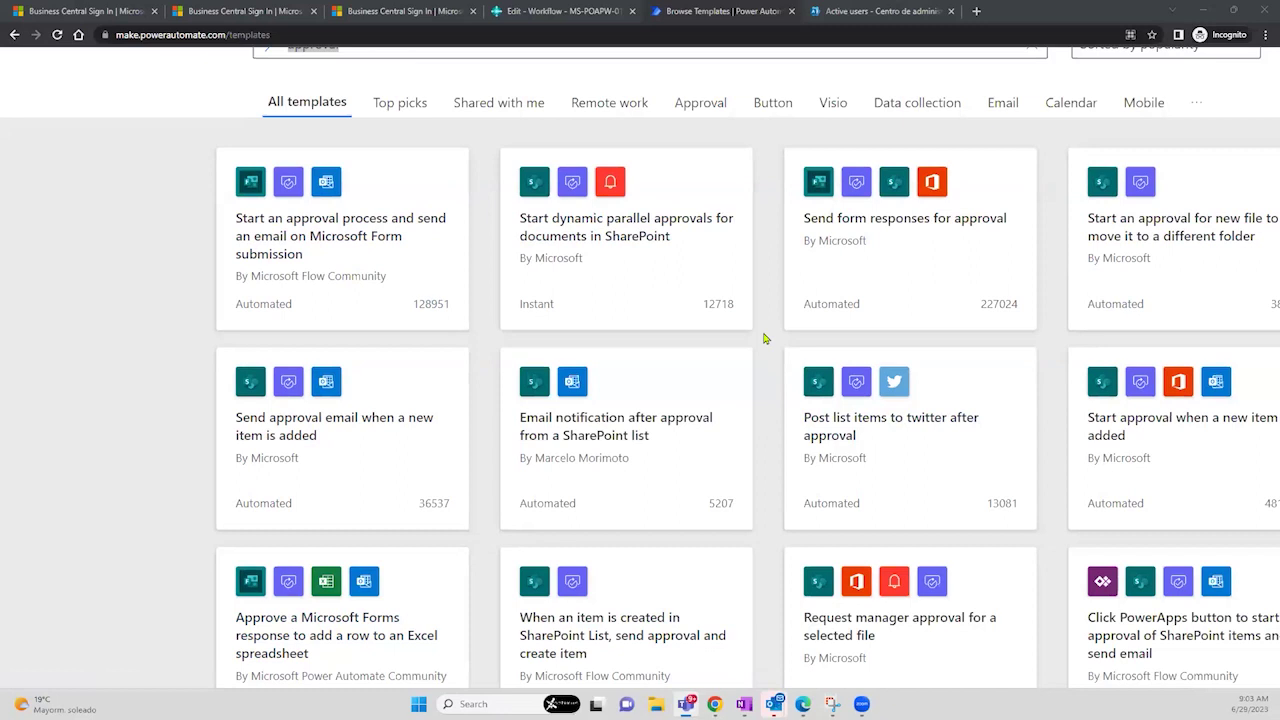
- Return to the Business Central MS-POAPW-01 Purchase Order Approval Workflow page in the browser
click(570, 11)
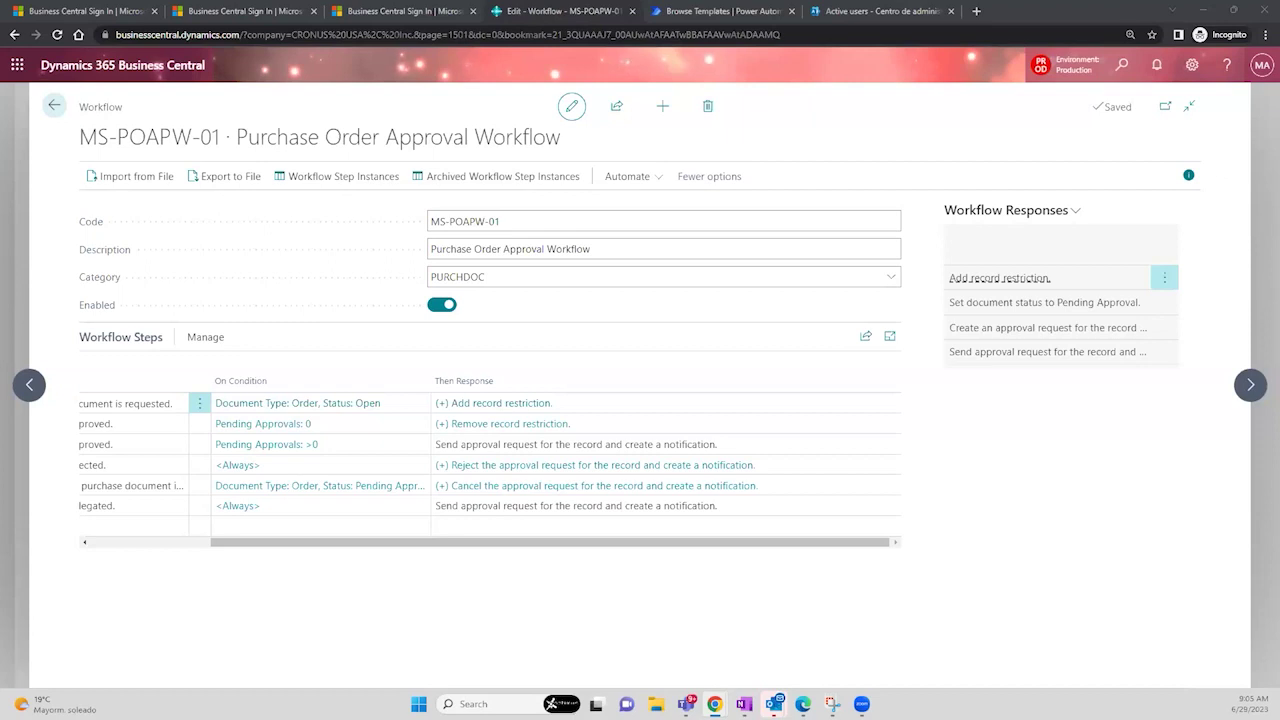
- Close the purchase order workflow page and the Workflows list to return to the CRONUS USA, Inc. home page
click(50, 108)
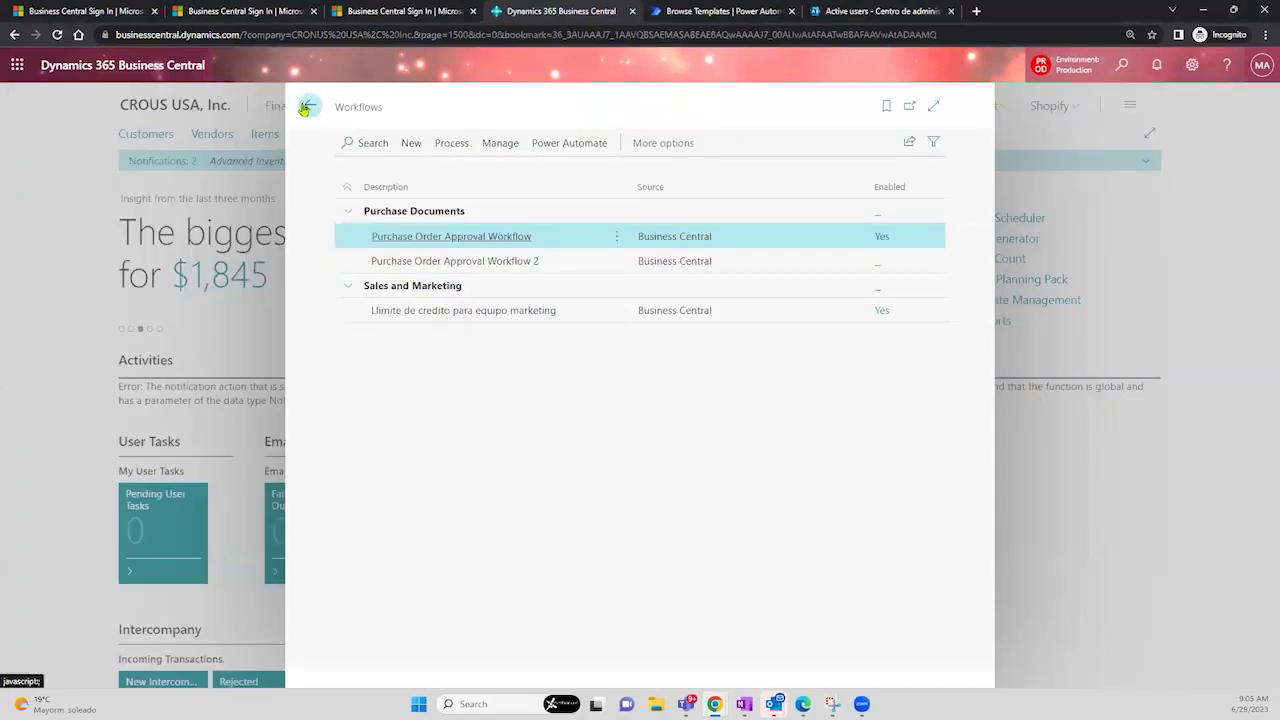
click(304, 108)
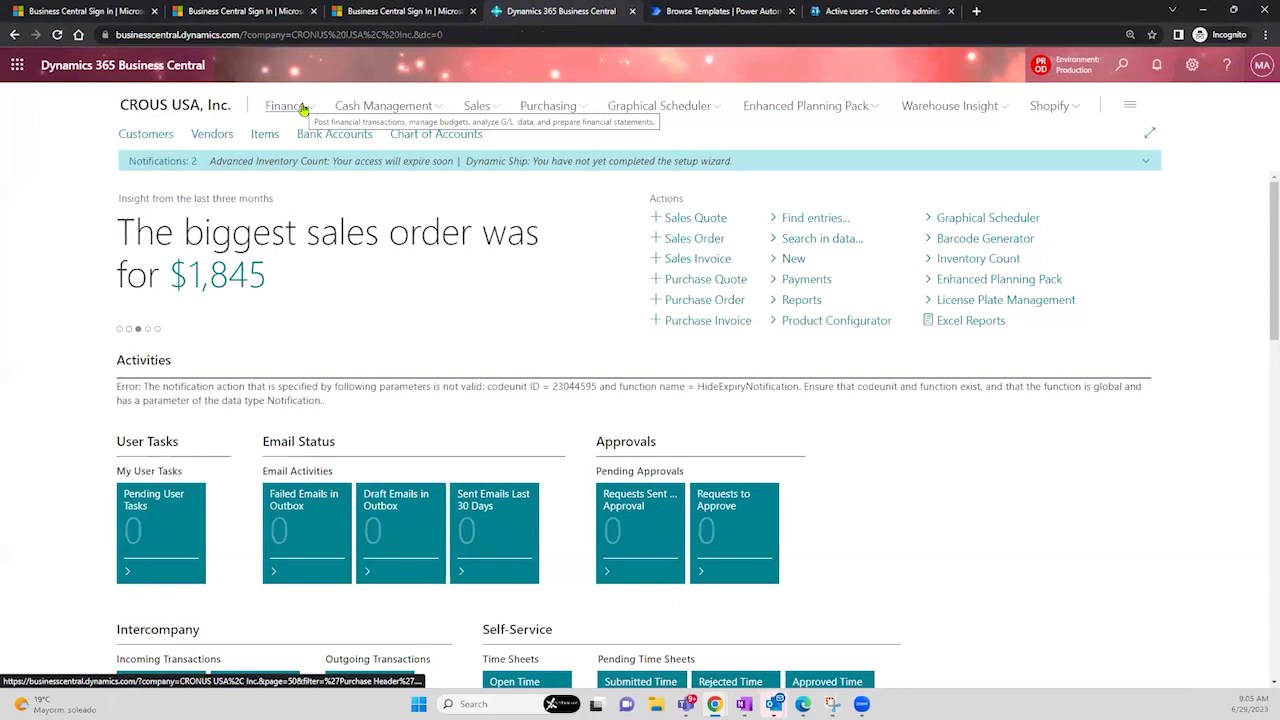